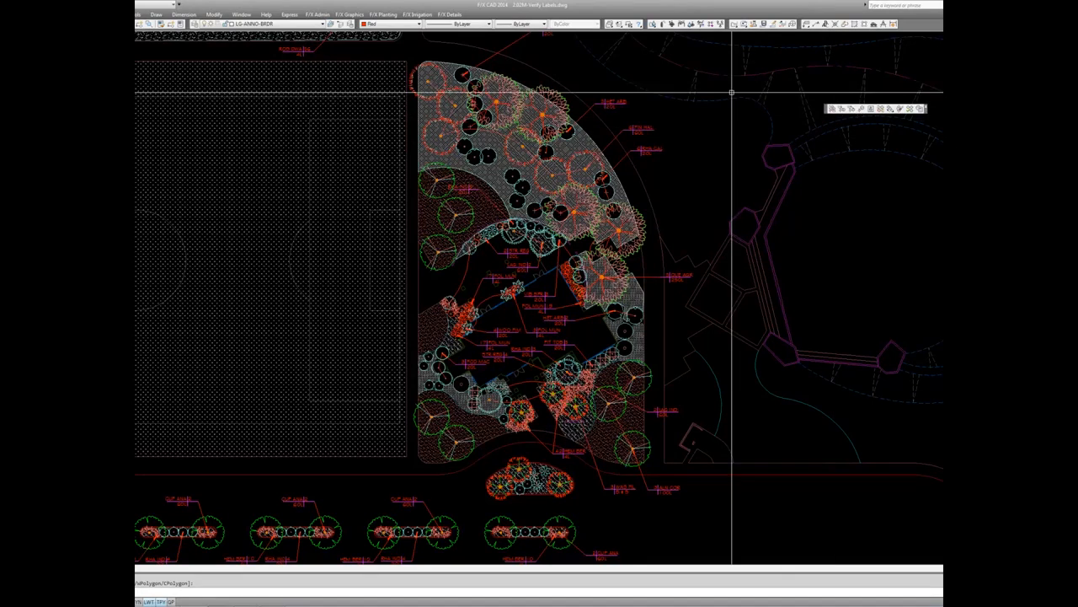
Open the Label Plants tools from the F/X planting commands
{"action": "left_click", "coordinate": [385, 14]}
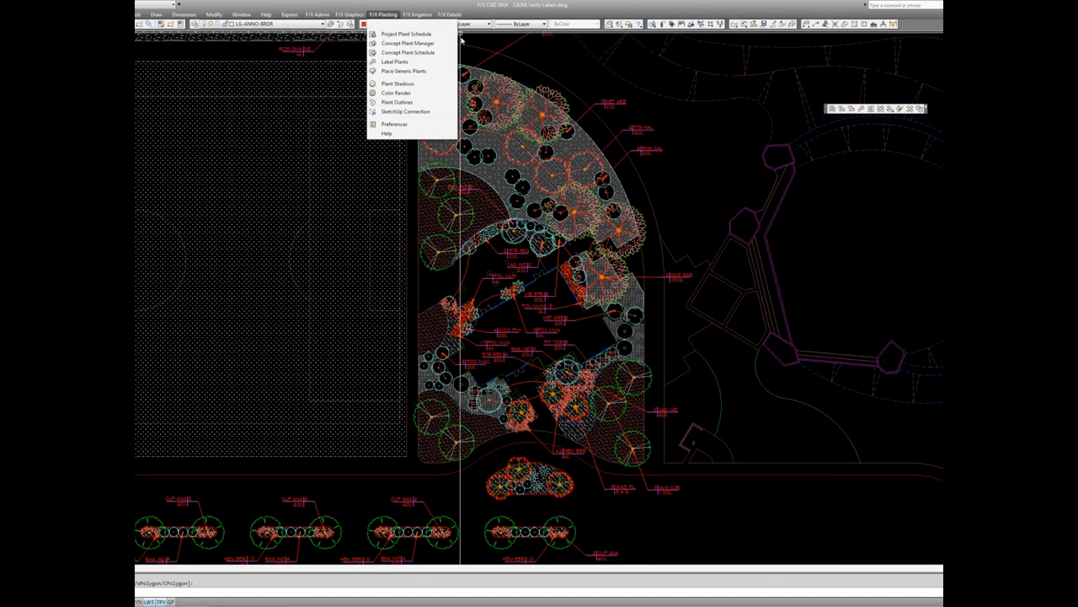
{"action": "left_click", "coordinate": [385, 15]}
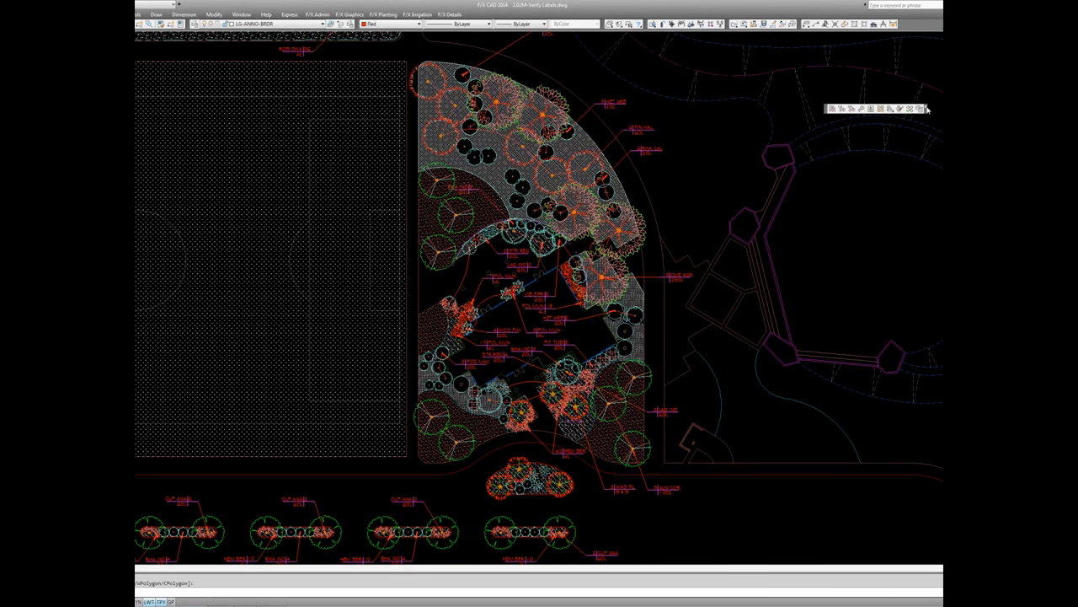
{"action": "left_click", "coordinate": [386, 15]}
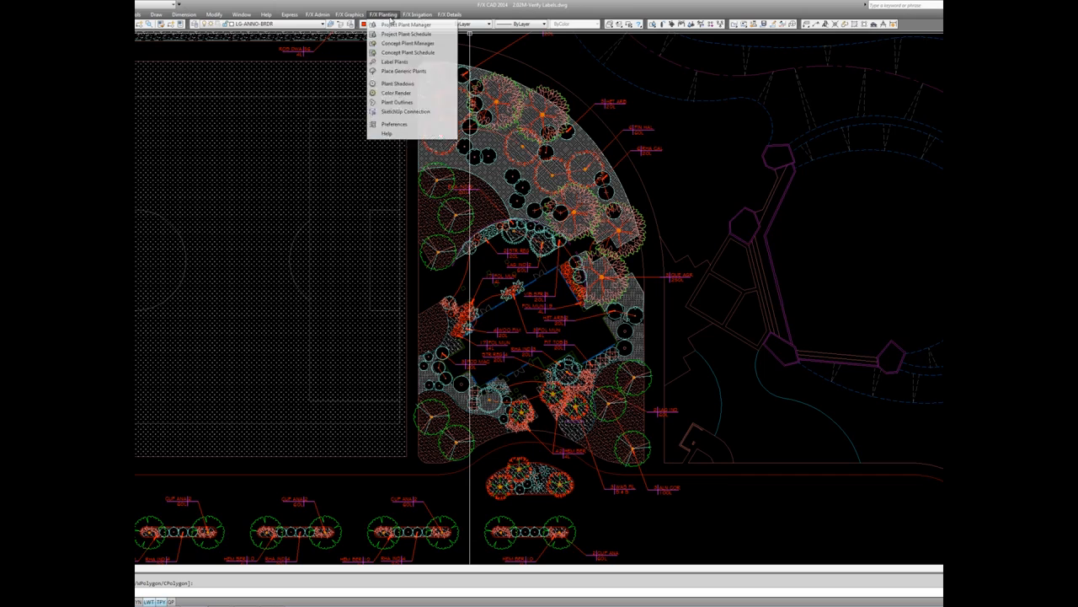
{"action": "left_click", "coordinate": [395, 62]}
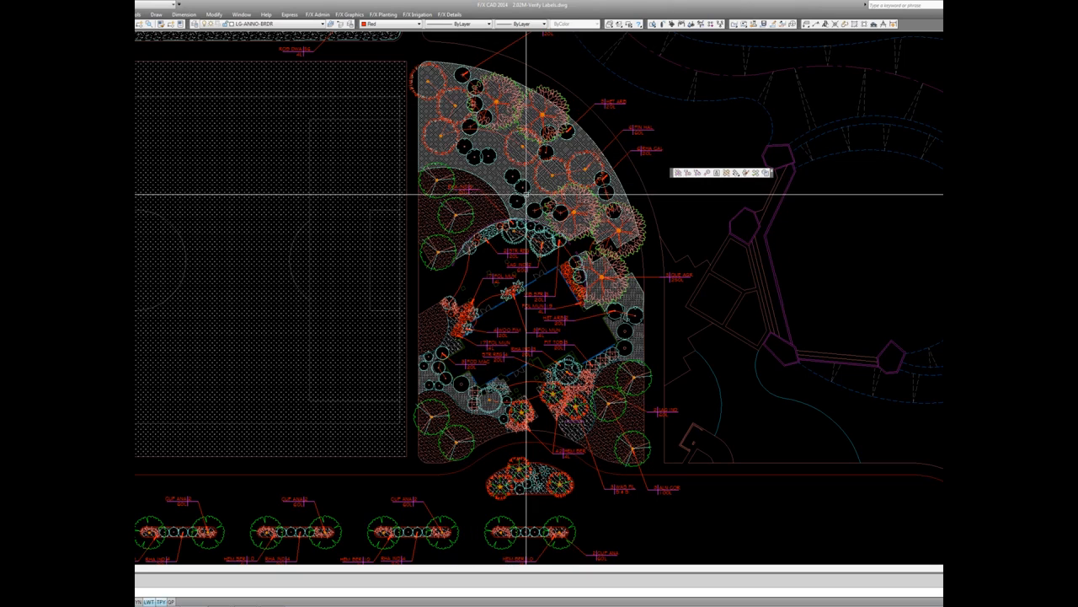
Use Verify Labels to highlight the large outer-edge trees and the plants tied to three shrub labels beside the planting bed
{"action": "left_click", "coordinate": [722, 173]}
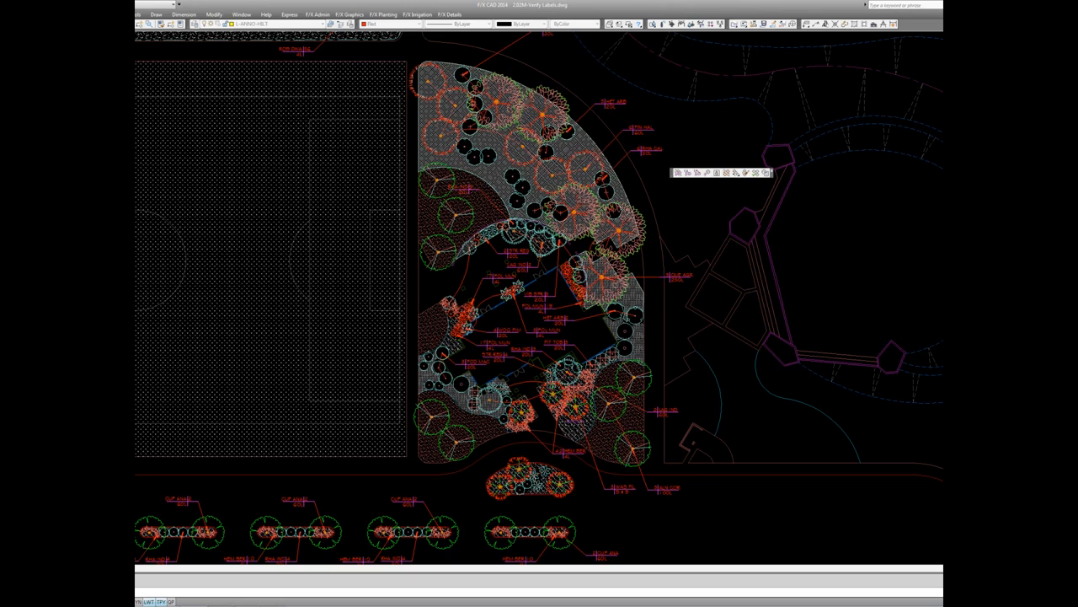
{"action": "key", "text": "Escape"}
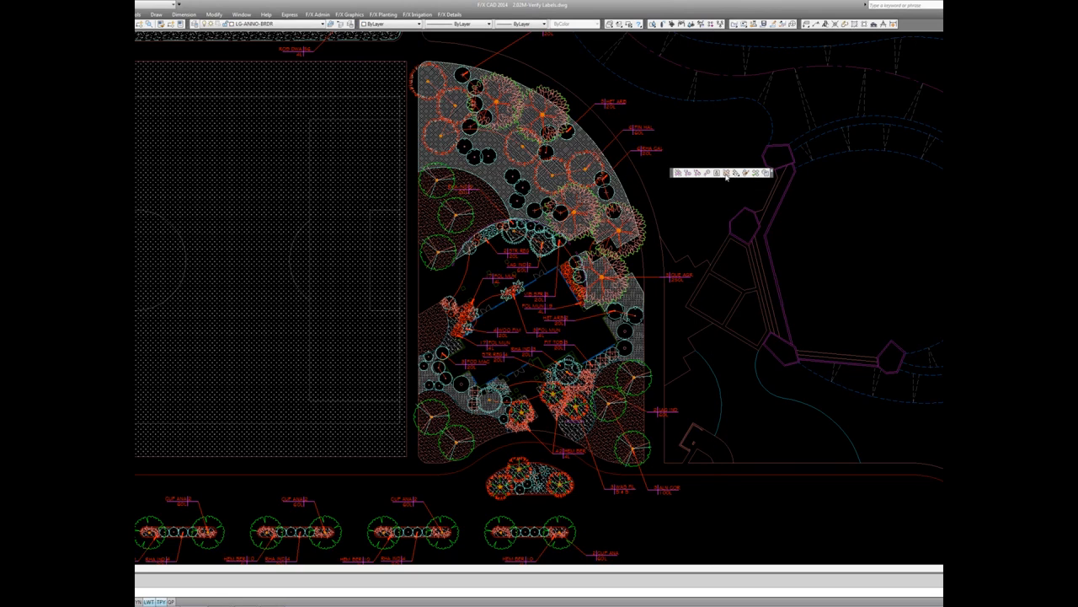
{"action": "left_click", "coordinate": [727, 173]}
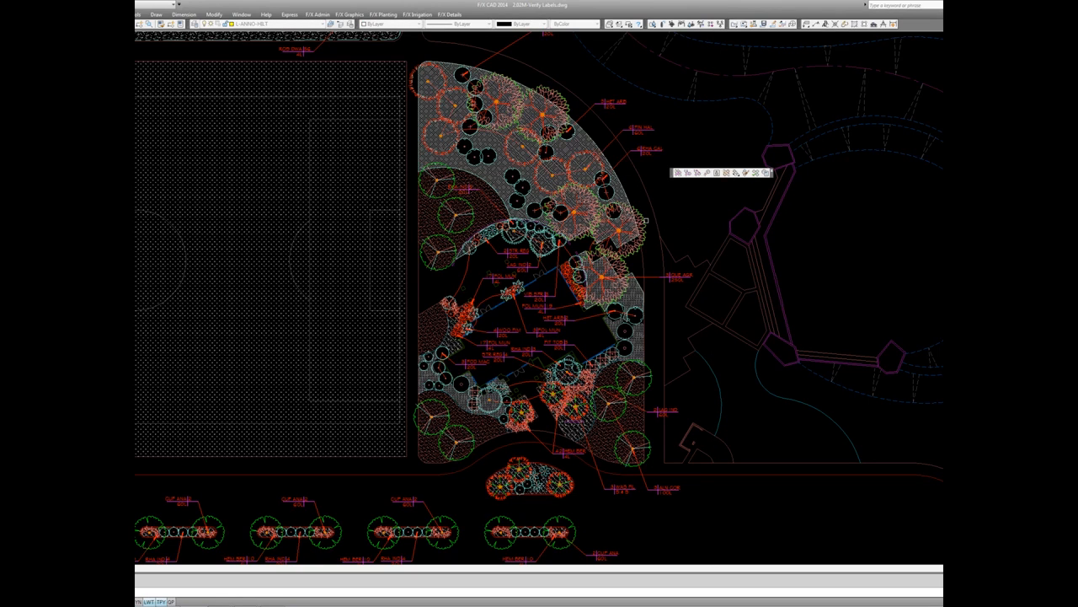
{"action": "left_click", "coordinate": [643, 277]}
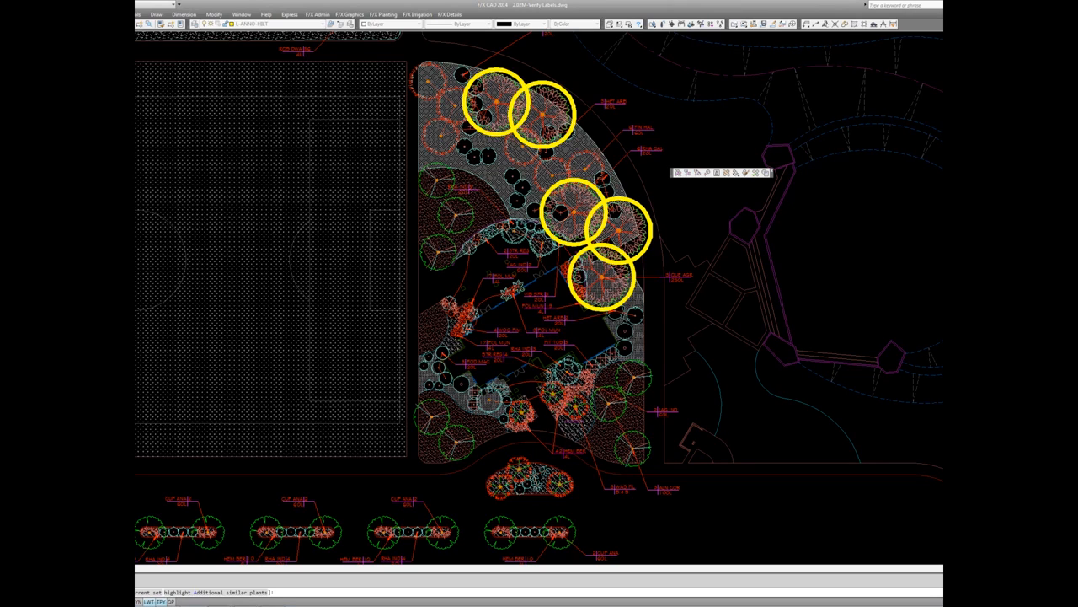
{"action": "left_click", "coordinate": [647, 151]}
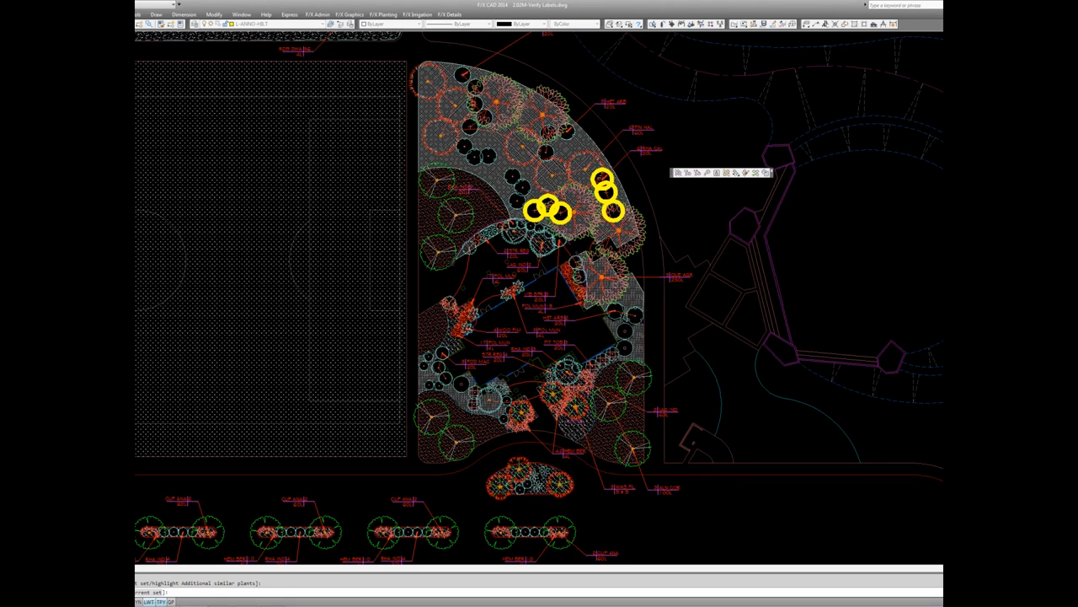
{"action": "left_click", "coordinate": [636, 134]}
{"action": "left_click", "coordinate": [618, 105]}
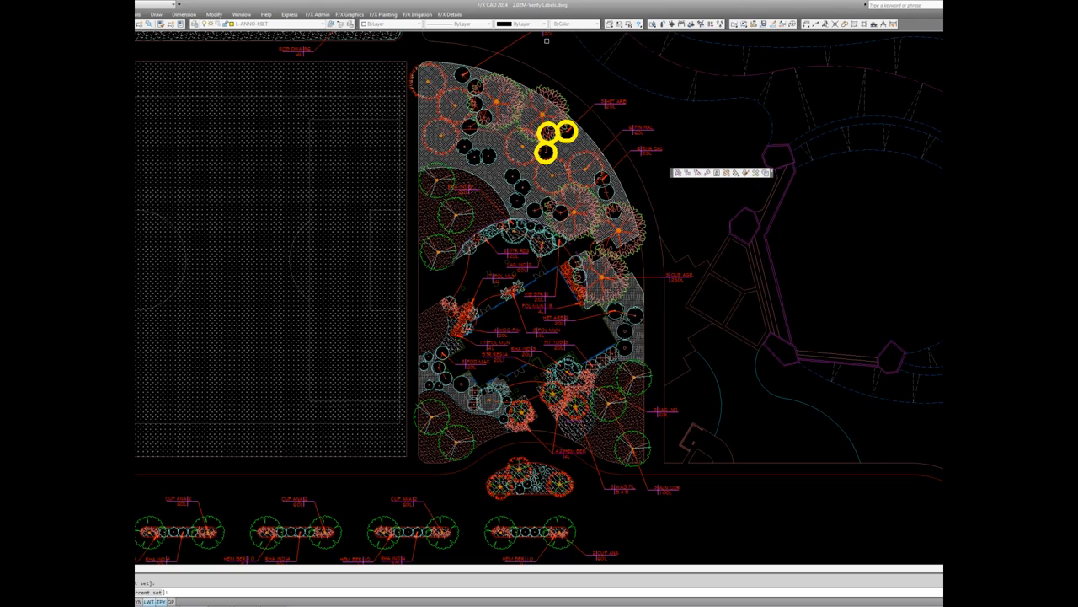
{"action": "key", "text": "Return"}
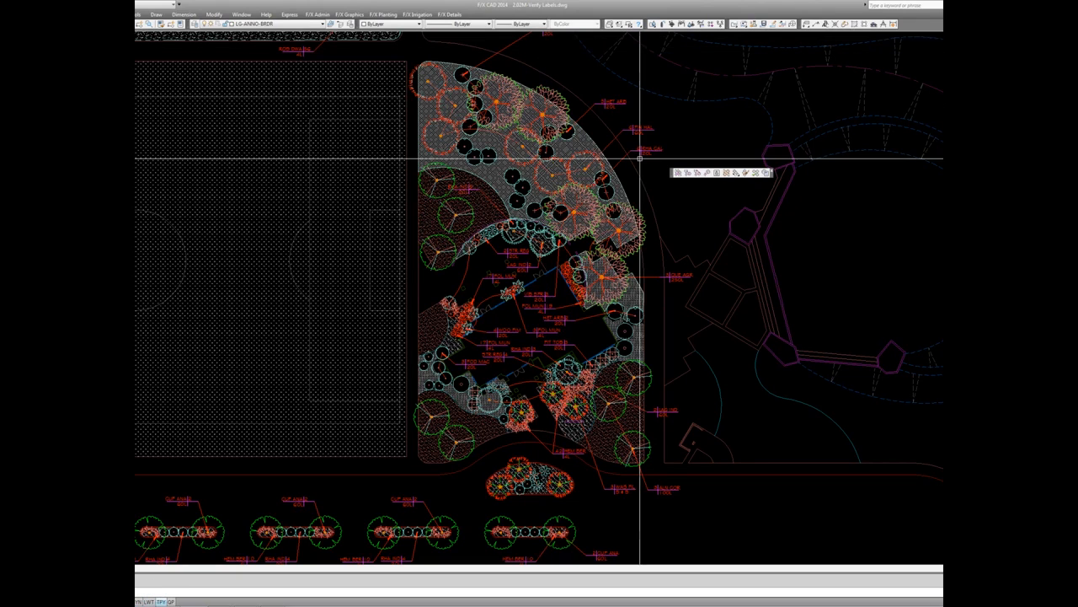
Highlight the small cyan trees along the inner curve with Verify Labels, leaving the highlights on
{"action": "left_click", "coordinate": [726, 172]}
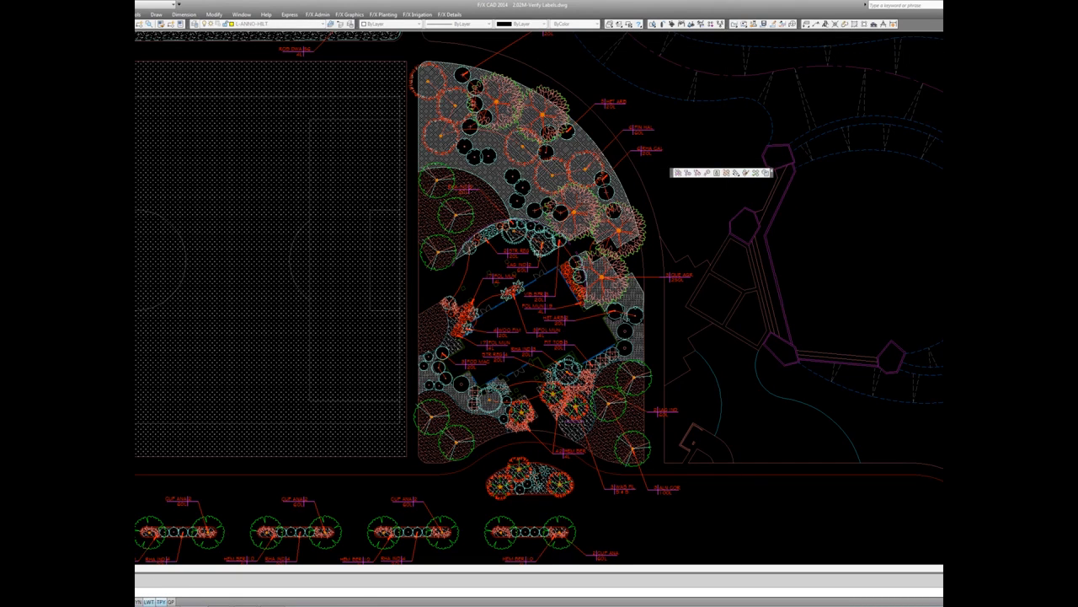
{"action": "left_click", "coordinate": [520, 244]}
{"action": "key", "text": "Return"}
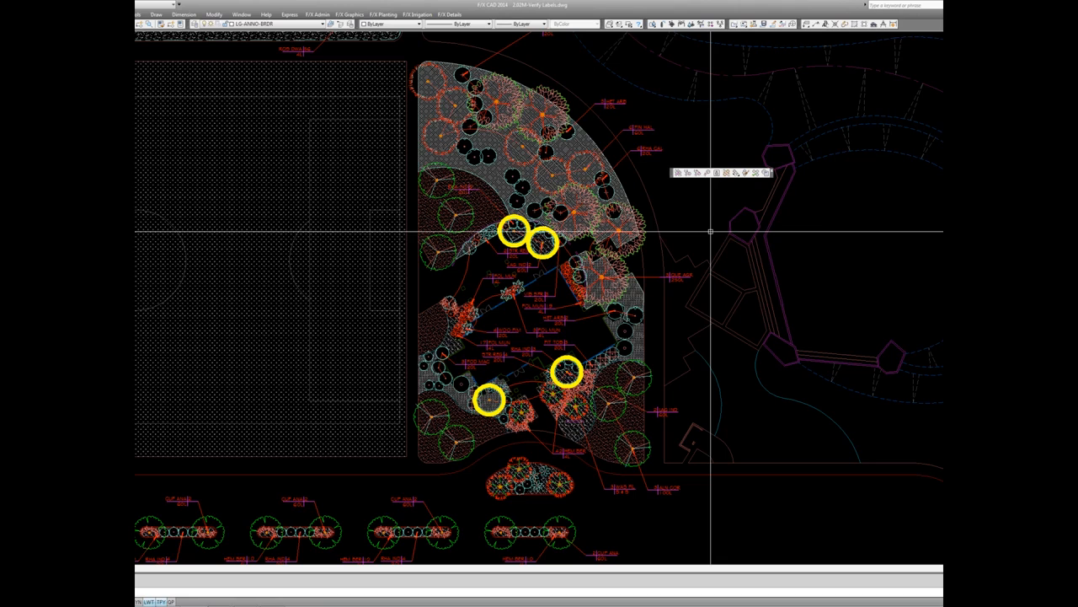
Highlight all matching large outer-edge trees and the green three-branched trees, keeping the last group's highlights displayed
{"action": "left_click", "coordinate": [727, 173]}
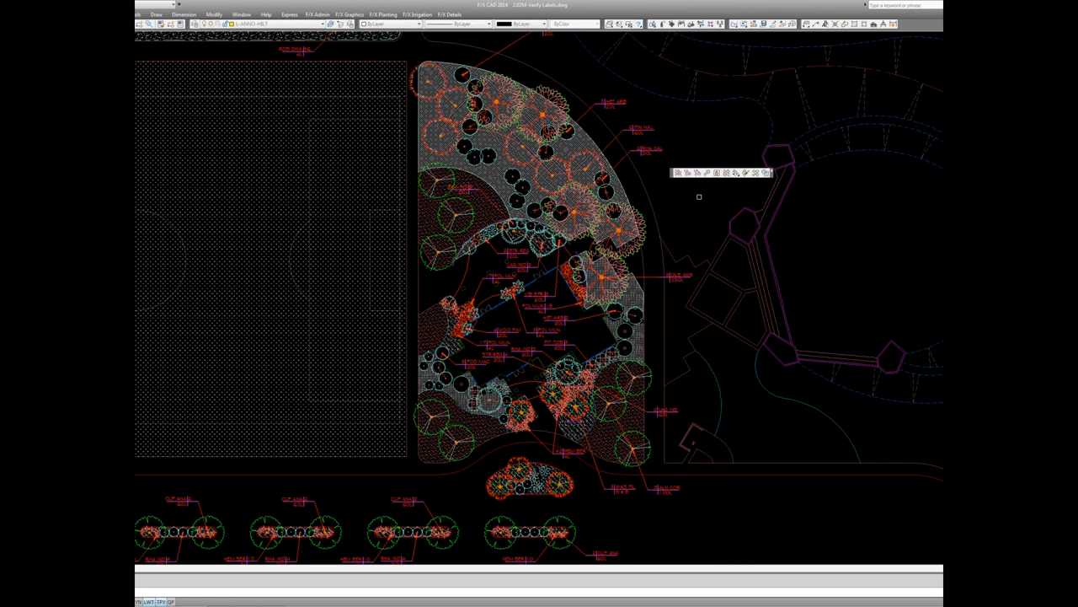
{"action": "left_click", "coordinate": [647, 231]}
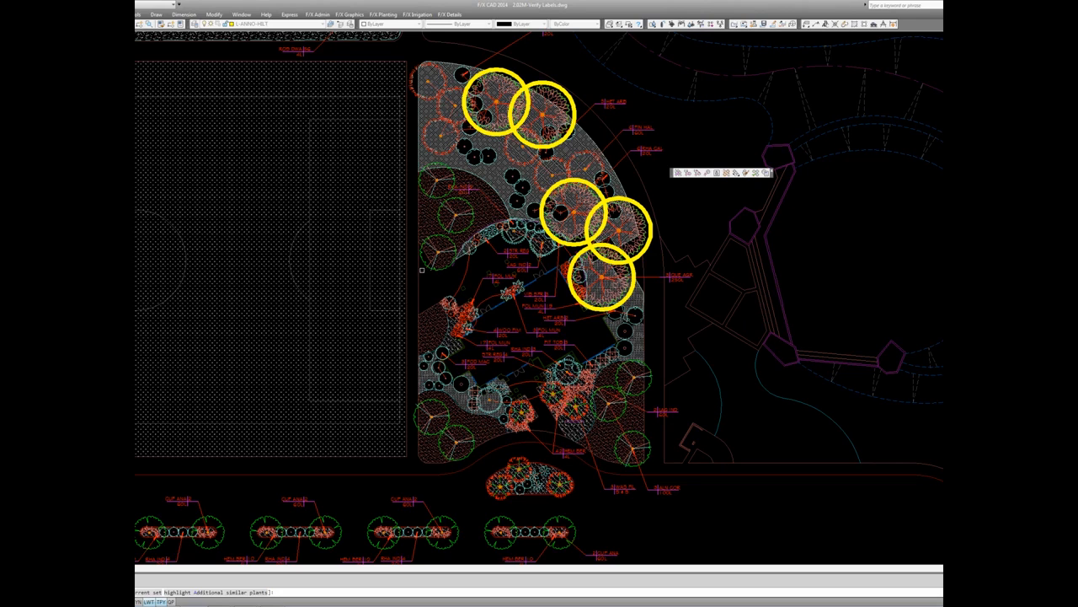
{"action": "left_click", "coordinate": [425, 266]}
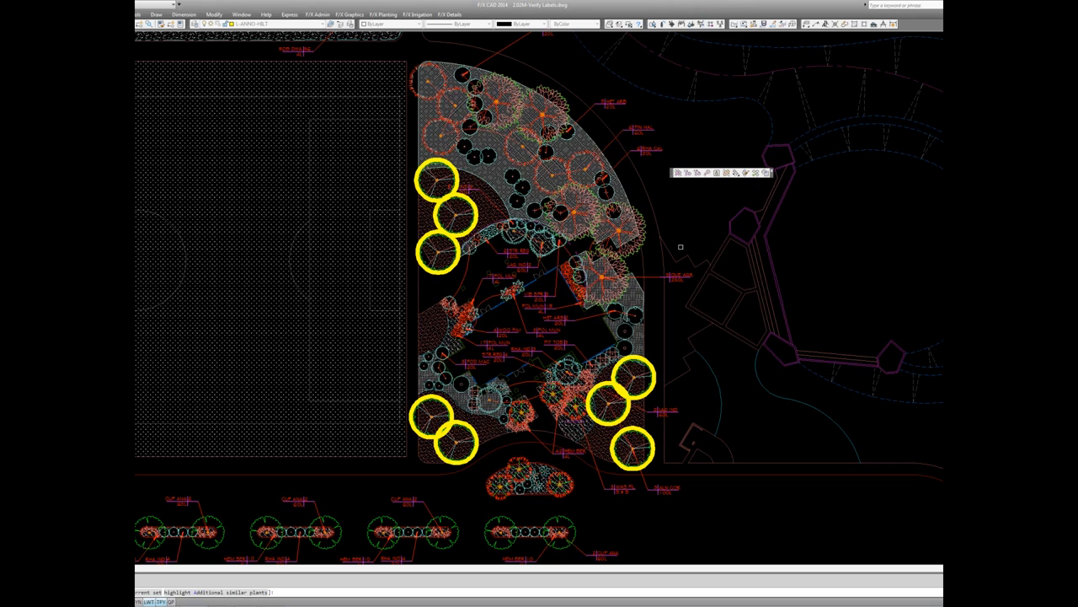
{"action": "key", "text": "Return"}
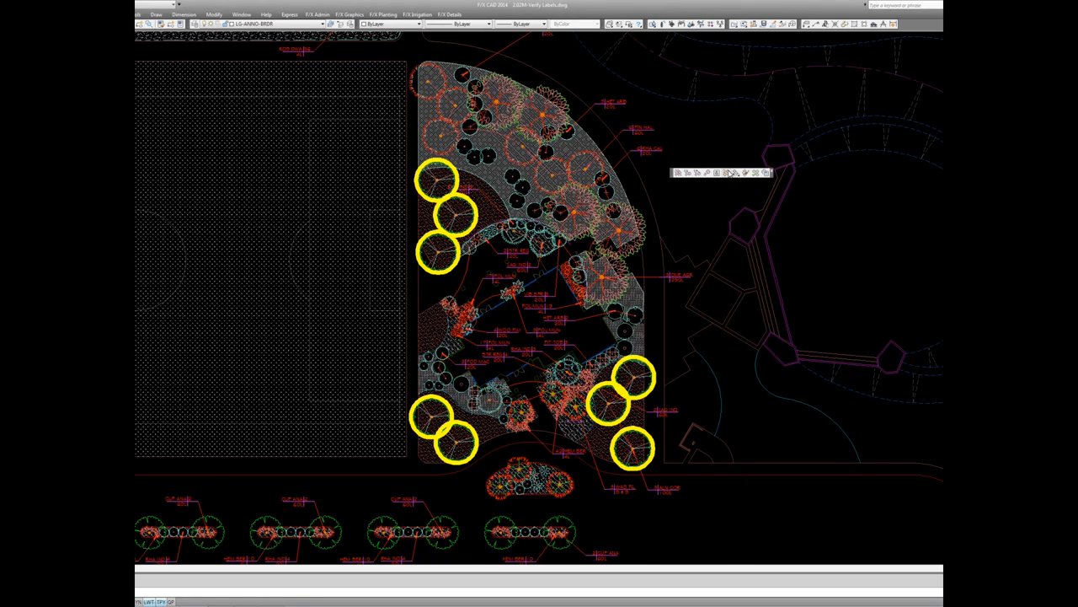
Make the large outer-edge trees the current selection set and try moving them away from the planting bed
{"action": "left_click", "coordinate": [699, 172]}
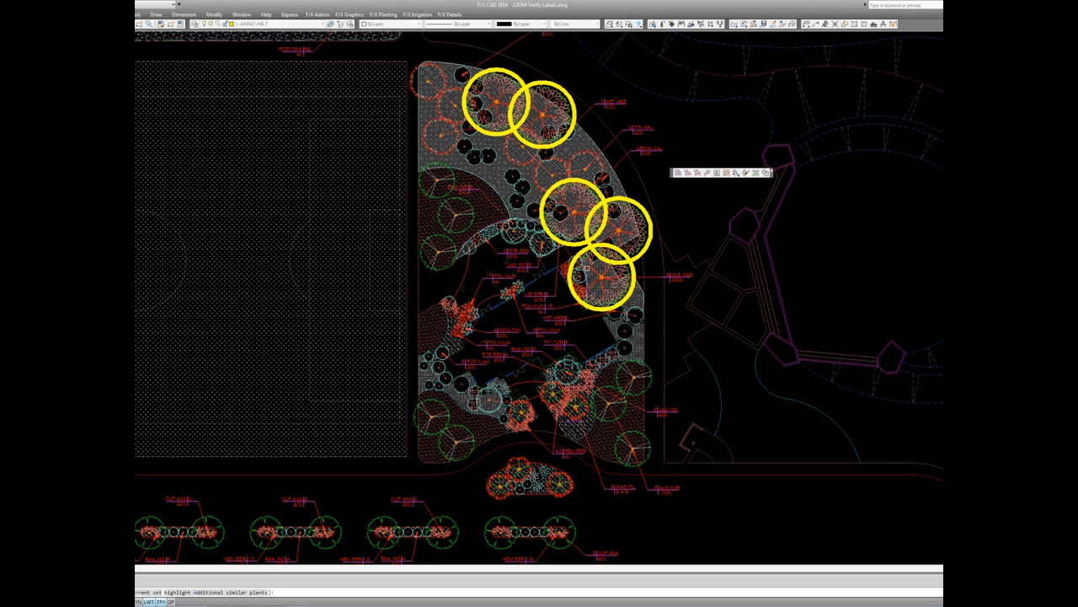
{"action": "key", "text": "Return"}
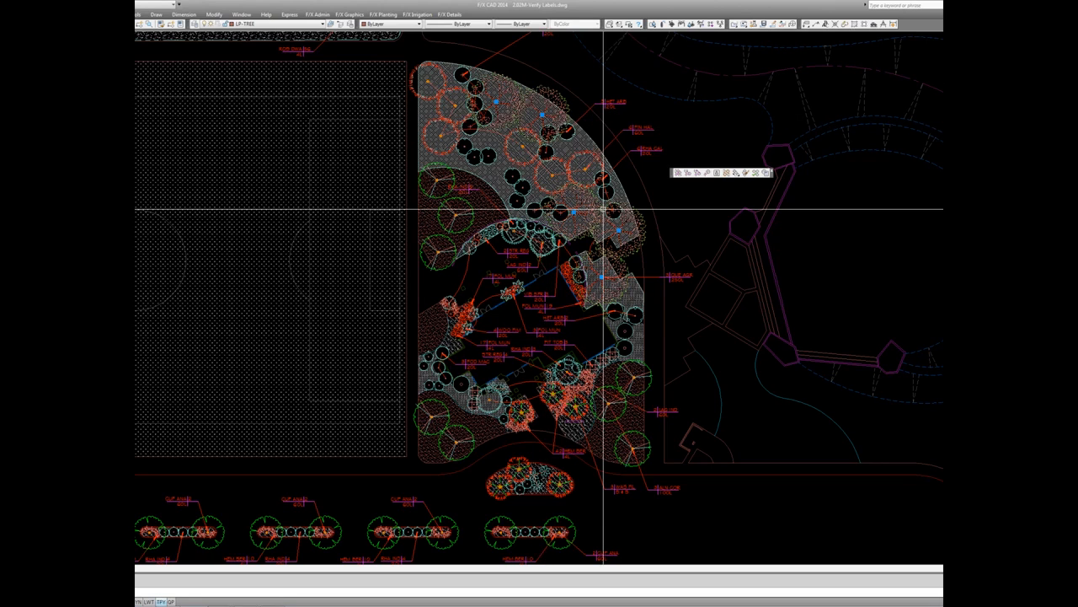
{"action": "type", "text": "m"}
{"action": "key", "text": "Return"}
{"action": "left_click", "coordinate": [618, 230]}
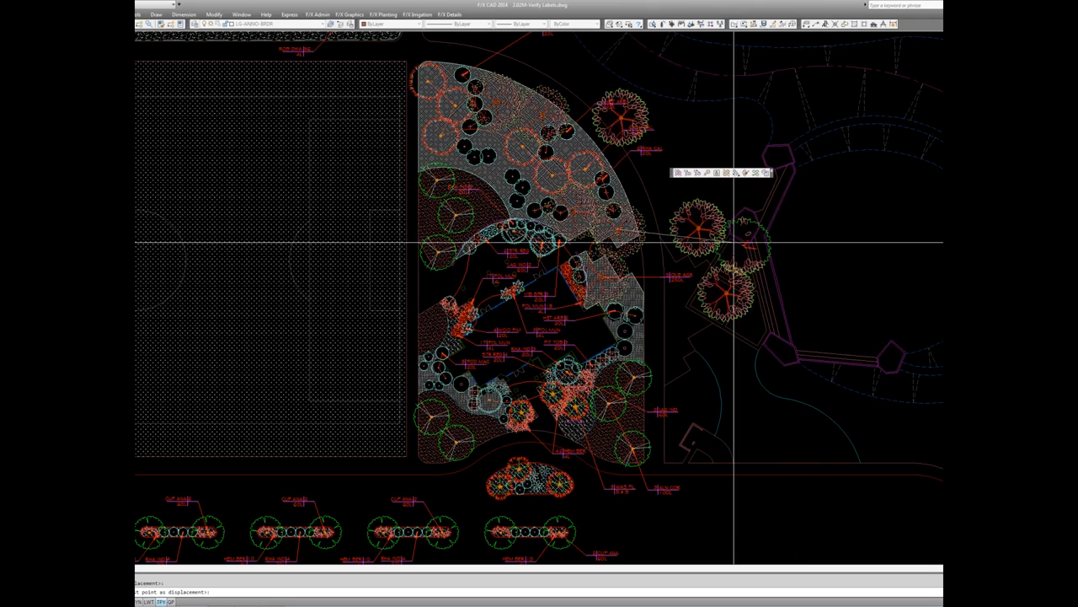
{"action": "key", "text": "Escape"}
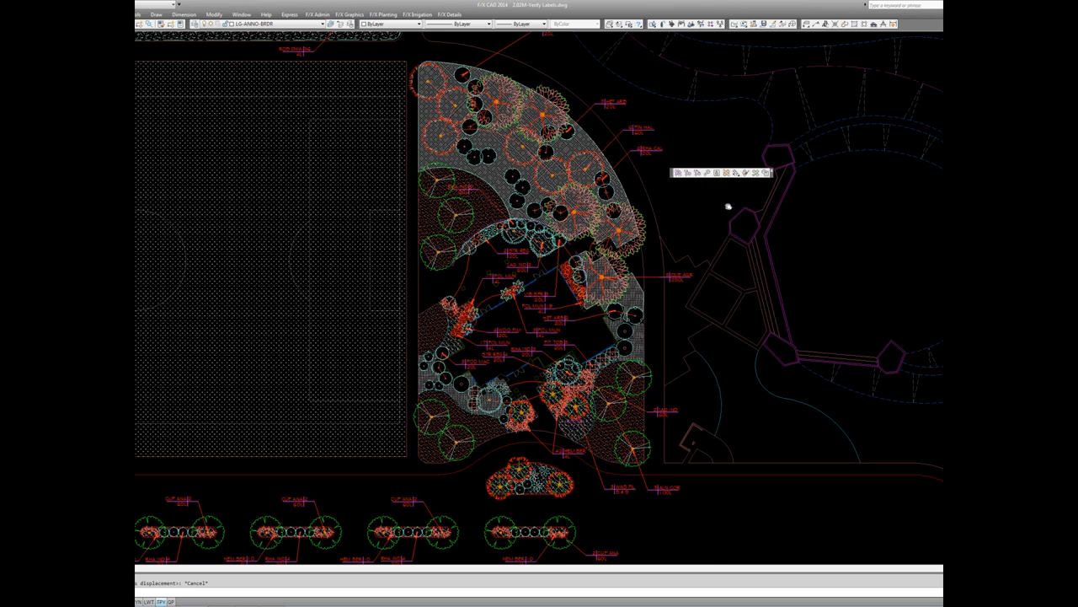
Run Verify Labels on one large outer-edge tree to highlight every plant of its type, and exit with highlights kept
{"action": "middle_click_drag", "start_coordinate": [727, 206], "coordinate": [714, 209]}
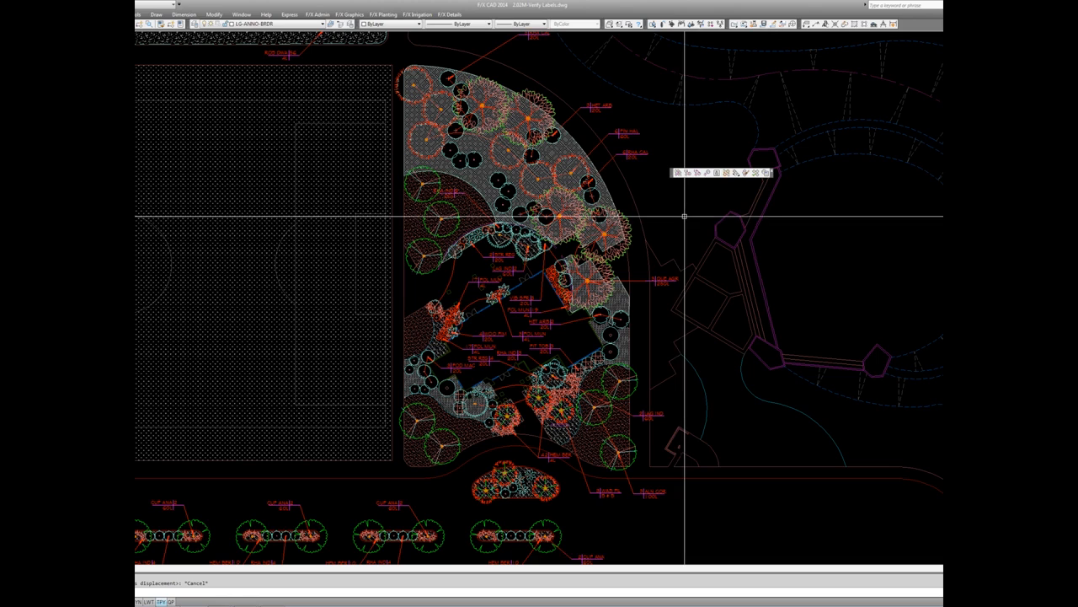
{"action": "mouse_move", "coordinate": [627, 222]}
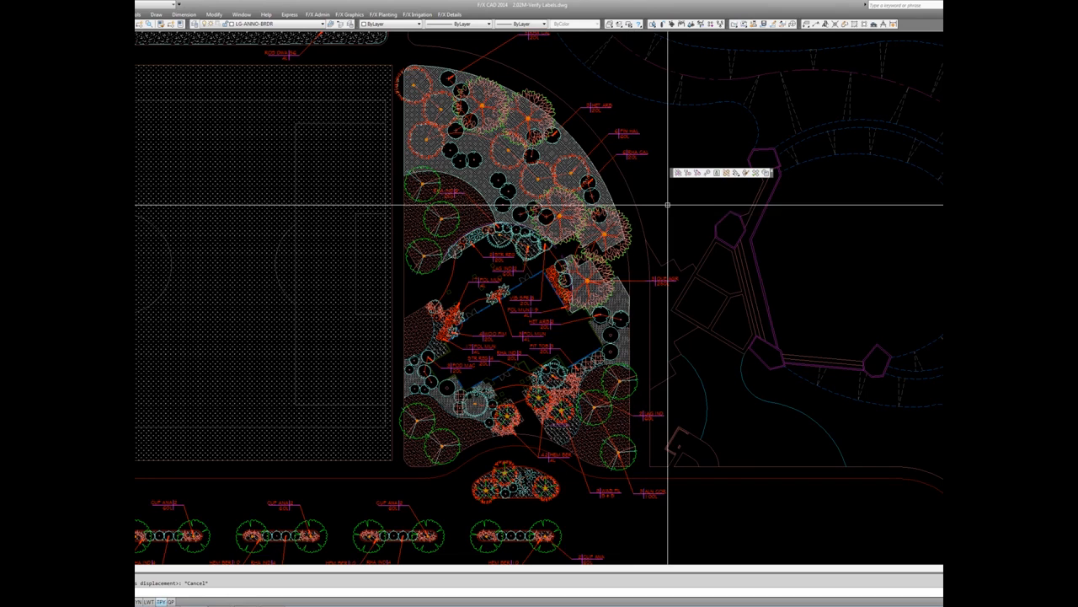
{"action": "left_click", "coordinate": [726, 173]}
{"action": "left_click", "coordinate": [642, 227]}
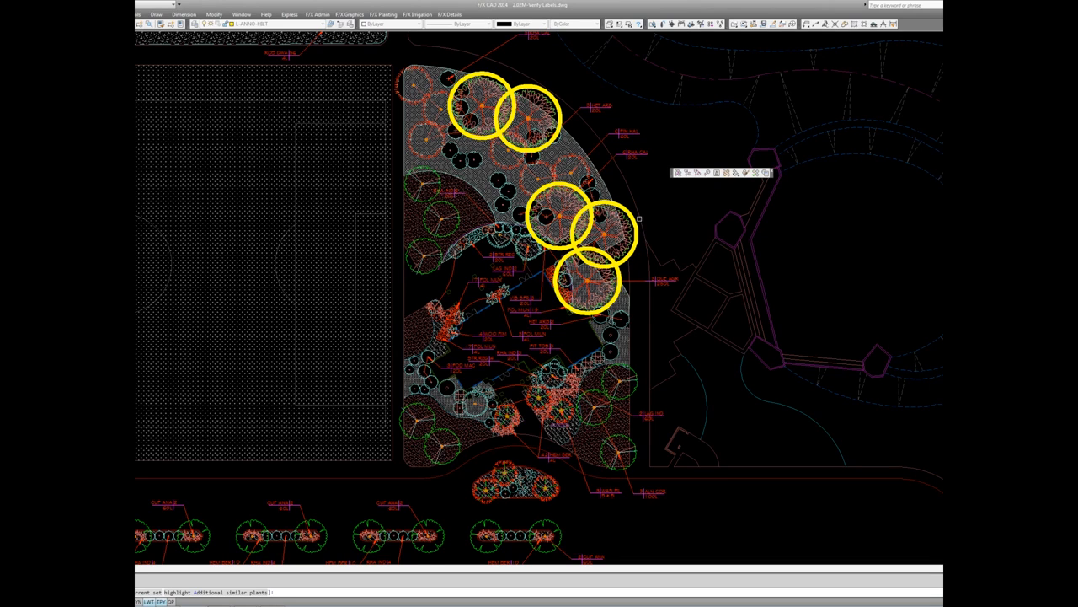
{"action": "key", "text": "Escape"}
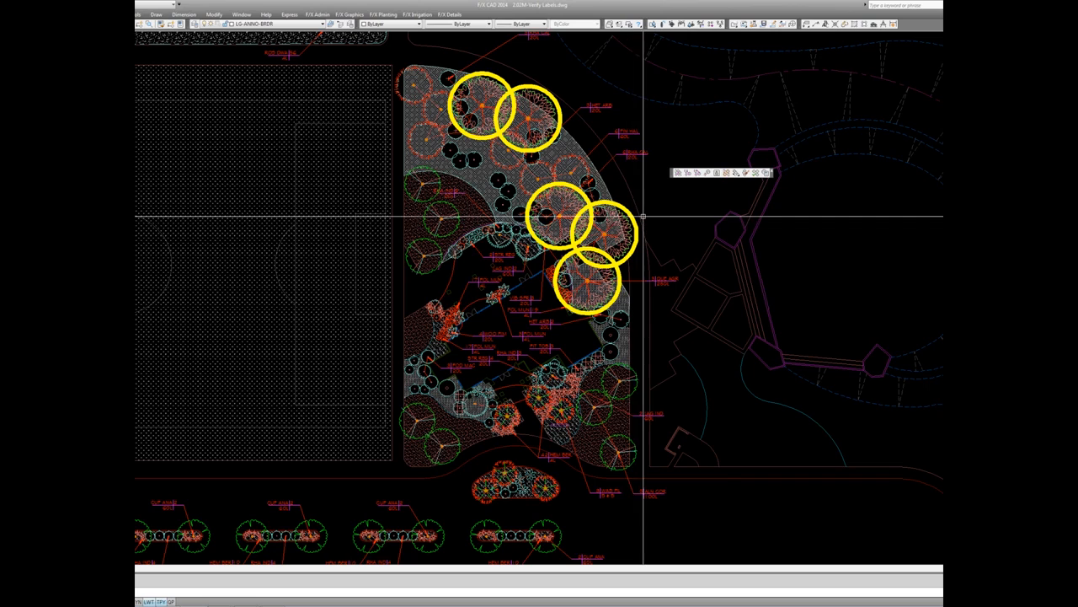
Verify the QUE AGR label beside the planting bed to highlight only the trees it covers
{"action": "left_click", "coordinate": [726, 173]}
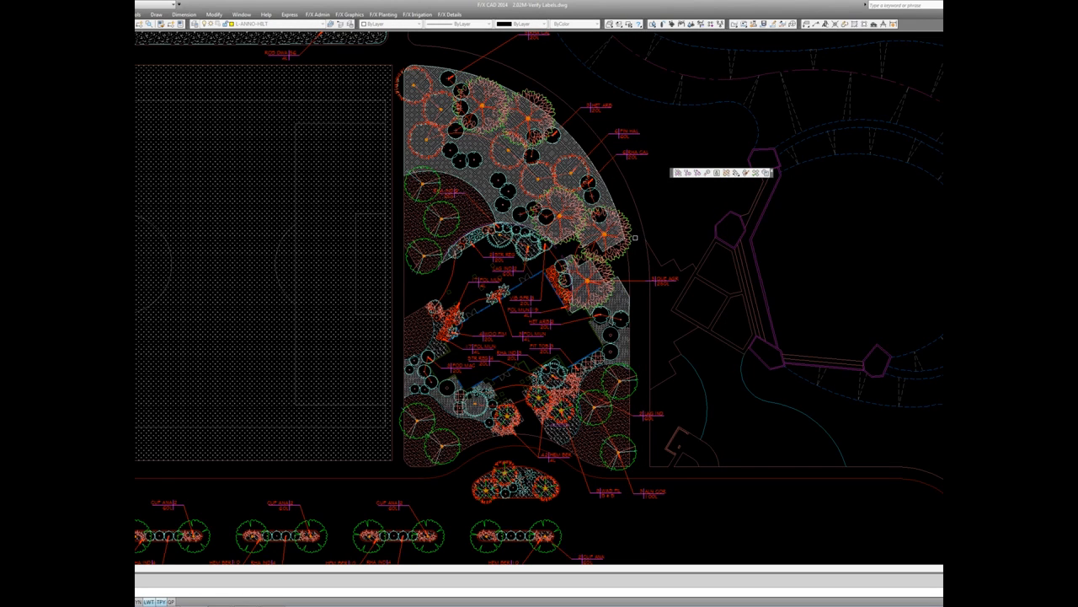
{"action": "left_click", "coordinate": [662, 280]}
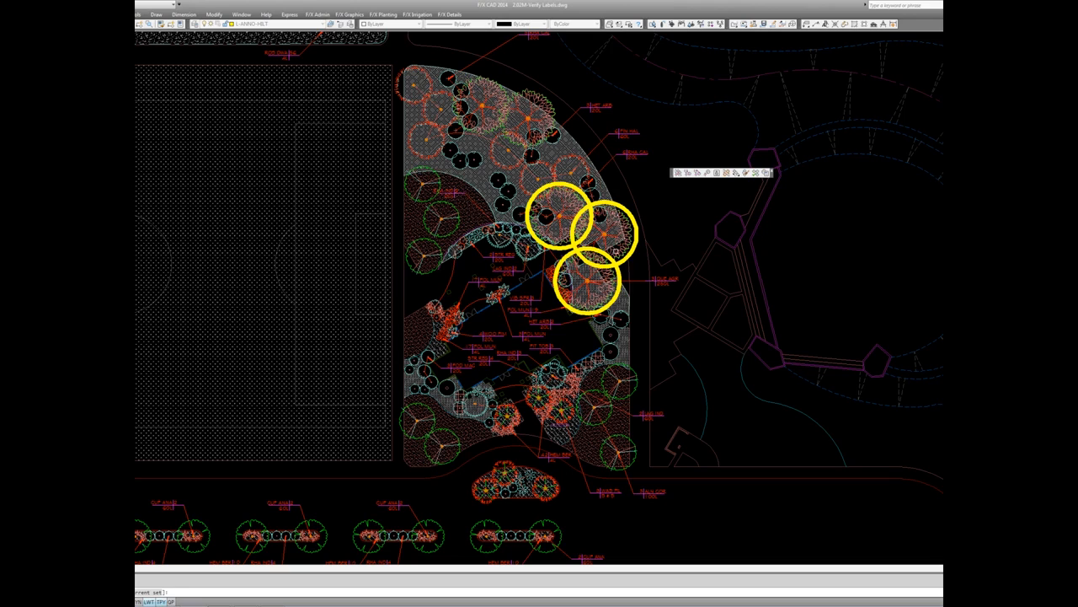
{"action": "key", "text": "Return"}
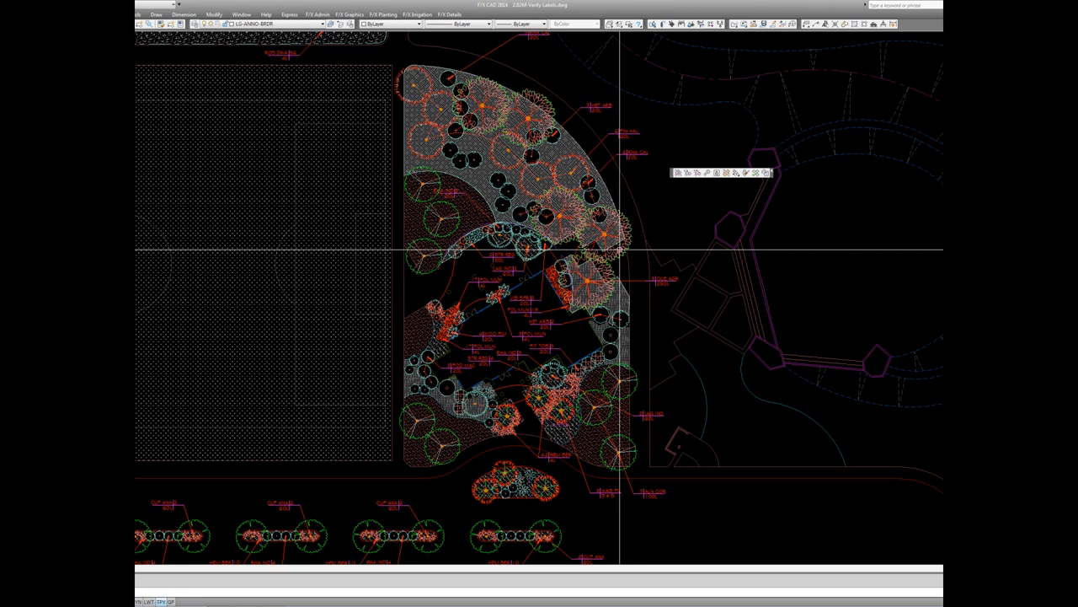
Starting from a large QUE AGR tree, highlight all additional similar plants in the Trees category and make them the current selection set
{"action": "left_click", "coordinate": [725, 173]}
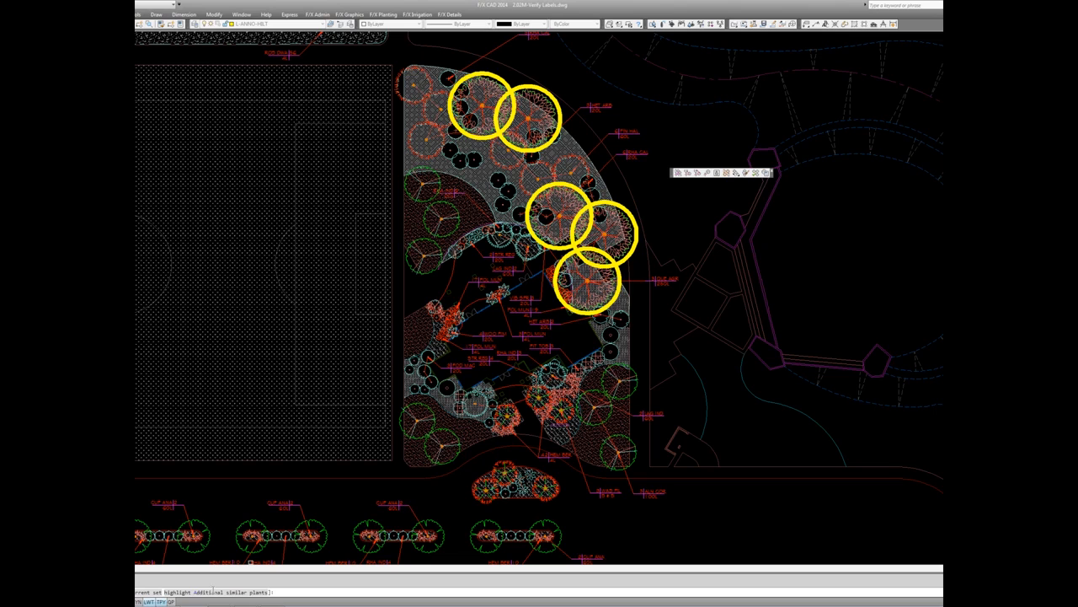
{"action": "left_click", "coordinate": [215, 594]}
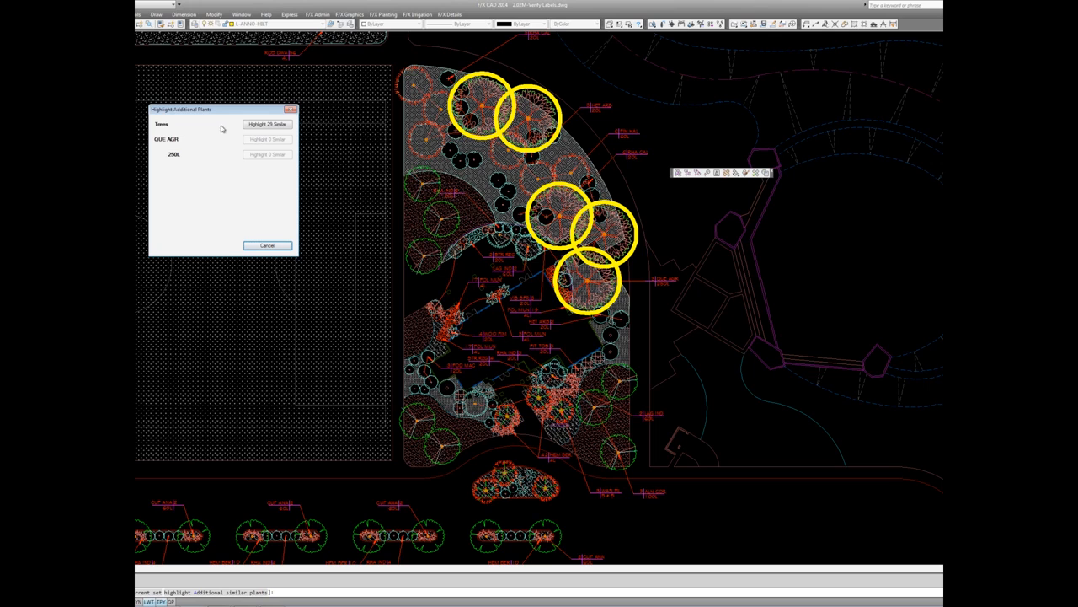
{"action": "left_click", "coordinate": [257, 125]}
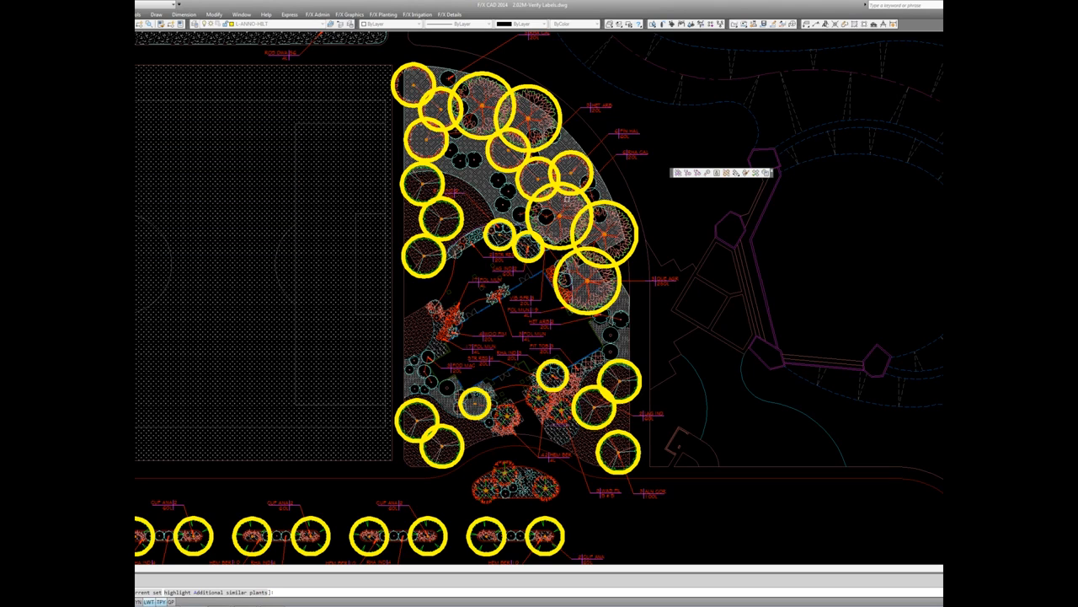
{"action": "scroll", "coordinate": [568, 198], "scroll_direction": "down", "scroll_amount": 2}
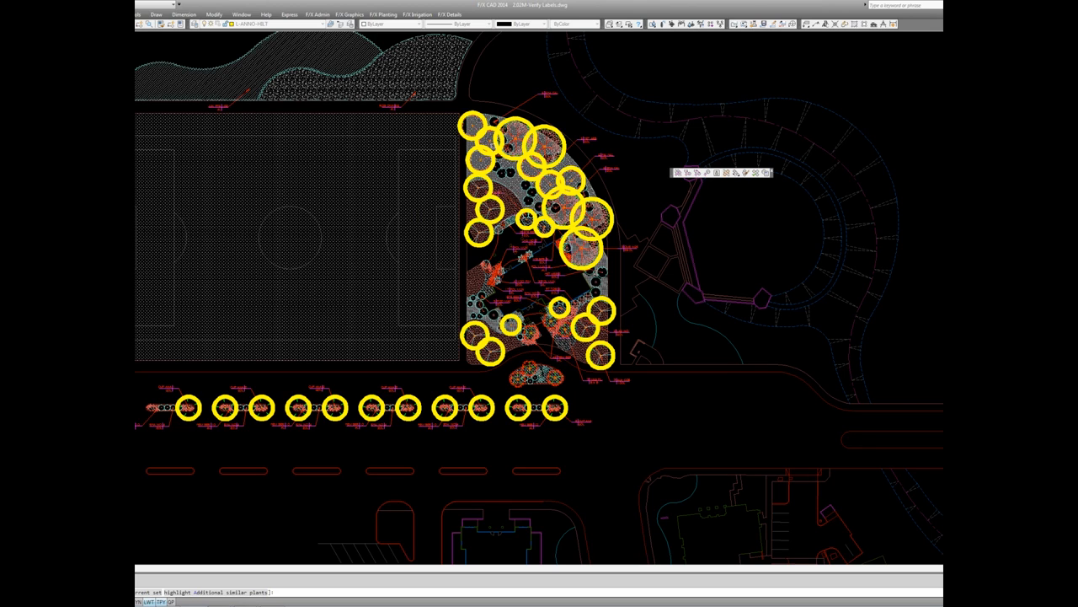
{"action": "left_click", "coordinate": [148, 592]}
Try exporting the selected trees with Write Block to a file named trees in the Documents folder, and cancel
{"action": "mouse_move", "coordinate": [524, 423]}
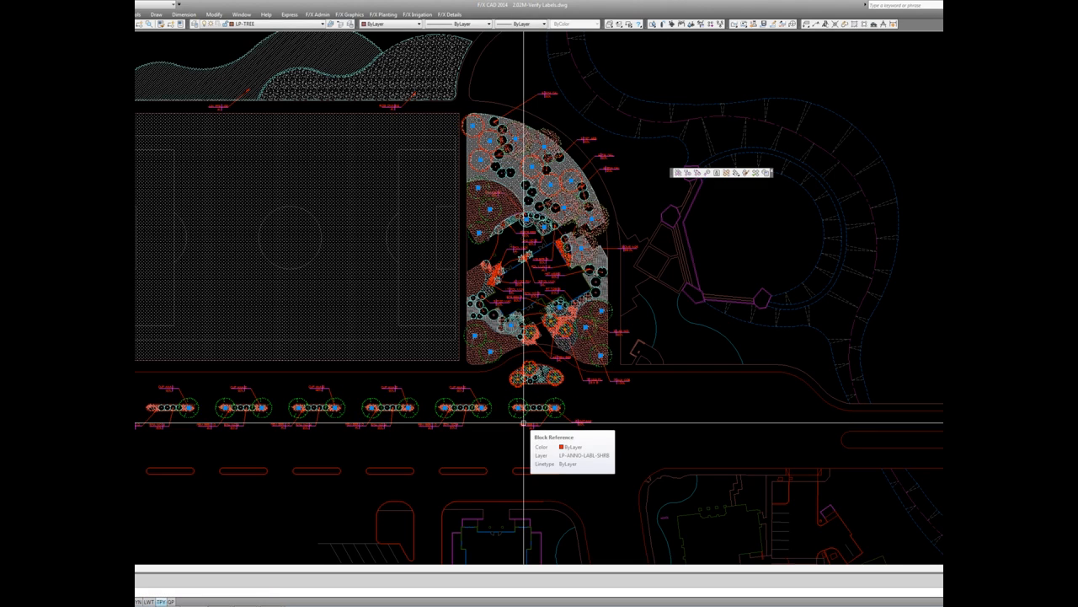
{"action": "type", "text": "w"}
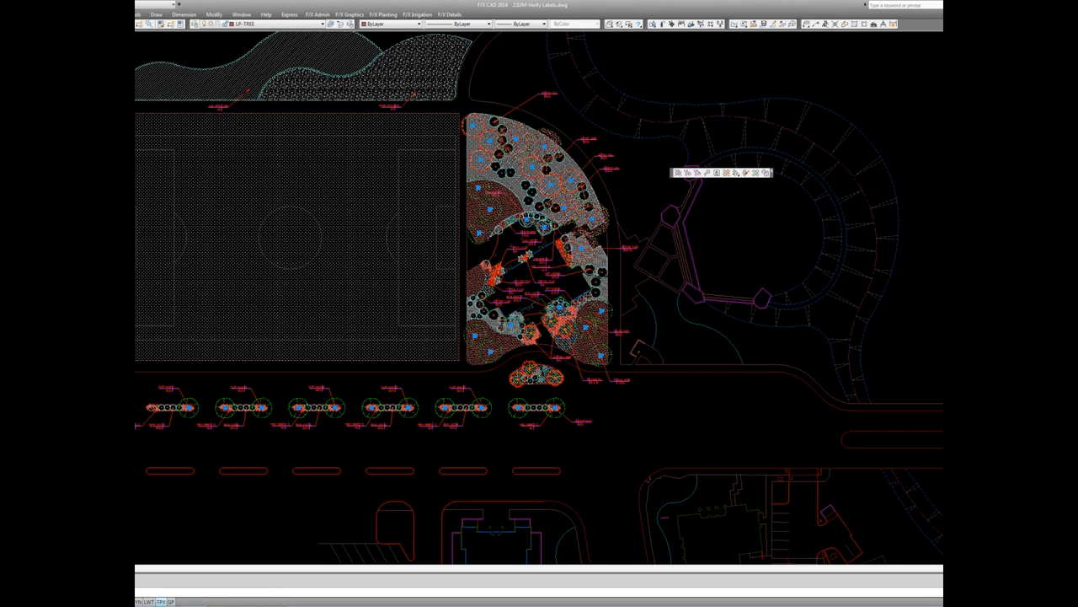
{"action": "key", "text": "Return"}
{"action": "left_click", "coordinate": [425, 245]}
{"action": "double_click", "coordinate": [425, 244]}
{"action": "type", "text": "sf\\Home\\Documents\\trees"}
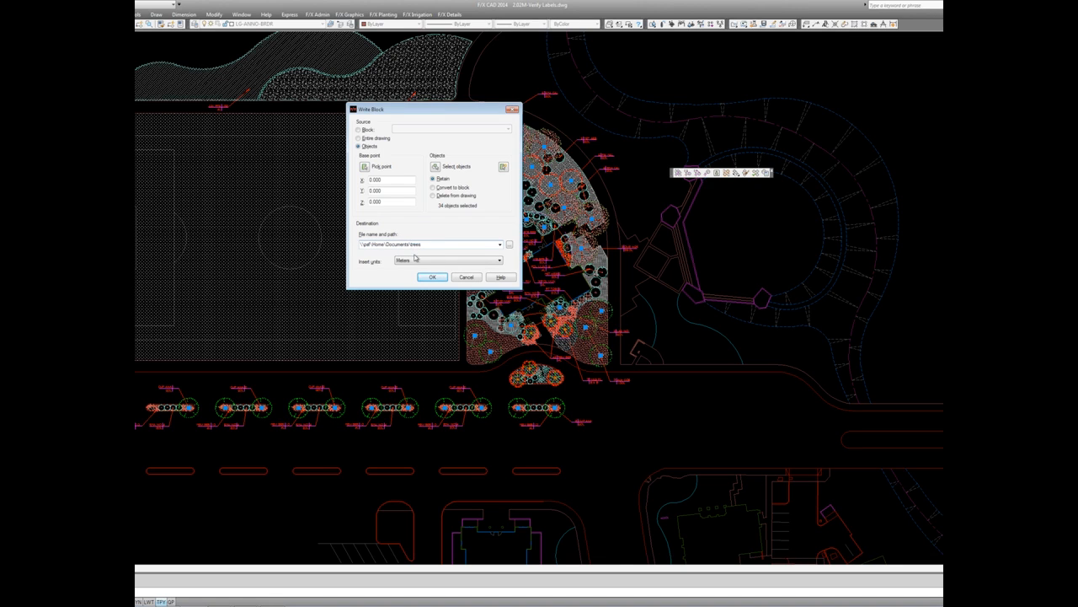
{"action": "left_click", "coordinate": [456, 277]}
Switch to the 2.02 - Planting layout, bring the sheet into view, and close the External References palette
{"action": "scroll", "coordinate": [647, 257], "scroll_direction": "up", "scroll_amount": 2}
{"action": "middle_click_drag", "start_coordinate": [634, 268], "coordinate": [632, 277]}
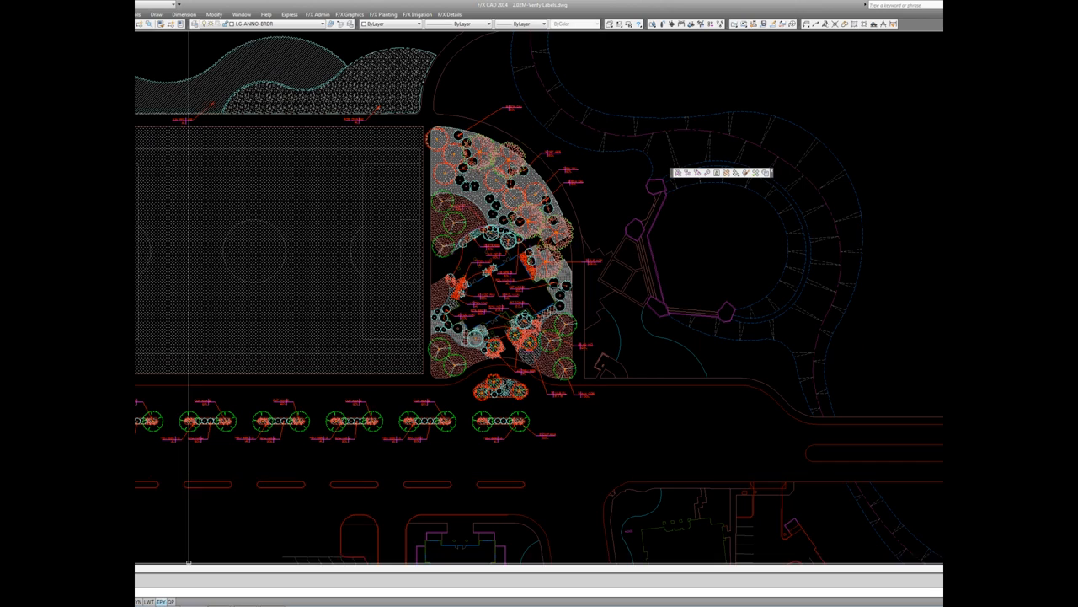
{"action": "key", "text": "ctrl+Page_Down"}
{"action": "scroll", "coordinate": [572, 348], "scroll_direction": "down", "scroll_amount": 2}
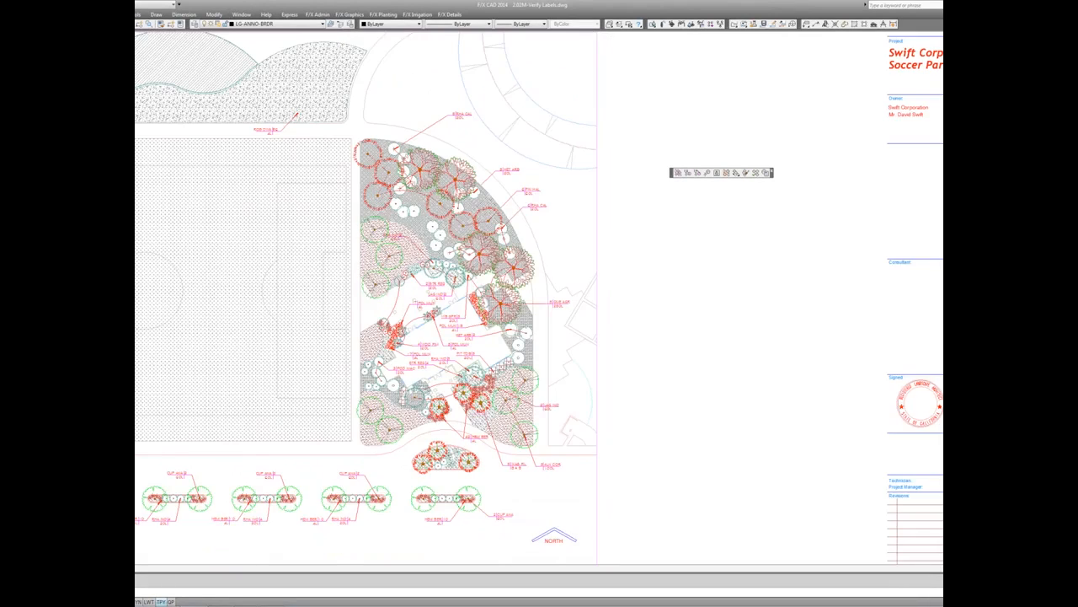
{"action": "middle_click_drag", "start_coordinate": [573, 349], "coordinate": [548, 281]}
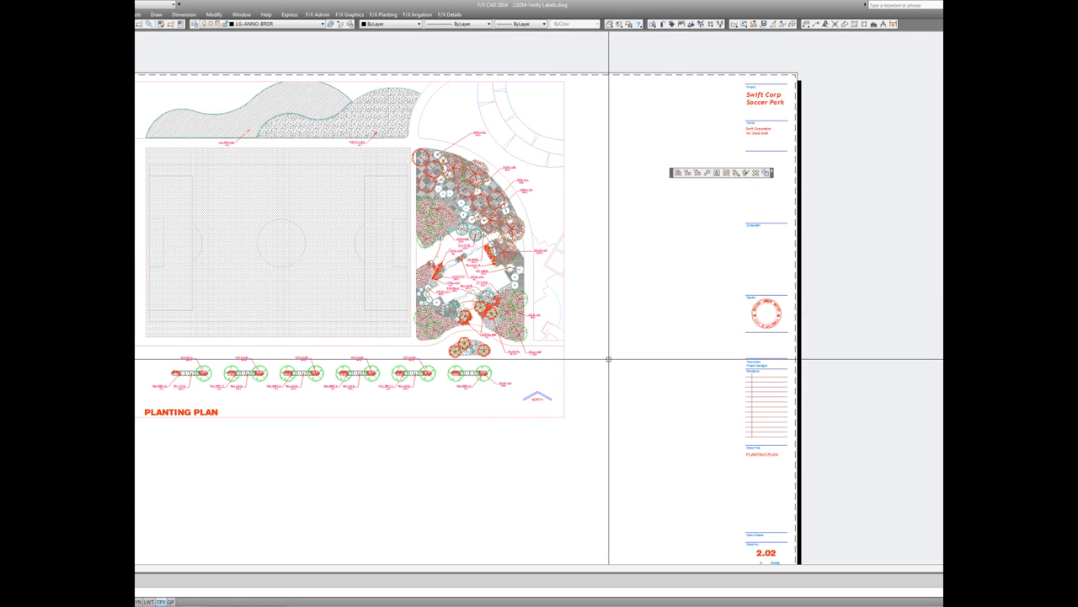
{"action": "middle_click_drag", "start_coordinate": [597, 304], "coordinate": [595, 288]}
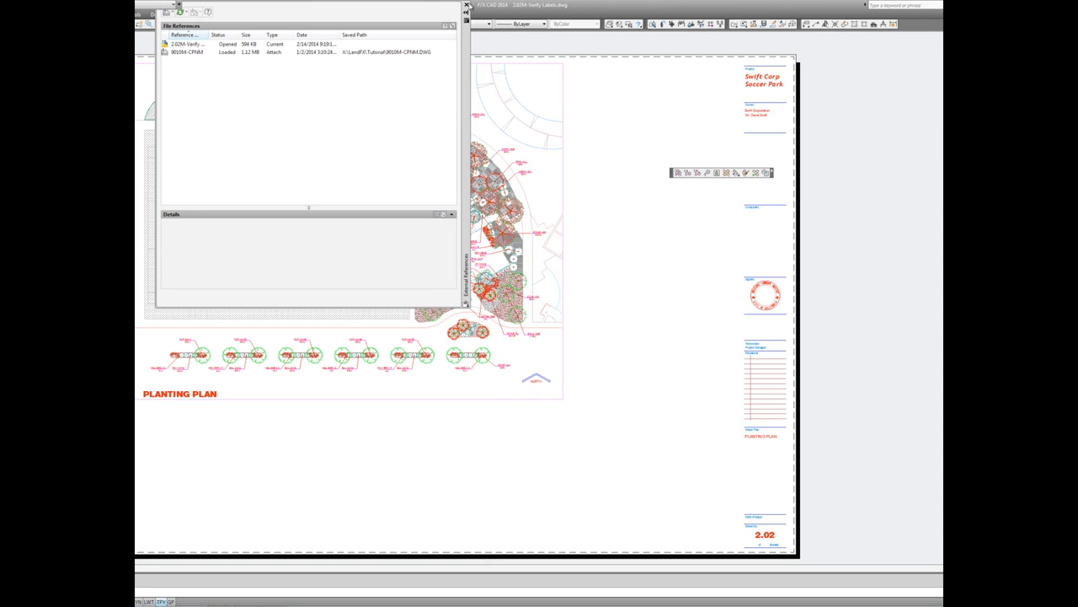
{"action": "left_click", "coordinate": [466, 4]}
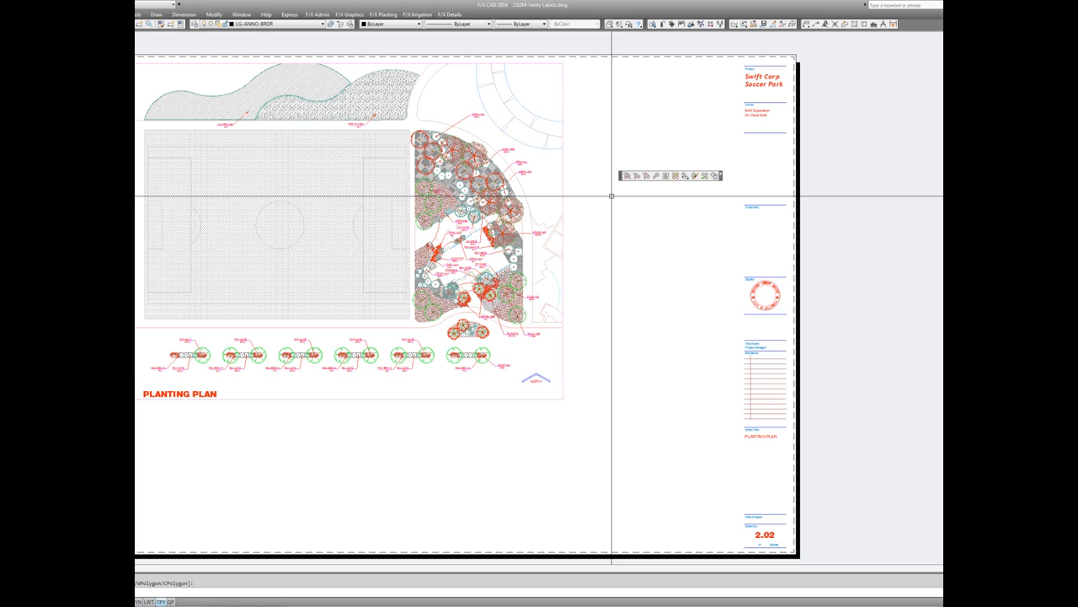
{"action": "key", "text": "Escape"}
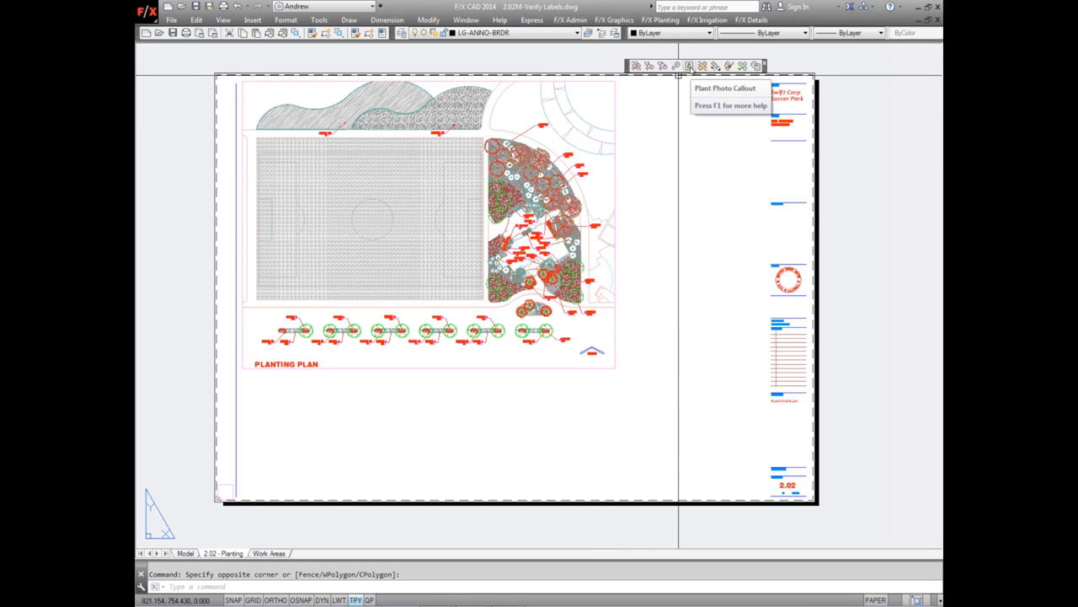
Maximize the planting plan viewport, bring up internet photos for a large outer-edge tree with Plant Photo Callout, and close them
{"action": "left_click", "coordinate": [618, 122]}
{"action": "double_click", "coordinate": [618, 125]}
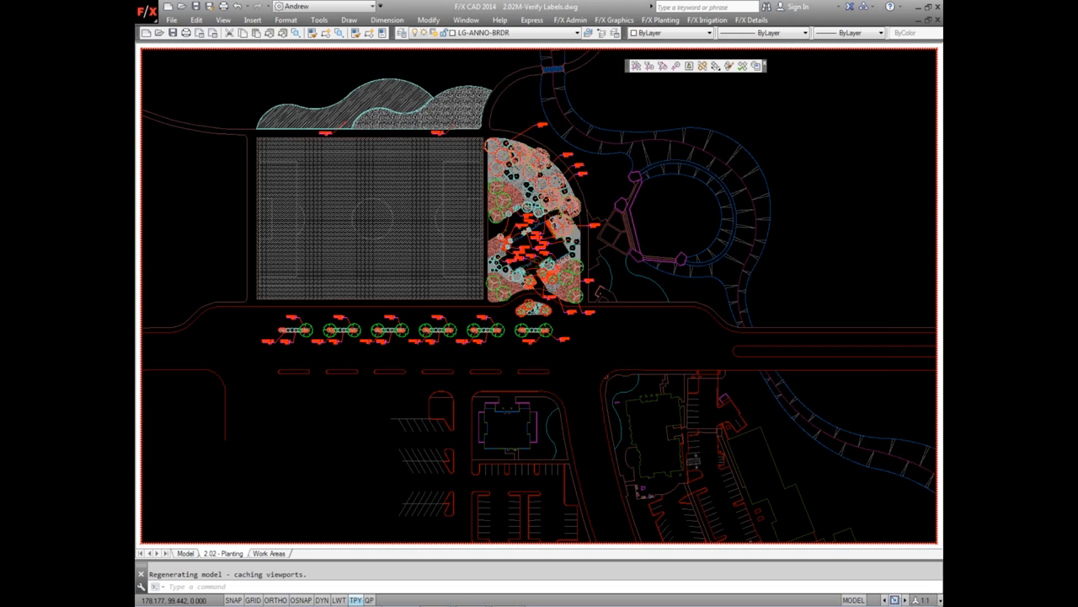
{"action": "scroll", "coordinate": [618, 124], "scroll_direction": "up", "scroll_amount": 2}
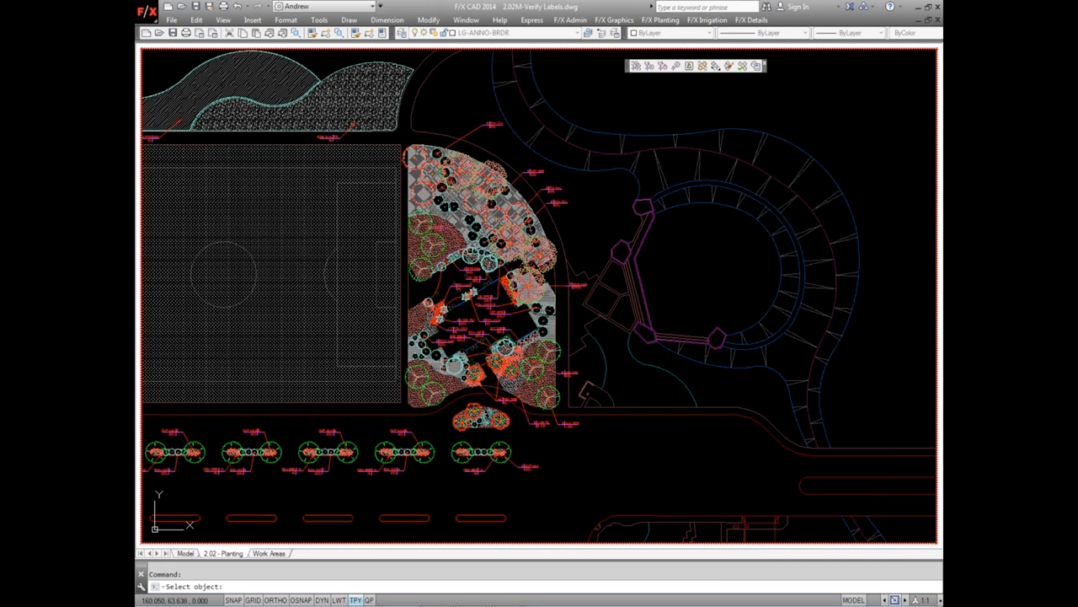
{"action": "left_click", "coordinate": [554, 255]}
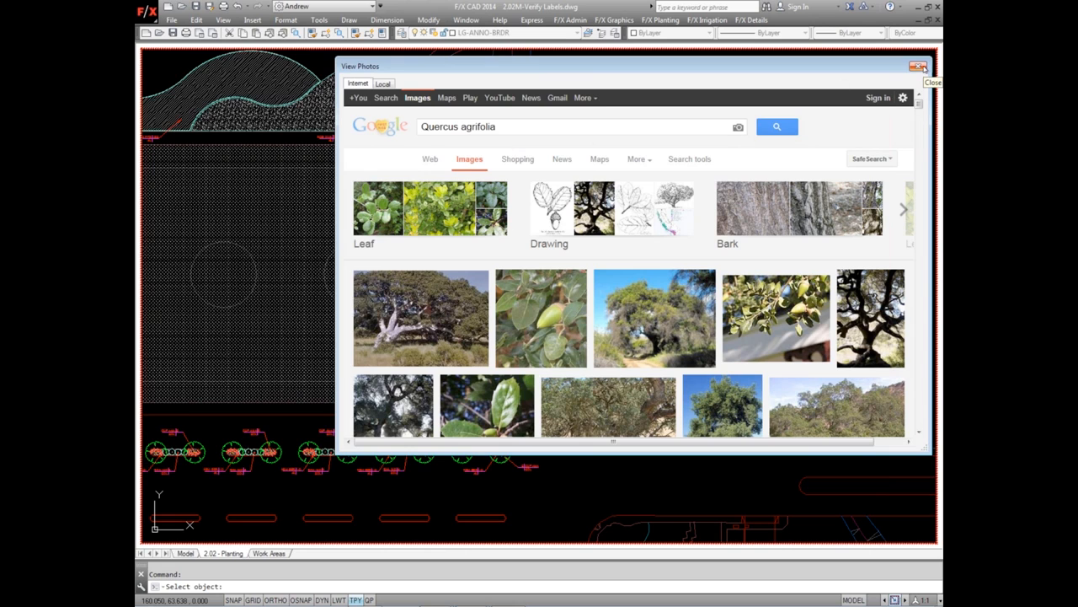
{"action": "left_click", "coordinate": [918, 66]}
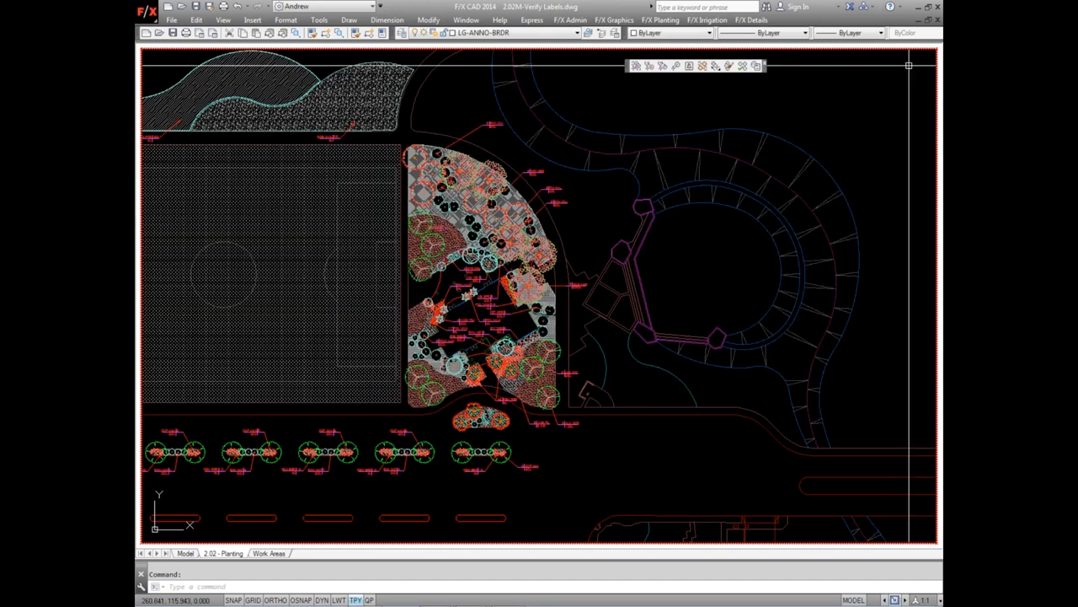
Run Plant Photo Callout on a large Quercus agrifolia tree and choose the full-size Ojai Trees photo of the whole tree
{"action": "left_click", "coordinate": [690, 68]}
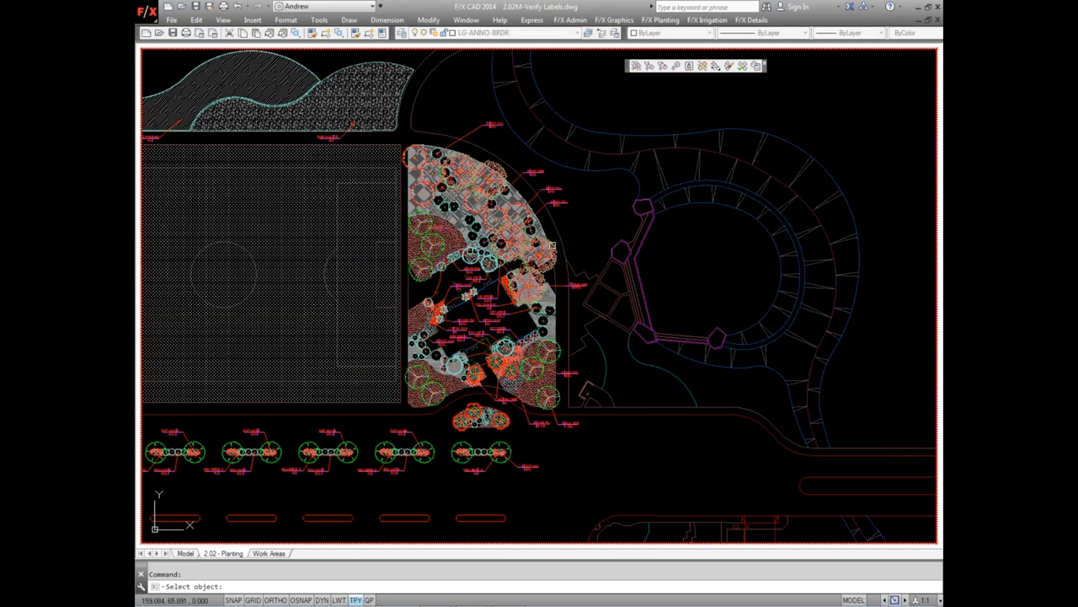
{"action": "left_click", "coordinate": [553, 245]}
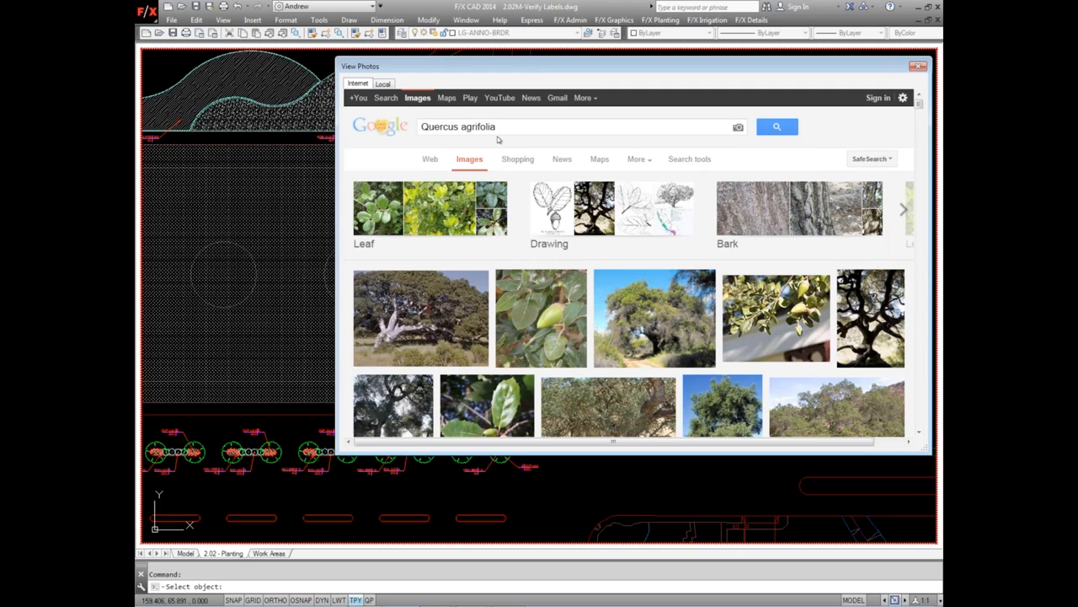
{"action": "scroll", "coordinate": [459, 278], "scroll_direction": "down", "scroll_amount": 3}
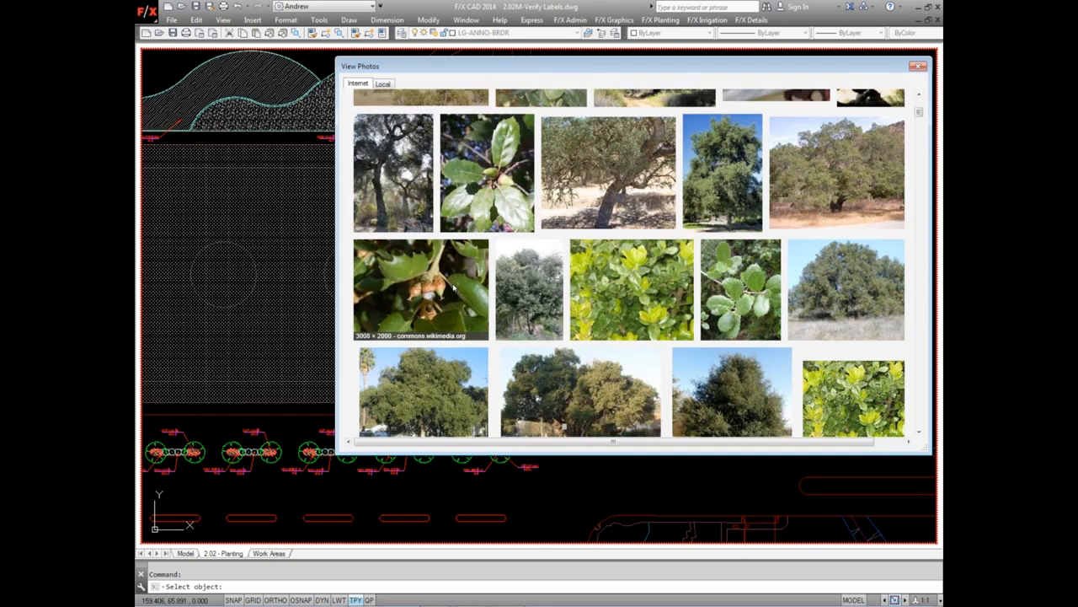
{"action": "scroll", "coordinate": [438, 290], "scroll_direction": "down", "scroll_amount": 1}
{"action": "left_click", "coordinate": [428, 292]}
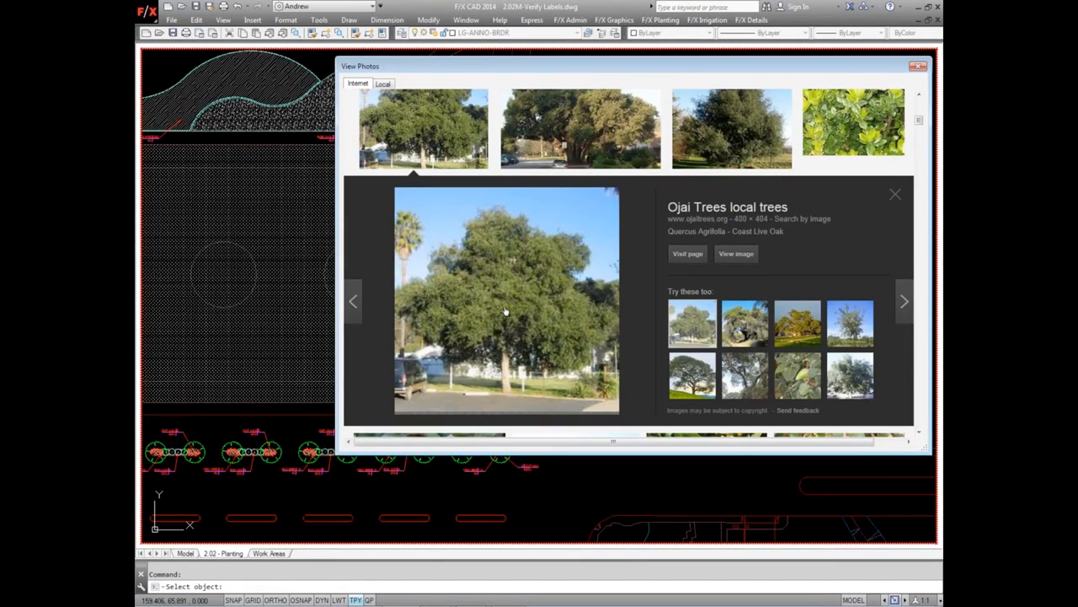
{"action": "left_click", "coordinate": [733, 255]}
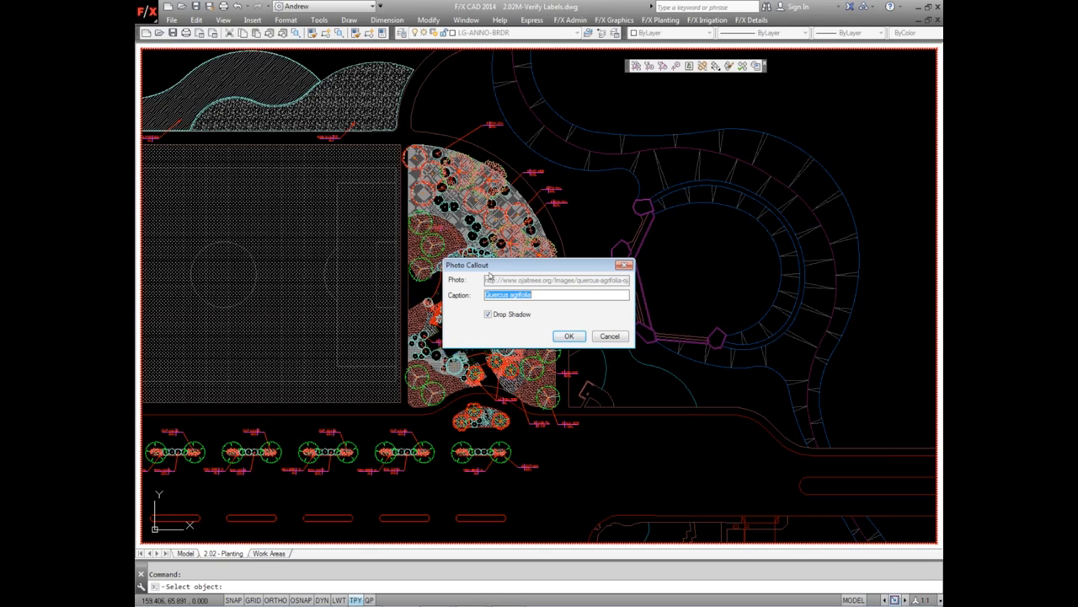
Place the photo callout, captioned Quercus agrifolia with a drop shadow, inside the circular path east of the planting bed, and finish its leader
{"action": "left_click_drag", "start_coordinate": [499, 265], "coordinate": [592, 251]}
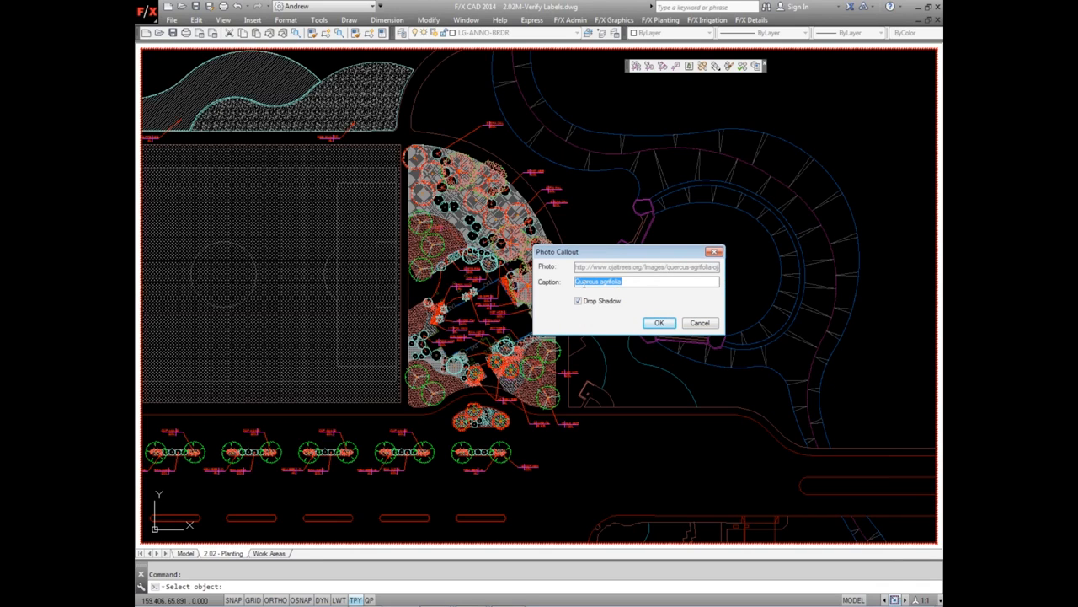
{"action": "left_click", "coordinate": [579, 303]}
{"action": "left_click", "coordinate": [654, 321]}
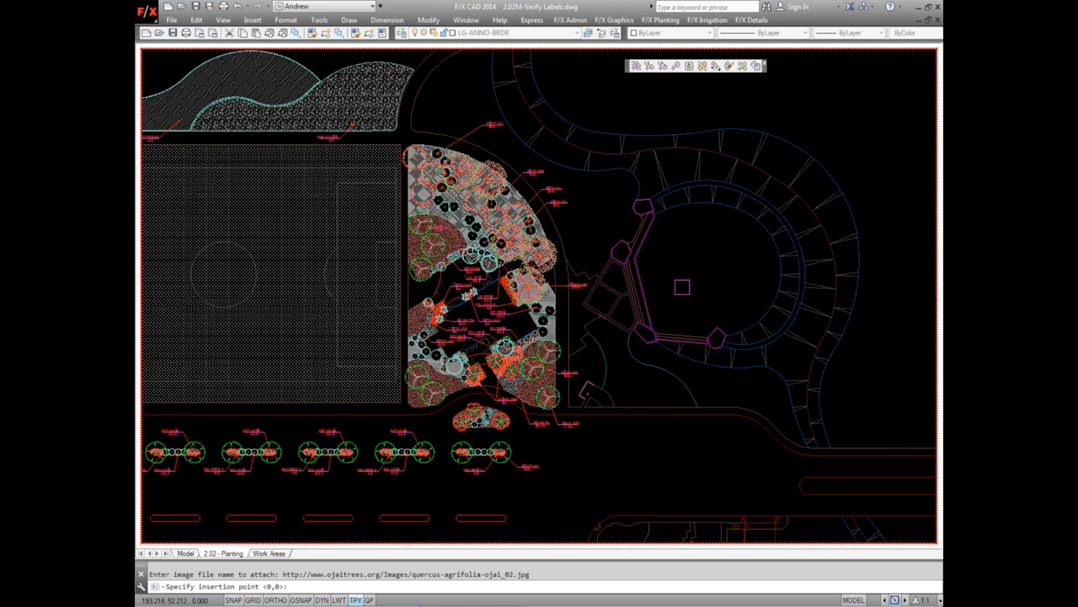
{"action": "scroll", "coordinate": [682, 288], "scroll_direction": "down", "scroll_amount": 2}
{"action": "scroll", "coordinate": [680, 289], "scroll_direction": "up", "scroll_amount": 3}
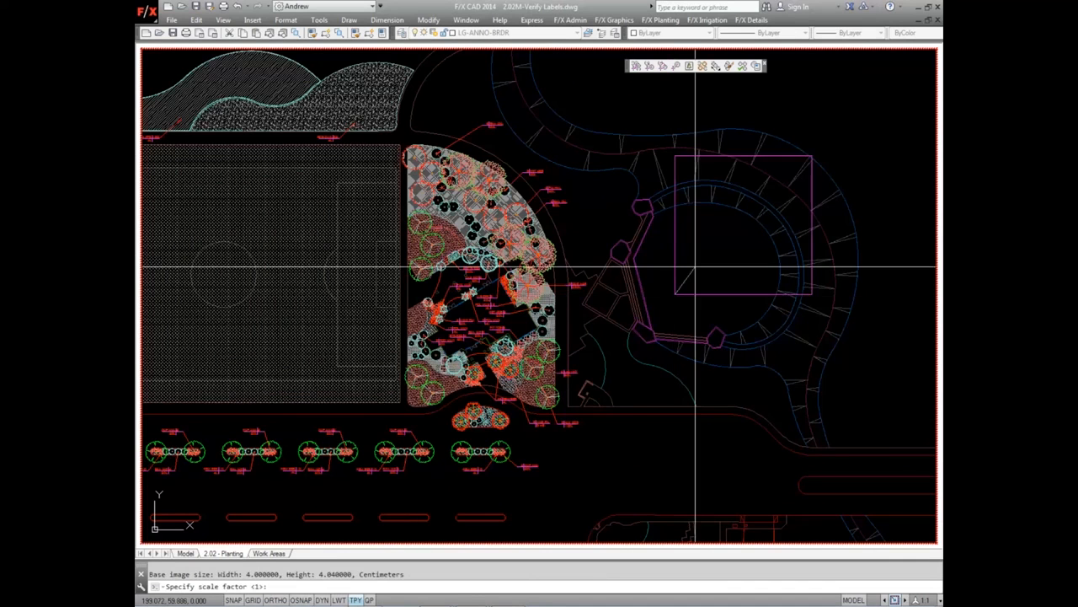
{"action": "left_click", "coordinate": [691, 276]}
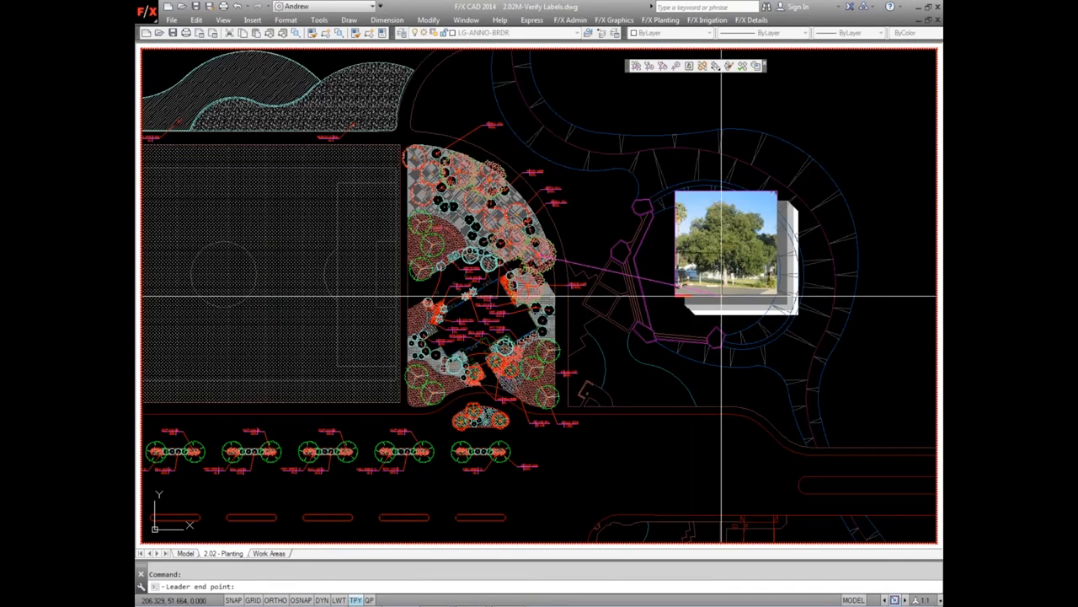
{"action": "key", "text": "Return"}
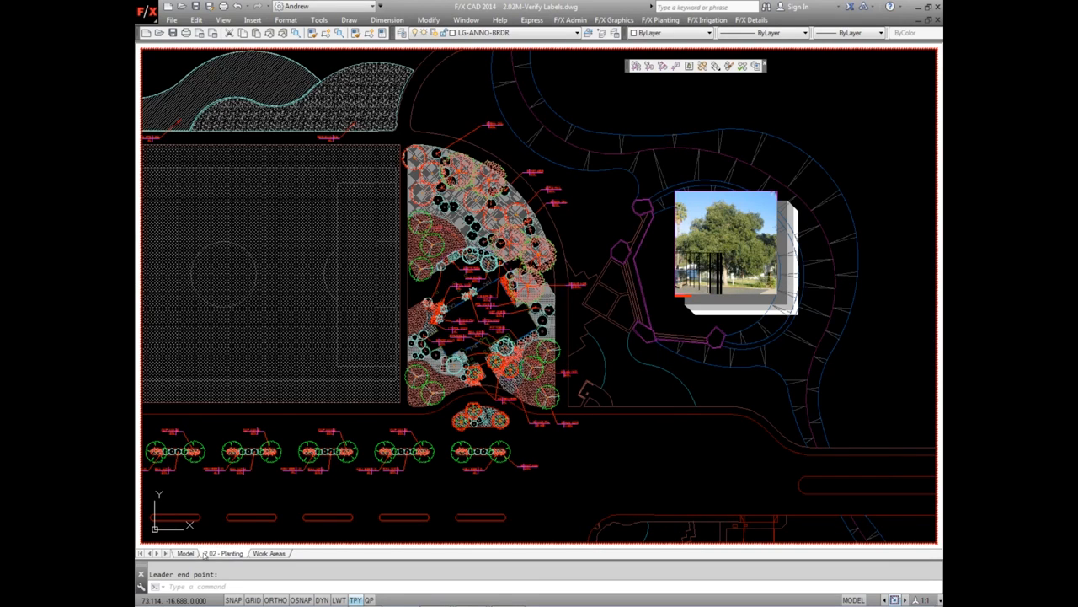
Return to paper space on the 2.02 - Planting sheet and activate the planting plan viewport
{"action": "left_click", "coordinate": [238, 552]}
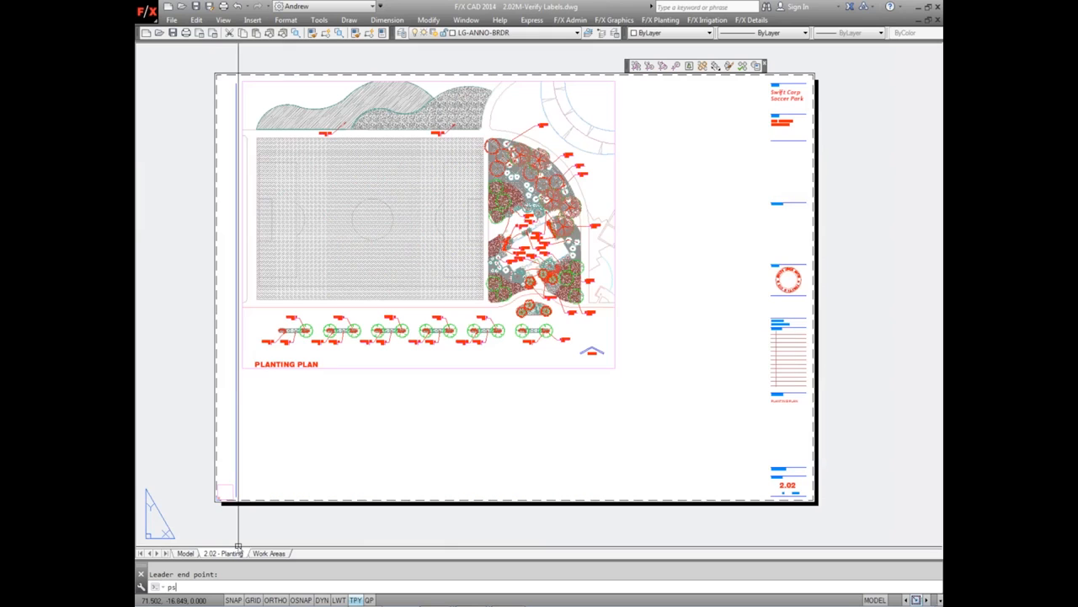
{"action": "left_click", "coordinate": [915, 599]}
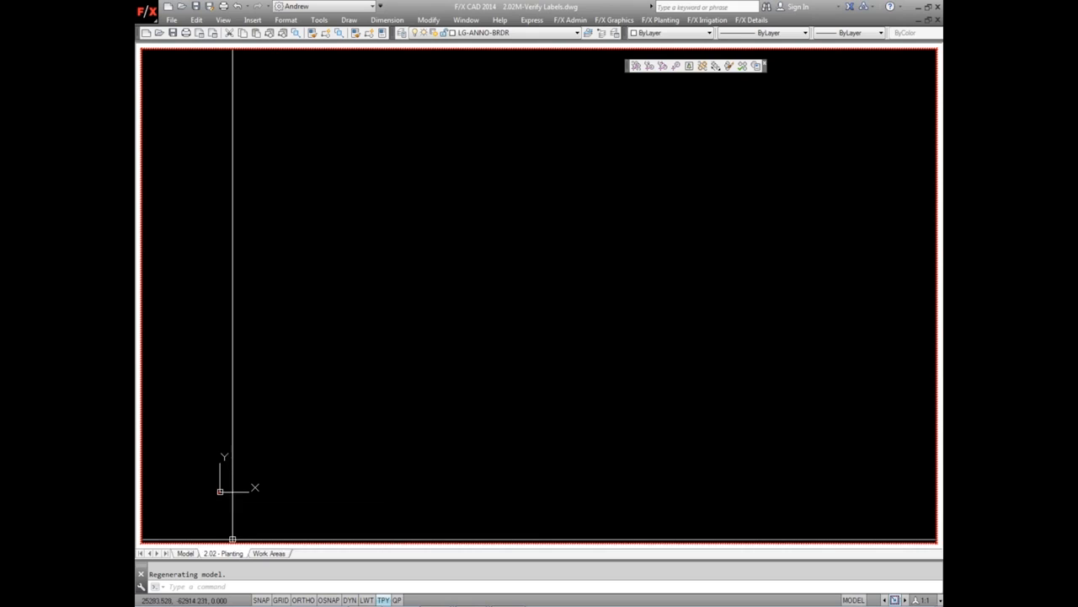
{"action": "type", "text": "ps"}
{"action": "key", "text": "Return"}
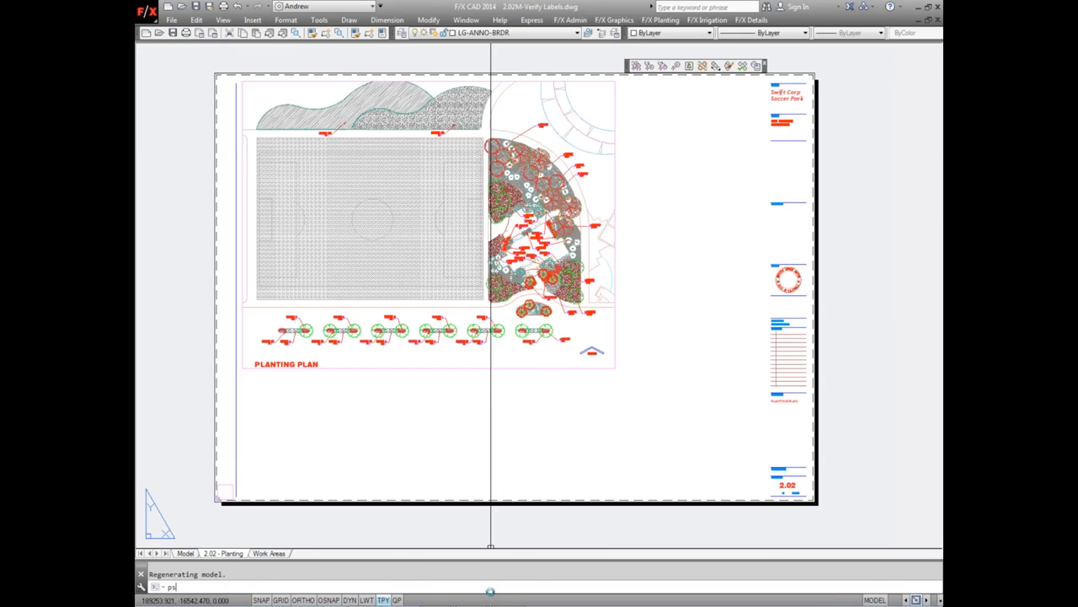
{"action": "double_click", "coordinate": [564, 362]}
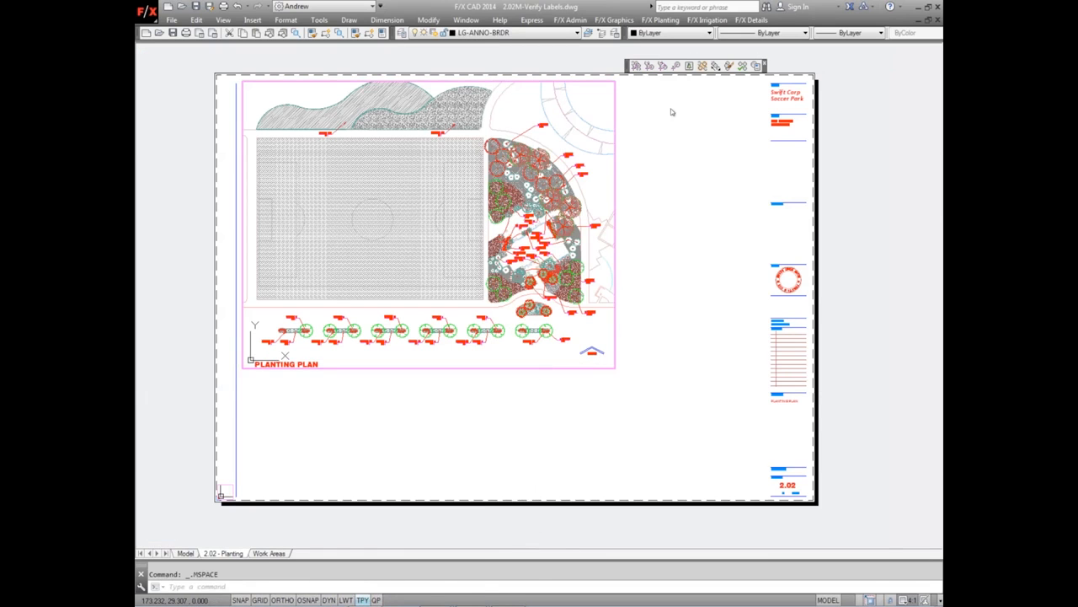
Try adding a Plant Photo Callout to the sheet for a large Quercus agrifolia tree, using the Ojai Trees photo with a drop shadow
{"action": "left_click", "coordinate": [689, 66]}
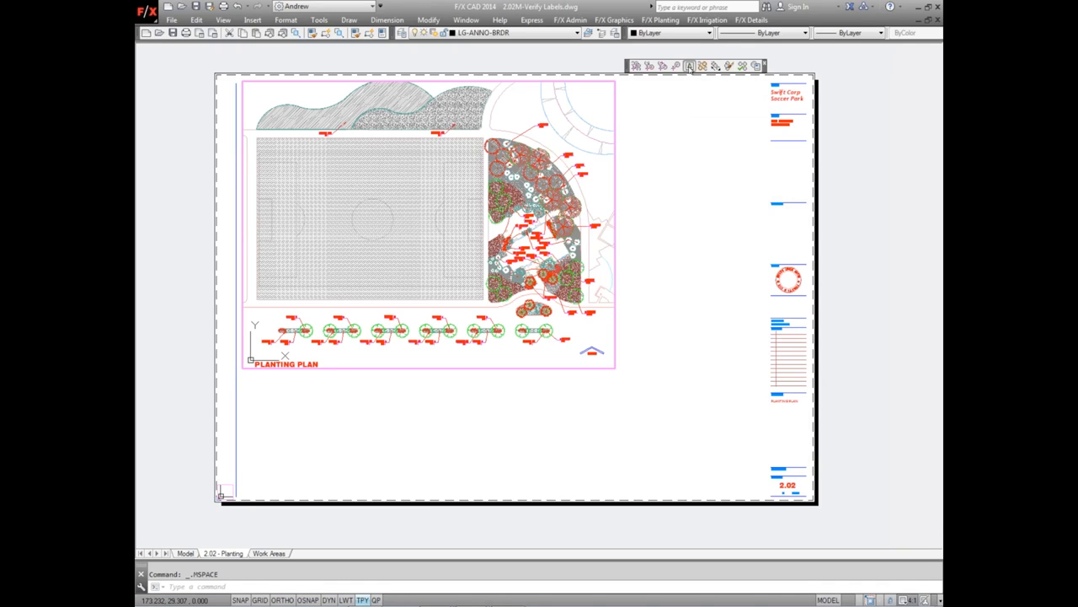
{"action": "left_click", "coordinate": [690, 66]}
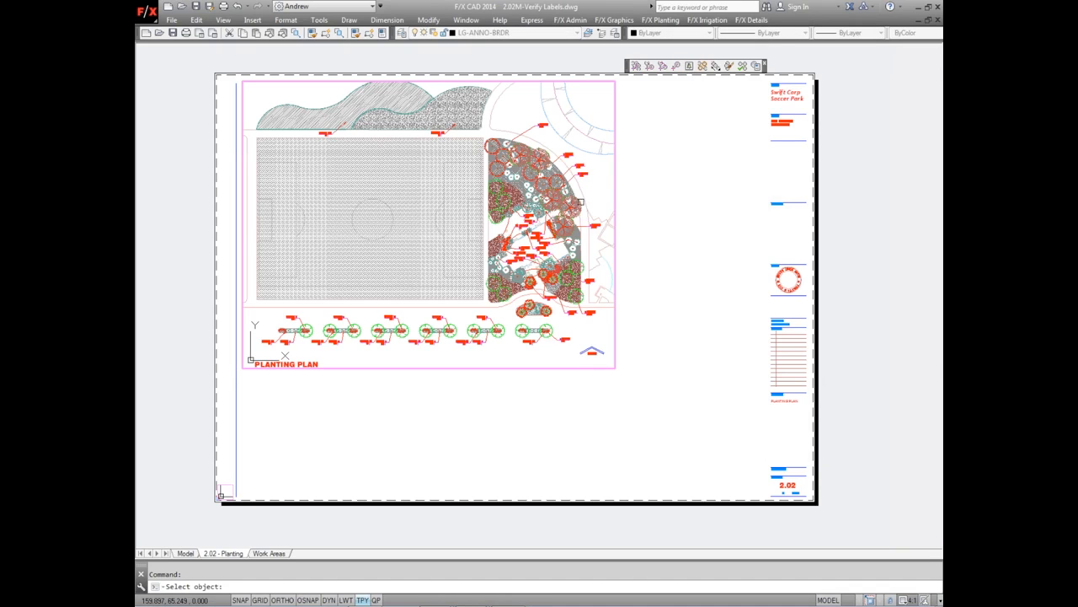
{"action": "left_click", "coordinate": [501, 268]}
{"action": "scroll", "coordinate": [500, 270], "scroll_direction": "down", "scroll_amount": 10}
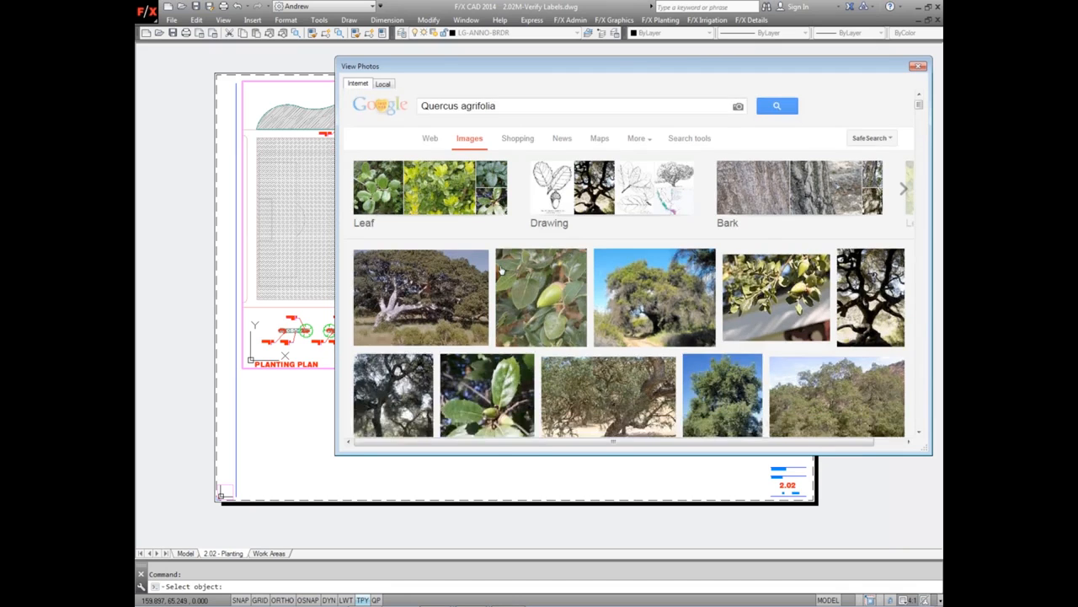
{"action": "scroll", "coordinate": [455, 276], "scroll_direction": "up", "scroll_amount": 5}
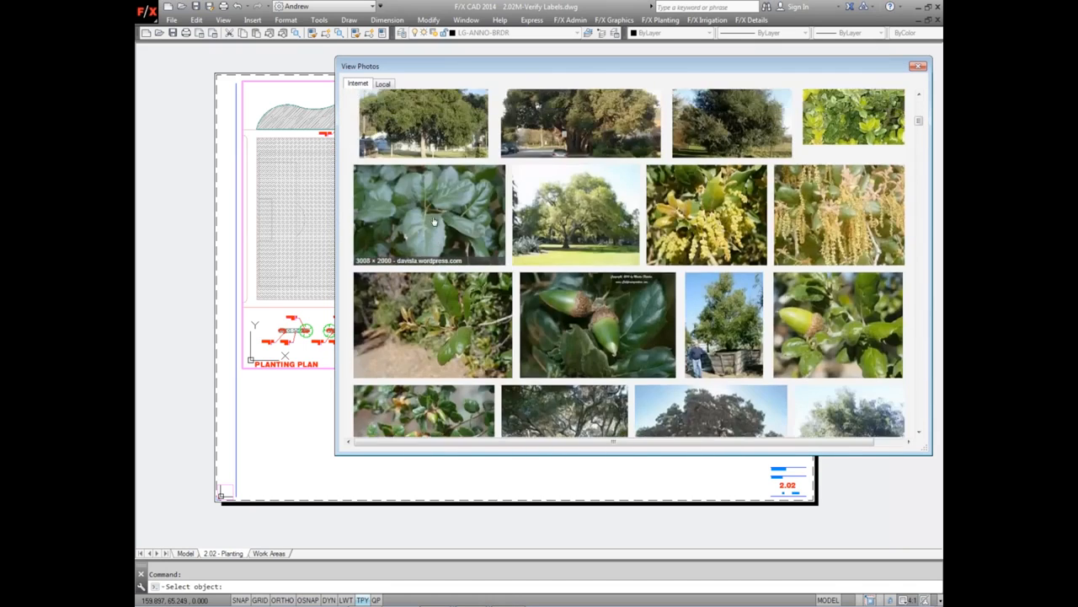
{"action": "left_click", "coordinate": [430, 315]}
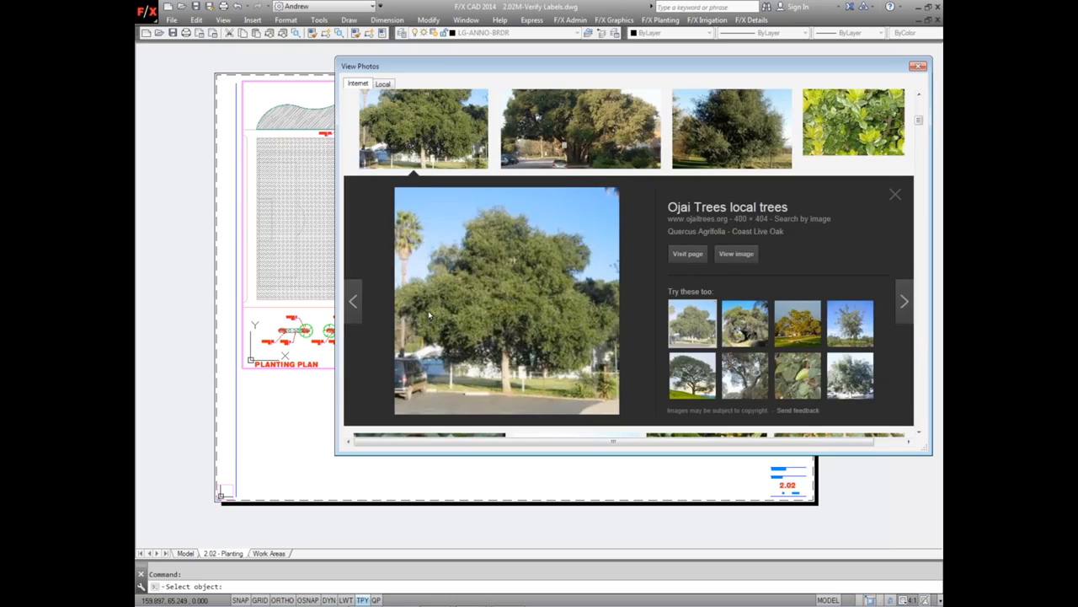
{"action": "left_click", "coordinate": [735, 255]}
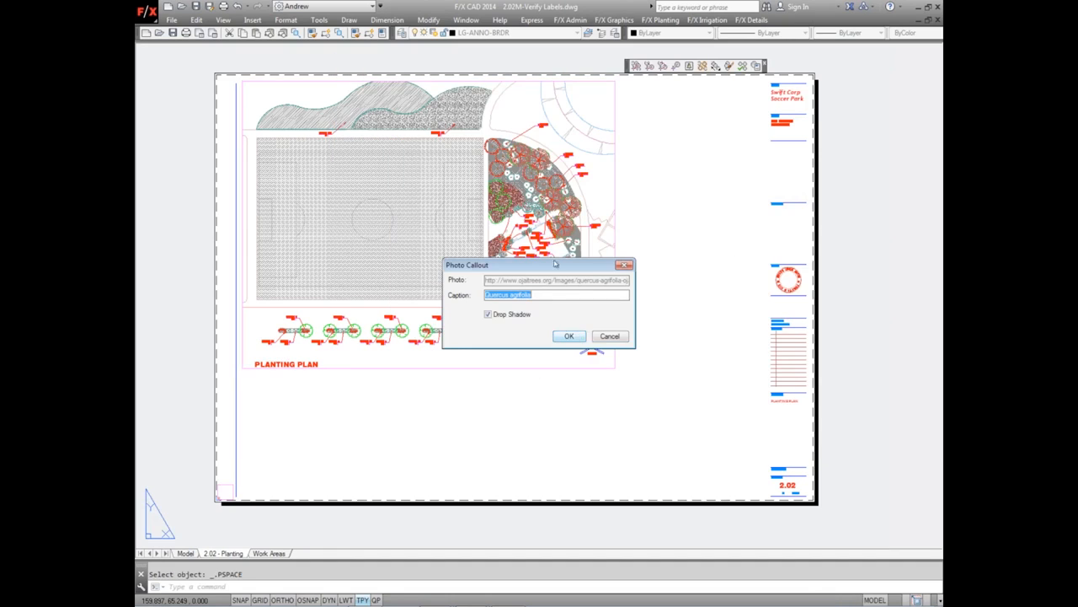
{"action": "left_click", "coordinate": [567, 336]}
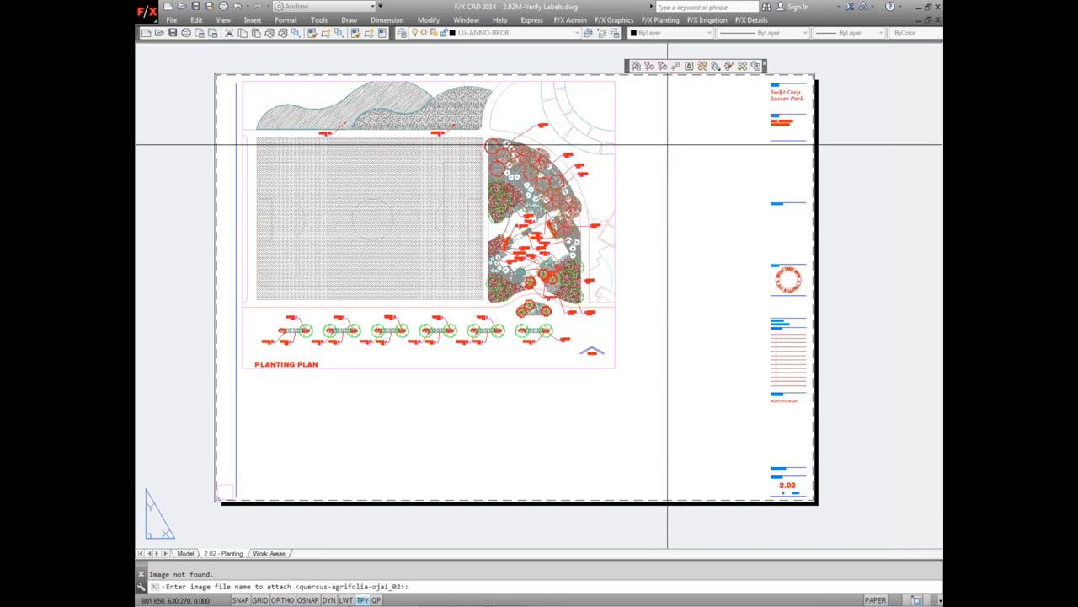
{"action": "key", "text": "Escape"}
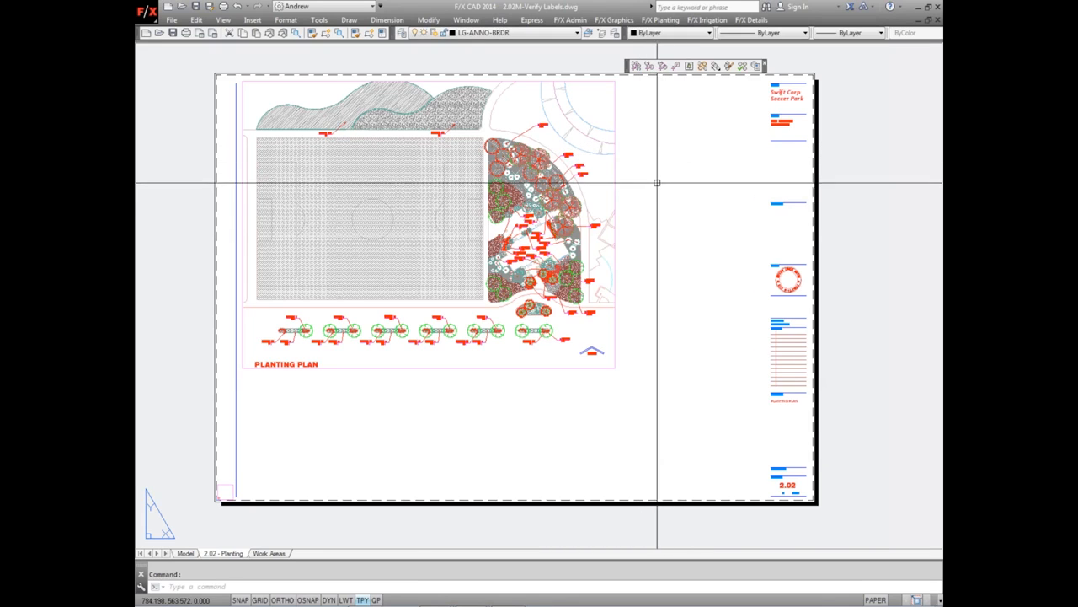
Run Plant Photo Callout on a Quercus agrifolia tree inside the planting plan viewport and choose the gardenaction.co.uk photo of the whole tree
{"action": "left_click", "coordinate": [690, 66]}
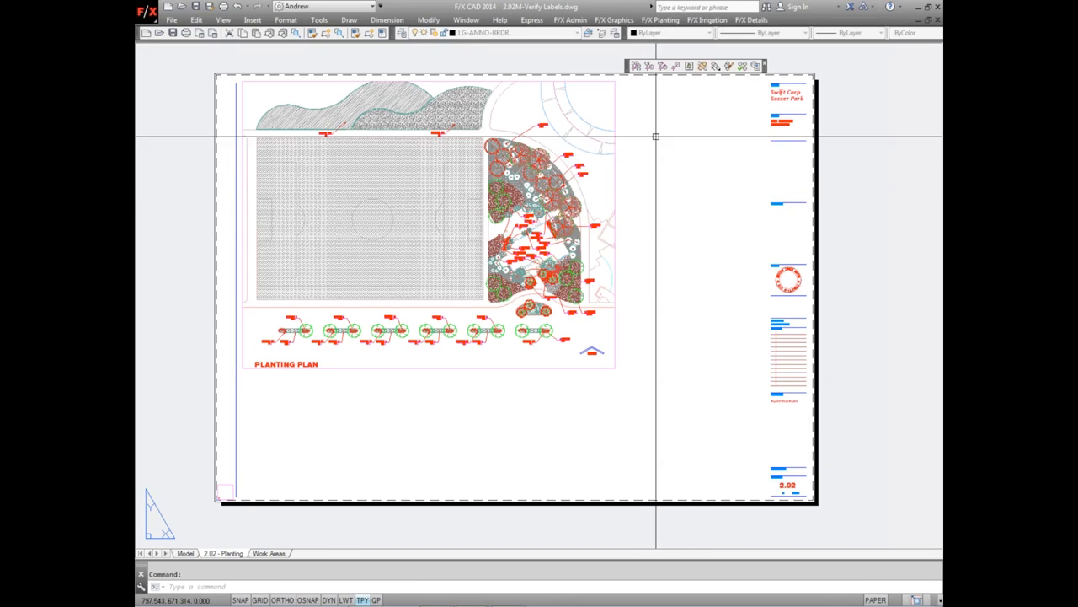
{"action": "key", "text": "Escape"}
{"action": "double_click", "coordinate": [610, 186]}
{"action": "left_click", "coordinate": [689, 66]}
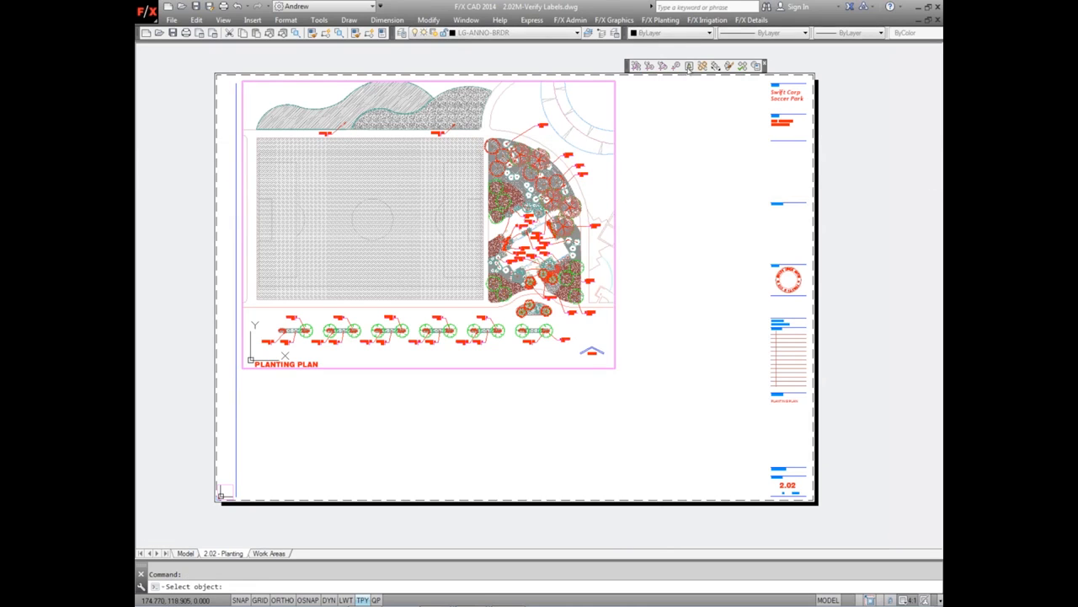
{"action": "left_click", "coordinate": [583, 210]}
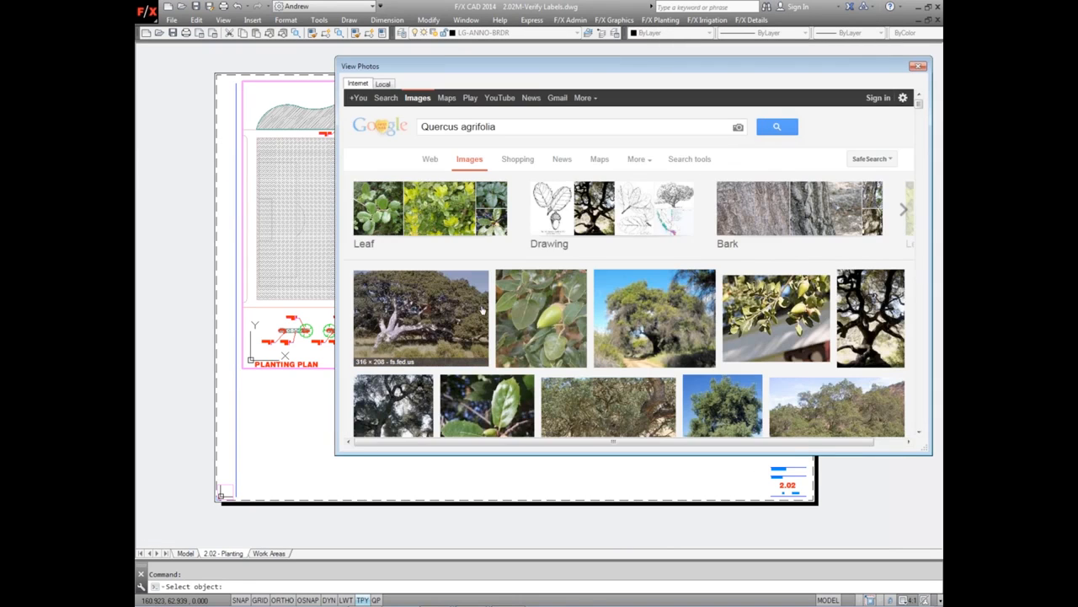
{"action": "scroll", "coordinate": [483, 311], "scroll_direction": "down", "scroll_amount": 3}
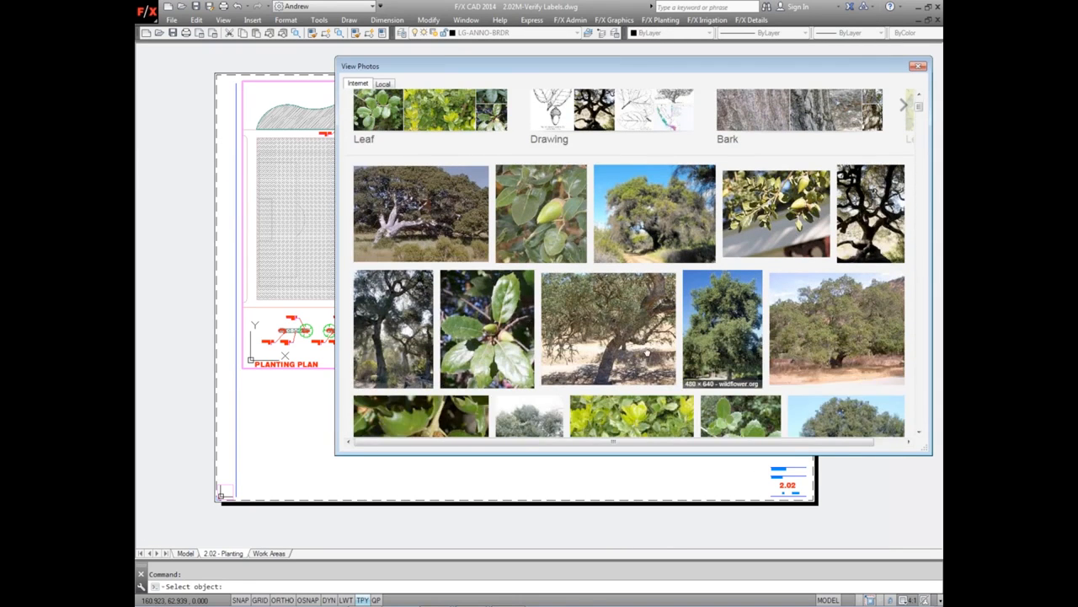
{"action": "scroll", "coordinate": [558, 343], "scroll_direction": "down", "scroll_amount": 10}
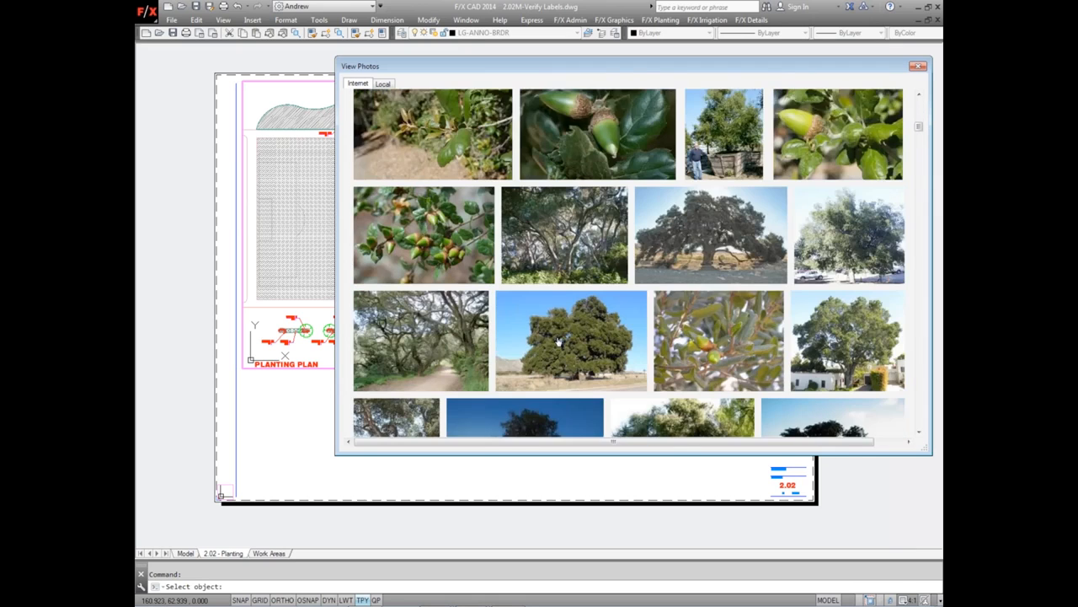
{"action": "scroll", "coordinate": [592, 300], "scroll_direction": "up", "scroll_amount": 5}
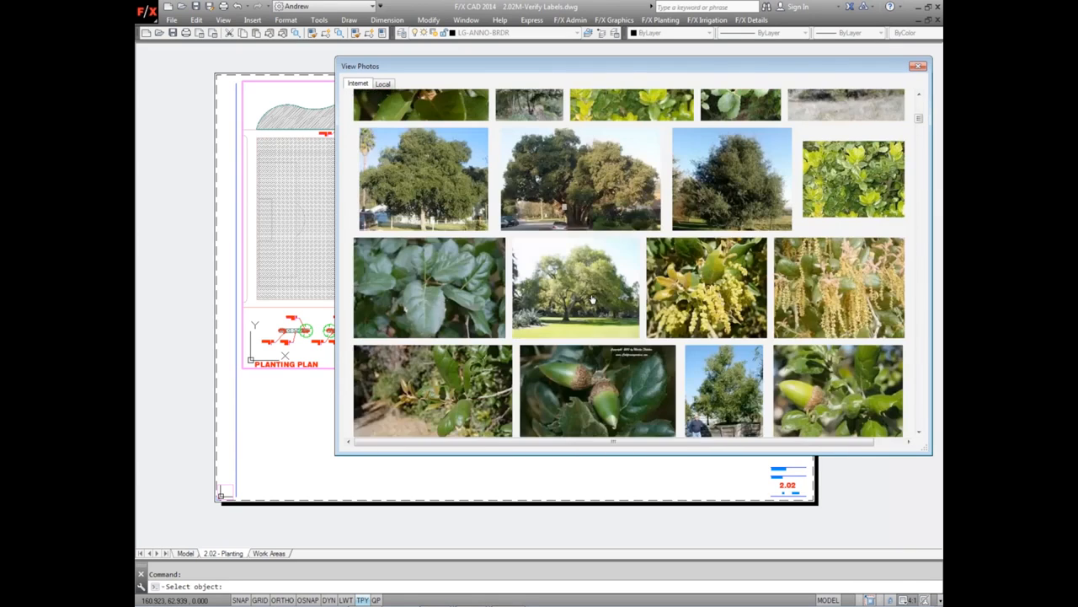
{"action": "scroll", "coordinate": [562, 220], "scroll_direction": "up", "scroll_amount": 1}
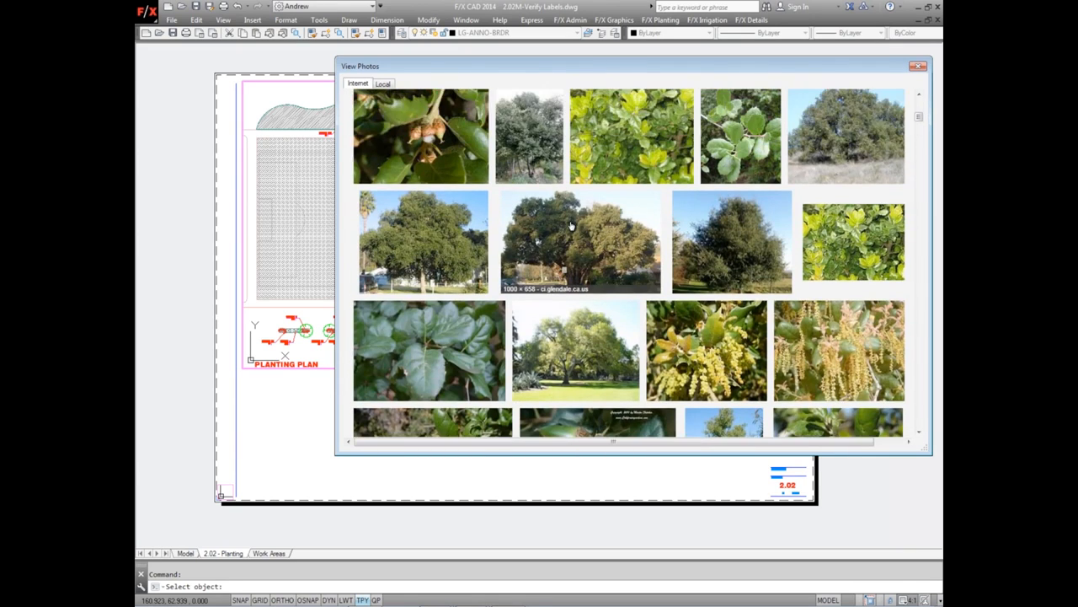
{"action": "left_click", "coordinate": [703, 239]}
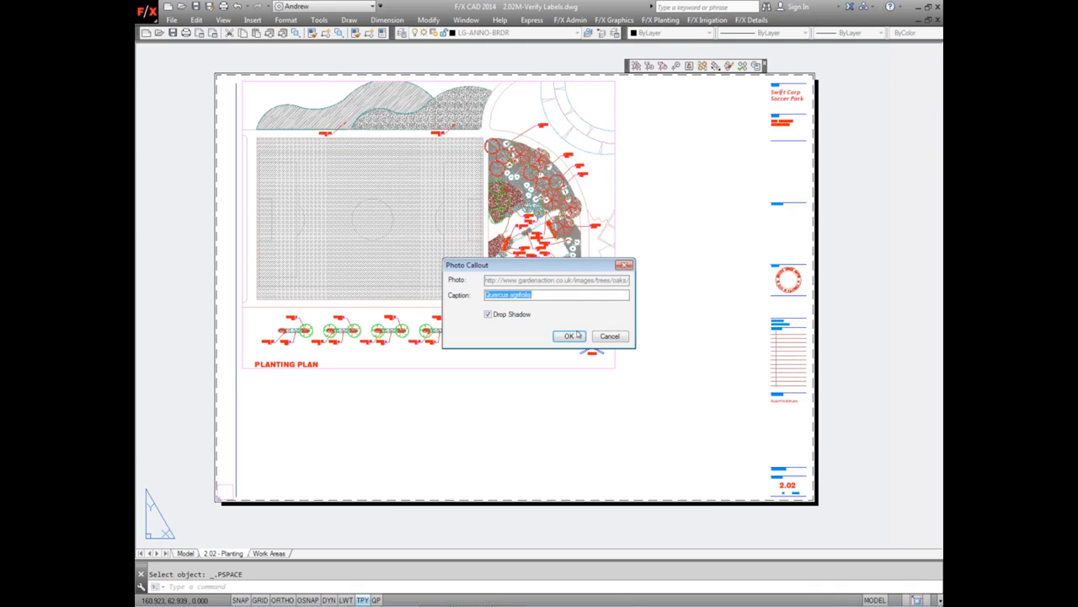
Place the photo east of the viewport at scale 1, captioned Quercus agrifolia with a drop shadow, and end its leader at the caption
{"action": "left_click", "coordinate": [573, 336]}
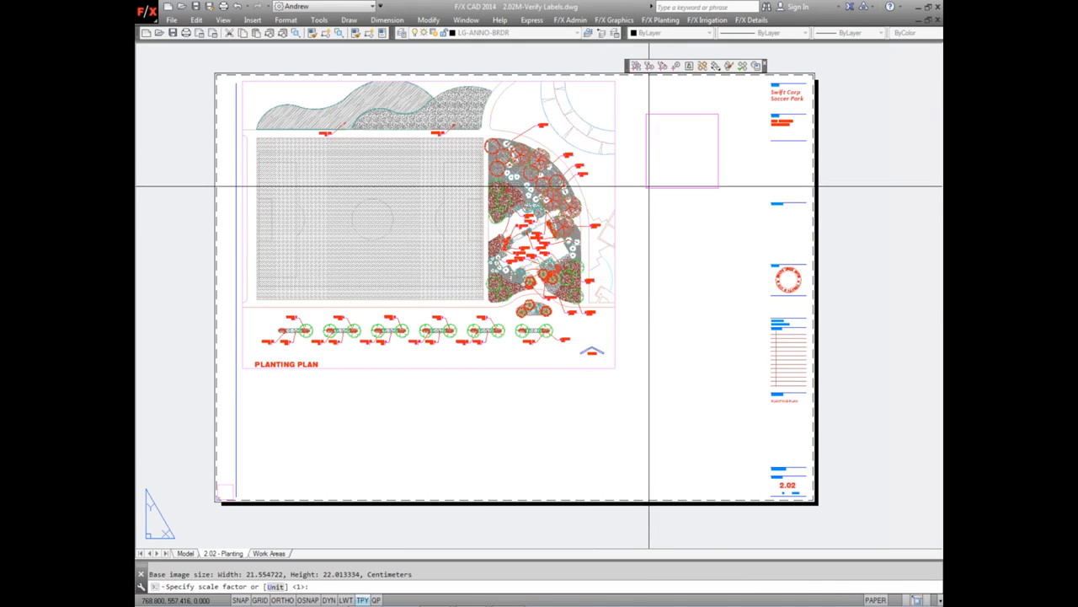
{"action": "key", "text": "Return"}
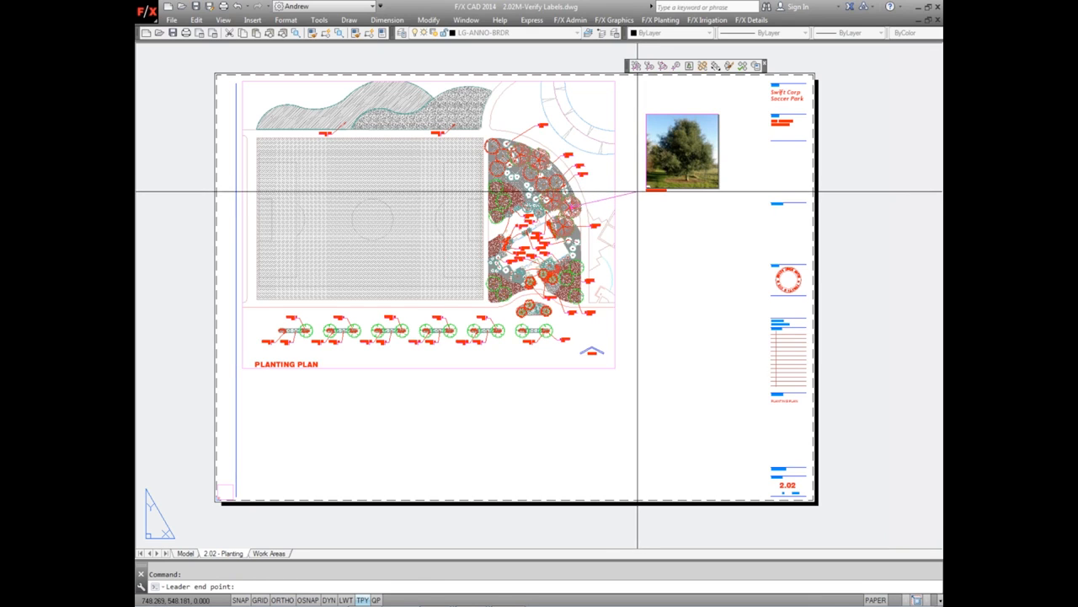
{"action": "scroll", "coordinate": [583, 197], "scroll_direction": "up", "scroll_amount": 2}
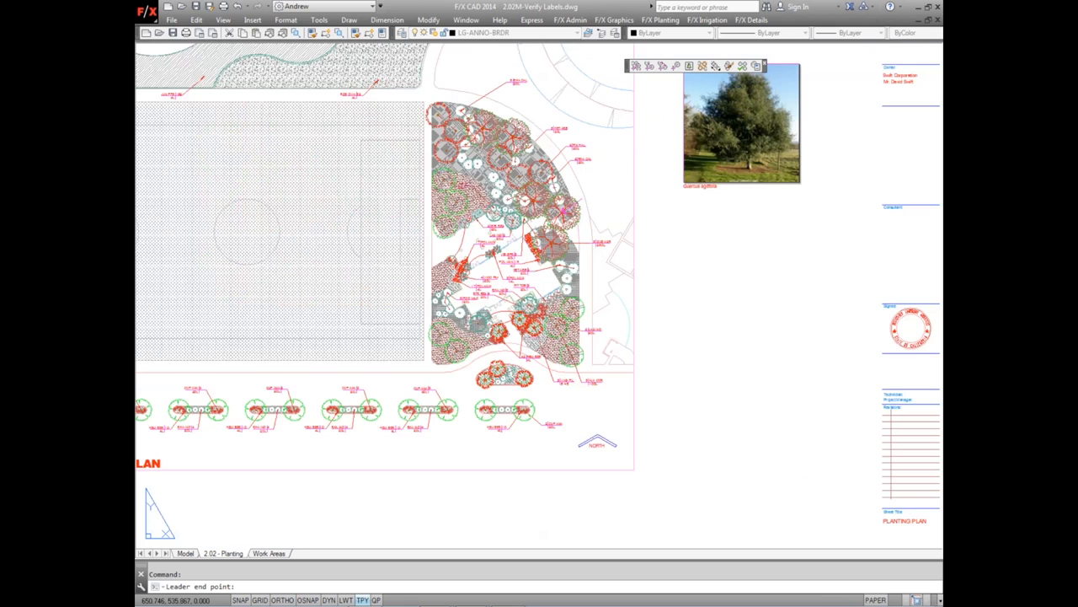
{"action": "scroll", "coordinate": [634, 173], "scroll_direction": "up", "scroll_amount": 4}
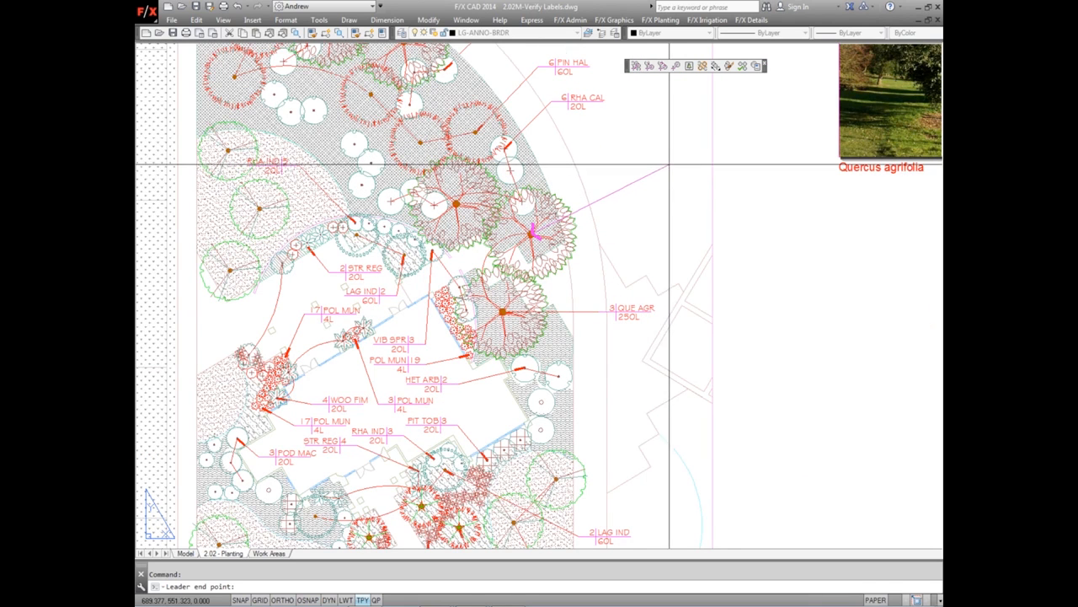
{"action": "left_click", "coordinate": [827, 166]}
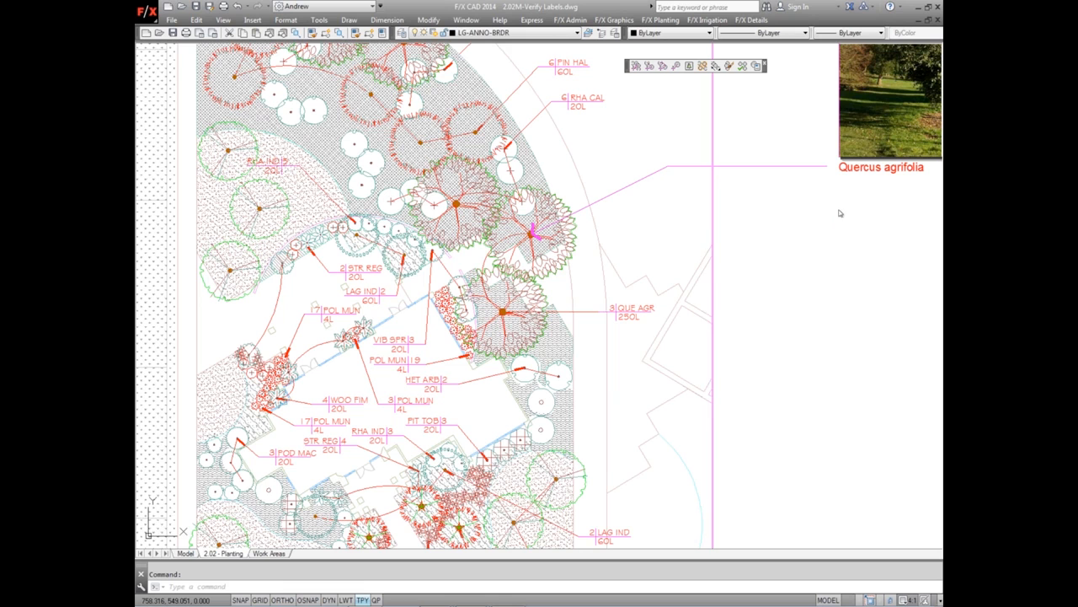
Examine the placed Quercus agrifolia callout on the sheet, checking its photo, drop shadow, caption and leader
{"action": "middle_click_drag", "start_coordinate": [833, 213], "coordinate": [597, 277]}
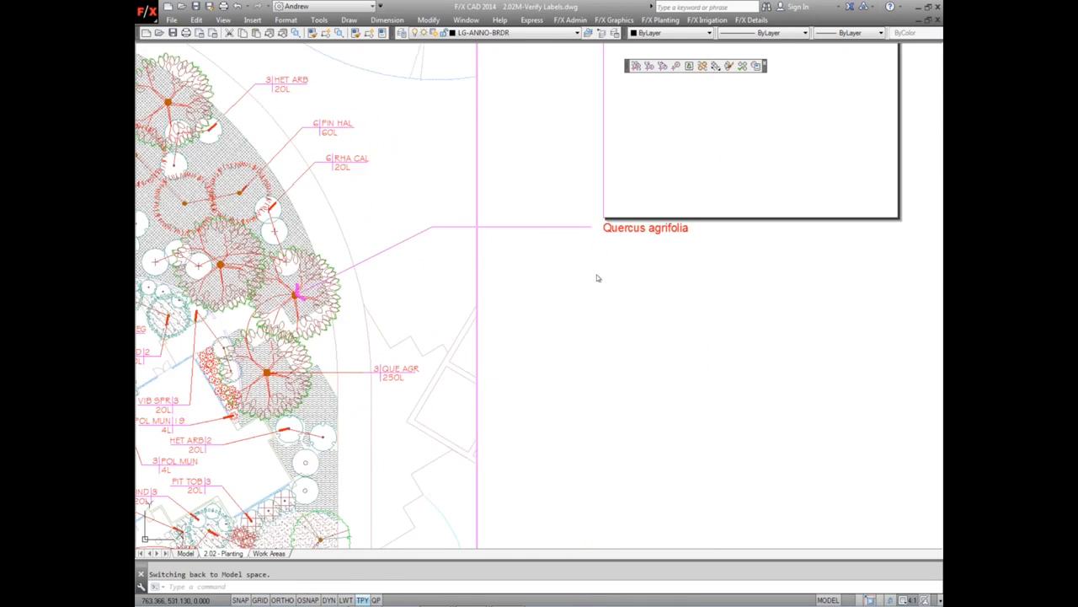
{"action": "scroll", "coordinate": [597, 277], "scroll_direction": "down", "scroll_amount": 2}
{"action": "middle_click_drag", "start_coordinate": [673, 254], "coordinate": [595, 309]}
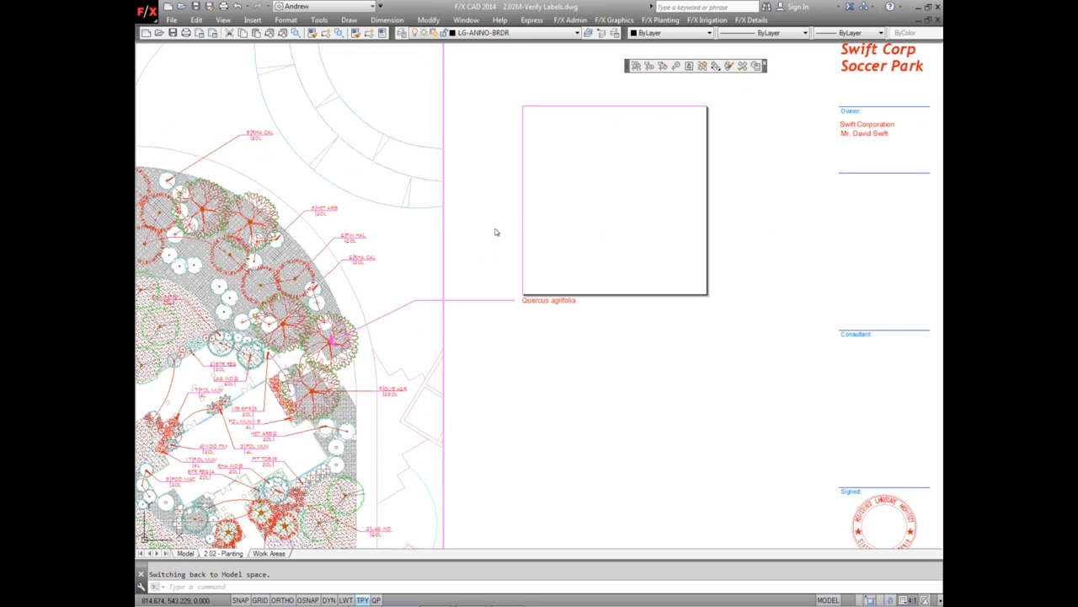
{"action": "double_click", "coordinate": [581, 7]}
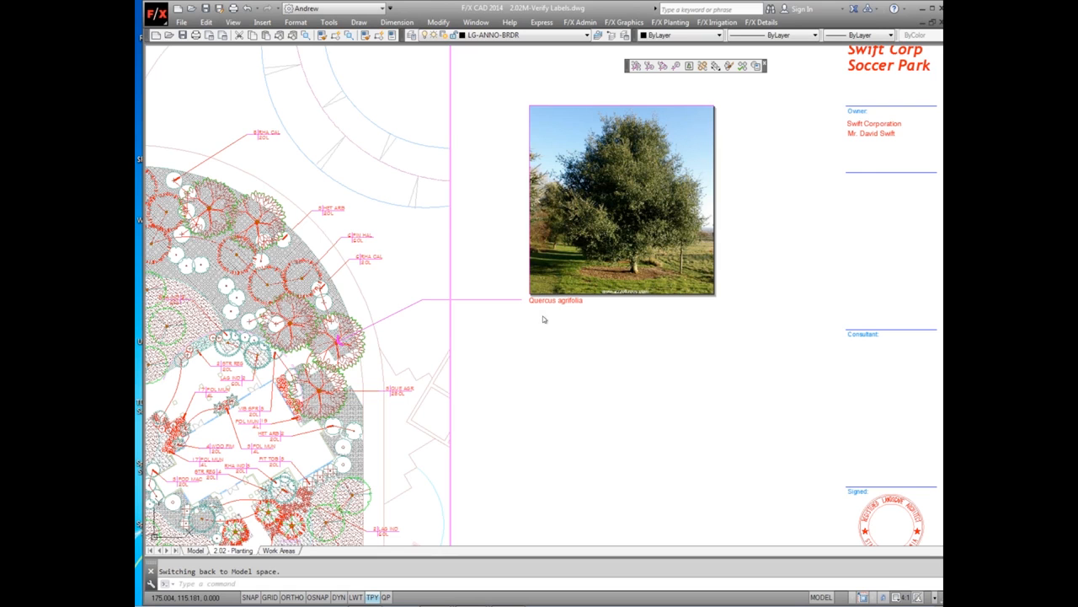
{"action": "scroll", "coordinate": [718, 298], "scroll_direction": "up", "scroll_amount": 3}
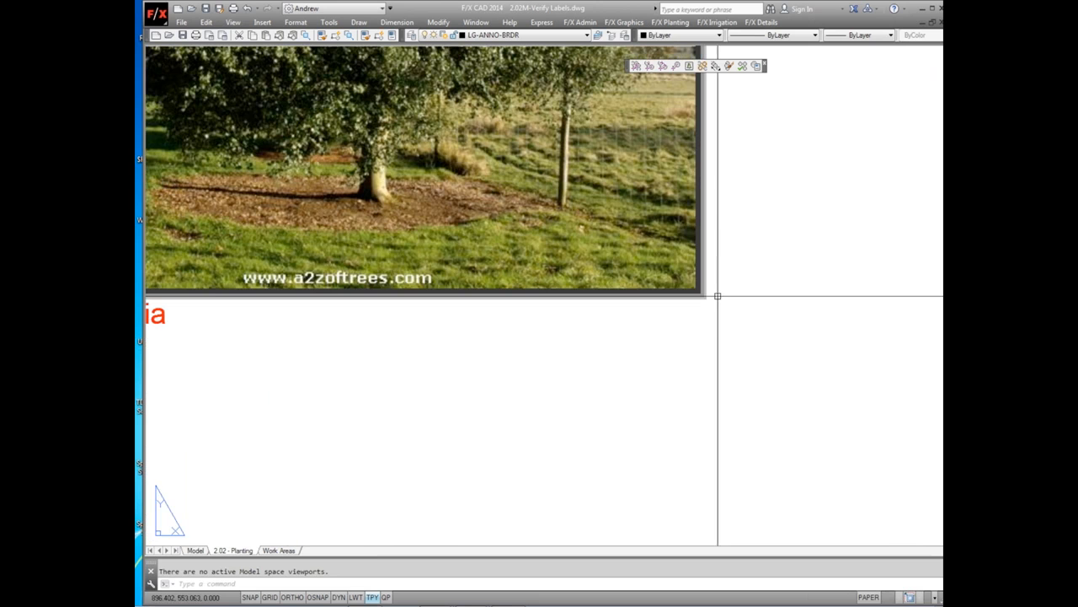
{"action": "scroll", "coordinate": [693, 325], "scroll_direction": "down", "scroll_amount": 2}
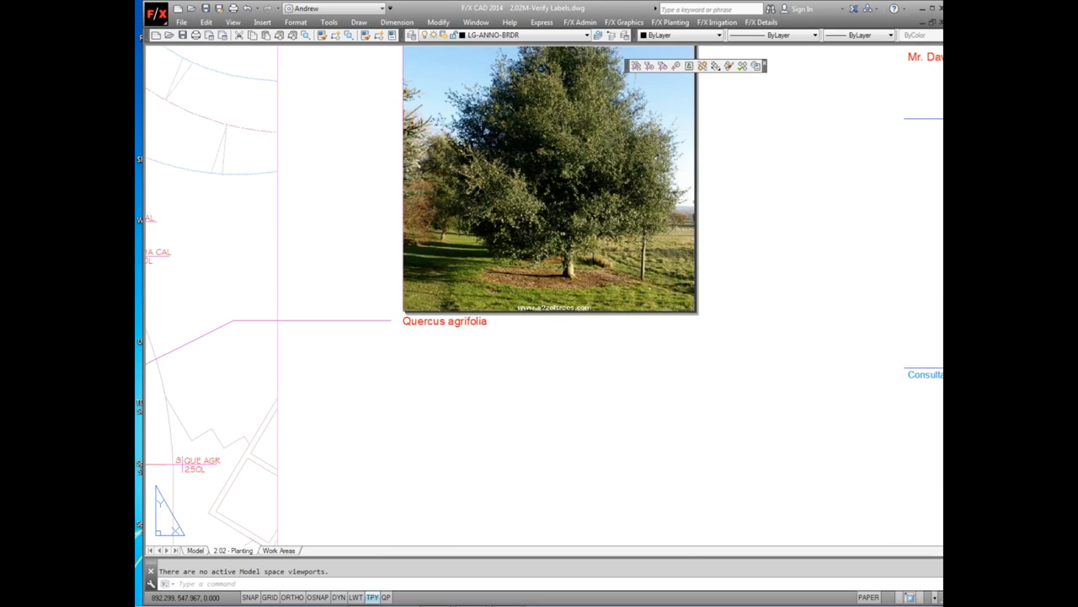
{"action": "scroll", "coordinate": [696, 320], "scroll_direction": "down", "scroll_amount": 4}
{"action": "left_click", "coordinate": [578, 310]}
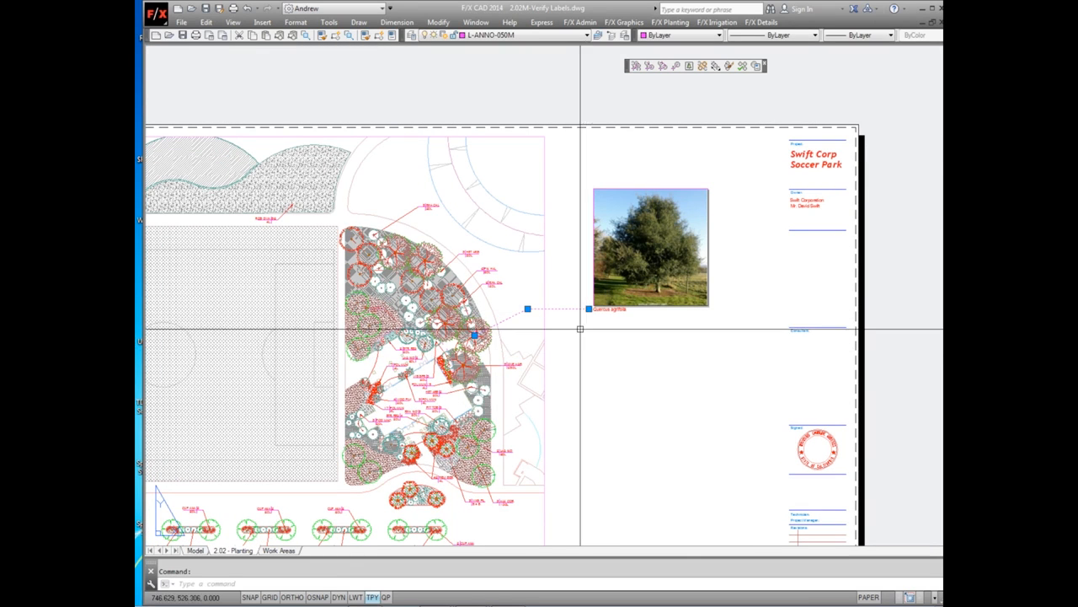
{"action": "key", "text": "Escape"}
{"action": "left_click", "coordinate": [605, 305]}
{"action": "key", "text": "Escape"}
Run Plant Photo Callout on an Alnus cordata tree inside the planting plan viewport and choose the arbres-inventaire photo of the whole tree
{"action": "middle_click_drag", "start_coordinate": [594, 340], "coordinate": [609, 304]}
{"action": "double_click", "coordinate": [530, 250]}
{"action": "left_click", "coordinate": [689, 66]}
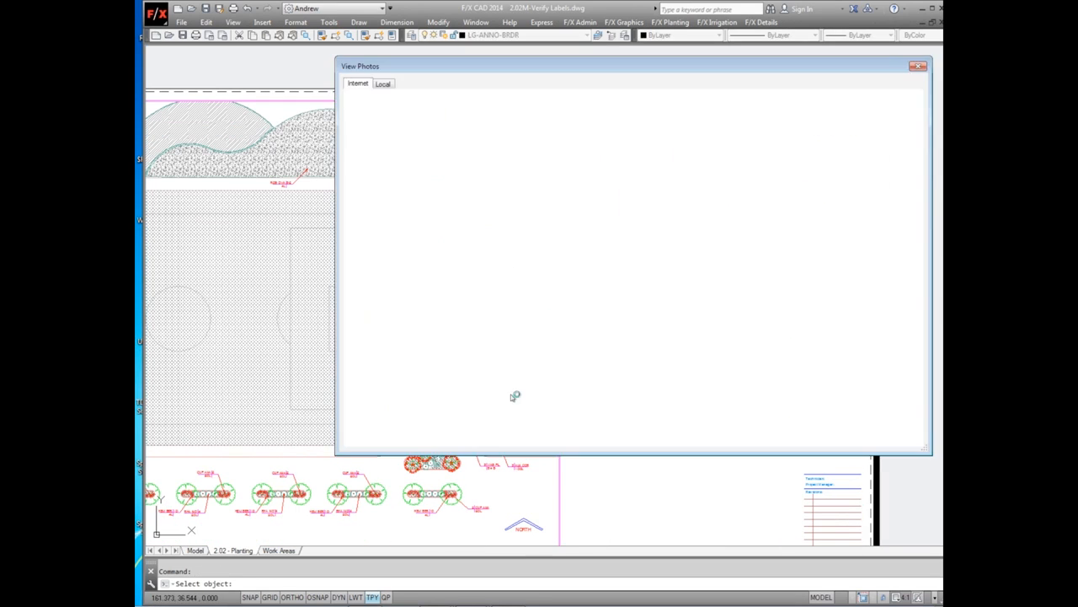
{"action": "scroll", "coordinate": [481, 302], "scroll_direction": "down", "scroll_amount": 1}
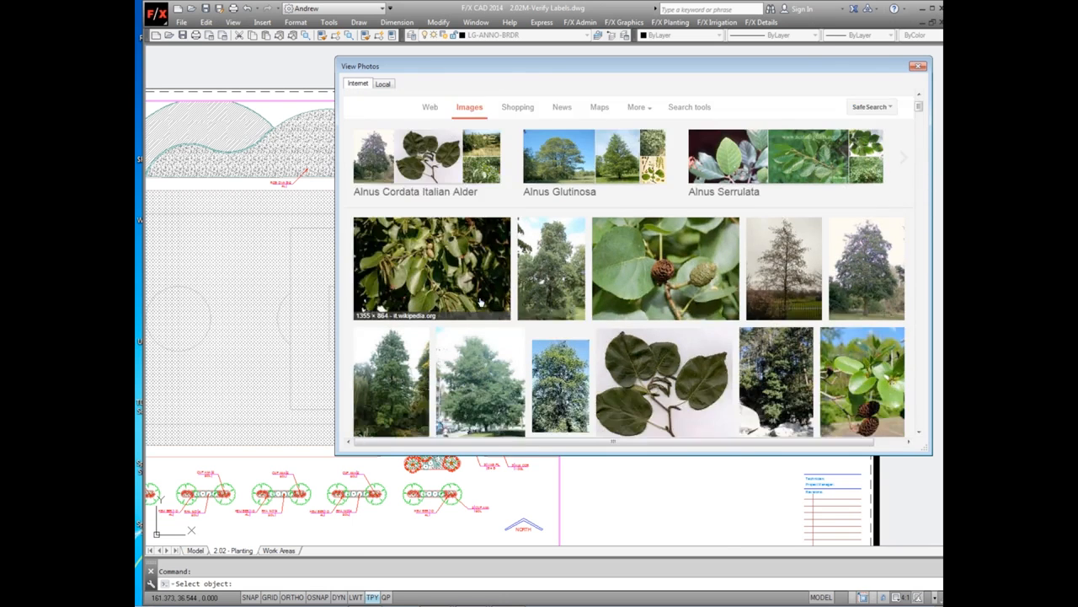
{"action": "scroll", "coordinate": [477, 302], "scroll_direction": "down", "scroll_amount": 4}
{"action": "scroll", "coordinate": [475, 301], "scroll_direction": "up", "scroll_amount": 2}
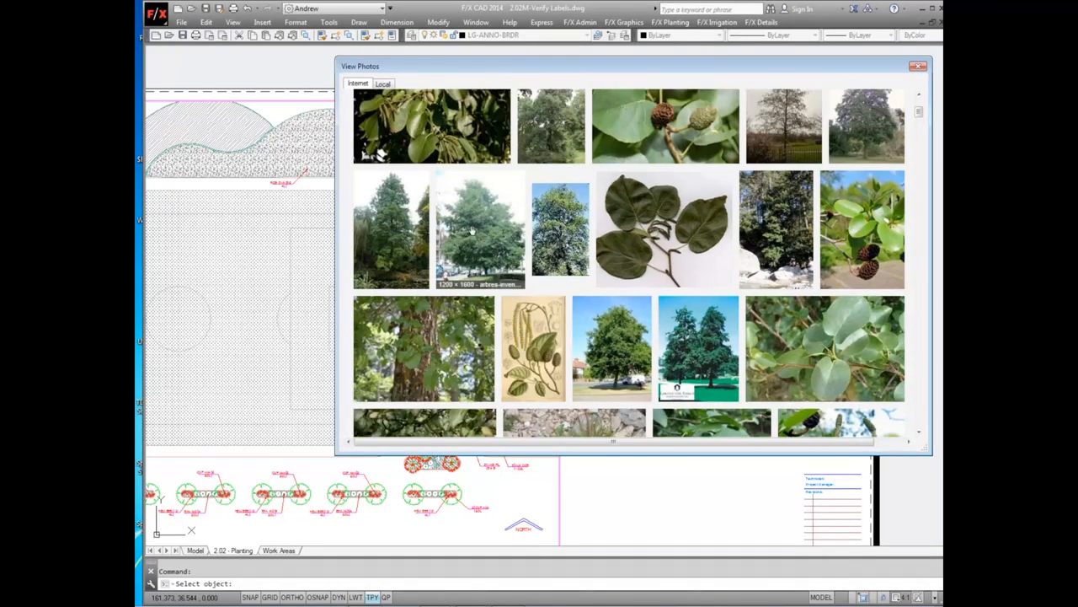
{"action": "left_click", "coordinate": [481, 226]}
{"action": "left_click", "coordinate": [737, 264]}
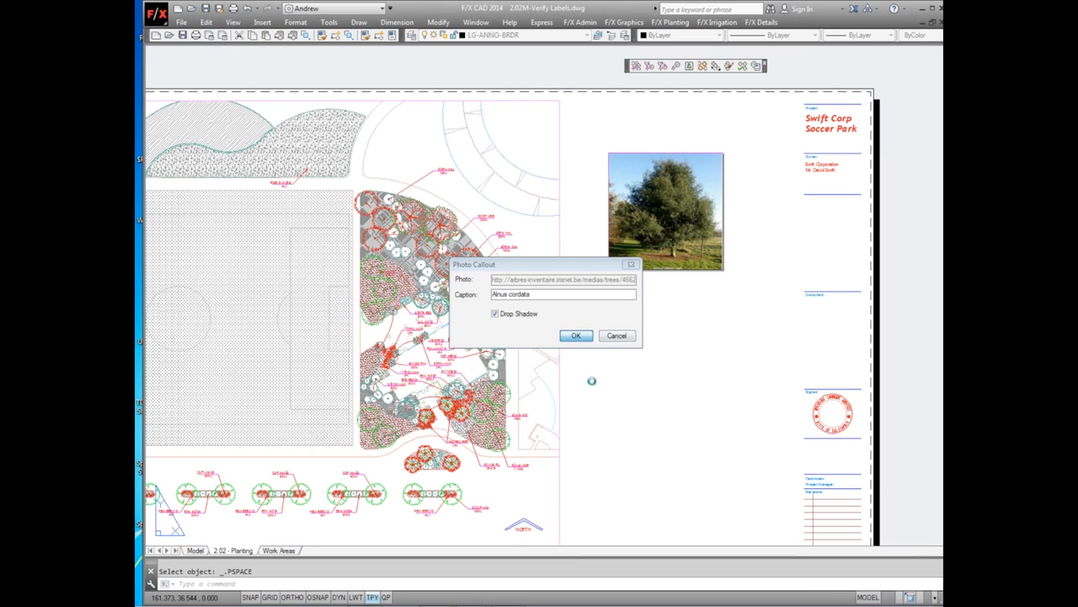
Place the Alnus cordata photo with a drop shadow below the oak photo at scale 1, and end its leader at the caption
{"action": "key", "text": "Return"}
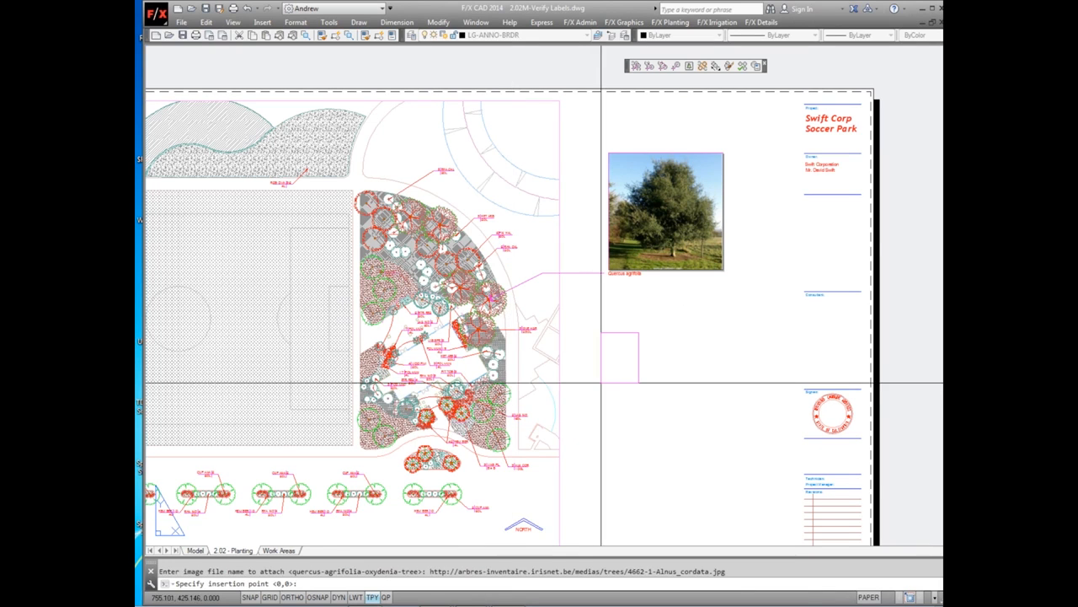
{"action": "left_click", "coordinate": [609, 392]}
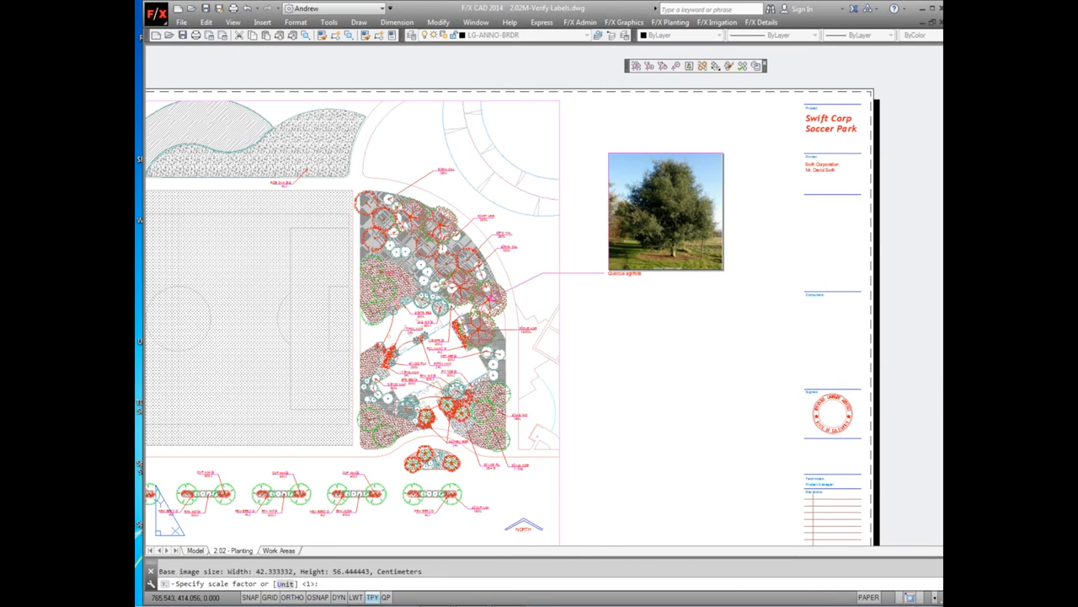
{"action": "key", "text": "Return"}
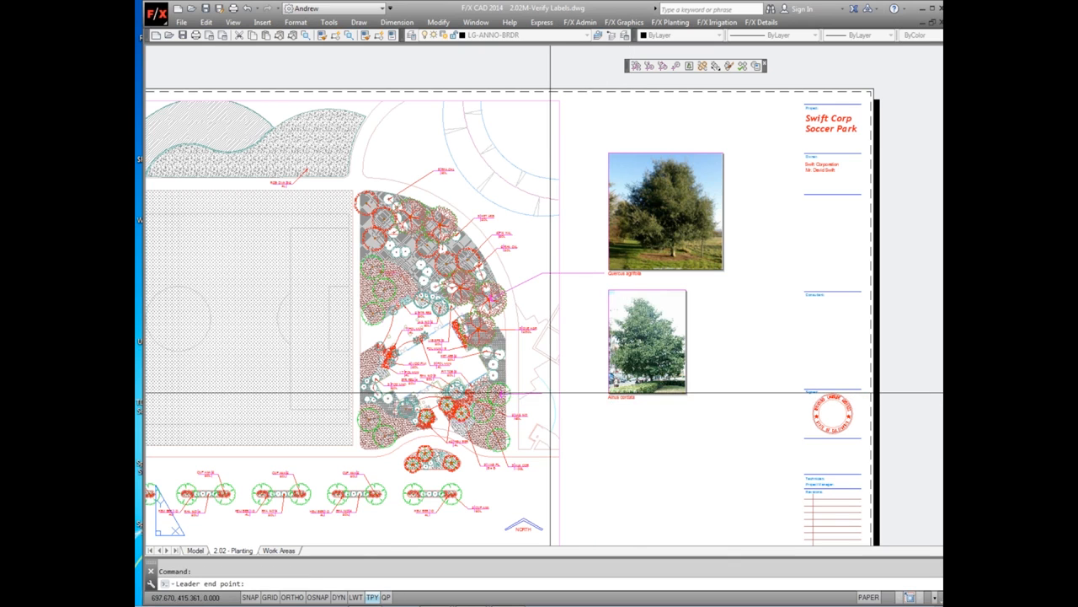
{"action": "scroll", "coordinate": [603, 402], "scroll_direction": "up", "scroll_amount": 4}
{"action": "key", "text": "F8"}
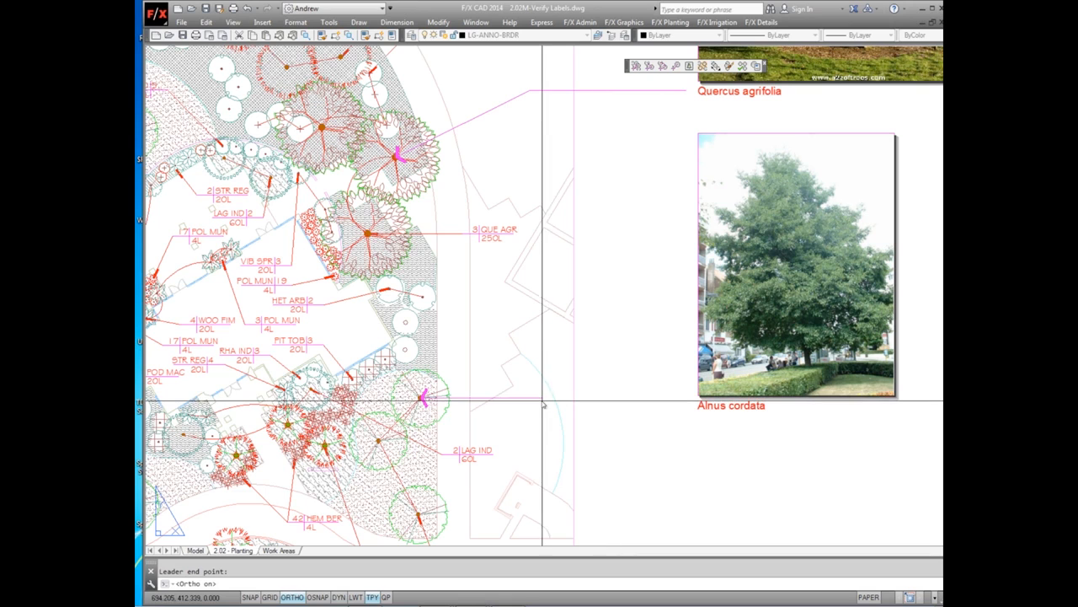
{"action": "key", "text": "F8"}
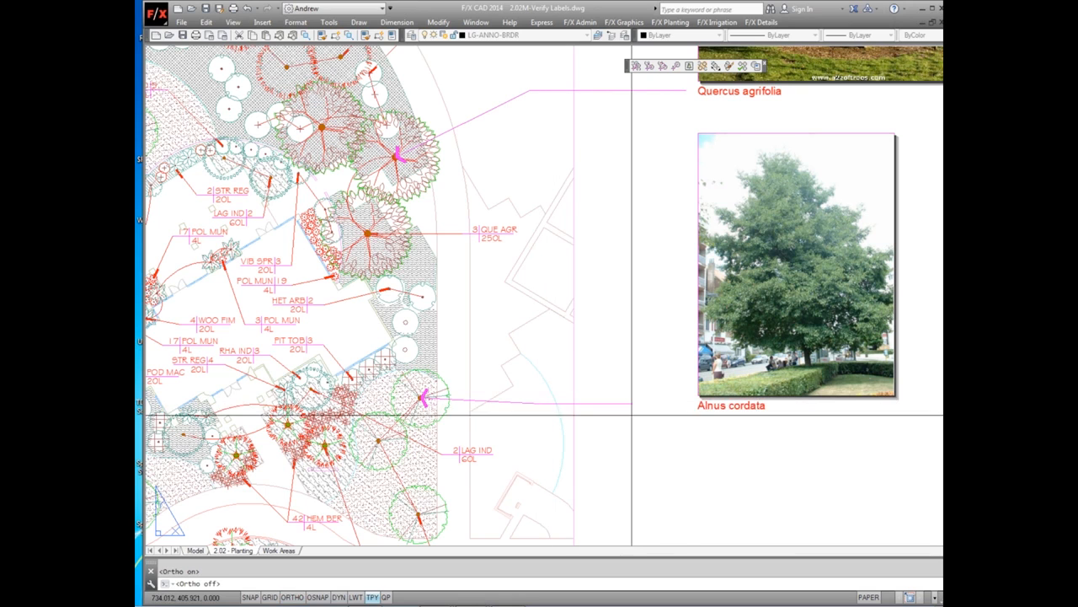
{"action": "left_click", "coordinate": [554, 404]}
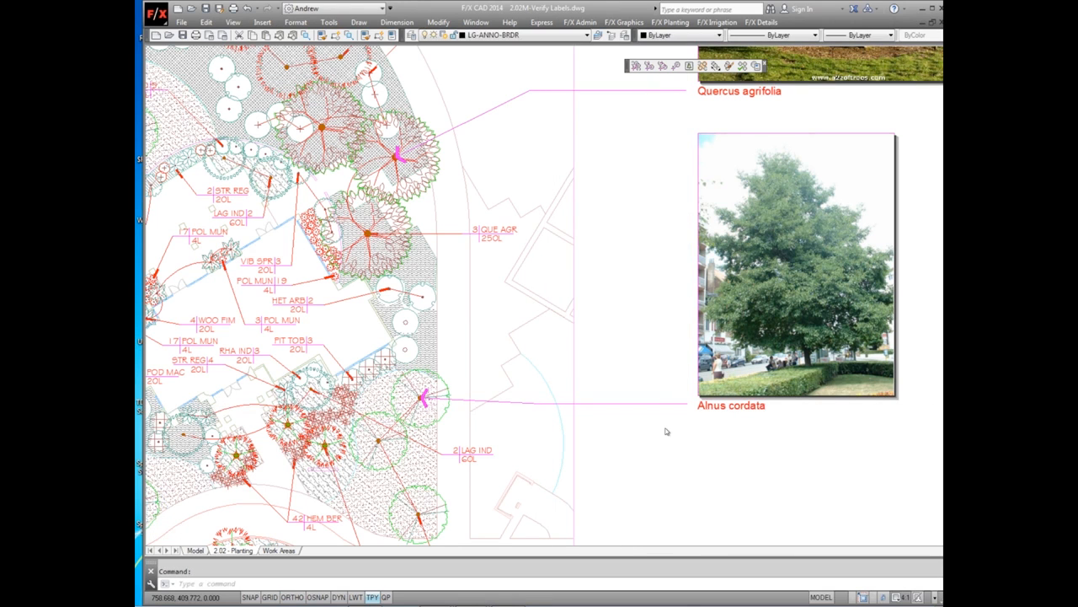
Return to paper space and regenerate the 2.02 - Planting layout to redraw both callout photos
{"action": "scroll", "coordinate": [666, 431], "scroll_direction": "down", "scroll_amount": 3}
{"action": "middle_click_drag", "start_coordinate": [748, 414], "coordinate": [685, 328]}
{"action": "type", "text": "re"}
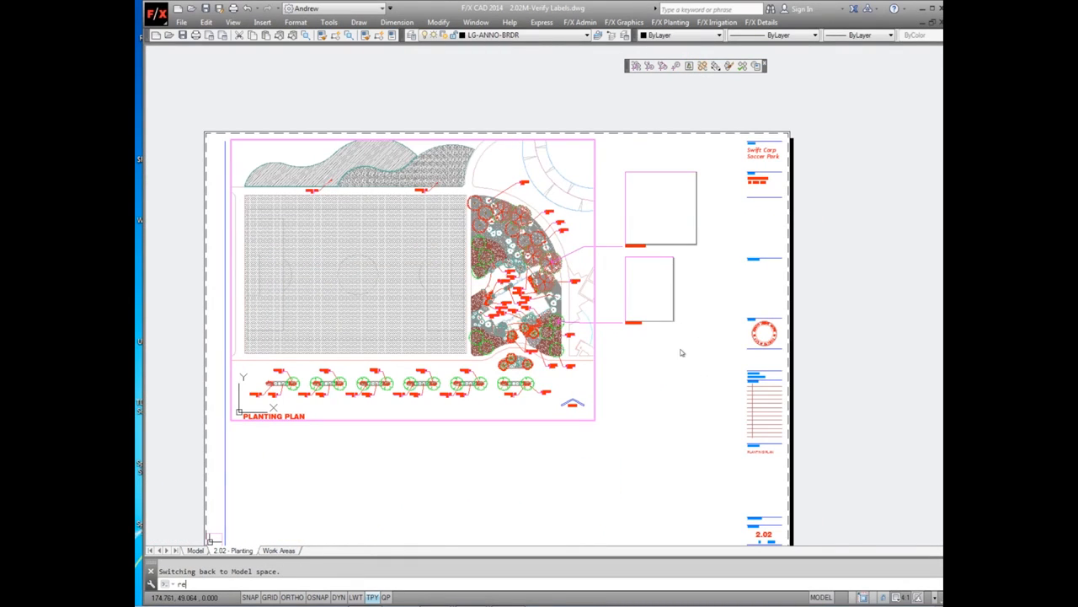
{"action": "type", "text": "gen"}
{"action": "key", "text": "Return"}
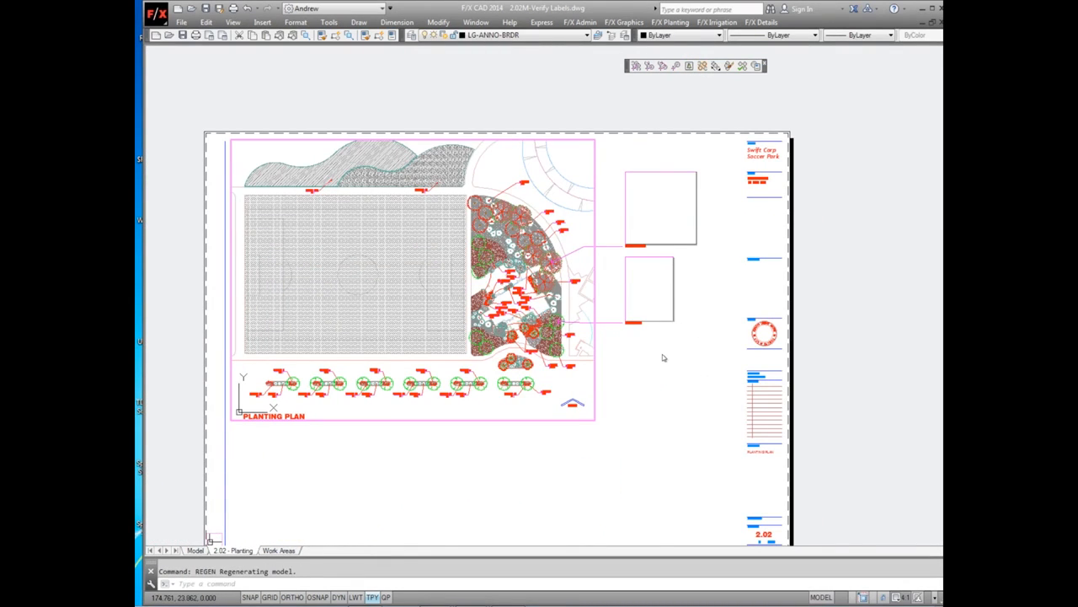
{"action": "double_click", "coordinate": [660, 355]}
{"action": "type", "text": "regen"}
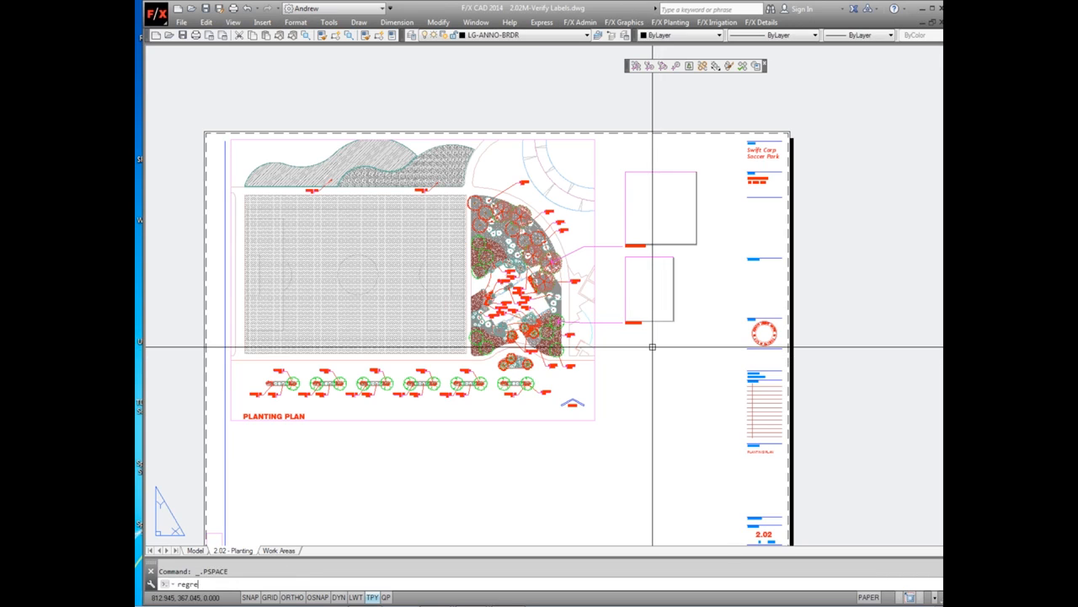
{"action": "key", "text": "Return"}
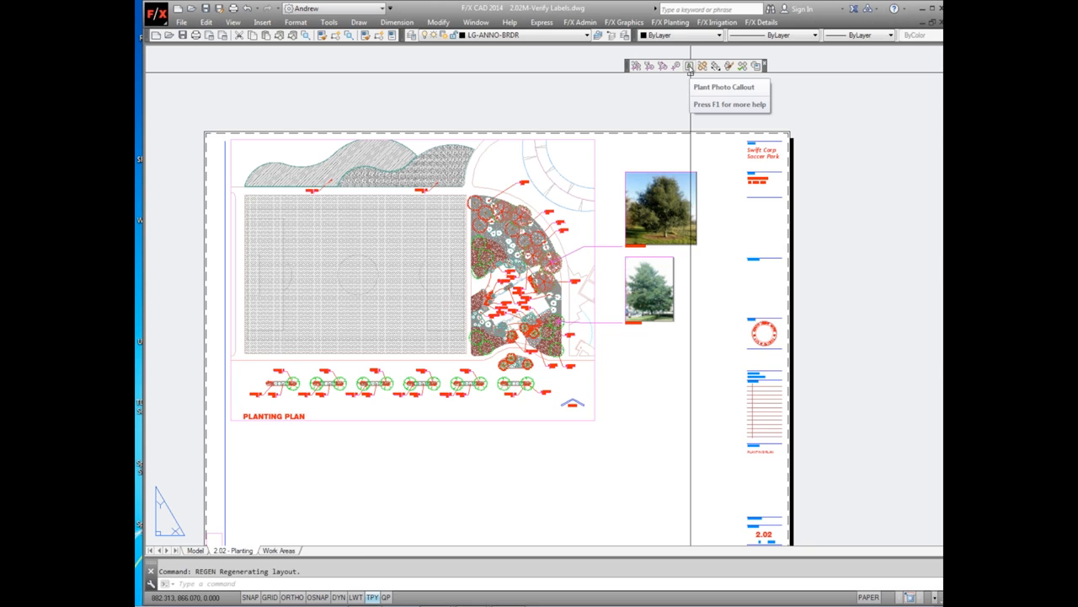
Start a Plant Photo Callout on a Cupaniopsis anacardioides tree in the plan's lower row, browse the Pictures library for a local photo, and cancel
{"action": "double_click", "coordinate": [588, 360]}
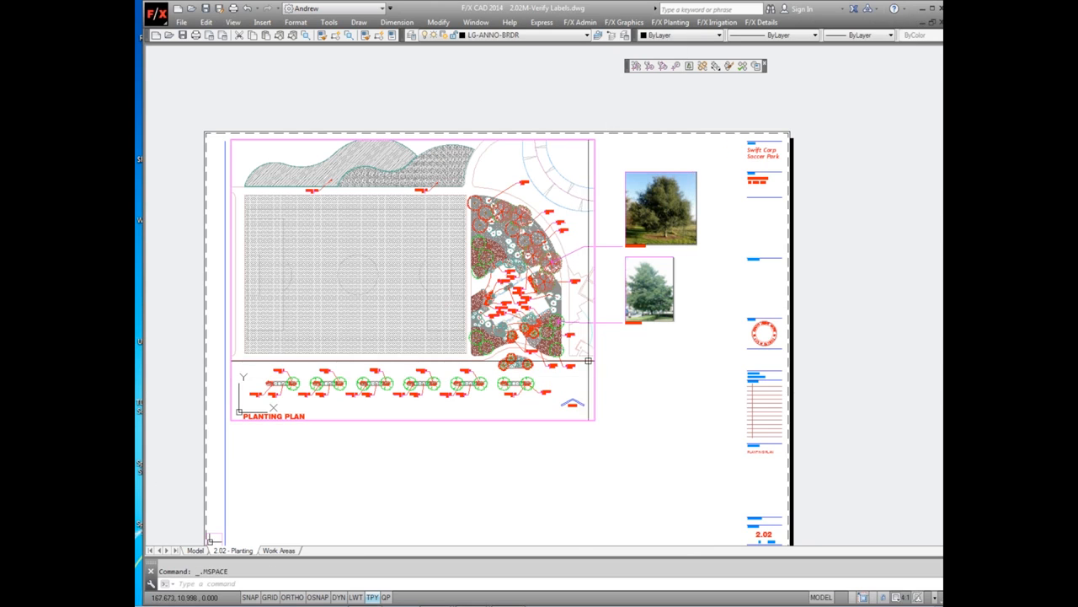
{"action": "left_click", "coordinate": [689, 67]}
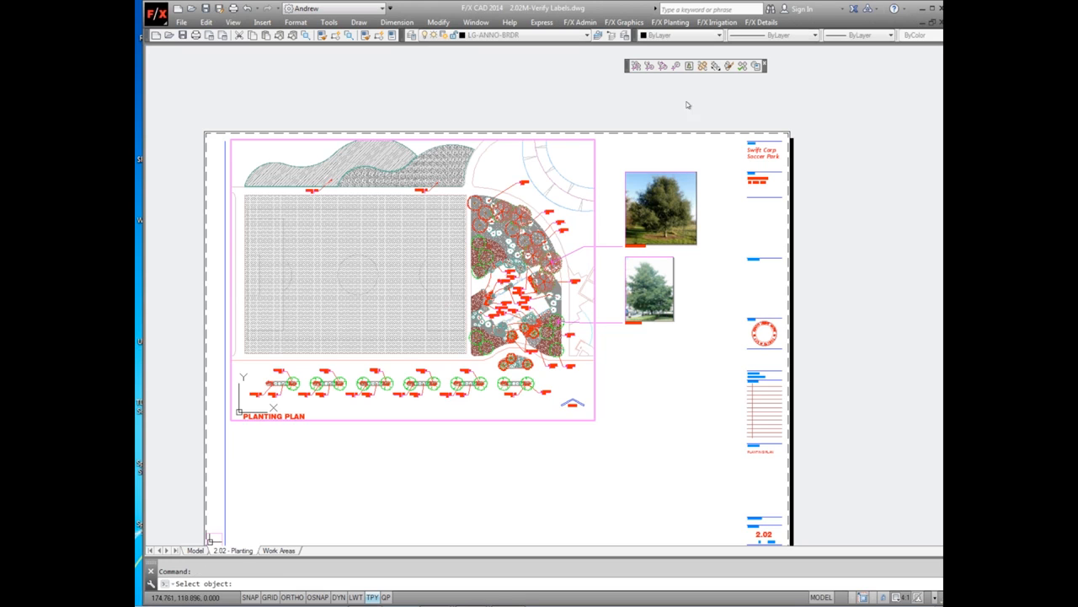
{"action": "left_click", "coordinate": [536, 381]}
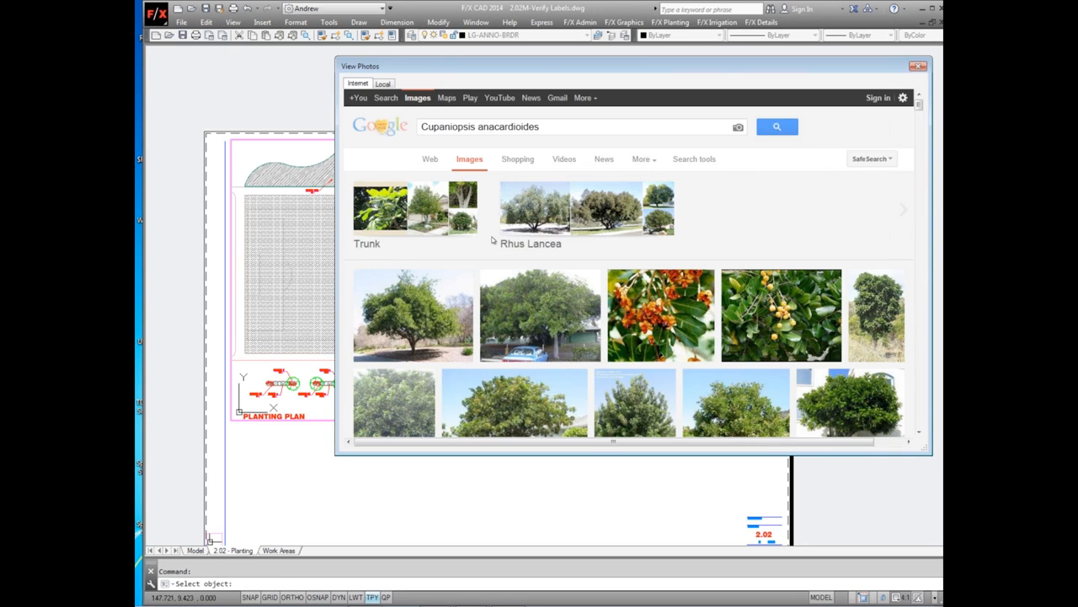
{"action": "left_click", "coordinate": [384, 84]}
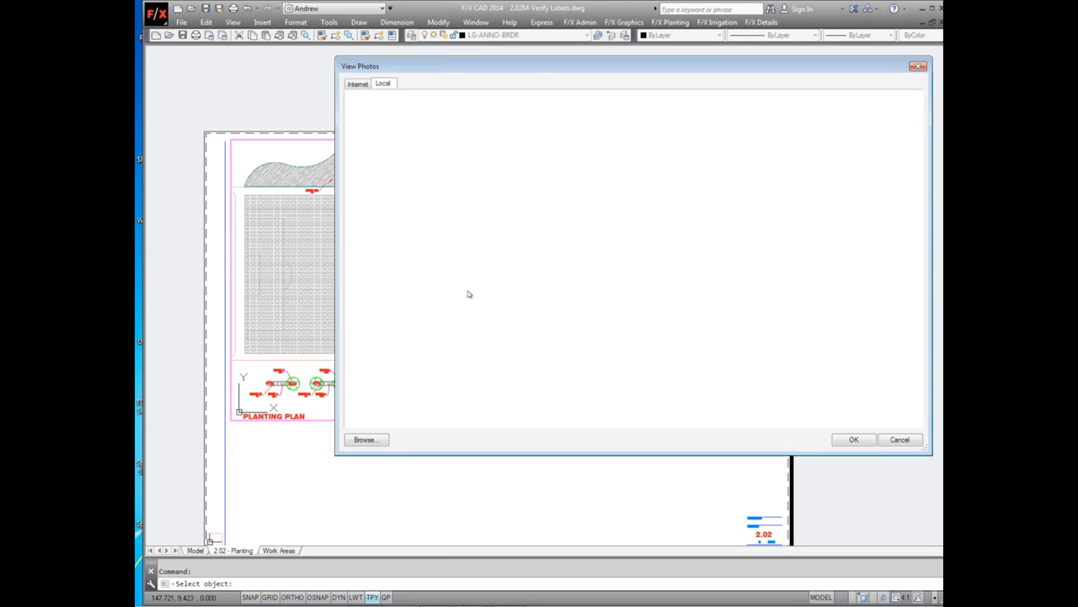
{"action": "left_click", "coordinate": [365, 440]}
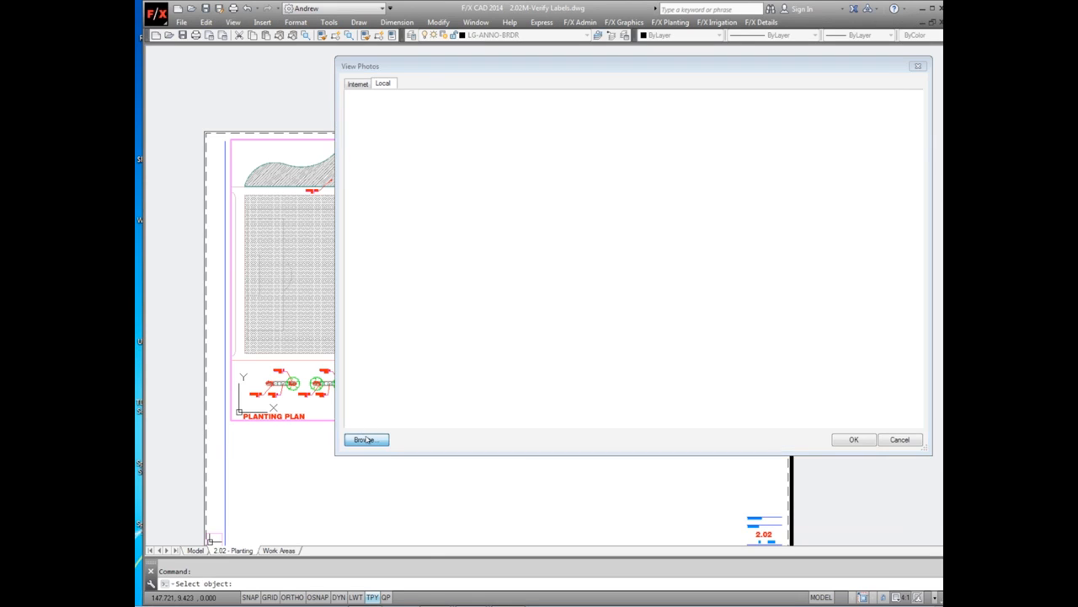
{"action": "left_click", "coordinate": [303, 274]}
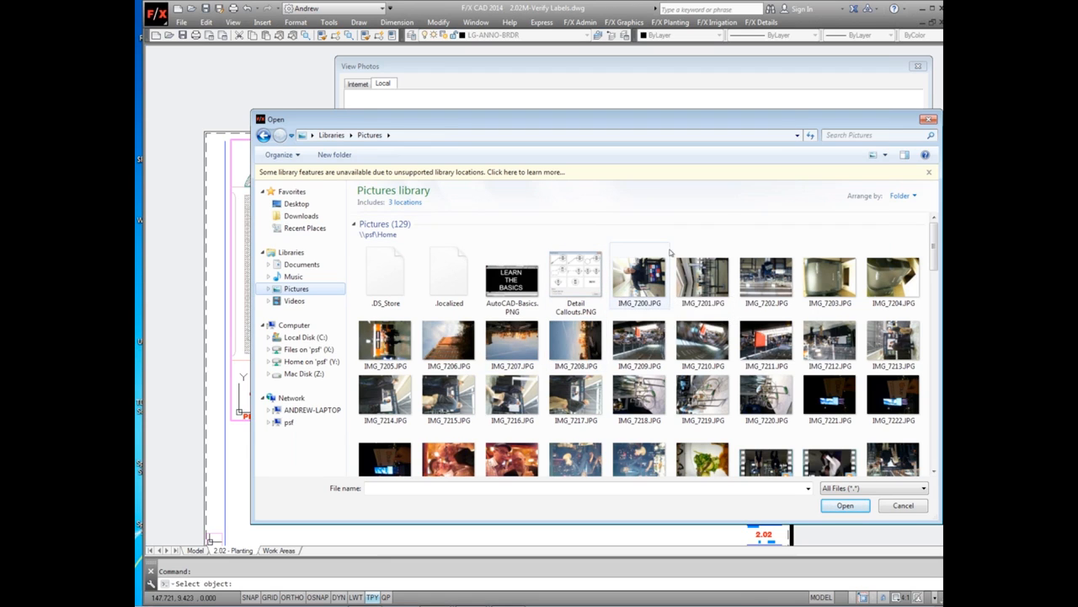
{"action": "left_click", "coordinate": [927, 121]}
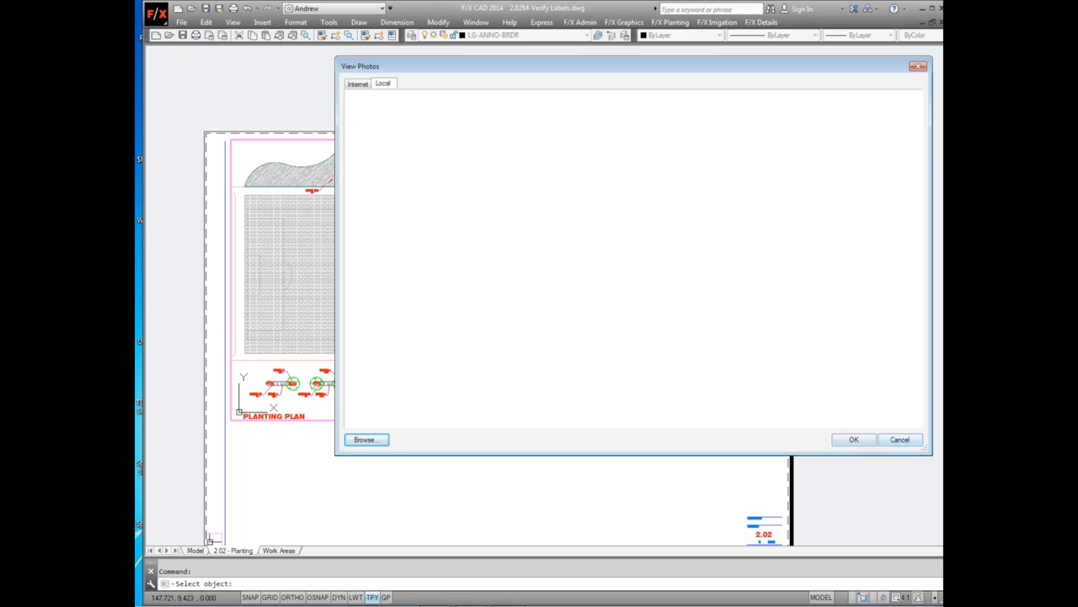
{"action": "left_click", "coordinate": [920, 69]}
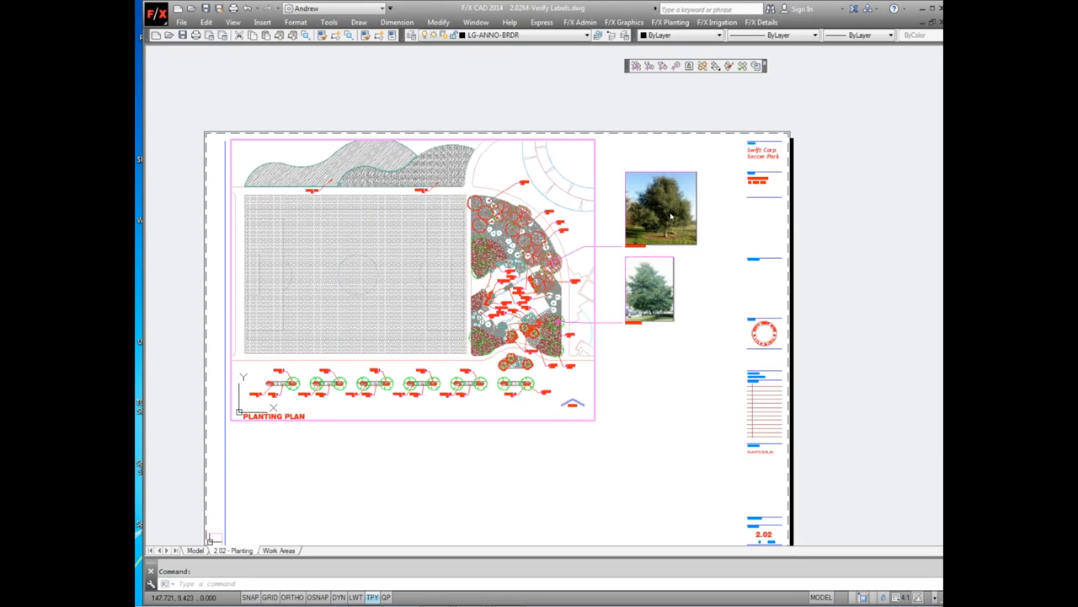
{"action": "double_click", "coordinate": [642, 390]}
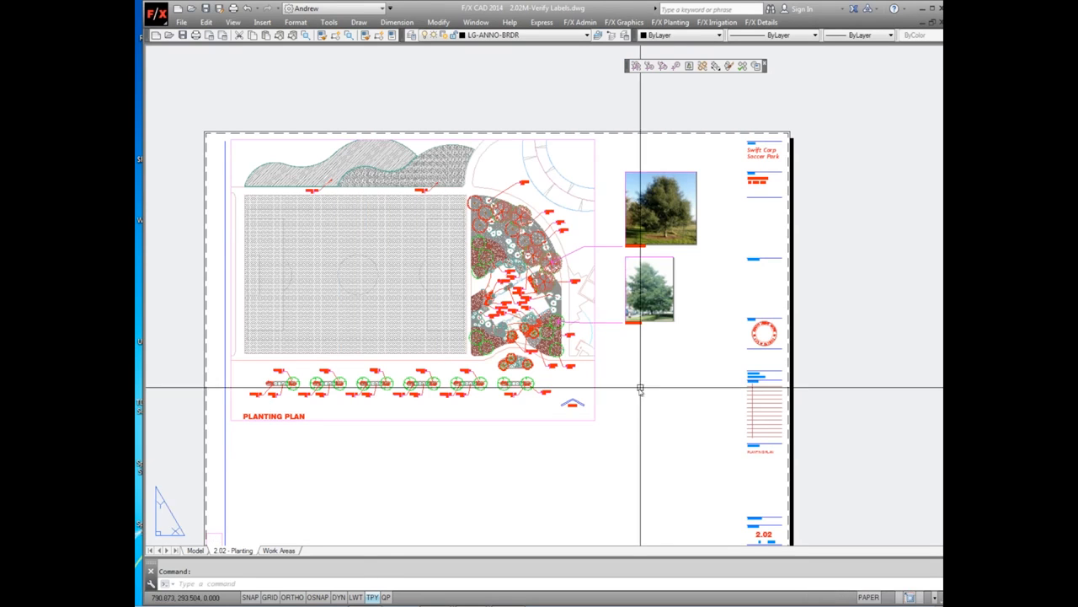
{"action": "left_click", "coordinate": [640, 390]}
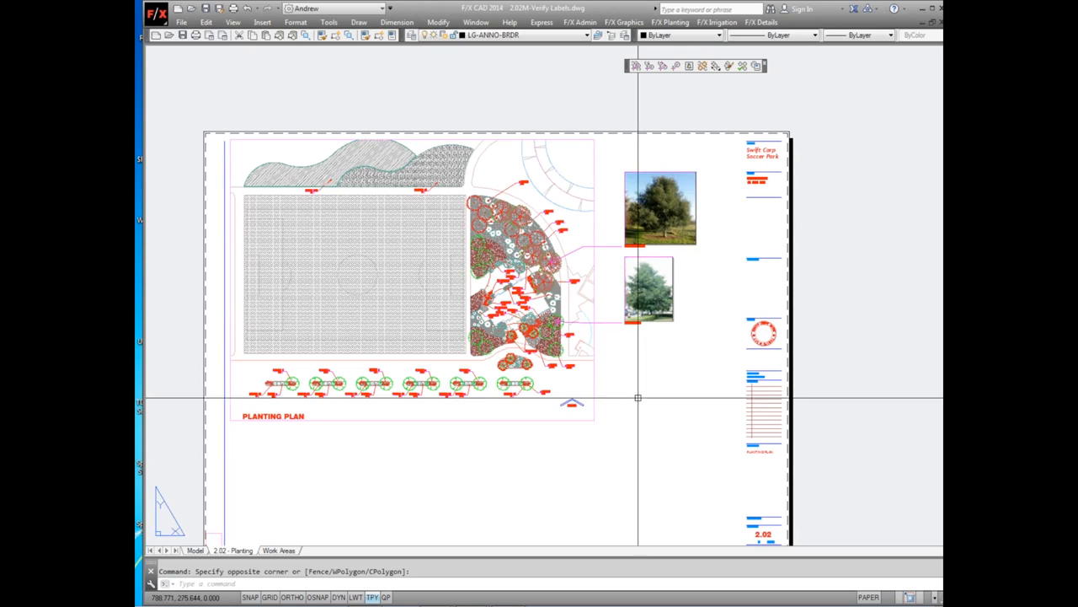
{"action": "middle_click_drag", "start_coordinate": [643, 390], "coordinate": [657, 359]}
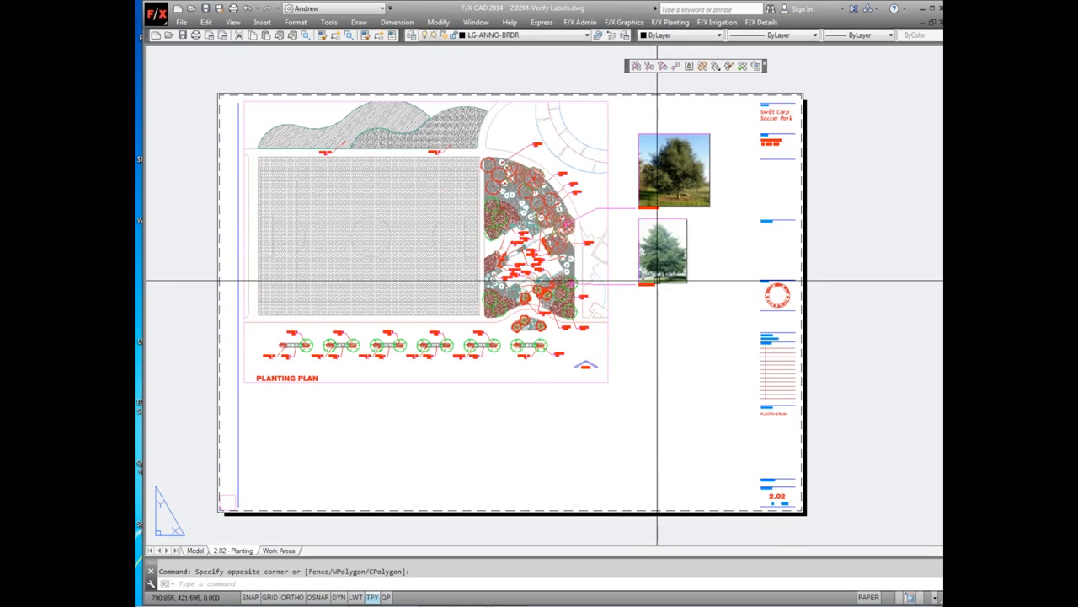
{"action": "middle_click_drag", "start_coordinate": [660, 351], "coordinate": [655, 354]}
{"action": "type", "text": "layetr"}
{"action": "key", "text": "Escape"}
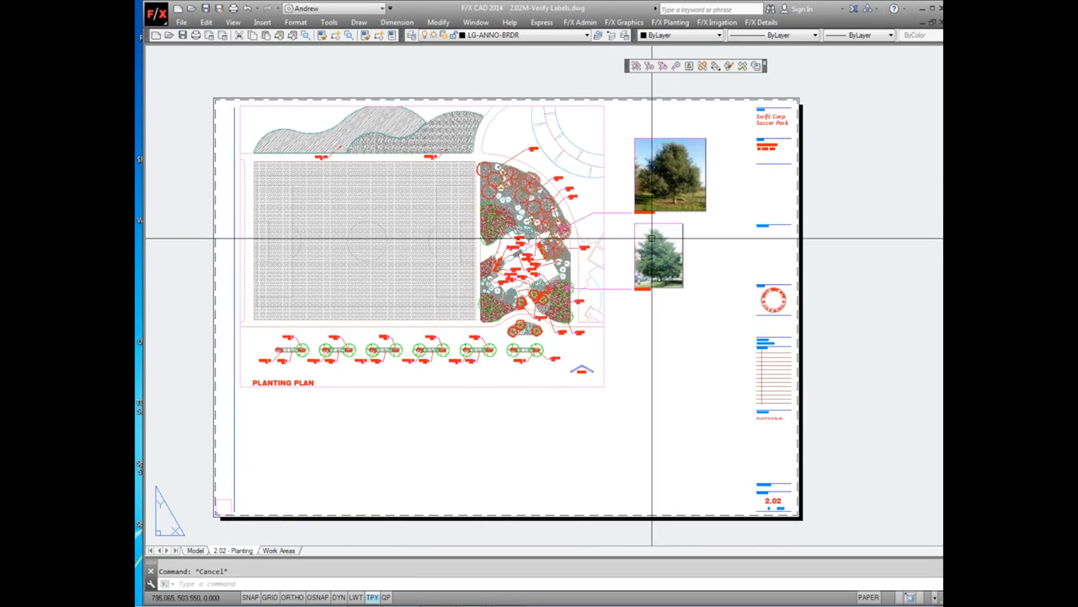
{"action": "type", "text": "l"}
{"action": "key", "text": "Escape"}
{"action": "type", "text": "lat"}
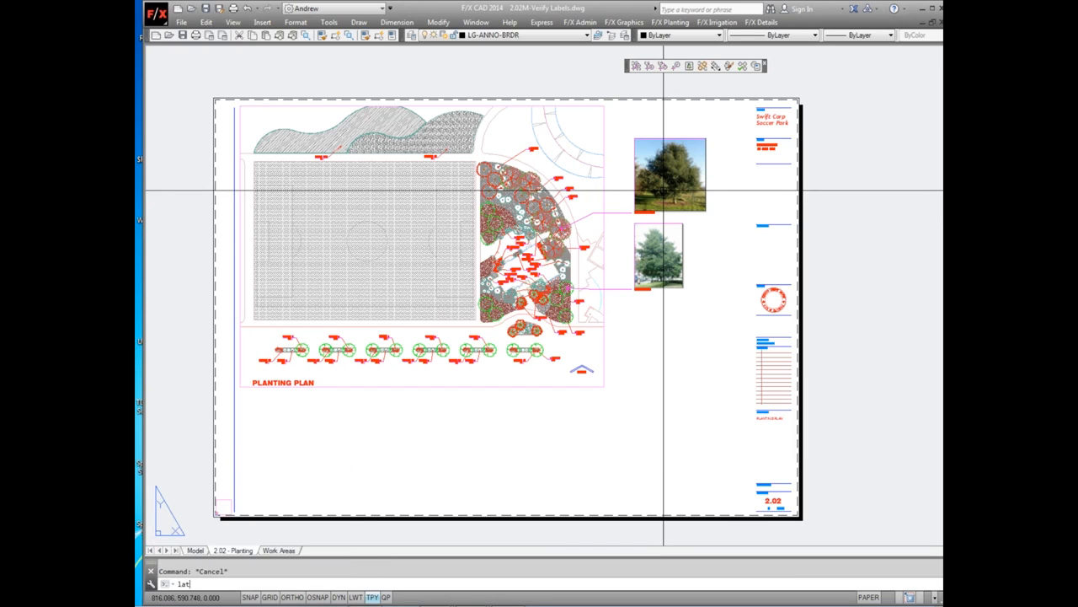
{"action": "type", "text": "yer"}
{"action": "key", "text": "Return"}
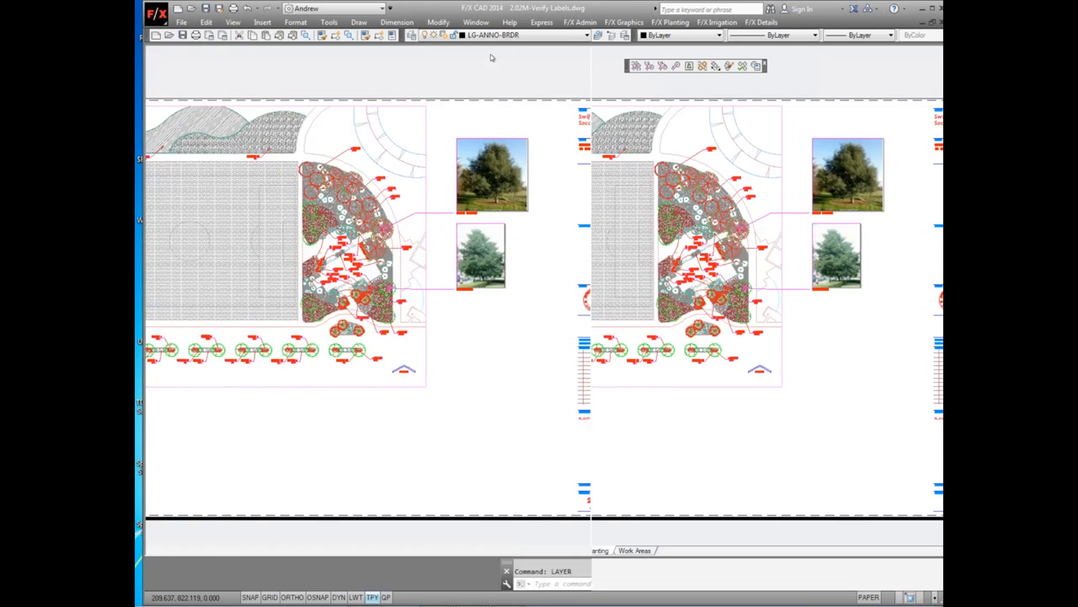
Freeze the layers holding the callout captions, photo shadows, photos and leaders on the sheet with LAYFRZ
{"action": "type", "text": "layfrz"}
{"action": "key", "text": "Return"}
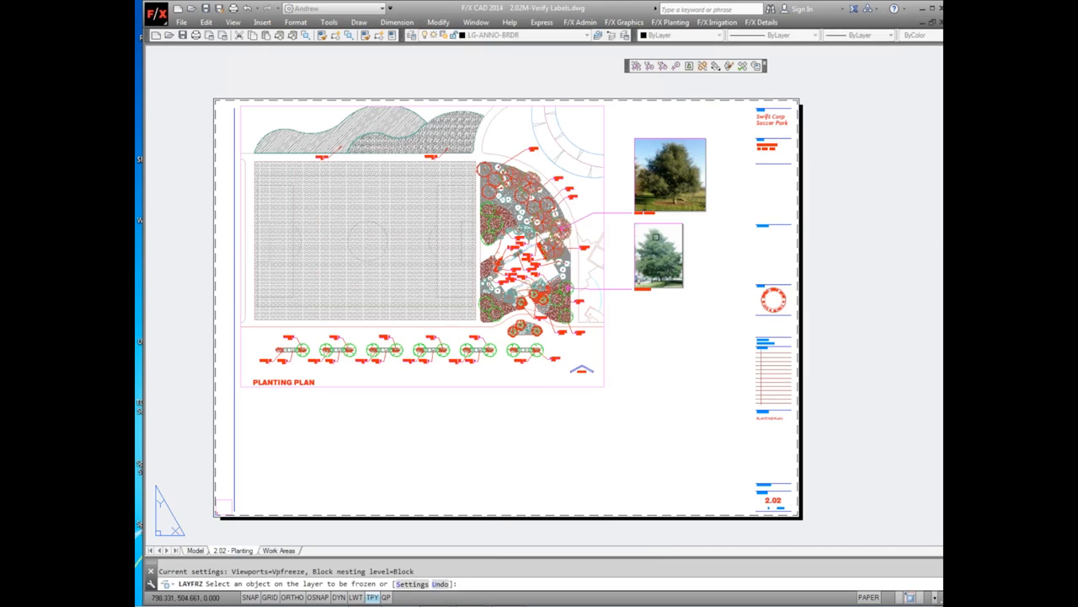
{"action": "left_click", "coordinate": [653, 216]}
{"action": "left_click", "coordinate": [658, 213]}
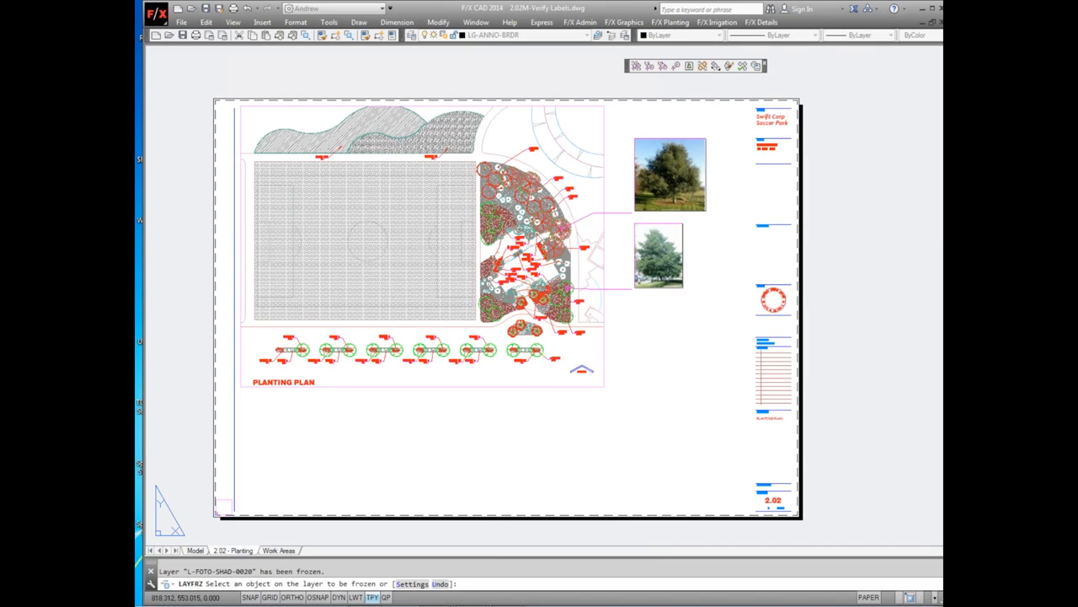
{"action": "left_click", "coordinate": [665, 211]}
{"action": "left_click", "coordinate": [625, 214]}
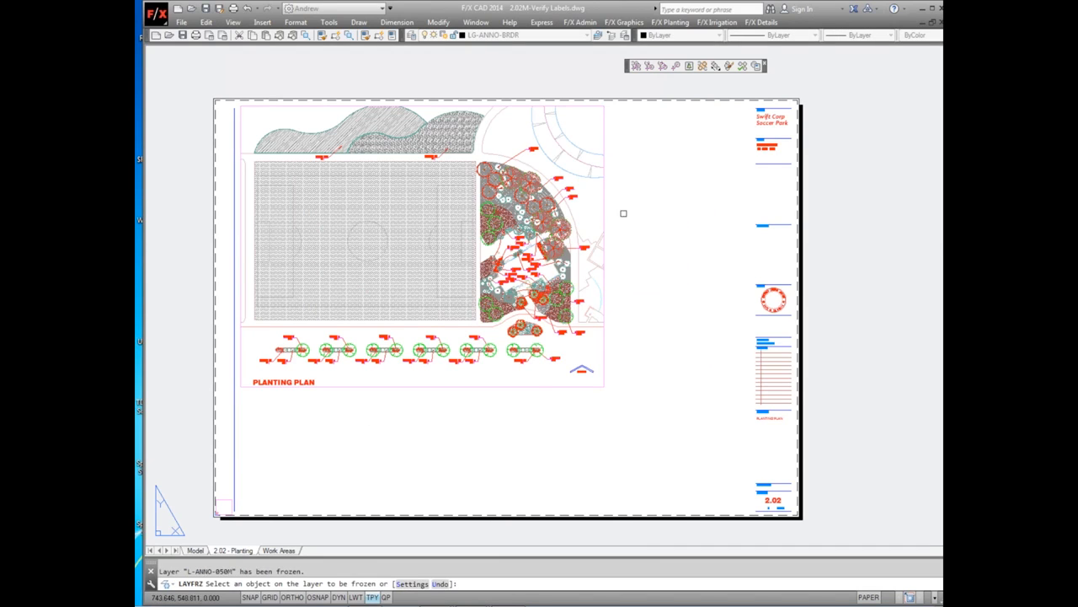
{"action": "key", "text": "Escape"}
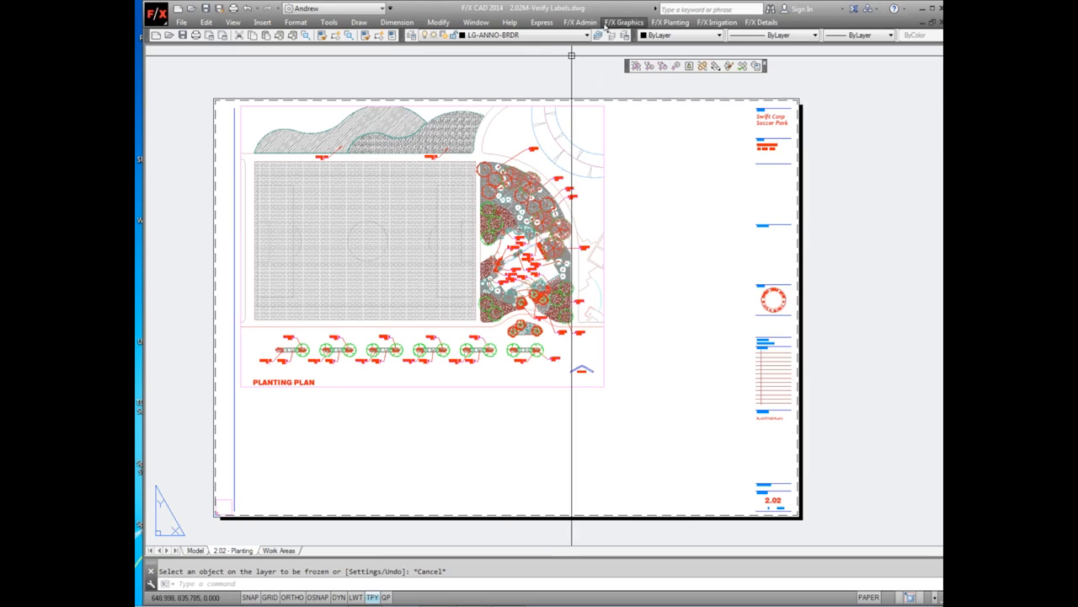
Place a Plant Schedule in the drawing, sorted by Botanical with remarks below the name, beside the planting plan on the sheet
{"action": "left_click", "coordinate": [665, 24]}
{"action": "left_click", "coordinate": [675, 50]}
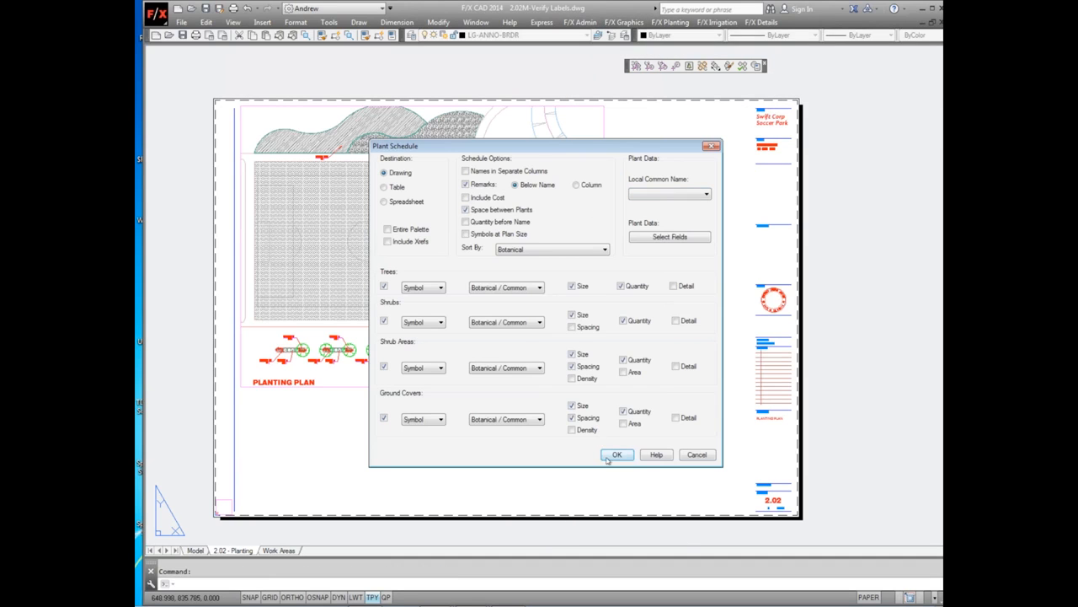
{"action": "left_click", "coordinate": [616, 454]}
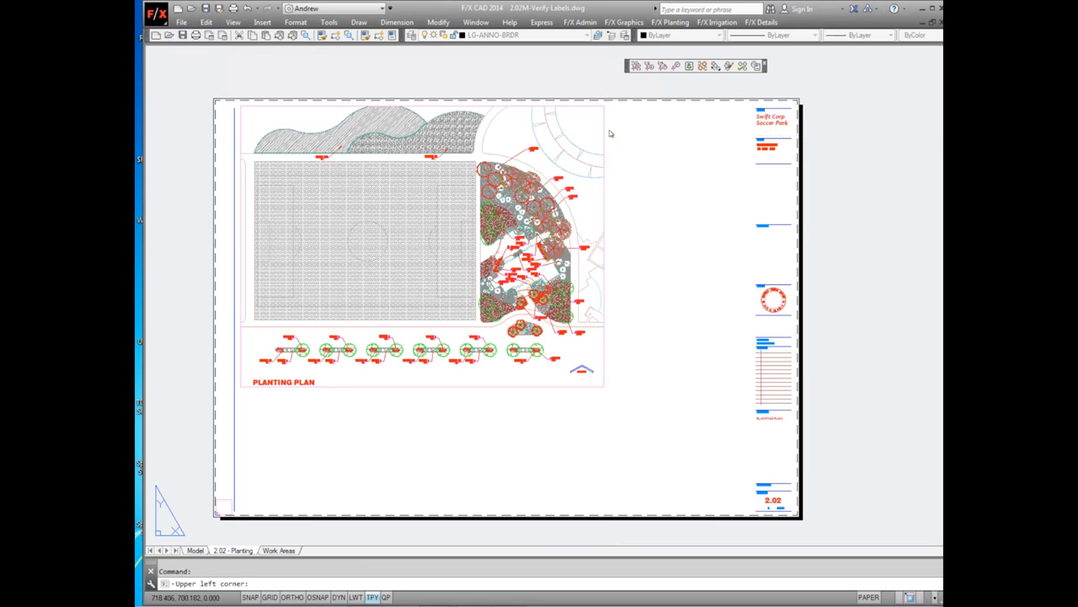
{"action": "left_click", "coordinate": [698, 368]}
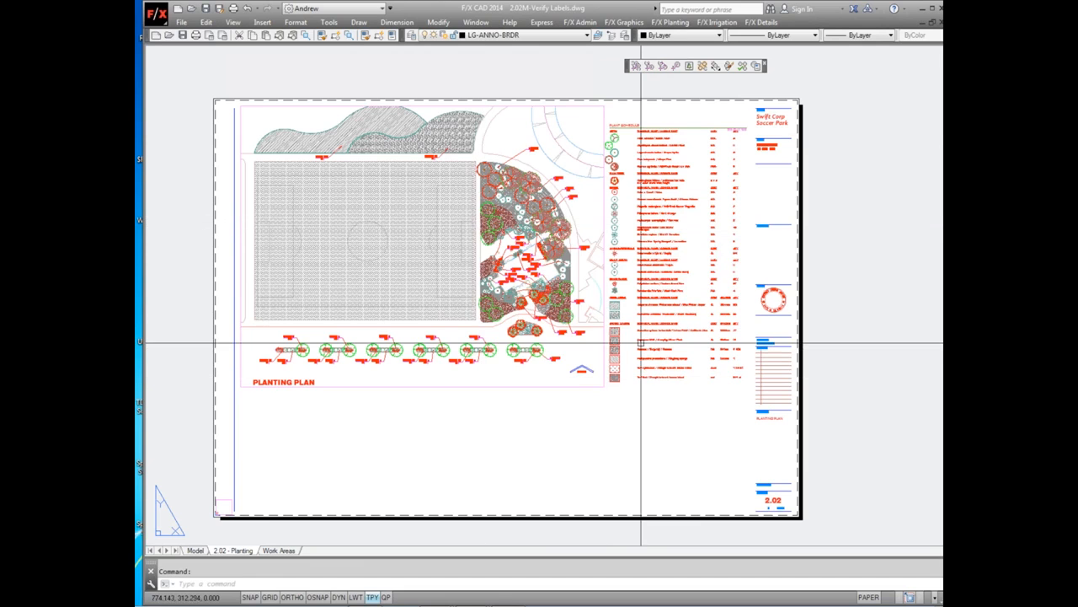
Switch to model space and show the whole planting plan
{"action": "left_click", "coordinate": [195, 551]}
{"action": "middle_click_drag", "start_coordinate": [530, 409], "coordinate": [679, 369]}
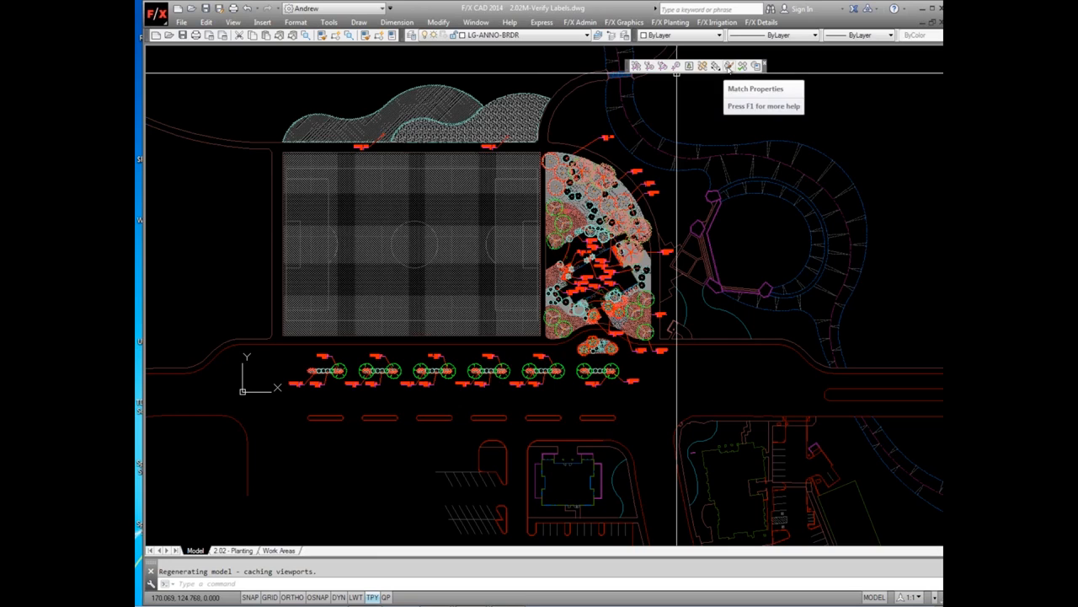
{"action": "left_click", "coordinate": [729, 66]}
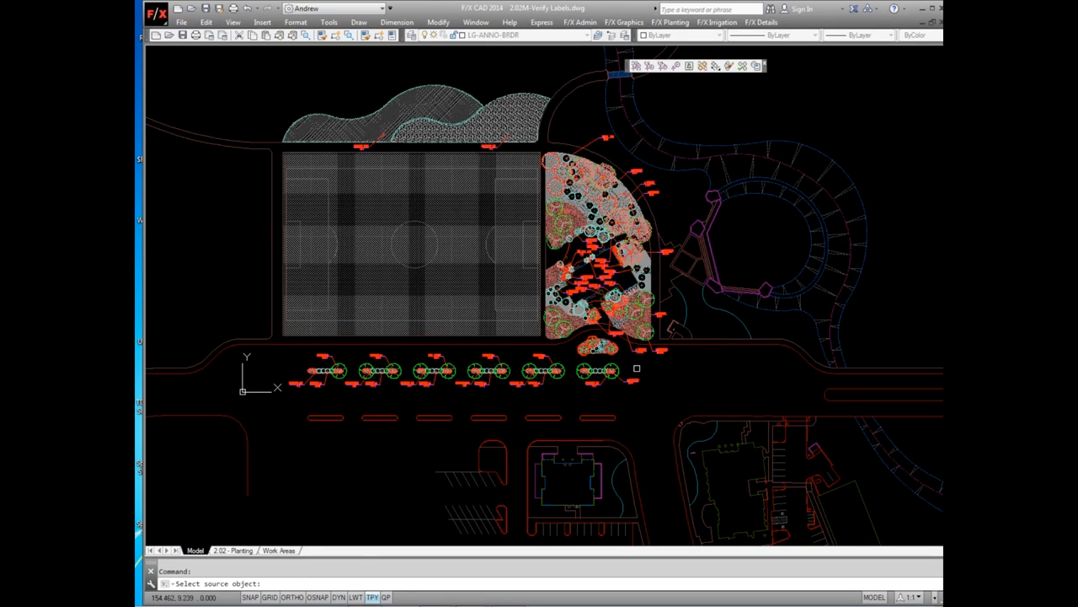
{"action": "scroll", "coordinate": [637, 369], "scroll_direction": "up", "scroll_amount": 4}
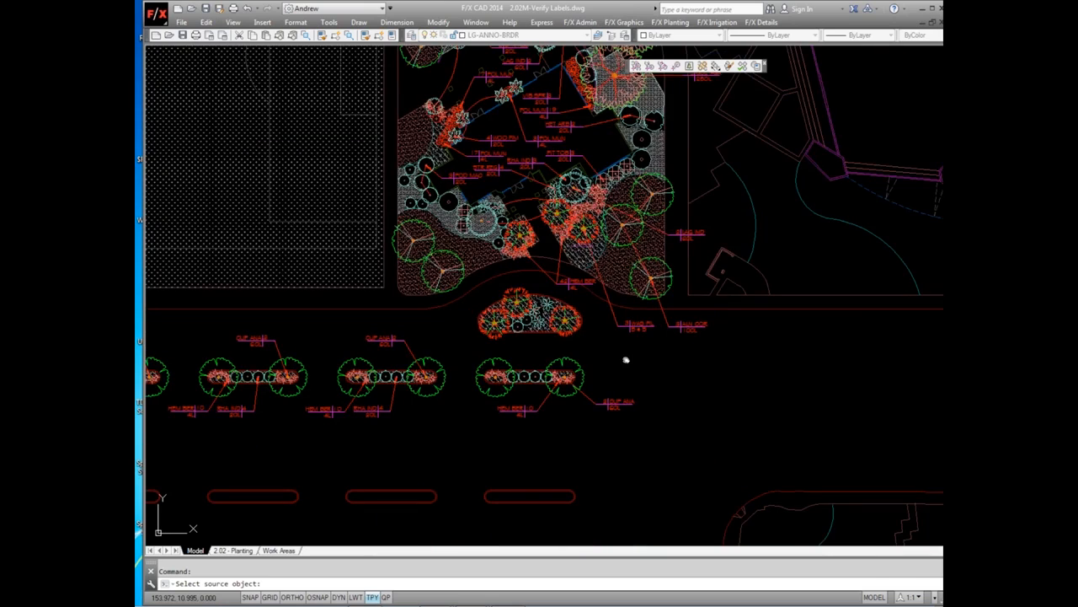
{"action": "middle_click_drag", "start_coordinate": [626, 360], "coordinate": [649, 387]}
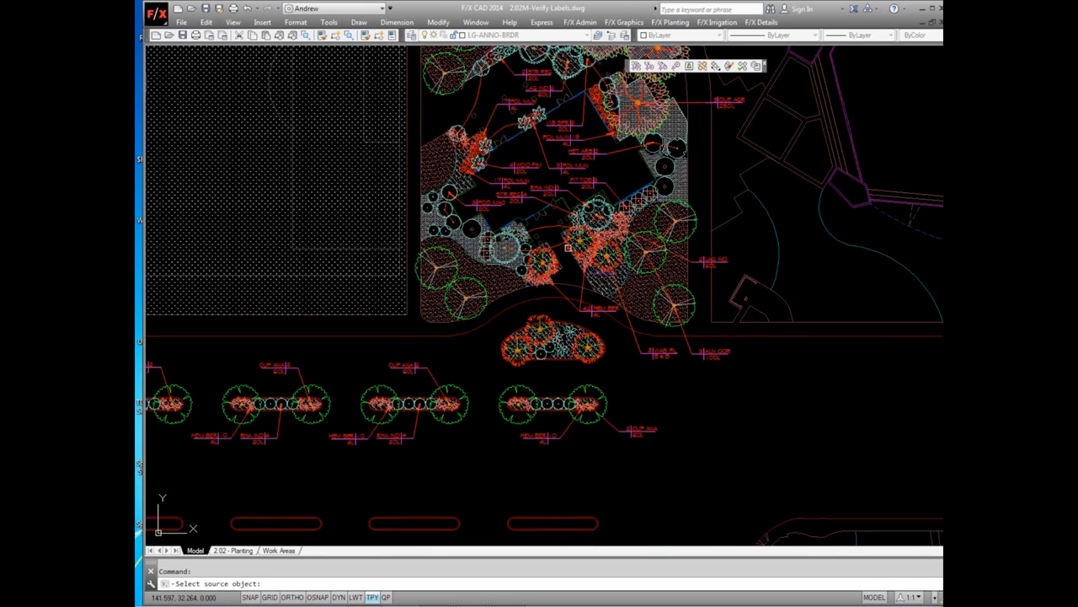
{"action": "scroll", "coordinate": [568, 247], "scroll_direction": "up", "scroll_amount": 4}
{"action": "key", "text": "Escape"}
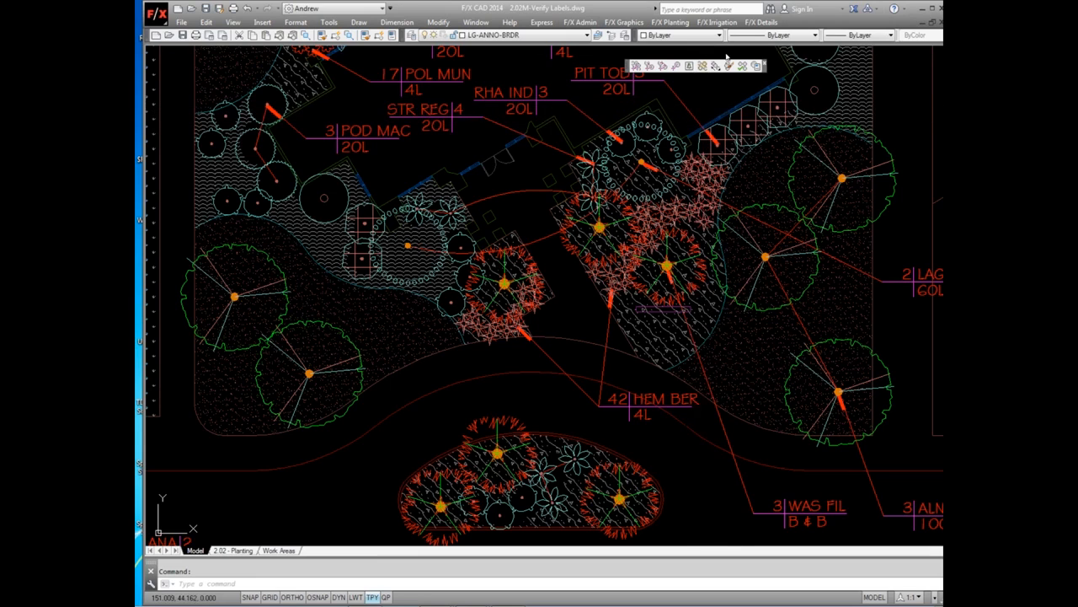
Match three CUP ANA trees at the east end of the parking-island row to the WAS FIL palm beside the entry
{"action": "left_click", "coordinate": [728, 66]}
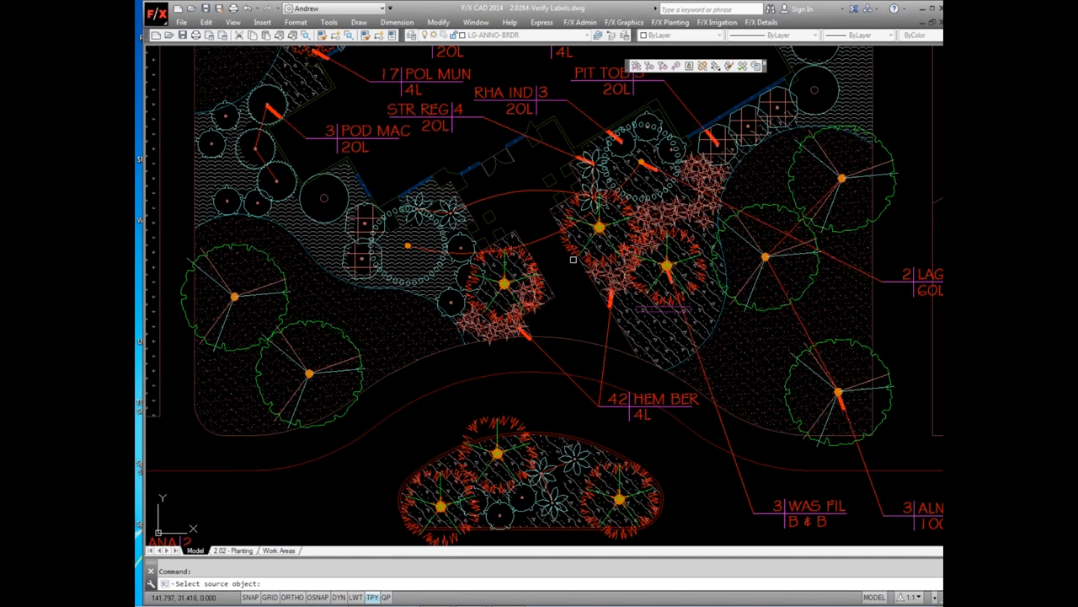
{"action": "left_click", "coordinate": [565, 248]}
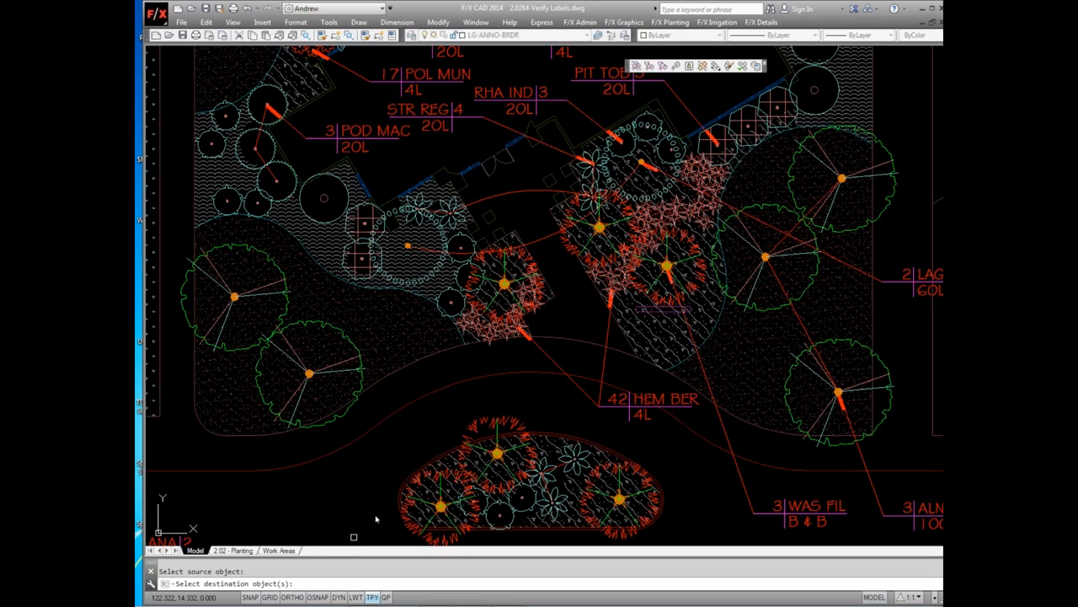
{"action": "scroll", "coordinate": [473, 407], "scroll_direction": "down", "scroll_amount": 2}
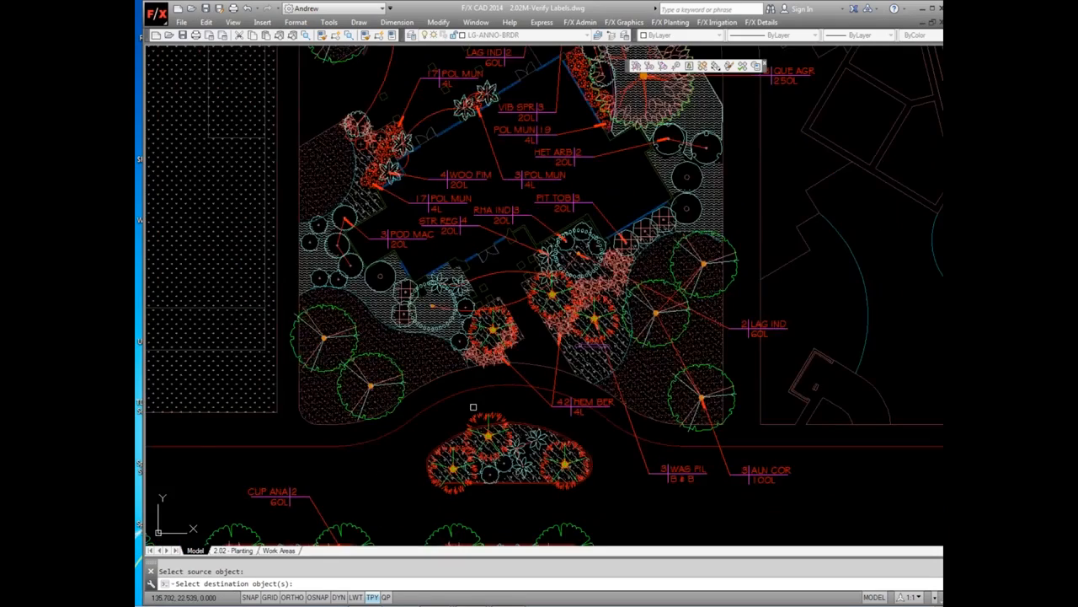
{"action": "scroll", "coordinate": [472, 407], "scroll_direction": "down", "scroll_amount": 2}
{"action": "middle_click_drag", "start_coordinate": [534, 478], "coordinate": [666, 304]}
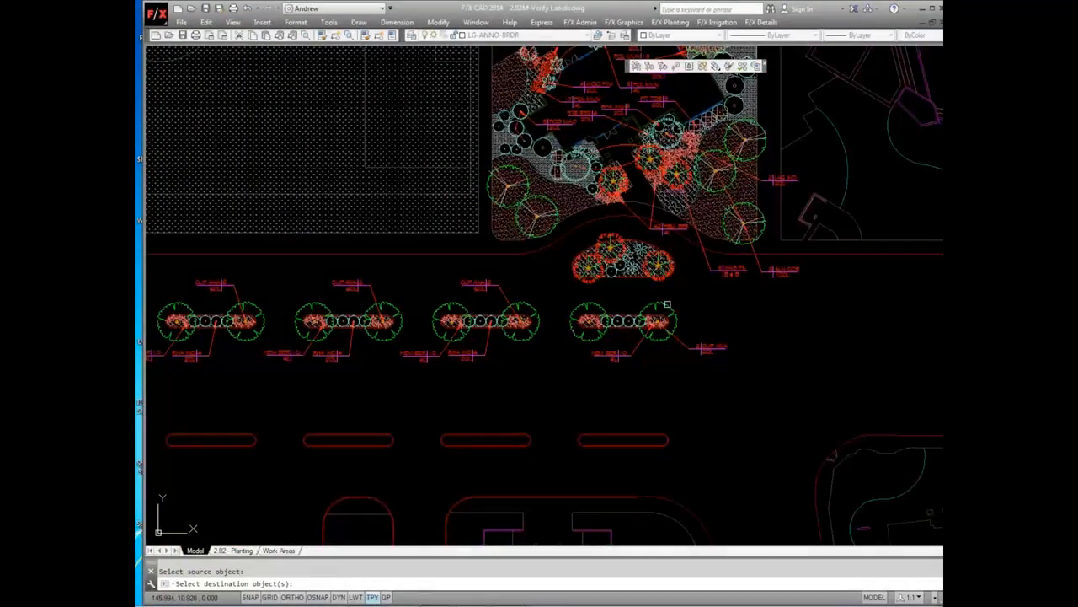
{"action": "left_click", "coordinate": [667, 304]}
{"action": "key", "text": "Return"}
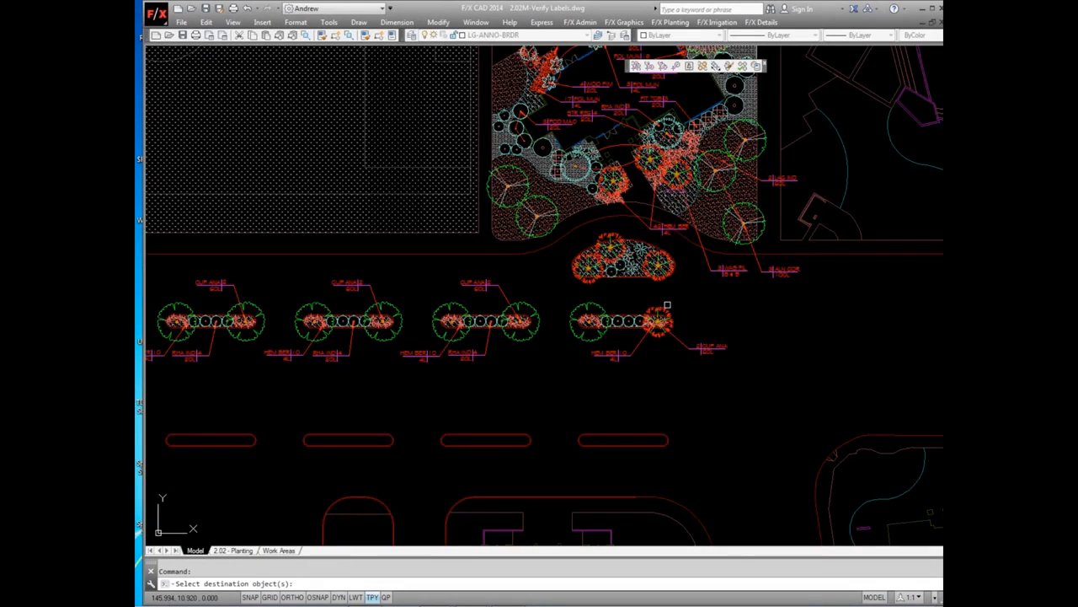
{"action": "left_click", "coordinate": [603, 310]}
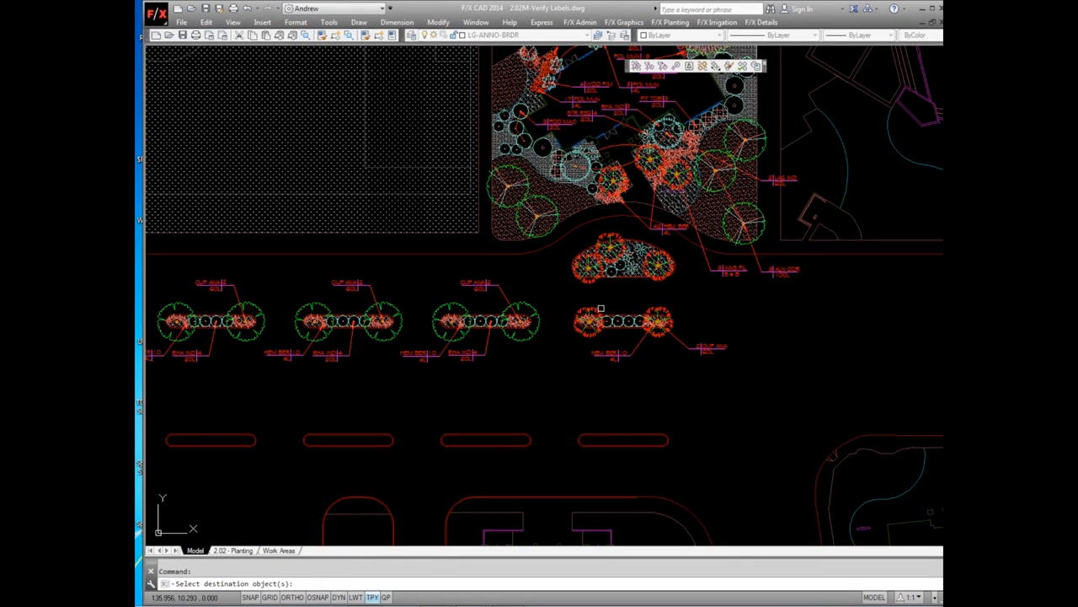
{"action": "left_click", "coordinate": [521, 302]}
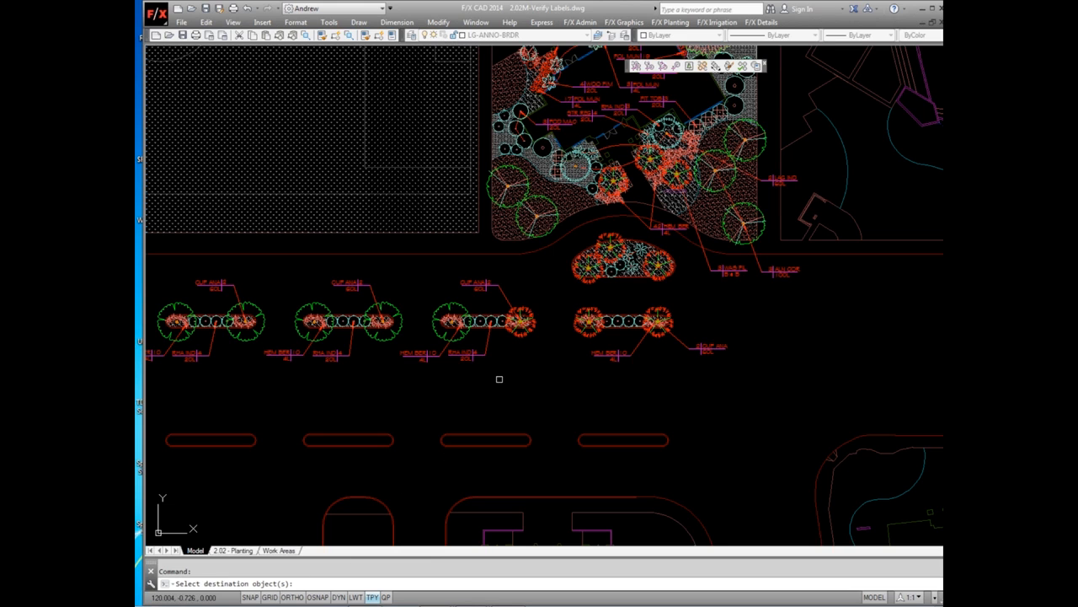
Match all remaining CUP ANA trees in the parking-island row to the WAS FIL palm and finish the Match Properties command
{"action": "scroll", "coordinate": [497, 377], "scroll_direction": "down", "scroll_amount": 2}
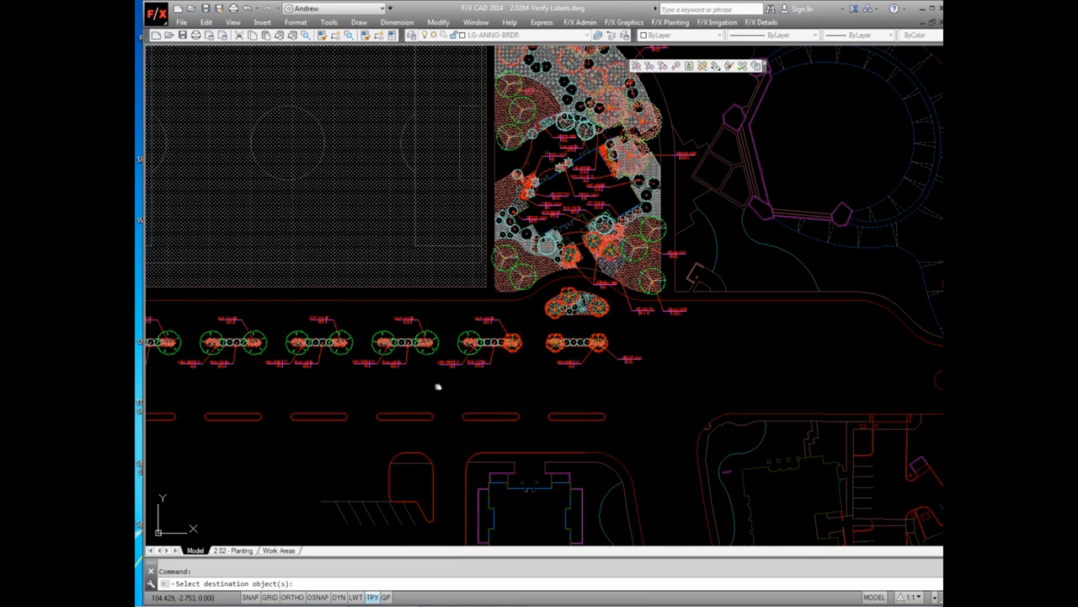
{"action": "middle_click_drag", "start_coordinate": [331, 373], "coordinate": [493, 352]}
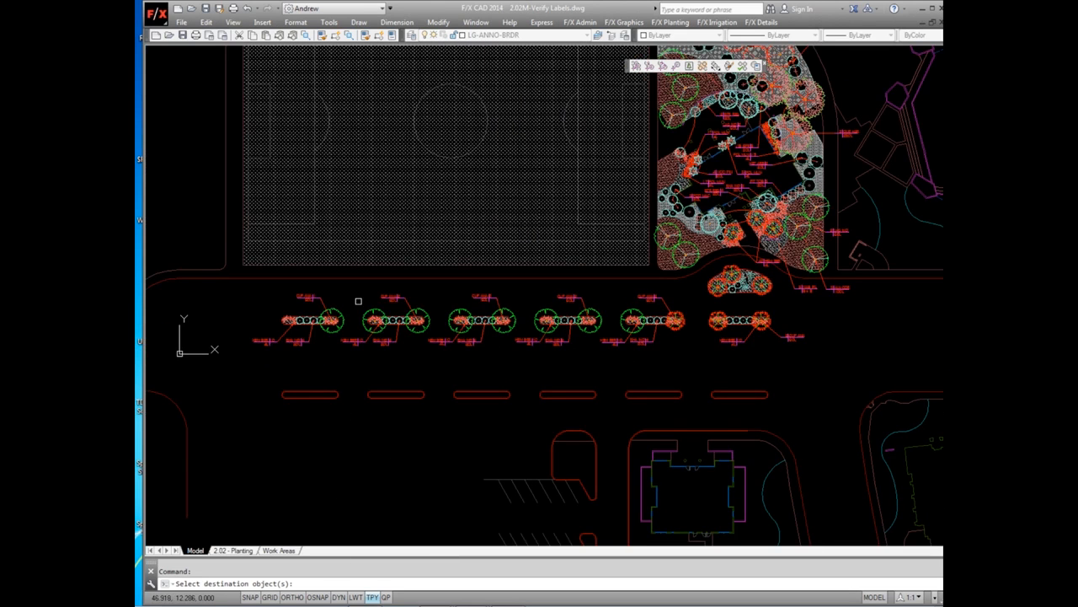
{"action": "left_click", "coordinate": [304, 288]}
{"action": "left_click", "coordinate": [672, 354]}
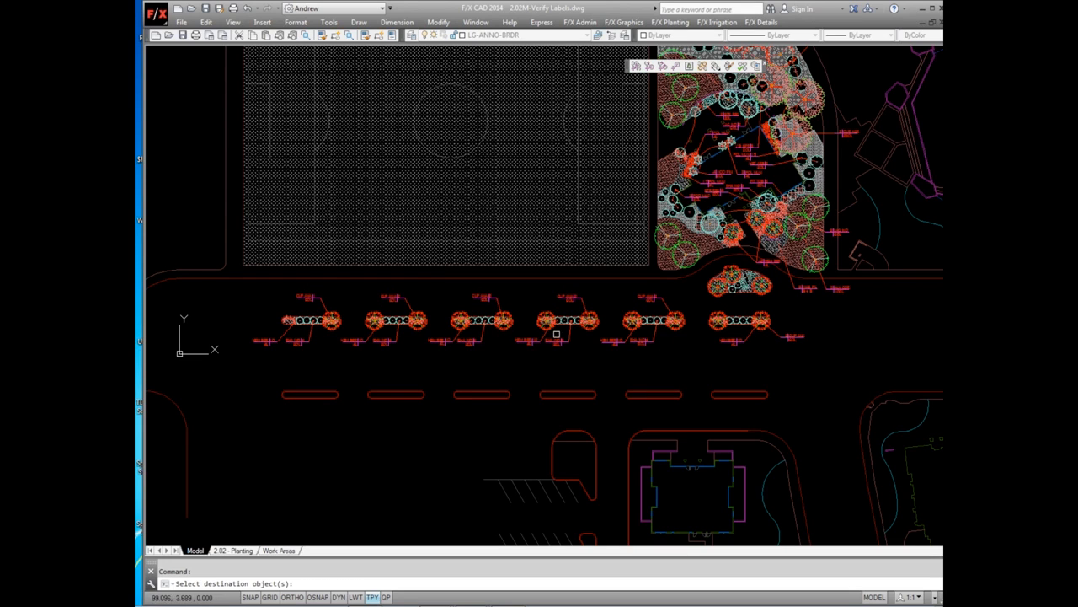
{"action": "key", "text": "Return"}
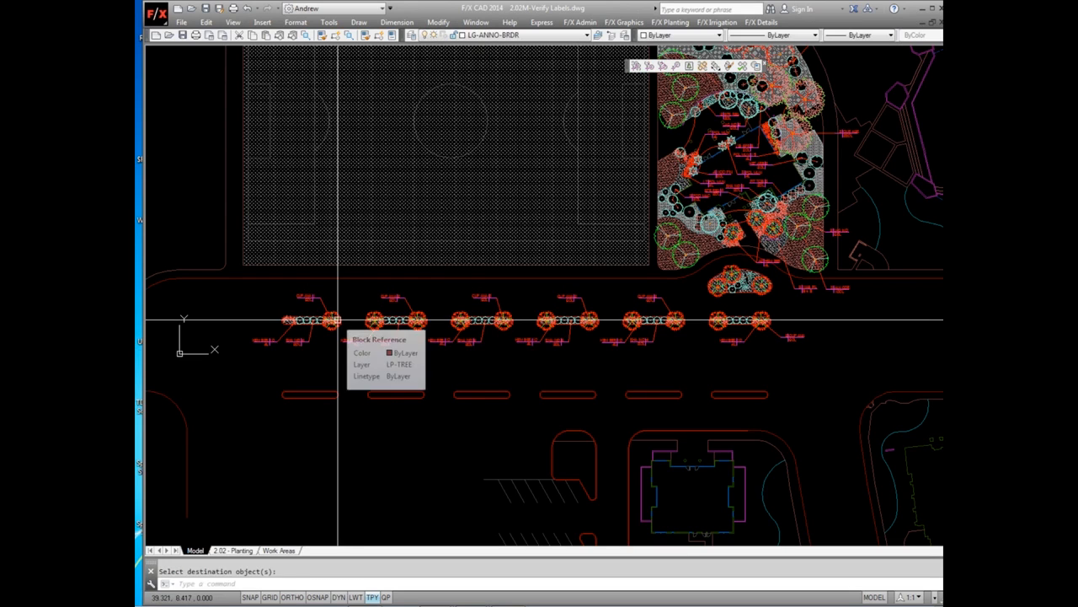
{"action": "scroll", "coordinate": [315, 297], "scroll_direction": "up", "scroll_amount": 4}
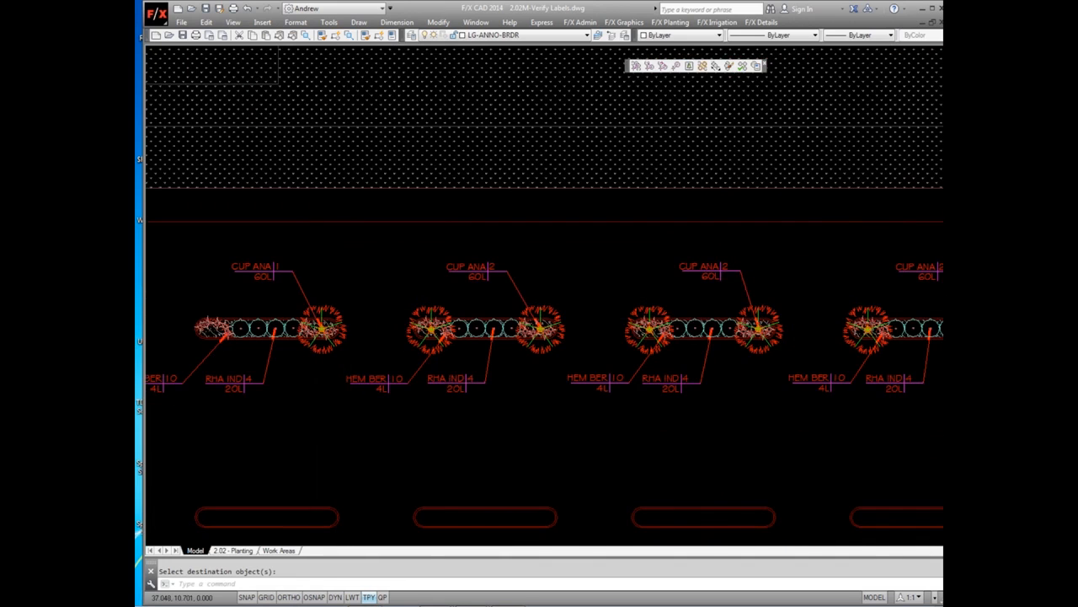
{"action": "scroll", "coordinate": [314, 303], "scroll_direction": "down", "scroll_amount": 4}
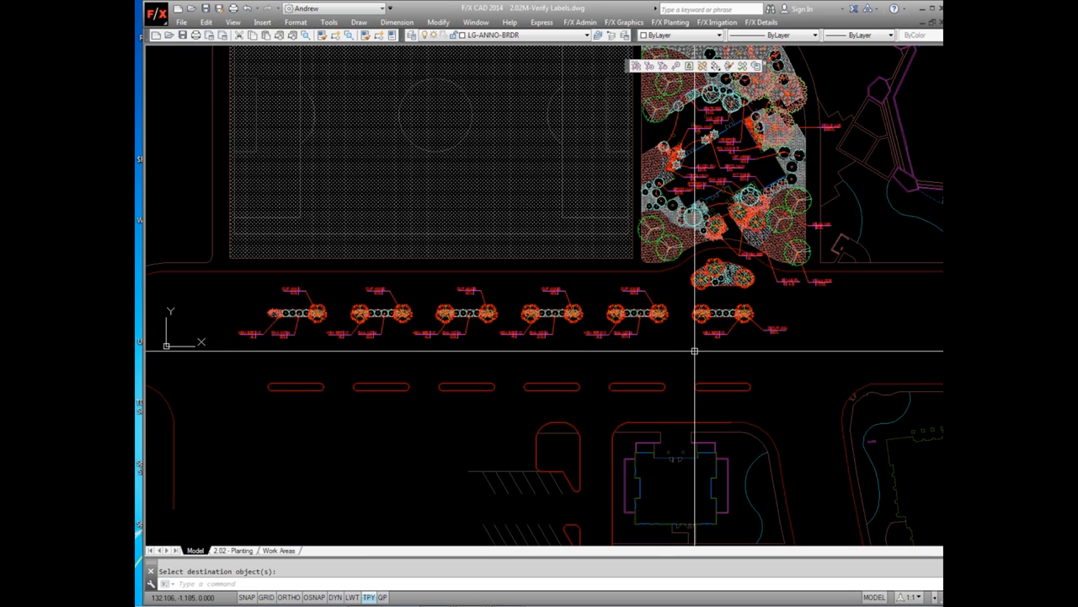
Add a group plant label for the HET ARB shrubs in the curved bed, placed just outside the bed's straight west edge
{"action": "middle_click_drag", "start_coordinate": [695, 352], "coordinate": [600, 381]}
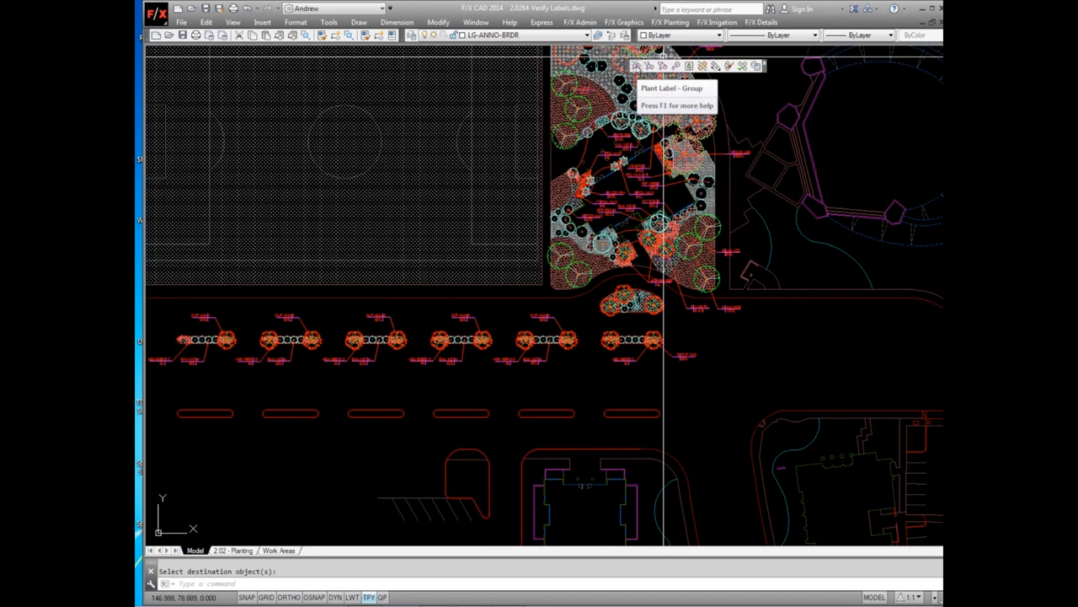
{"action": "left_click", "coordinate": [636, 65]}
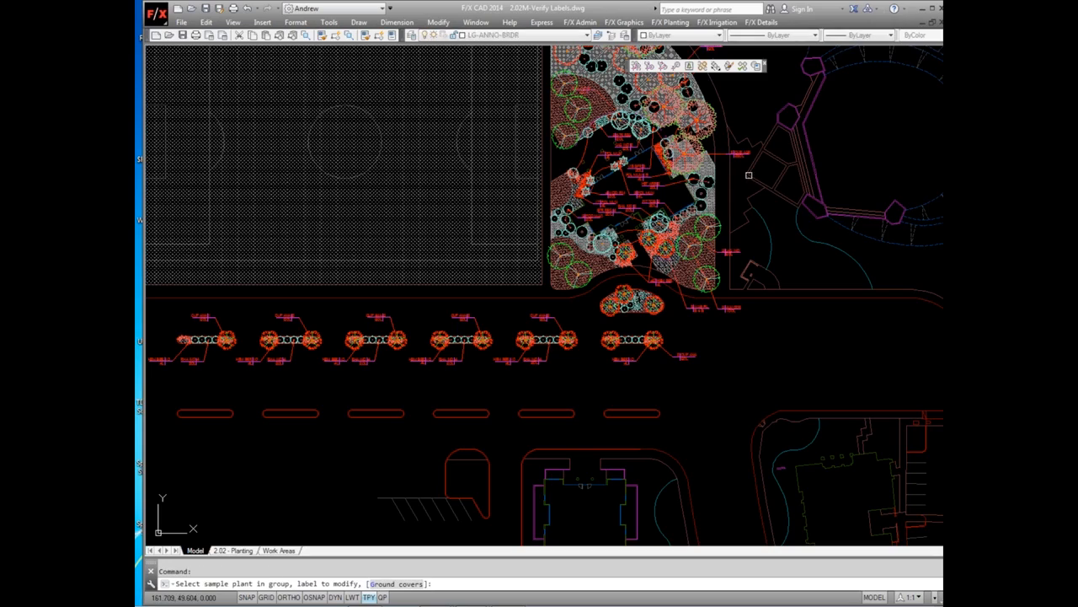
{"action": "middle_click_drag", "start_coordinate": [770, 174], "coordinate": [726, 332]}
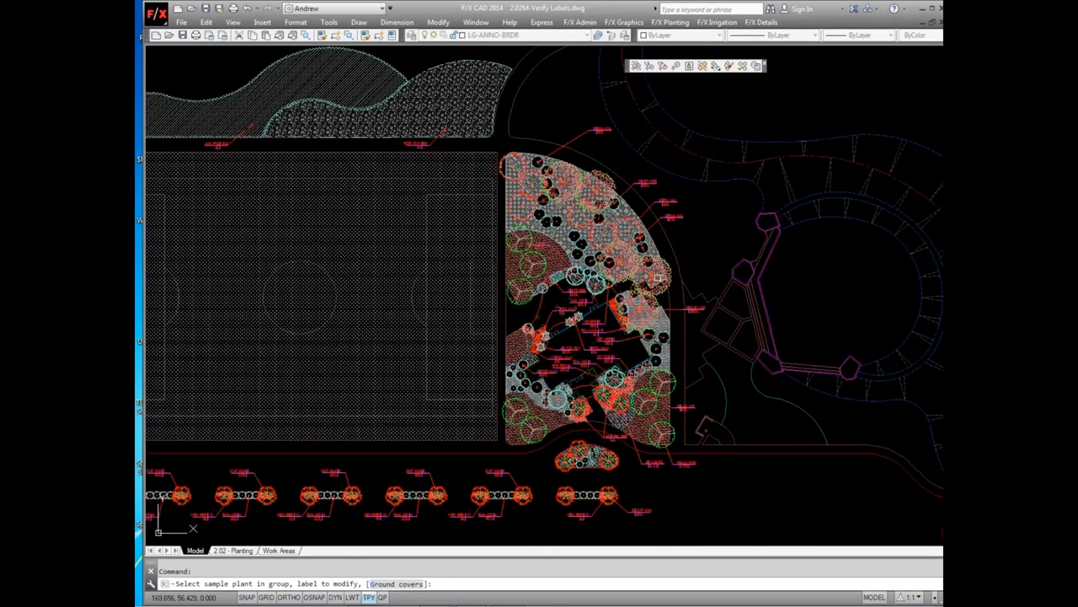
{"action": "scroll", "coordinate": [541, 217], "scroll_direction": "up", "scroll_amount": 1}
{"action": "scroll", "coordinate": [540, 218], "scroll_direction": "up", "scroll_amount": 2}
{"action": "left_click", "coordinate": [538, 217]}
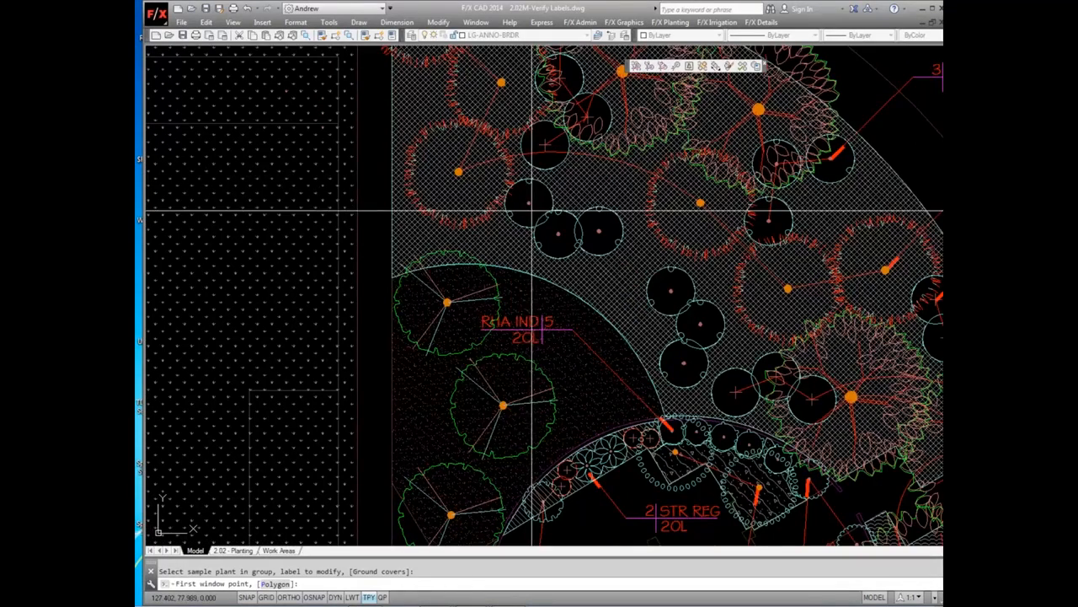
{"action": "scroll", "coordinate": [482, 173], "scroll_direction": "down", "scroll_amount": 1}
{"action": "left_click", "coordinate": [421, 132]}
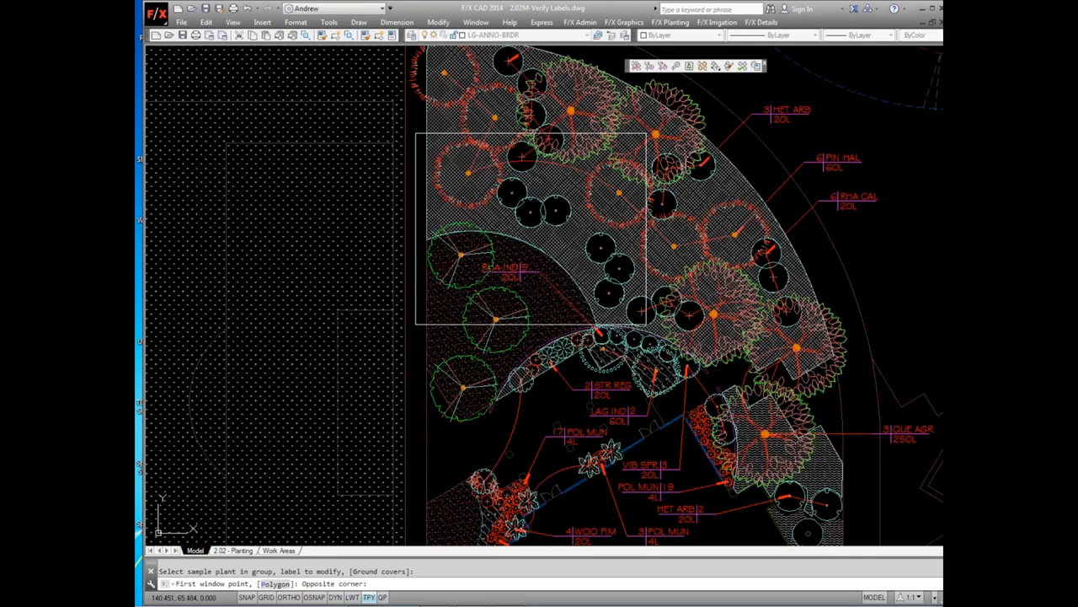
{"action": "left_click", "coordinate": [645, 324]}
{"action": "left_click", "coordinate": [412, 168]}
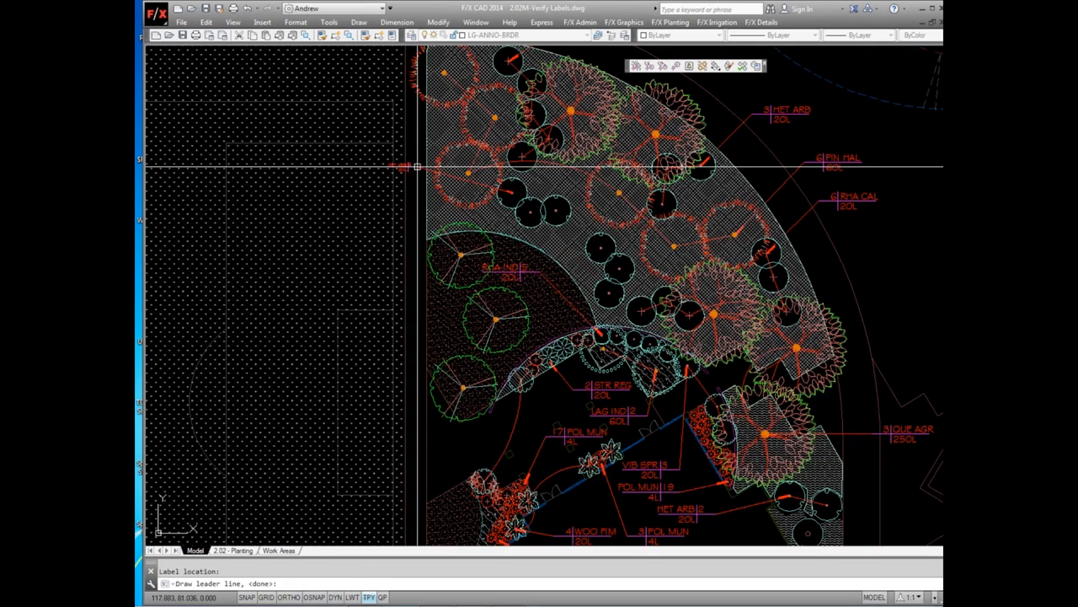
Erase the new HET ARB label and its leader beside the bed's west edge
{"action": "scroll", "coordinate": [412, 167], "scroll_direction": "up", "scroll_amount": 2}
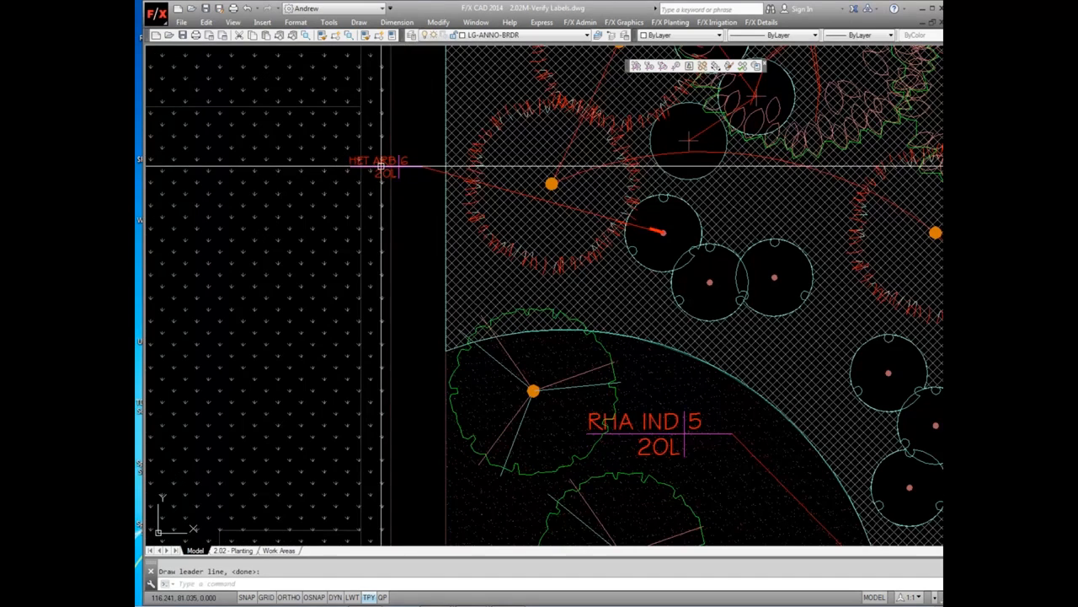
{"action": "type", "text": "e"}
{"action": "key", "text": "Return"}
{"action": "left_click", "coordinate": [425, 170]}
{"action": "left_click", "coordinate": [410, 168]}
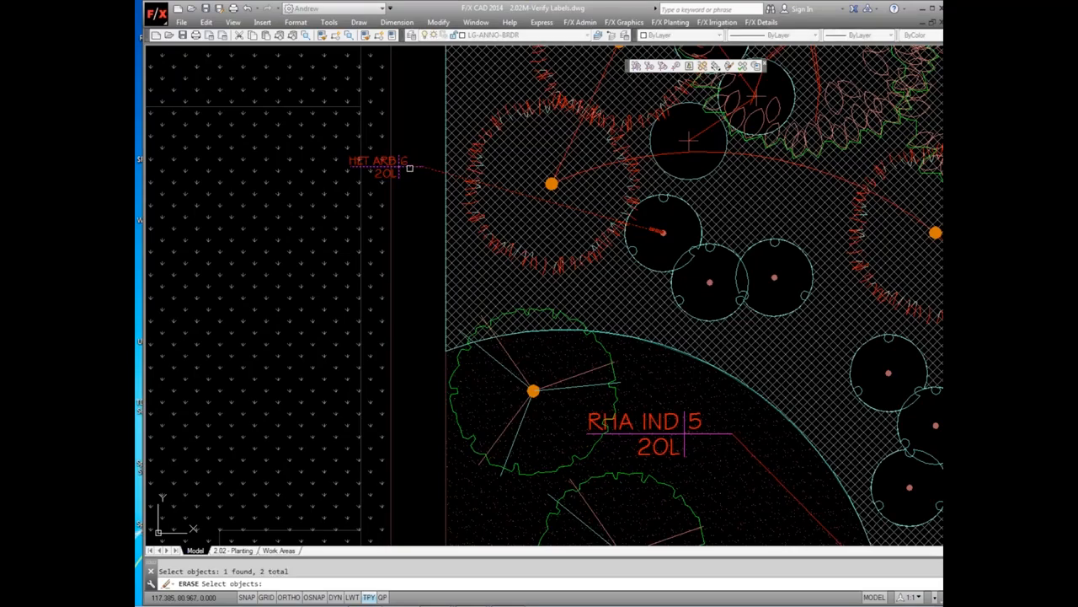
{"action": "key", "text": "Return"}
{"action": "scroll", "coordinate": [416, 191], "scroll_direction": "down", "scroll_amount": 2}
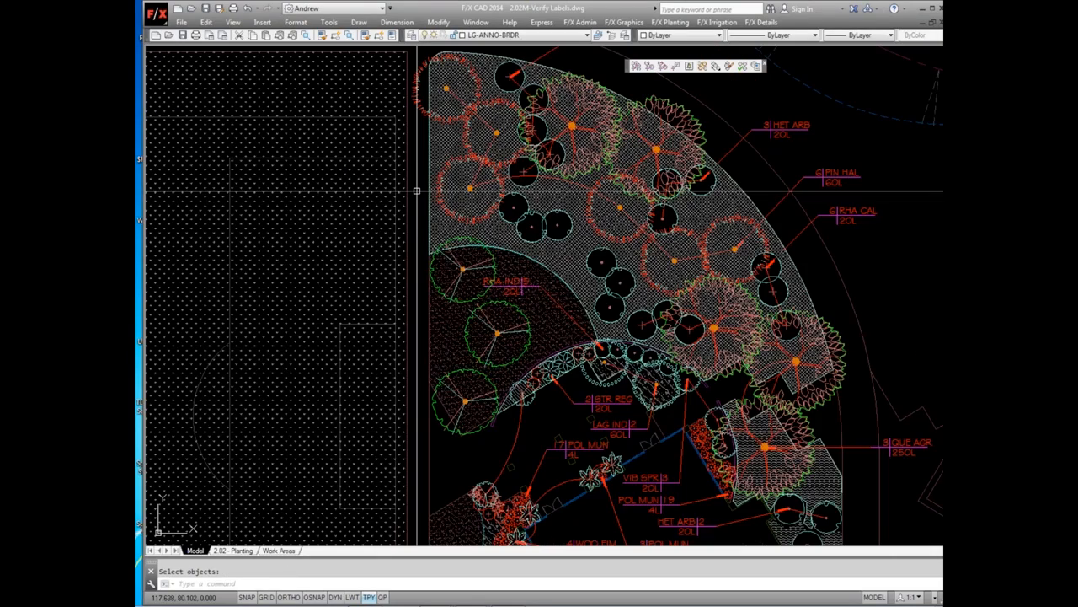
Copy the green tree in the planting area's southeast corner to just outside the sports field's southwest corner
{"action": "scroll", "coordinate": [420, 286], "scroll_direction": "down", "scroll_amount": 1}
{"action": "middle_click_drag", "start_coordinate": [420, 287], "coordinate": [534, 183]}
{"action": "scroll", "coordinate": [392, 299], "scroll_direction": "down", "scroll_amount": 1}
{"action": "left_click", "coordinate": [729, 65]}
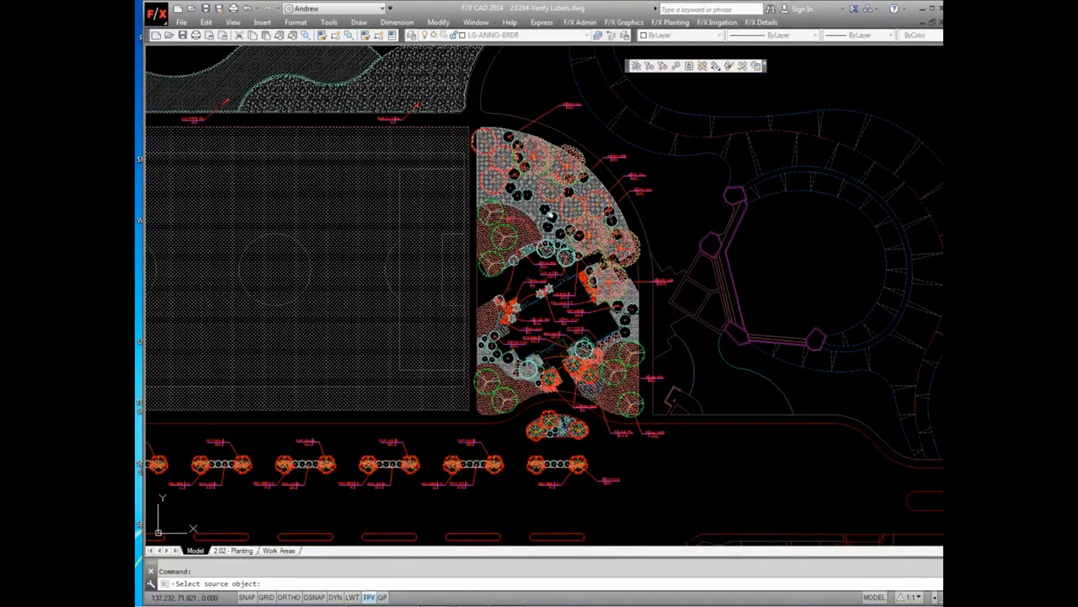
{"action": "middle_click_drag", "start_coordinate": [590, 210], "coordinate": [722, 204]}
{"action": "left_click", "coordinate": [772, 393]}
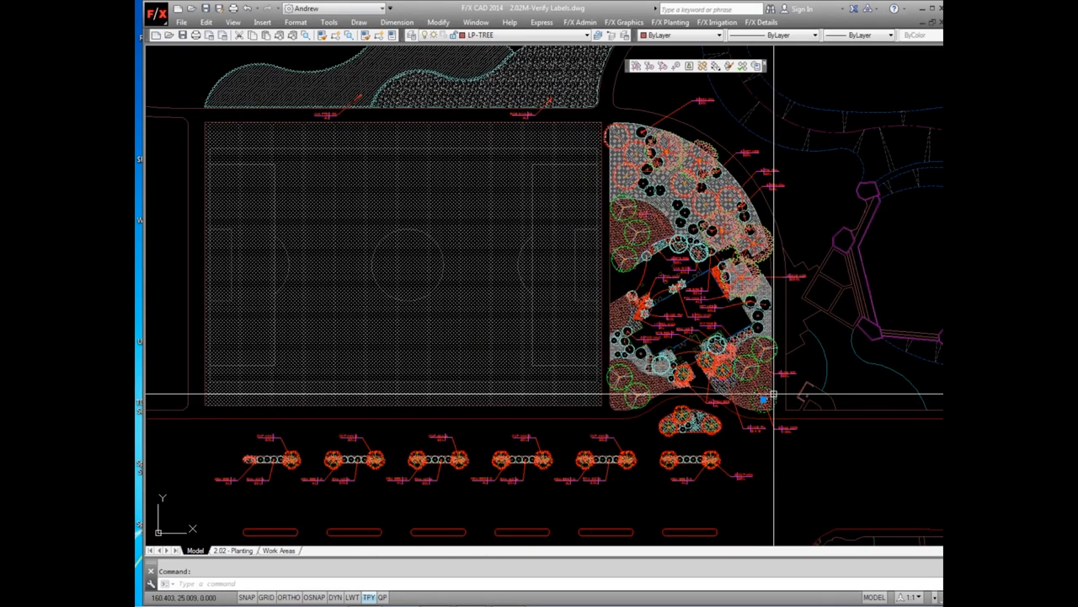
{"action": "type", "text": "Co"}
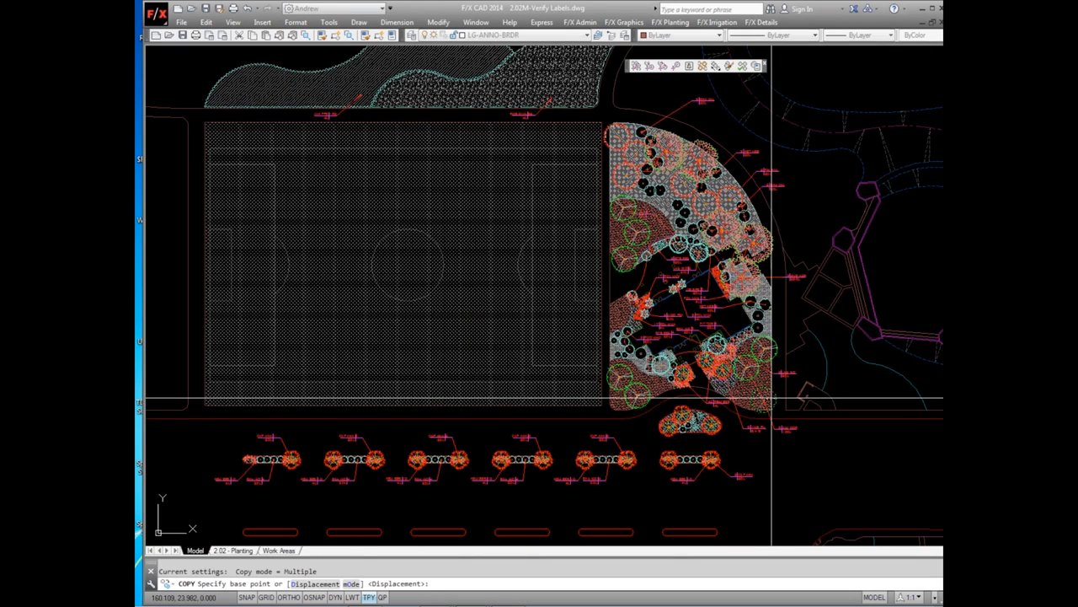
{"action": "left_click", "coordinate": [766, 398]}
{"action": "middle_click_drag", "start_coordinate": [505, 393], "coordinate": [742, 388]}
{"action": "left_click", "coordinate": [413, 389]}
{"action": "key", "text": "Escape"}
Try to copy the tree in a line along the sports field's west side with an exact spacing of 12
{"action": "left_click", "coordinate": [415, 379]}
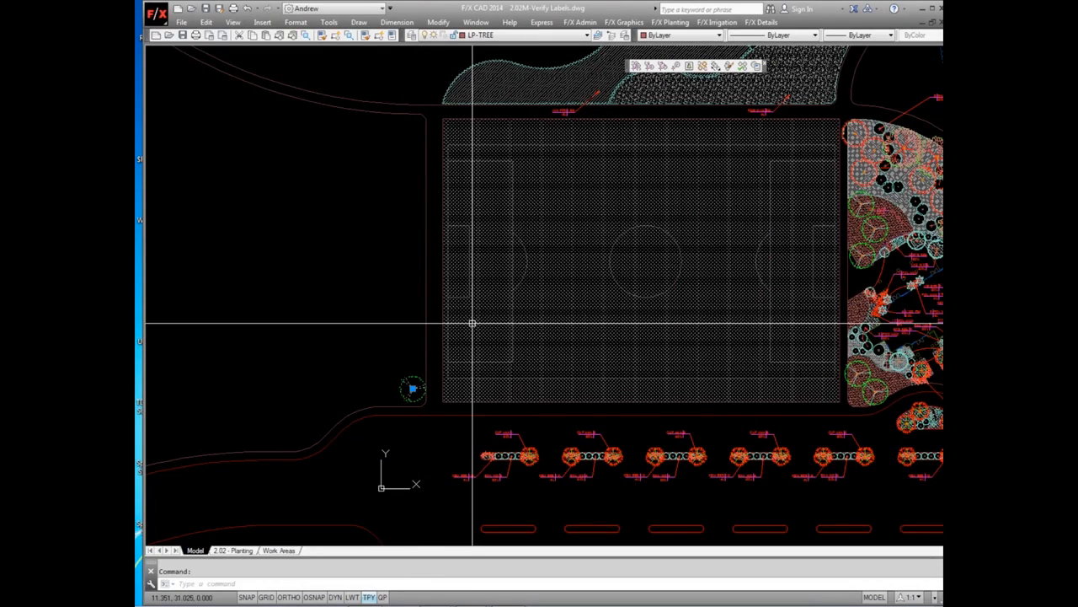
{"action": "left_click", "coordinate": [715, 67]}
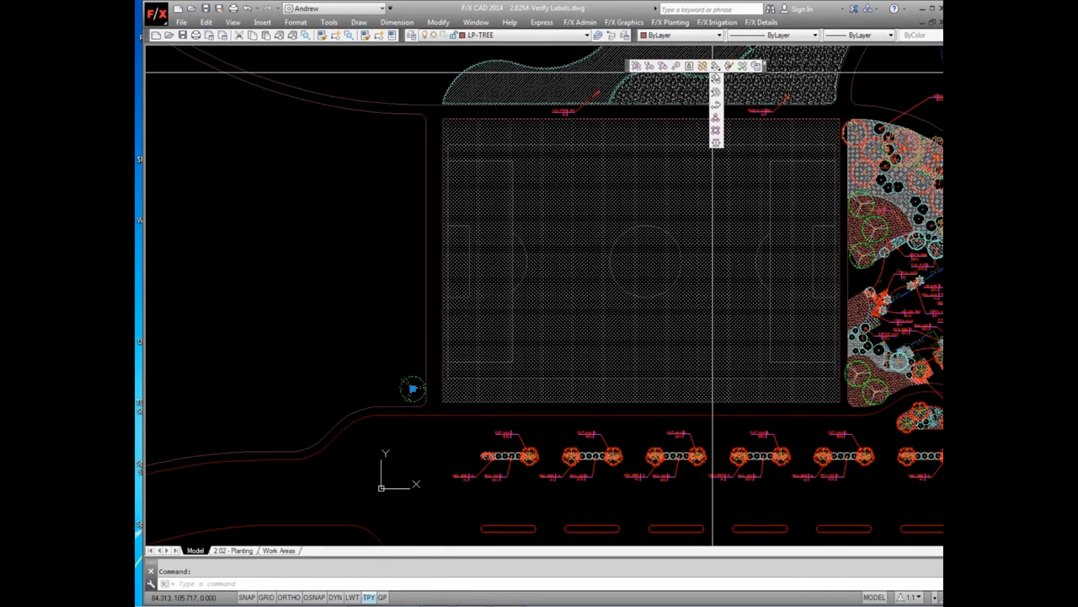
{"action": "left_click", "coordinate": [715, 79]}
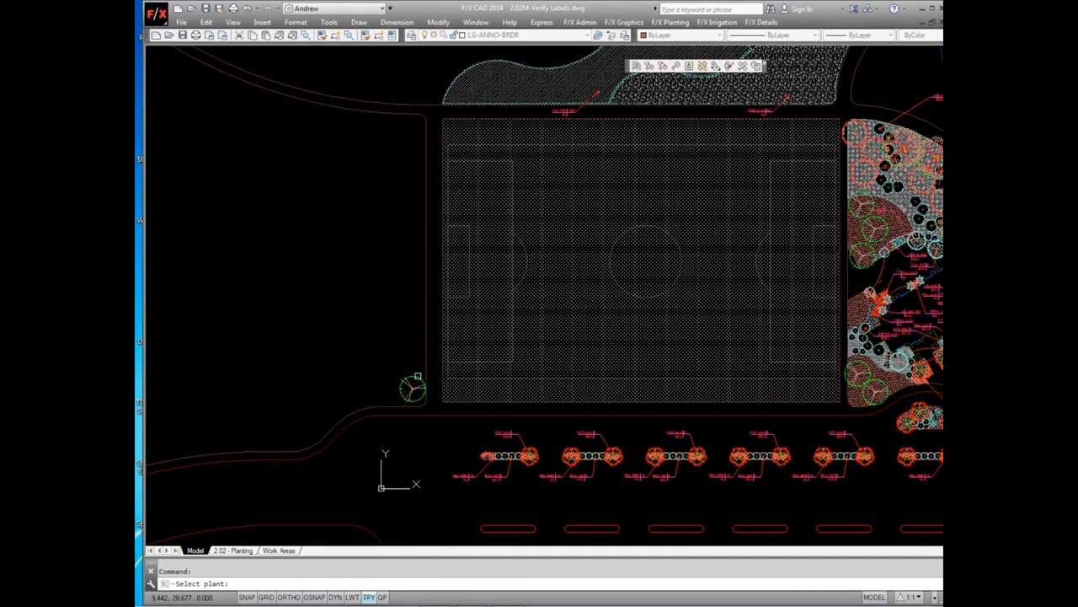
{"action": "left_click", "coordinate": [417, 377]}
{"action": "type", "text": "12"}
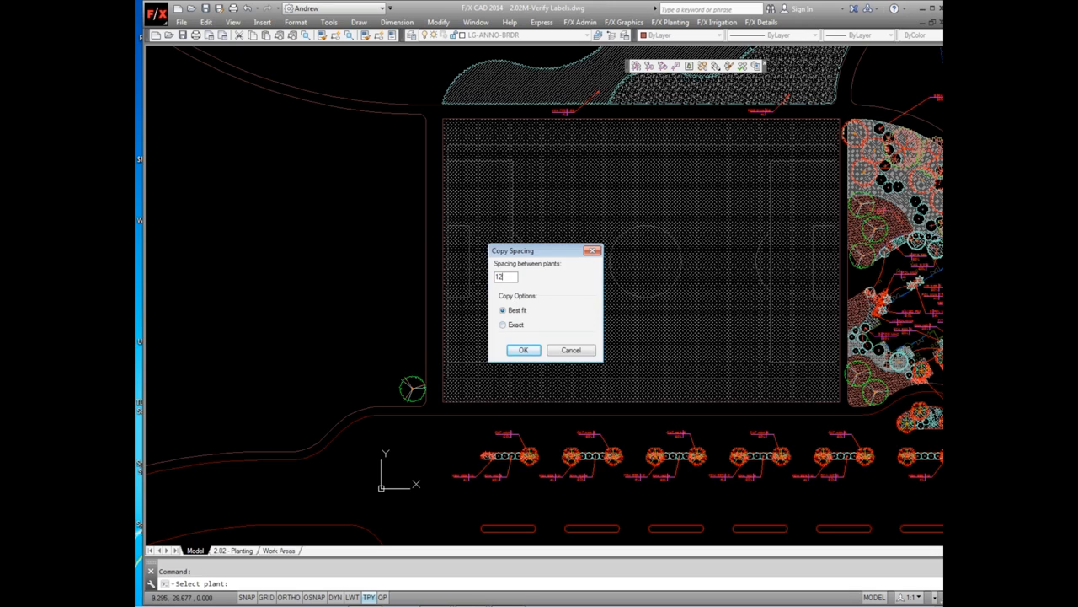
{"action": "left_click", "coordinate": [503, 324]}
{"action": "left_click", "coordinate": [523, 350]}
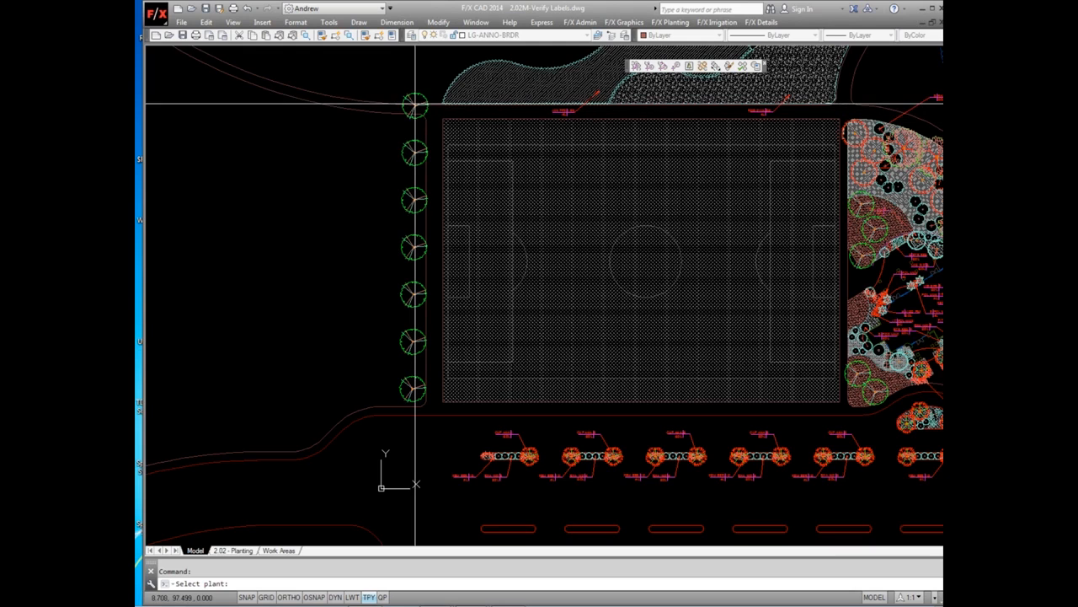
{"action": "key", "text": "Escape"}
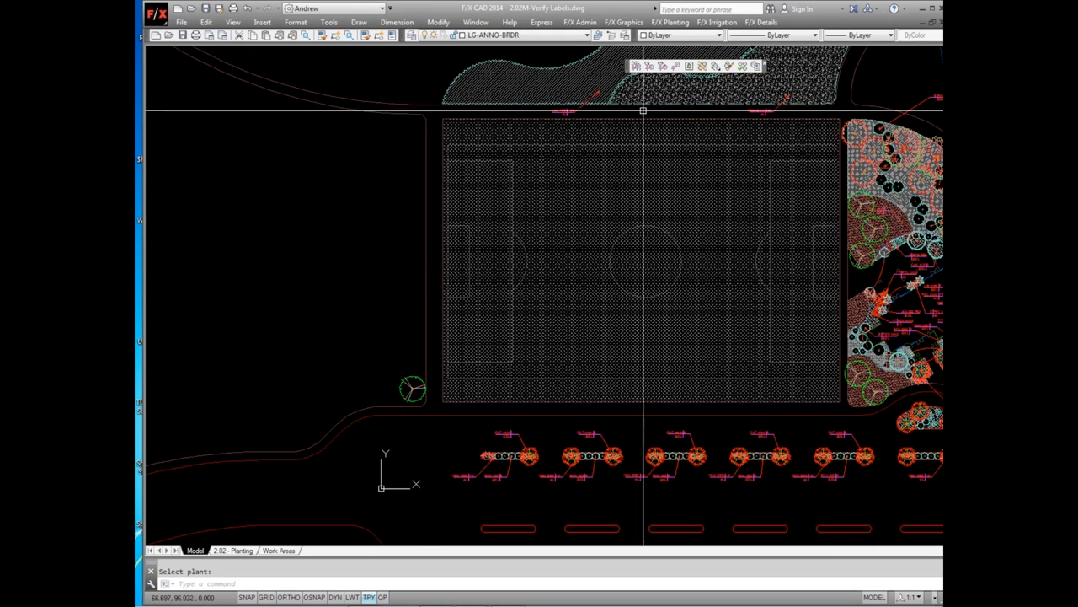
Copy the tree northward in a straight line along the sports field's west side with an exact spacing of 10, making six copies
{"action": "left_click", "coordinate": [713, 66]}
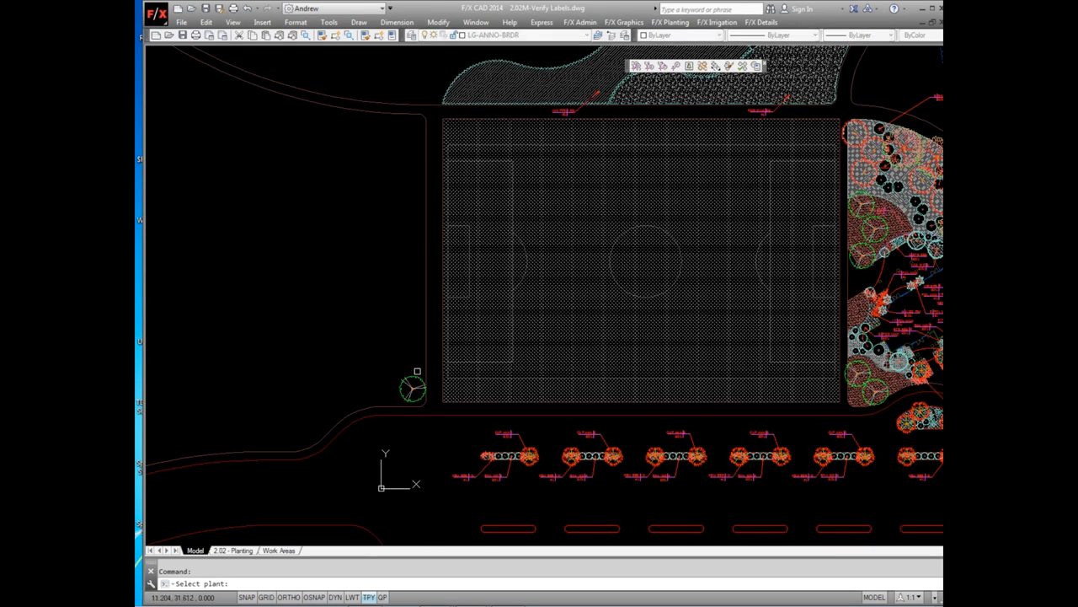
{"action": "left_click", "coordinate": [413, 384]}
{"action": "type", "text": "1"}
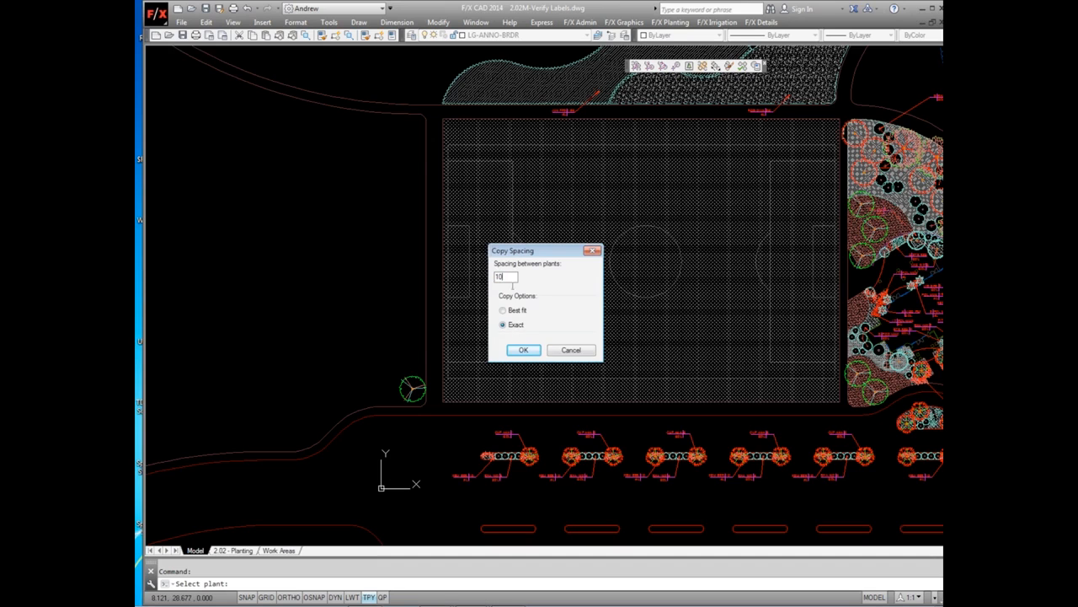
{"action": "type", "text": "0"}
{"action": "left_click", "coordinate": [517, 350]}
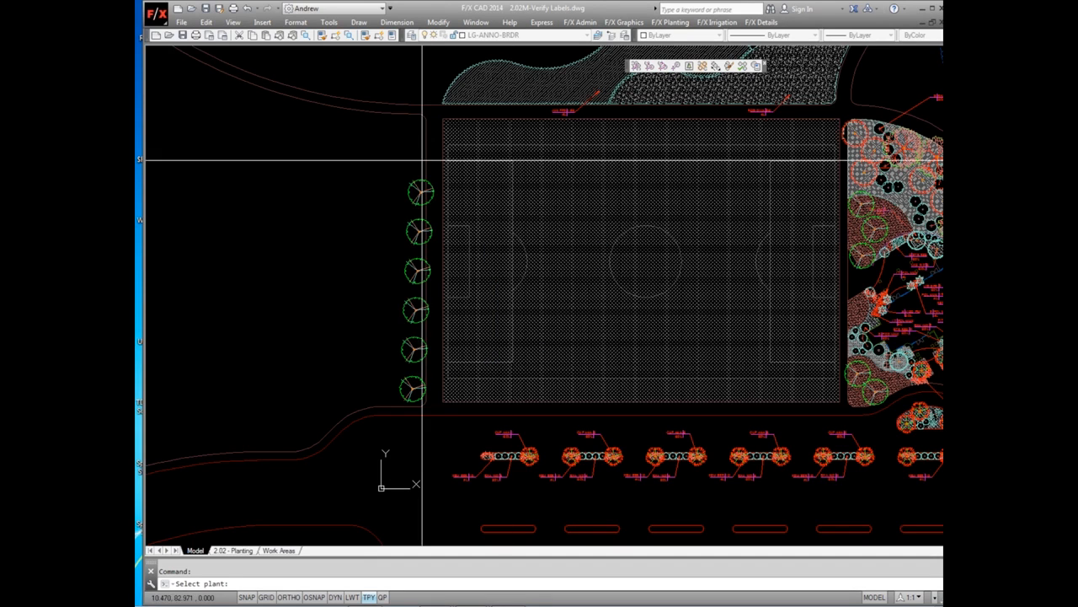
{"action": "left_click", "coordinate": [415, 125]}
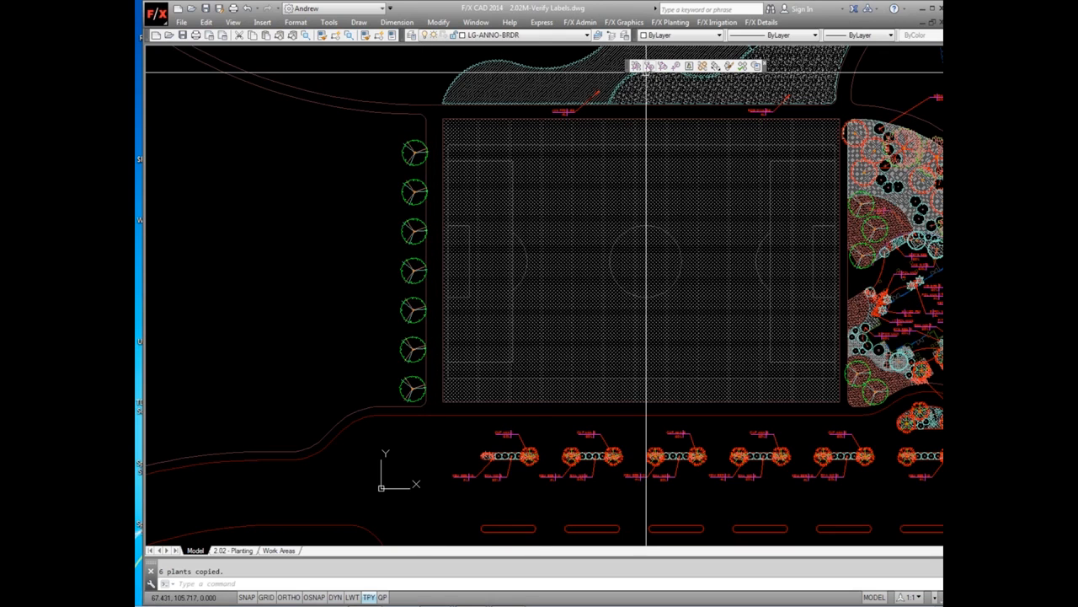
Label the seven trees west of the sports field as one group, linking them with arcs and placing the callout northwest of the northernmost tree
{"action": "left_click", "coordinate": [663, 66]}
{"action": "left_click", "coordinate": [415, 380]}
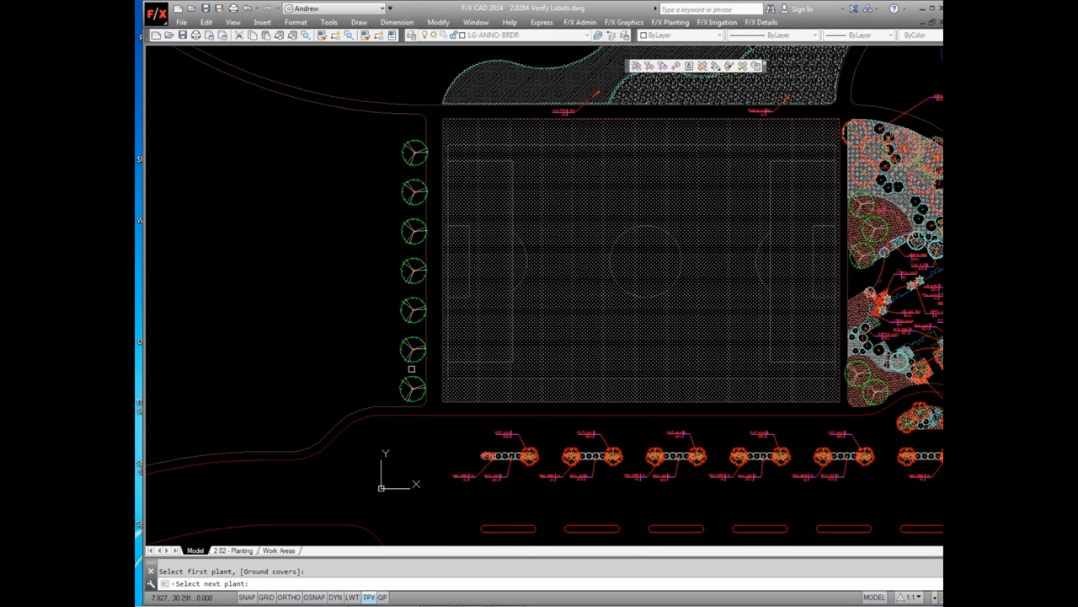
{"action": "left_click", "coordinate": [412, 354]}
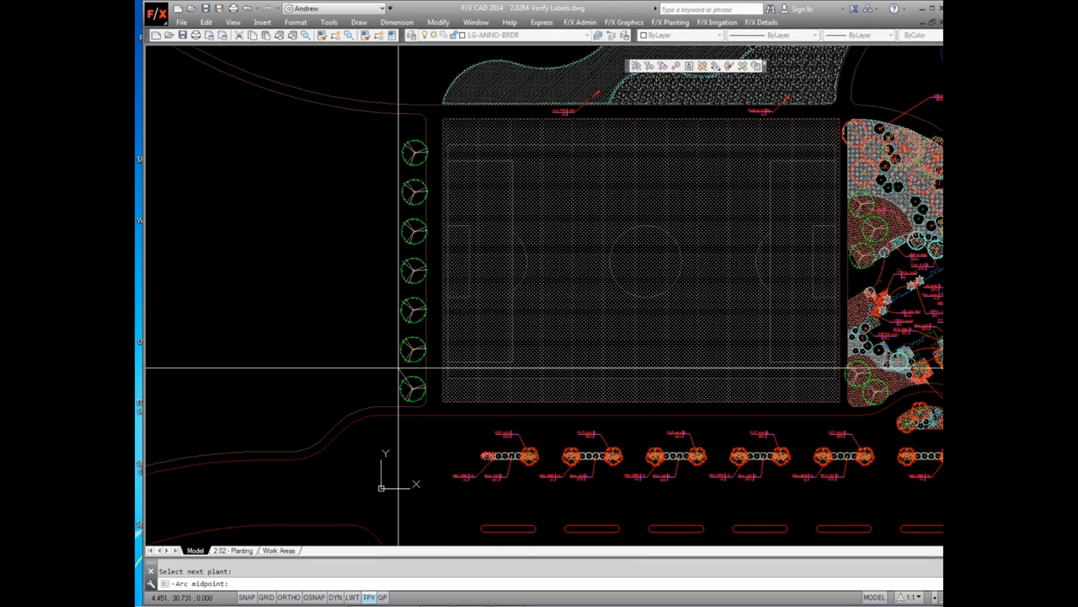
{"action": "left_click", "coordinate": [393, 323]}
{"action": "left_click", "coordinate": [412, 287]}
{"action": "left_click", "coordinate": [402, 285]}
{"action": "left_click", "coordinate": [411, 244]}
{"action": "left_click", "coordinate": [410, 244]}
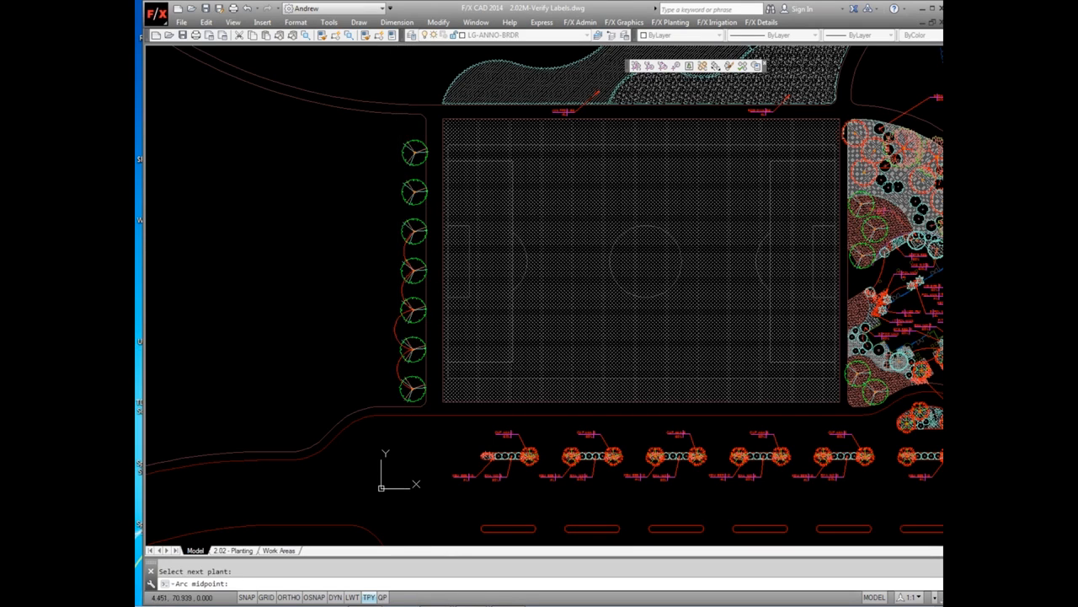
{"action": "left_click", "coordinate": [410, 181]}
{"action": "left_click", "coordinate": [404, 164]}
{"action": "key", "text": "Return"}
{"action": "left_click", "coordinate": [388, 132]}
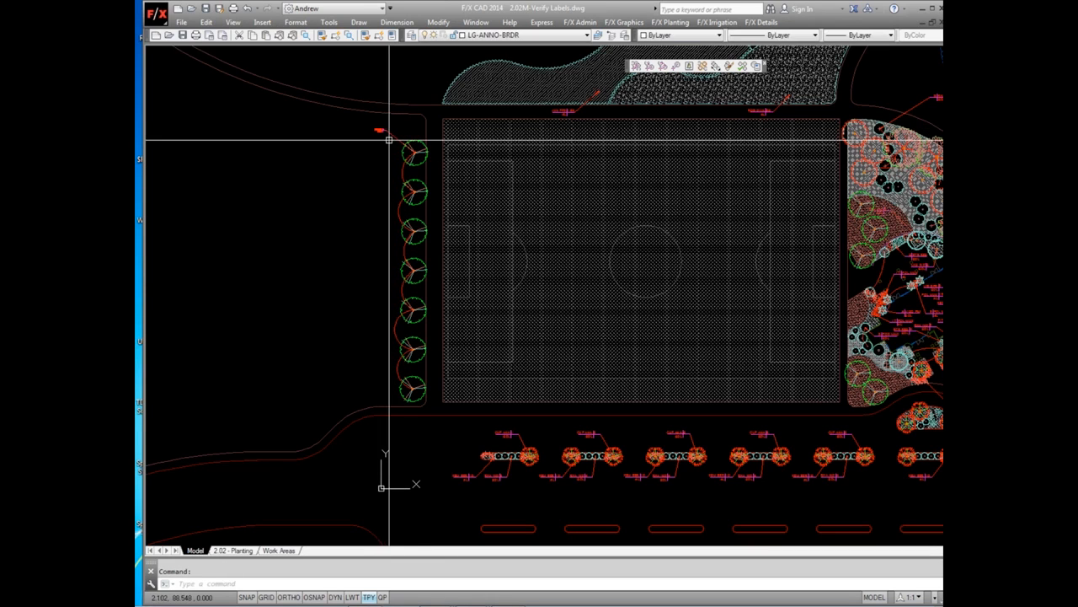
Match the southernmost tree in the row west of the sports field to the large tree on the planting area's east edge
{"action": "scroll", "coordinate": [387, 139], "scroll_direction": "up", "scroll_amount": 2}
{"action": "scroll", "coordinate": [387, 139], "scroll_direction": "up", "scroll_amount": 4}
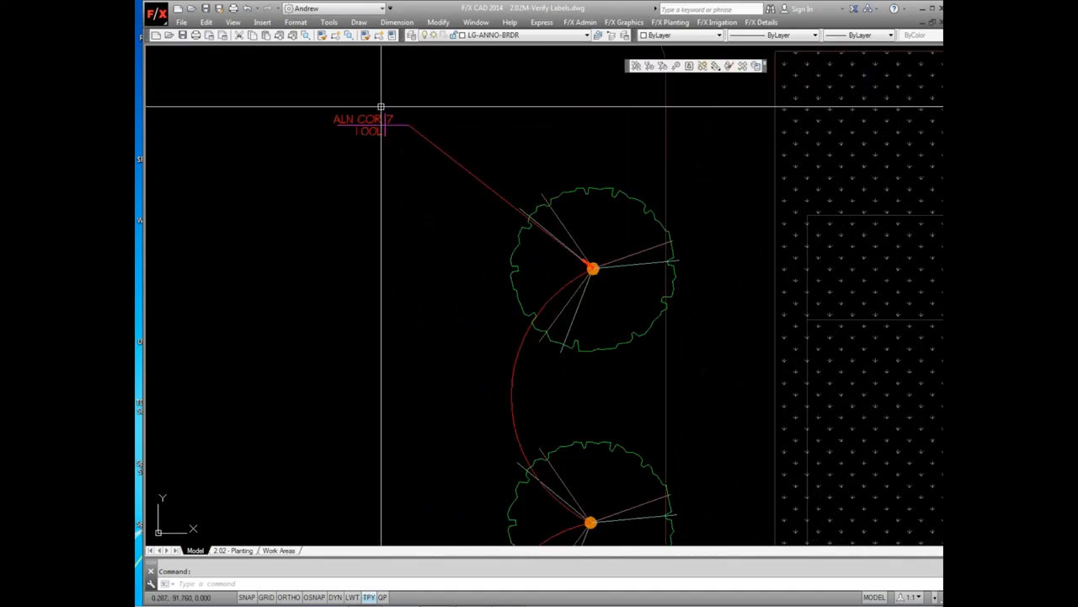
{"action": "scroll", "coordinate": [380, 96], "scroll_direction": "down", "scroll_amount": 4}
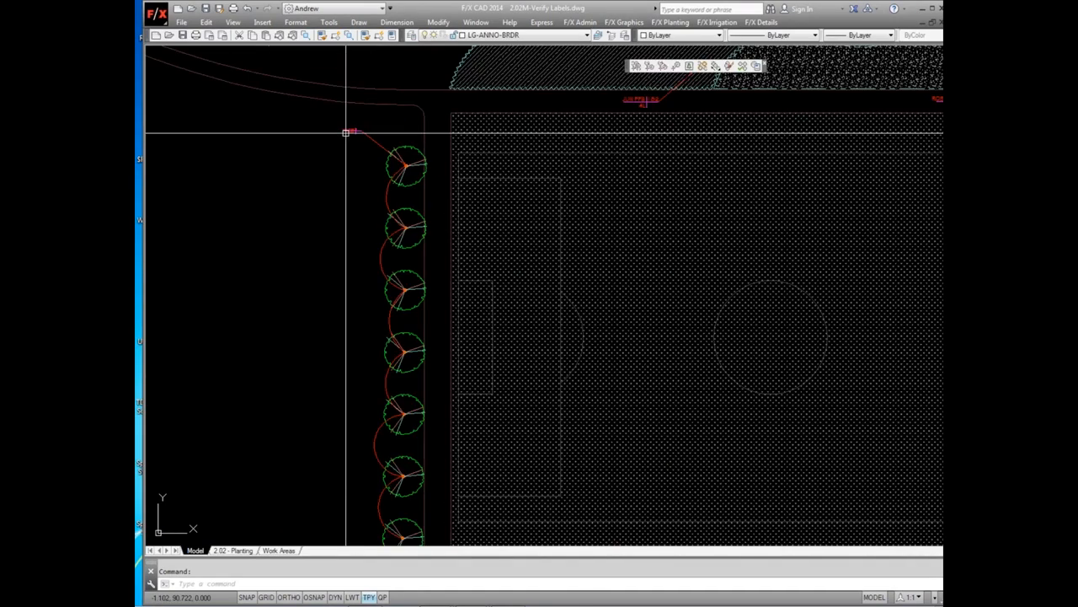
{"action": "scroll", "coordinate": [345, 132], "scroll_direction": "down", "scroll_amount": 2}
{"action": "middle_click_drag", "start_coordinate": [346, 140], "coordinate": [394, 97]}
{"action": "left_click", "coordinate": [729, 65]}
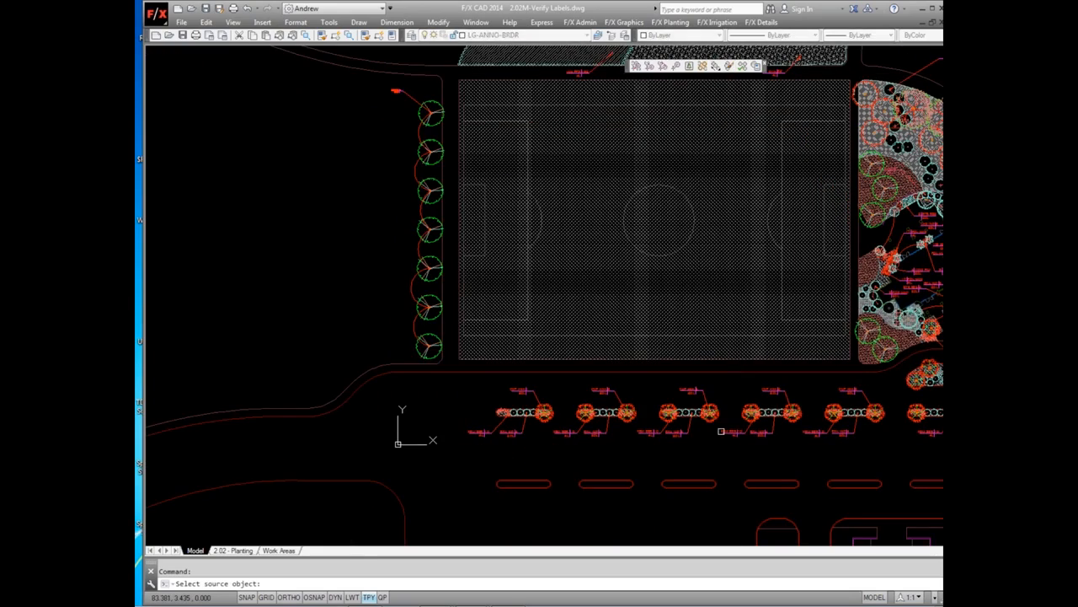
{"action": "middle_click_drag", "start_coordinate": [722, 433], "coordinate": [467, 441]}
{"action": "left_click", "coordinate": [767, 213]}
{"action": "key", "text": "Return"}
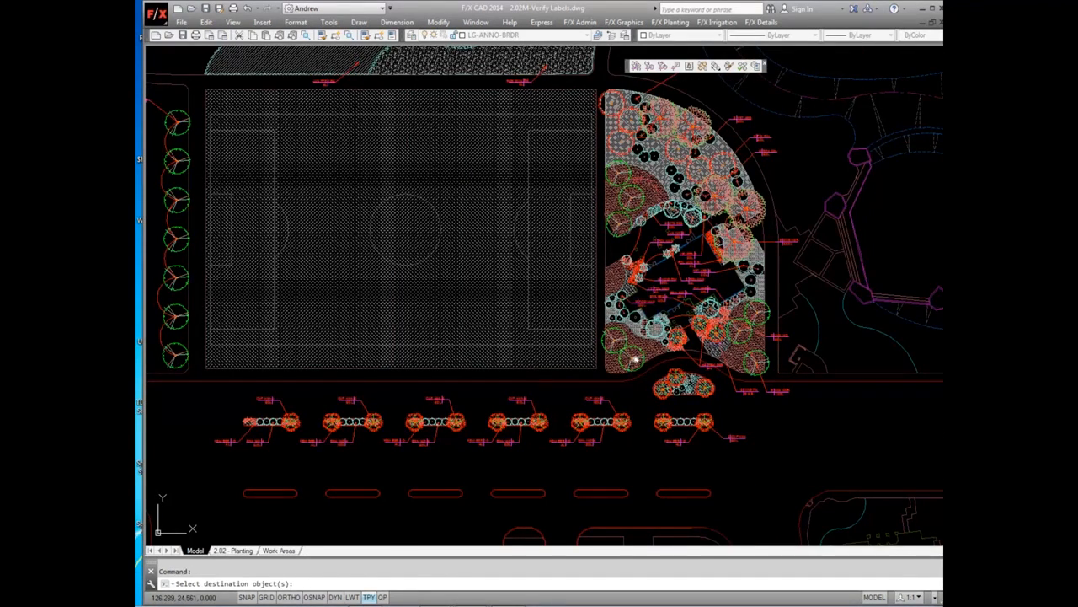
{"action": "middle_click_drag", "start_coordinate": [176, 348], "coordinate": [338, 330]}
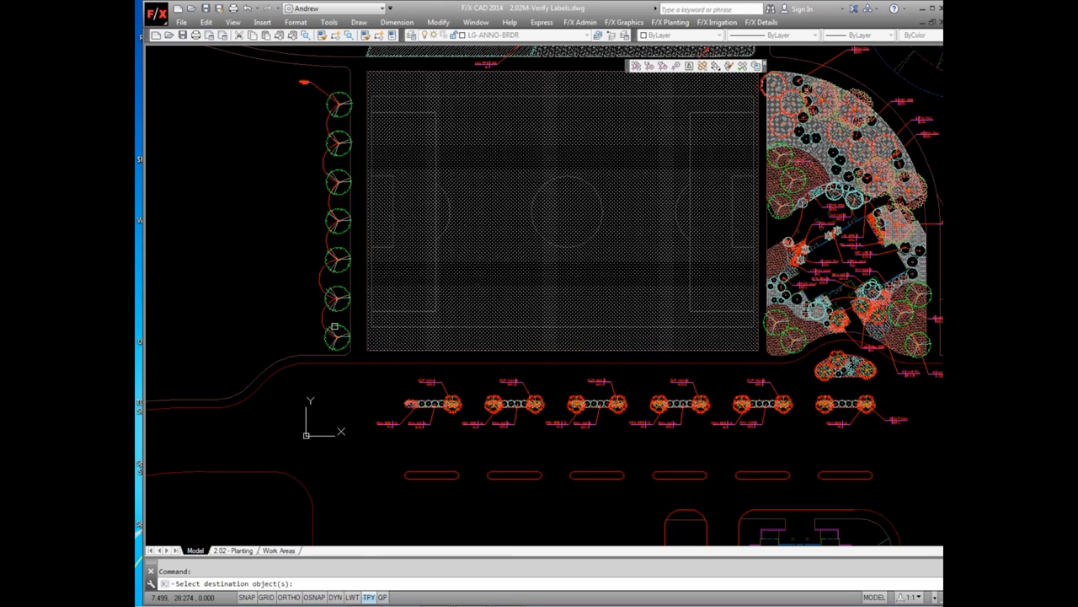
{"action": "left_click", "coordinate": [335, 326]}
Try to match the remaining trees in the row by selecting them together with a window
{"action": "left_click", "coordinate": [291, 74]}
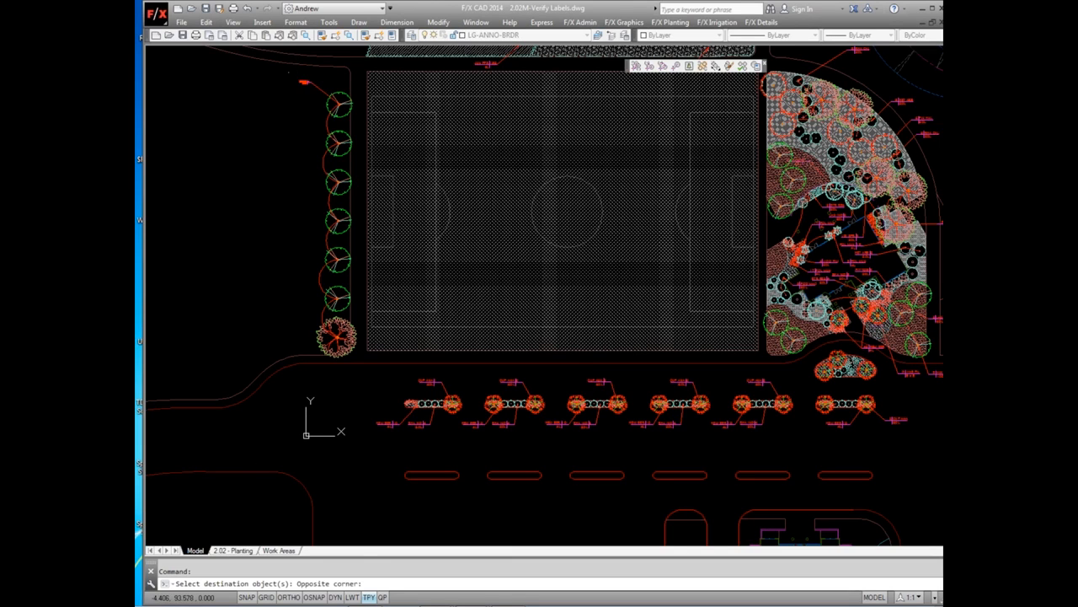
{"action": "left_click", "coordinate": [361, 357]}
{"action": "key", "text": "Return"}
{"action": "key", "text": "Return"}
{"action": "left_click", "coordinate": [728, 67]}
{"action": "left_click", "coordinate": [337, 321]}
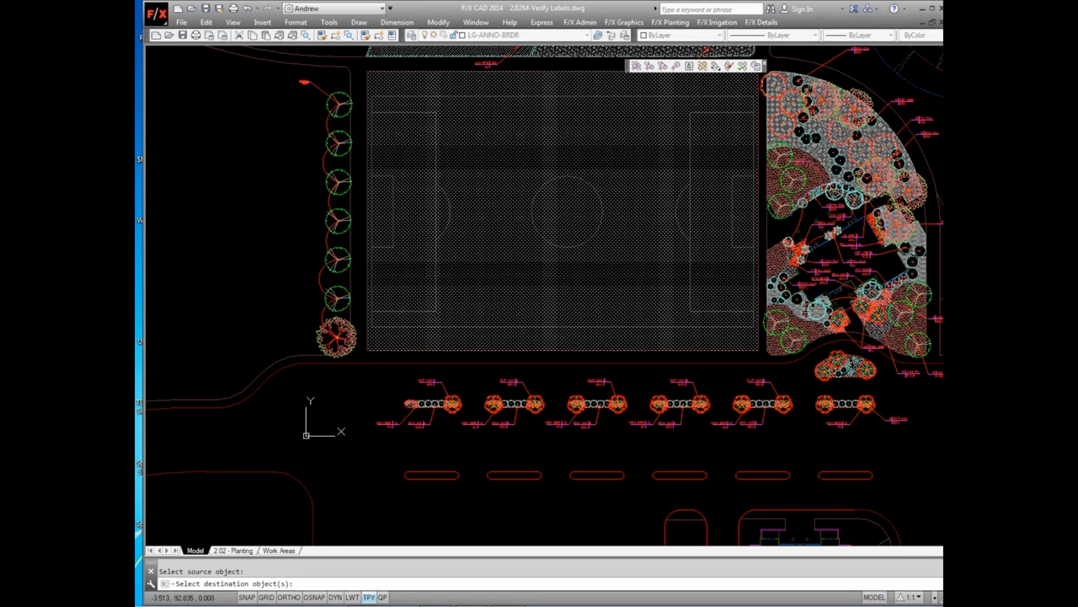
{"action": "key", "text": "Return"}
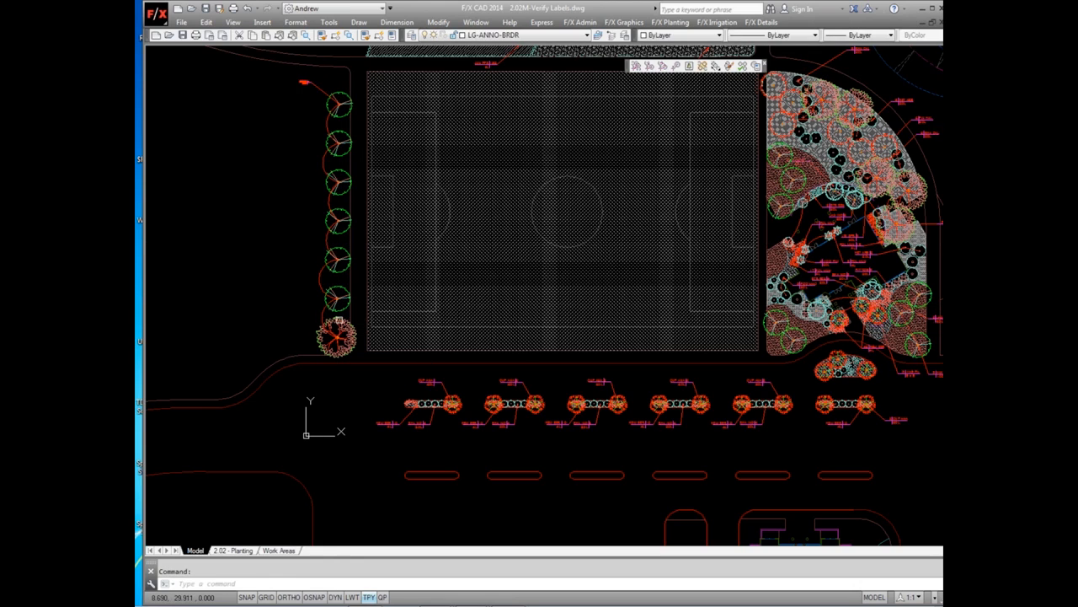
Match the six remaining trees in the row to the southernmost tree, selecting them together as destinations
{"action": "key", "text": "Return"}
{"action": "left_click", "coordinate": [338, 321]}
{"action": "left_click", "coordinate": [338, 312]}
{"action": "left_click", "coordinate": [293, 75]}
{"action": "left_click", "coordinate": [362, 312]}
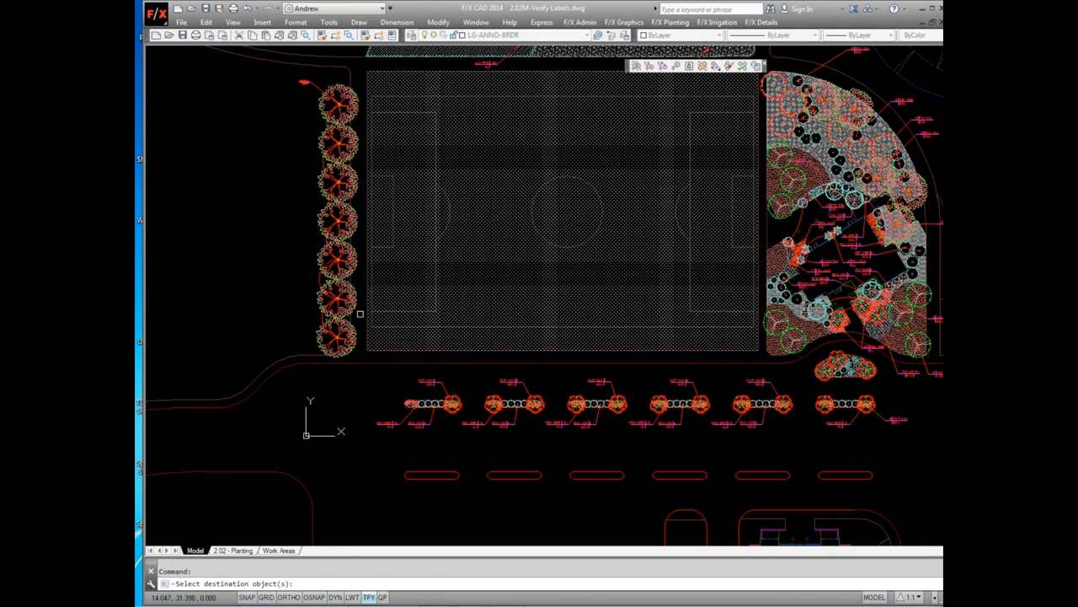
{"action": "key", "text": "Return"}
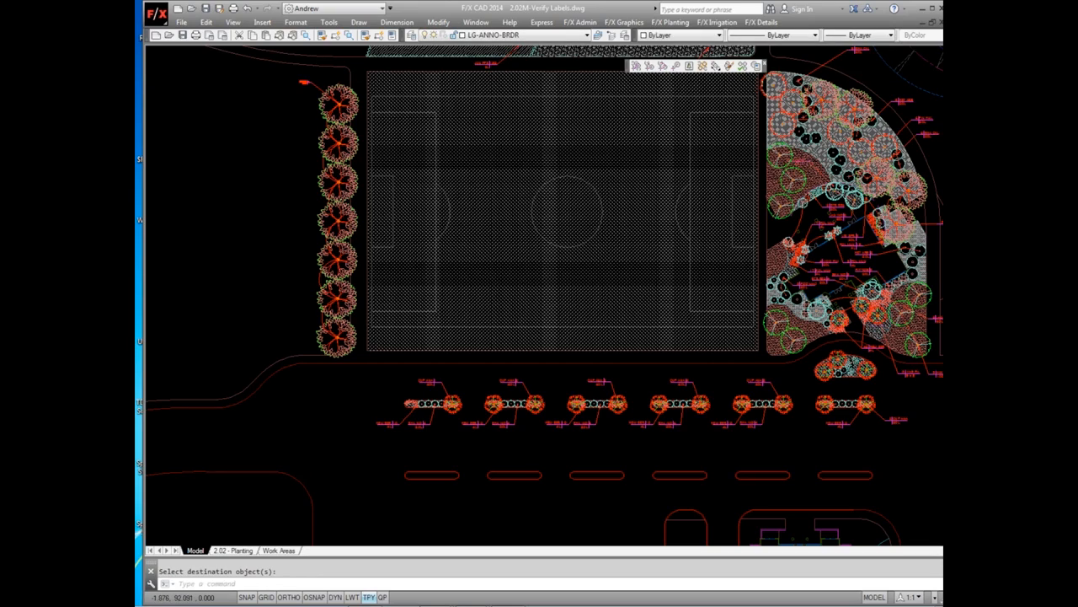
Examine the tree row's group label for its plant code, count and container size, and compare it with the swapped trees
{"action": "scroll", "coordinate": [303, 82], "scroll_direction": "up", "scroll_amount": 5}
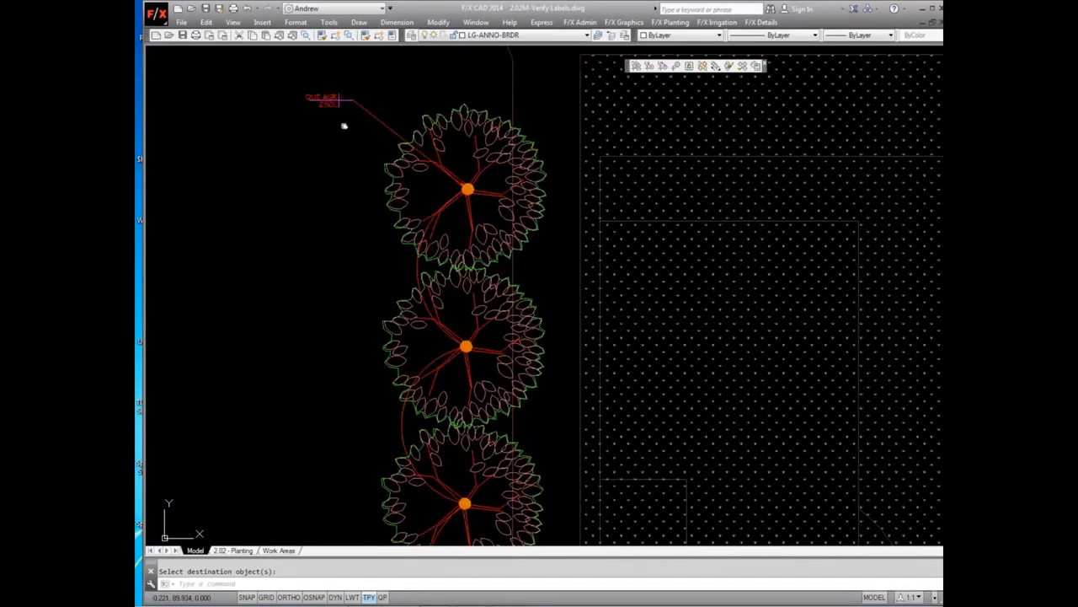
{"action": "middle_click_drag", "start_coordinate": [344, 125], "coordinate": [388, 150]}
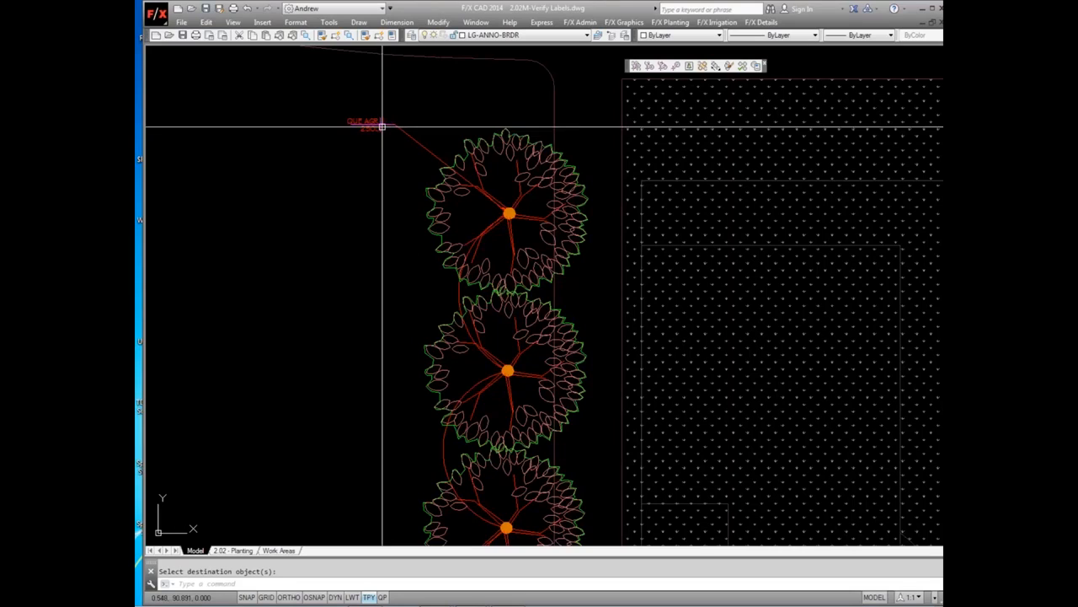
{"action": "scroll", "coordinate": [382, 126], "scroll_direction": "up", "scroll_amount": 4}
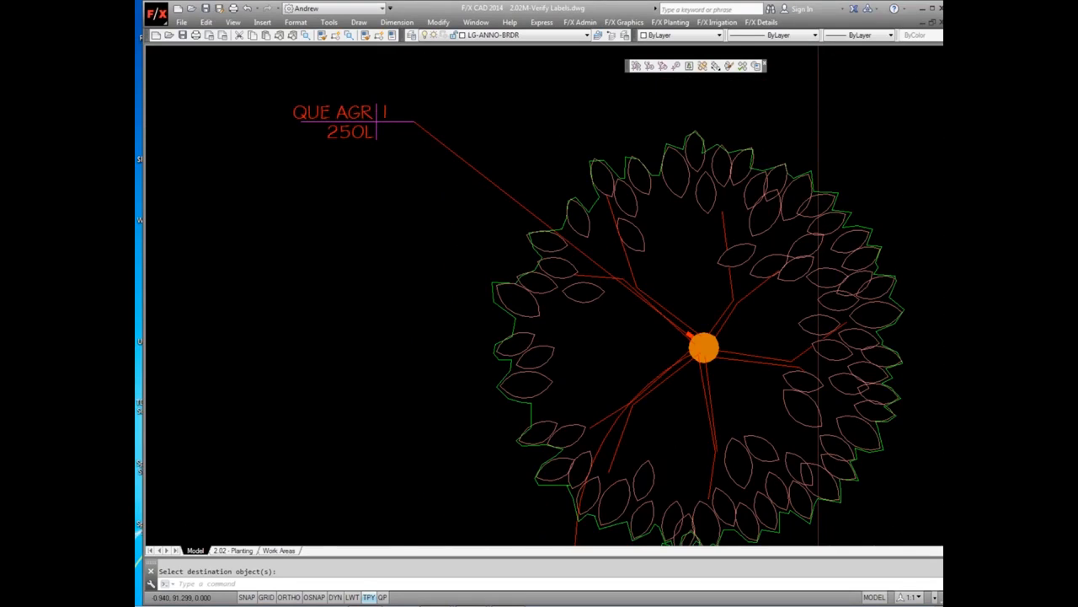
{"action": "scroll", "coordinate": [320, 112], "scroll_direction": "down", "scroll_amount": 3}
{"action": "scroll", "coordinate": [321, 112], "scroll_direction": "down", "scroll_amount": 2}
{"action": "scroll", "coordinate": [321, 112], "scroll_direction": "up", "scroll_amount": 1}
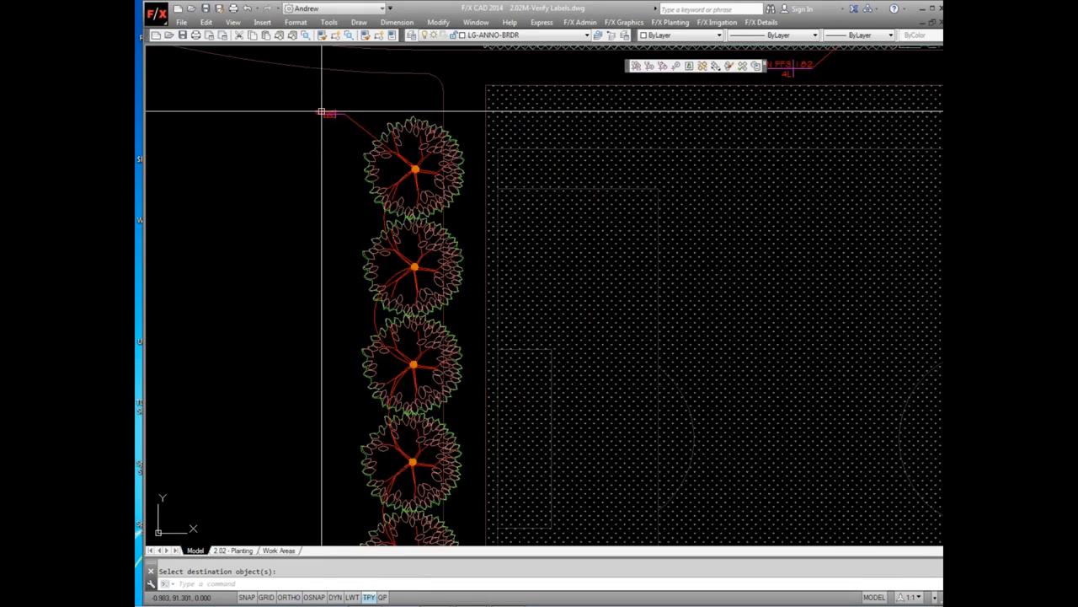
{"action": "scroll", "coordinate": [322, 111], "scroll_direction": "down", "scroll_amount": 1}
{"action": "middle_click_drag", "start_coordinate": [271, 303], "coordinate": [308, 214]}
{"action": "scroll", "coordinate": [318, 236], "scroll_direction": "down", "scroll_amount": 1}
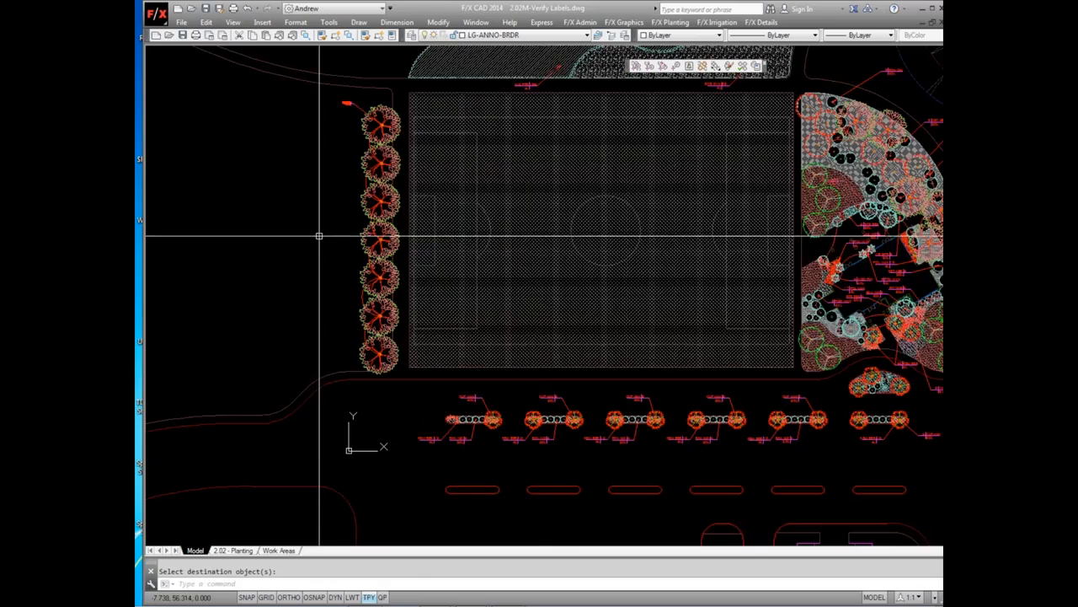
{"action": "middle_click_drag", "start_coordinate": [376, 309], "coordinate": [350, 251]}
{"action": "middle_click_drag", "start_coordinate": [575, 354], "coordinate": [487, 364]}
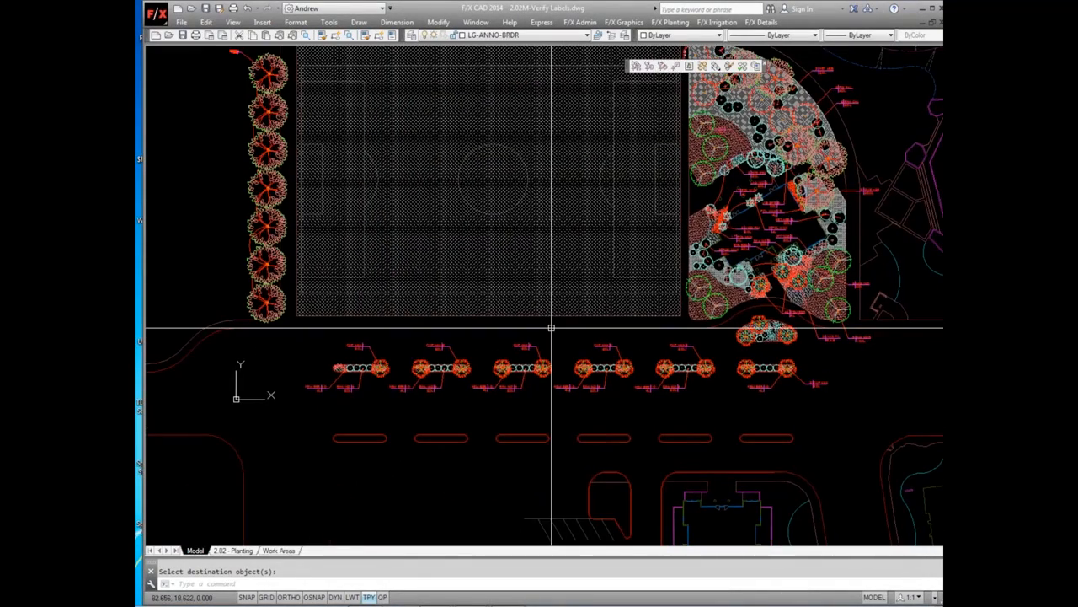
{"action": "middle_click_drag", "start_coordinate": [617, 274], "coordinate": [520, 329]}
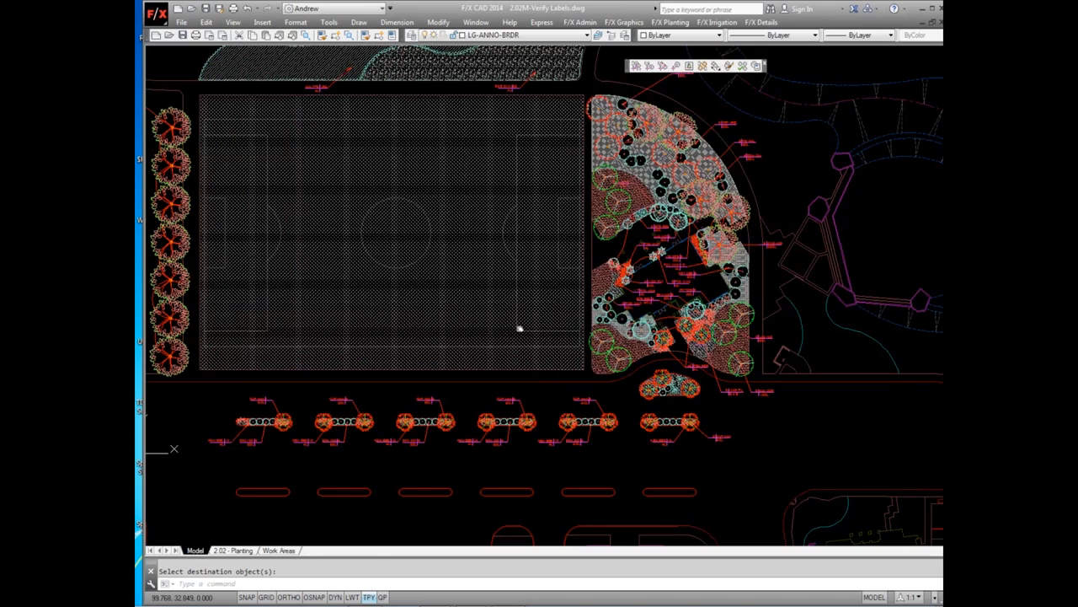
{"action": "mouse_move", "coordinate": [666, 258]}
{"action": "middle_mouse_down"}
{"action": "mouse_move", "coordinate": [722, 240]}
{"action": "mouse_move", "coordinate": [693, 247]}
{"action": "middle_mouse_up"}
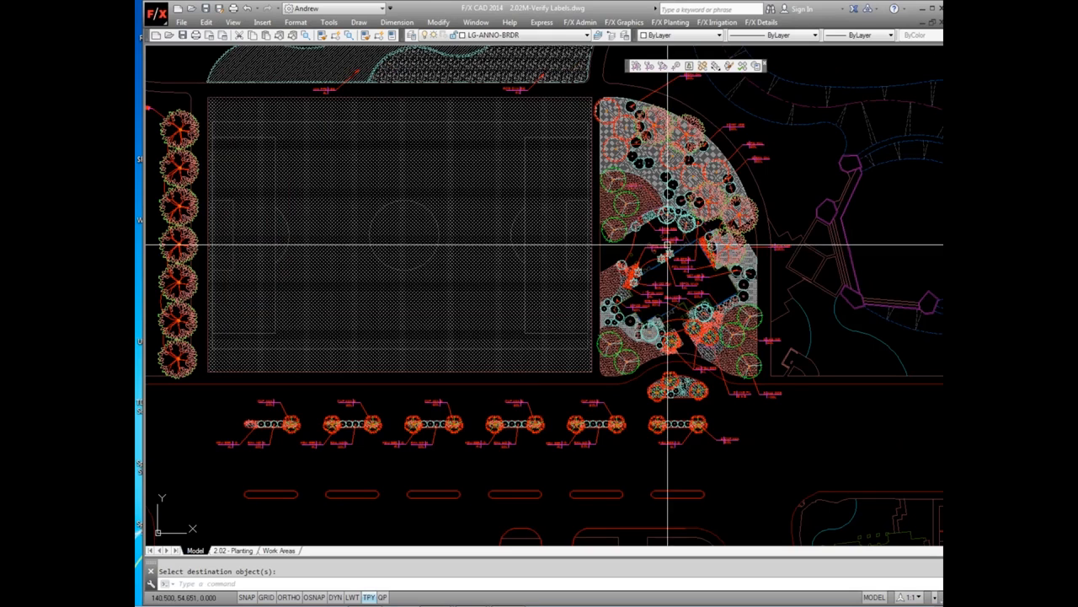
{"action": "middle_click_drag", "start_coordinate": [511, 265], "coordinate": [530, 253]}
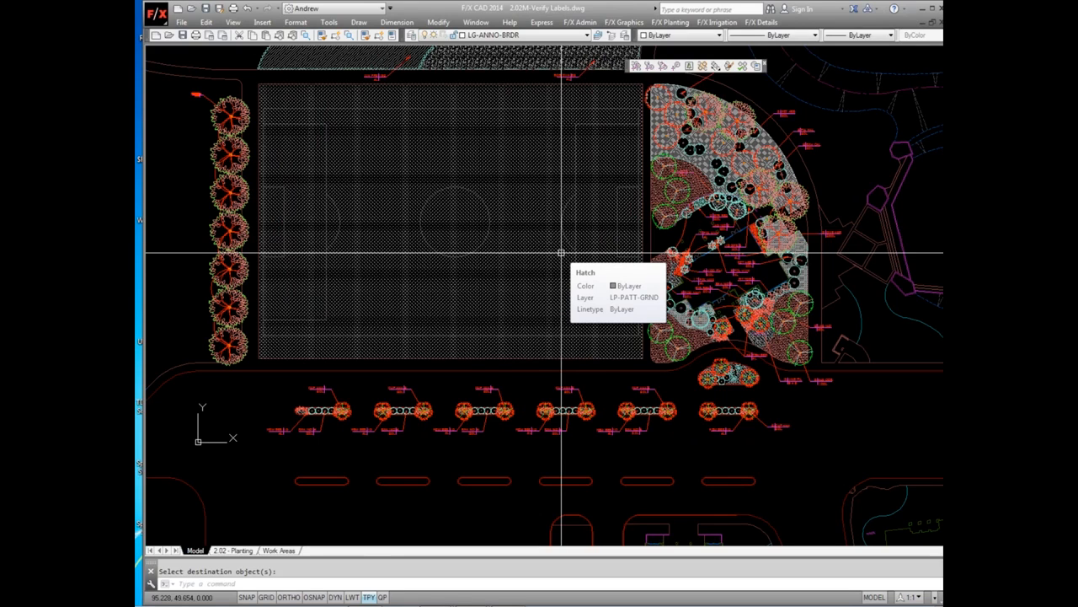
{"action": "left_click", "coordinate": [455, 221]}
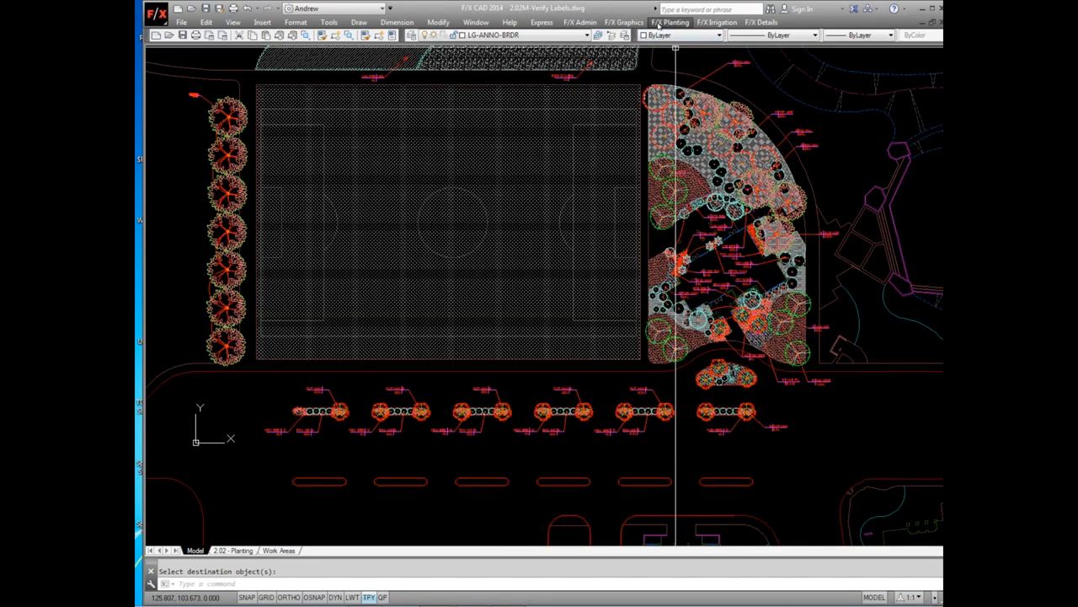
Define a rectangular work area named Soccer enclosing the sports field and the row of trees along its west side
{"action": "left_click", "coordinate": [574, 23]}
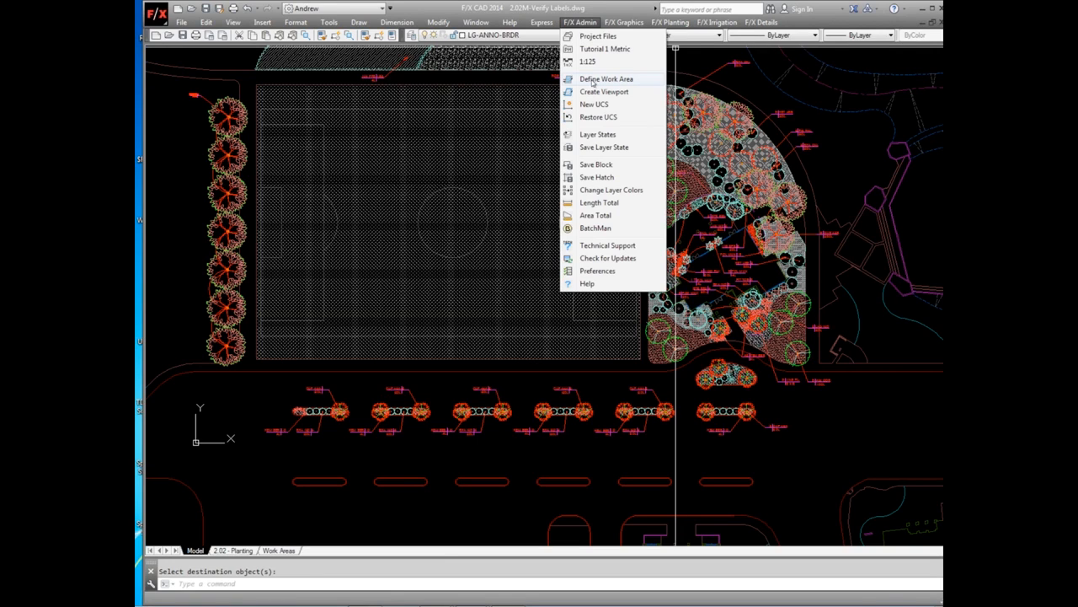
{"action": "left_click", "coordinate": [594, 81]}
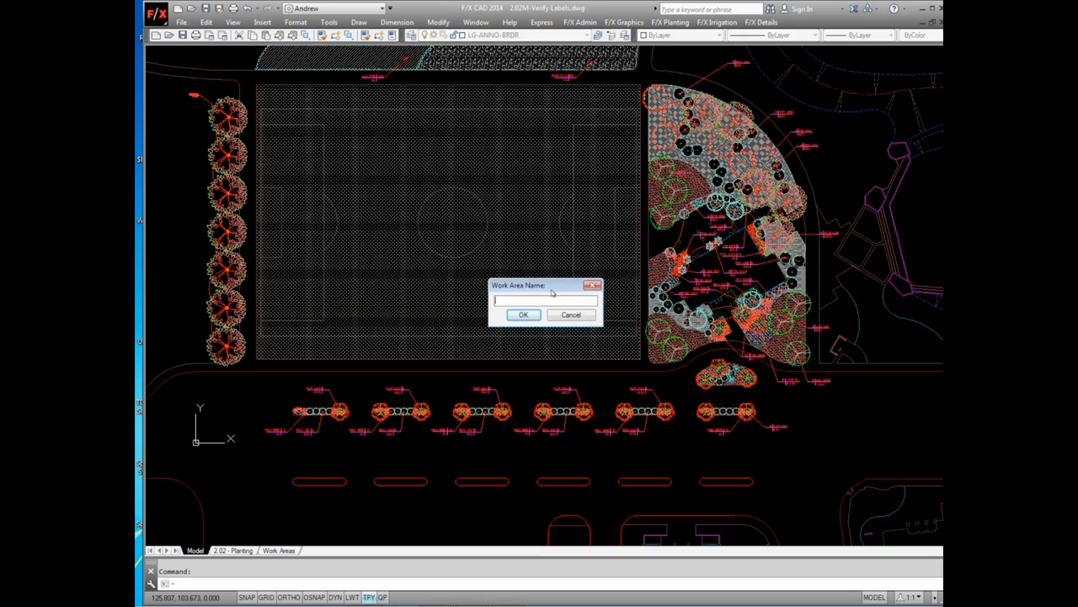
{"action": "left_click_drag", "start_coordinate": [552, 292], "coordinate": [764, 227]}
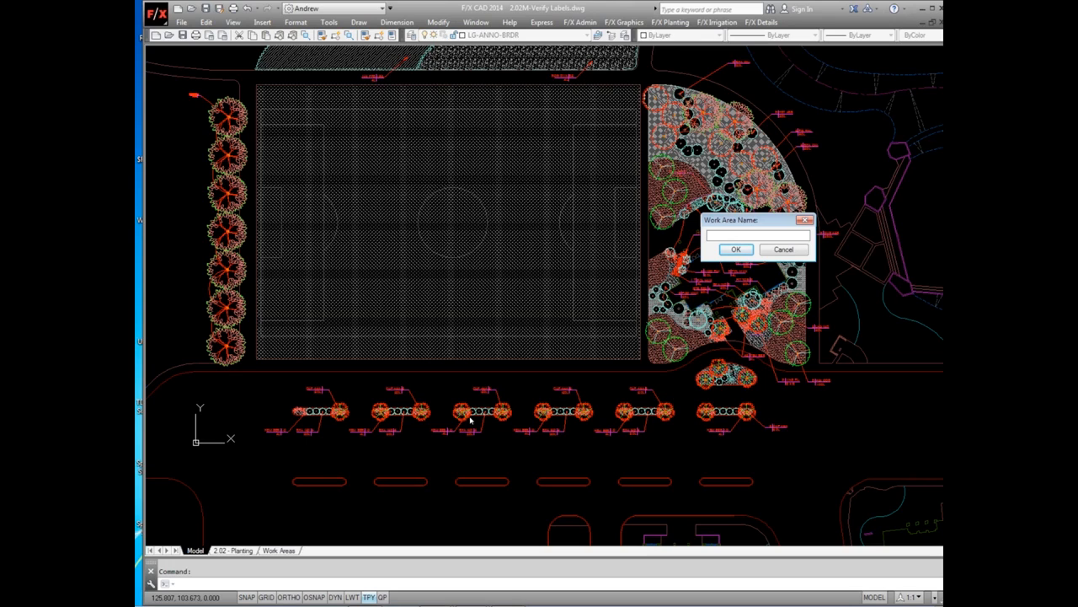
{"action": "left_click_drag", "start_coordinate": [746, 221], "coordinate": [727, 223]}
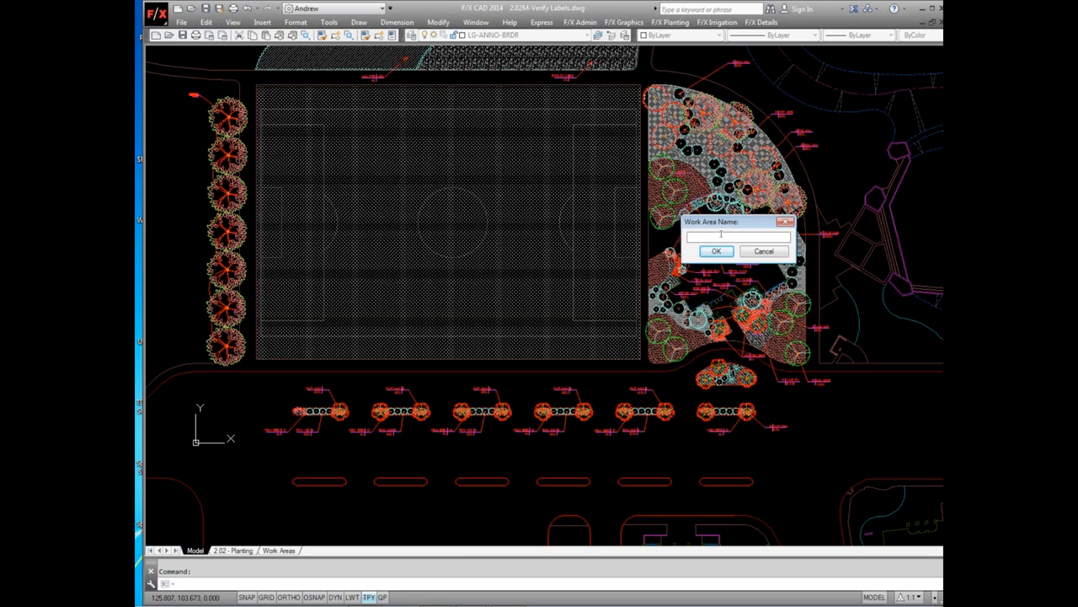
{"action": "type", "text": "Soccer"}
{"action": "left_click", "coordinate": [716, 251]}
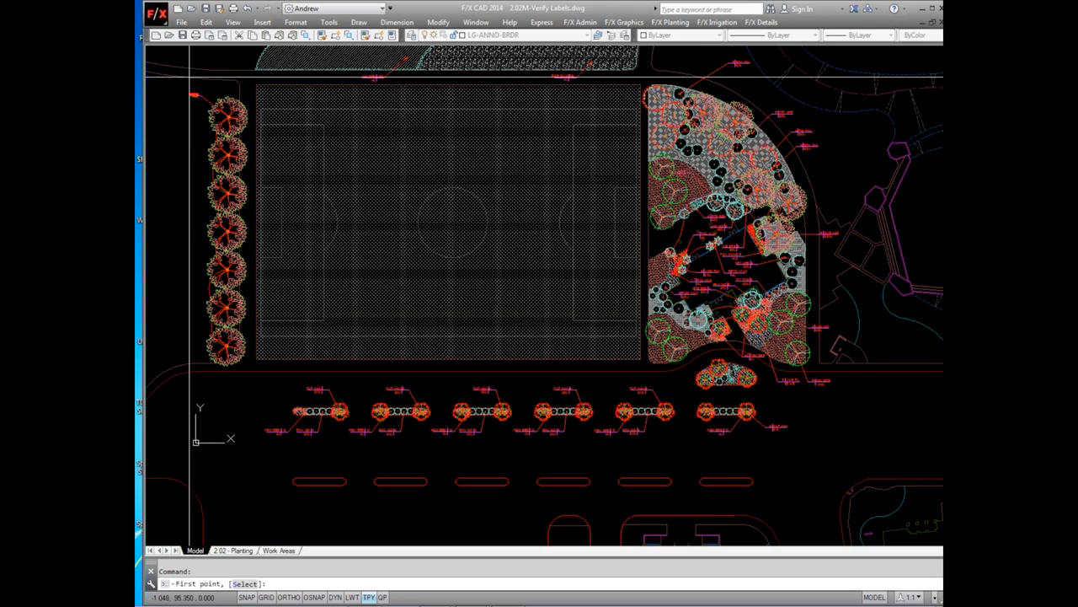
{"action": "left_click", "coordinate": [184, 75]}
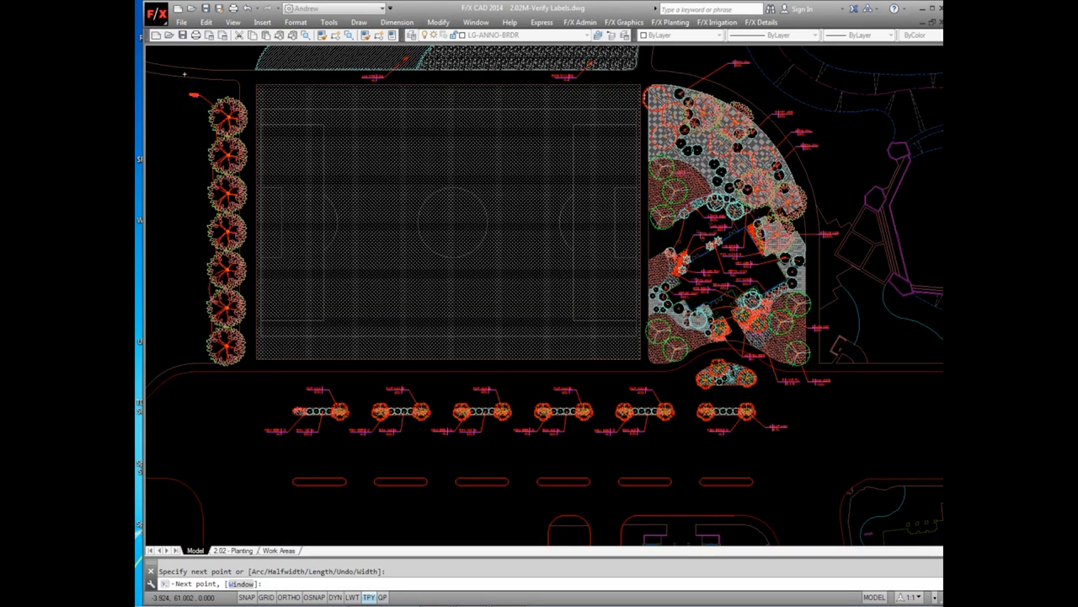
{"action": "scroll", "coordinate": [181, 211], "scroll_direction": "down", "scroll_amount": 2}
{"action": "middle_click_drag", "start_coordinate": [180, 211], "coordinate": [244, 243]}
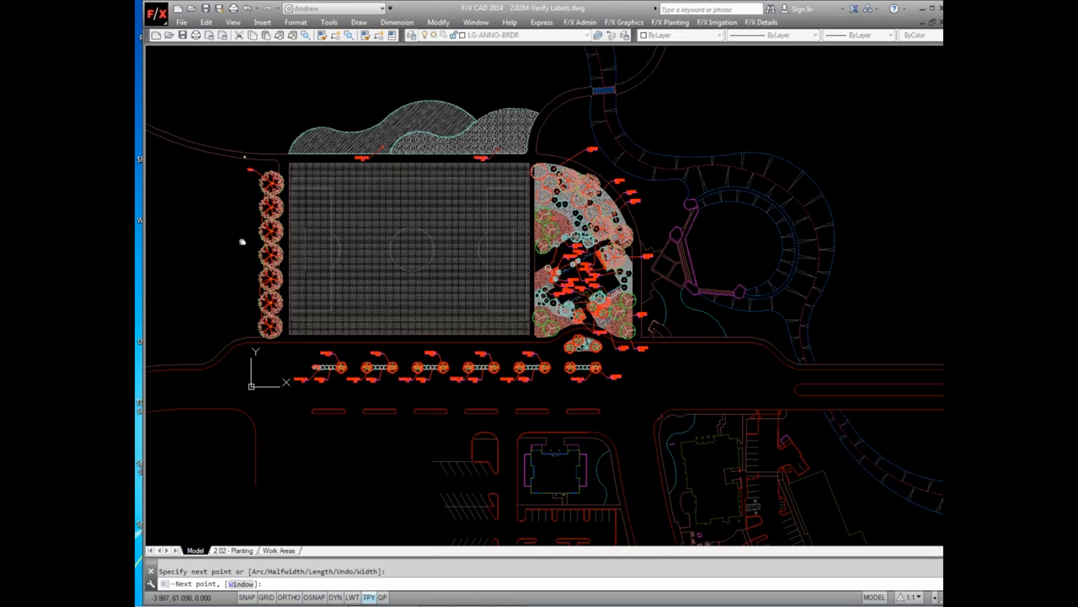
{"action": "key", "text": "Return"}
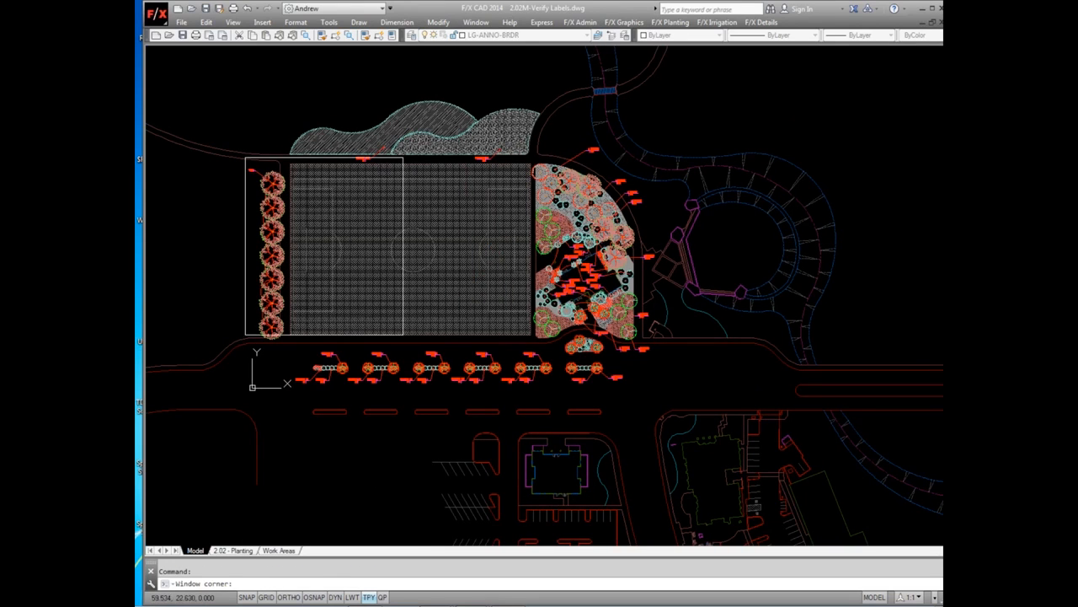
{"action": "left_click", "coordinate": [533, 346]}
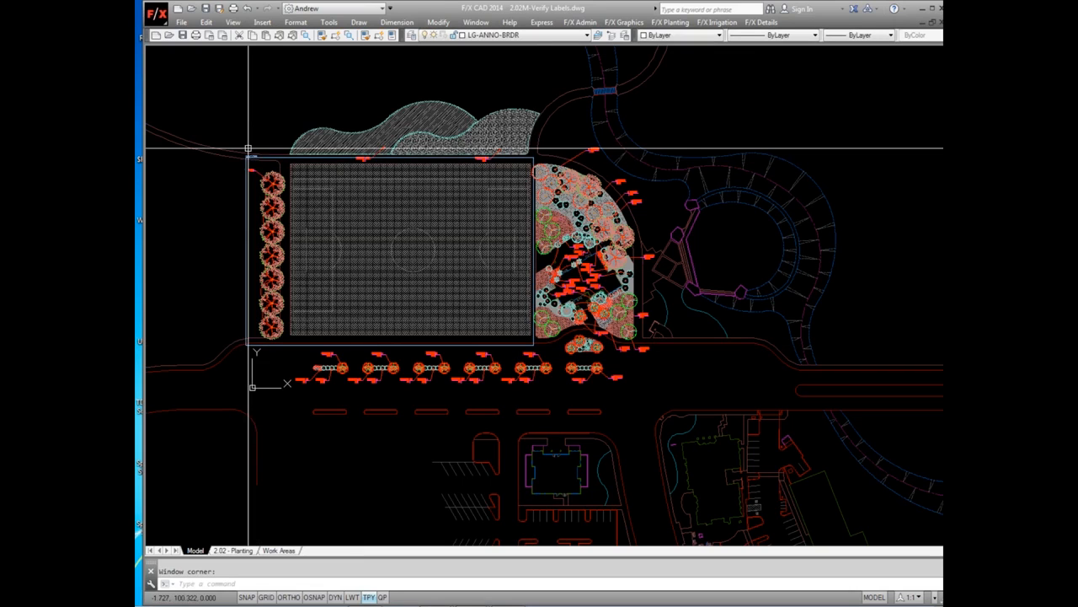
Examine the Soccer work area's boundary and its name label, selecting each one separately
{"action": "scroll", "coordinate": [249, 154], "scroll_direction": "up", "scroll_amount": 5}
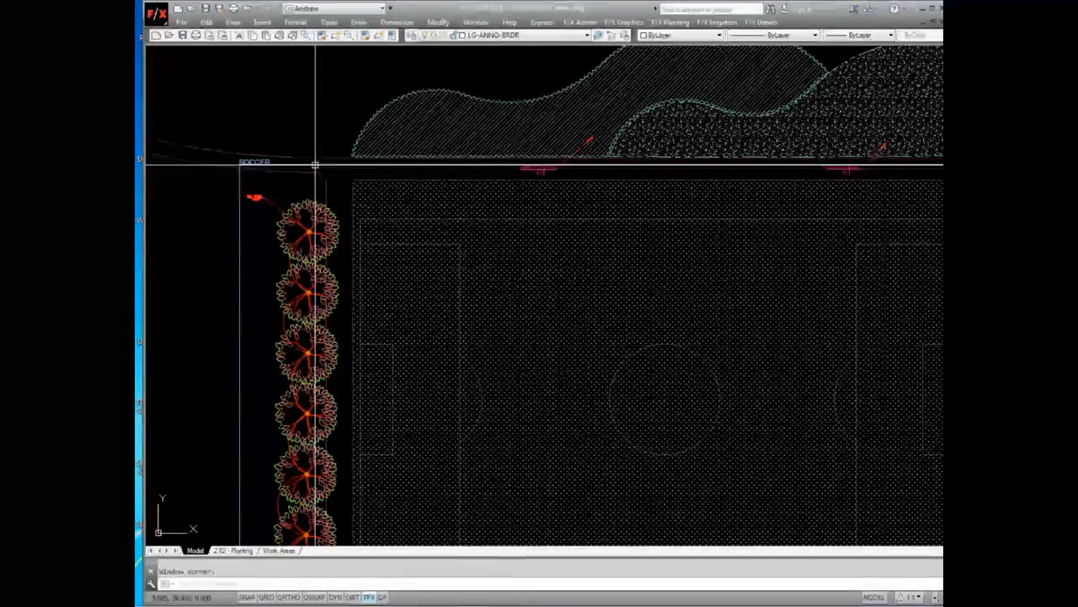
{"action": "left_click", "coordinate": [320, 163]}
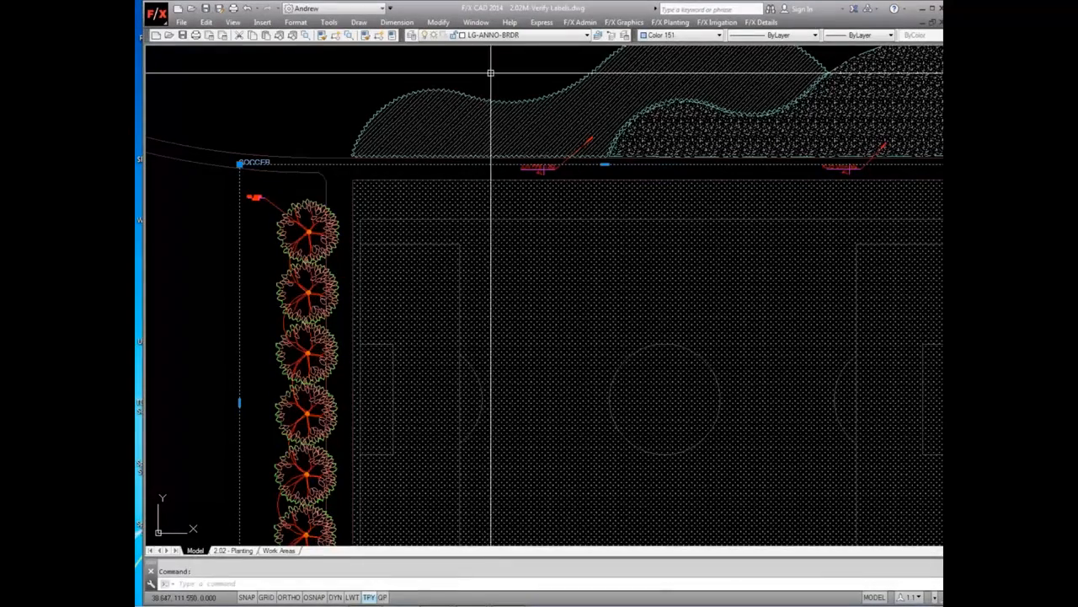
{"action": "key", "text": "Escape"}
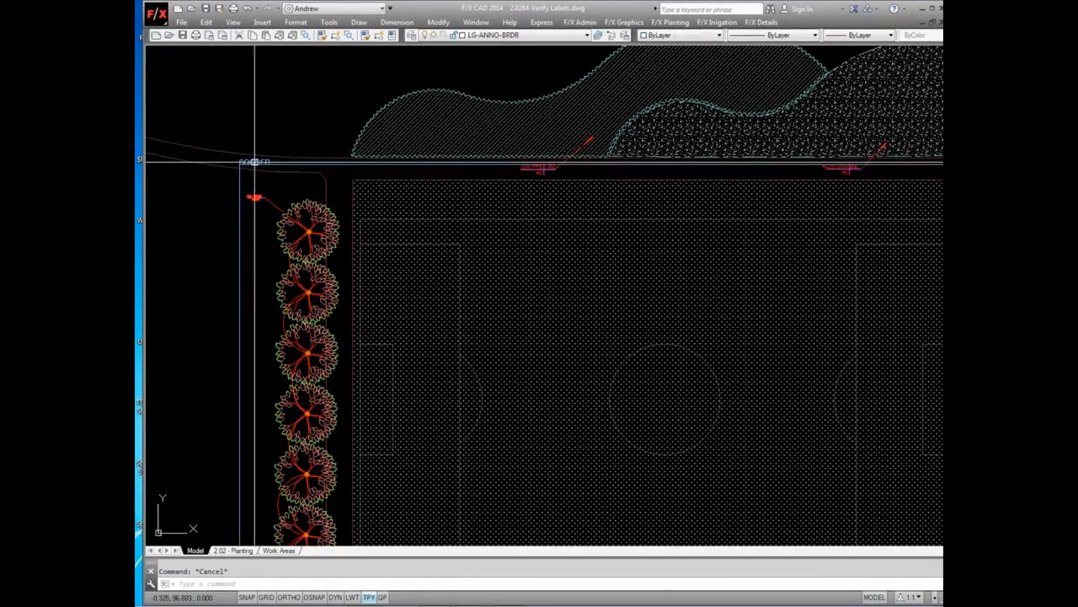
{"action": "scroll", "coordinate": [248, 160], "scroll_direction": "up", "scroll_amount": 4}
{"action": "left_click", "coordinate": [252, 160]}
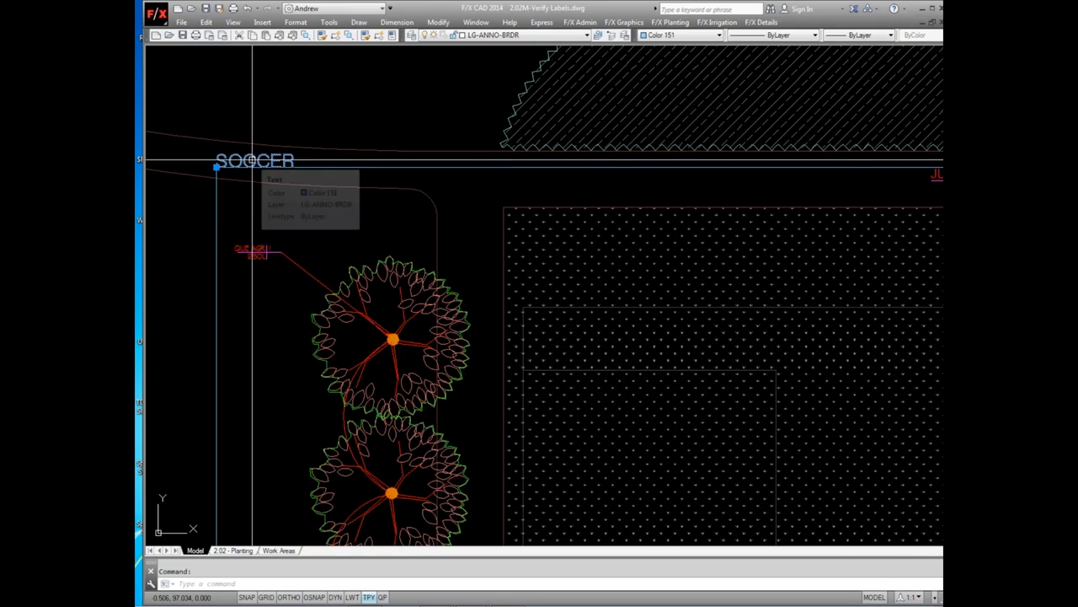
{"action": "scroll", "coordinate": [252, 161], "scroll_direction": "down", "scroll_amount": 2}
{"action": "key", "text": "Escape"}
{"action": "scroll", "coordinate": [252, 160], "scroll_direction": "down", "scroll_amount": 5}
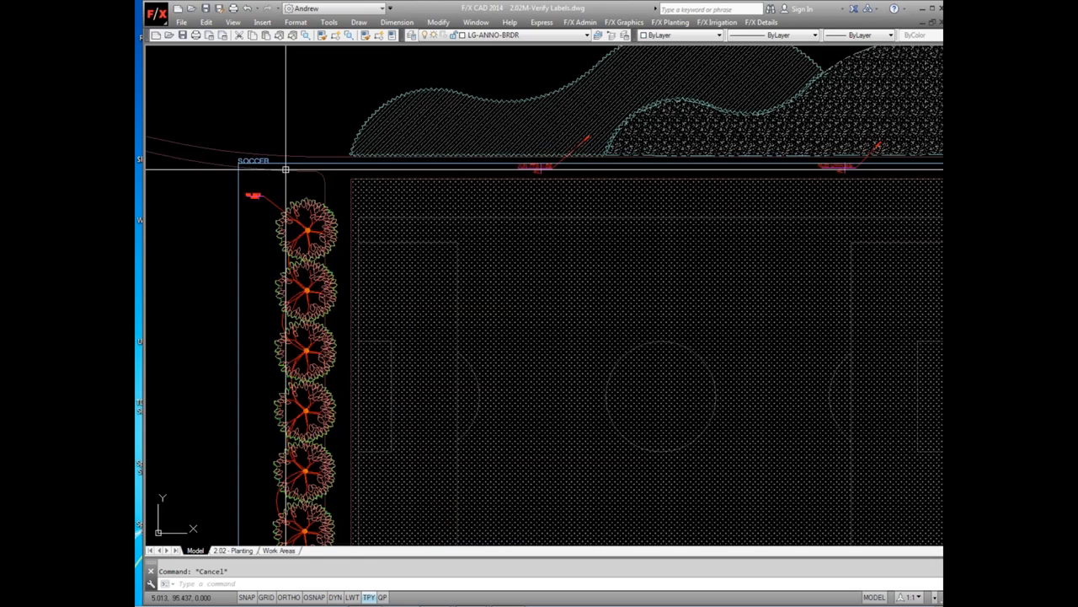
{"action": "middle_click_drag", "start_coordinate": [485, 235], "coordinate": [446, 222]}
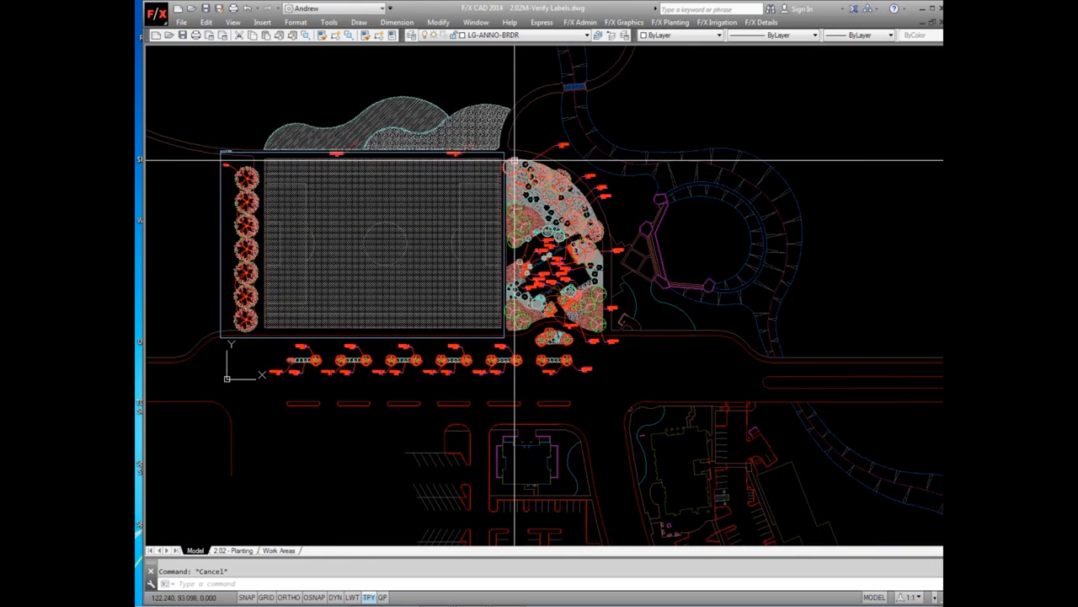
Define a rectangular work area named Community Center enclosing the semicircular planting east of the sports field, and check its name label
{"action": "key", "text": "Return"}
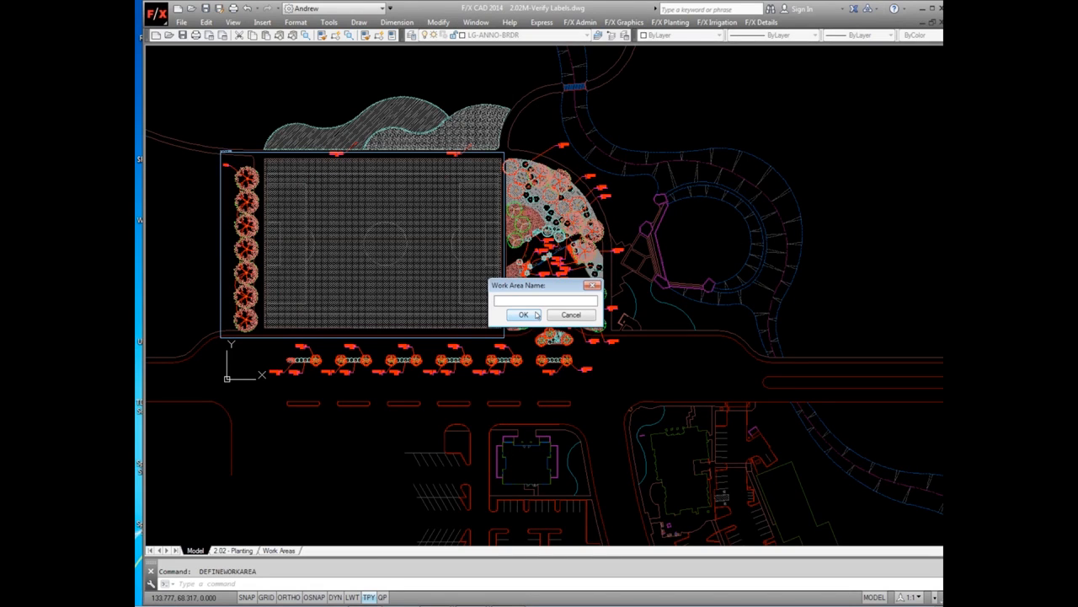
{"action": "type", "text": "Community Center"}
{"action": "left_click", "coordinate": [536, 311]}
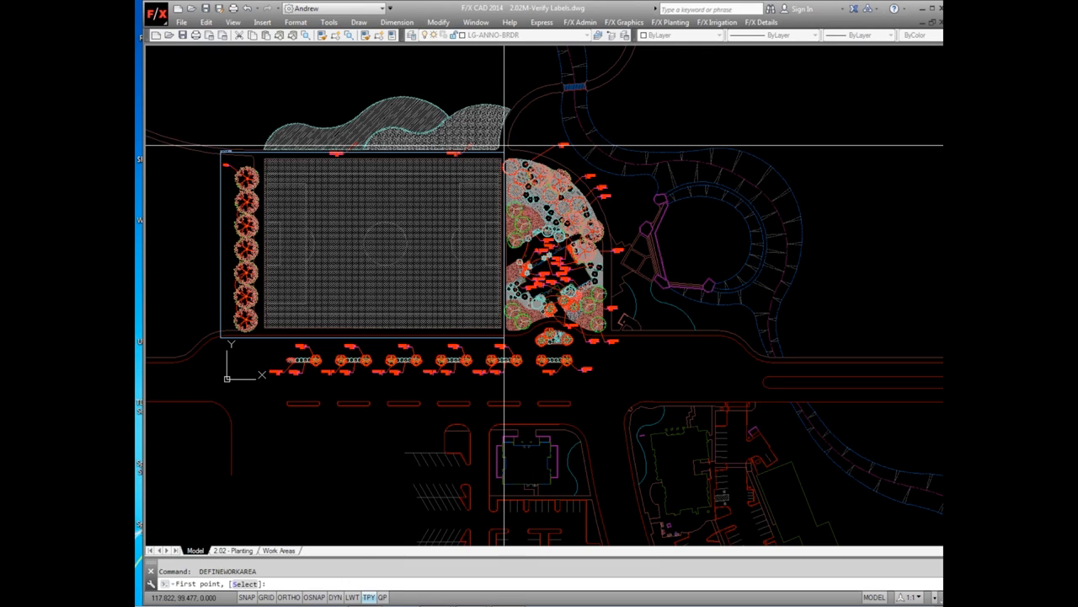
{"action": "left_click", "coordinate": [504, 146]}
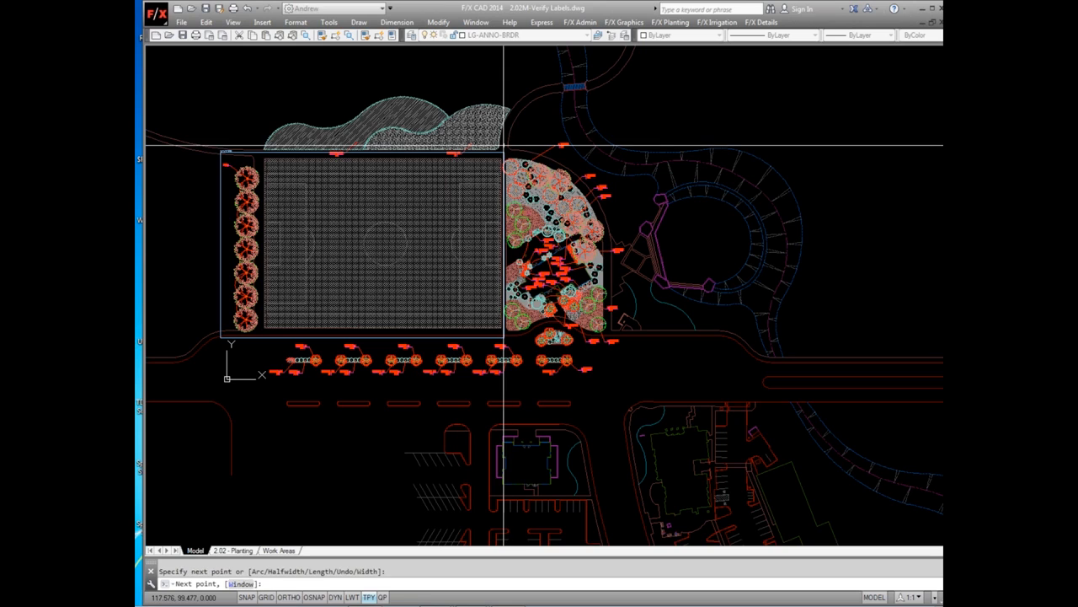
{"action": "key", "text": "Return"}
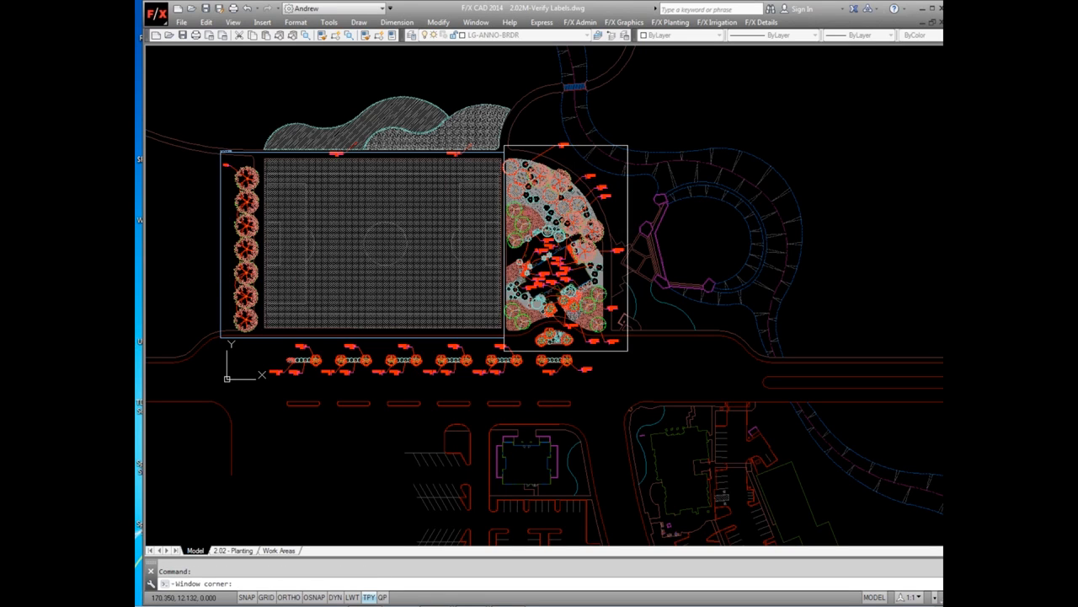
{"action": "left_click", "coordinate": [635, 352]}
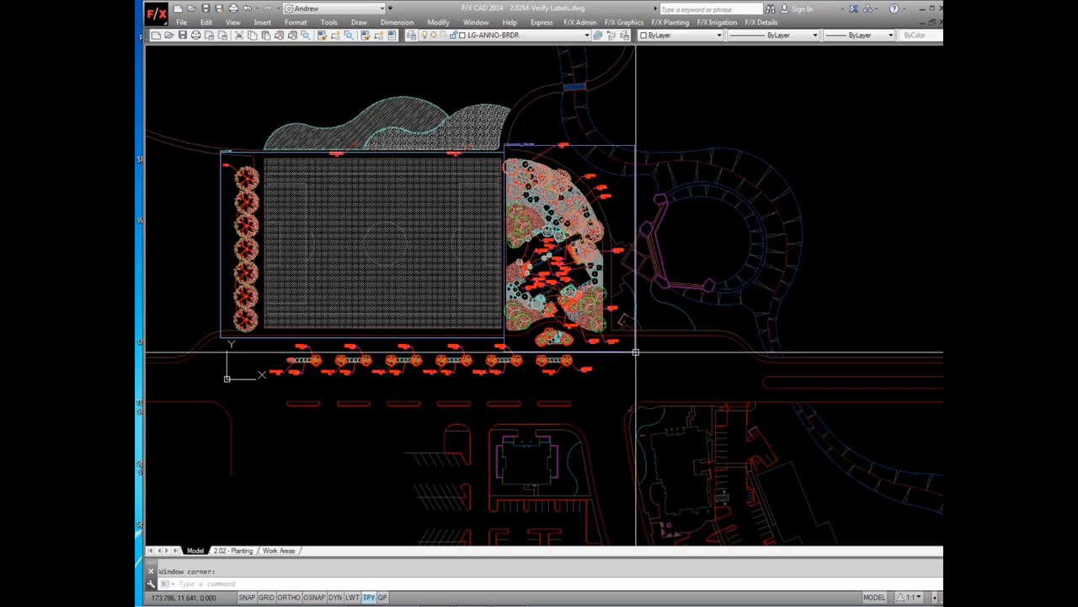
{"action": "scroll", "coordinate": [520, 145], "scroll_direction": "up", "scroll_amount": 2}
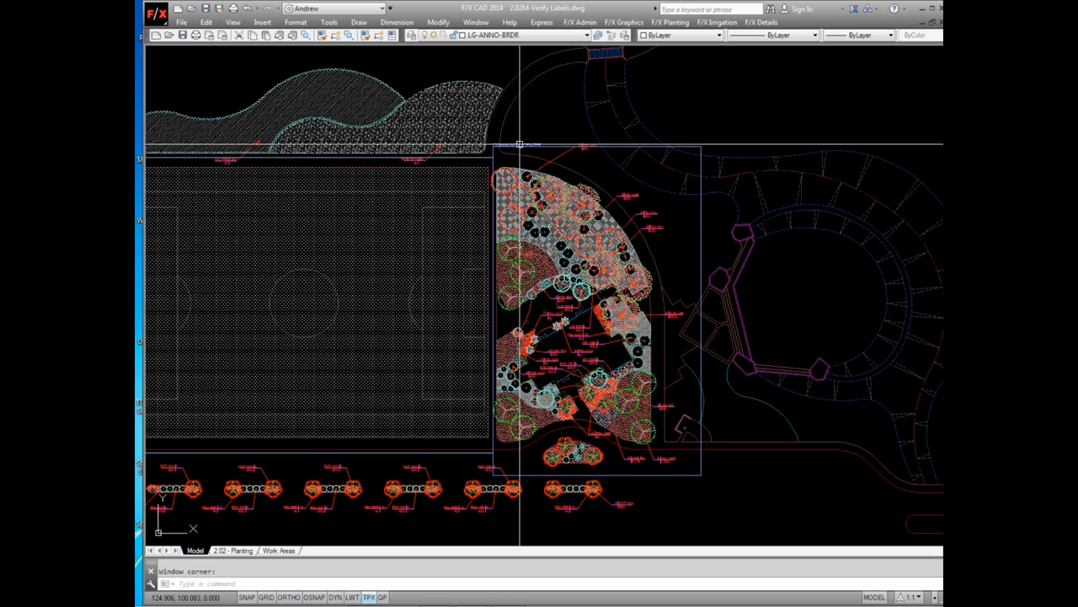
{"action": "scroll", "coordinate": [519, 145], "scroll_direction": "up", "scroll_amount": 4}
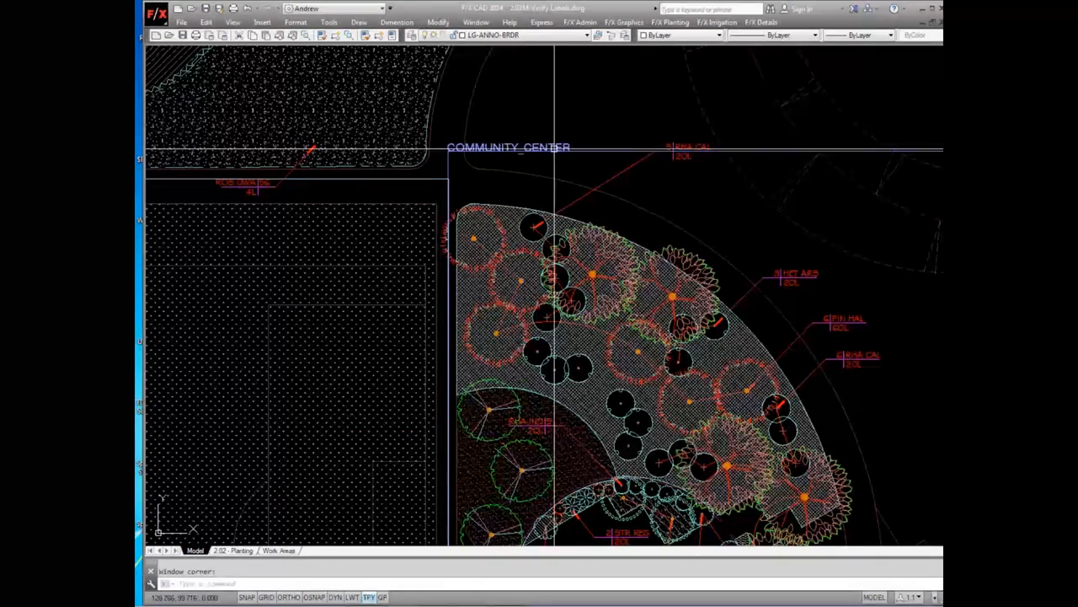
{"action": "key", "text": "Escape"}
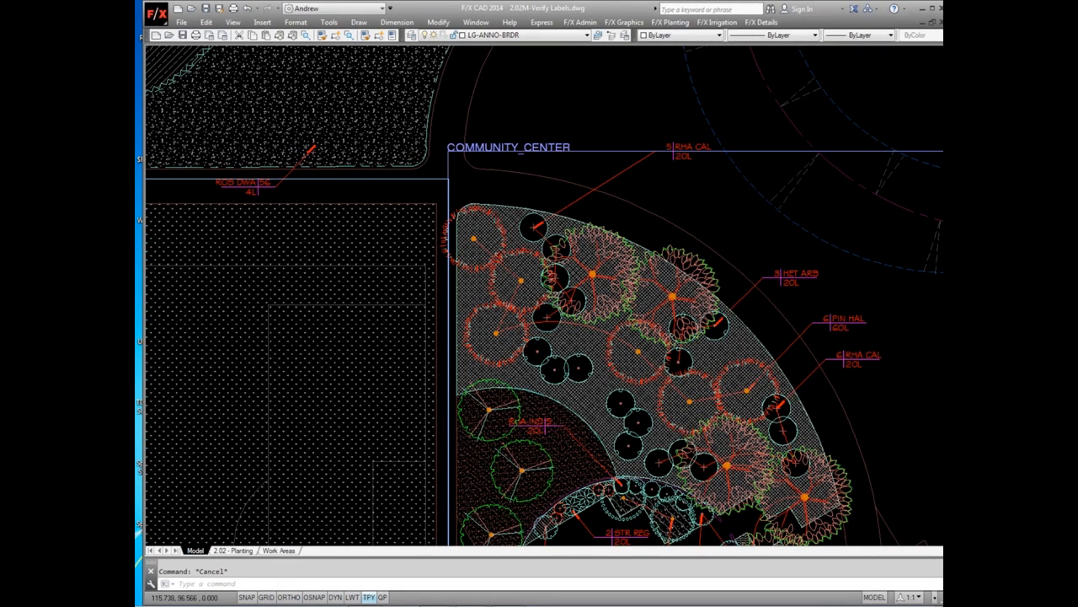
{"action": "scroll", "coordinate": [428, 179], "scroll_direction": "down", "scroll_amount": 2}
{"action": "scroll", "coordinate": [428, 179], "scroll_direction": "down", "scroll_amount": 2}
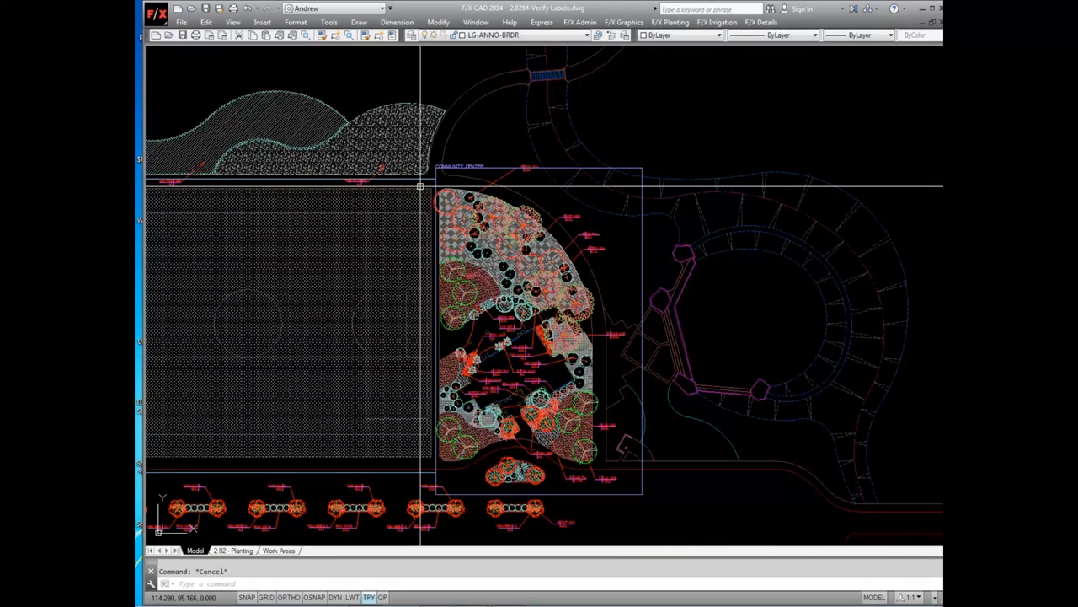
Stretch the southern edge of the Community Center work area slightly north, away from the row of street plantings
{"action": "middle_click_drag", "start_coordinate": [422, 272], "coordinate": [540, 193]}
{"action": "middle_click_drag", "start_coordinate": [527, 395], "coordinate": [599, 322]}
{"action": "left_click", "coordinate": [660, 343]}
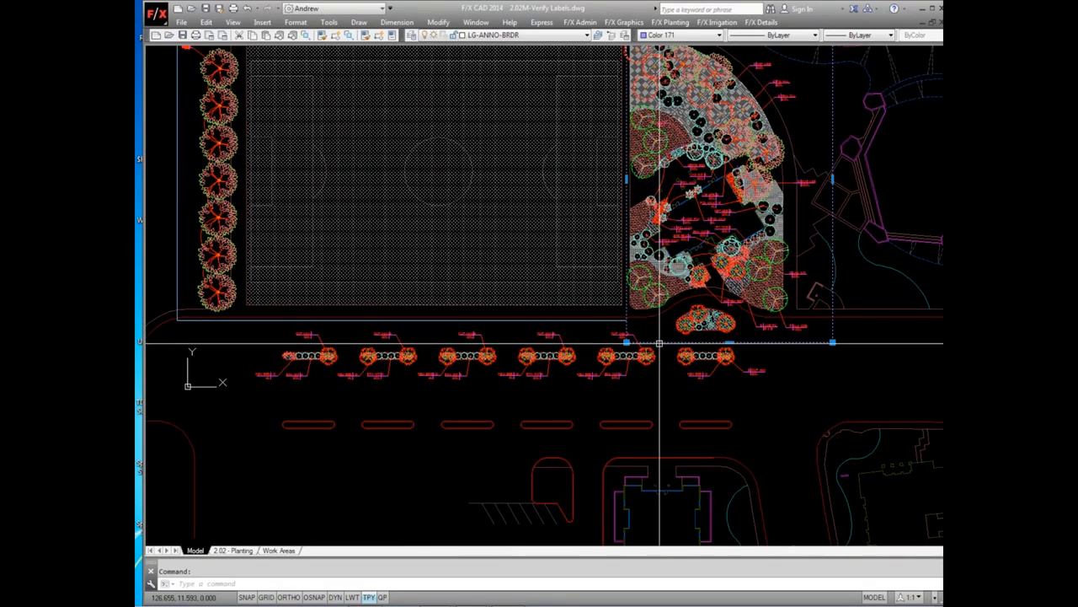
{"action": "left_click", "coordinate": [733, 341]}
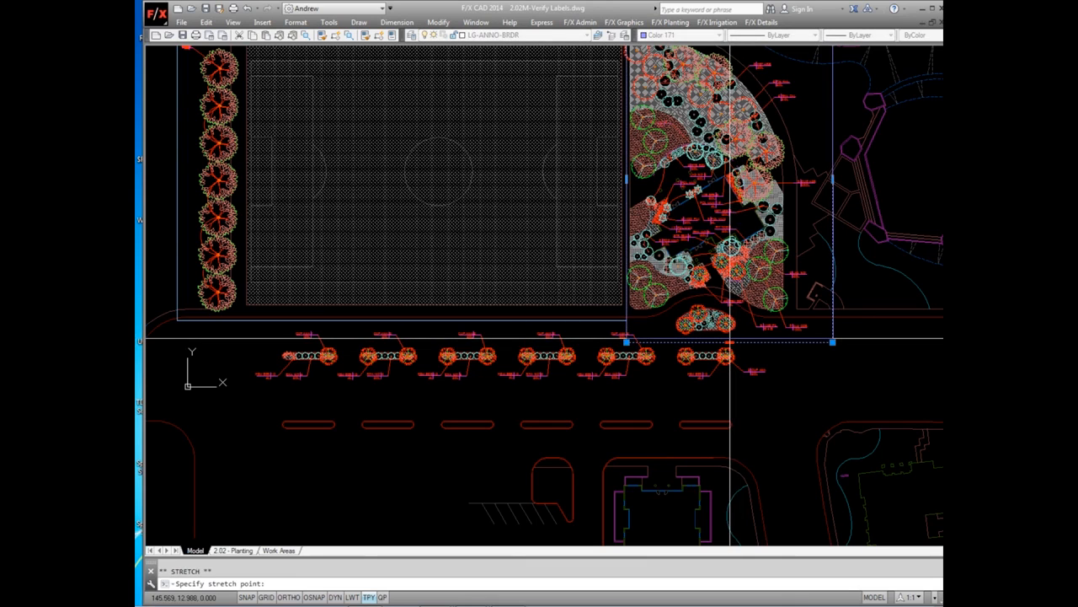
{"action": "key", "text": "Escape"}
{"action": "key", "text": "Escape"}
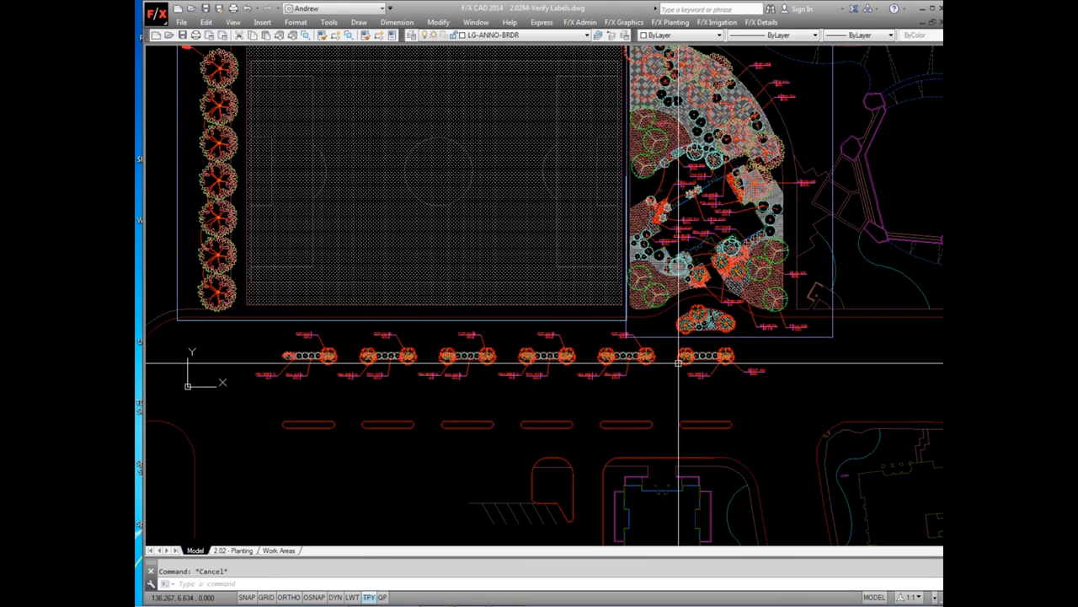
{"action": "middle_click_drag", "start_coordinate": [501, 368], "coordinate": [535, 352]}
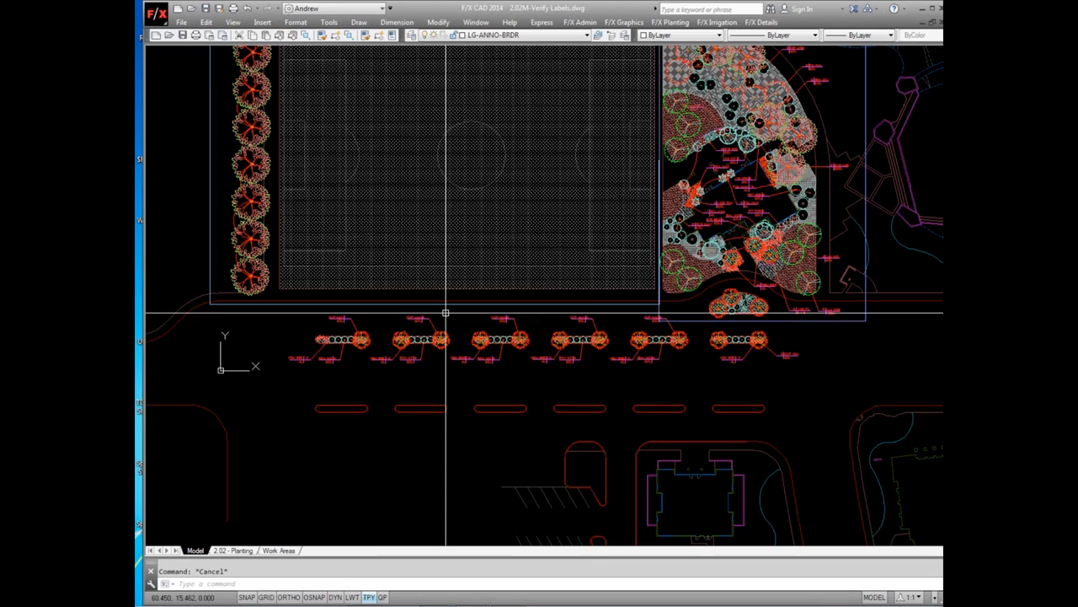
{"action": "left_click", "coordinate": [594, 23]}
{"action": "left_click", "coordinate": [600, 78]}
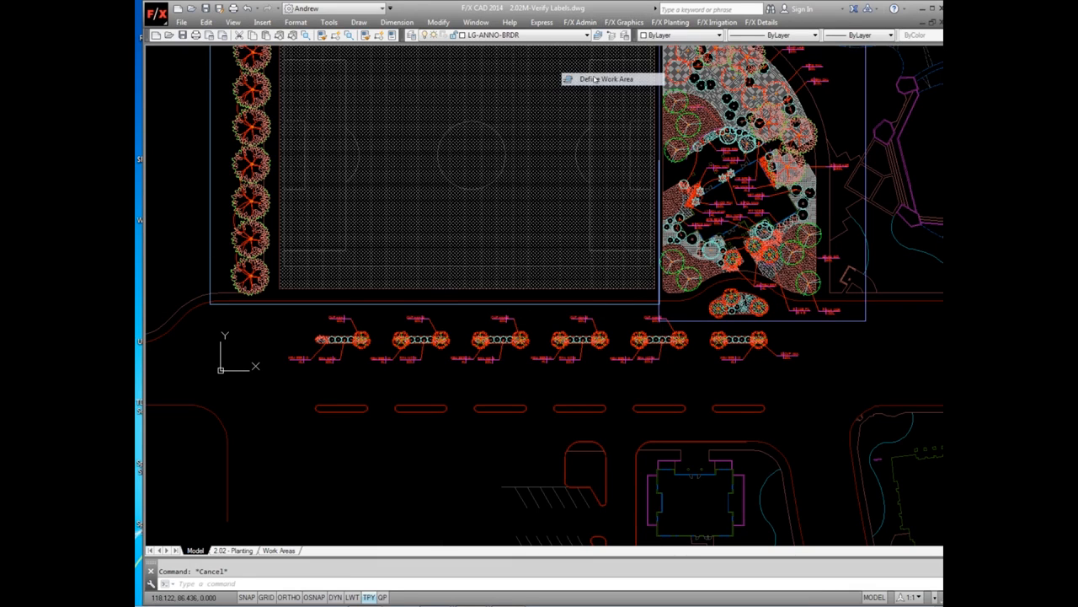
{"action": "type", "text": "Park"}
{"action": "key", "text": "Return"}
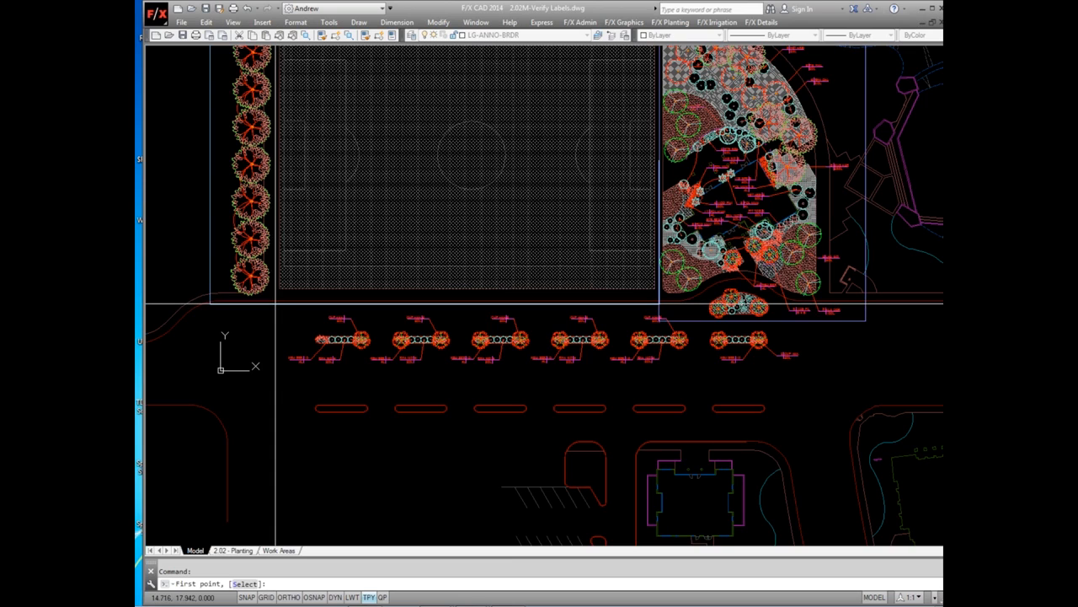
{"action": "left_click", "coordinate": [272, 305]}
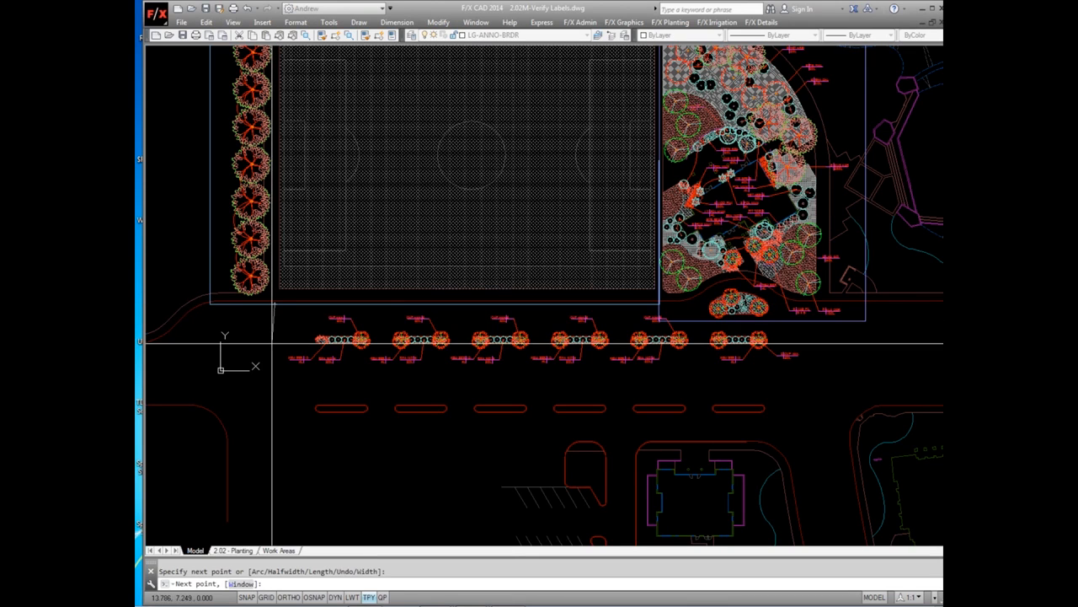
{"action": "key", "text": "F8"}
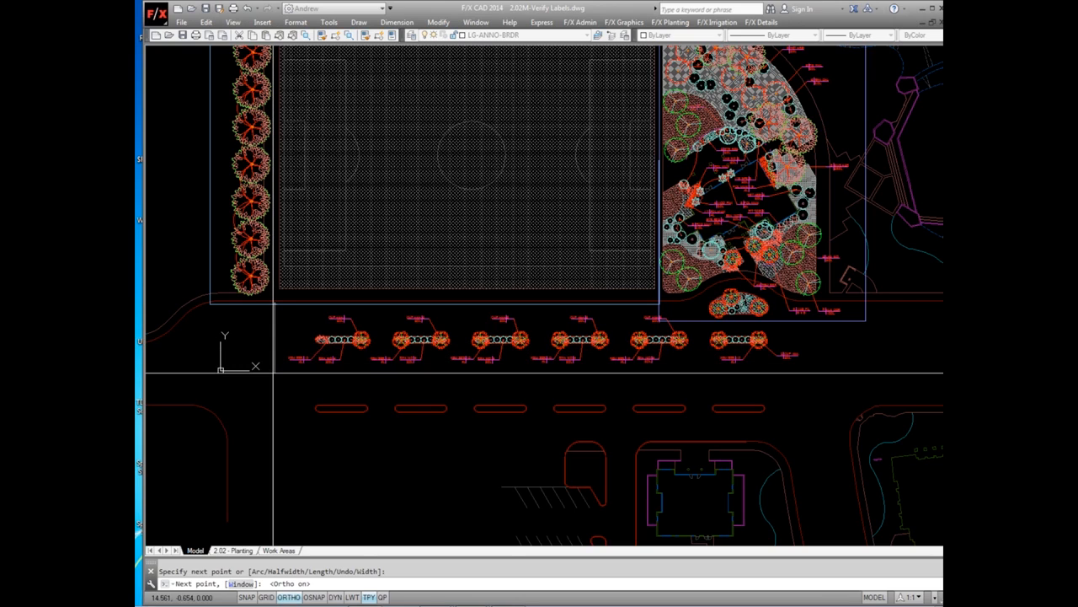
{"action": "left_click", "coordinate": [274, 372]}
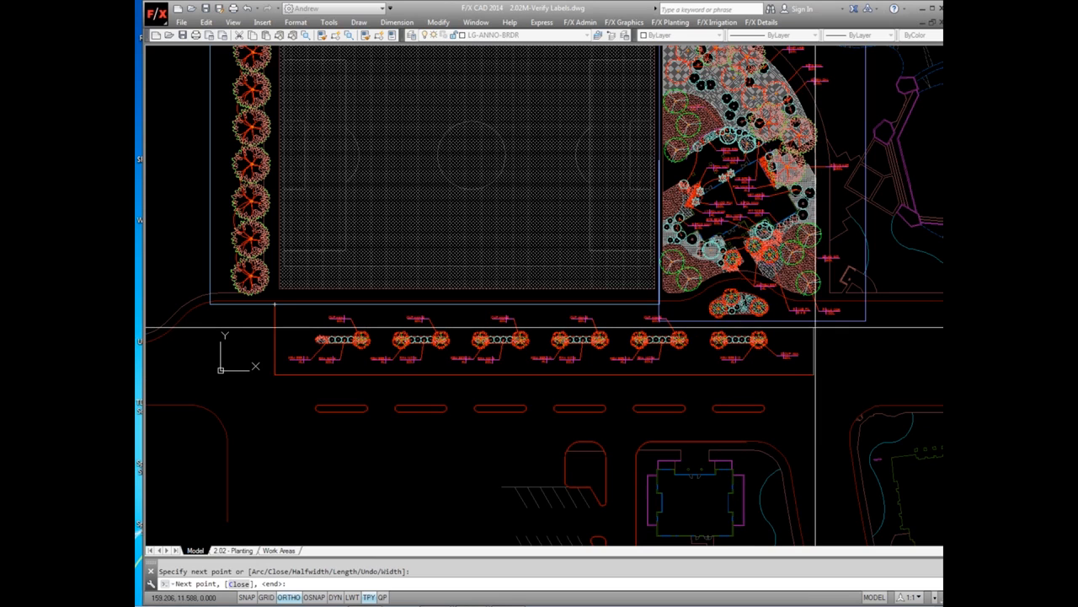
{"action": "key", "text": "Escape"}
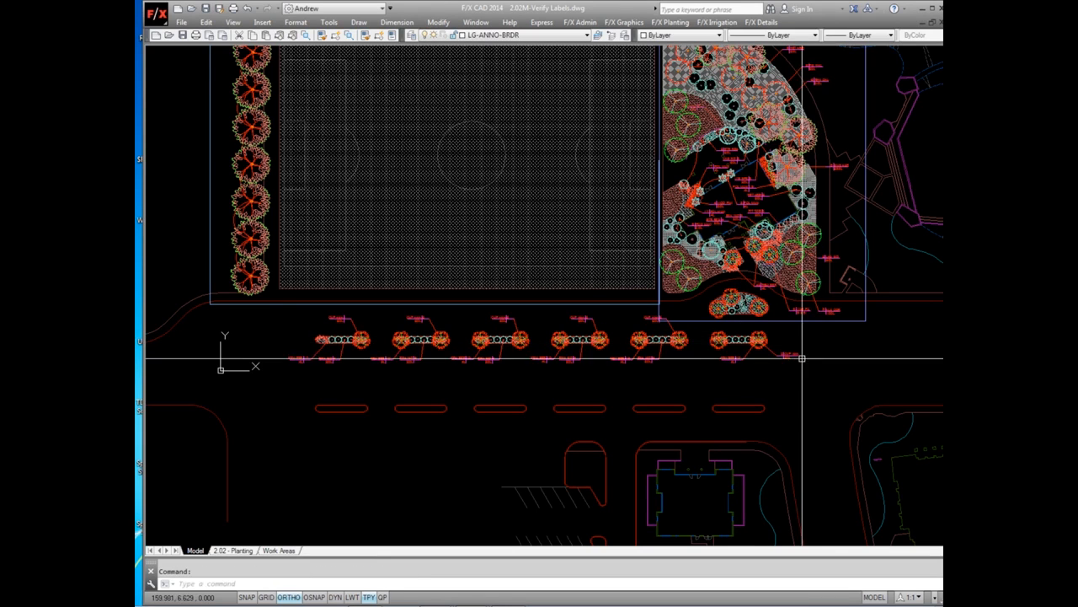
Erase the Community Center work area around the planting east of the sports field
{"action": "type", "text": "e"}
{"action": "key", "text": "Return"}
{"action": "left_click", "coordinate": [700, 321]}
{"action": "key", "text": "Return"}
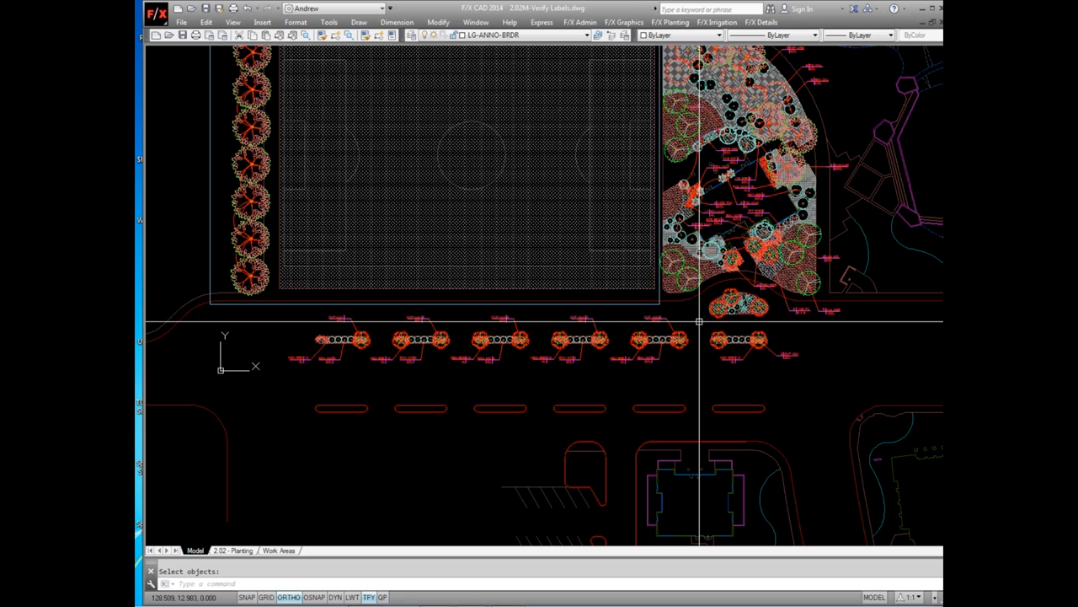
Define a rectangular work area named Street enclosing the five western plant groups south of the sports field
{"action": "mouse_move", "coordinate": [701, 338]}
{"action": "middle_mouse_down"}
{"action": "mouse_move", "coordinate": [703, 367]}
{"action": "mouse_move", "coordinate": [640, 278]}
{"action": "middle_mouse_up"}
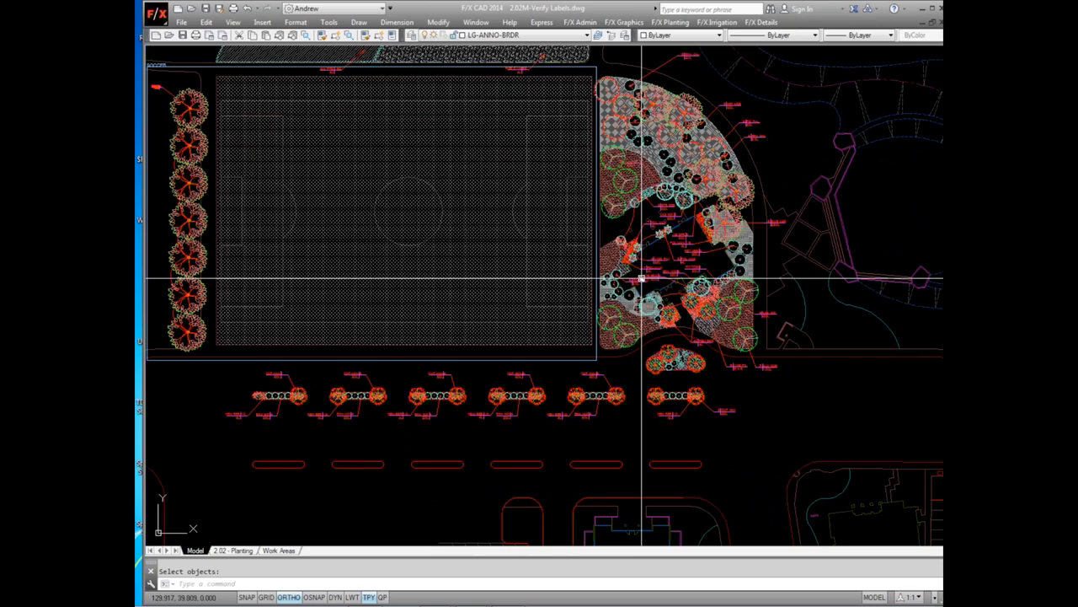
{"action": "left_click", "coordinate": [588, 23]}
{"action": "left_click", "coordinate": [593, 80]}
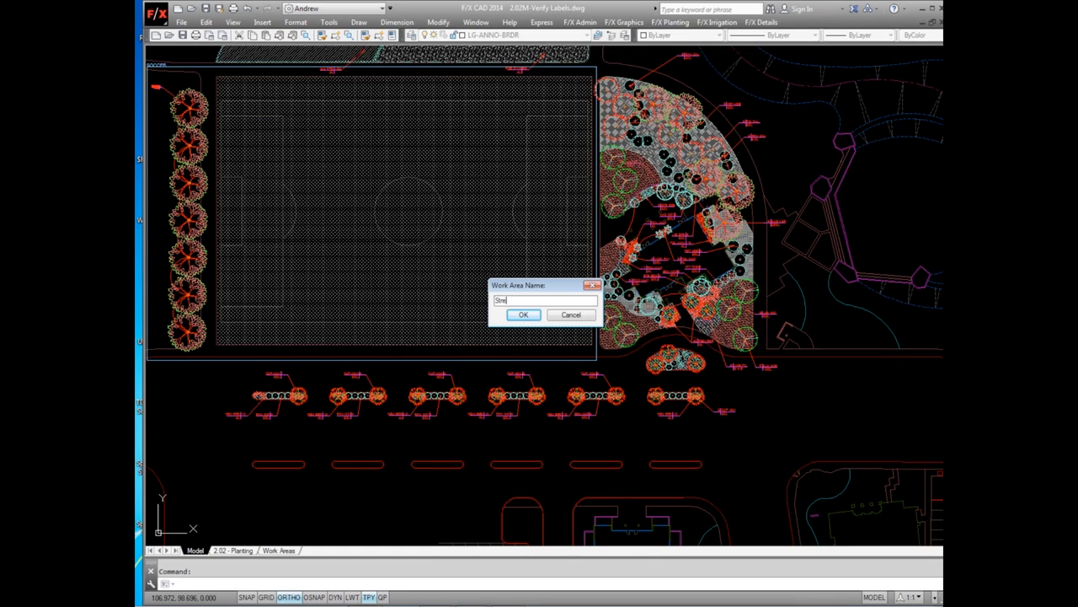
{"action": "type", "text": "Stre"}
{"action": "key", "text": "Return"}
{"action": "middle_click_drag", "start_coordinate": [383, 374], "coordinate": [468, 326]}
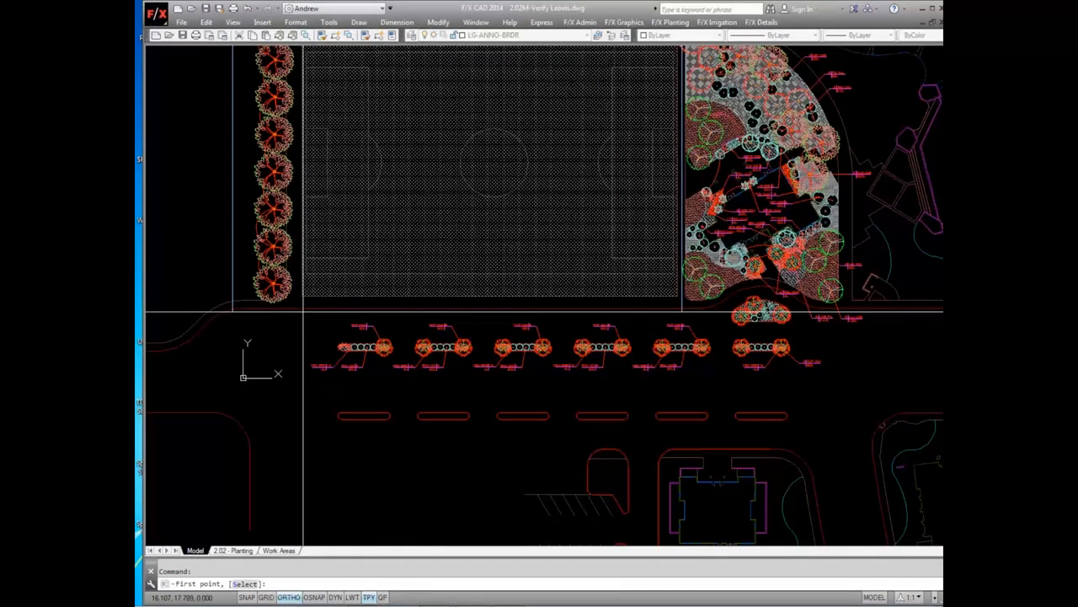
{"action": "left_click", "coordinate": [304, 312]}
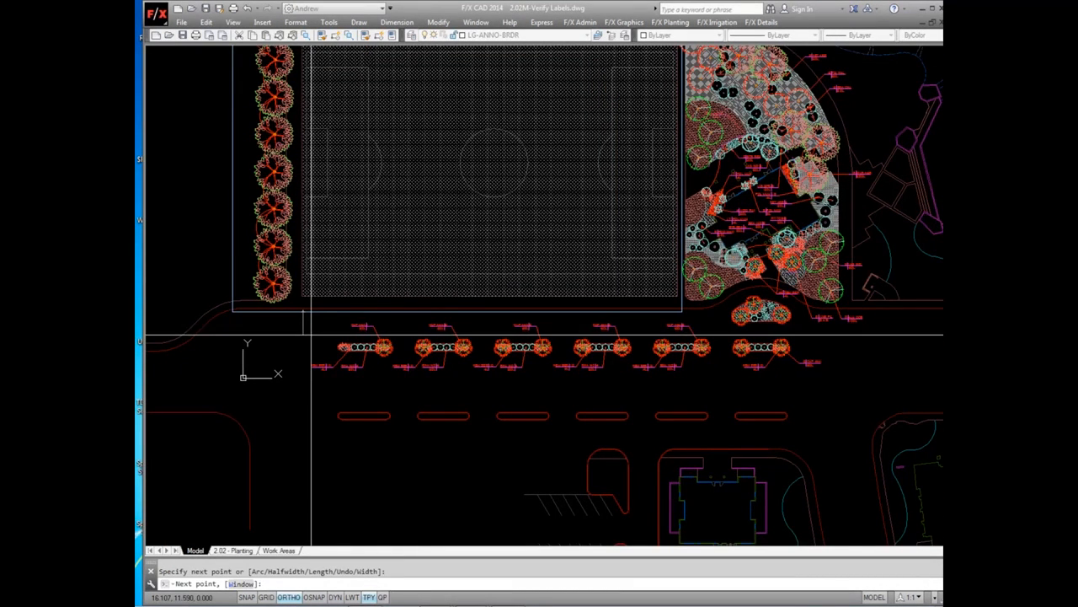
{"action": "type", "text": "w"}
{"action": "key", "text": "Return"}
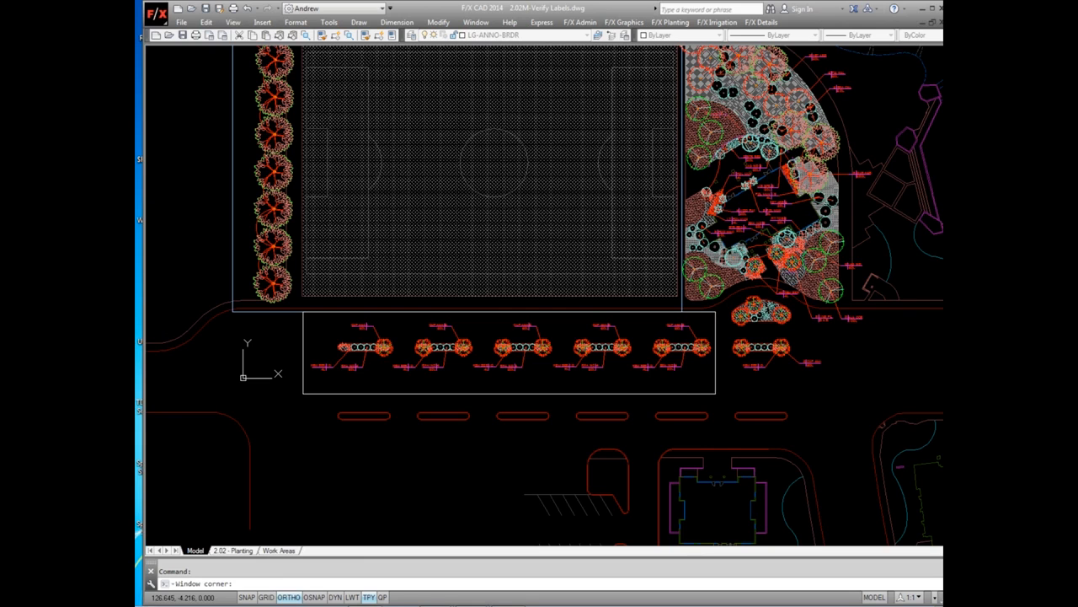
{"action": "left_click", "coordinate": [717, 393]}
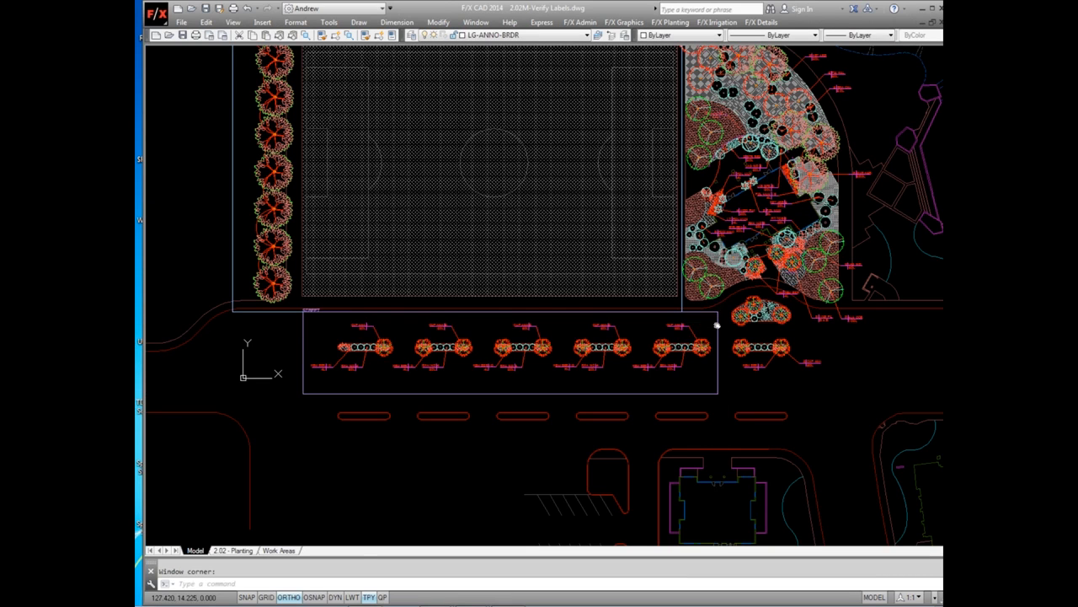
Move the Street work area's name label straight down to just below the area's southwest corner
{"action": "mouse_move", "coordinate": [695, 327]}
{"action": "middle_mouse_down"}
{"action": "mouse_move", "coordinate": [481, 364]}
{"action": "mouse_move", "coordinate": [654, 336]}
{"action": "middle_mouse_up"}
{"action": "scroll", "coordinate": [289, 339], "scroll_direction": "up", "scroll_amount": 2}
{"action": "left_click", "coordinate": [289, 339]}
{"action": "left_click", "coordinate": [251, 342]}
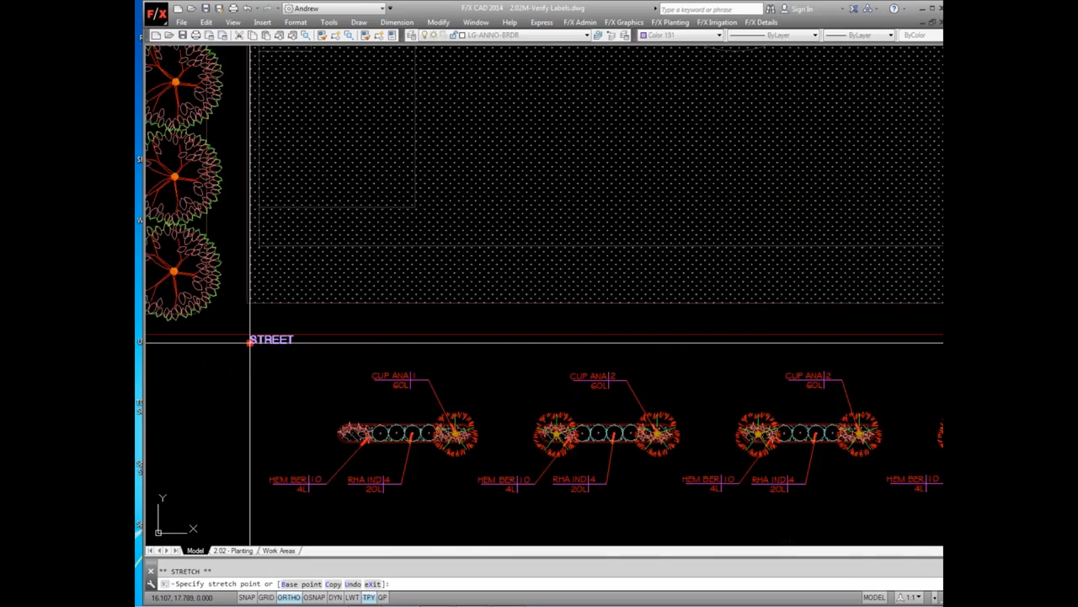
{"action": "middle_click_drag", "start_coordinate": [250, 342], "coordinate": [279, 211]}
{"action": "left_click", "coordinate": [293, 431]}
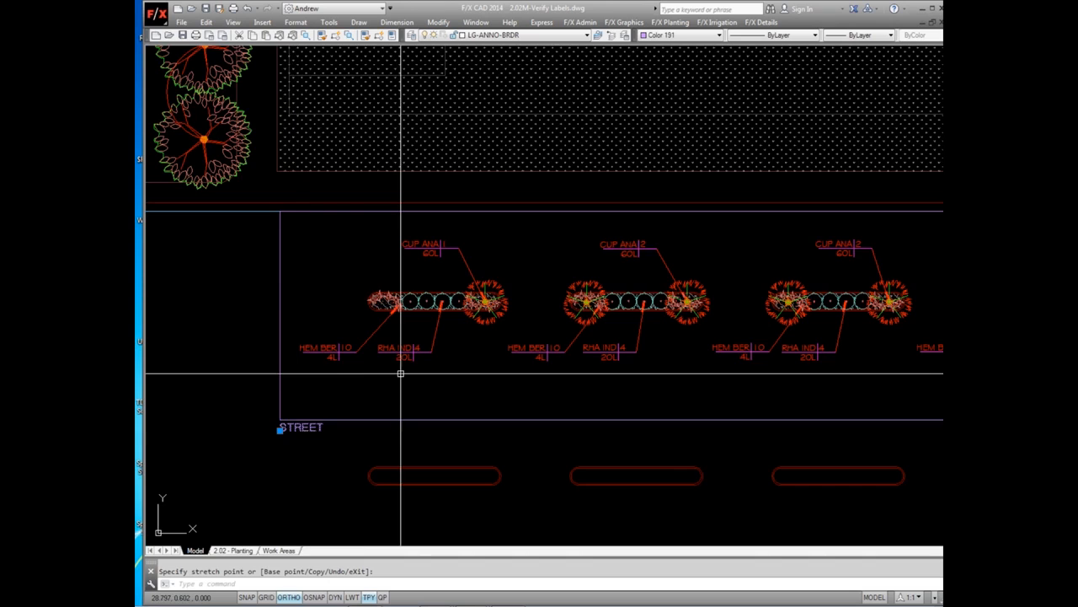
{"action": "scroll", "coordinate": [400, 373], "scroll_direction": "down", "scroll_amount": 2}
{"action": "scroll", "coordinate": [401, 373], "scroll_direction": "down", "scroll_amount": 2}
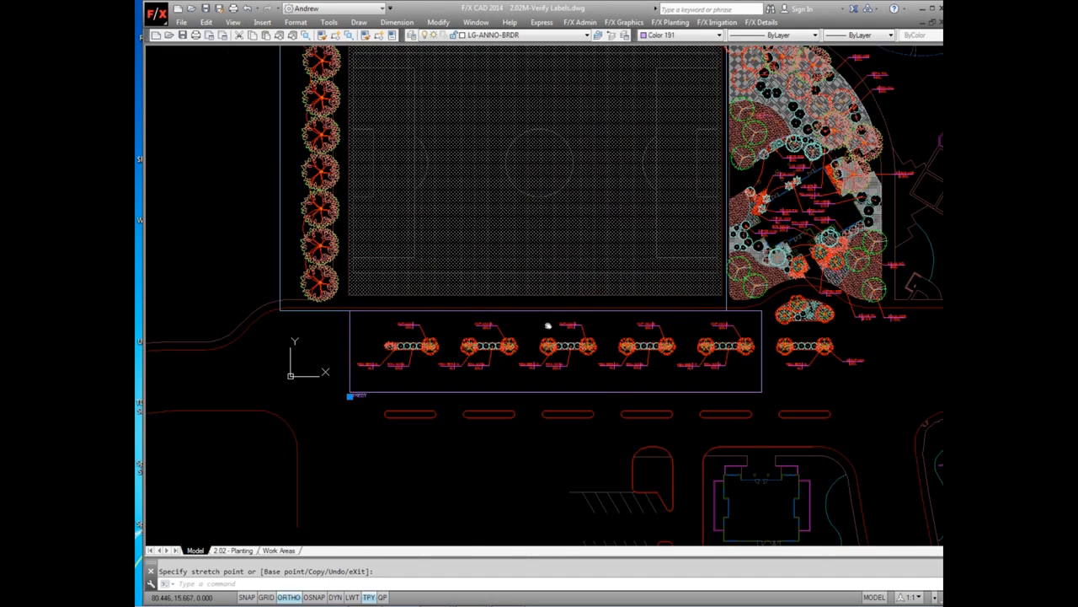
Define a closed work area named Community Center around the planting east of the sports field, running along the Street area's edge
{"action": "key", "text": "Escape"}
{"action": "left_click", "coordinate": [592, 22]}
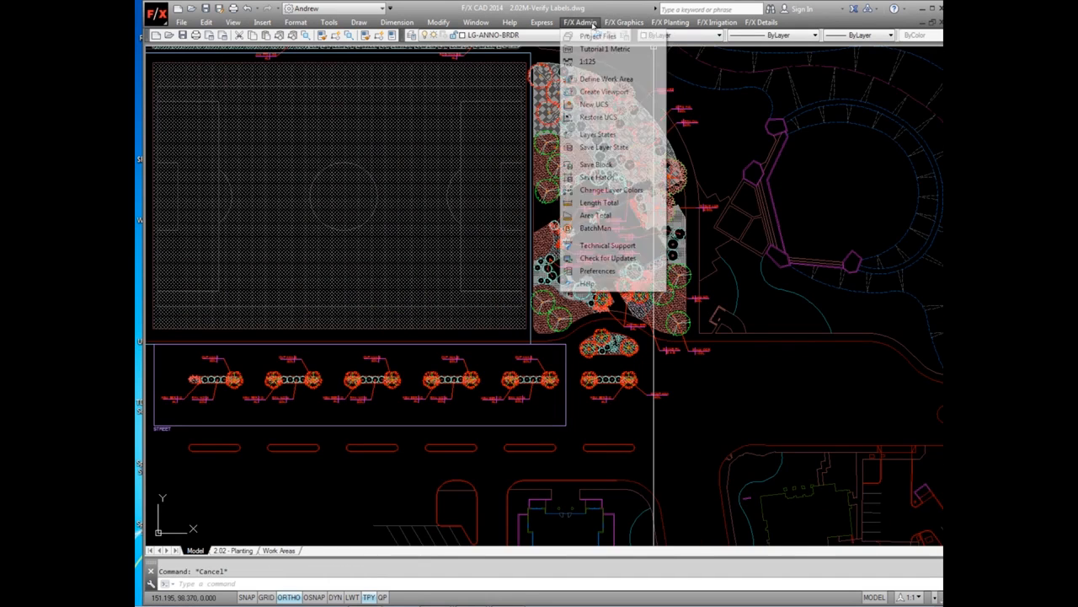
{"action": "left_click", "coordinate": [594, 80]}
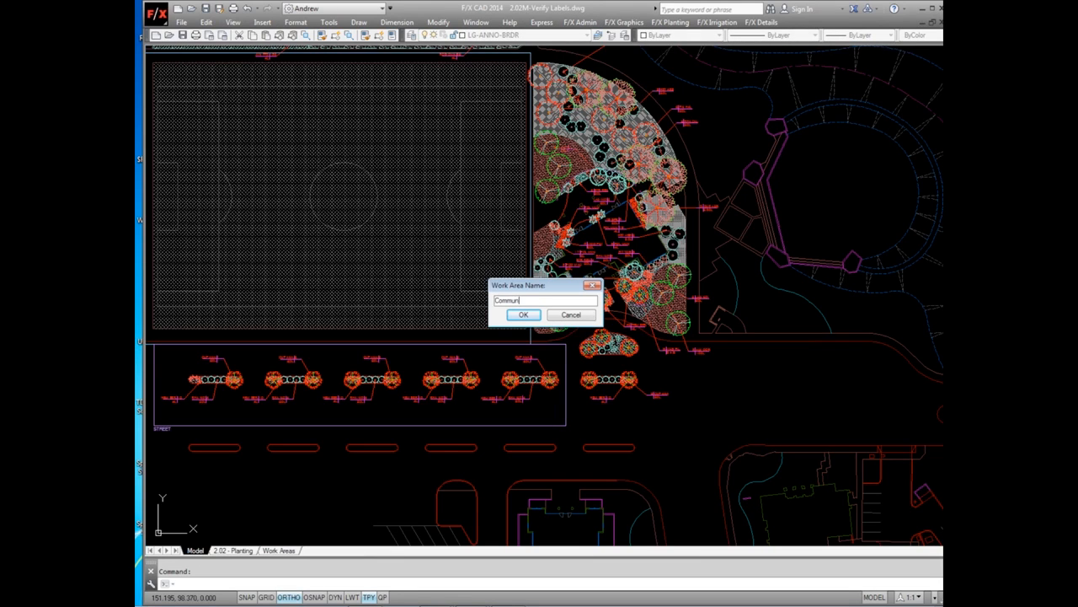
{"action": "type", "text": "Community Center"}
{"action": "key", "text": "Return"}
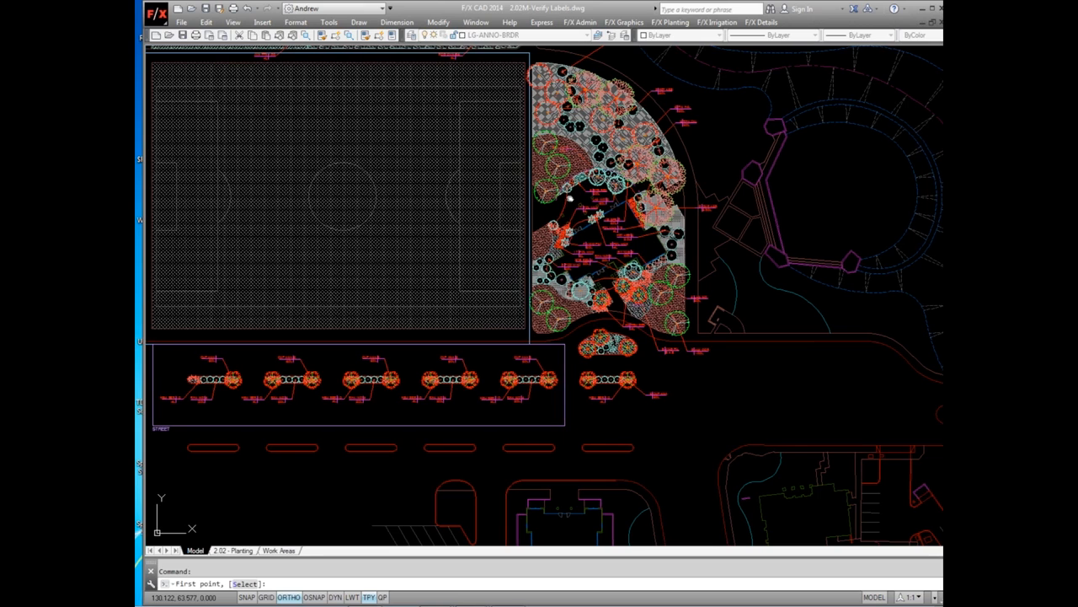
{"action": "middle_click_drag", "start_coordinate": [570, 199], "coordinate": [538, 312]}
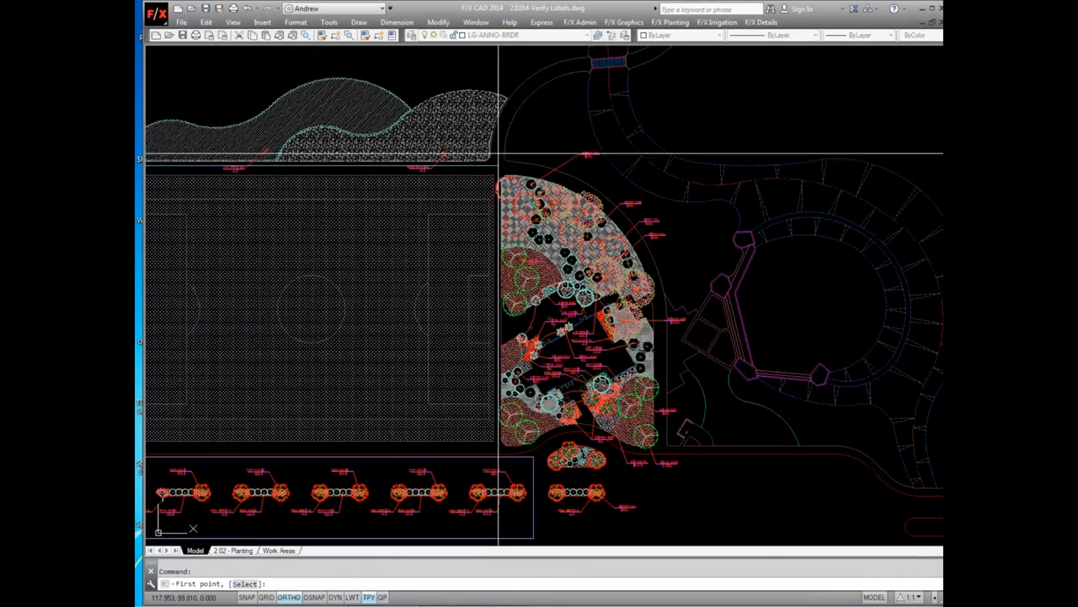
{"action": "left_click", "coordinate": [498, 152]}
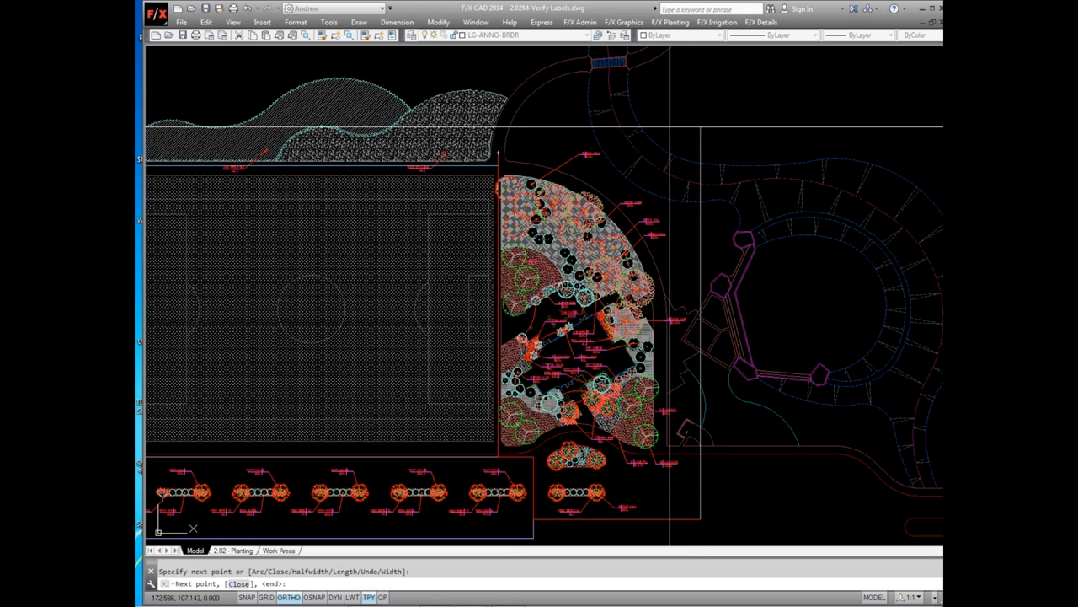
{"action": "left_click", "coordinate": [667, 145]}
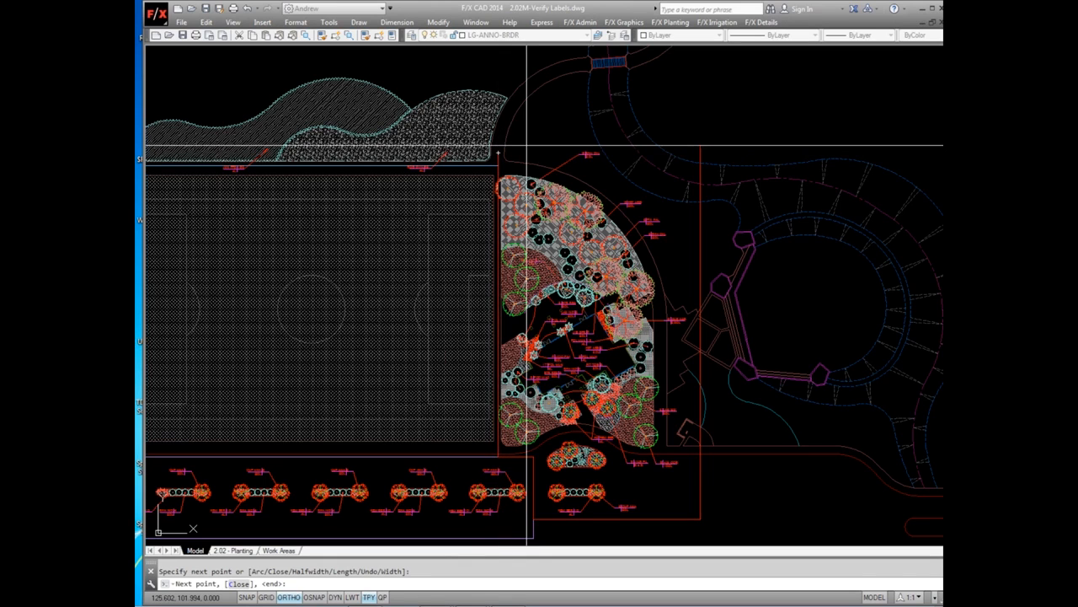
{"action": "right_click", "coordinate": [525, 145]}
{"action": "left_click", "coordinate": [536, 155]}
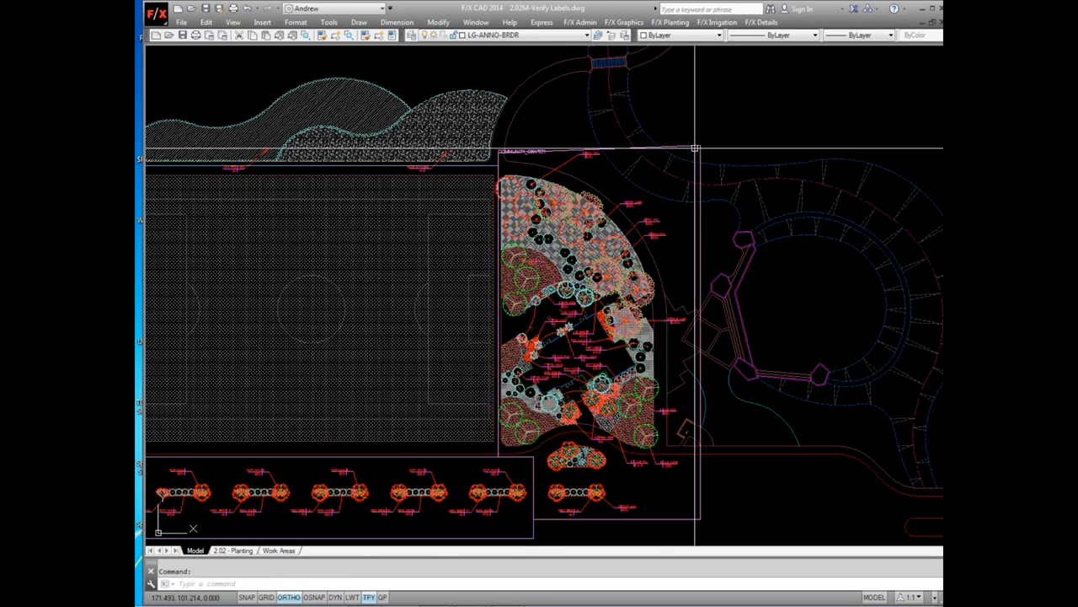
Stretch the northwest corner of the Community Center work area straight north by about 8 m
{"action": "scroll", "coordinate": [521, 151], "scroll_direction": "up", "scroll_amount": 2}
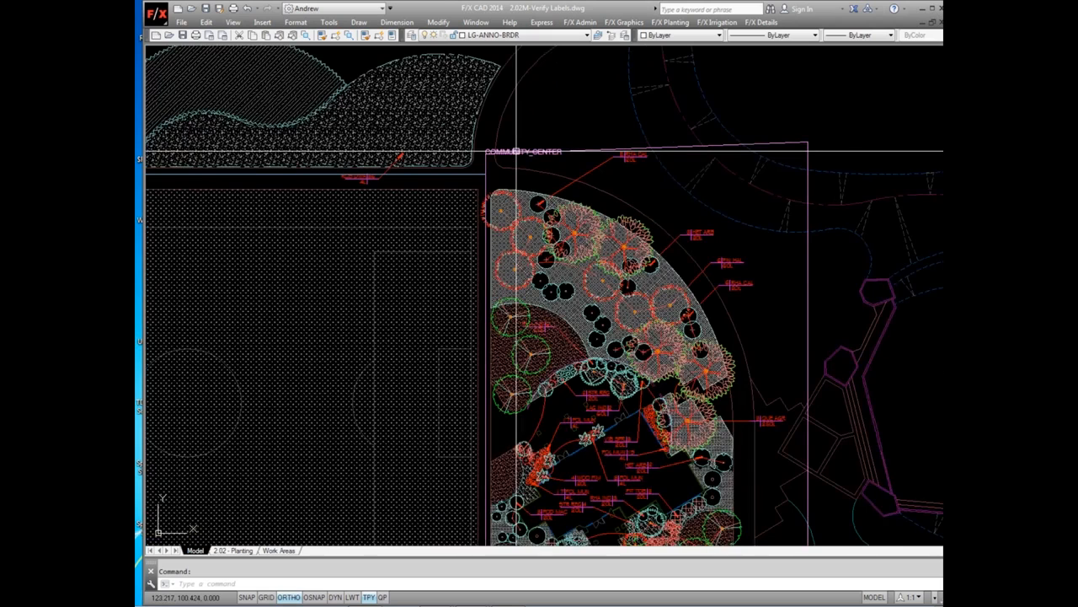
{"action": "left_click", "coordinate": [612, 150]}
{"action": "left_click", "coordinate": [467, 155]}
{"action": "left_click", "coordinate": [468, 81]}
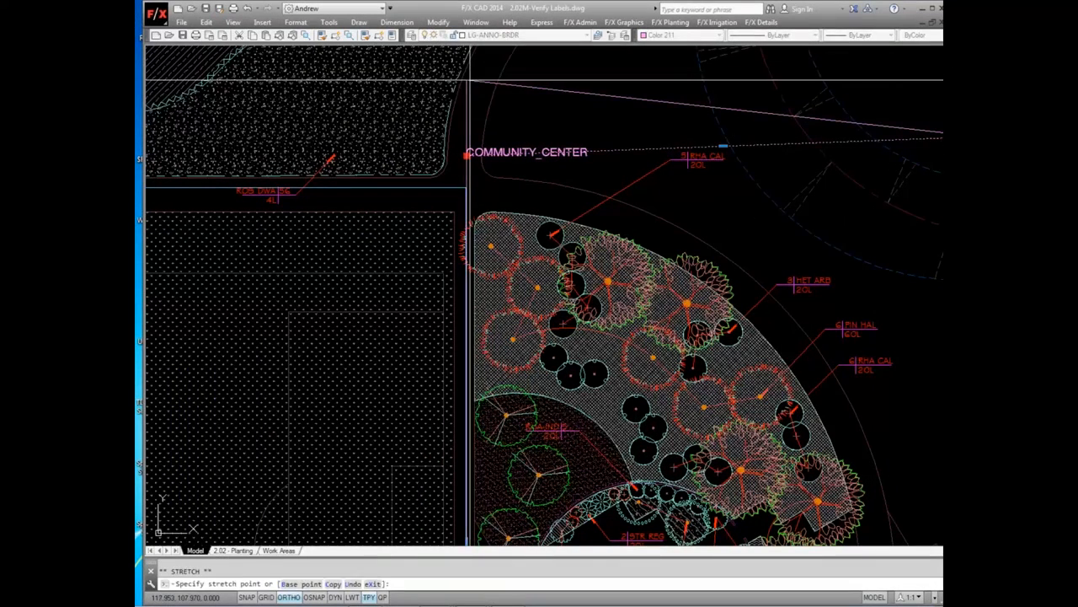
{"action": "key", "text": "Escape"}
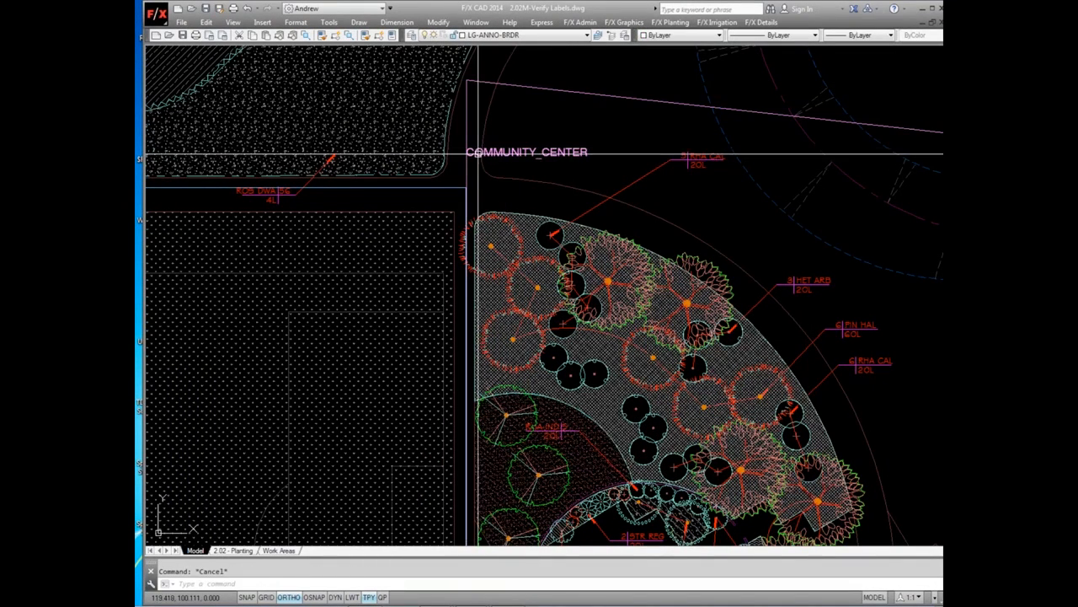
Move the Community Center name label straight north to the work area's northwest corner
{"action": "left_click", "coordinate": [472, 153]}
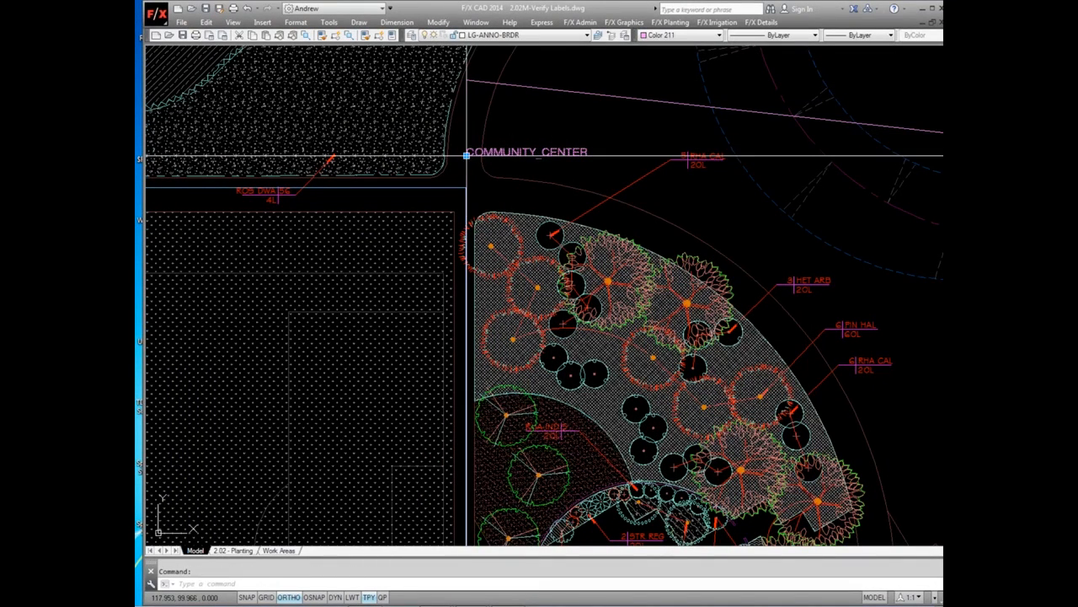
{"action": "left_click", "coordinate": [467, 157]}
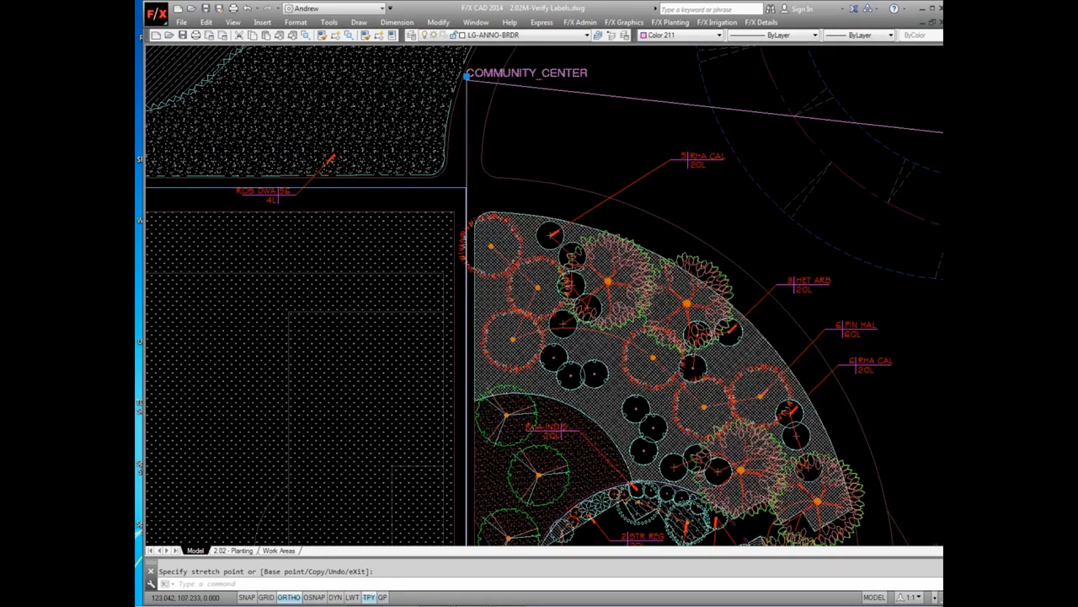
{"action": "scroll", "coordinate": [514, 86], "scroll_direction": "down", "scroll_amount": 2}
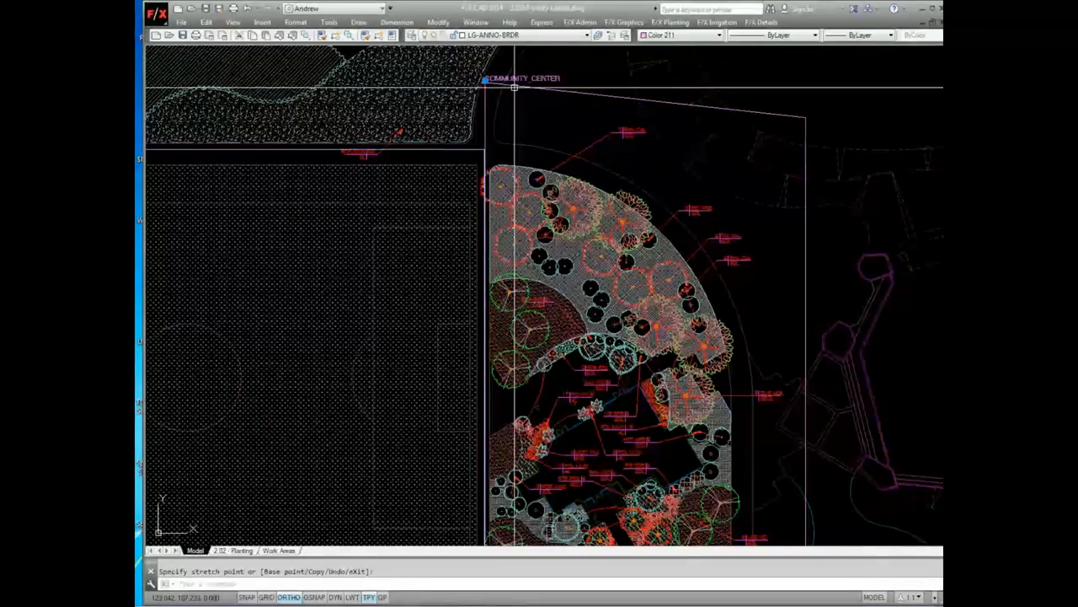
{"action": "scroll", "coordinate": [514, 86], "scroll_direction": "down", "scroll_amount": 2}
{"action": "key", "text": "Escape"}
{"action": "mouse_move", "coordinate": [543, 179]}
{"action": "middle_mouse_down"}
{"action": "mouse_move", "coordinate": [713, 225]}
{"action": "mouse_move", "coordinate": [751, 208]}
{"action": "middle_mouse_up"}
{"action": "middle_click_drag", "start_coordinate": [748, 296], "coordinate": [747, 307]}
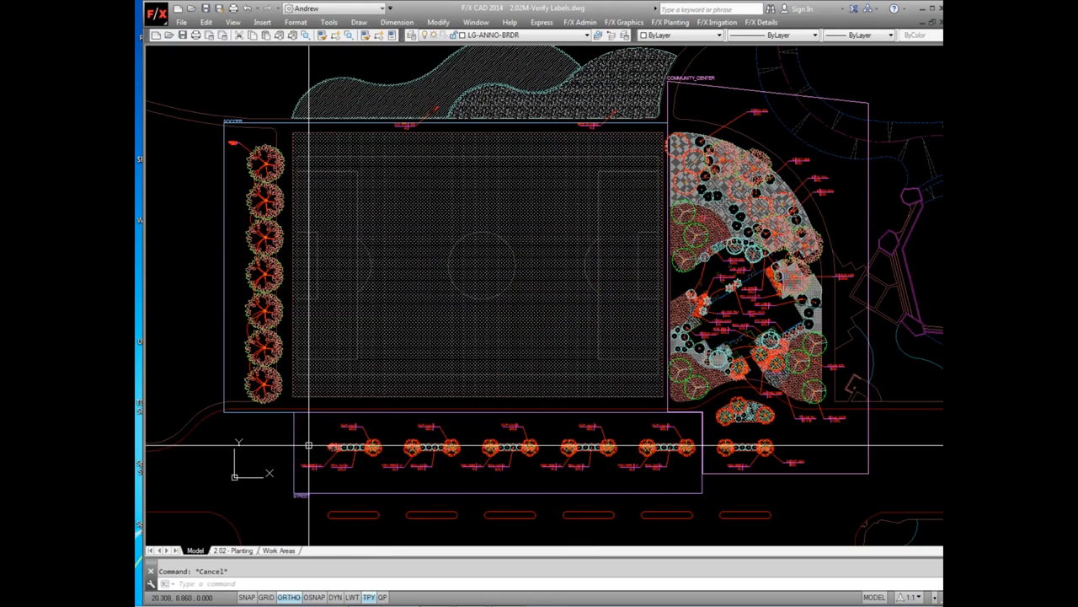
Examine the Work Areas layout, comparing the scale bars of the Streetscape, Soccer Field and Clubhouse viewports
{"action": "left_click", "coordinate": [292, 550]}
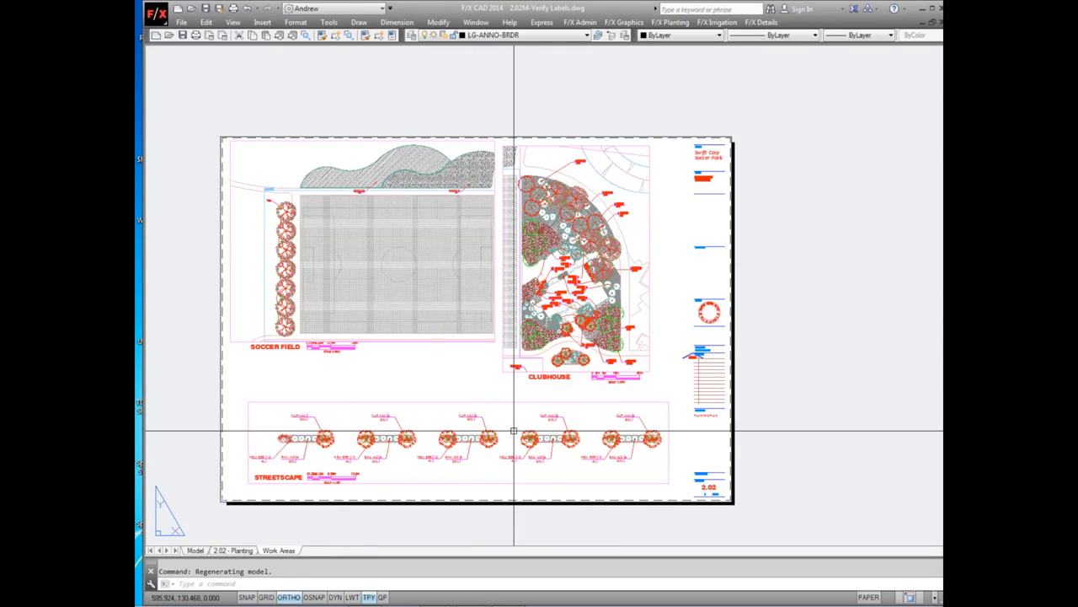
{"action": "scroll", "coordinate": [351, 465], "scroll_direction": "up", "scroll_amount": 6}
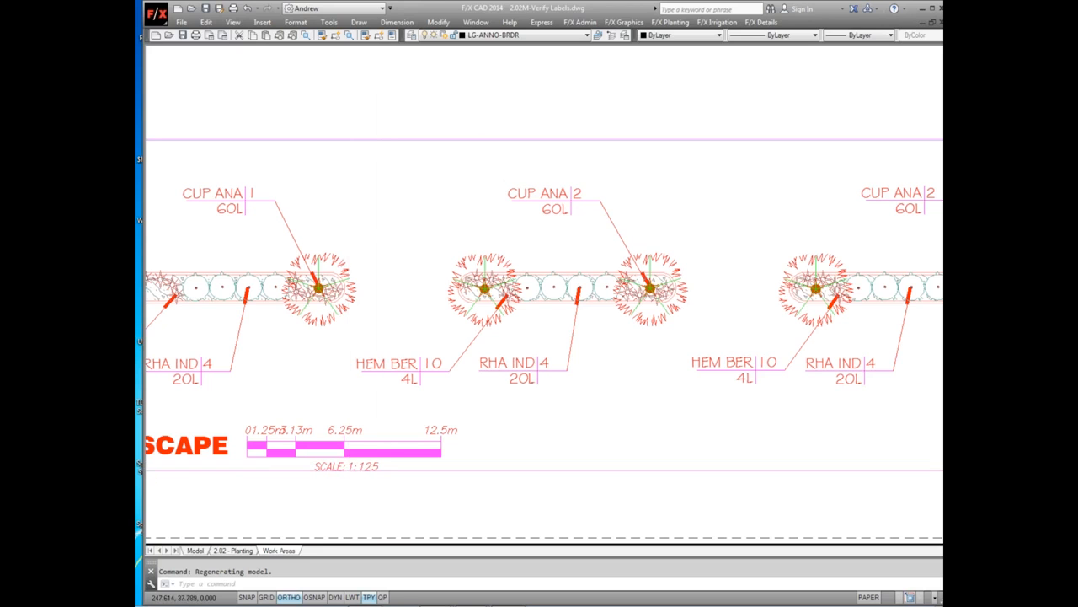
{"action": "scroll", "coordinate": [385, 474], "scroll_direction": "down", "scroll_amount": 8}
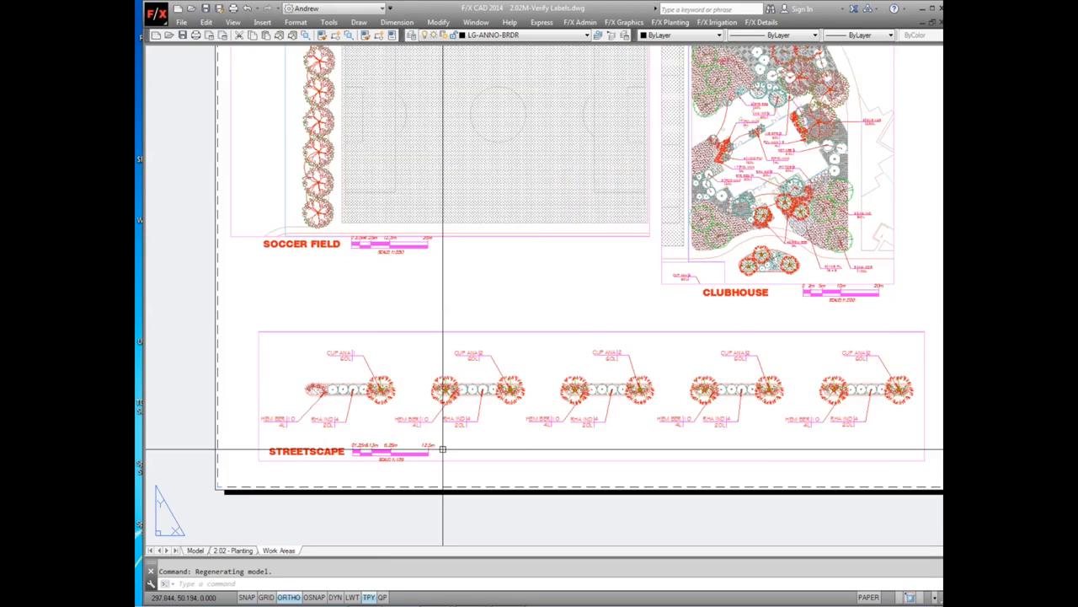
{"action": "scroll", "coordinate": [422, 324], "scroll_direction": "up", "scroll_amount": 5}
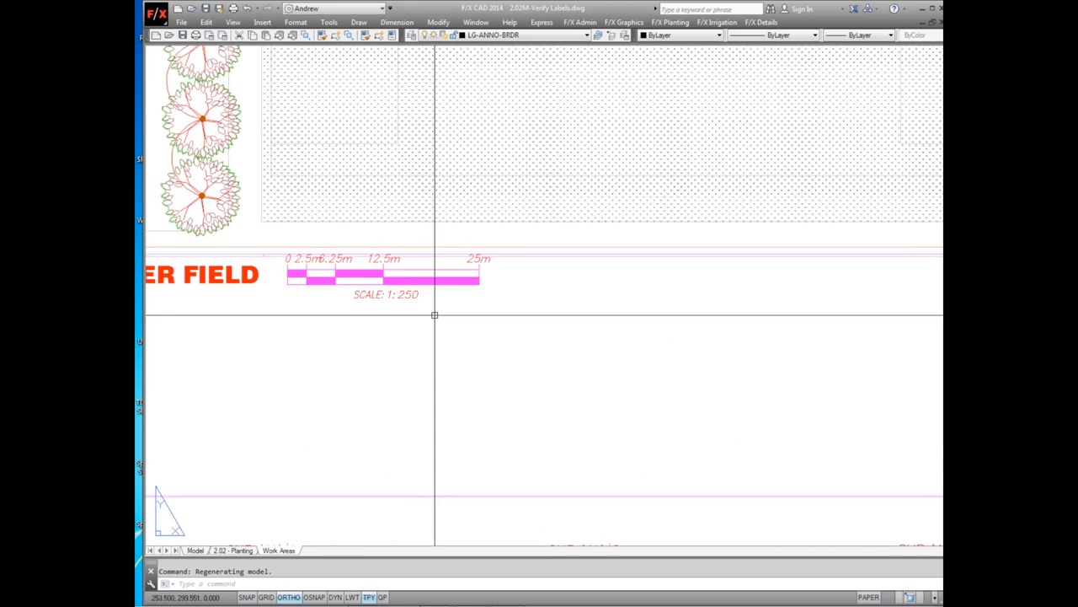
{"action": "scroll", "coordinate": [436, 316], "scroll_direction": "down", "scroll_amount": 2}
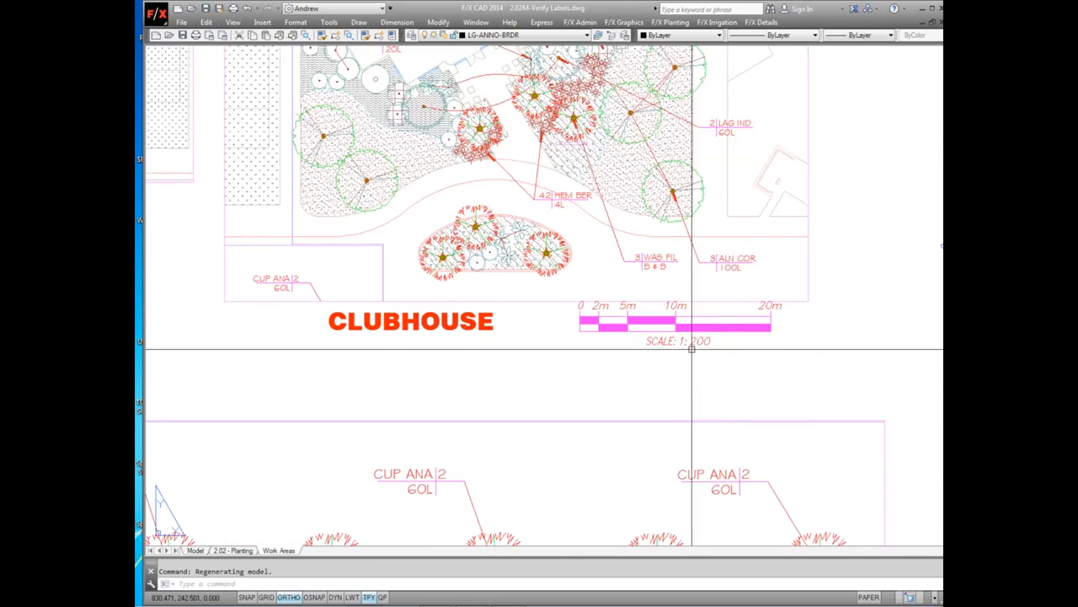
{"action": "scroll", "coordinate": [698, 347], "scroll_direction": "up", "scroll_amount": 2}
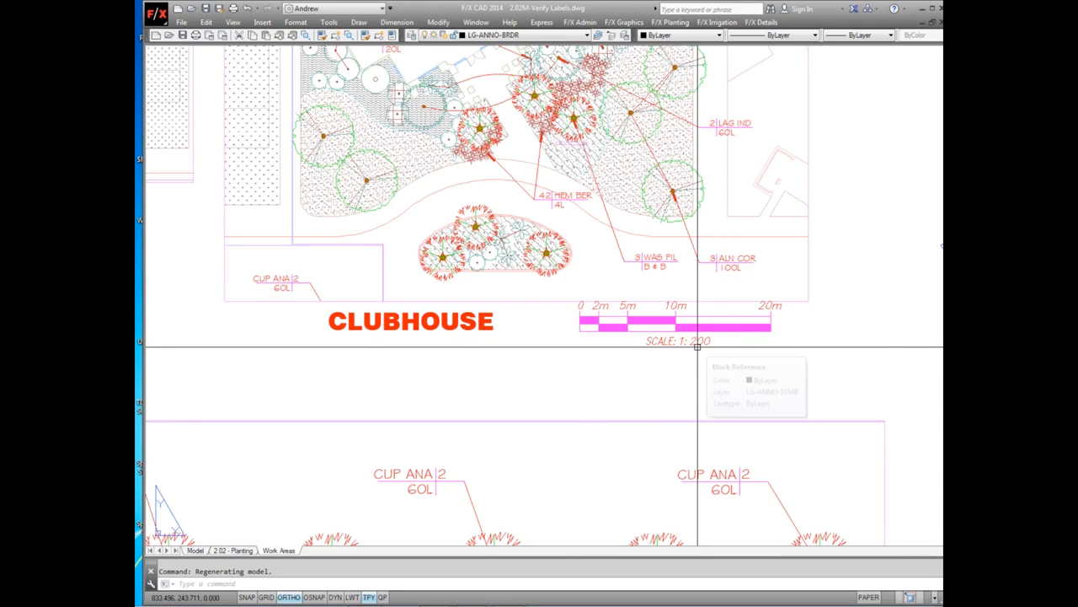
{"action": "scroll", "coordinate": [698, 346], "scroll_direction": "down", "scroll_amount": 2}
{"action": "scroll", "coordinate": [697, 346], "scroll_direction": "down", "scroll_amount": 2}
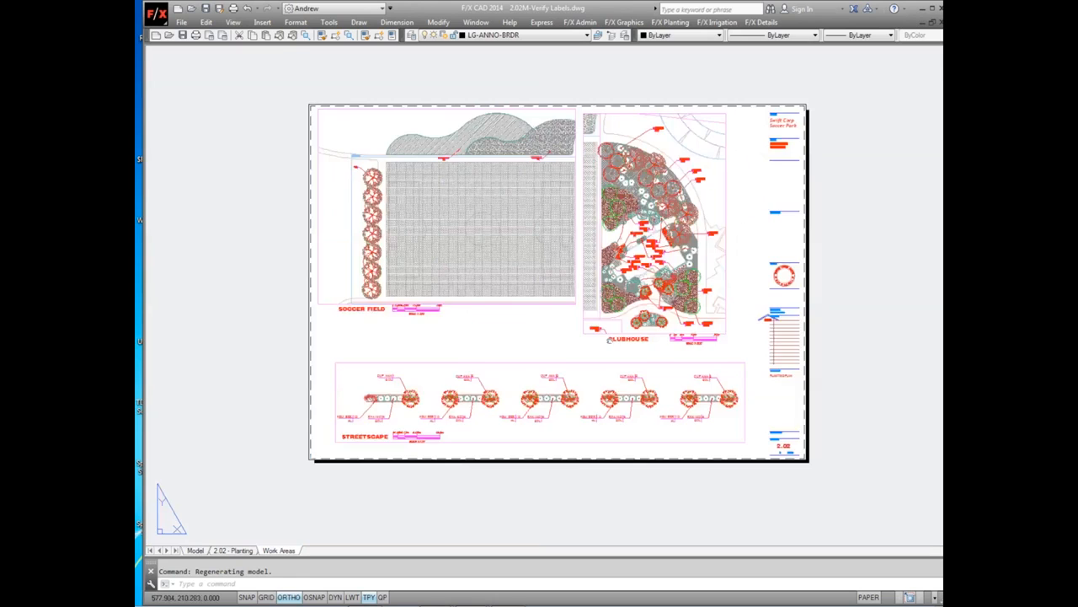
{"action": "middle_click_drag", "start_coordinate": [697, 346], "coordinate": [746, 312]}
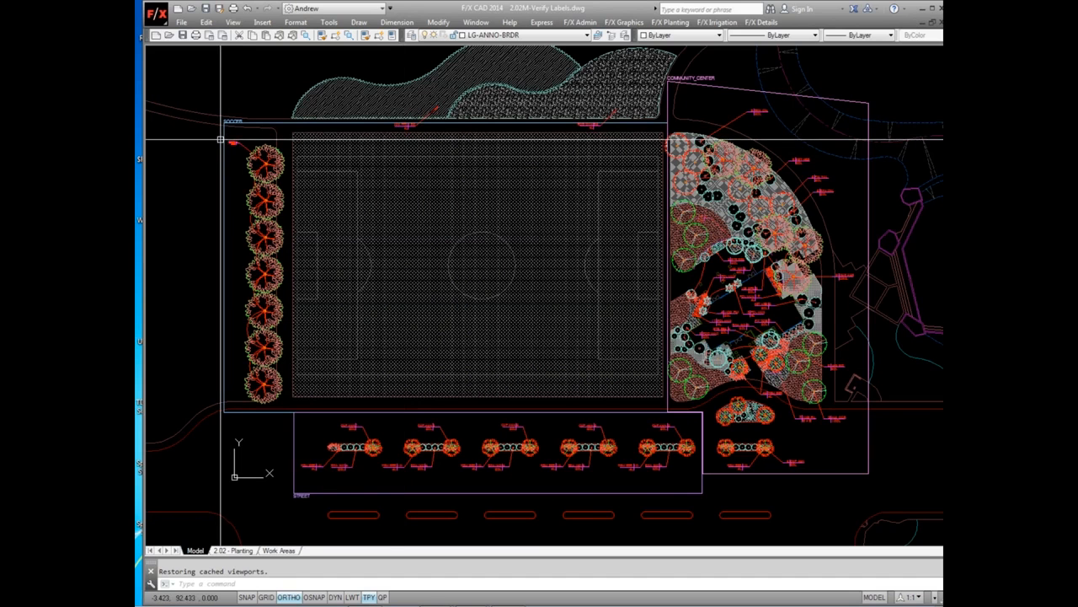
Set the viewport scale to metric 1:250 and assign it to the Soccer work area
{"action": "left_click", "coordinate": [580, 22]}
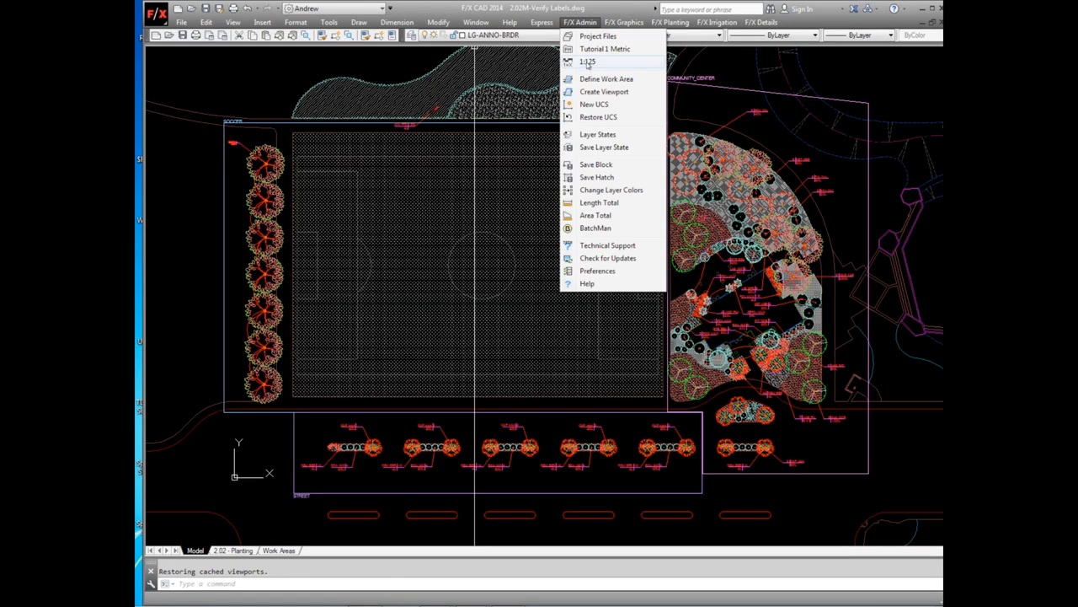
{"action": "left_click", "coordinate": [587, 62]}
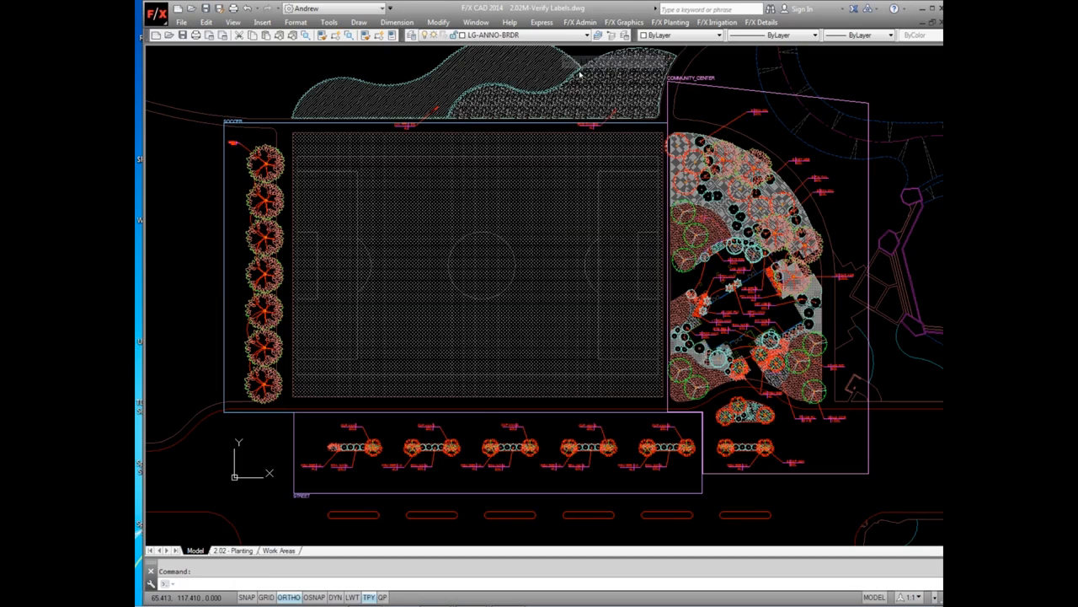
{"action": "left_click", "coordinate": [524, 282]}
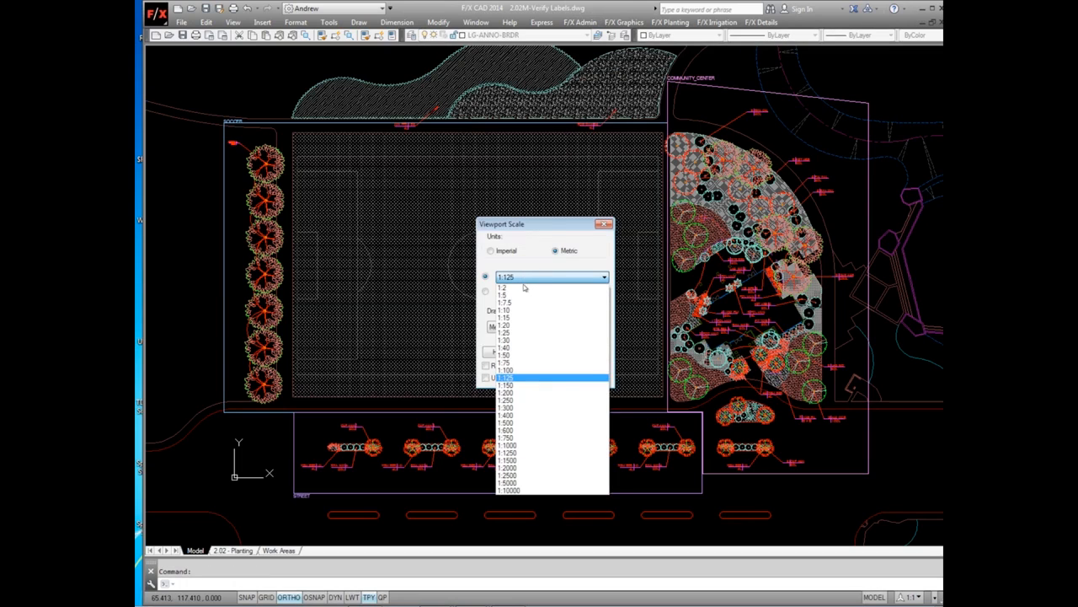
{"action": "left_click", "coordinate": [532, 393]}
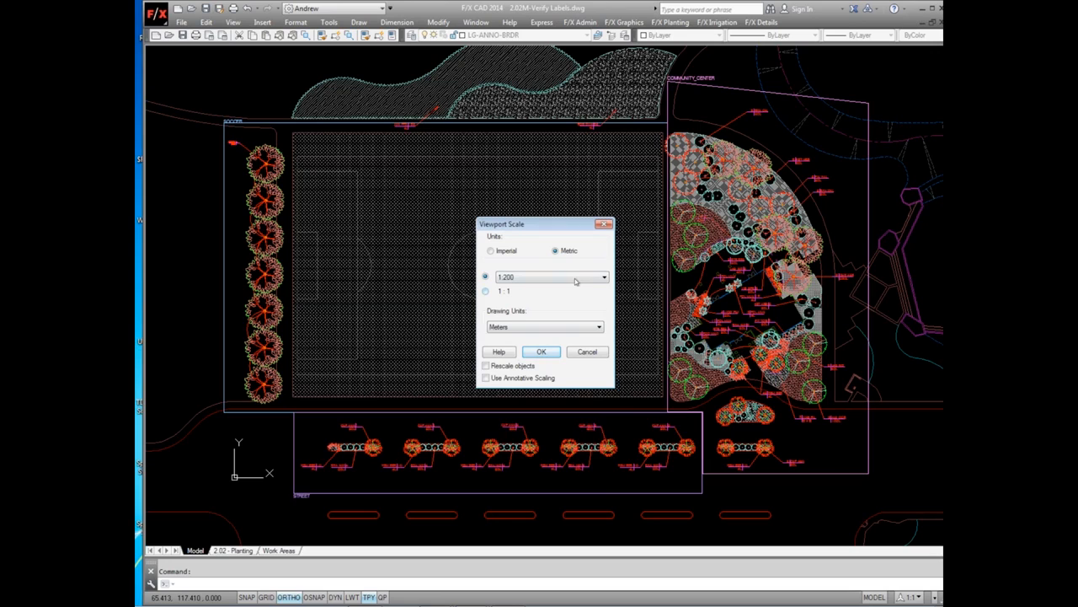
{"action": "left_click", "coordinate": [575, 282]}
{"action": "left_click", "coordinate": [529, 397]}
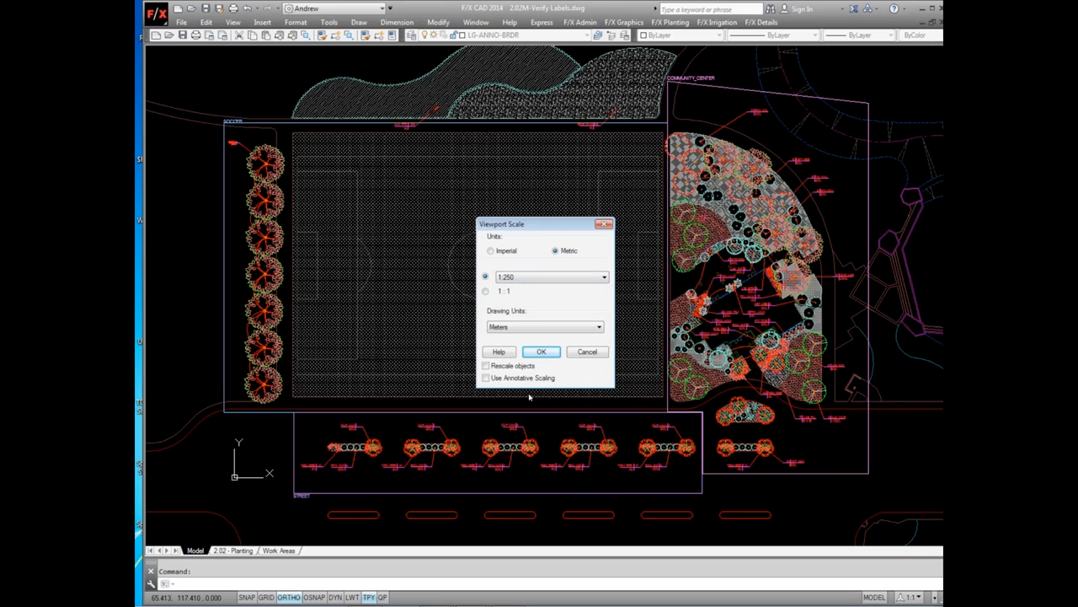
{"action": "left_click", "coordinate": [541, 353]}
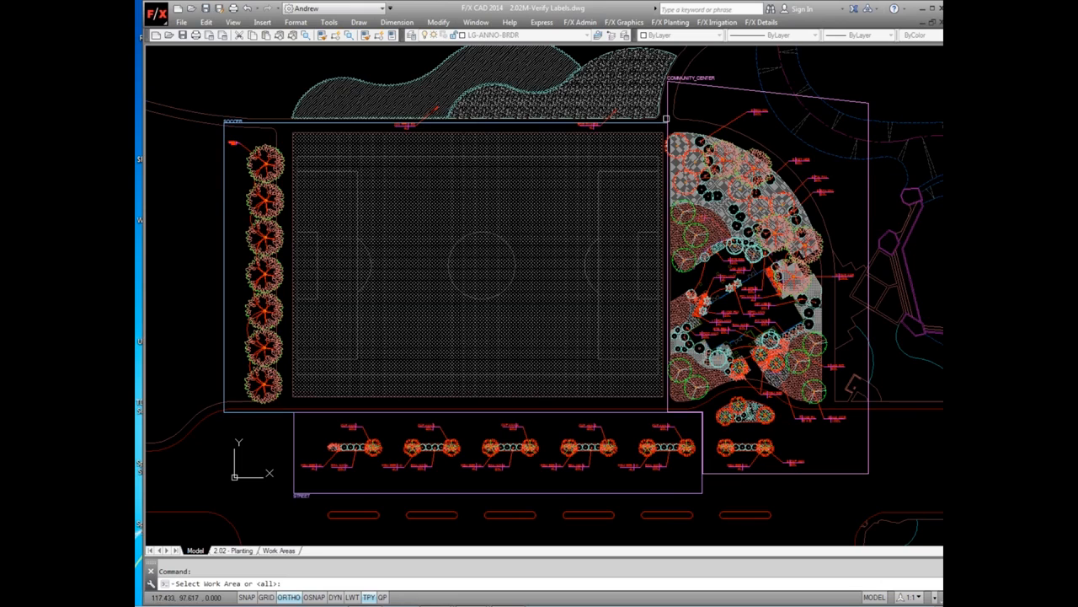
{"action": "left_click", "coordinate": [224, 193]}
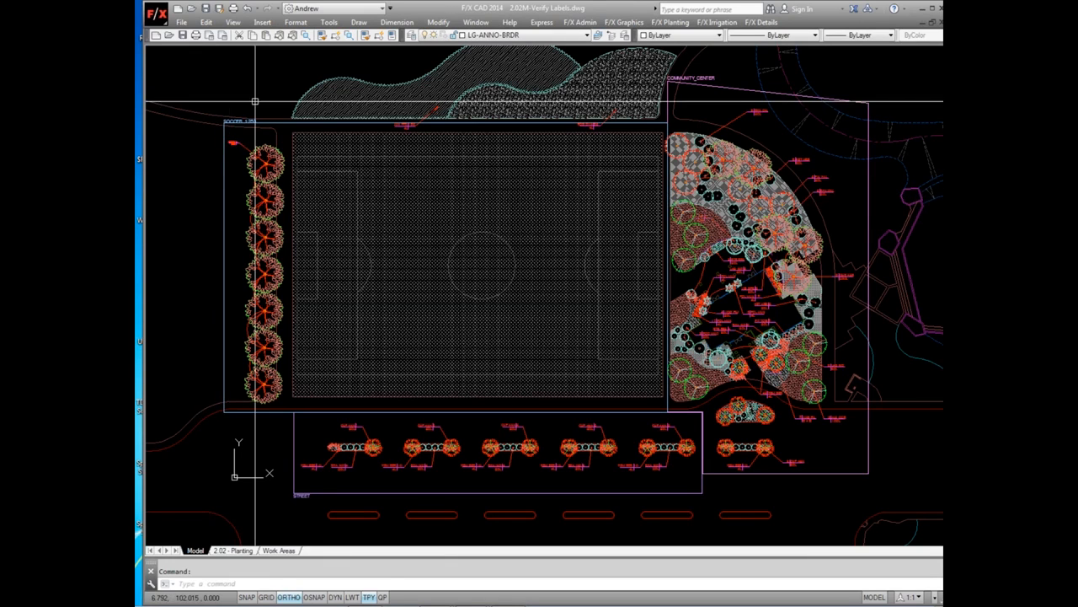
Erase the plant callout of the western tree row in the Soccer work area's northwest corner
{"action": "scroll", "coordinate": [241, 114], "scroll_direction": "up", "scroll_amount": 3}
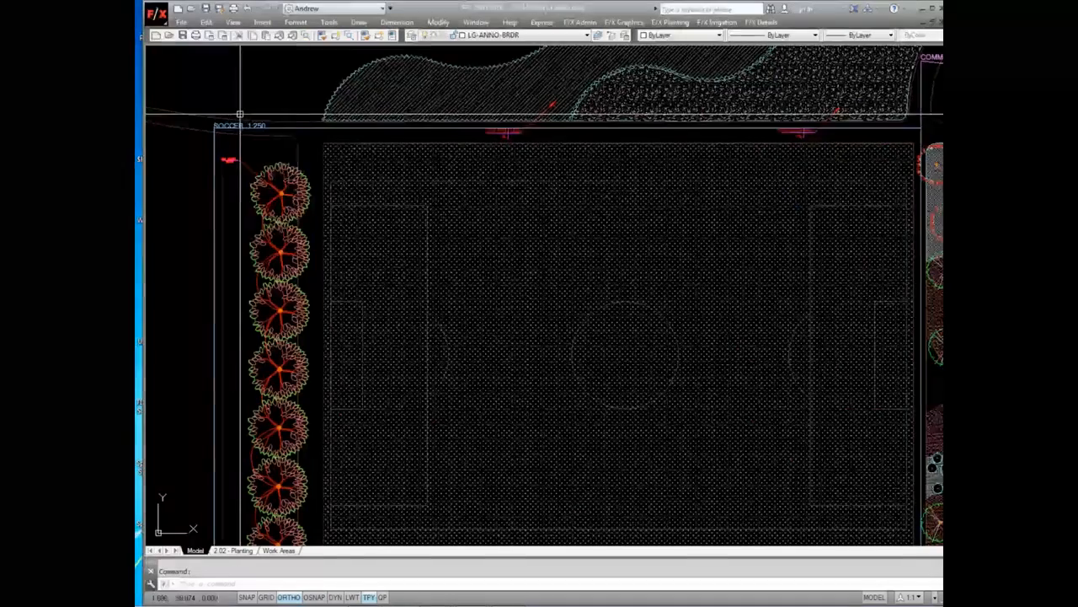
{"action": "scroll", "coordinate": [253, 163], "scroll_direction": "up", "scroll_amount": 2}
{"action": "type", "text": "e"}
{"action": "key", "text": "Return"}
{"action": "left_click", "coordinate": [234, 186]}
{"action": "key", "text": "Return"}
{"action": "type", "text": "e"}
{"action": "key", "text": "Return"}
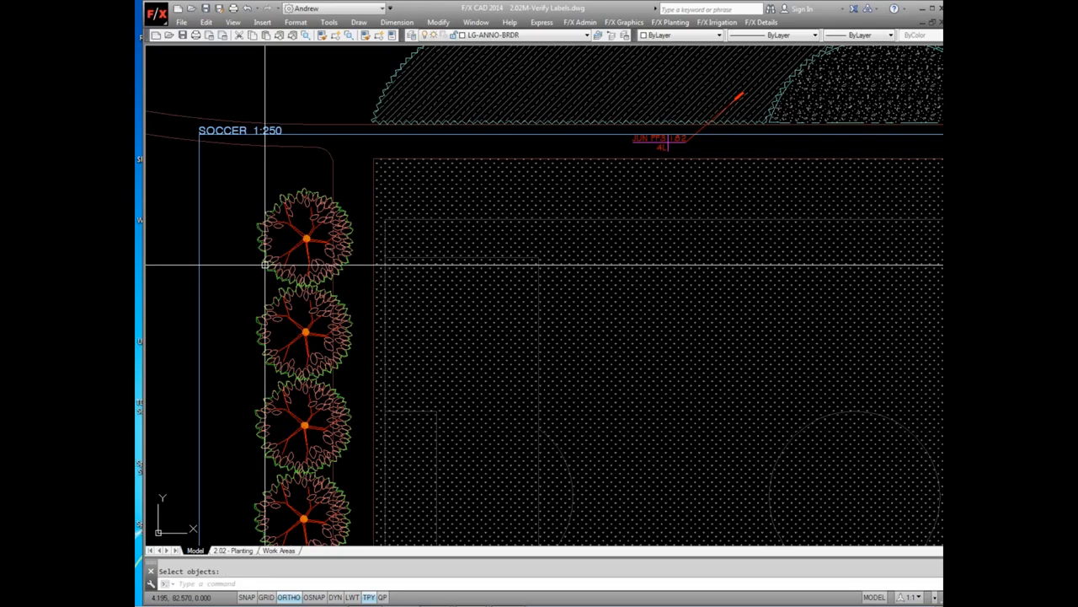
Set the viewport scale to metric 1:200 and assign it to the Community Center work area
{"action": "scroll", "coordinate": [265, 265], "scroll_direction": "down", "scroll_amount": 2}
{"action": "scroll", "coordinate": [264, 264], "scroll_direction": "down", "scroll_amount": 2}
{"action": "middle_click_drag", "start_coordinate": [633, 225], "coordinate": [509, 203]}
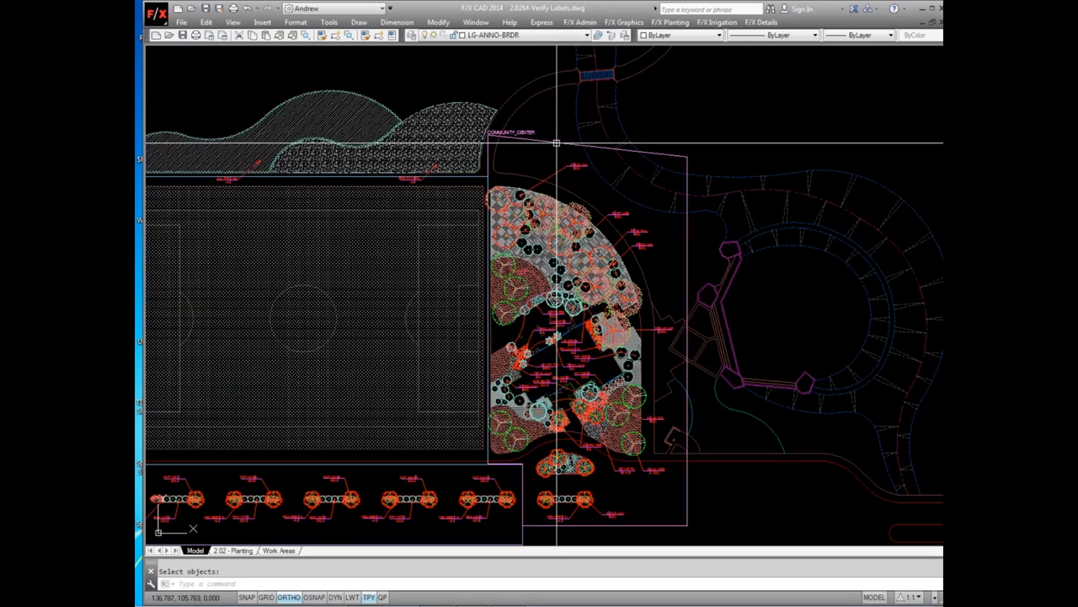
{"action": "type", "text": "df"}
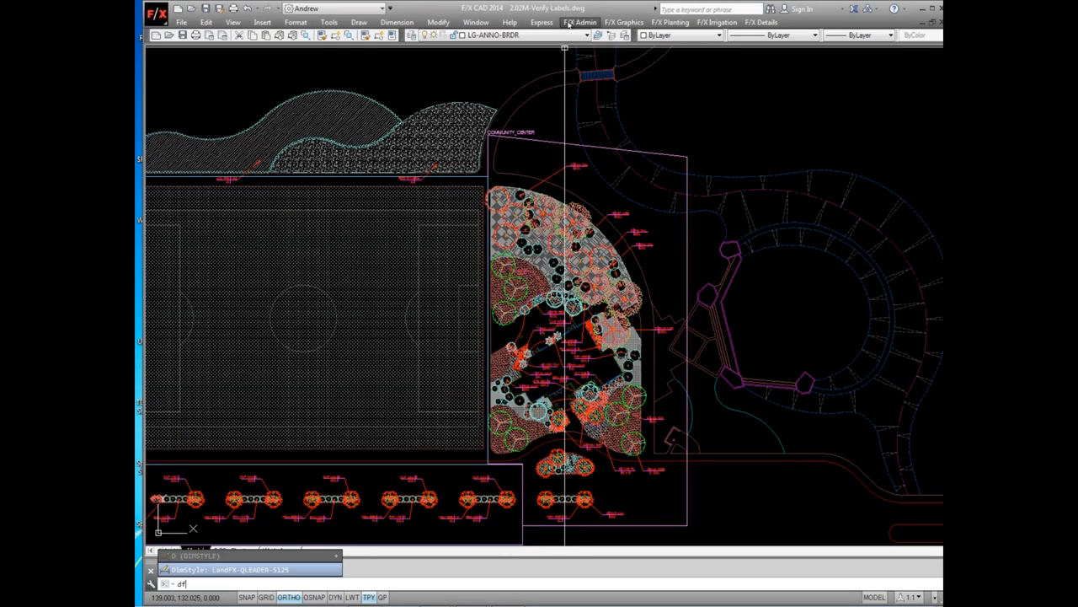
{"action": "left_click", "coordinate": [570, 24]}
{"action": "left_click", "coordinate": [580, 62]}
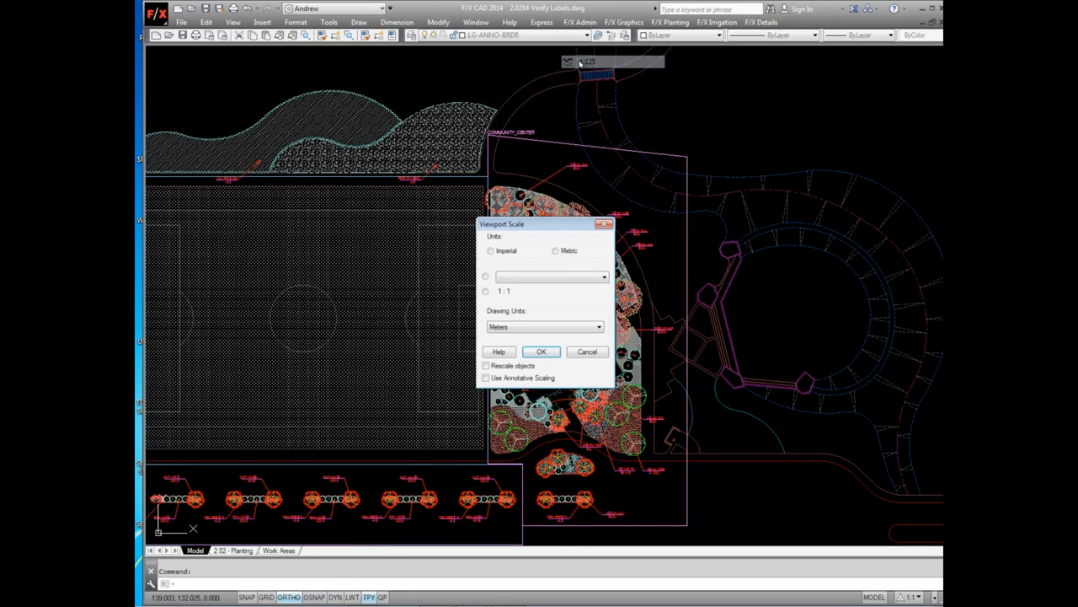
{"action": "left_click", "coordinate": [554, 280]}
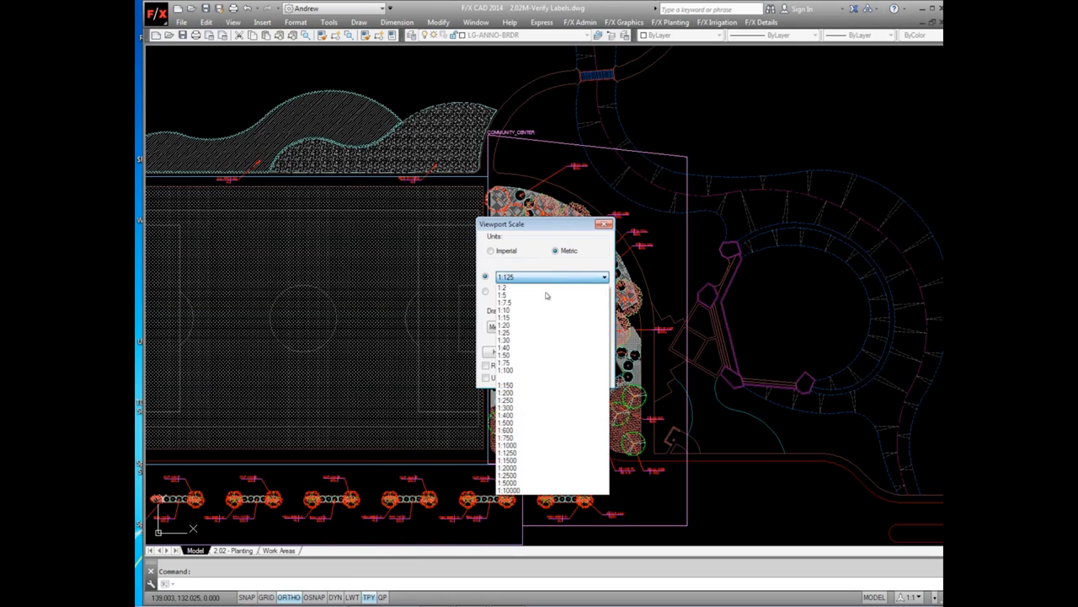
{"action": "left_click", "coordinate": [532, 393]}
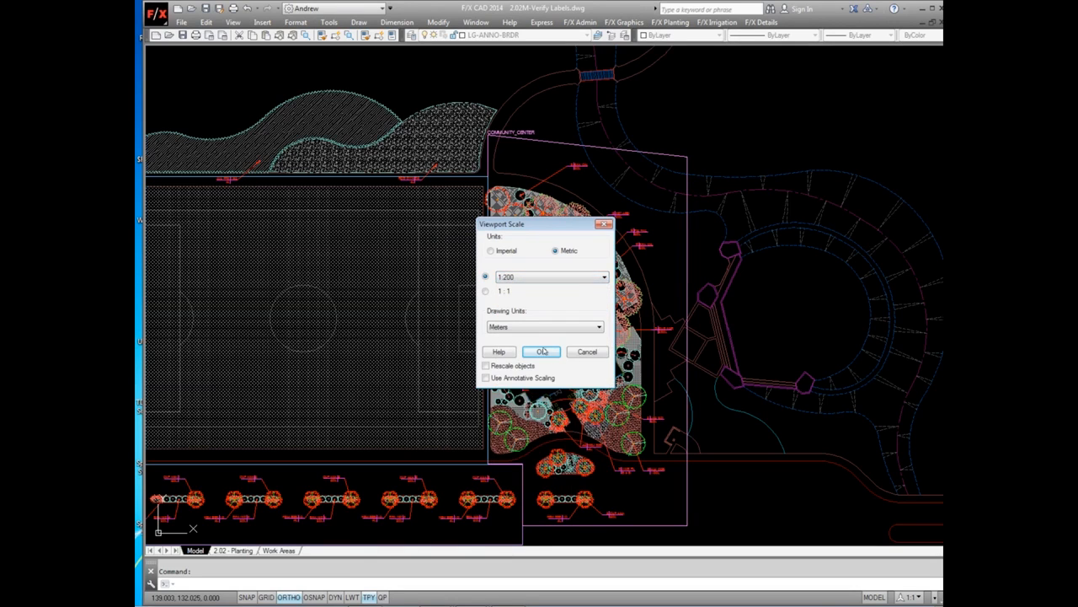
{"action": "left_click", "coordinate": [544, 353]}
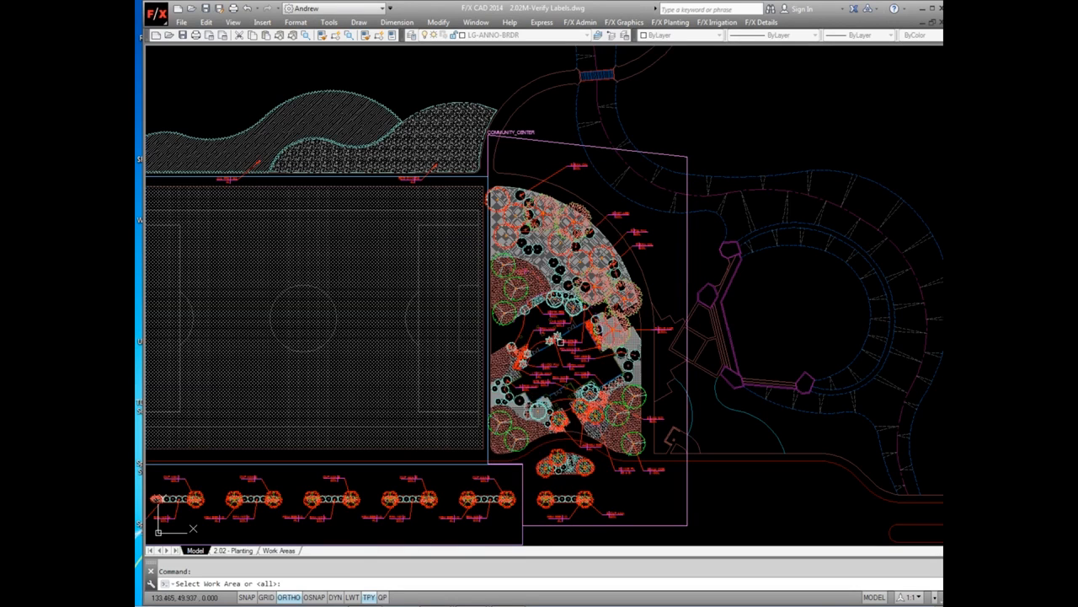
{"action": "left_click", "coordinate": [676, 155]}
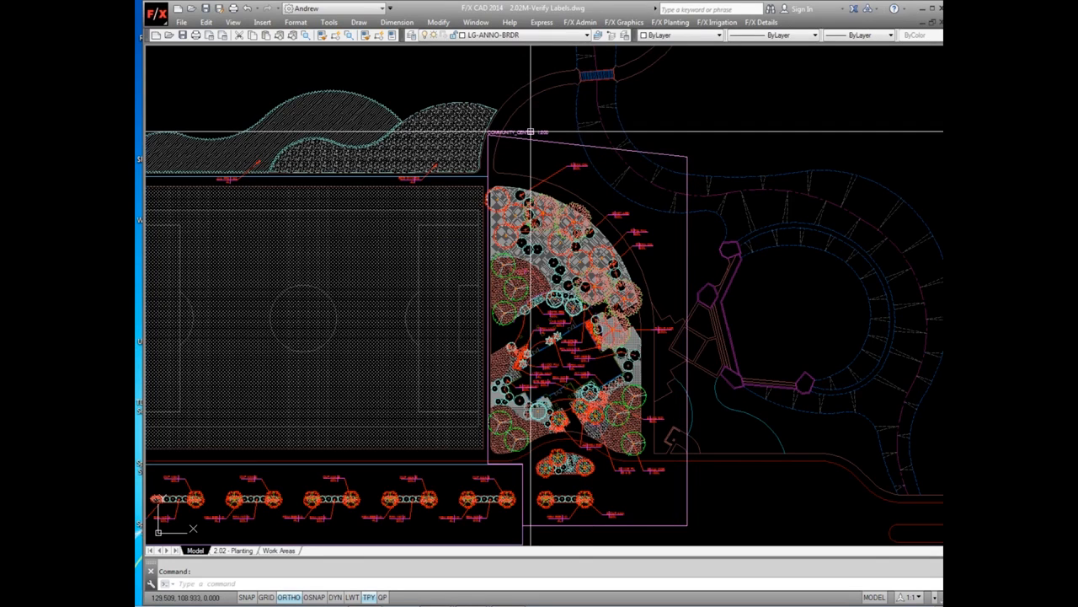
{"action": "scroll", "coordinate": [530, 132], "scroll_direction": "up", "scroll_amount": 4}
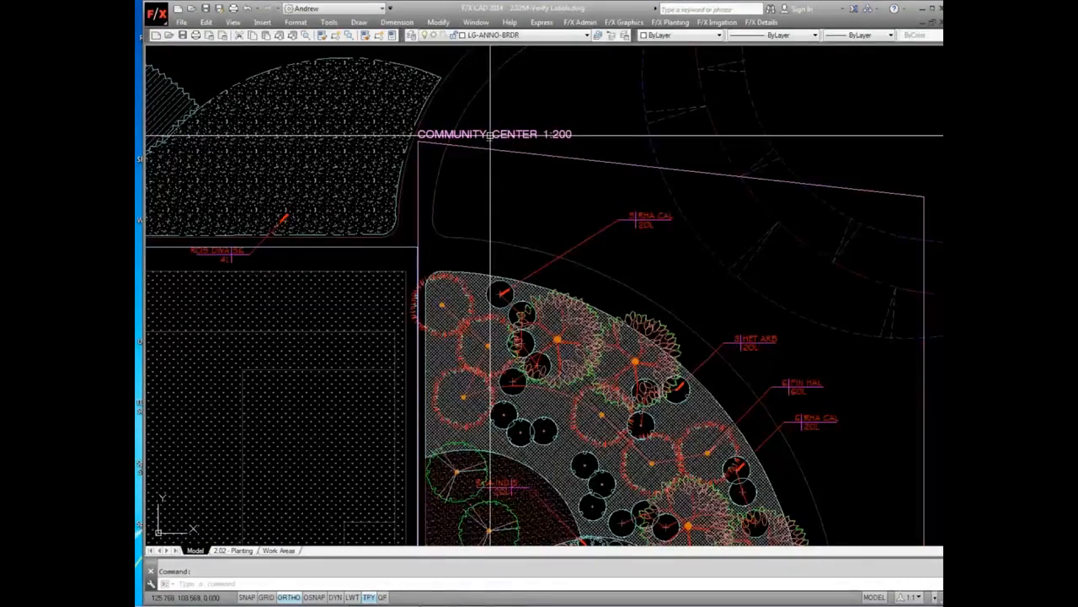
{"action": "scroll", "coordinate": [490, 135], "scroll_direction": "down", "scroll_amount": 2}
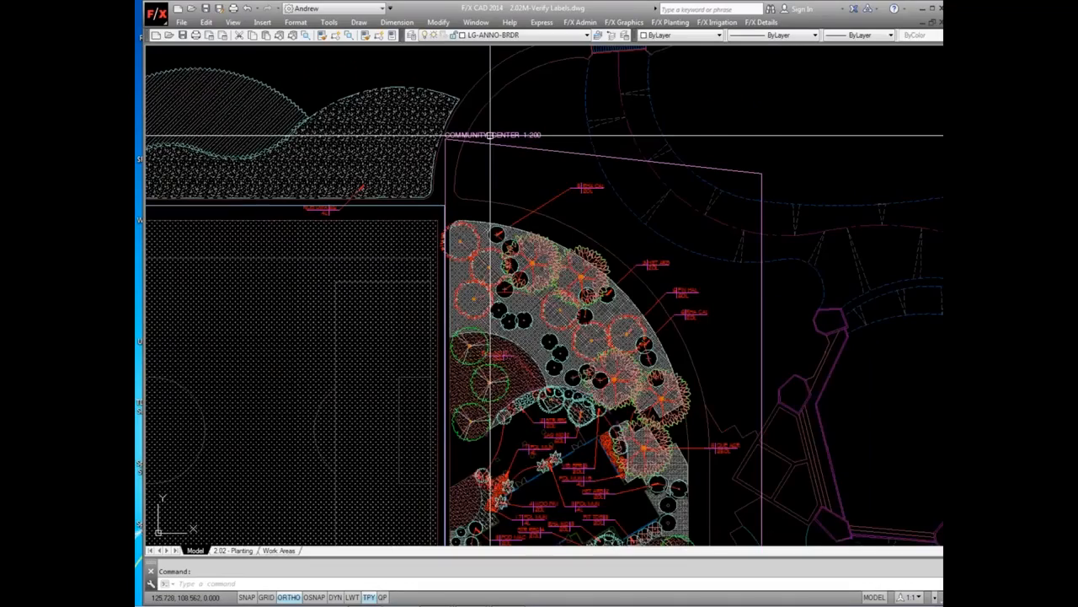
Try assigning the metric 1:125 viewport scale to the Street work area without rescaling objects, and undo the assignment
{"action": "scroll", "coordinate": [490, 134], "scroll_direction": "down", "scroll_amount": 2}
{"action": "left_click", "coordinate": [579, 22]}
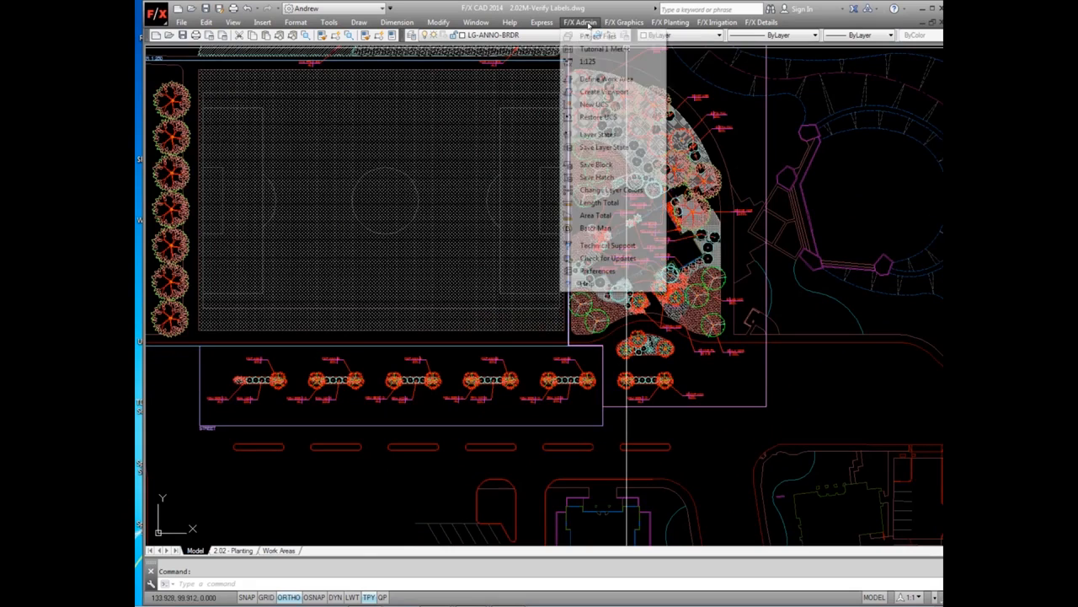
{"action": "left_click", "coordinate": [588, 62]}
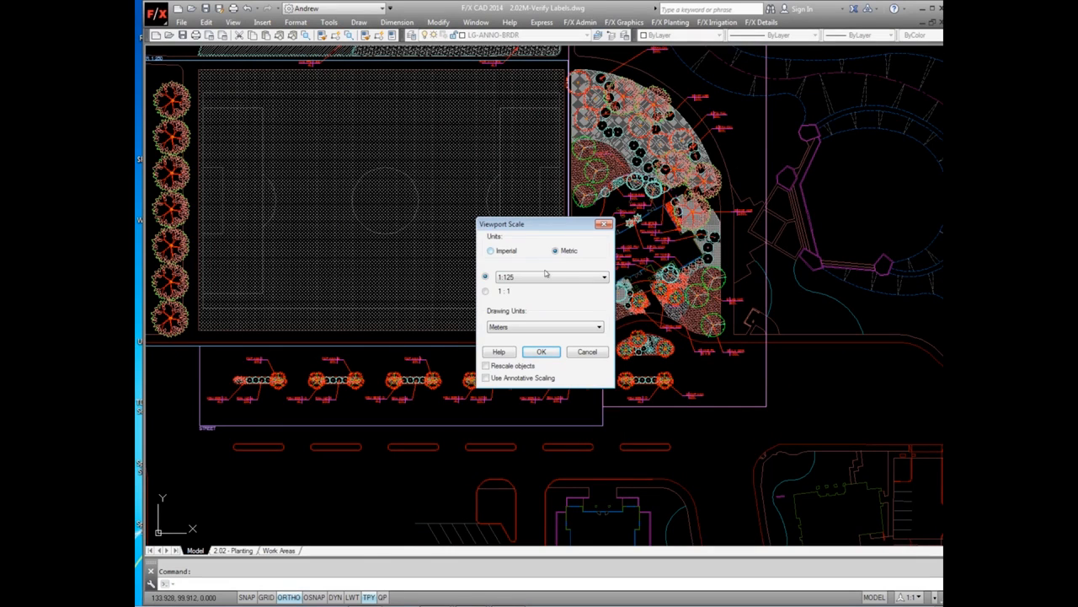
{"action": "left_click", "coordinate": [546, 277]}
{"action": "left_click", "coordinate": [545, 378]}
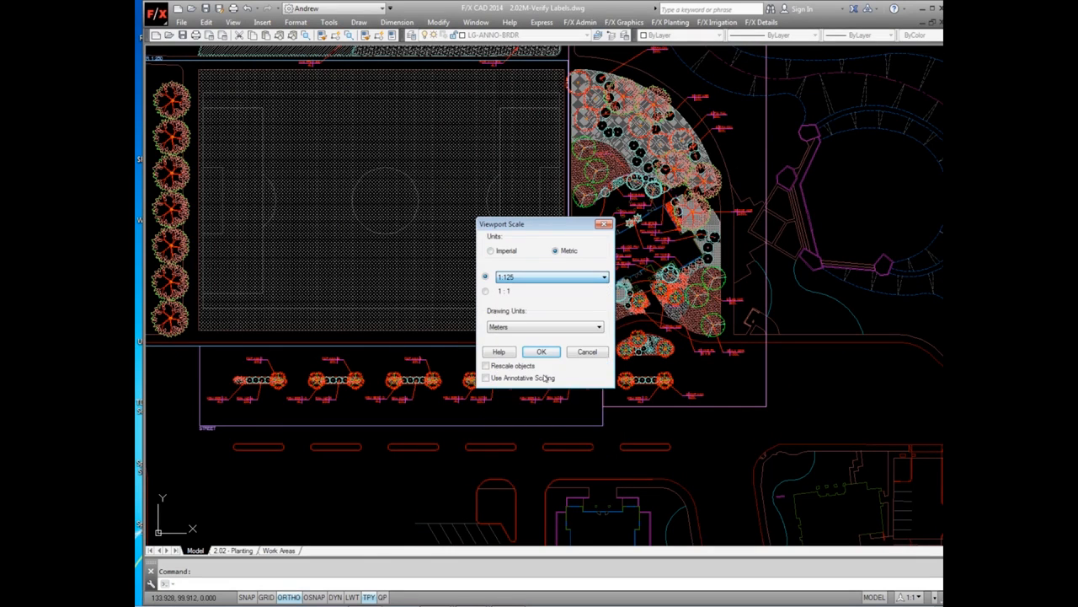
{"action": "left_click", "coordinate": [543, 352]}
{"action": "left_click", "coordinate": [203, 384]}
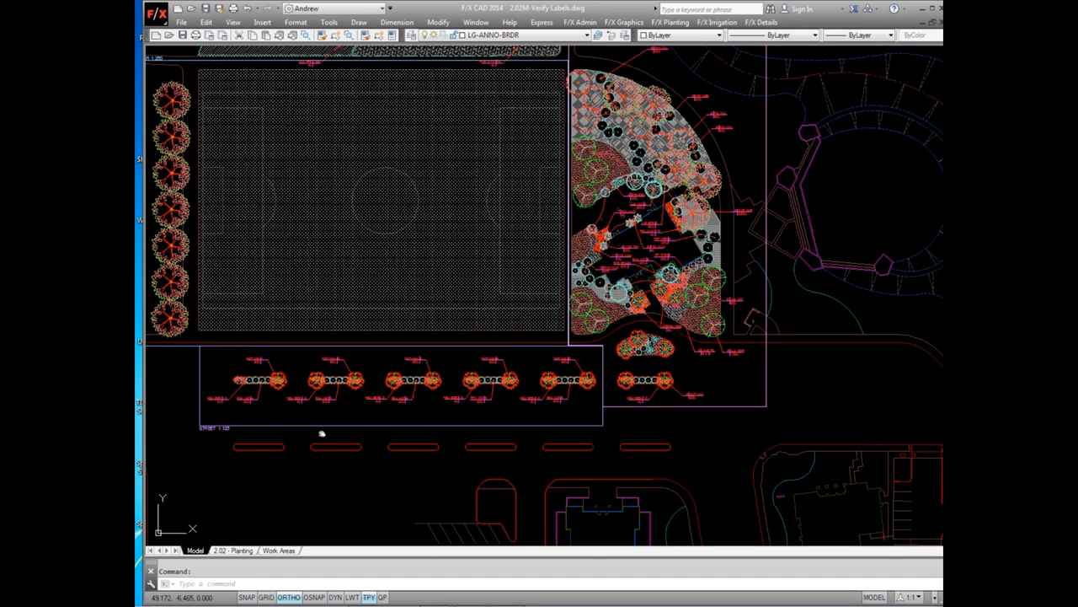
{"action": "middle_click_drag", "start_coordinate": [320, 435], "coordinate": [358, 409]}
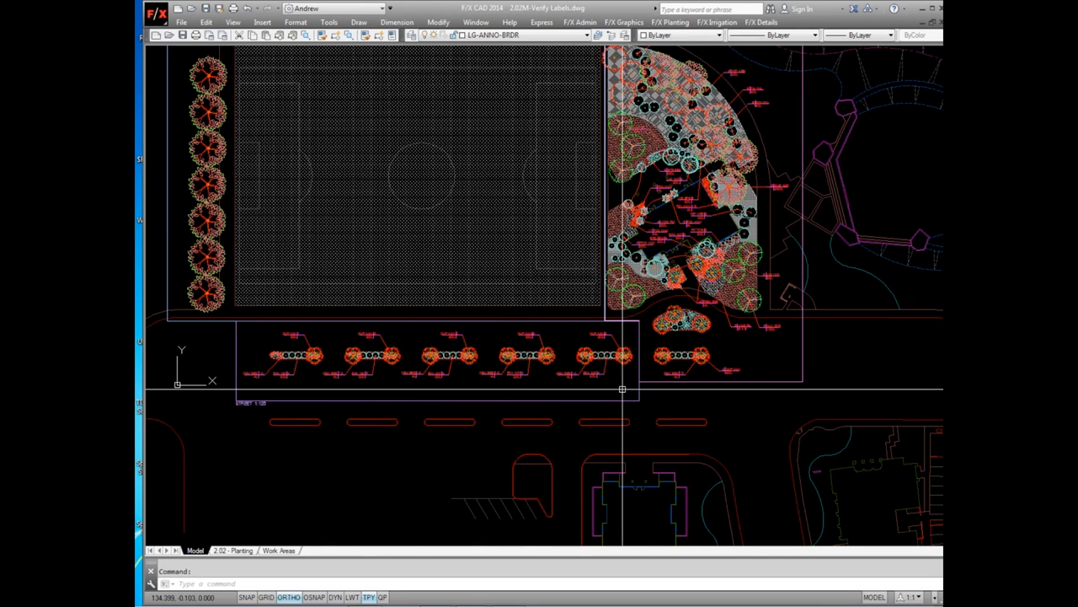
{"action": "key", "text": "ctrl+z"}
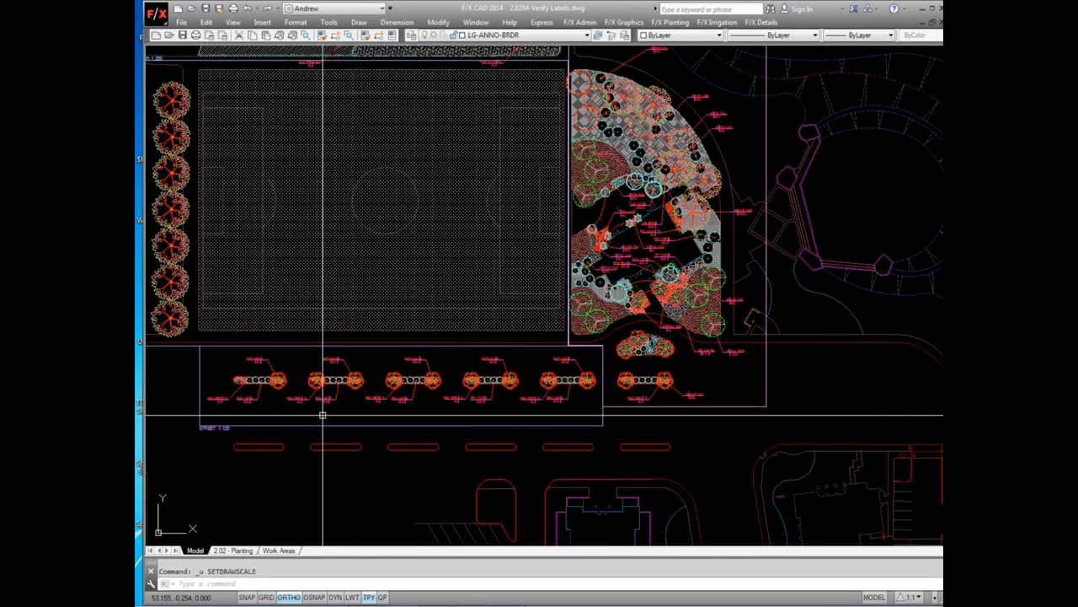
{"action": "key", "text": "ctrl+z"}
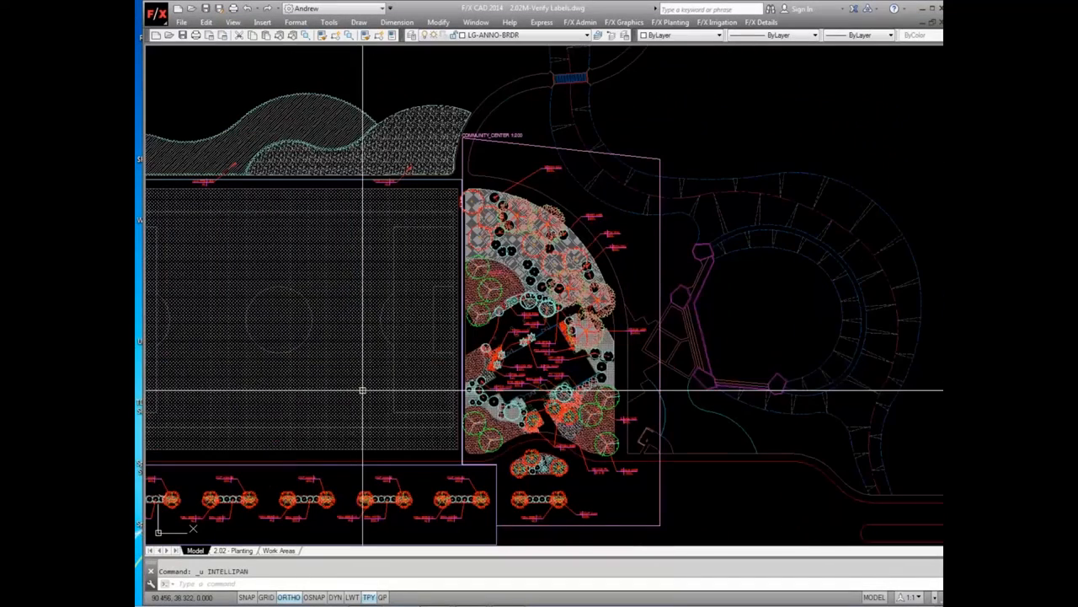
Set the viewport scale to metric 1:125 with Rescale objects enabled and assign it to the Street work area
{"action": "left_click", "coordinate": [580, 22]}
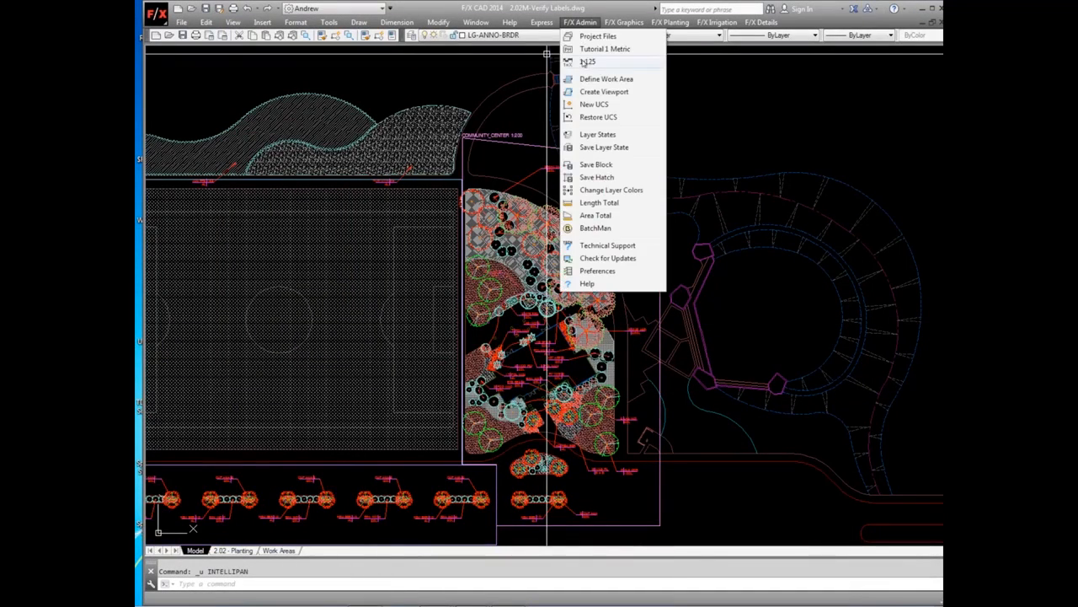
{"action": "left_click", "coordinate": [584, 64]}
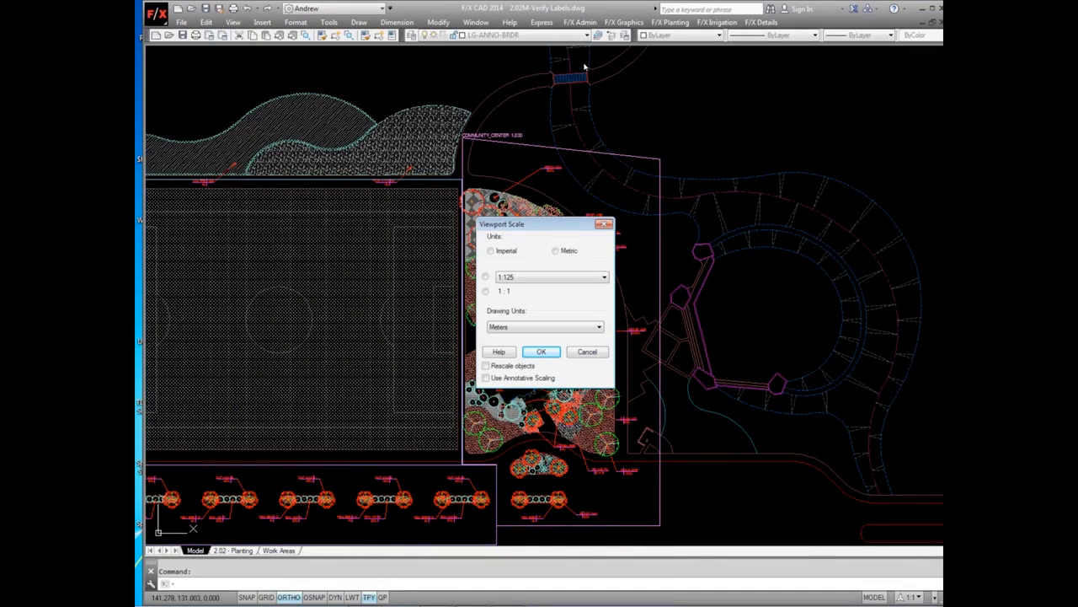
{"action": "left_click", "coordinate": [539, 278]}
{"action": "left_click", "coordinate": [527, 367]}
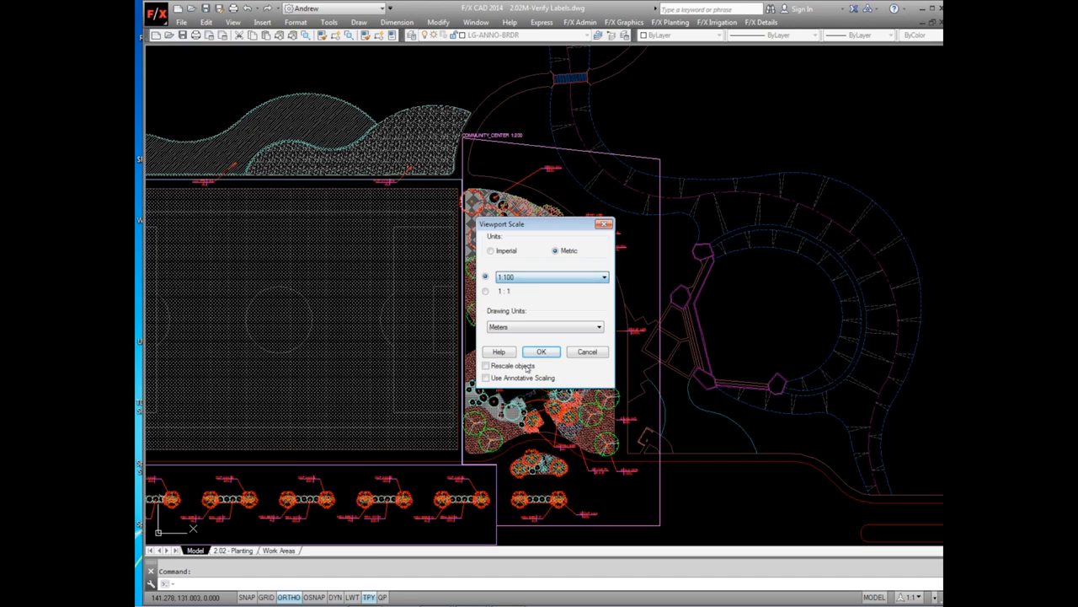
{"action": "left_click", "coordinate": [537, 283]}
{"action": "left_click", "coordinate": [524, 381]}
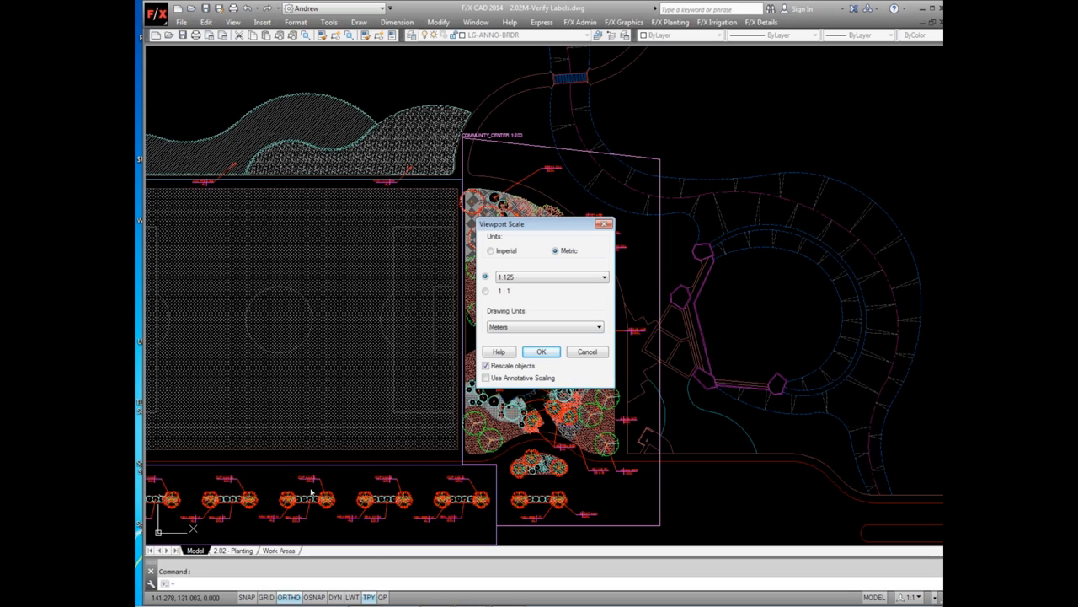
{"action": "left_click", "coordinate": [542, 352]}
{"action": "middle_click_drag", "start_coordinate": [321, 466], "coordinate": [566, 327]}
{"action": "left_click", "coordinate": [339, 368]}
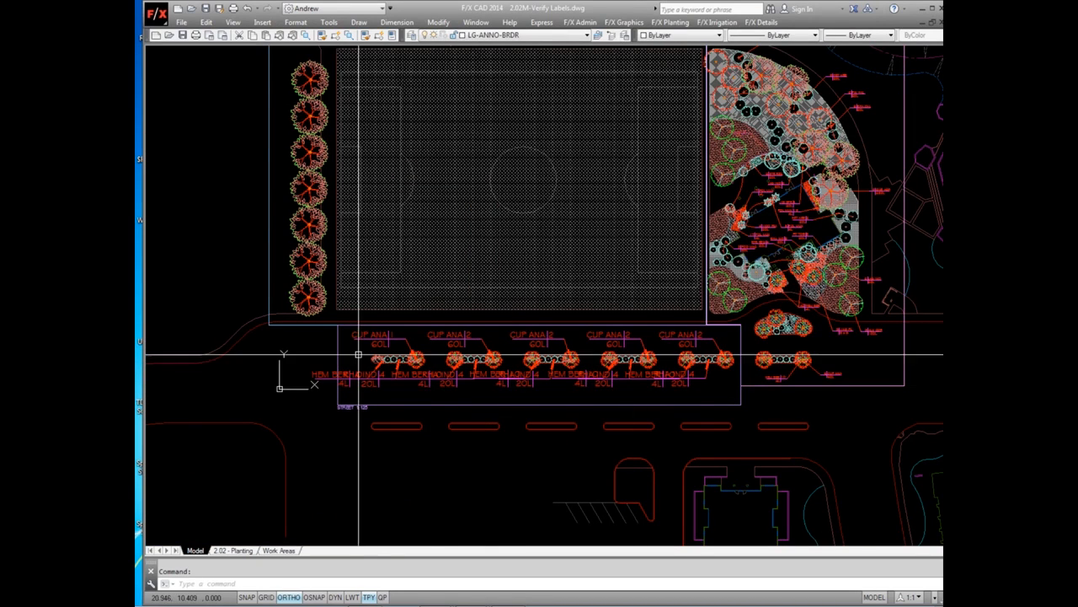
Erase the plant callouts south of the four eastern planting strips in the Street work area
{"action": "middle_click_drag", "start_coordinate": [536, 381], "coordinate": [335, 476]}
{"action": "middle_click_drag", "start_coordinate": [596, 134], "coordinate": [596, 133]}
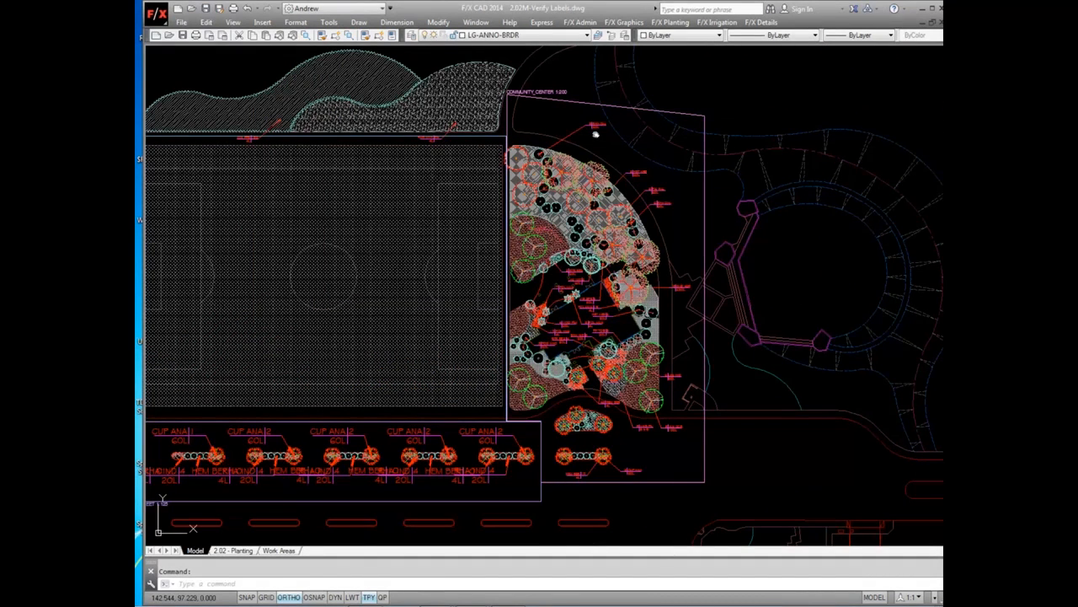
{"action": "middle_click_drag", "start_coordinate": [594, 134], "coordinate": [648, 102]}
{"action": "middle_click_drag", "start_coordinate": [457, 439], "coordinate": [340, 468]}
{"action": "type", "text": "e"}
{"action": "key", "text": "Return"}
{"action": "left_click", "coordinate": [480, 469]}
{"action": "left_click", "coordinate": [401, 458]}
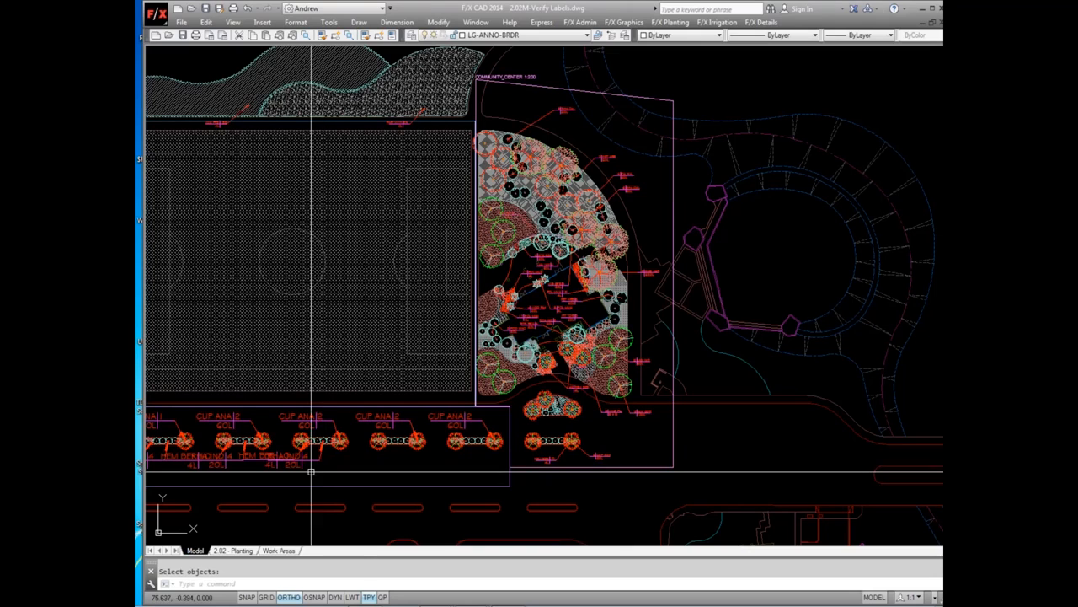
{"action": "left_click", "coordinate": [328, 460]}
{"action": "left_click", "coordinate": [198, 471]}
{"action": "key", "text": "Return"}
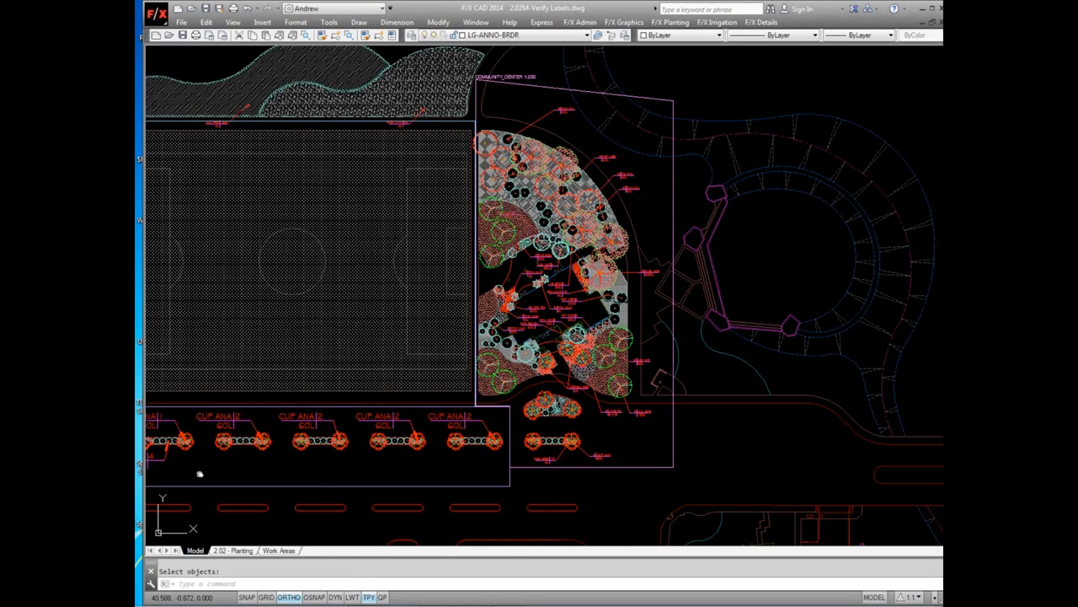
Erase the remaining callouts south of the westernmost planting strip in the Street work area
{"action": "middle_click_drag", "start_coordinate": [200, 473], "coordinate": [405, 462]}
{"action": "type", "text": "e"}
{"action": "key", "text": "Return"}
{"action": "left_click", "coordinate": [397, 452]}
{"action": "left_click", "coordinate": [323, 445]}
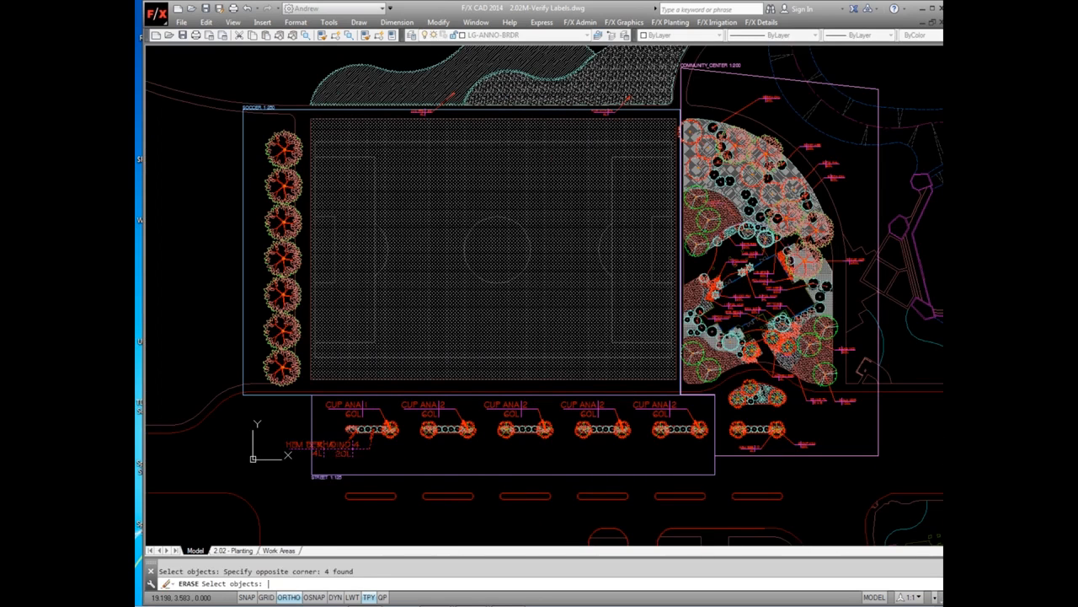
{"action": "key", "text": "Return"}
Erase the northernmost plant callout in the Community Center work area and bring up the Label Plants tools
{"action": "middle_click_drag", "start_coordinate": [421, 457], "coordinate": [327, 470]}
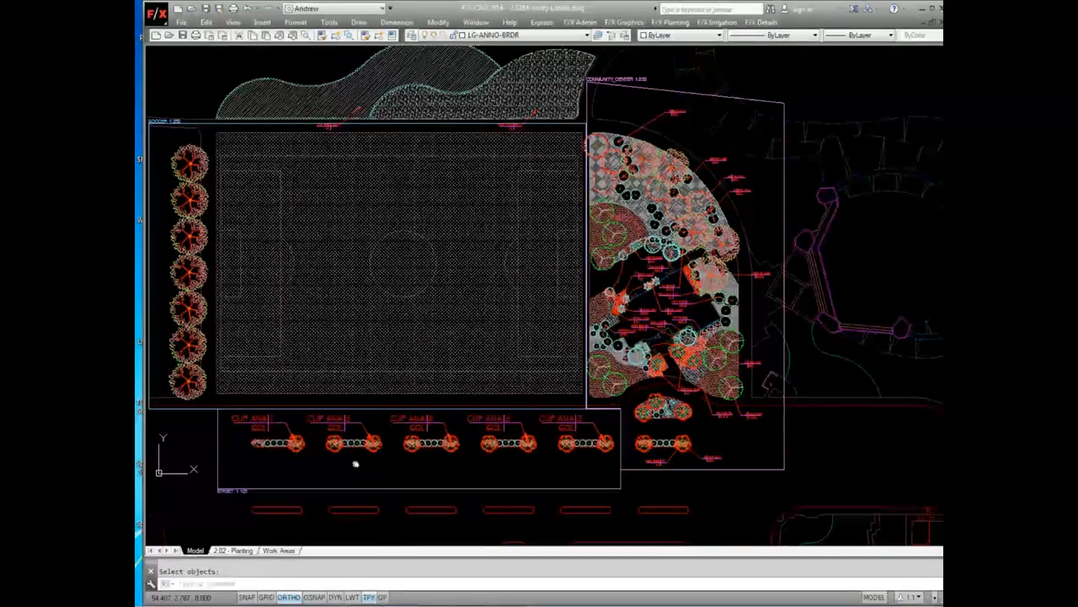
{"action": "middle_click_drag", "start_coordinate": [639, 270], "coordinate": [527, 353]}
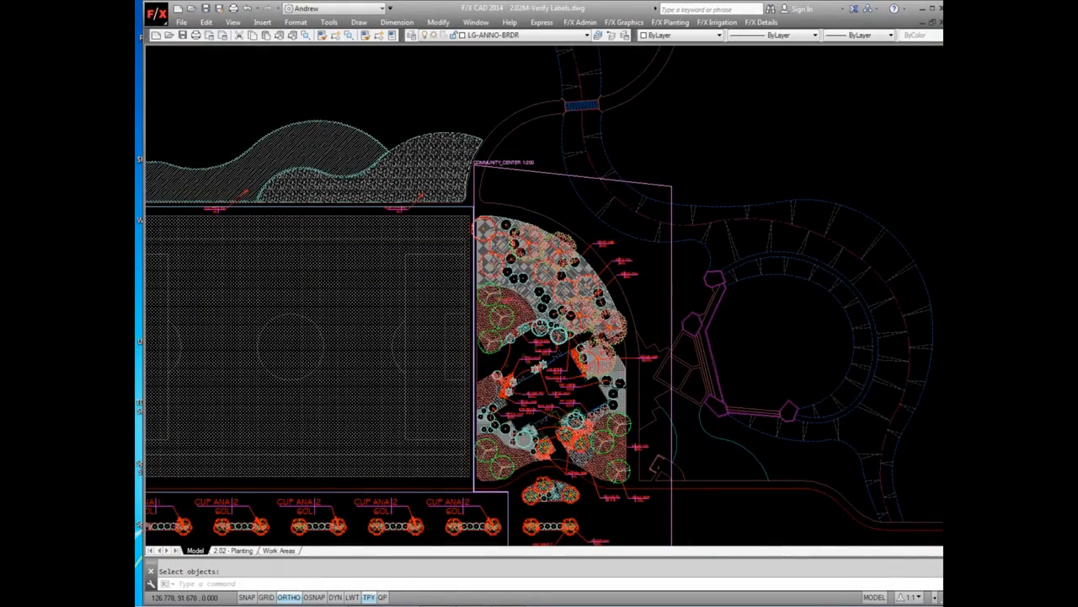
{"action": "scroll", "coordinate": [514, 223], "scroll_direction": "up", "scroll_amount": 5}
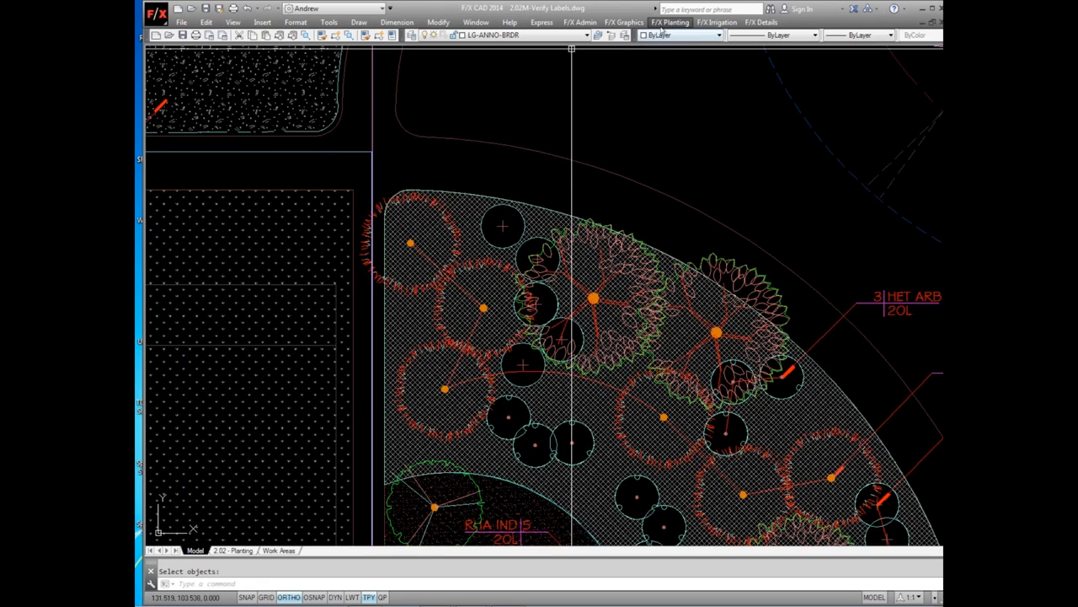
{"action": "left_click", "coordinate": [666, 23]}
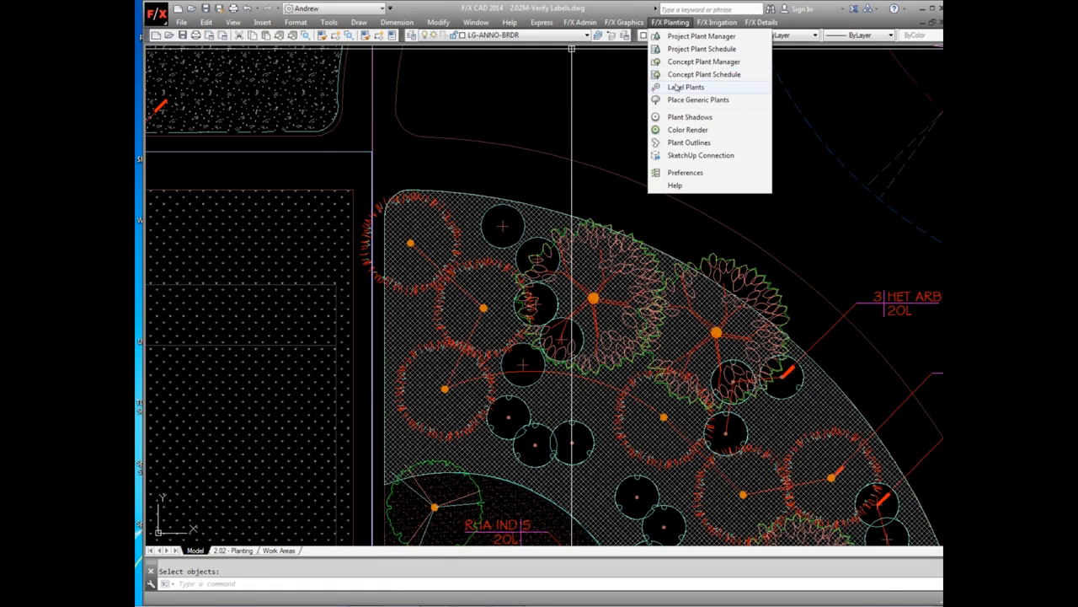
{"action": "left_click", "coordinate": [678, 87]}
{"action": "left_click_drag", "start_coordinate": [665, 86], "coordinate": [337, 180]}
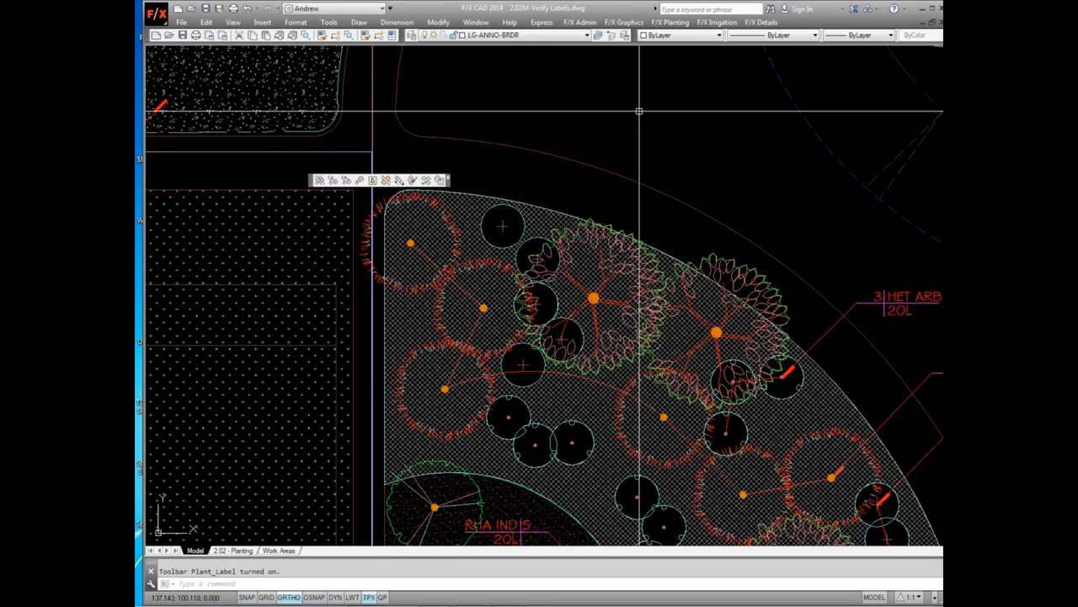
Label the five northwestern shrubs of the Community Center bed as one group, placing the callout outside the bed to the northeast
{"action": "left_click", "coordinate": [333, 179]}
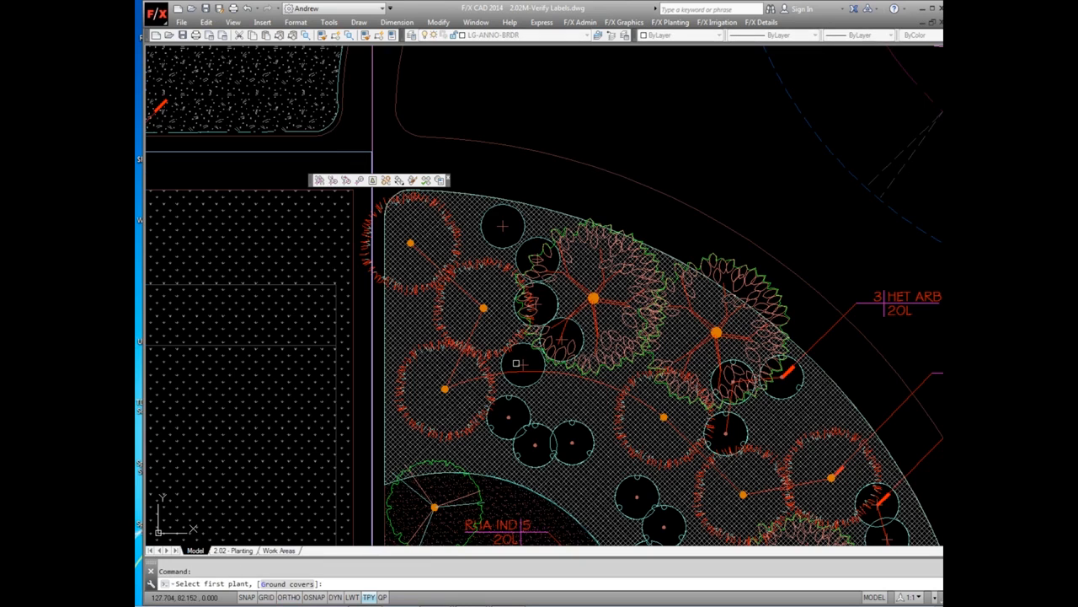
{"action": "left_click", "coordinate": [519, 362]}
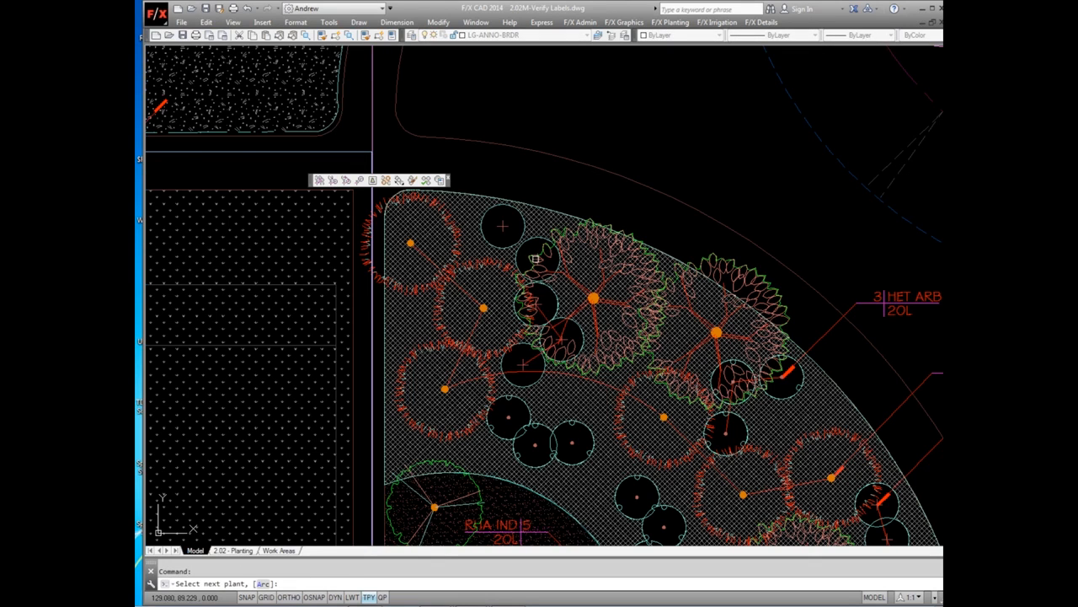
{"action": "scroll", "coordinate": [534, 258], "scroll_direction": "up", "scroll_amount": 2}
{"action": "right_click", "coordinate": [484, 205]}
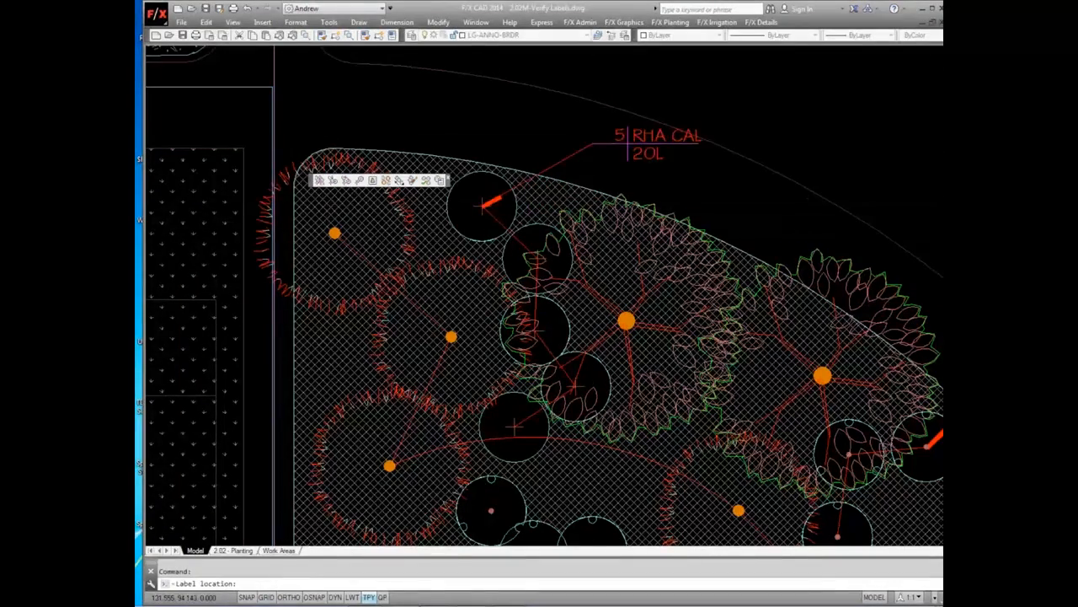
{"action": "scroll", "coordinate": [594, 145], "scroll_direction": "down", "scroll_amount": 2}
{"action": "scroll", "coordinate": [590, 142], "scroll_direction": "down", "scroll_amount": 2}
{"action": "left_click", "coordinate": [644, 141]}
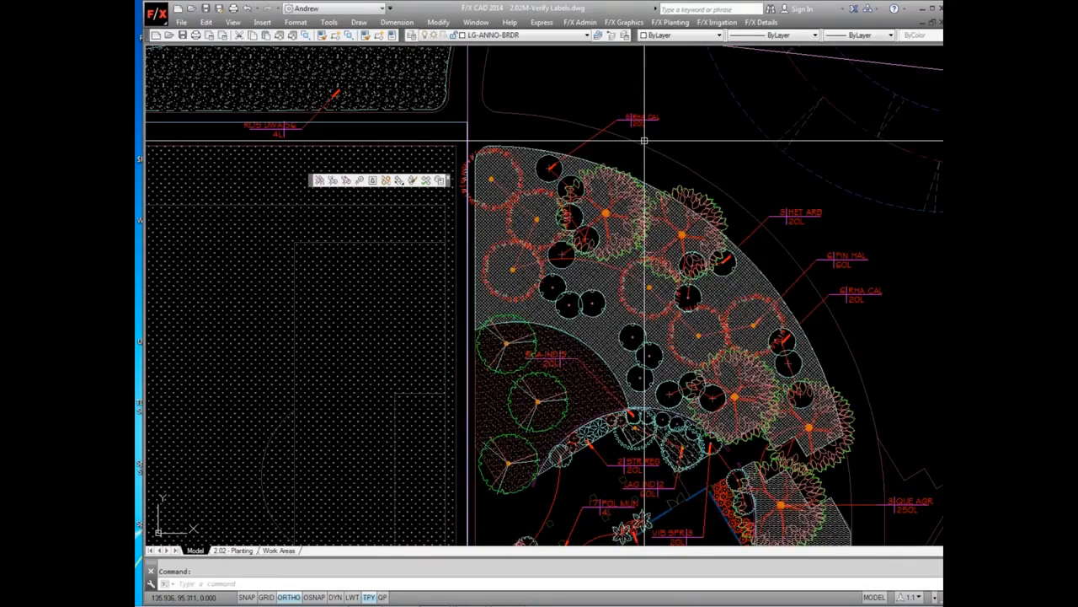
{"action": "middle_click_drag", "start_coordinate": [679, 149], "coordinate": [540, 128]}
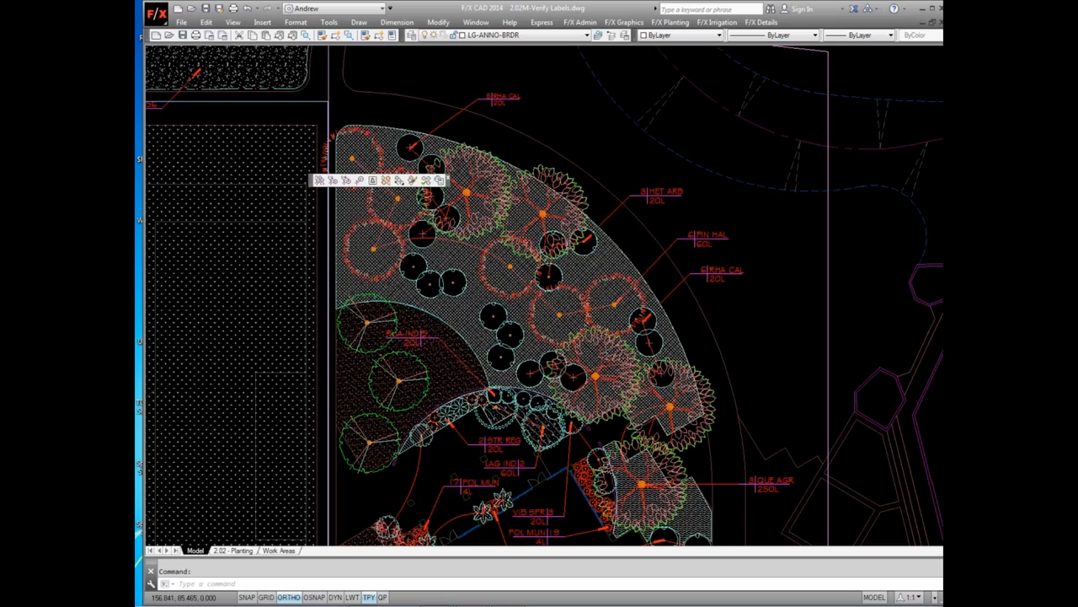
Set the viewport scale to 1:200 in metric units with object rescaling on, and pick the Community Center work area's border
{"action": "scroll", "coordinate": [795, 279], "scroll_direction": "up", "scroll_amount": 2}
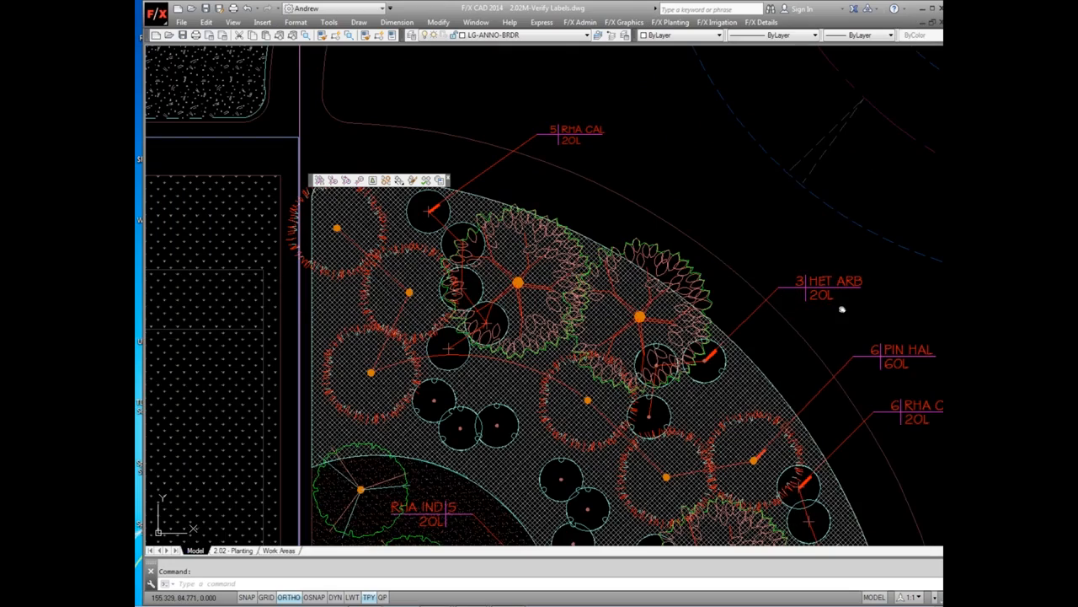
{"action": "middle_click_drag", "start_coordinate": [842, 309], "coordinate": [685, 281]}
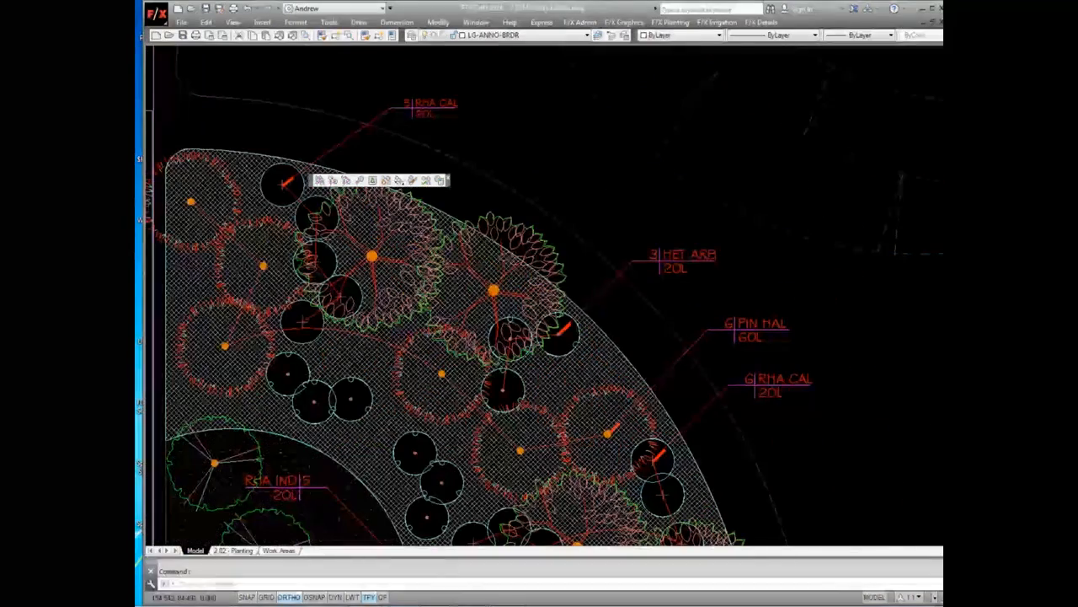
{"action": "scroll", "coordinate": [684, 286], "scroll_direction": "down", "scroll_amount": 2}
{"action": "scroll", "coordinate": [684, 287], "scroll_direction": "down", "scroll_amount": 2}
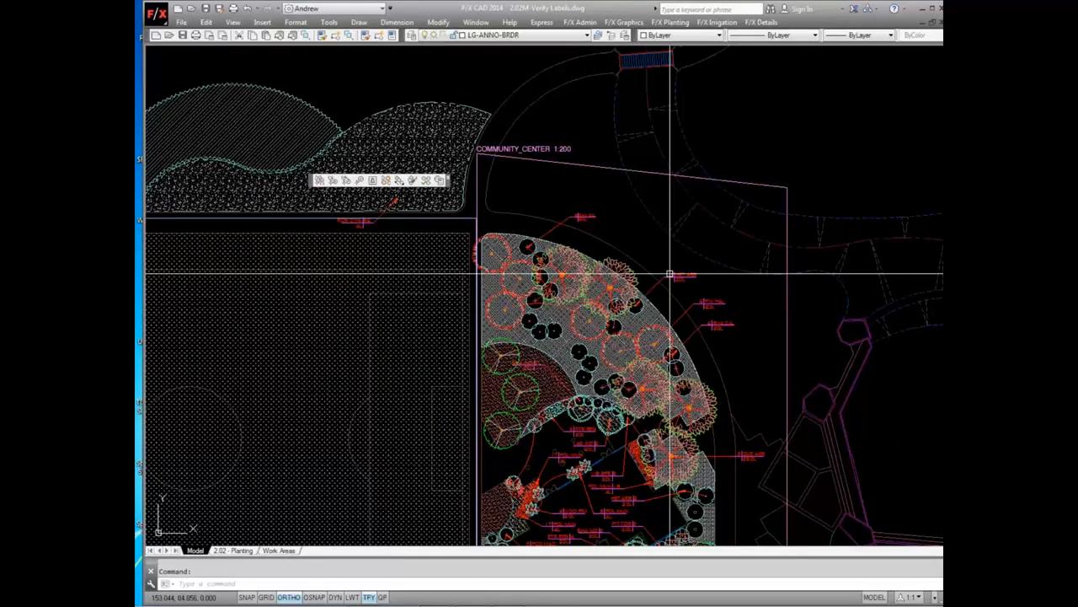
{"action": "mouse_move", "coordinate": [589, 221]}
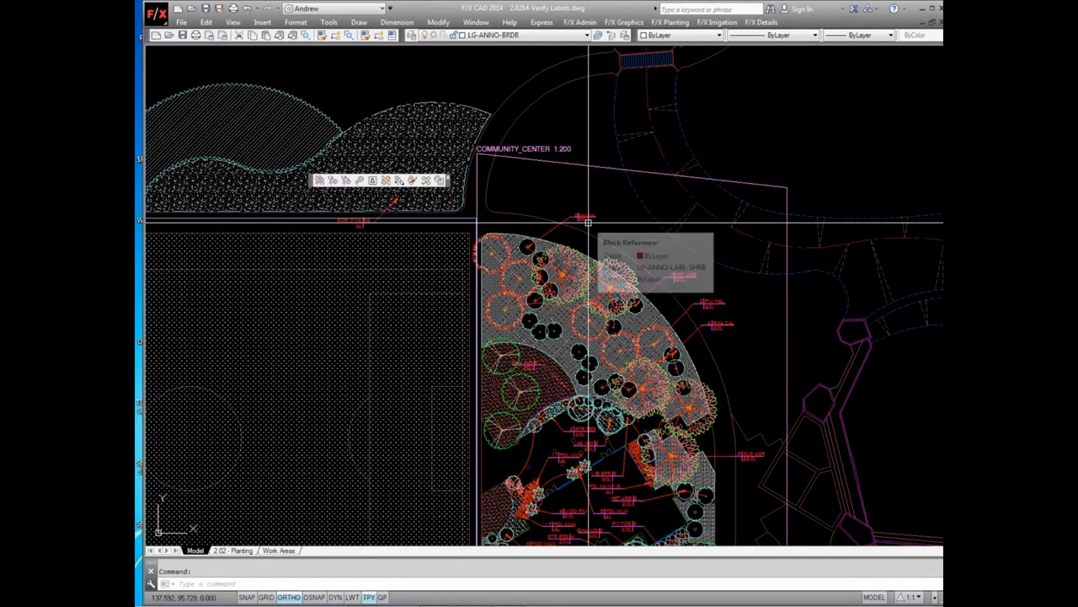
{"action": "middle_click_drag", "start_coordinate": [613, 236], "coordinate": [561, 209]}
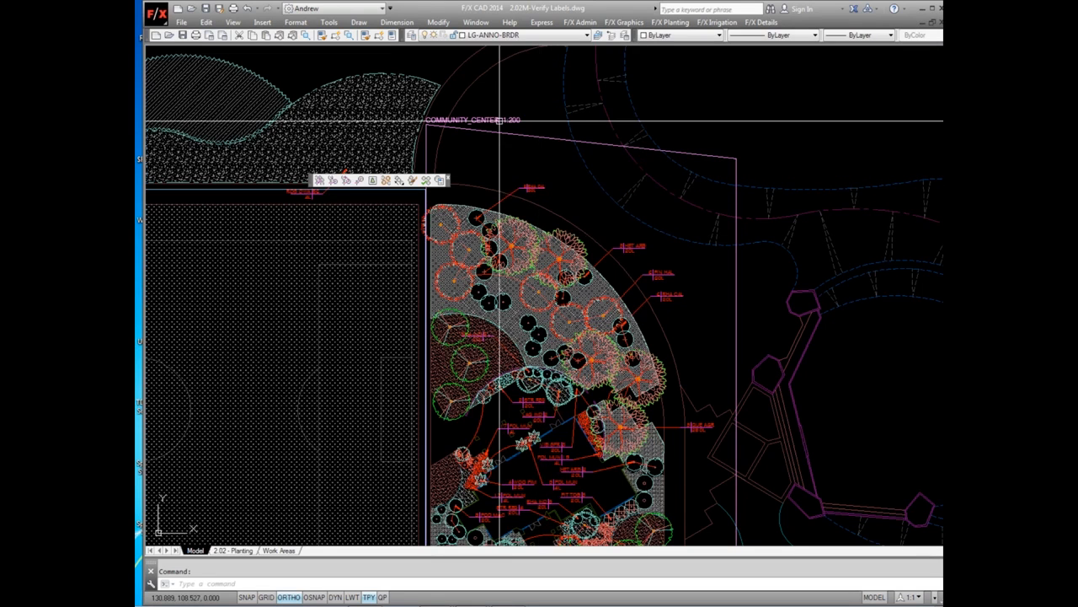
{"action": "left_click", "coordinate": [580, 22]}
{"action": "left_click", "coordinate": [587, 62]}
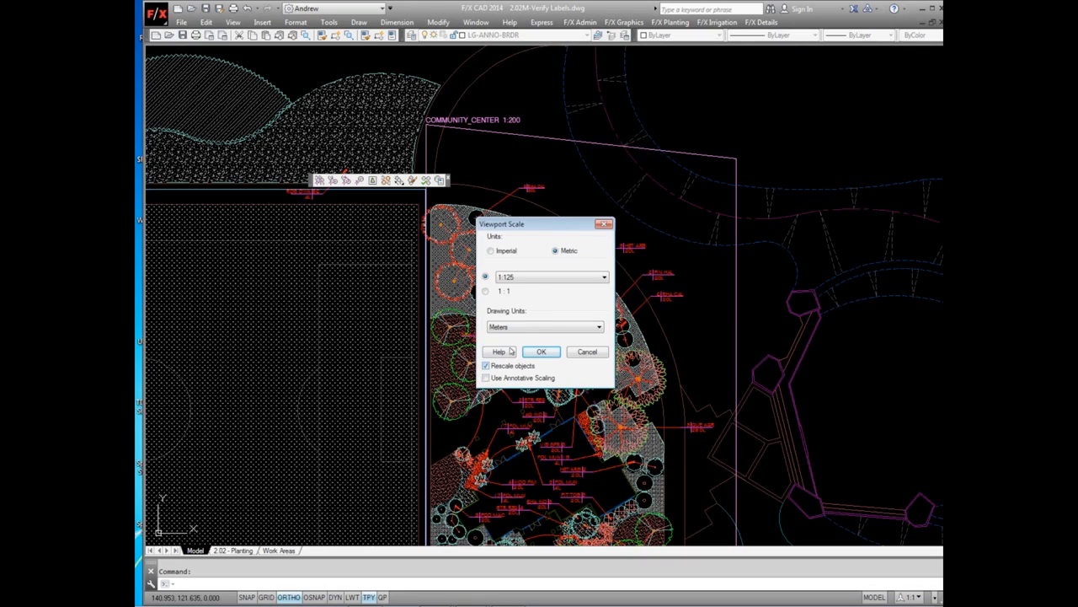
{"action": "left_click", "coordinate": [534, 277]}
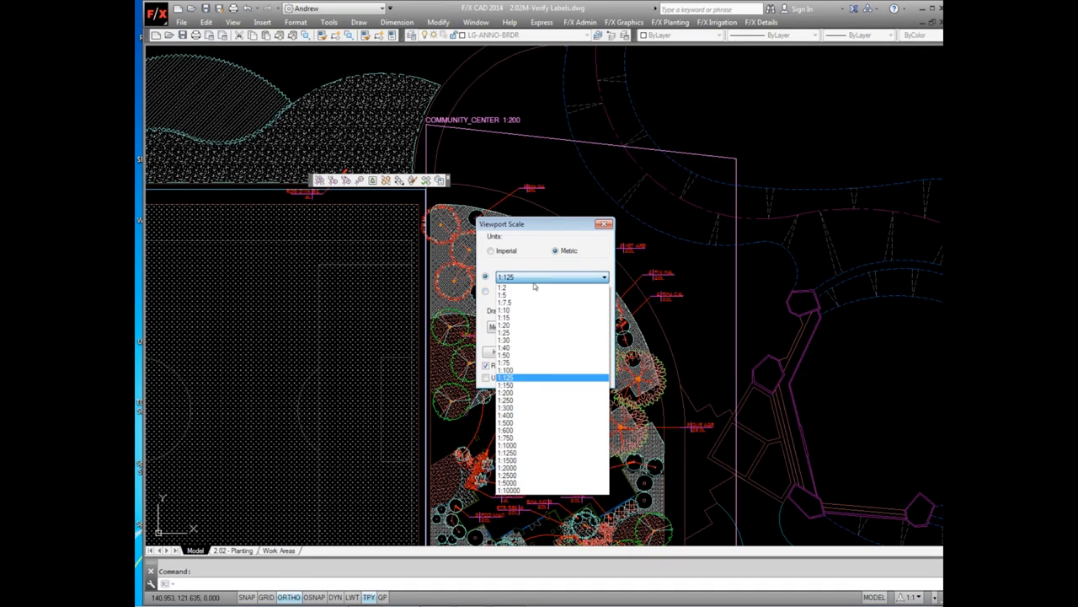
{"action": "left_click", "coordinate": [523, 395]}
{"action": "left_click", "coordinate": [540, 353]}
{"action": "left_click", "coordinate": [535, 141]}
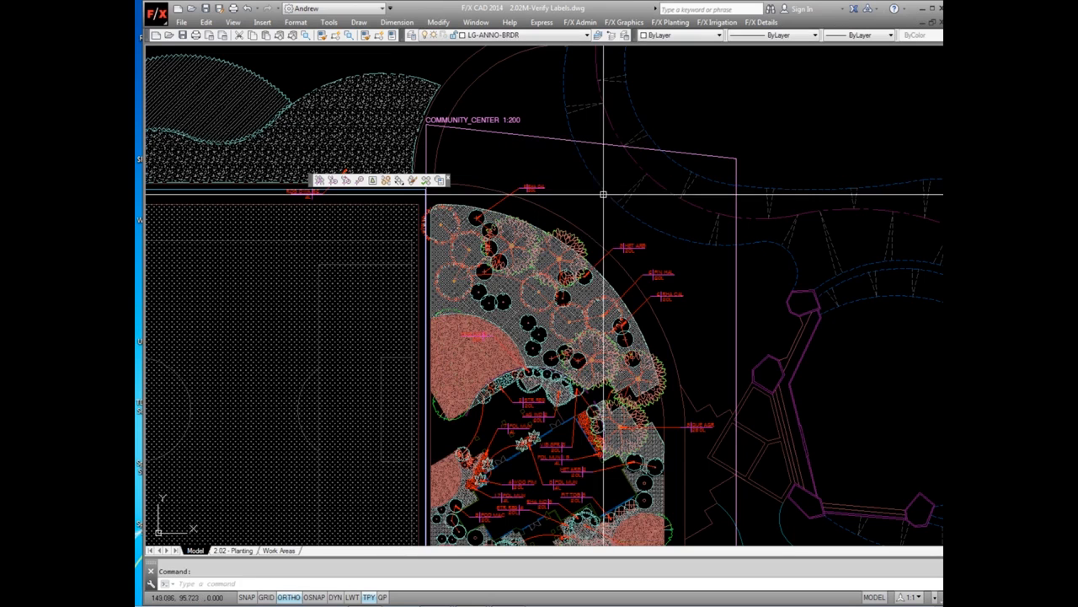
Erase the HET ARB, PIN HAL and six-plant RHA CAL callouts outside the northeast edge of the Community Center bed
{"action": "type", "text": "e"}
{"action": "key", "text": "Return"}
{"action": "left_click", "coordinate": [623, 249]}
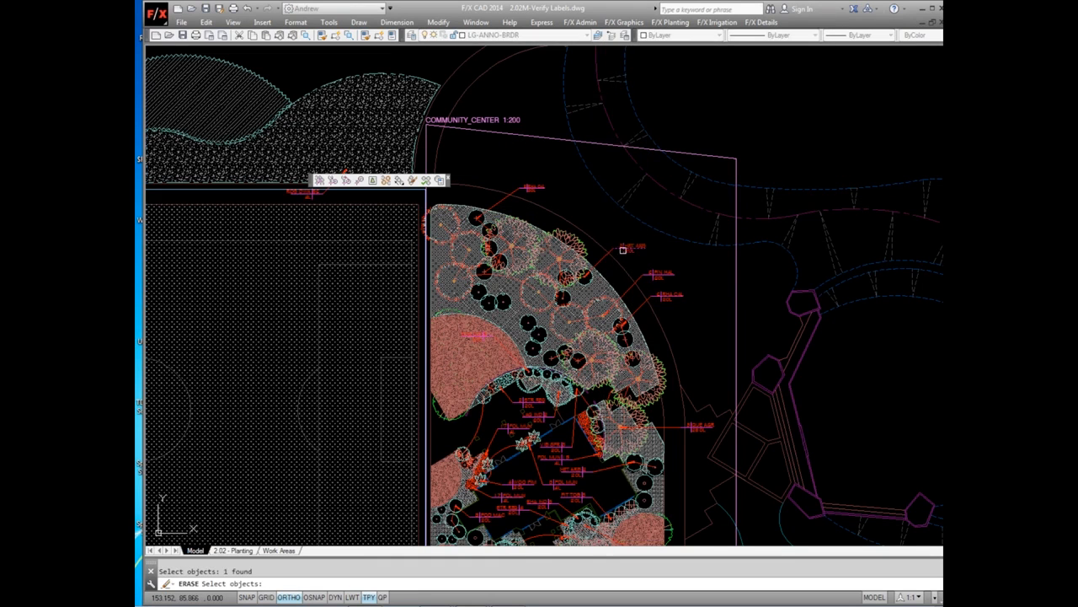
{"action": "key", "text": "Return"}
{"action": "middle_click_drag", "start_coordinate": [647, 270], "coordinate": [584, 240]}
{"action": "key", "text": "e"}
{"action": "key", "text": "Return"}
{"action": "left_click", "coordinate": [591, 238]}
{"action": "left_click", "coordinate": [574, 250]}
{"action": "key", "text": "Return"}
{"action": "key", "text": "e"}
{"action": "key", "text": "Return"}
{"action": "left_click", "coordinate": [603, 257]}
{"action": "left_click", "coordinate": [587, 270]}
{"action": "key", "text": "Return"}
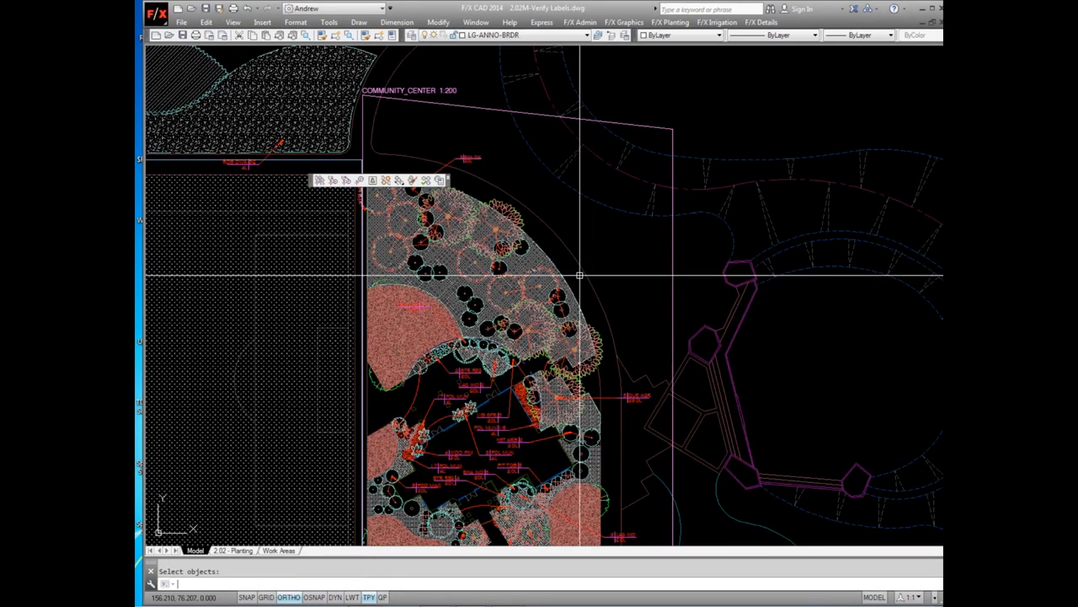
Label the two large QUE AGR trees along the Community Center bed's northern edge as one group, placing the callout outside to the northeast
{"action": "middle_click_drag", "start_coordinate": [617, 286], "coordinate": [624, 253]}
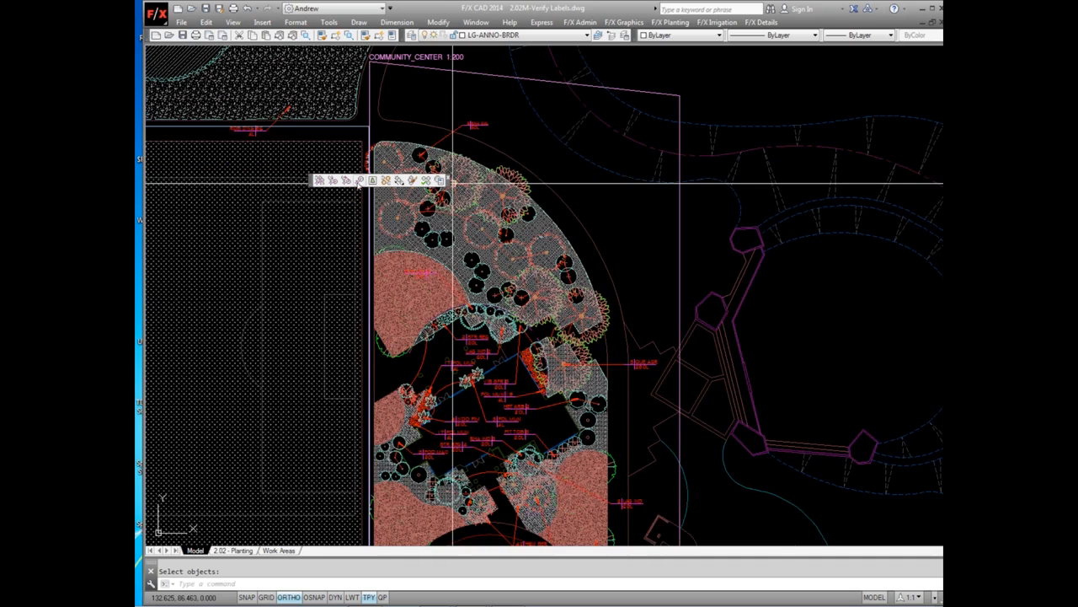
{"action": "left_click", "coordinate": [359, 182]}
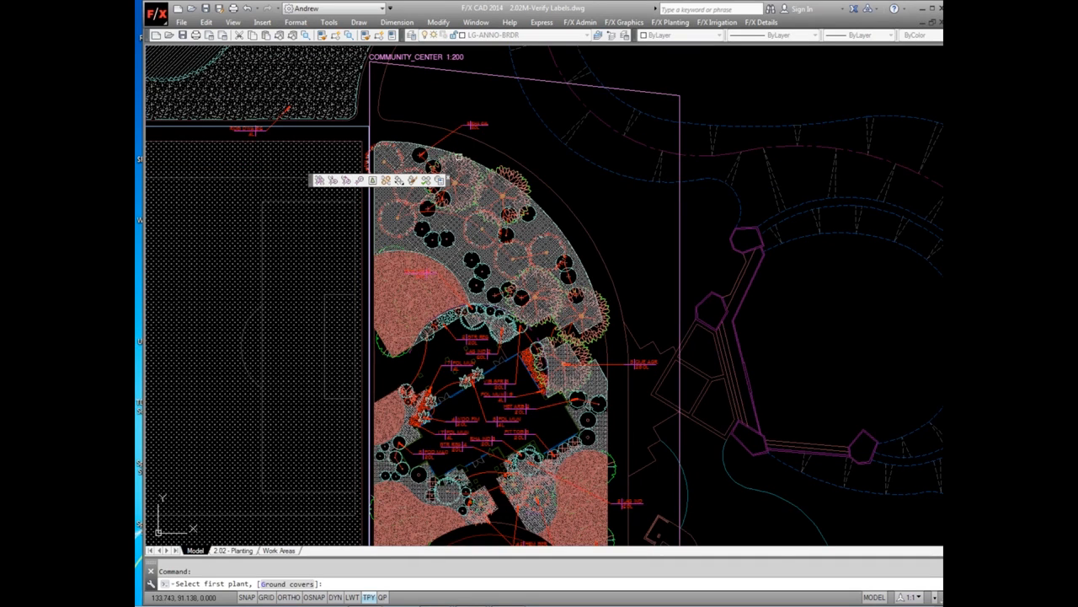
{"action": "scroll", "coordinate": [464, 161], "scroll_direction": "up", "scroll_amount": 3}
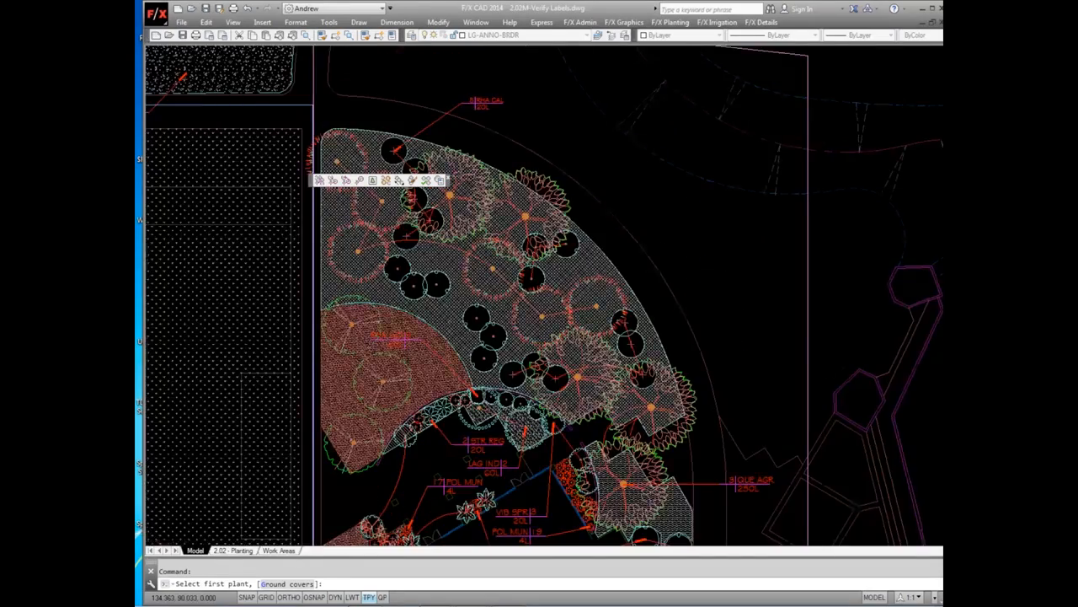
{"action": "left_click", "coordinate": [464, 161]}
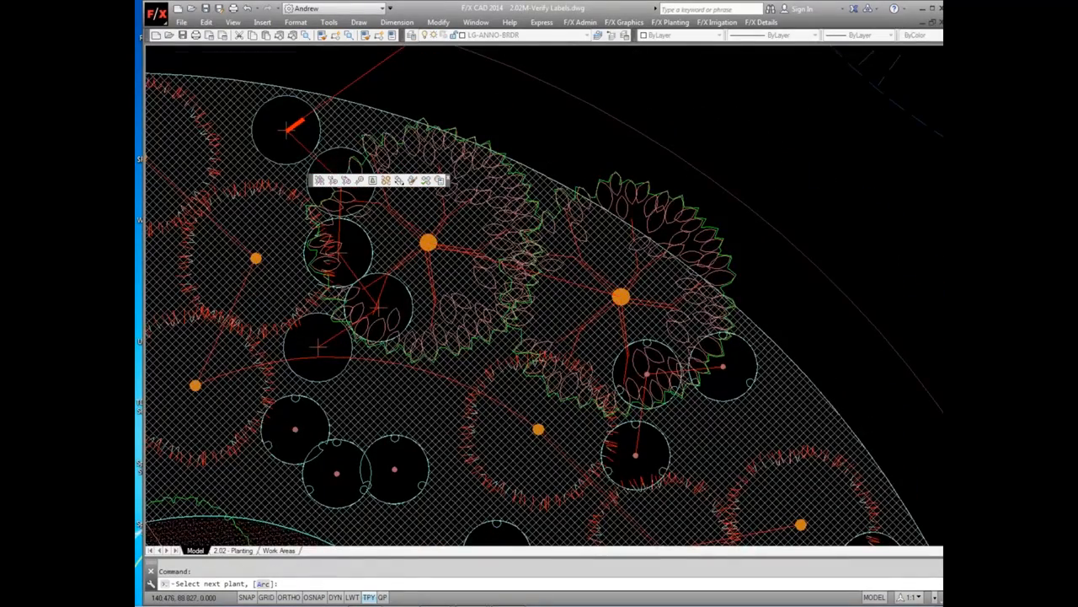
{"action": "scroll", "coordinate": [600, 190], "scroll_direction": "down", "scroll_amount": 2}
{"action": "scroll", "coordinate": [599, 189], "scroll_direction": "down", "scroll_amount": 2}
{"action": "key", "text": "Escape"}
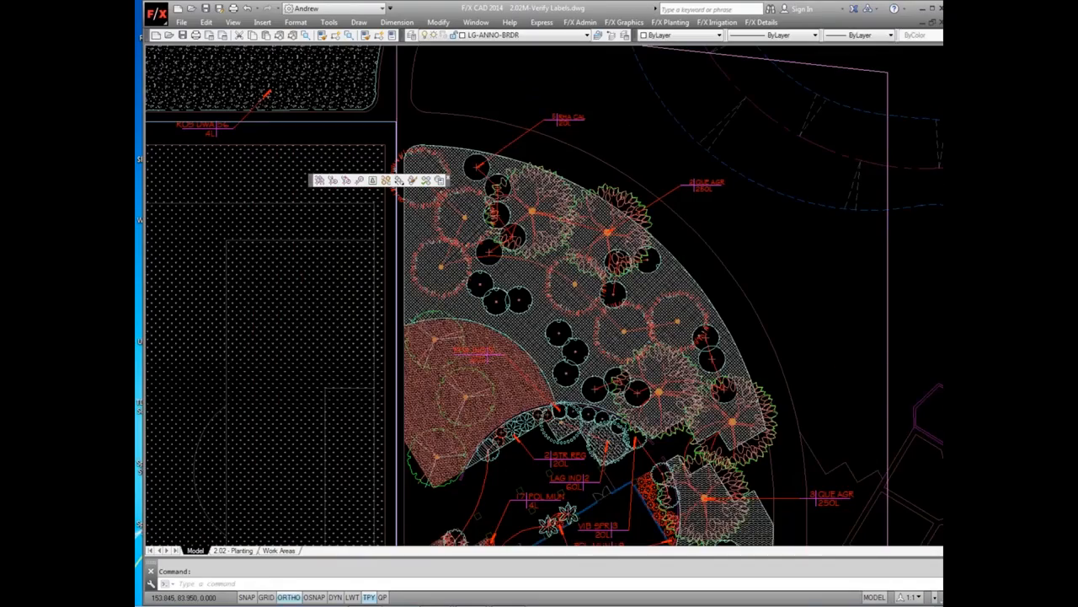
{"action": "scroll", "coordinate": [719, 234], "scroll_direction": "down", "scroll_amount": 2}
{"action": "middle_click_drag", "start_coordinate": [719, 234], "coordinate": [693, 158]}
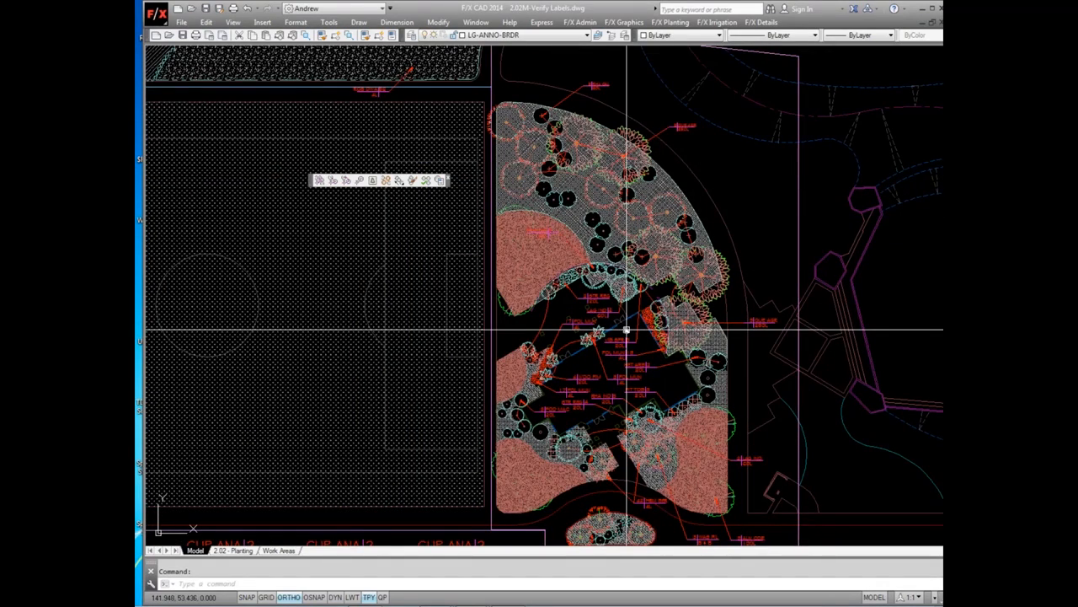
{"action": "scroll", "coordinate": [649, 160], "scroll_direction": "down", "scroll_amount": 2}
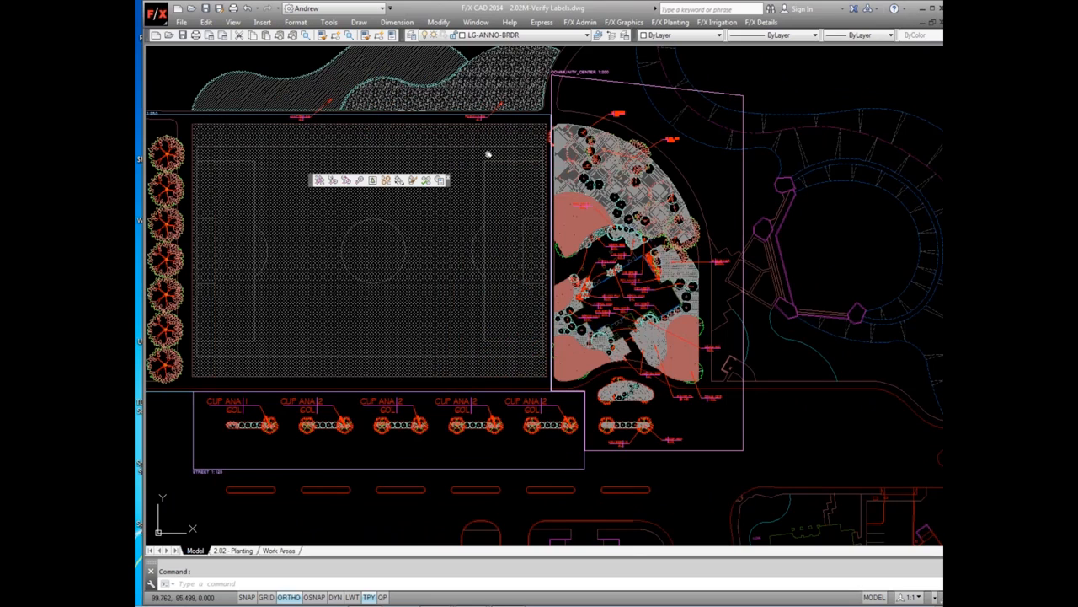
Erase the five CUP ANA plant labels and their leaders above the street planters
{"action": "middle_click_drag", "start_coordinate": [512, 159], "coordinate": [630, 161]}
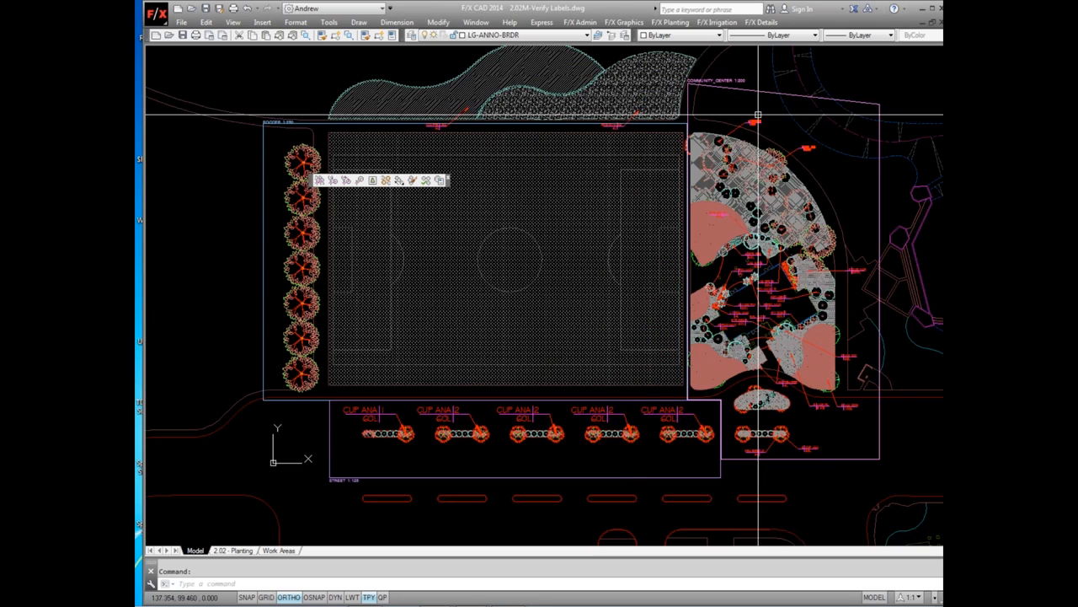
{"action": "middle_click_drag", "start_coordinate": [793, 210], "coordinate": [798, 167]}
{"action": "type", "text": "e"}
{"action": "key", "text": "Return"}
{"action": "left_click", "coordinate": [706, 374]}
{"action": "left_click", "coordinate": [373, 384]}
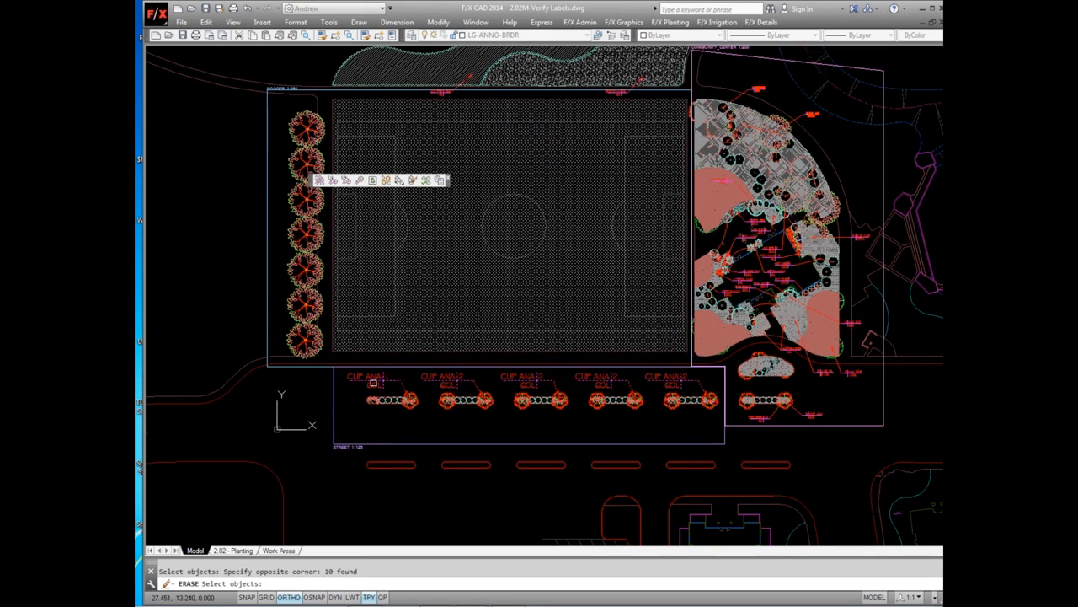
{"action": "key", "text": "Return"}
Start a group plant label and link the matching street trees with arcs, from the rightmost STREET planter toward the left
{"action": "left_click", "coordinate": [346, 180]}
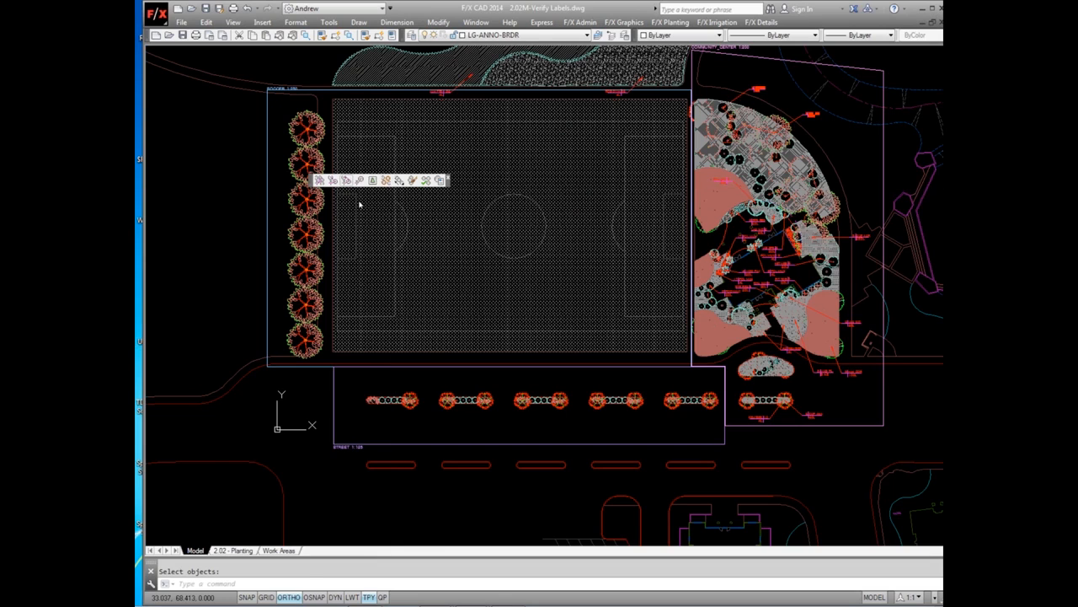
{"action": "left_click", "coordinate": [673, 394]}
{"action": "left_click", "coordinate": [564, 329]}
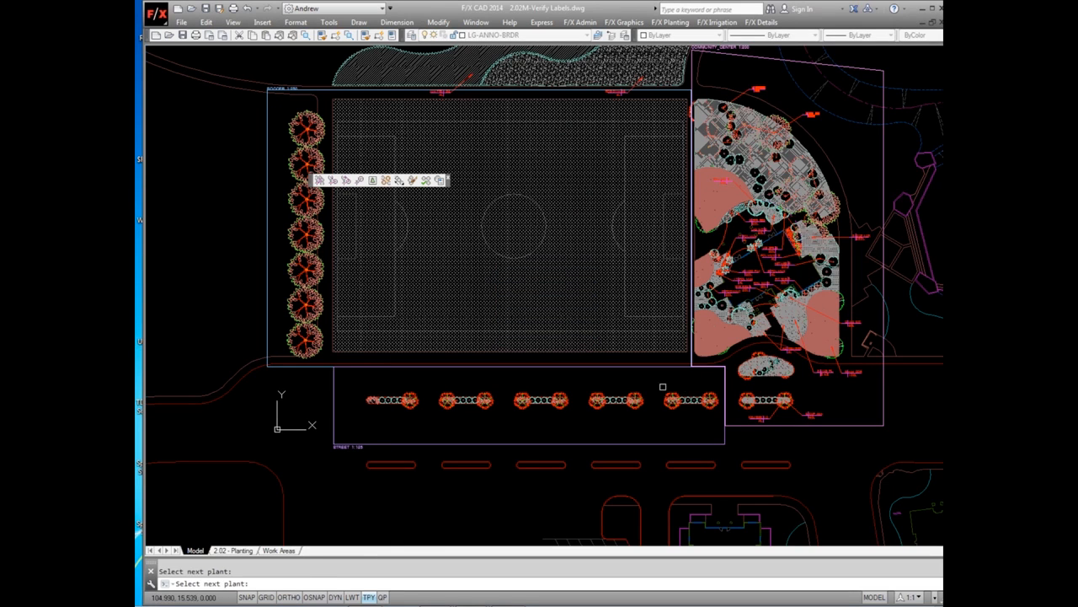
{"action": "key", "text": "Escape"}
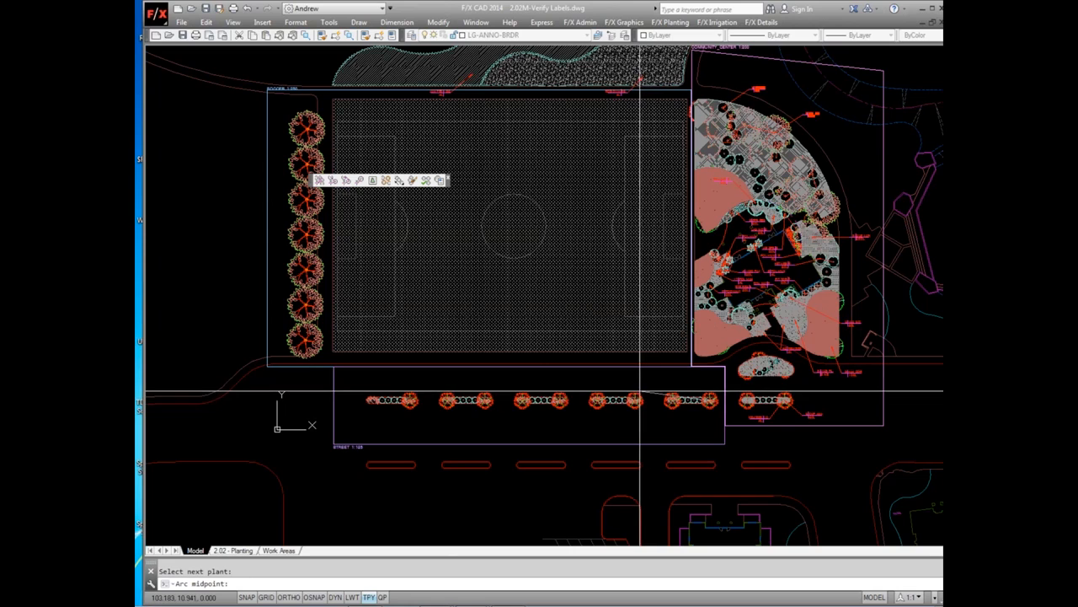
{"action": "key", "text": "Return"}
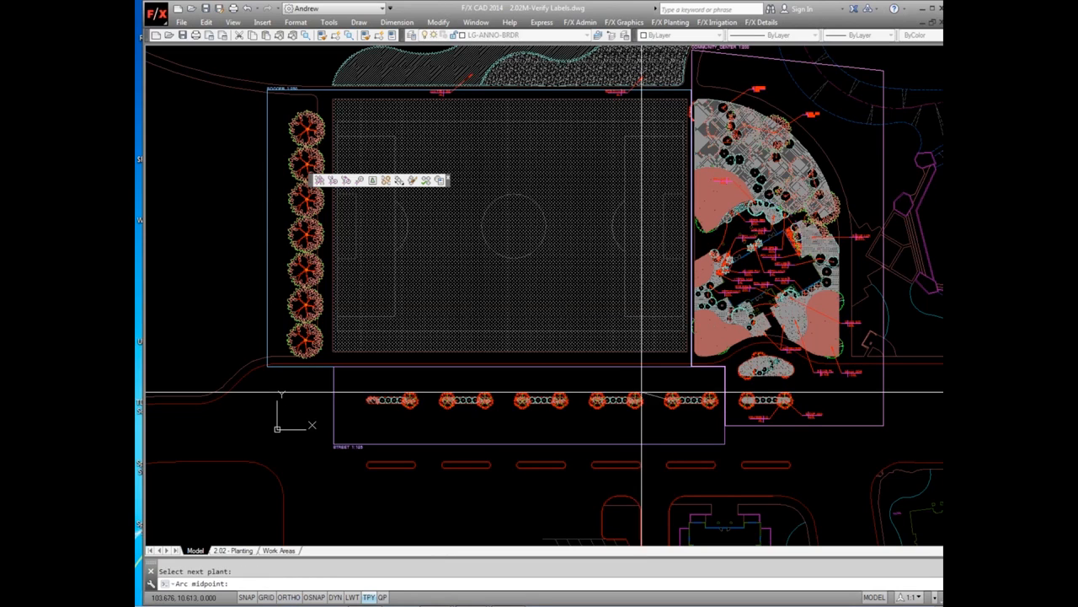
{"action": "left_click", "coordinate": [651, 391]}
{"action": "left_click", "coordinate": [607, 393]}
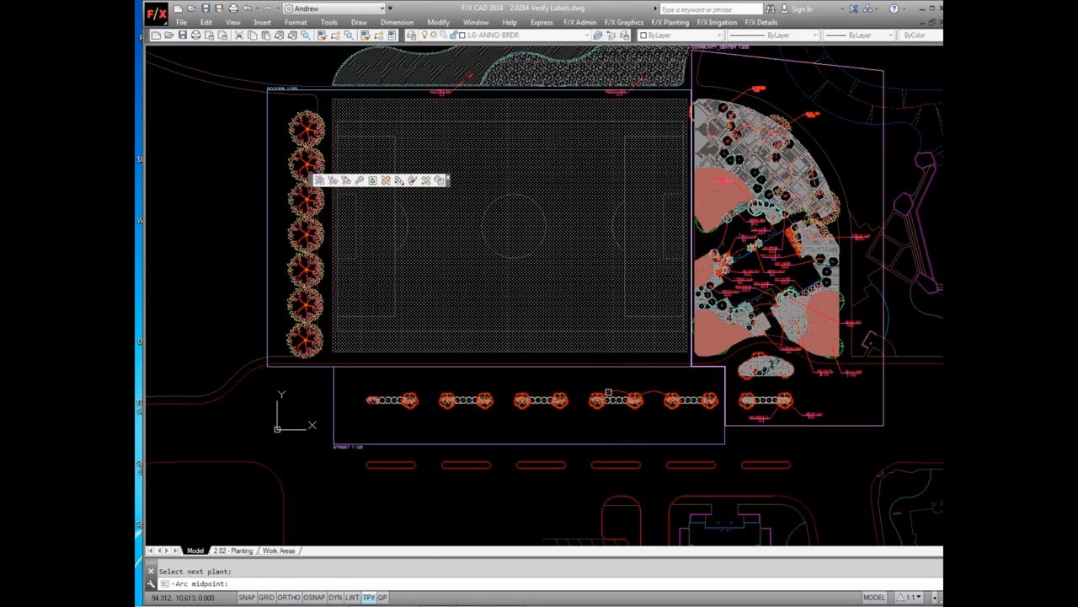
{"action": "left_click", "coordinate": [566, 393]}
{"action": "left_click", "coordinate": [584, 392]}
{"action": "left_click", "coordinate": [521, 391]}
{"action": "left_click", "coordinate": [532, 392]}
{"action": "left_click", "coordinate": [453, 394]}
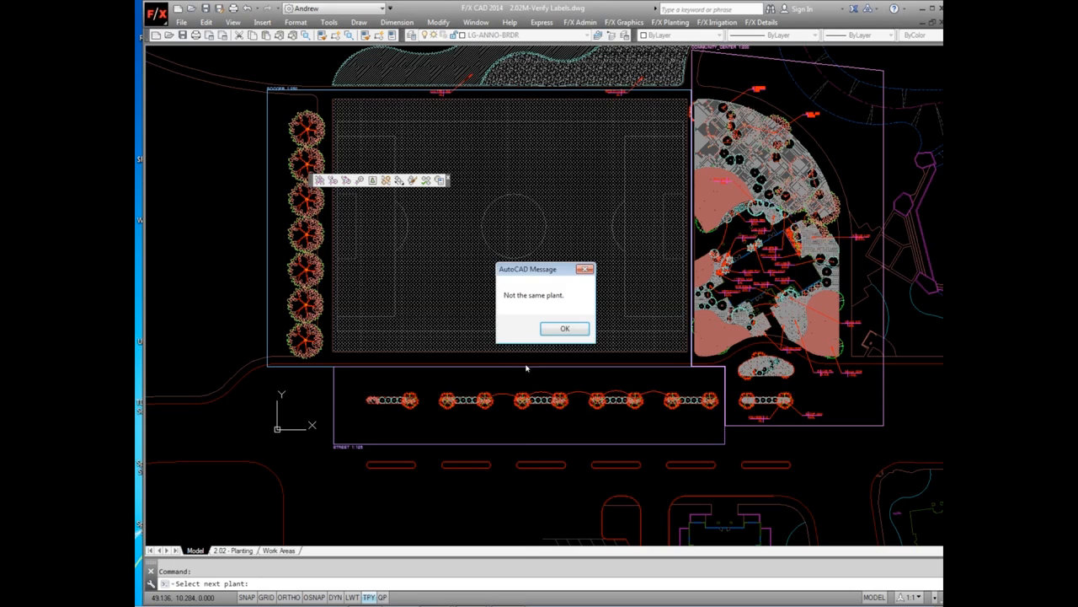
End the plant selection and place the group label just above the second street planter from the left
{"action": "left_click", "coordinate": [555, 331]}
{"action": "key", "text": "Return"}
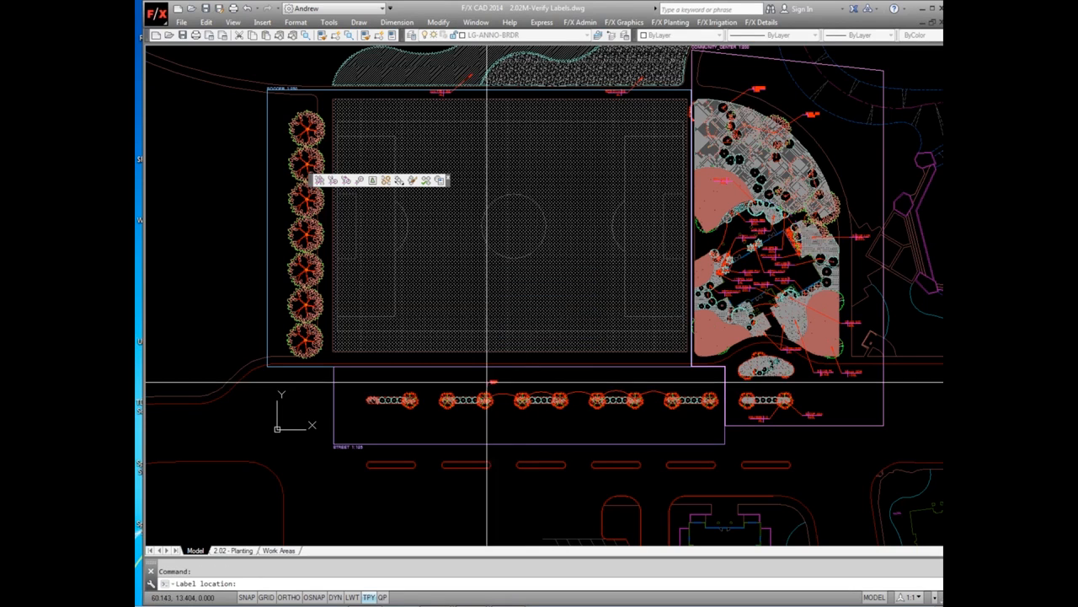
{"action": "left_click", "coordinate": [469, 382]}
{"action": "scroll", "coordinate": [467, 381], "scroll_direction": "up", "scroll_amount": 4}
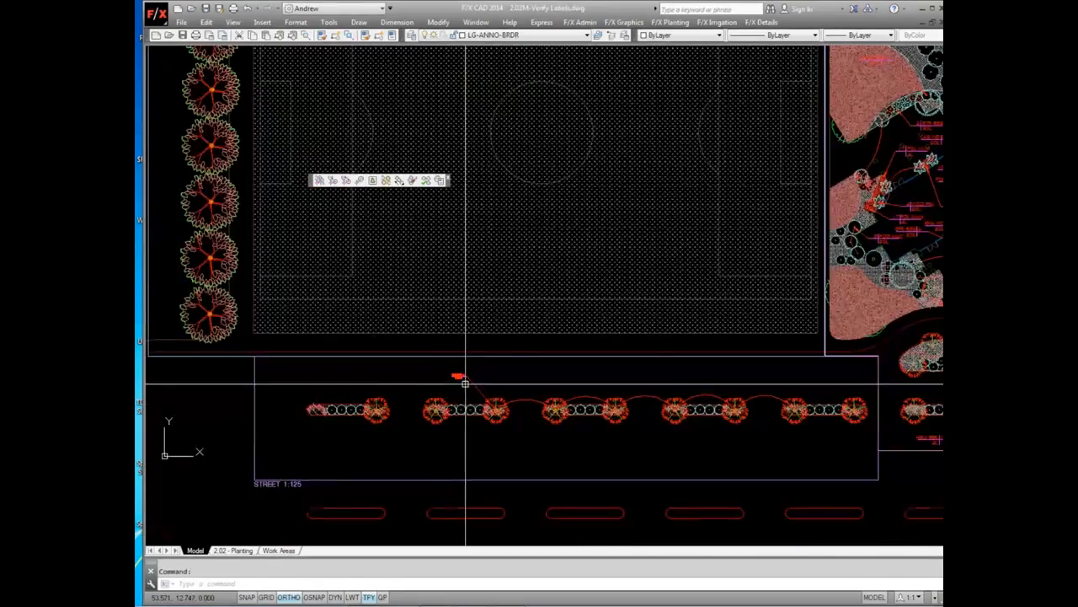
{"action": "scroll", "coordinate": [461, 383], "scroll_direction": "down", "scroll_amount": 2}
{"action": "scroll", "coordinate": [459, 384], "scroll_direction": "down", "scroll_amount": 2}
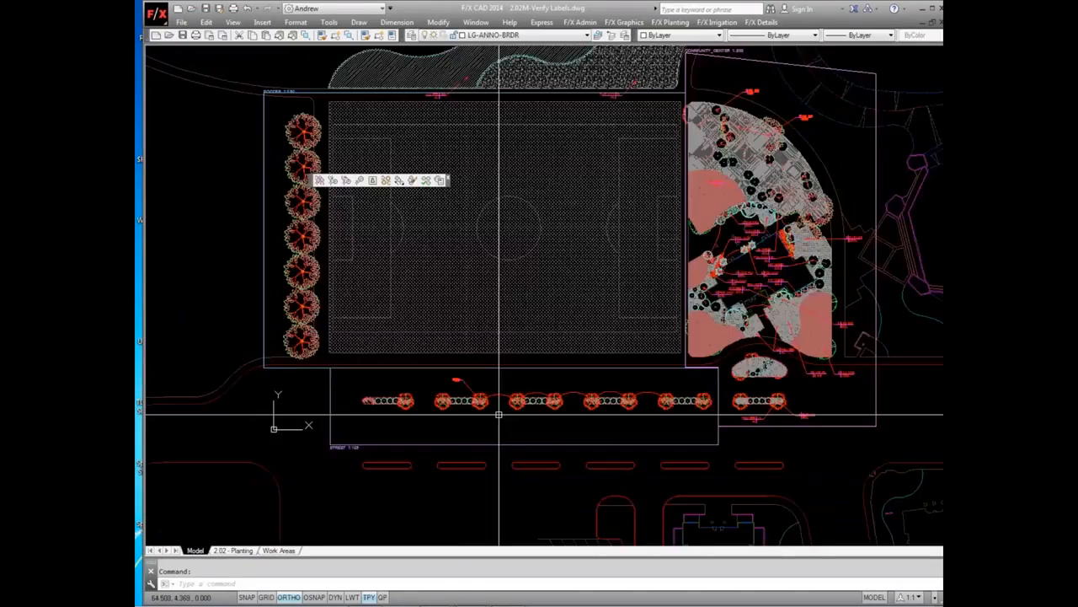
{"action": "middle_click_drag", "start_coordinate": [499, 415], "coordinate": [469, 391]}
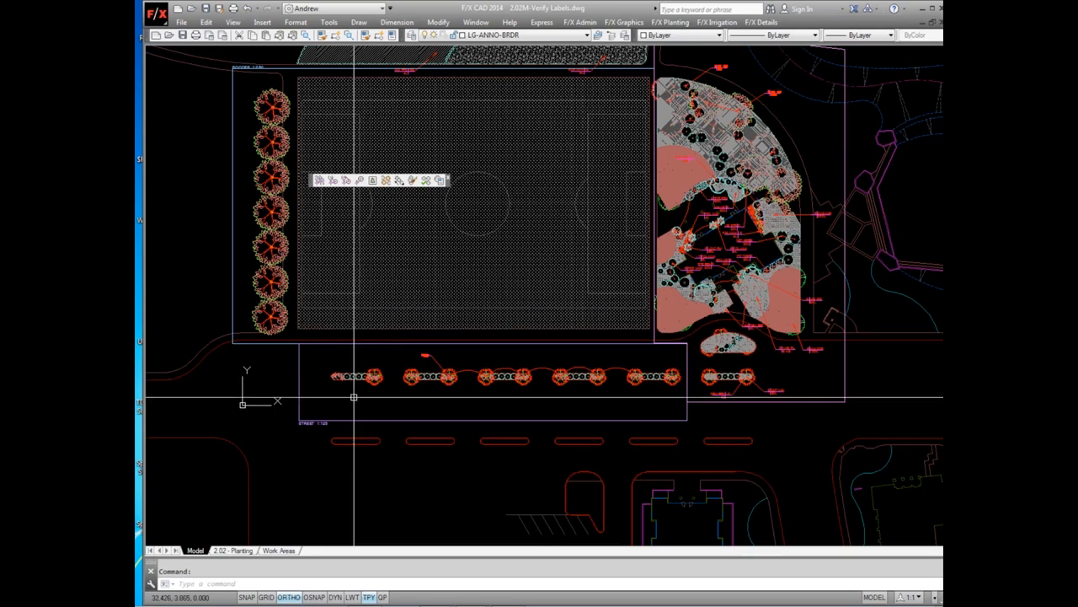
Open the Work Areas layout and examine the street tree label in the Streetscape viewport
{"action": "left_click", "coordinate": [278, 550]}
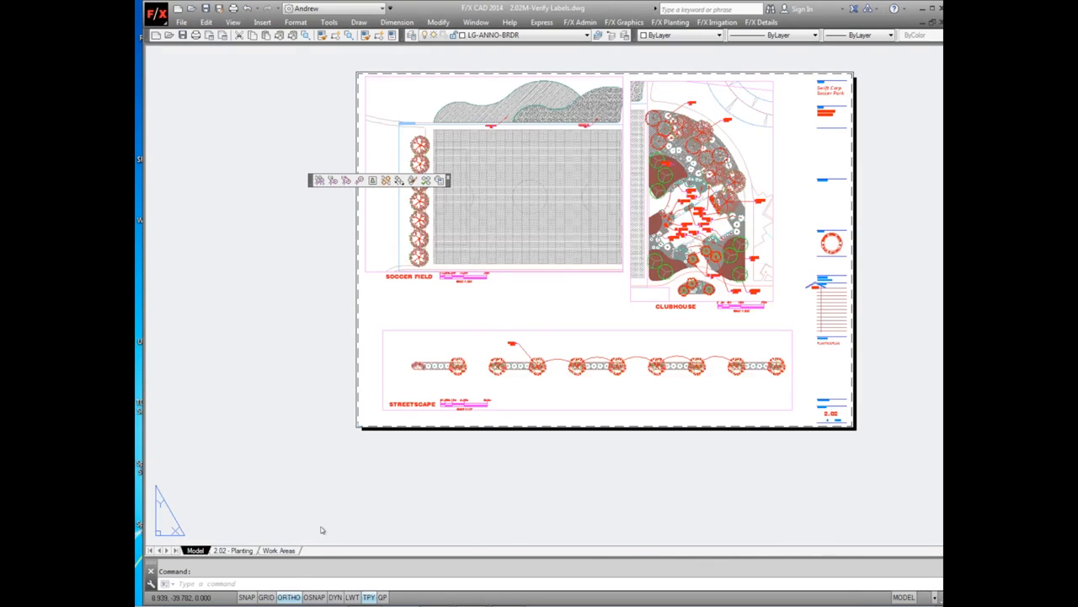
{"action": "middle_click_drag", "start_coordinate": [562, 306], "coordinate": [464, 312]}
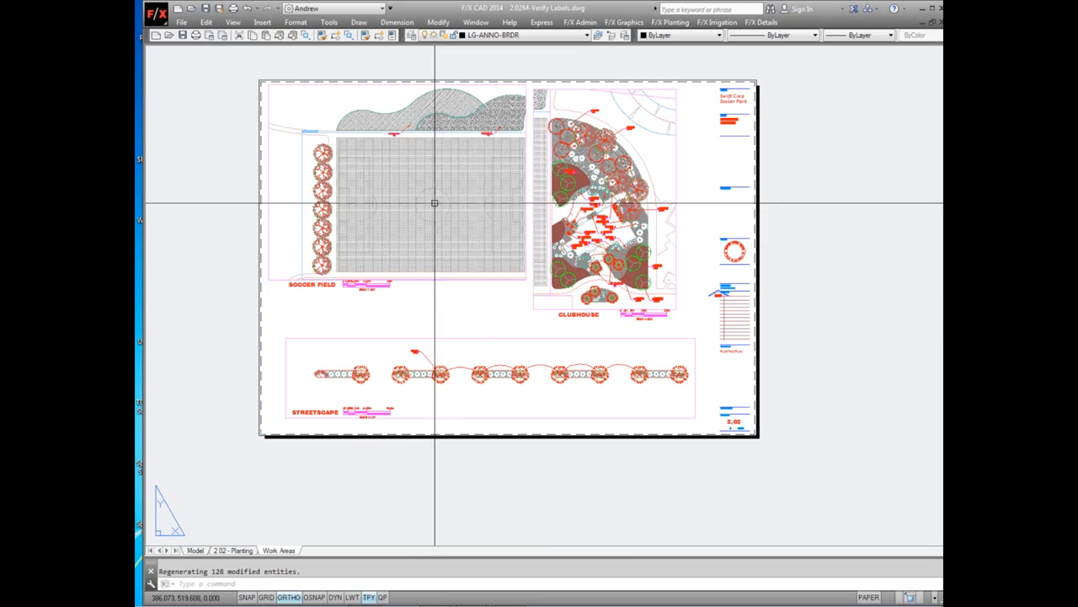
{"action": "scroll", "coordinate": [407, 281], "scroll_direction": "up", "scroll_amount": 3}
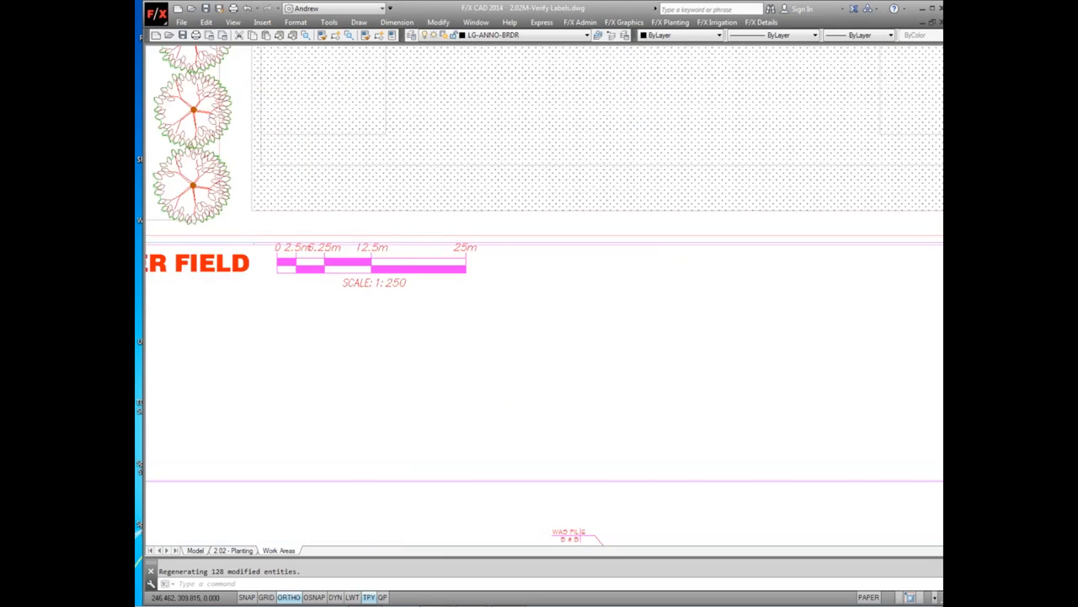
{"action": "scroll", "coordinate": [407, 281], "scroll_direction": "down", "scroll_amount": 3}
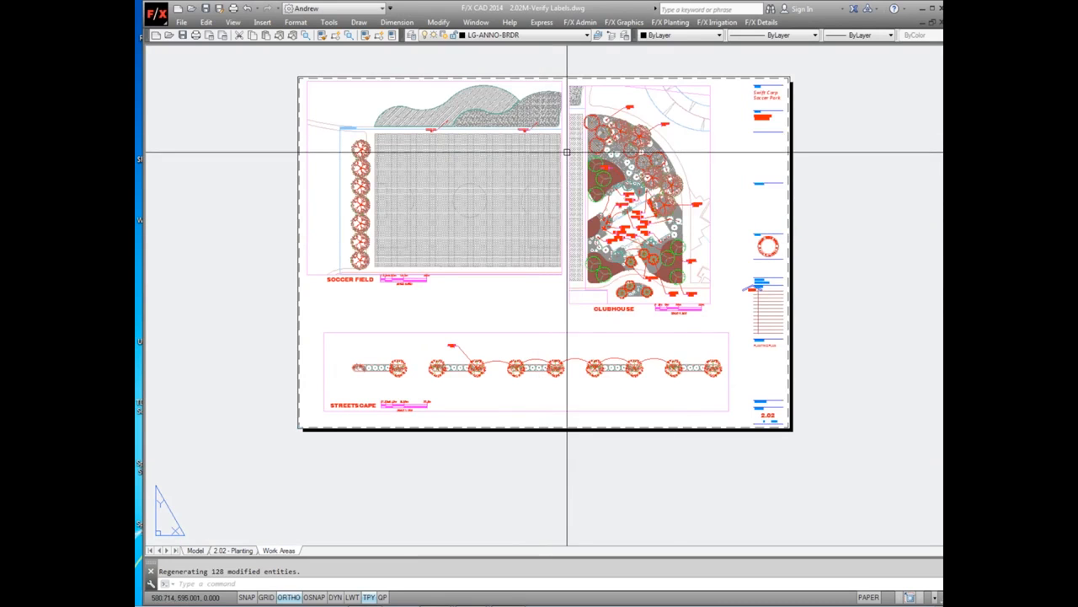
{"action": "scroll", "coordinate": [477, 382], "scroll_direction": "up", "scroll_amount": 4}
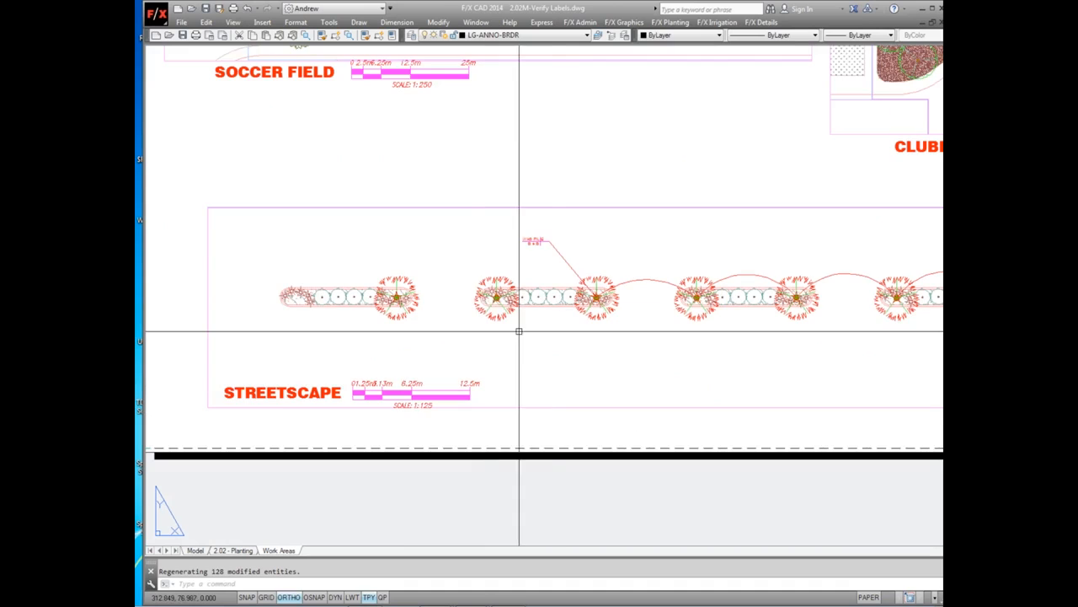
{"action": "scroll", "coordinate": [517, 330], "scroll_direction": "down", "scroll_amount": 2}
{"action": "scroll", "coordinate": [553, 248], "scroll_direction": "down", "scroll_amount": 2}
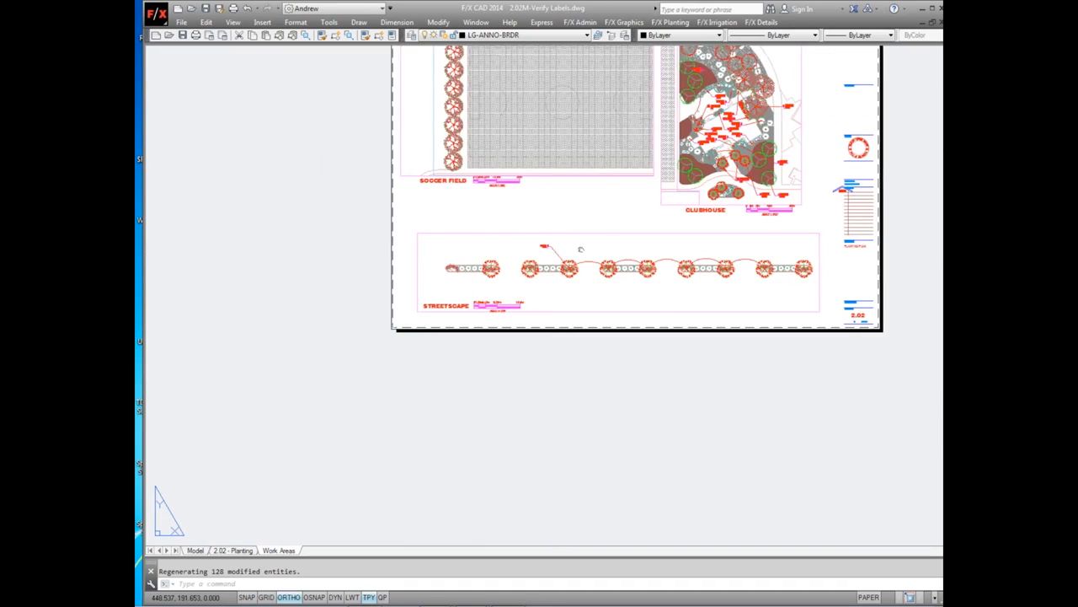
Compare the plant labels in the Soccer Field viewport with those along the upper edge of the Clubhouse planting
{"action": "middle_click_drag", "start_coordinate": [578, 245], "coordinate": [486, 316]}
{"action": "scroll", "coordinate": [518, 94], "scroll_direction": "up", "scroll_amount": 2}
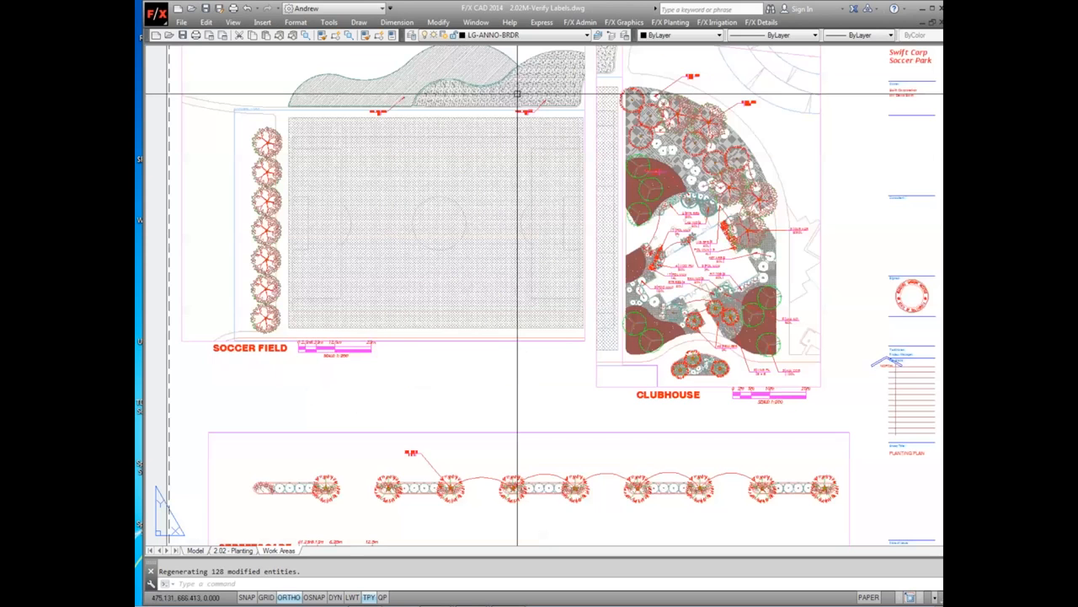
{"action": "scroll", "coordinate": [517, 93], "scroll_direction": "up", "scroll_amount": 2}
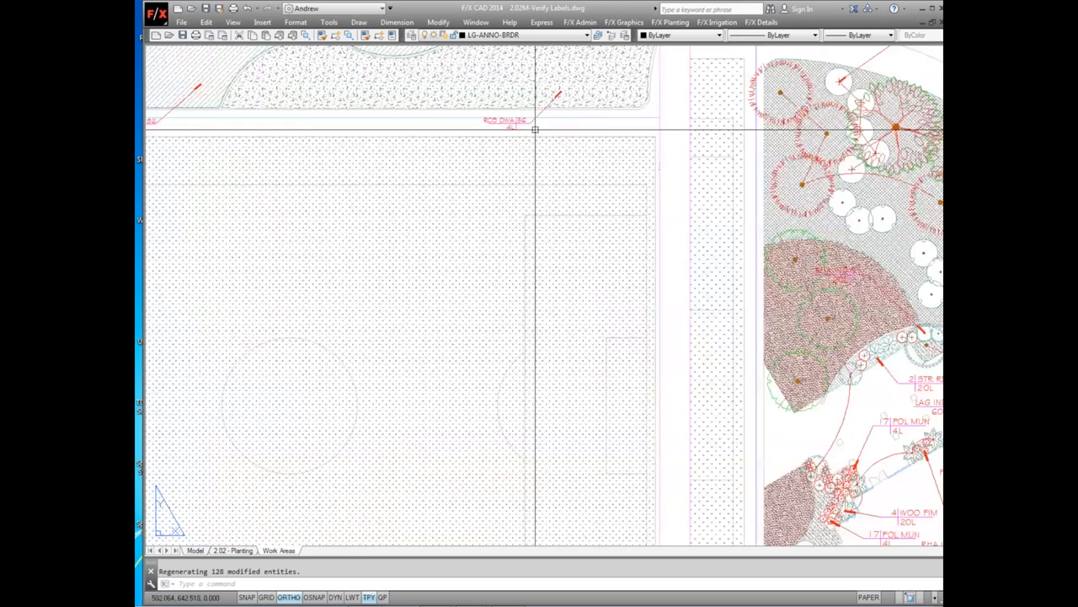
{"action": "scroll", "coordinate": [535, 129], "scroll_direction": "down", "scroll_amount": 2}
{"action": "scroll", "coordinate": [715, 126], "scroll_direction": "up", "scroll_amount": 3}
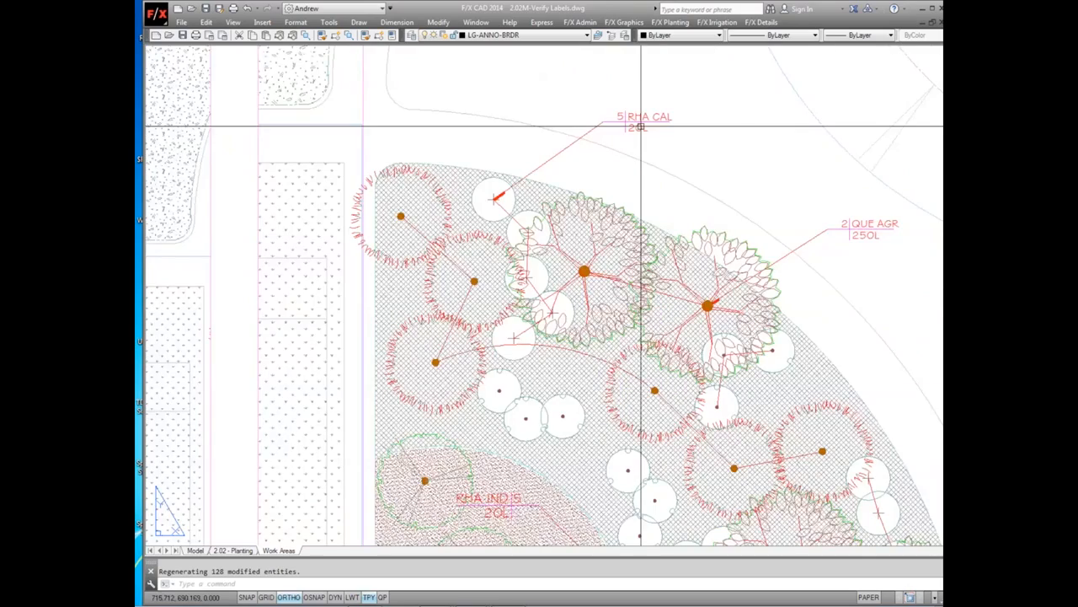
{"action": "scroll", "coordinate": [641, 126], "scroll_direction": "down", "scroll_amount": 3}
{"action": "middle_click_drag", "start_coordinate": [743, 197], "coordinate": [663, 182]}
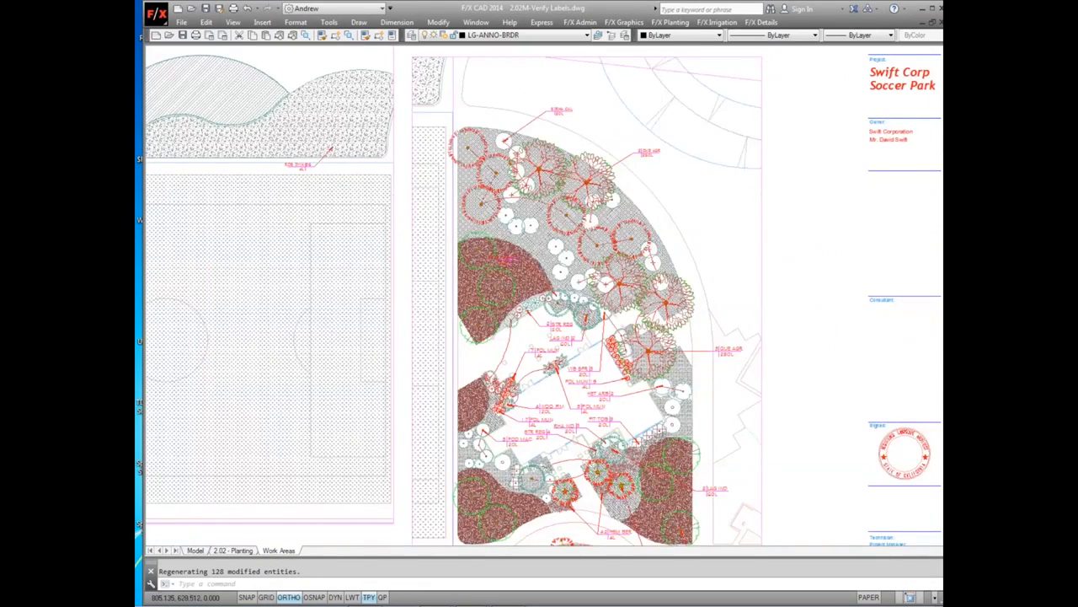
{"action": "scroll", "coordinate": [665, 163], "scroll_direction": "down", "scroll_amount": 5}
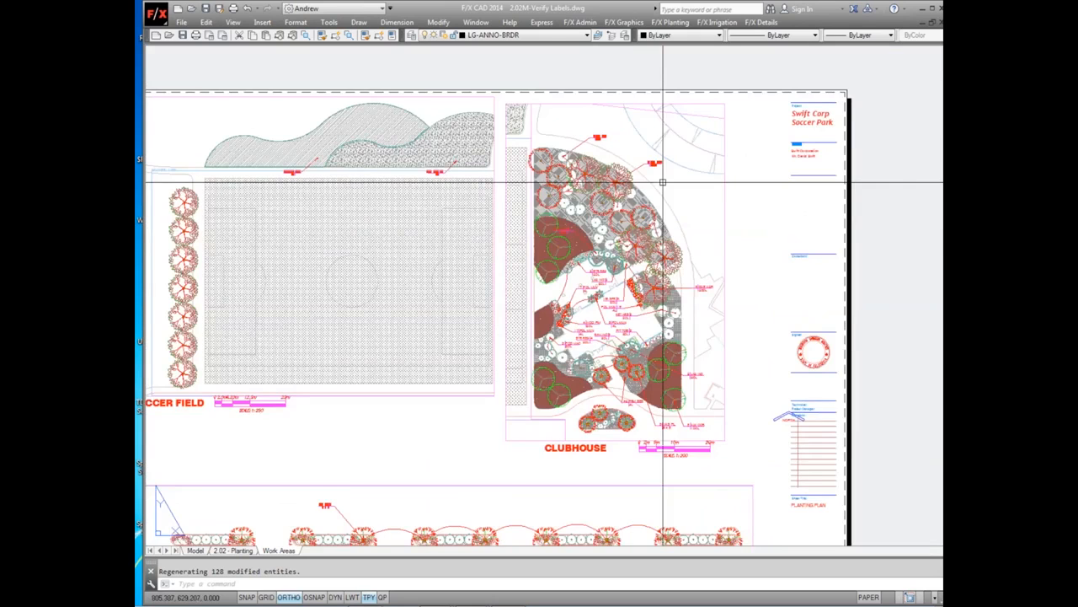
{"action": "middle_click_drag", "start_coordinate": [590, 257], "coordinate": [509, 274]}
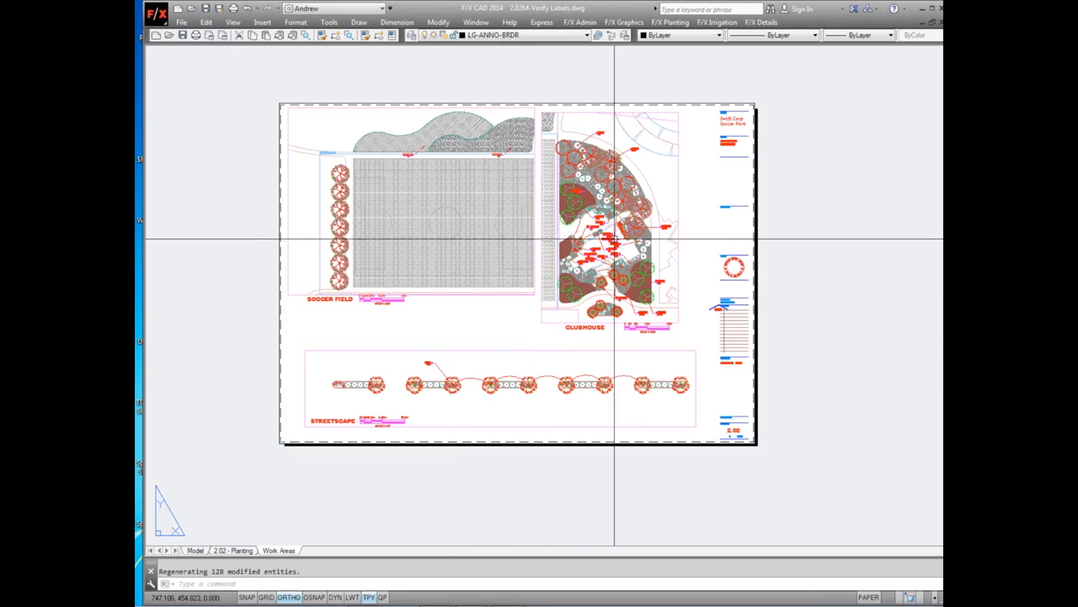
Examine the Clubhouse viewport's central plant labels and compare the three viewports across the full sheet
{"action": "scroll", "coordinate": [621, 236], "scroll_direction": "up", "scroll_amount": 5}
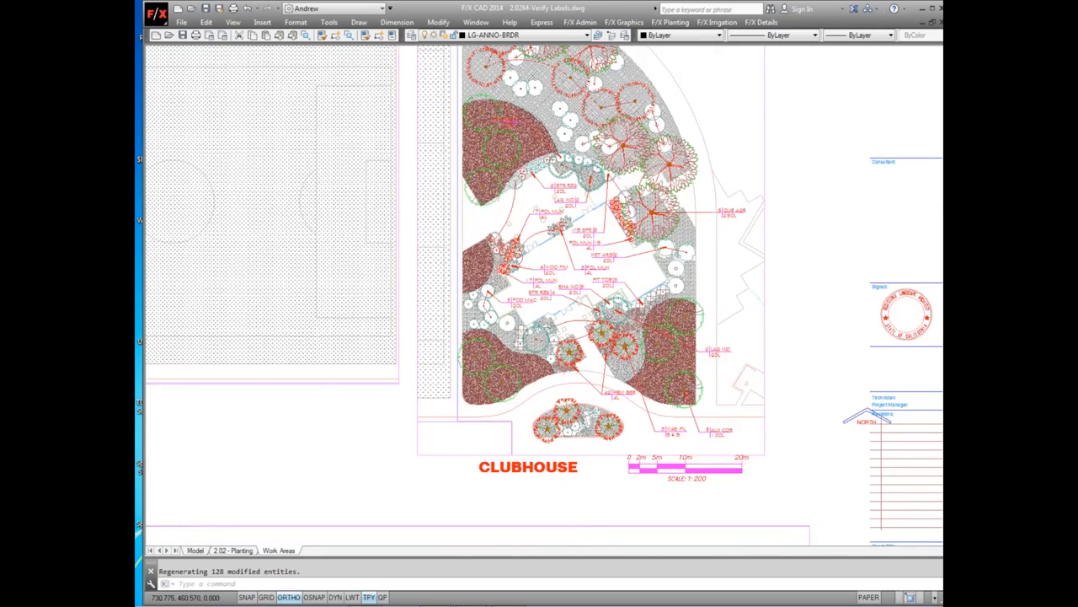
{"action": "scroll", "coordinate": [581, 215], "scroll_direction": "down", "scroll_amount": 5}
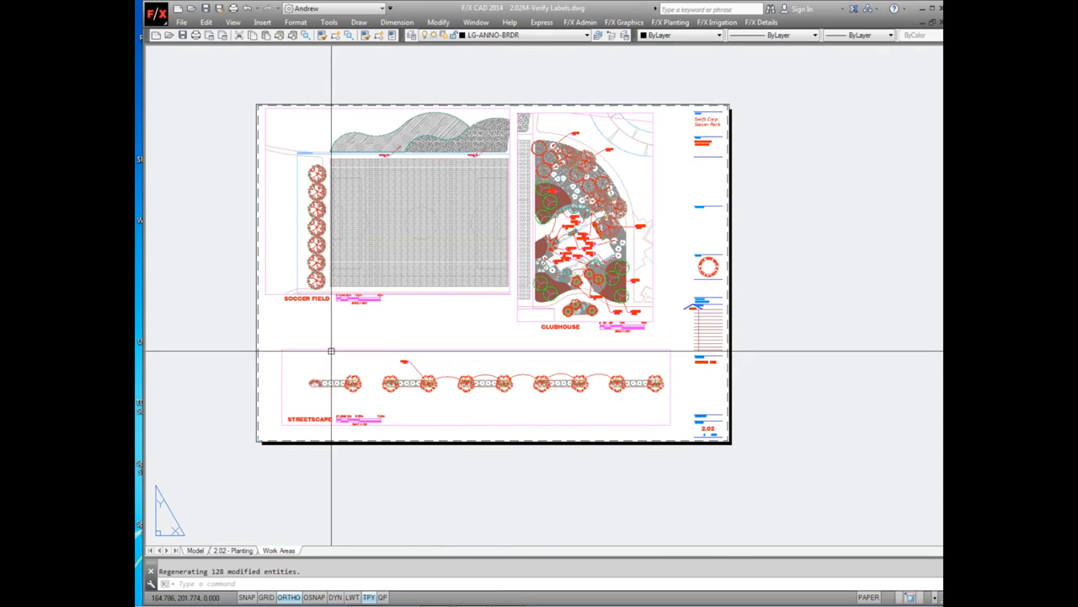
{"action": "scroll", "coordinate": [615, 226], "scroll_direction": "up", "scroll_amount": 2}
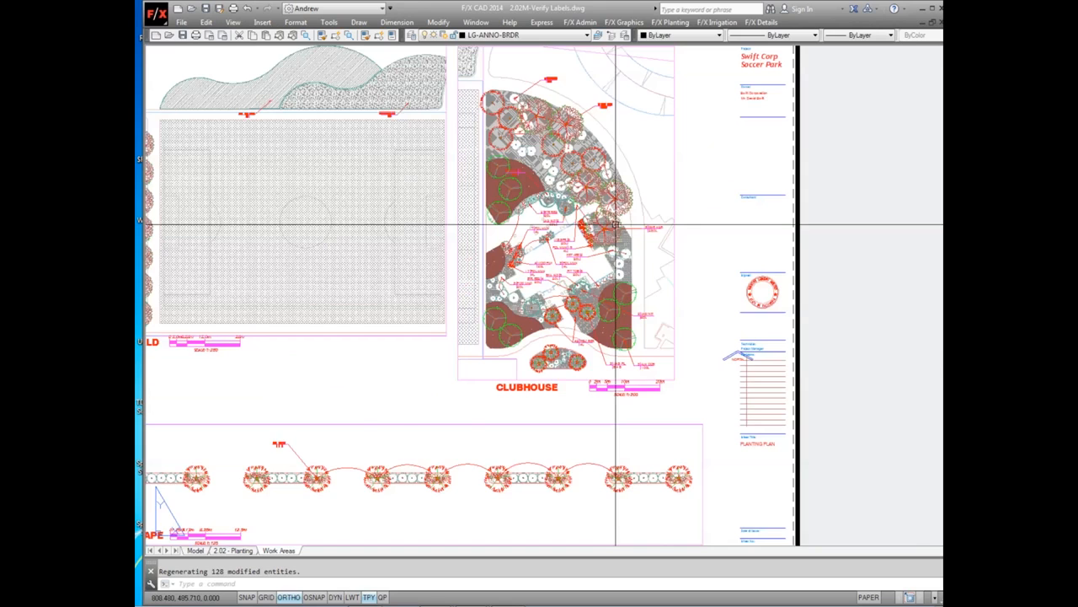
{"action": "scroll", "coordinate": [616, 226], "scroll_direction": "up", "scroll_amount": 2}
{"action": "scroll", "coordinate": [526, 341], "scroll_direction": "down", "scroll_amount": 4}
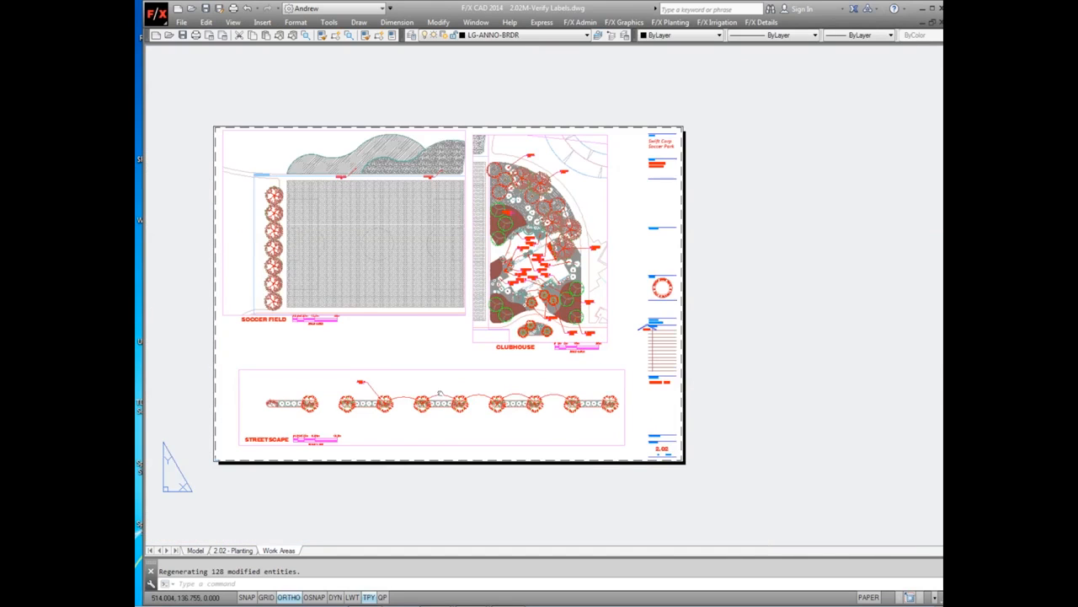
{"action": "middle_click_drag", "start_coordinate": [439, 394], "coordinate": [439, 386]}
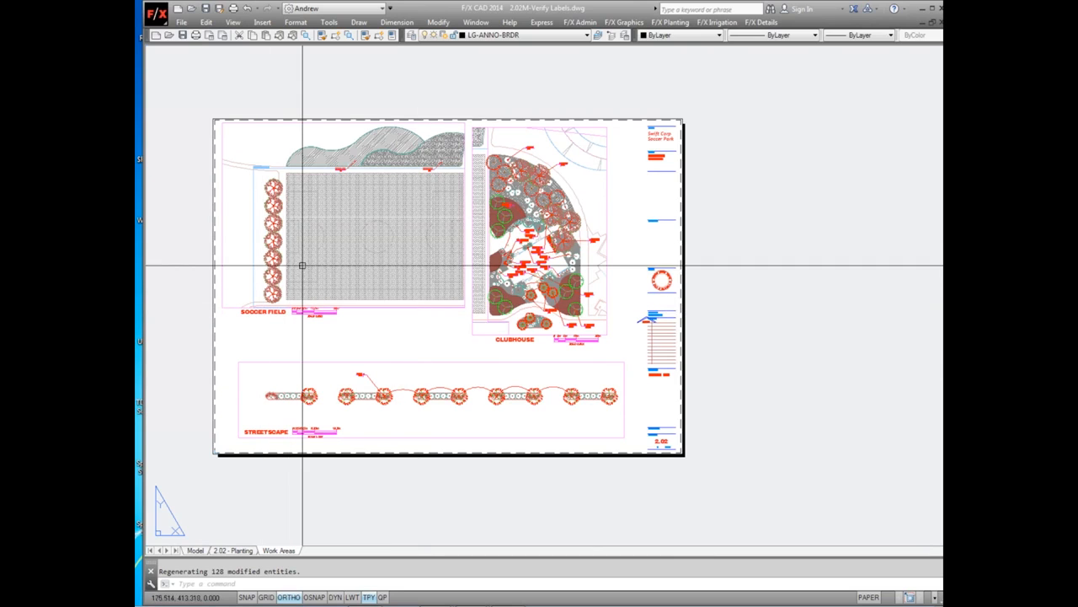
{"action": "scroll", "coordinate": [304, 263], "scroll_direction": "down", "scroll_amount": 3}
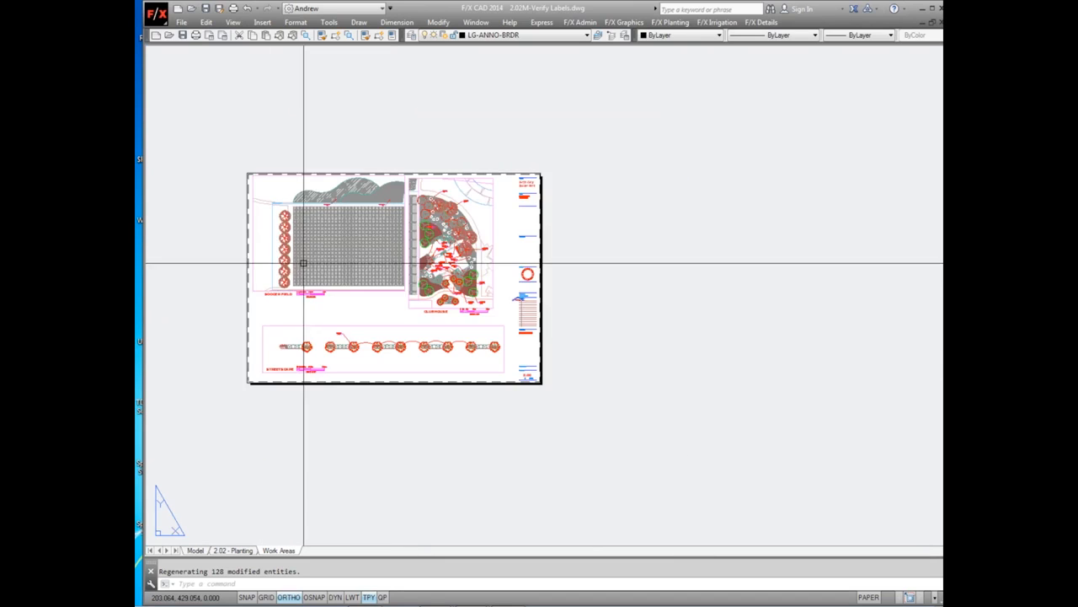
{"action": "middle_click_drag", "start_coordinate": [316, 289], "coordinate": [330, 257]}
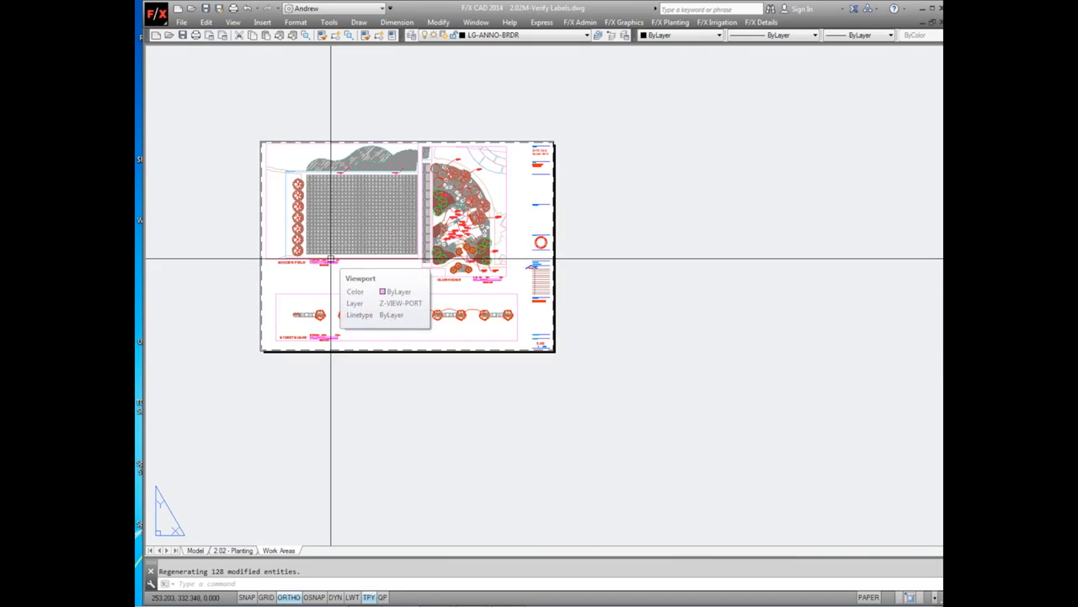
Return to model space, show the Plant Label toolbar and place it to the right of the clubhouse planting
{"action": "left_click", "coordinate": [195, 550]}
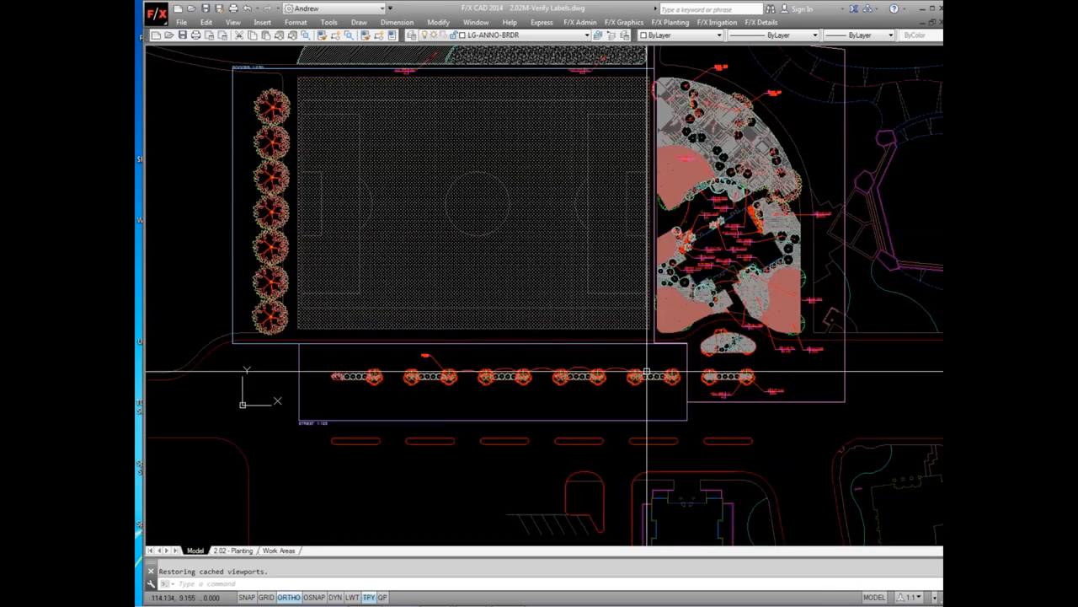
{"action": "scroll", "coordinate": [626, 276], "scroll_direction": "up", "scroll_amount": 4}
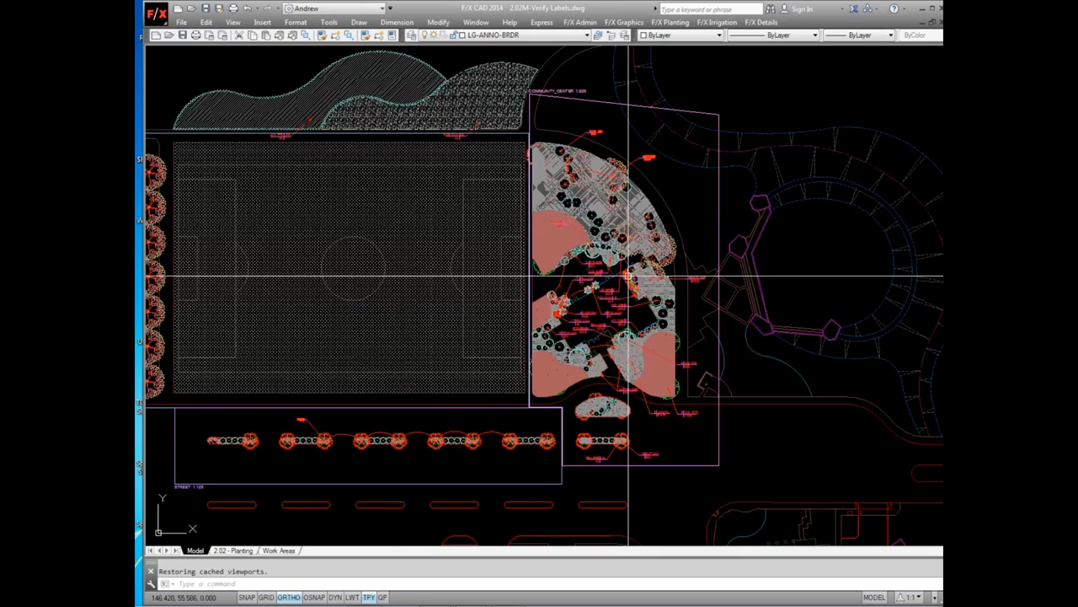
{"action": "left_click", "coordinate": [685, 23]}
{"action": "left_click", "coordinate": [682, 86]}
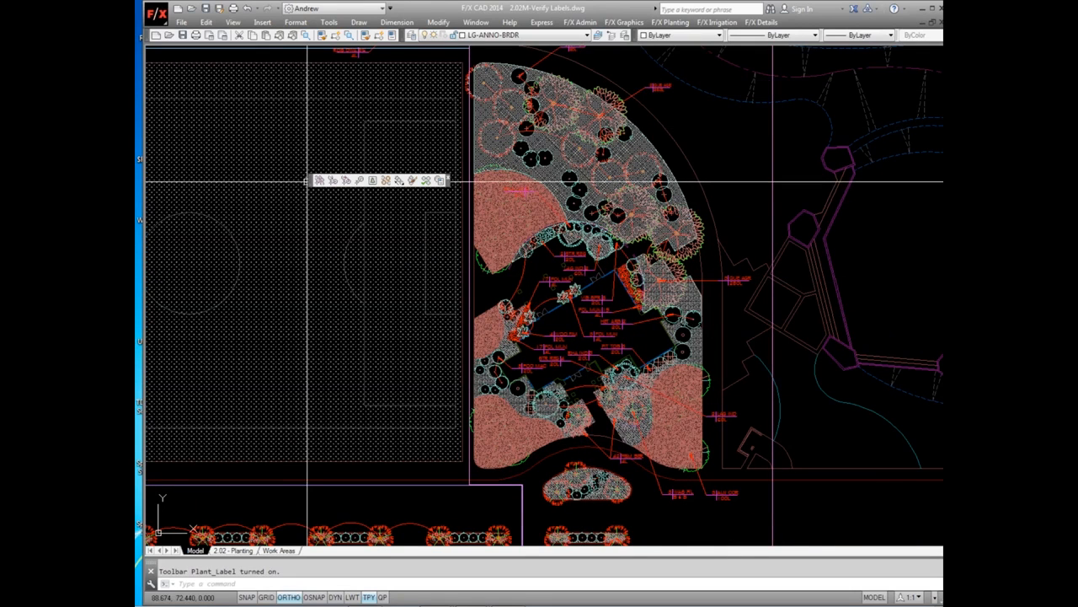
{"action": "mouse_move", "coordinate": [310, 180]}
{"action": "left_mouse_down"}
{"action": "mouse_move", "coordinate": [778, 180]}
{"action": "mouse_move", "coordinate": [819, 193]}
{"action": "left_mouse_up"}
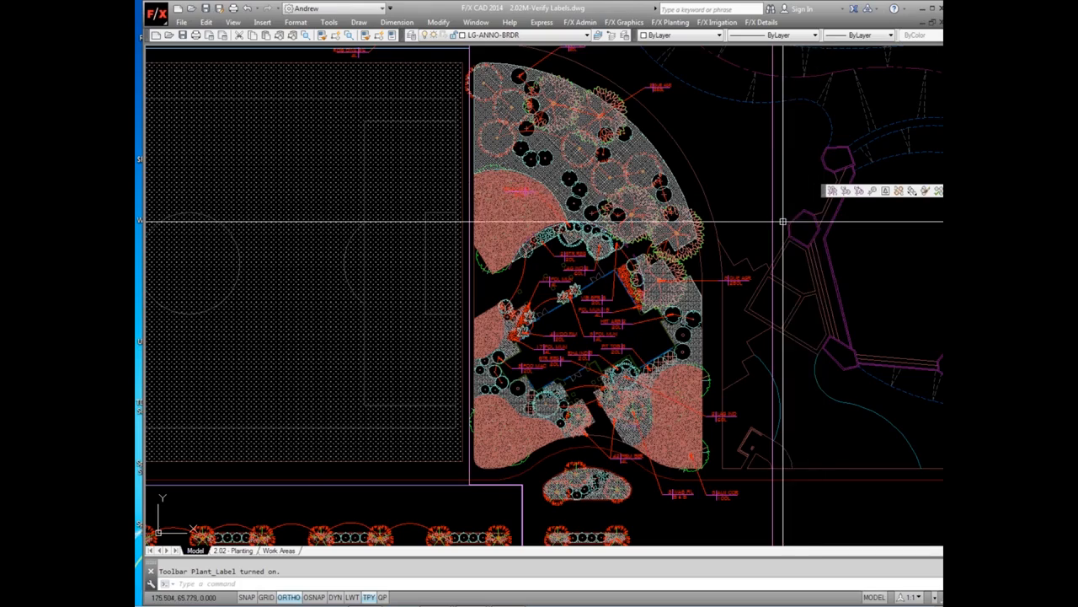
Move the Plant Label toolbar just outside the Community Center work area and highlight matching plants for two of that area's trees
{"action": "scroll", "coordinate": [772, 224], "scroll_direction": "down", "scroll_amount": 3}
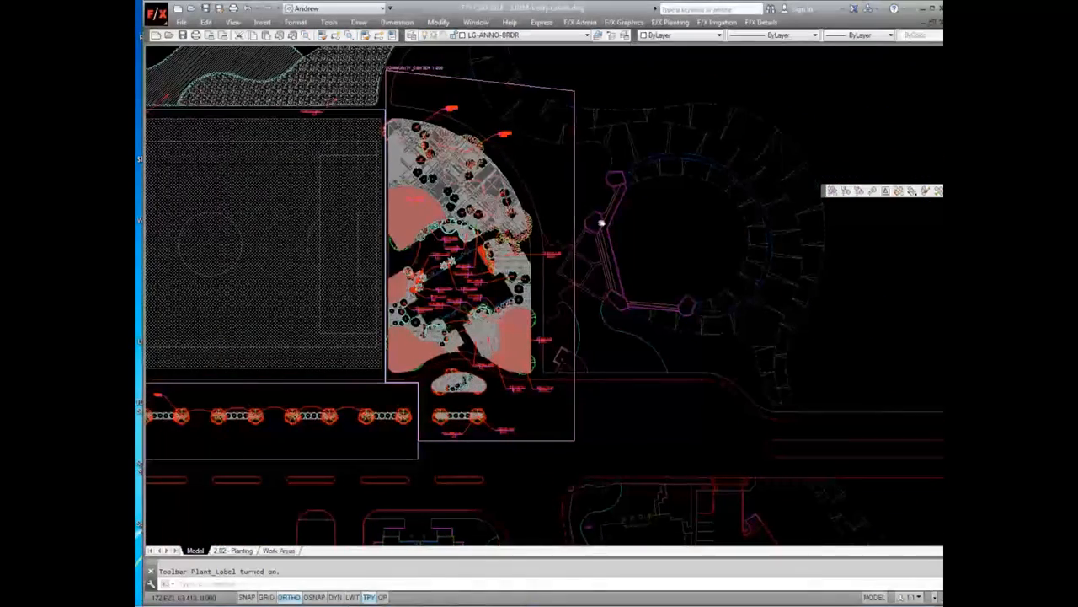
{"action": "left_click_drag", "start_coordinate": [822, 191], "coordinate": [738, 168]}
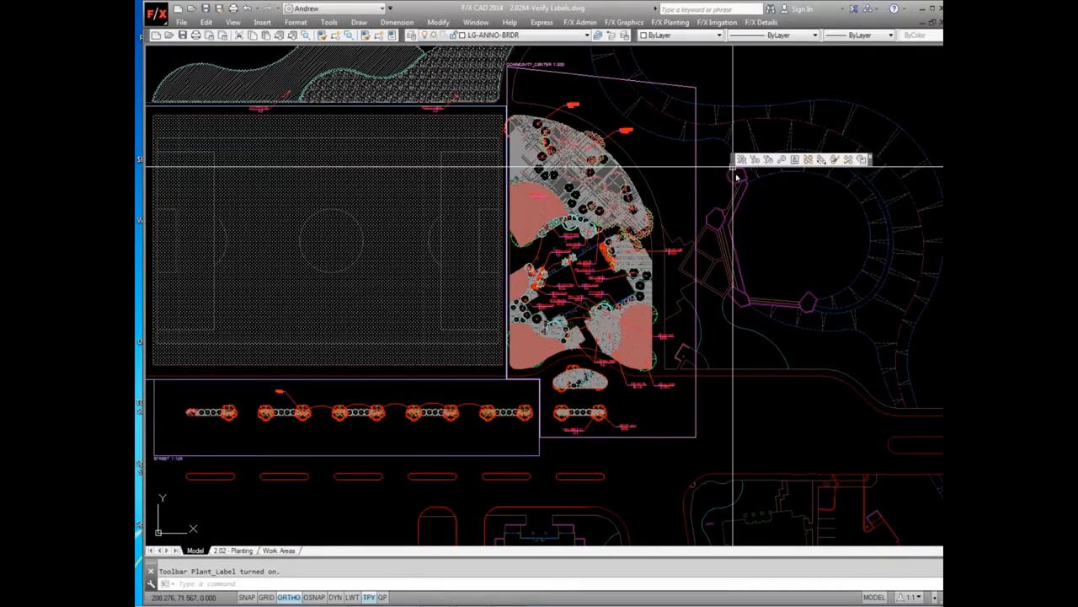
{"action": "left_click", "coordinate": [807, 159]}
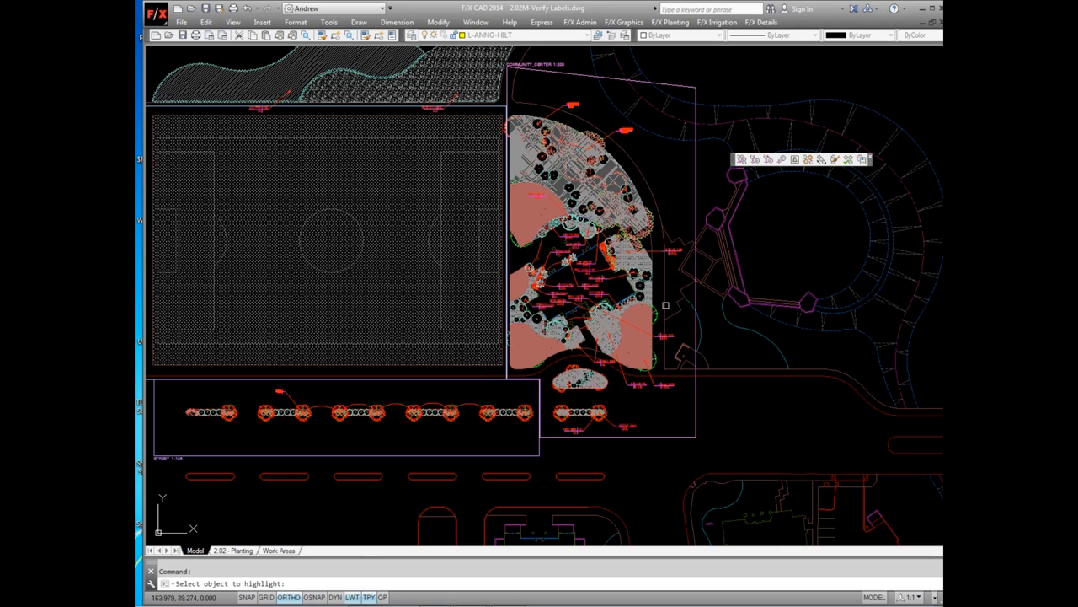
{"action": "left_click", "coordinate": [654, 313]}
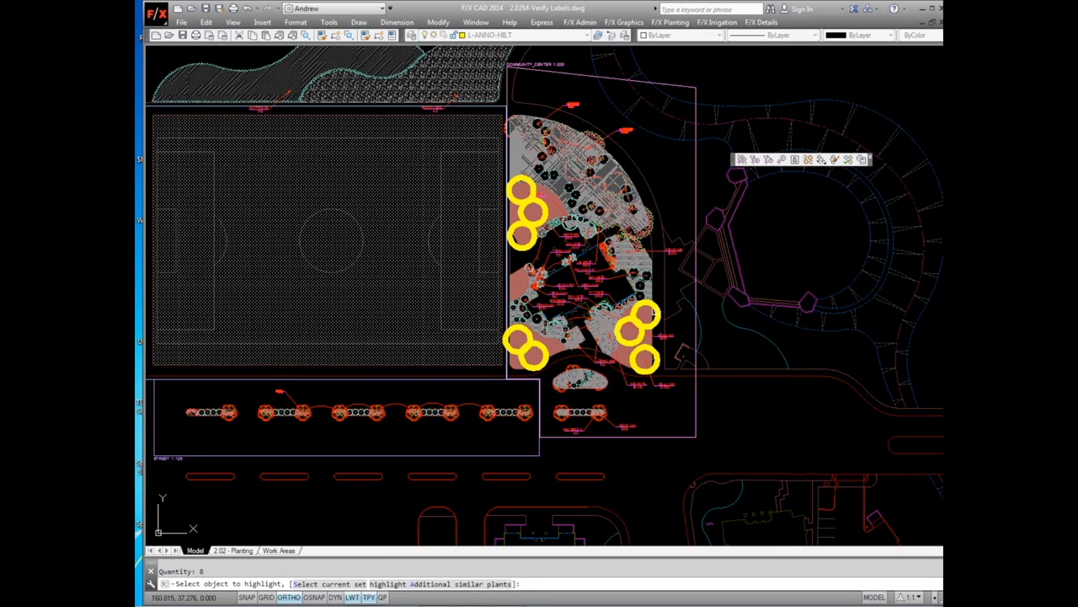
{"action": "mouse_move", "coordinate": [544, 336]}
{"action": "middle_mouse_down"}
{"action": "mouse_move", "coordinate": [694, 312]}
{"action": "mouse_move", "coordinate": [590, 334]}
{"action": "middle_mouse_up"}
{"action": "left_click", "coordinate": [717, 225]}
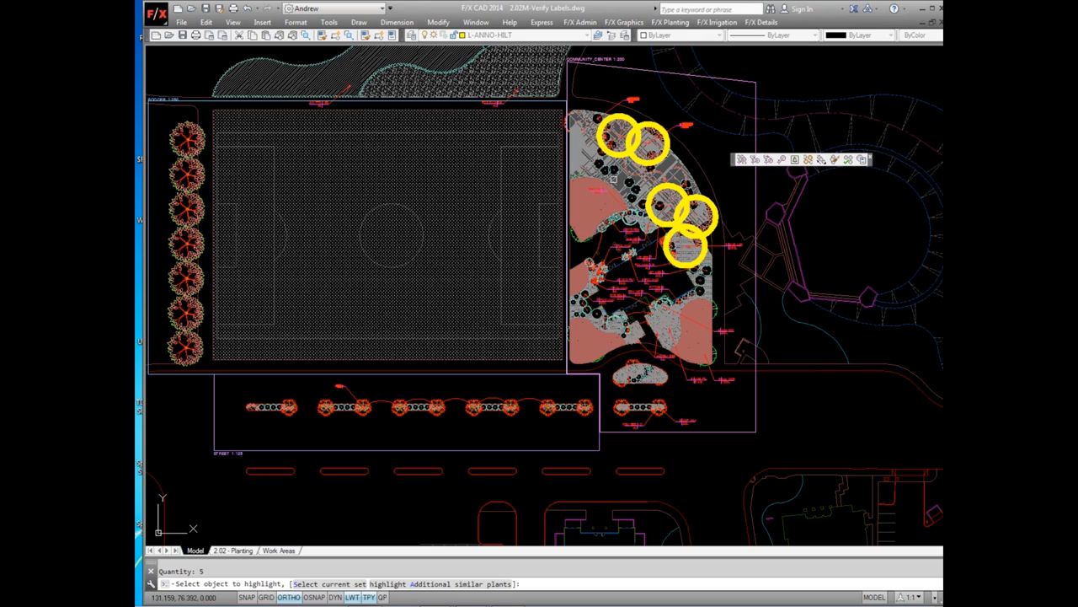
Highlight the matching trees along the soccer field's west edge, and those in the street planters
{"action": "left_click", "coordinate": [178, 145]}
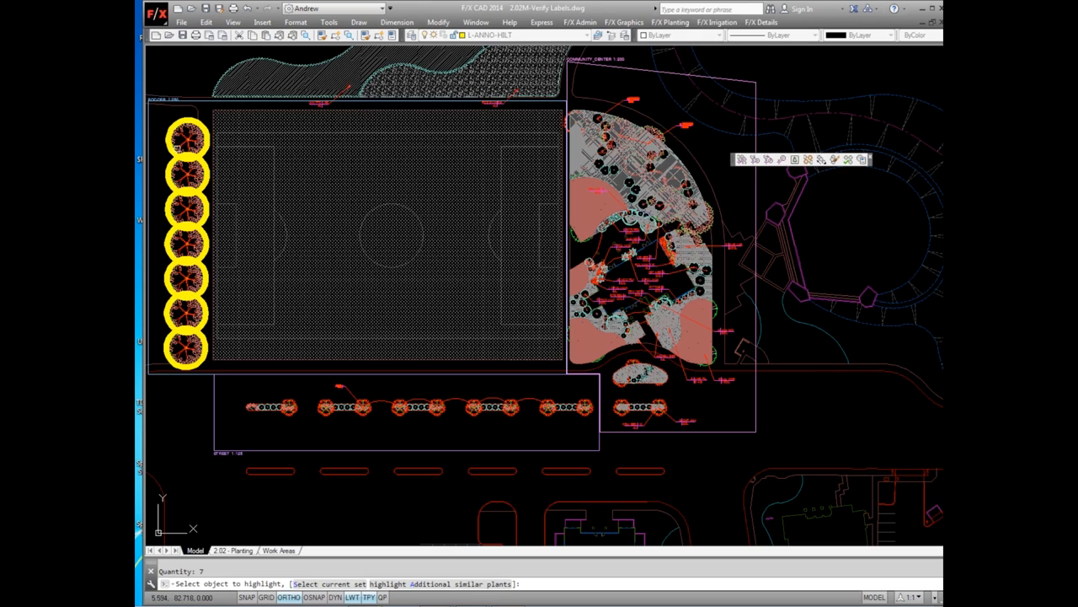
{"action": "middle_click_drag", "start_coordinate": [179, 179], "coordinate": [213, 161]}
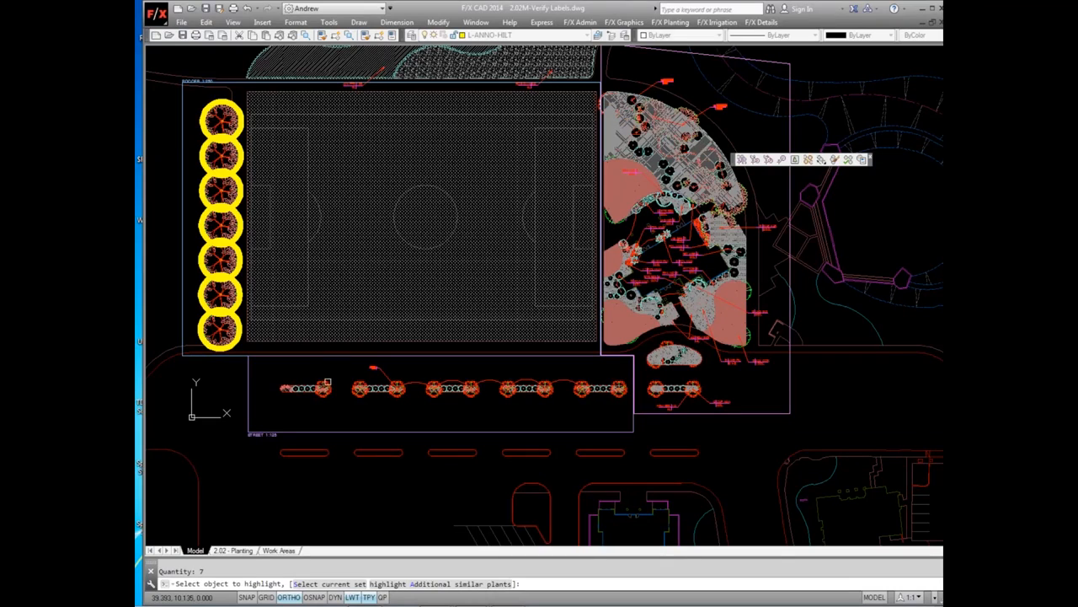
{"action": "left_click", "coordinate": [324, 386]}
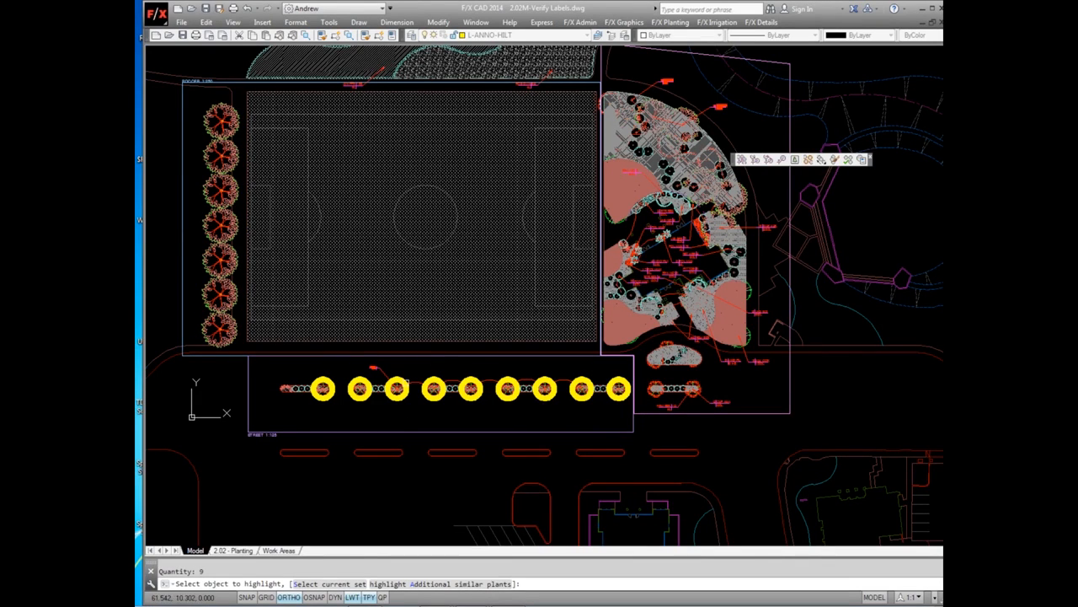
{"action": "middle_click_drag", "start_coordinate": [524, 378], "coordinate": [487, 382]}
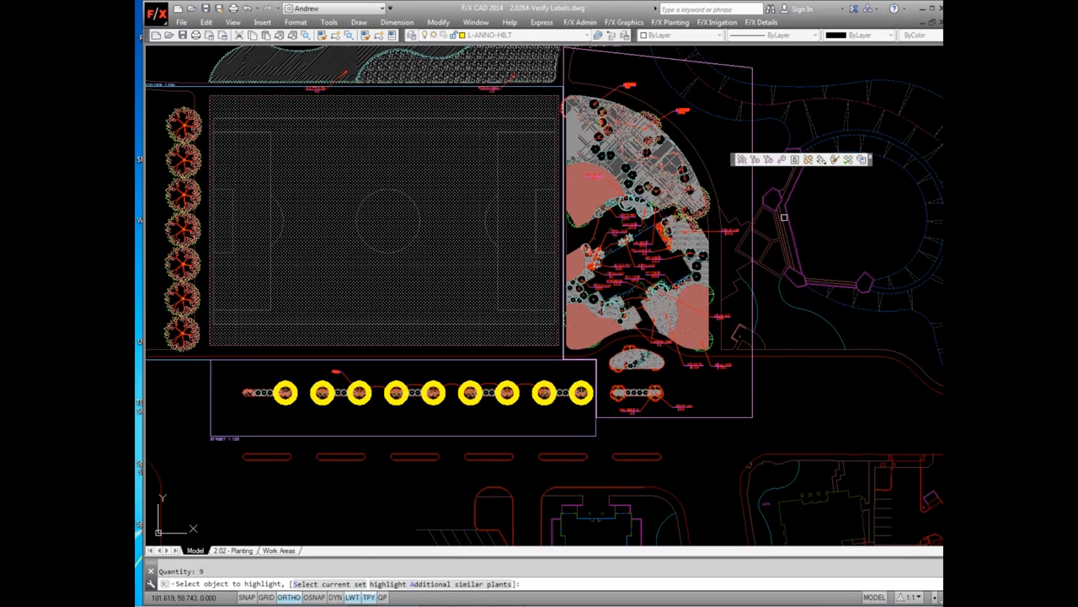
{"action": "key", "text": "Return"}
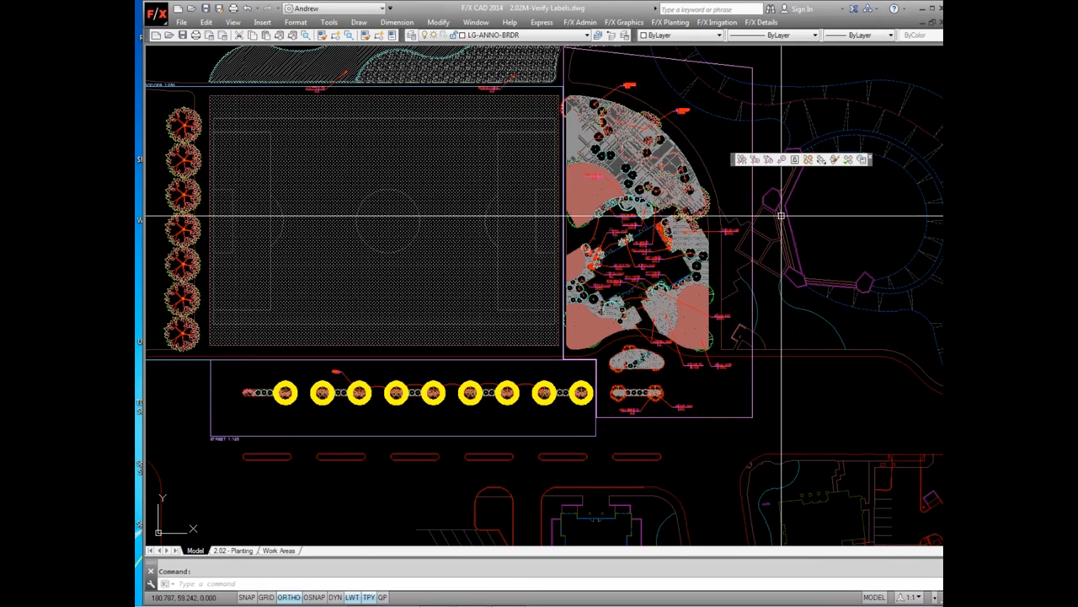
Verify the plant labels within the Soccer work area
{"action": "left_click", "coordinate": [848, 160]}
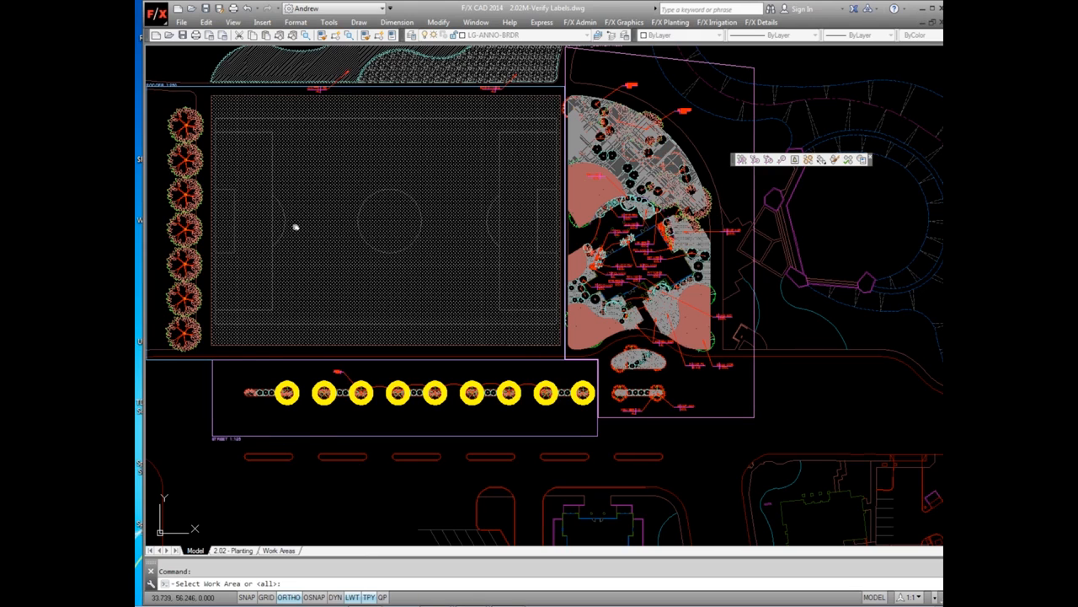
{"action": "middle_click_drag", "start_coordinate": [316, 322], "coordinate": [387, 324]}
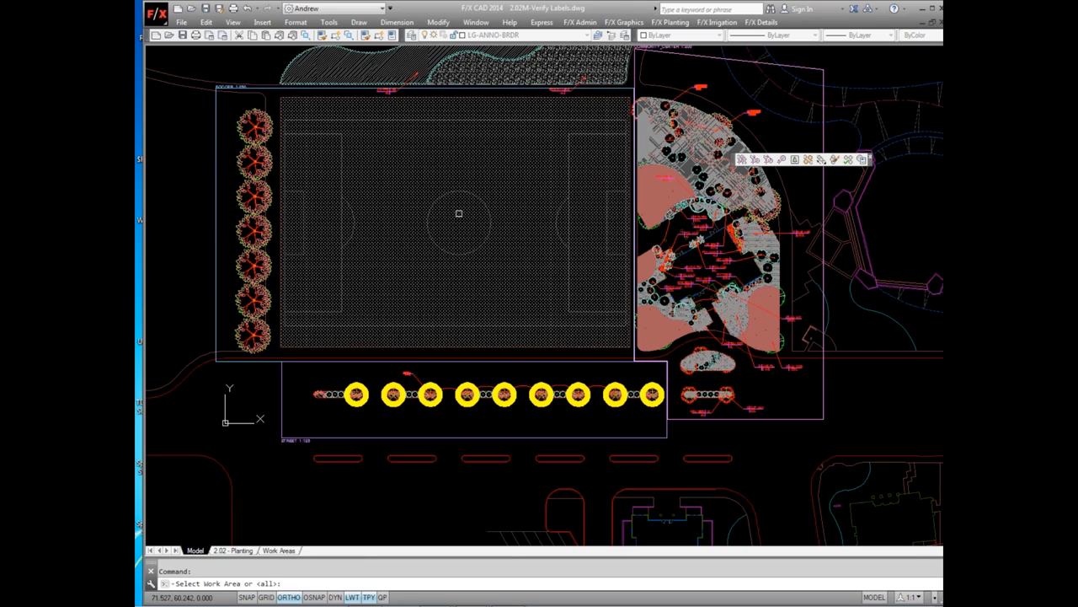
{"action": "left_click", "coordinate": [215, 220]}
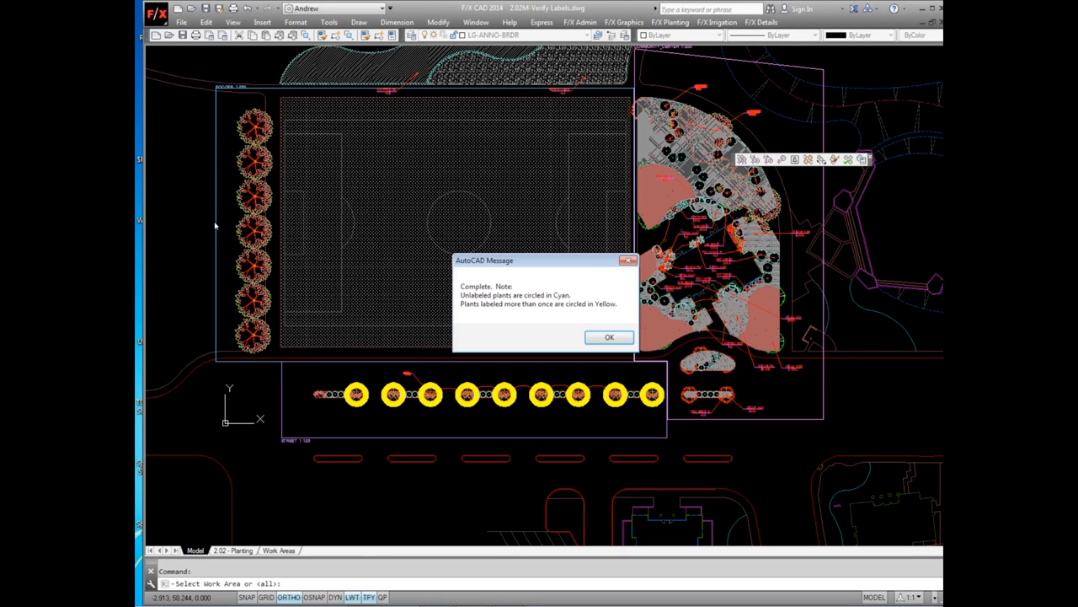
{"action": "left_click", "coordinate": [599, 337]}
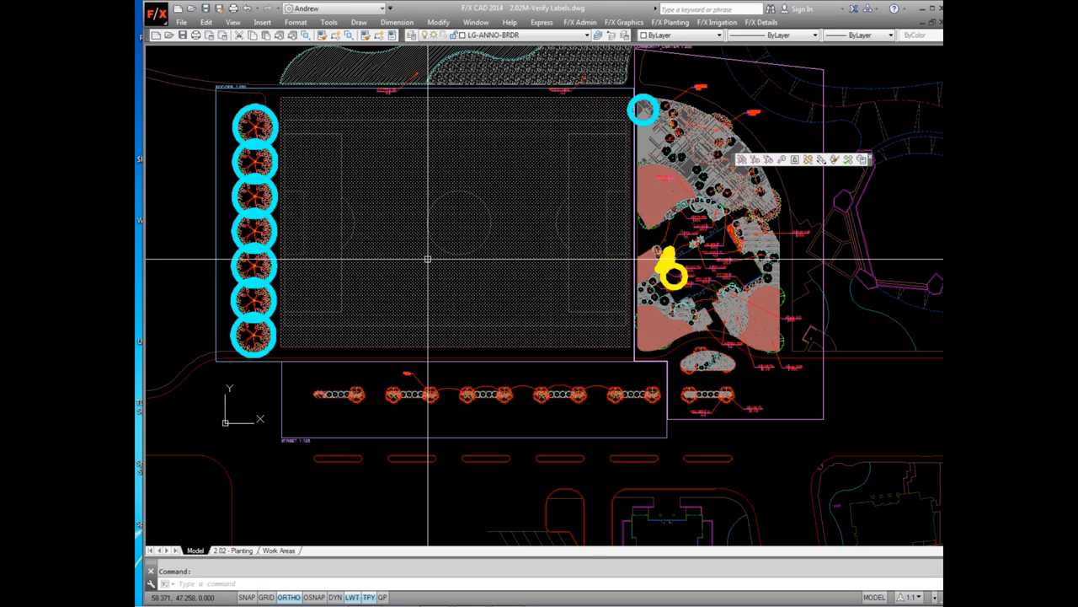
{"action": "key", "text": "Escape"}
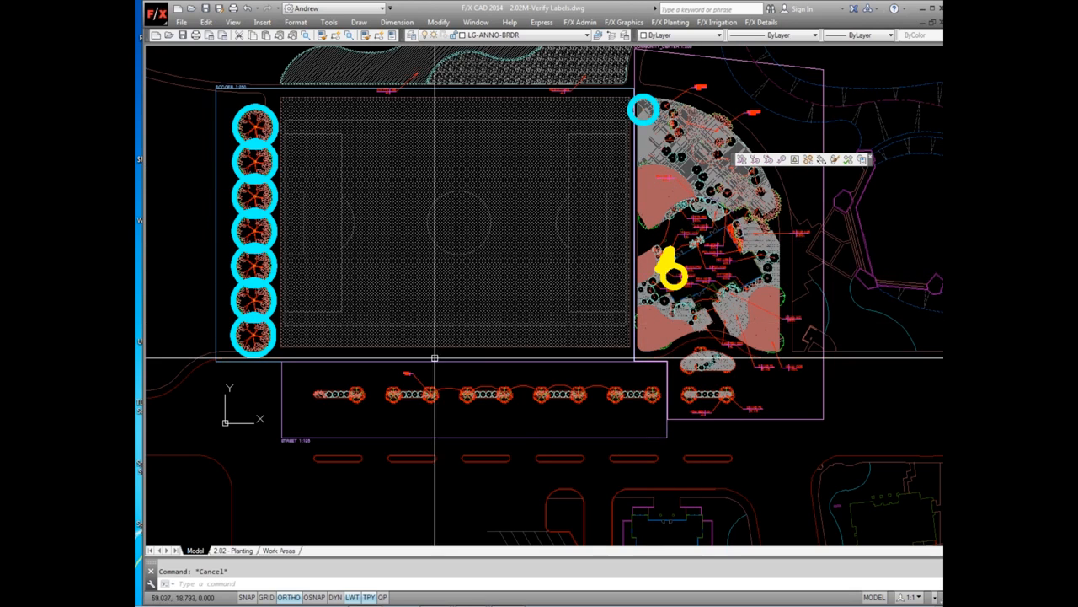
Verify the plant labels within the Street work area and examine the circled plants in its planters
{"action": "left_click", "coordinate": [847, 160]}
{"action": "left_click", "coordinate": [586, 436]}
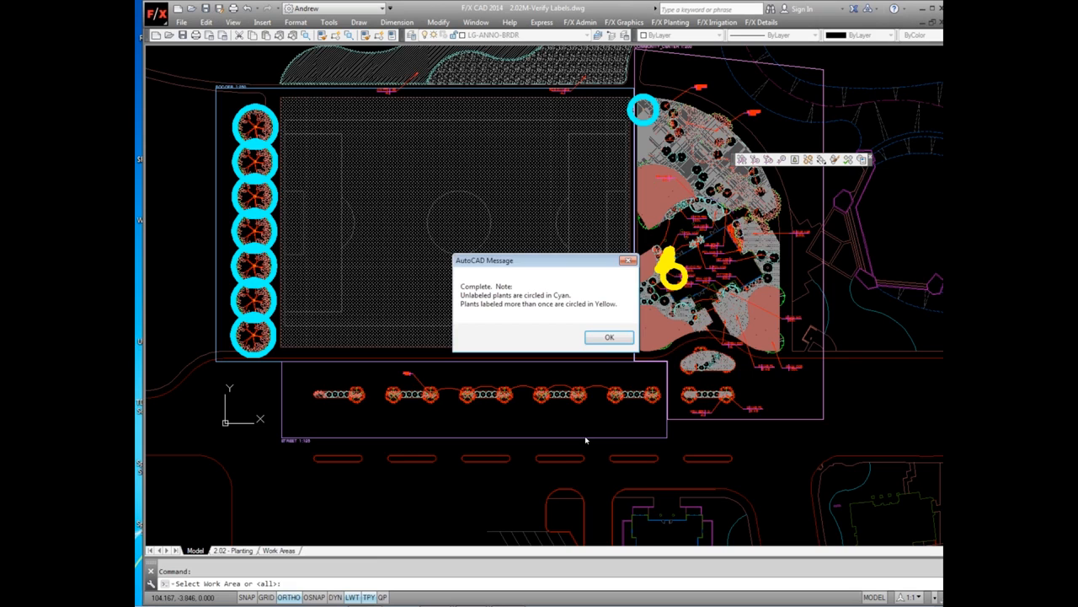
{"action": "left_click", "coordinate": [605, 339]}
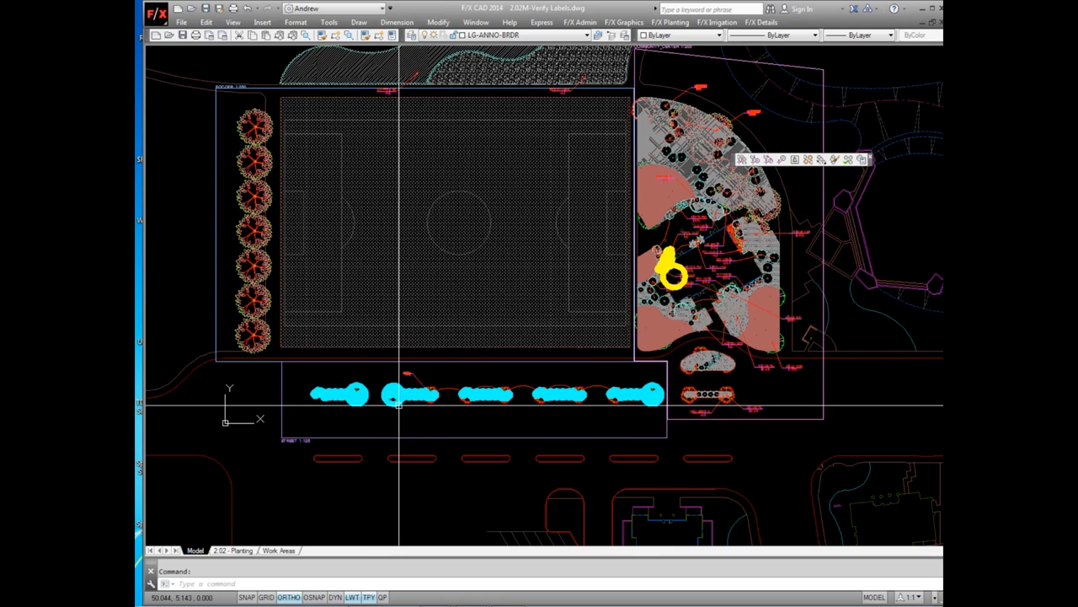
{"action": "scroll", "coordinate": [399, 404], "scroll_direction": "up", "scroll_amount": 8}
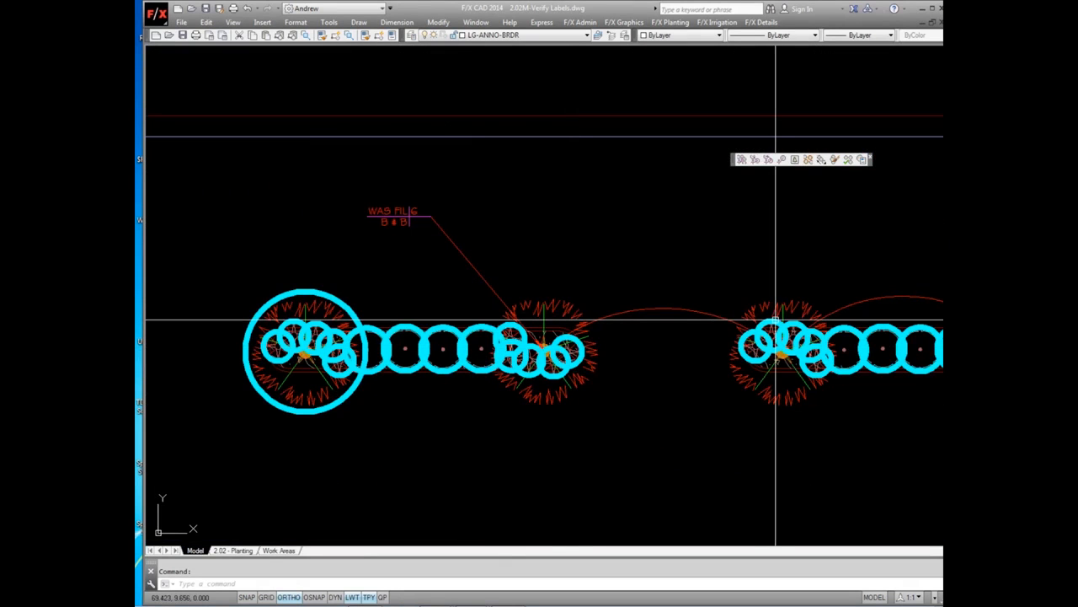
{"action": "mouse_move", "coordinate": [780, 394]}
{"action": "middle_mouse_down"}
{"action": "mouse_move", "coordinate": [481, 402]}
{"action": "mouse_move", "coordinate": [611, 391]}
{"action": "middle_mouse_up"}
{"action": "scroll", "coordinate": [481, 401], "scroll_direction": "down", "scroll_amount": 2}
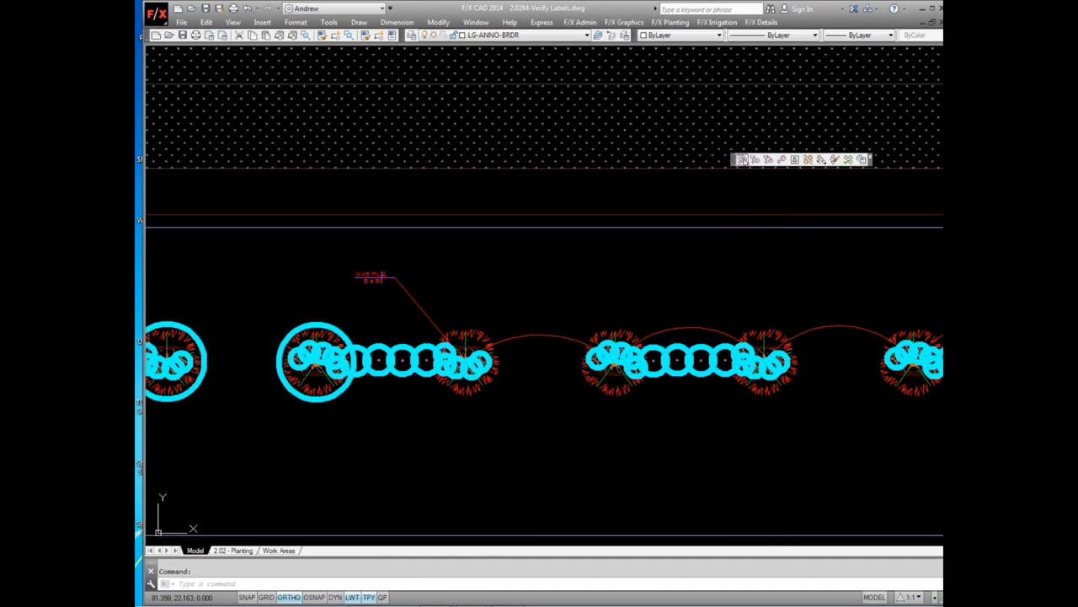
Label the row of four shrubs between the second street planter's trees, placing the label level with the neighbouring WAS FIL label
{"action": "left_click", "coordinate": [781, 159]}
{"action": "scroll", "coordinate": [383, 361], "scroll_direction": "up", "scroll_amount": 4}
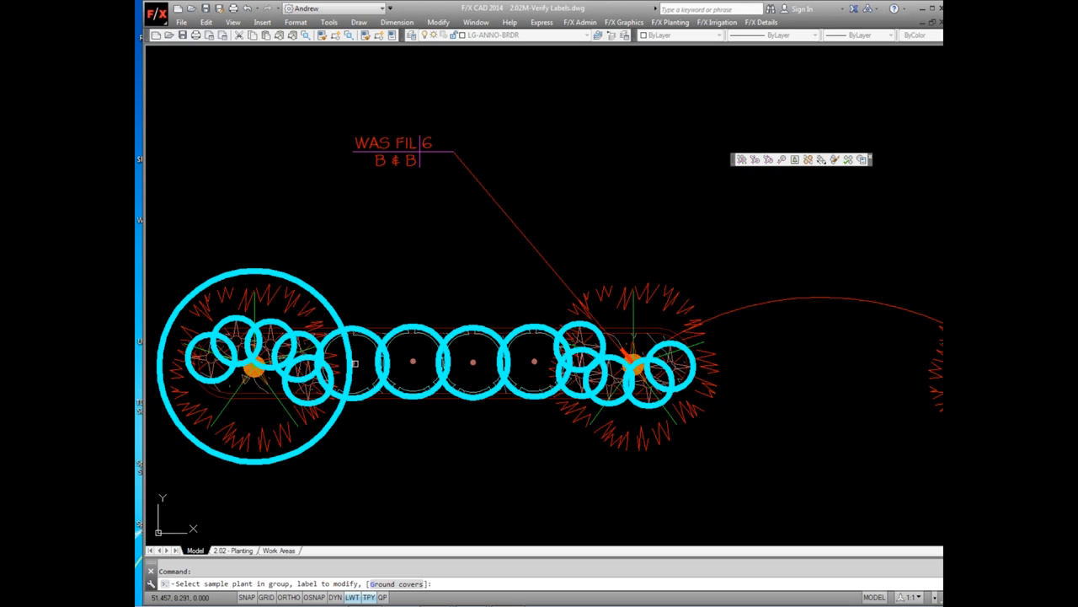
{"action": "left_click", "coordinate": [365, 340]}
{"action": "left_click", "coordinate": [286, 258]}
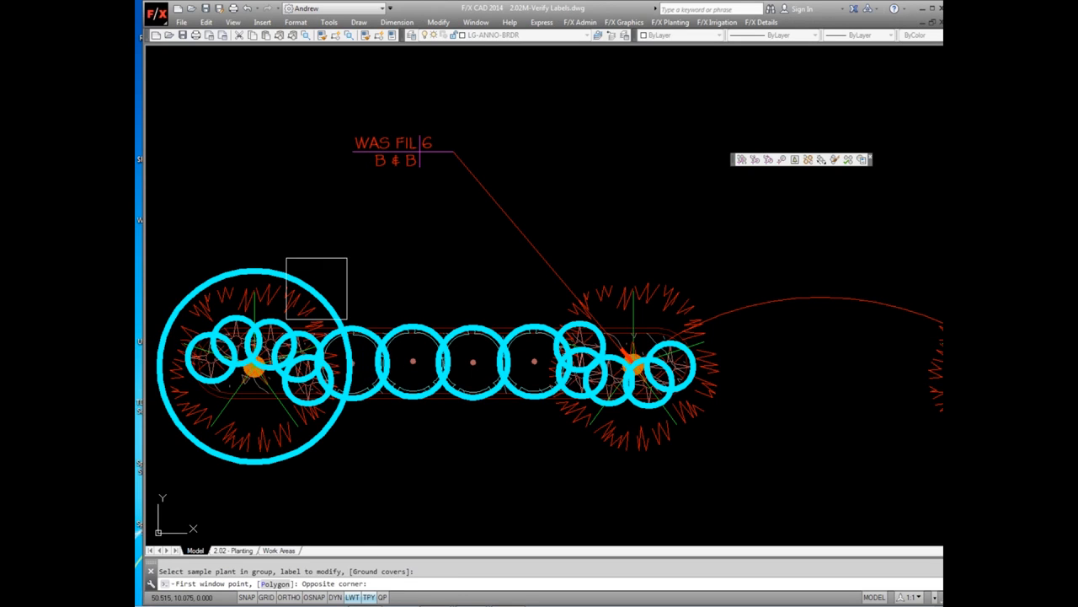
{"action": "left_click", "coordinate": [507, 418]}
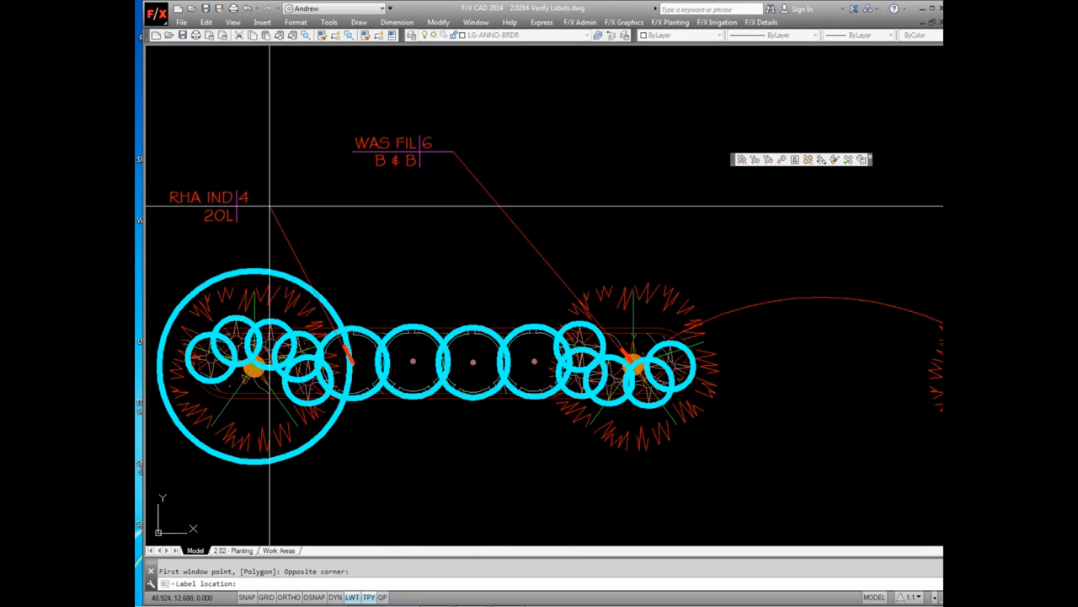
{"action": "left_click", "coordinate": [263, 153]}
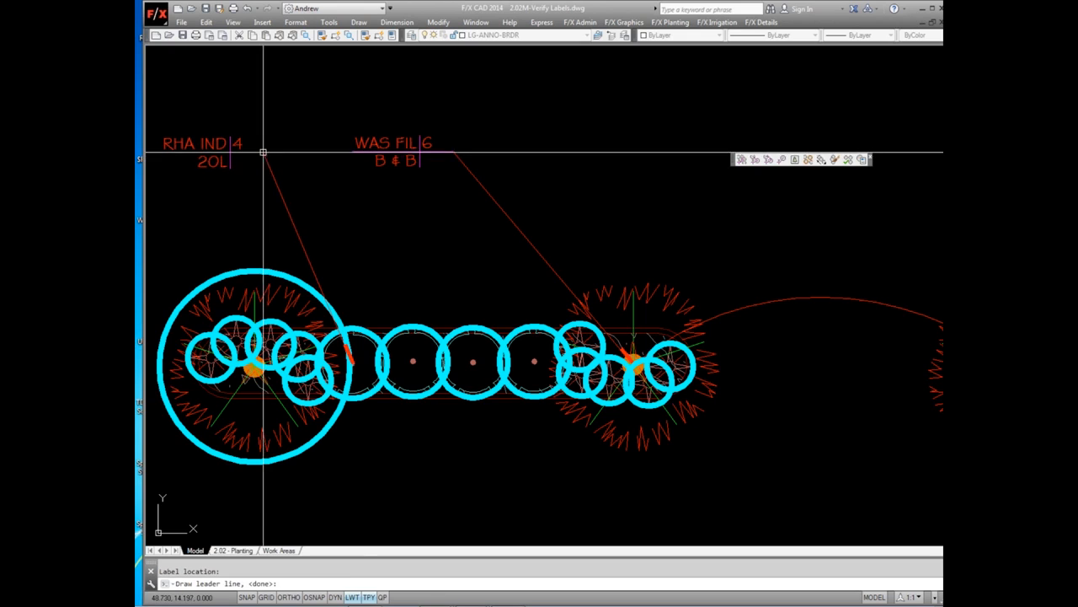
{"action": "key", "text": "Return"}
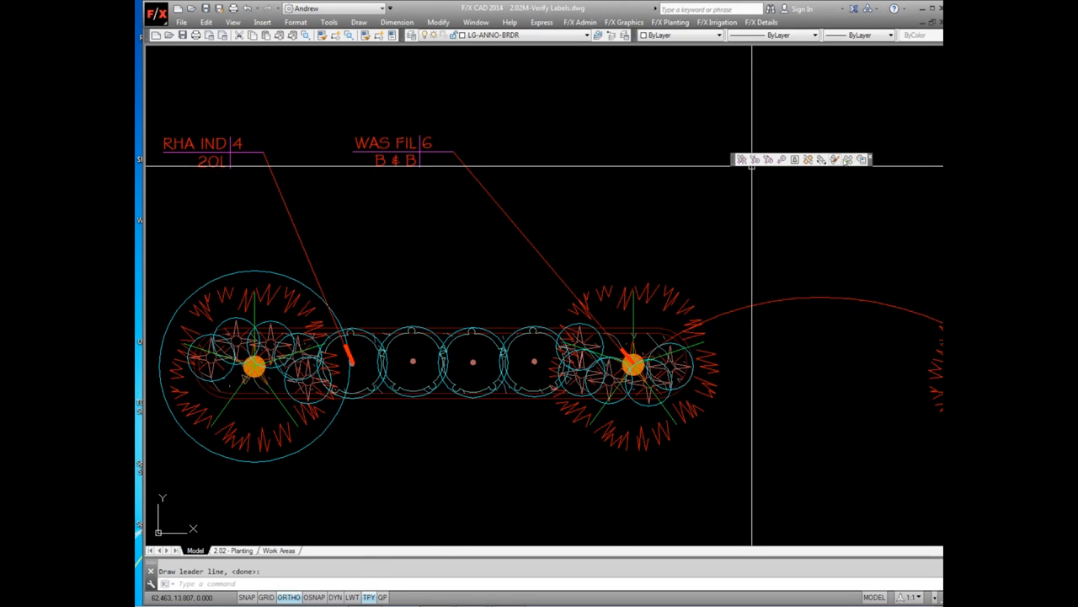
Verify the Street work area's labels again and check the newly labeled shrub row
{"action": "left_click", "coordinate": [848, 161]}
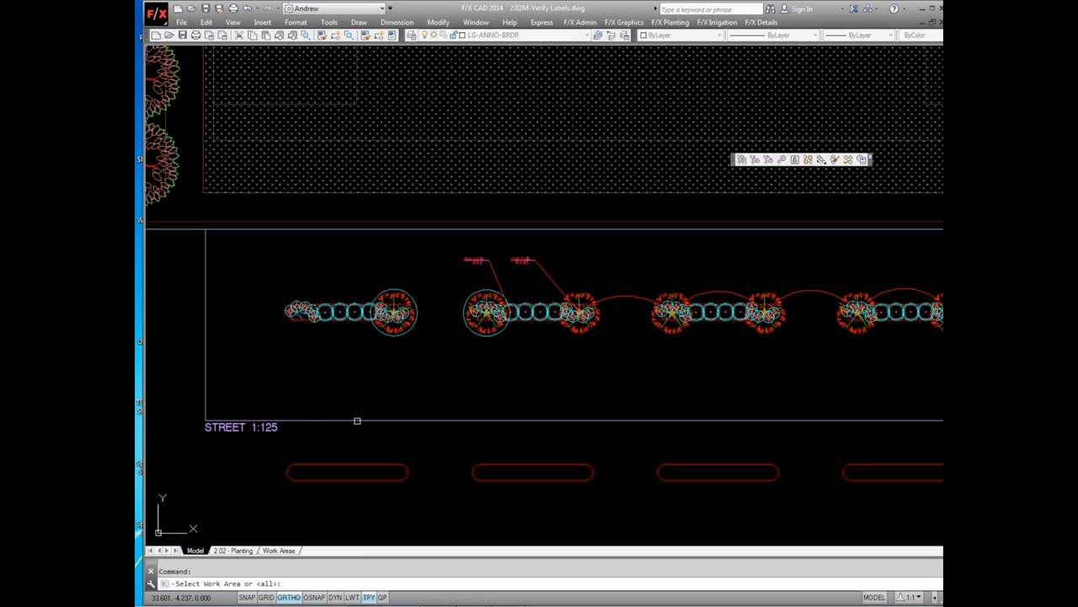
{"action": "left_click", "coordinate": [357, 421]}
{"action": "left_click", "coordinate": [608, 337]}
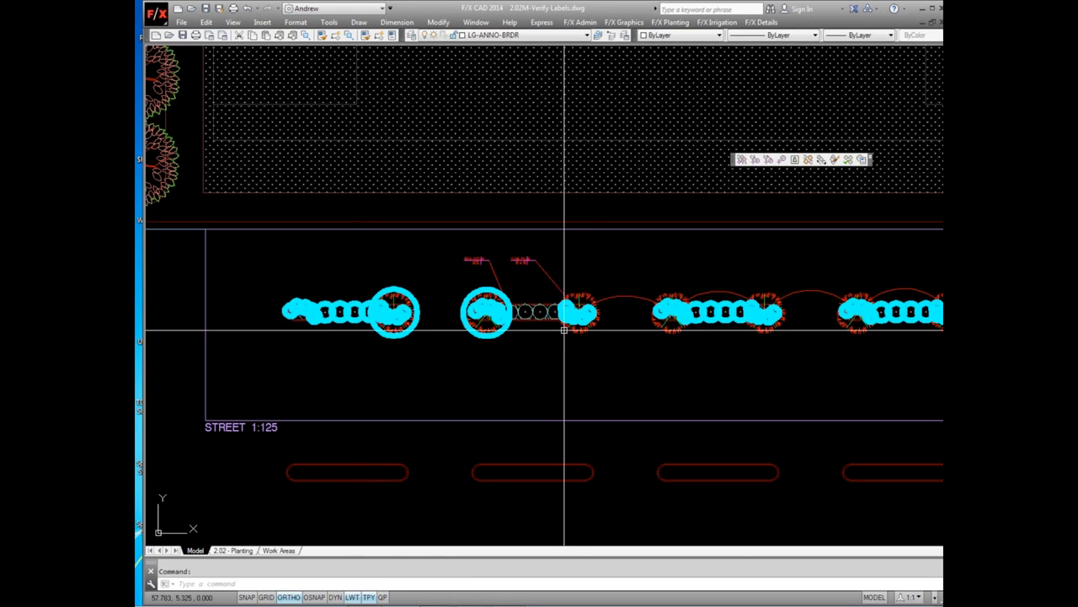
{"action": "scroll", "coordinate": [464, 355], "scroll_direction": "up", "scroll_amount": 5}
{"action": "scroll", "coordinate": [465, 355], "scroll_direction": "down", "scroll_amount": 5}
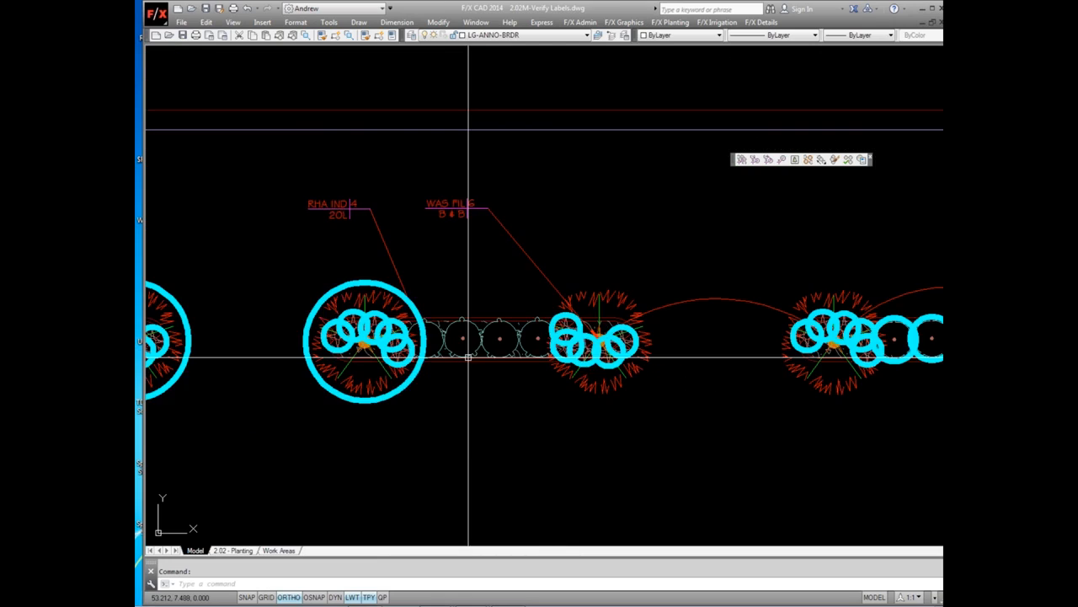
{"action": "scroll", "coordinate": [460, 350], "scroll_direction": "down", "scroll_amount": 2}
{"action": "middle_click_drag", "start_coordinate": [462, 349], "coordinate": [405, 374]}
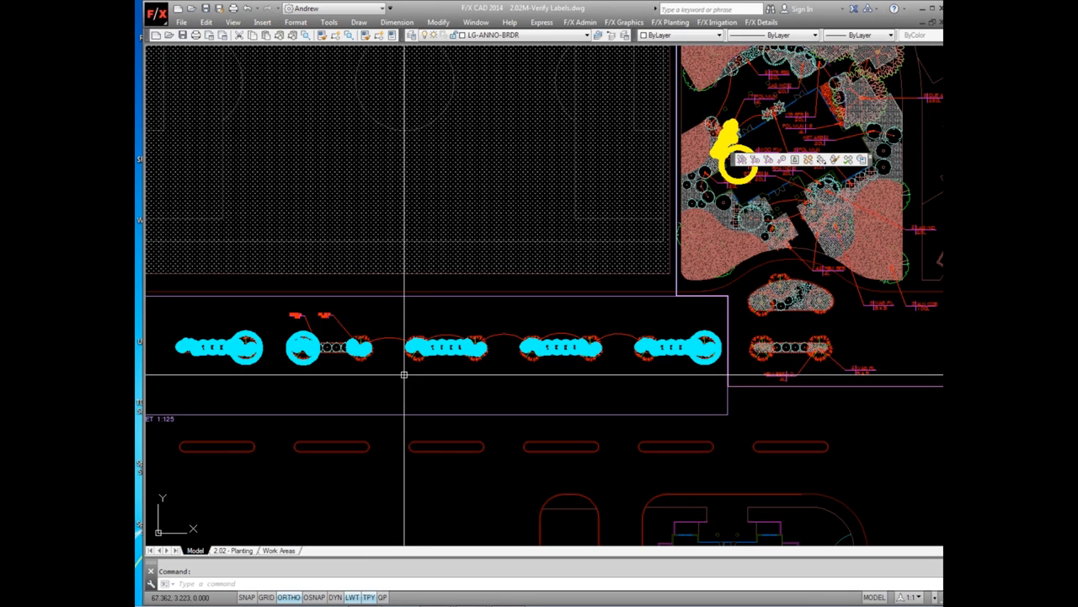
Relocate the Plant Label toolbar to the open space just northeast of the Community Center work area
{"action": "key", "text": "Escape"}
{"action": "scroll", "coordinate": [425, 377], "scroll_direction": "down", "scroll_amount": 2}
{"action": "middle_click_drag", "start_coordinate": [445, 388], "coordinate": [431, 387]}
{"action": "middle_click_drag", "start_coordinate": [749, 287], "coordinate": [607, 313]}
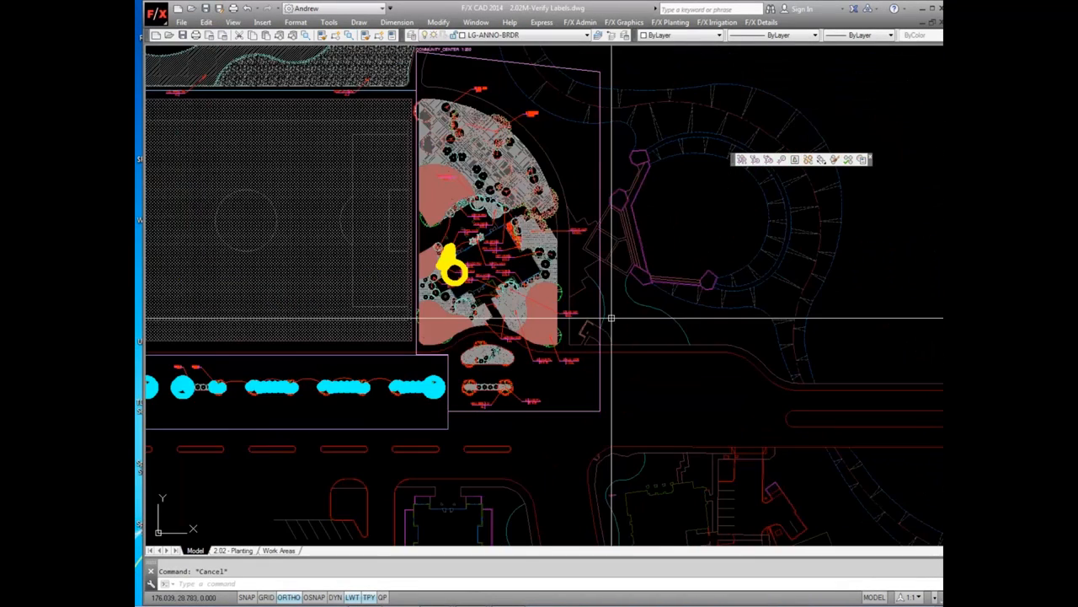
{"action": "scroll", "coordinate": [649, 276], "scroll_direction": "down", "scroll_amount": 2}
{"action": "middle_click_drag", "start_coordinate": [660, 199], "coordinate": [571, 176]}
{"action": "left_click_drag", "start_coordinate": [699, 142], "coordinate": [535, 94]}
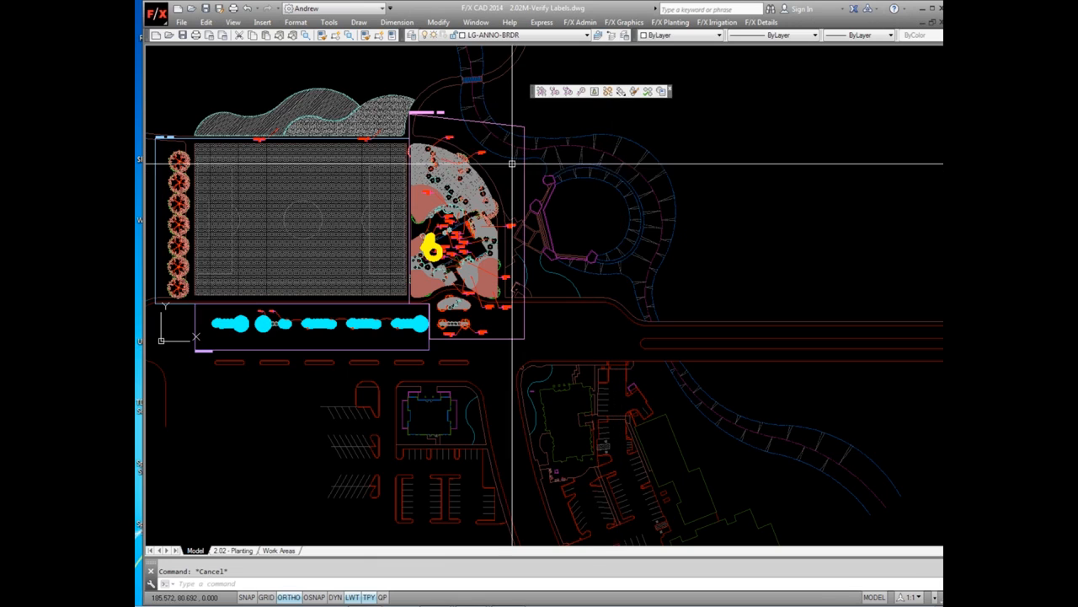
Generate a project plant schedule in the drawing for the Community Center work area, placing it in the open space east of the circular plaza
{"action": "mouse_move", "coordinate": [464, 196]}
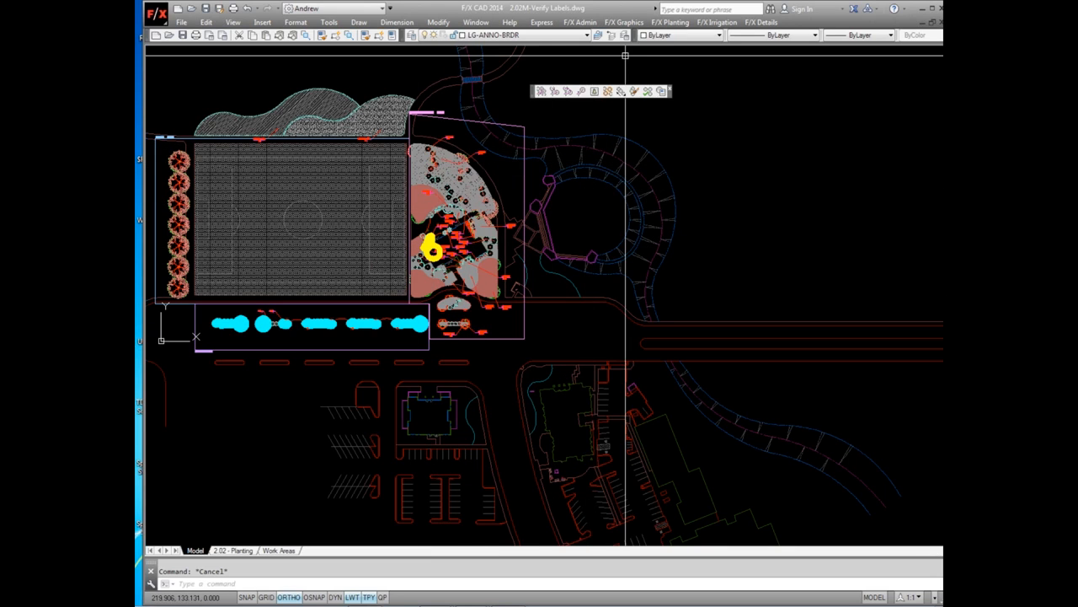
{"action": "left_click", "coordinate": [666, 23]}
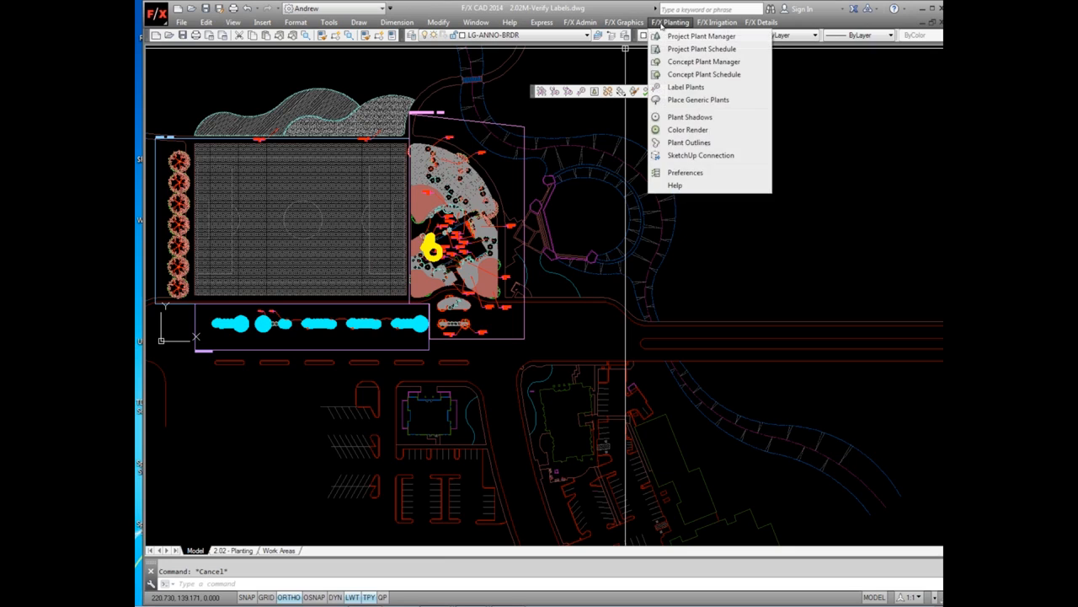
{"action": "left_click", "coordinate": [677, 51]}
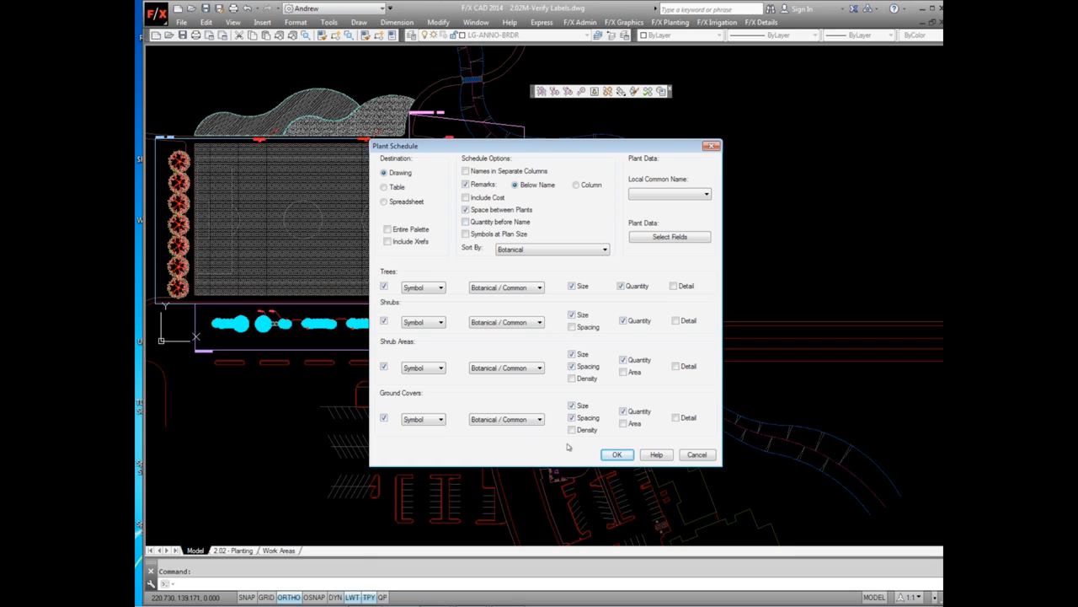
{"action": "left_click", "coordinate": [616, 455]}
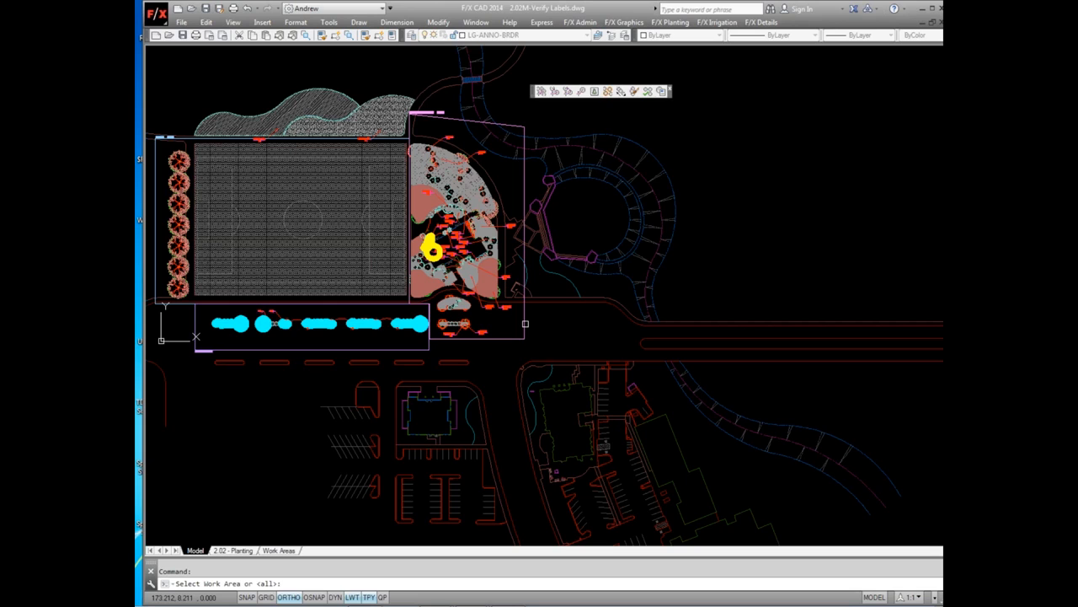
{"action": "left_click", "coordinate": [525, 325]}
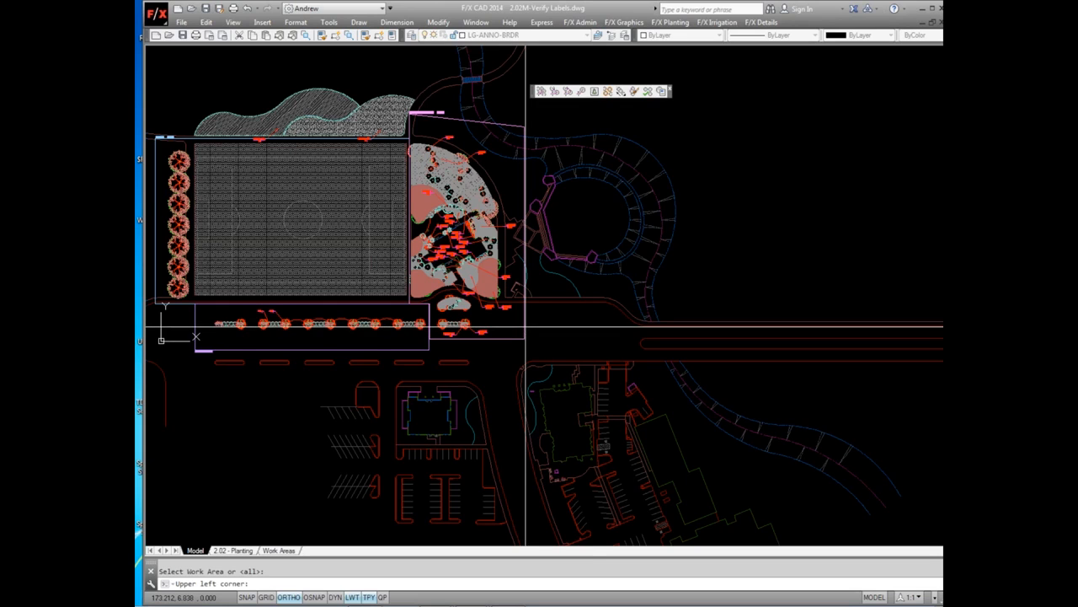
{"action": "left_click", "coordinate": [705, 160]}
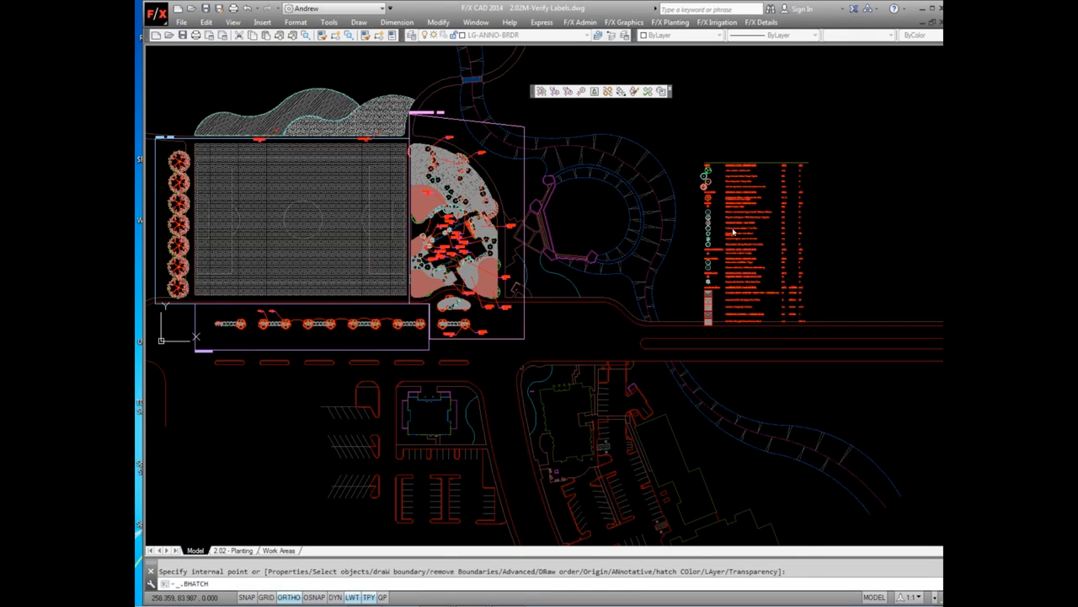
{"action": "scroll", "coordinate": [637, 166], "scroll_direction": "up", "scroll_amount": 6}
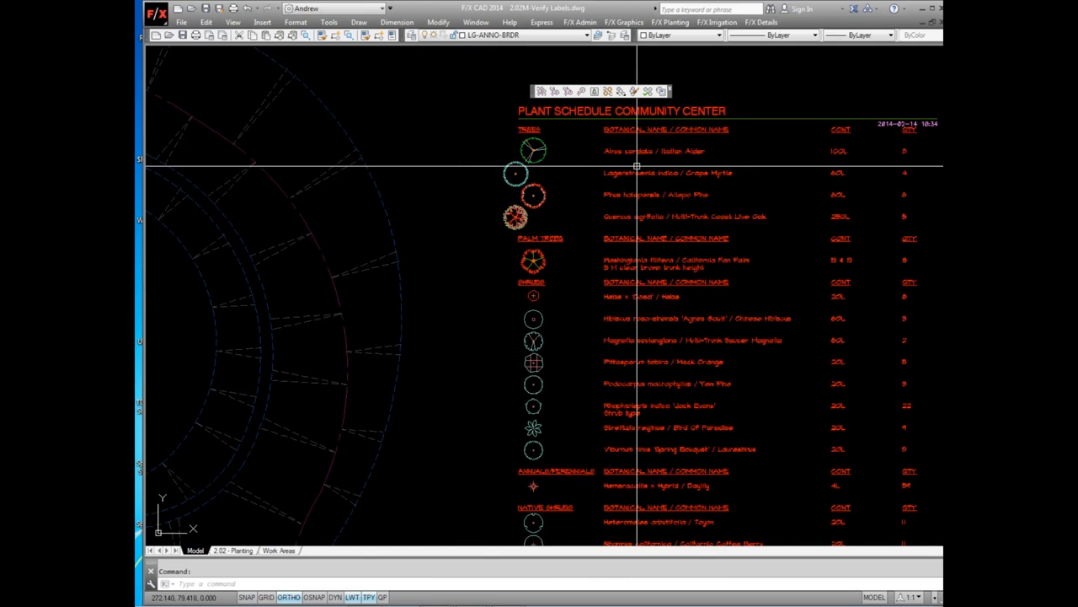
{"action": "middle_click_drag", "start_coordinate": [638, 166], "coordinate": [516, 118]}
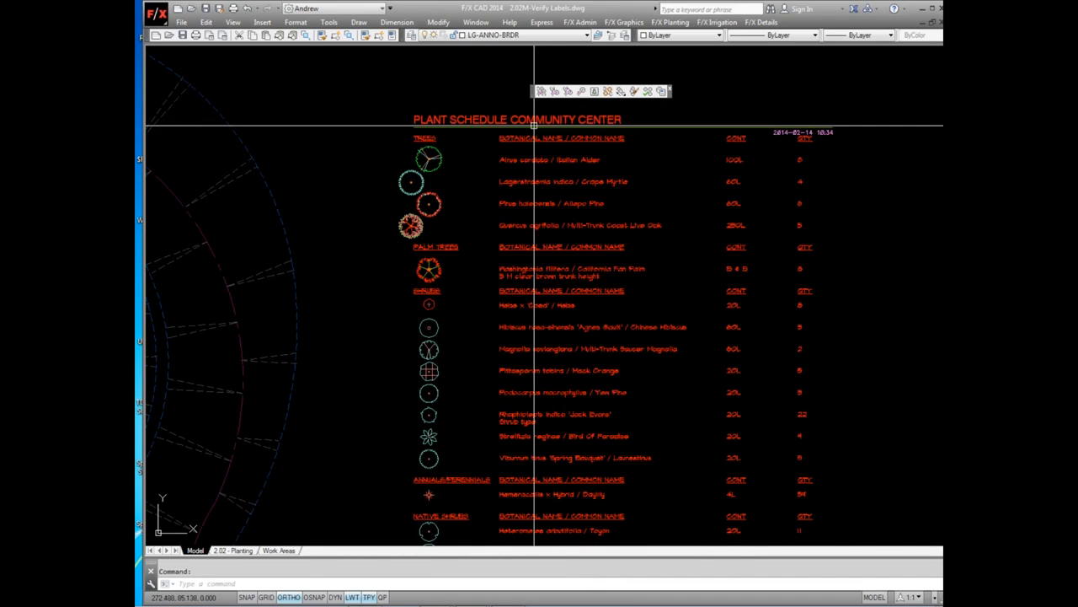
Generate a separate plant schedule for the Street work area without regenerating the existing one, placing it below the southwest part of that area
{"action": "scroll", "coordinate": [523, 125], "scroll_direction": "down", "scroll_amount": 4}
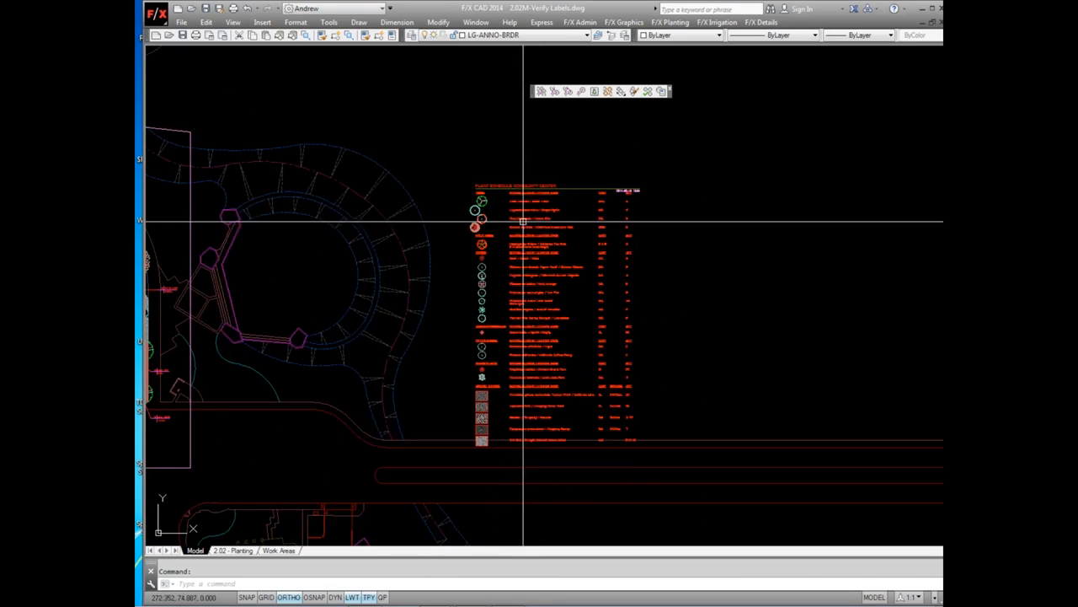
{"action": "scroll", "coordinate": [410, 248], "scroll_direction": "down", "scroll_amount": 2}
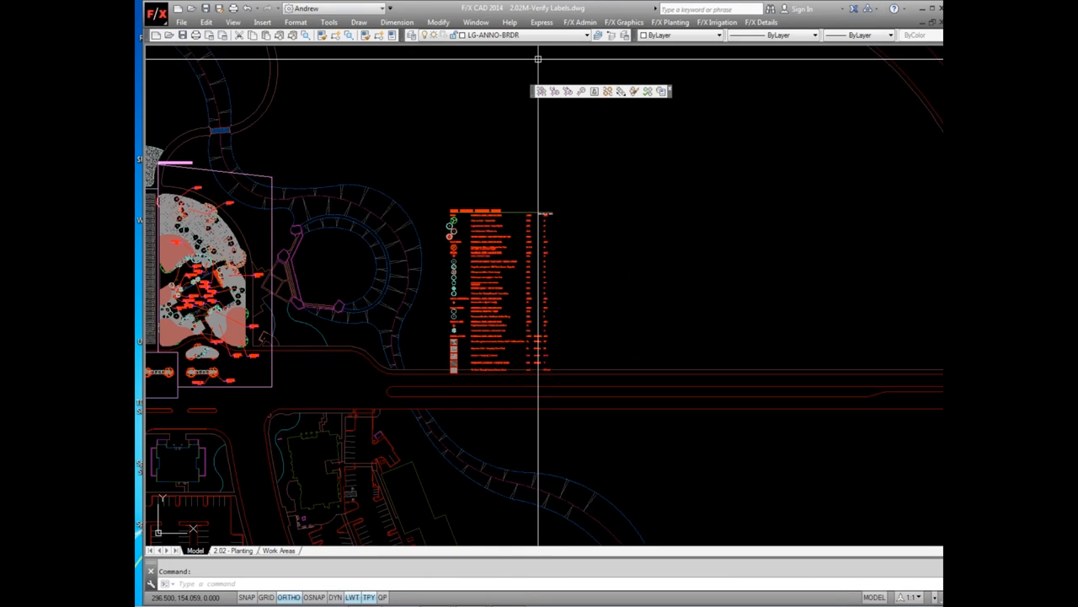
{"action": "left_click", "coordinate": [670, 22]}
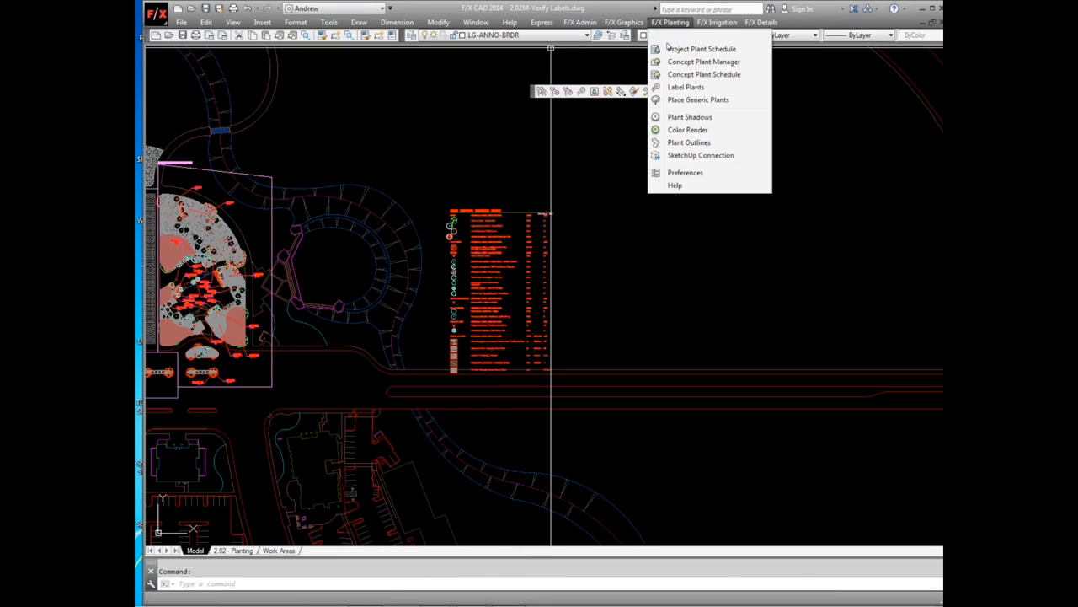
{"action": "left_click", "coordinate": [670, 48]}
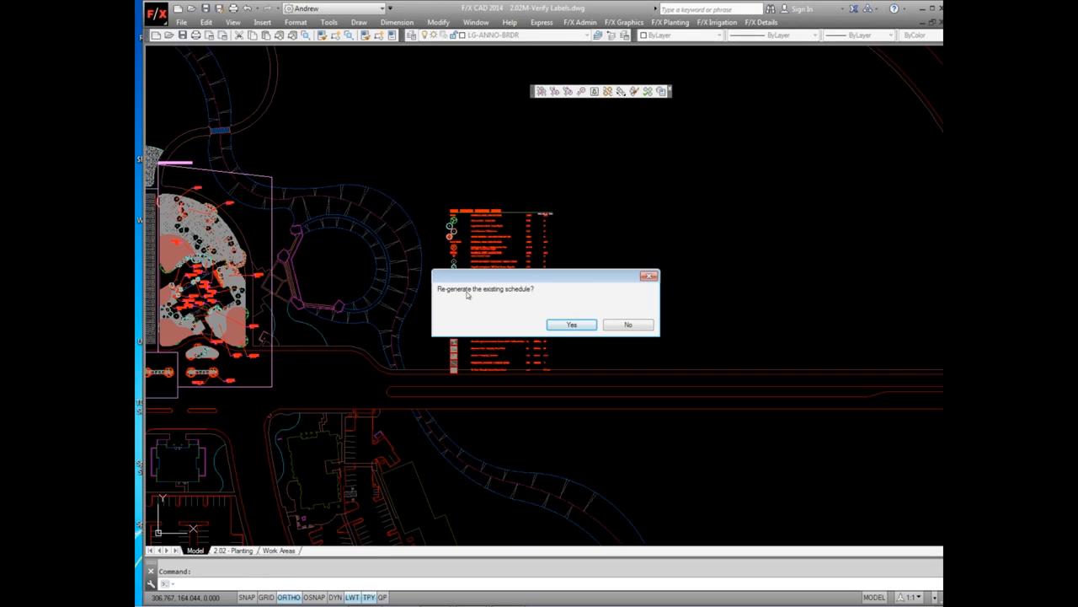
{"action": "left_click", "coordinate": [613, 326]}
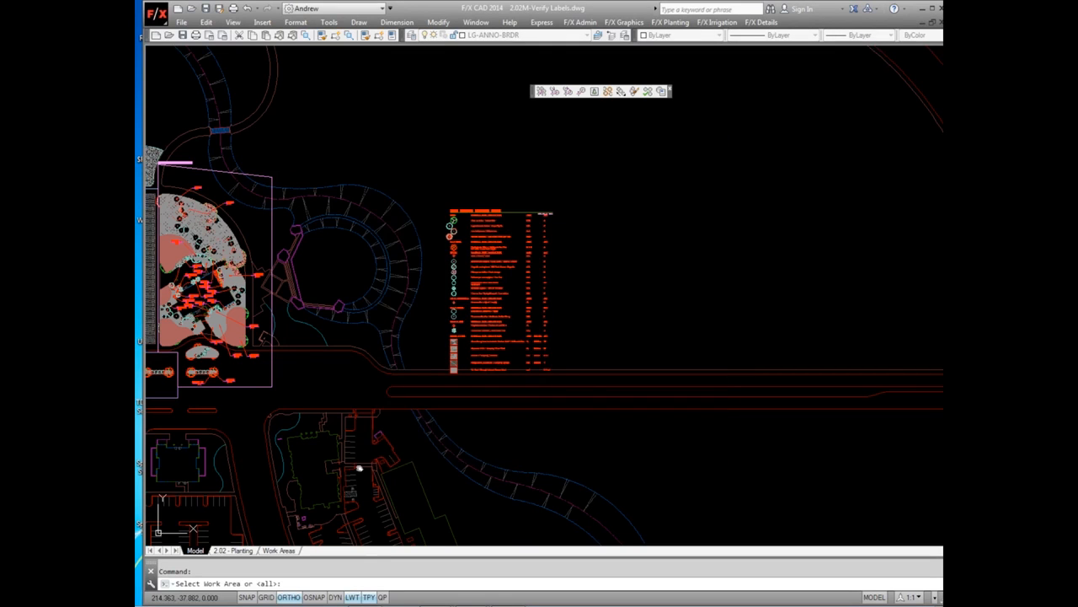
{"action": "middle_click_drag", "start_coordinate": [360, 467], "coordinate": [587, 377]}
{"action": "left_click", "coordinate": [311, 309]}
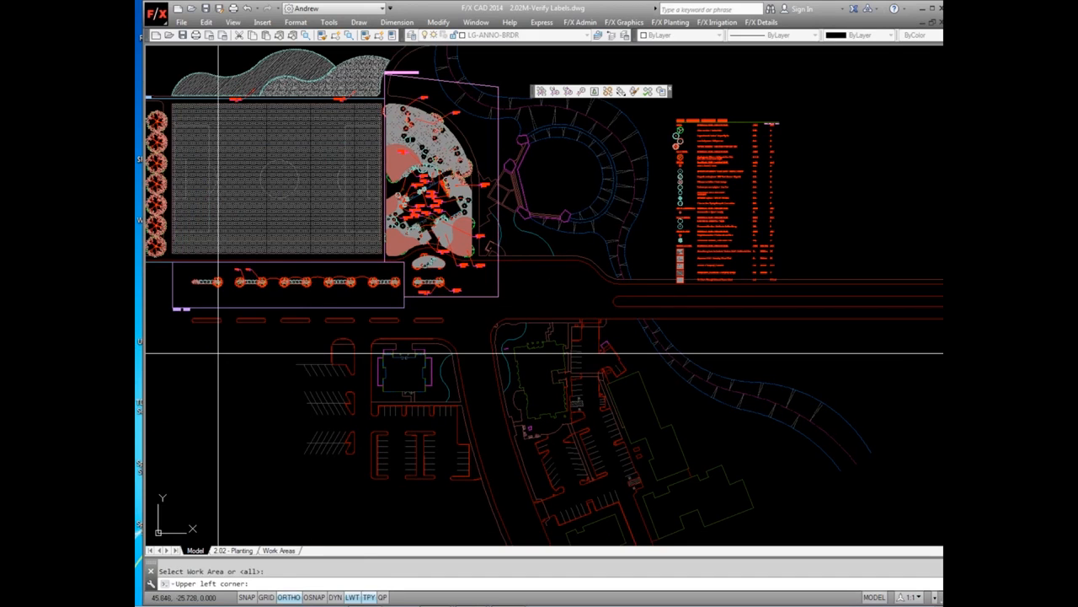
{"action": "left_click", "coordinate": [187, 345]}
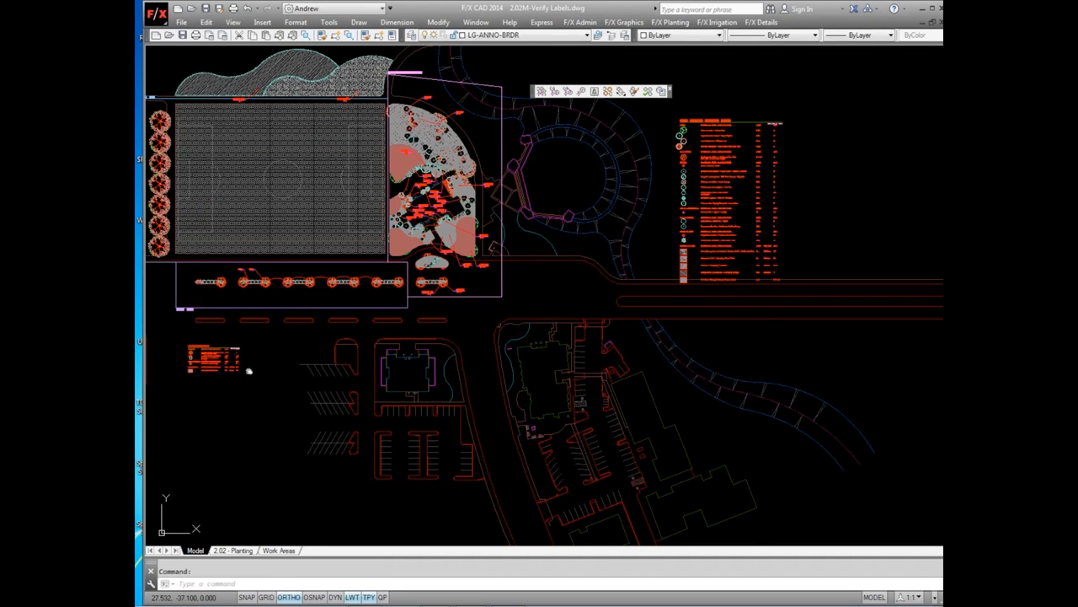
{"action": "scroll", "coordinate": [249, 371], "scroll_direction": "up", "scroll_amount": 5}
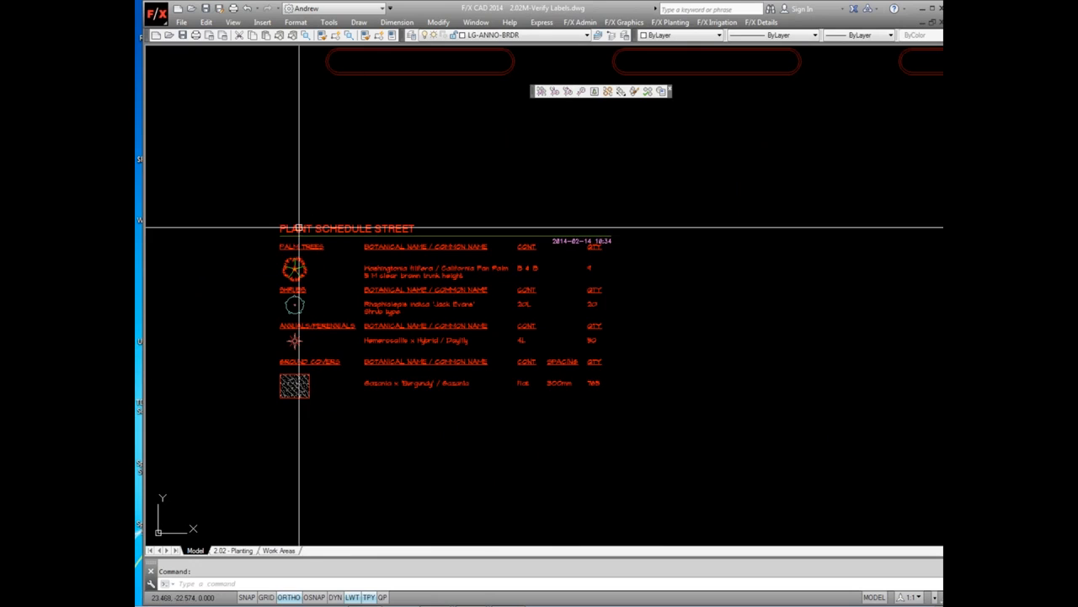
Generate a separate plant schedule for the Soccer work area without regenerating the existing ones, placing it west of the row of trees
{"action": "scroll", "coordinate": [381, 230], "scroll_direction": "down", "scroll_amount": 4}
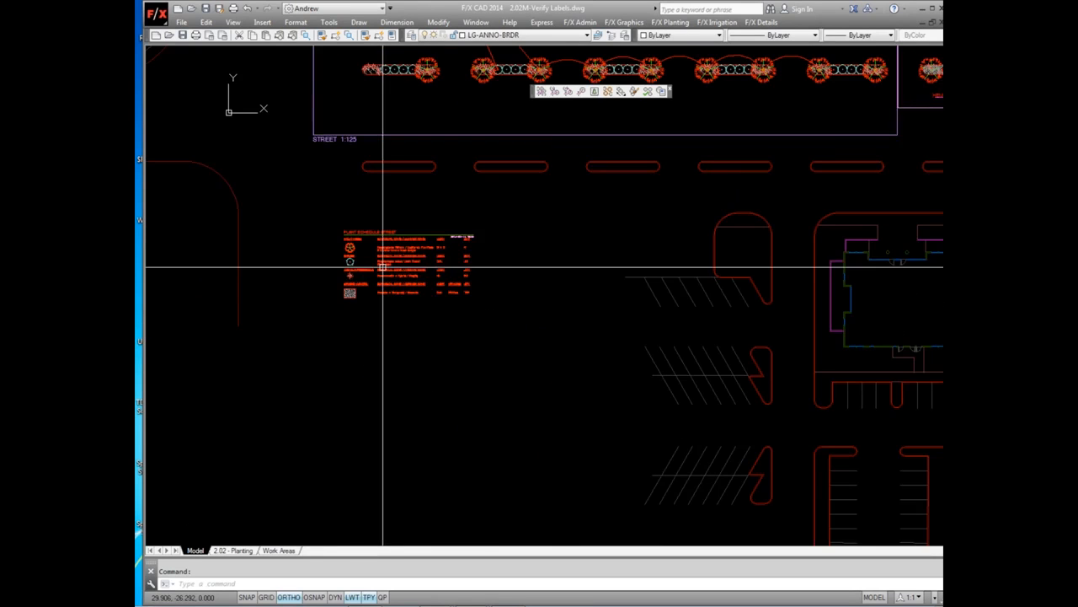
{"action": "middle_click_drag", "start_coordinate": [332, 219], "coordinate": [356, 295]}
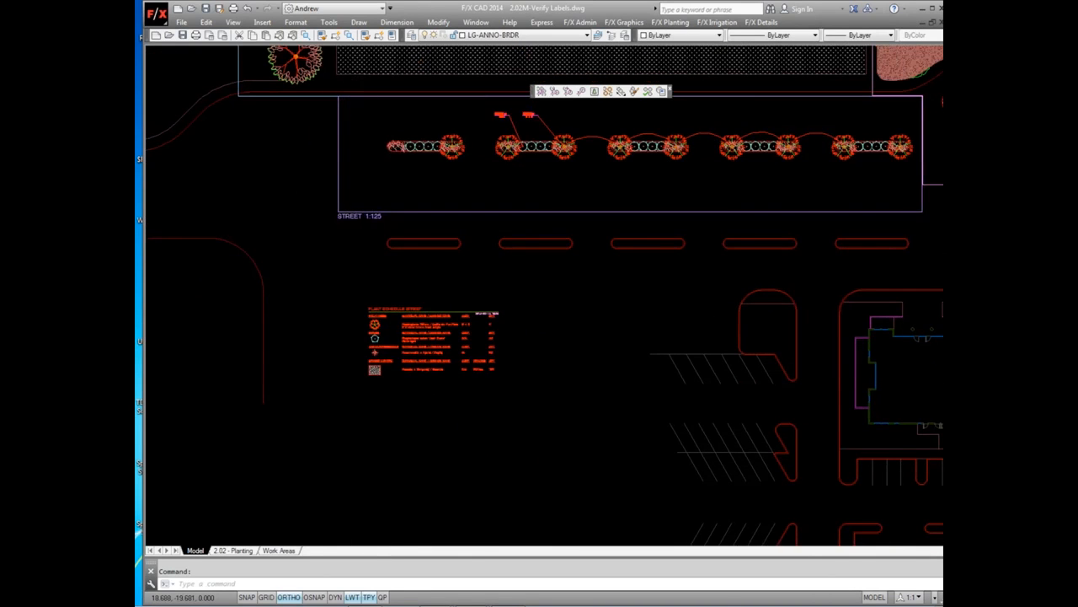
{"action": "scroll", "coordinate": [365, 255], "scroll_direction": "down", "scroll_amount": 3}
{"action": "scroll", "coordinate": [476, 406], "scroll_direction": "up", "scroll_amount": 1}
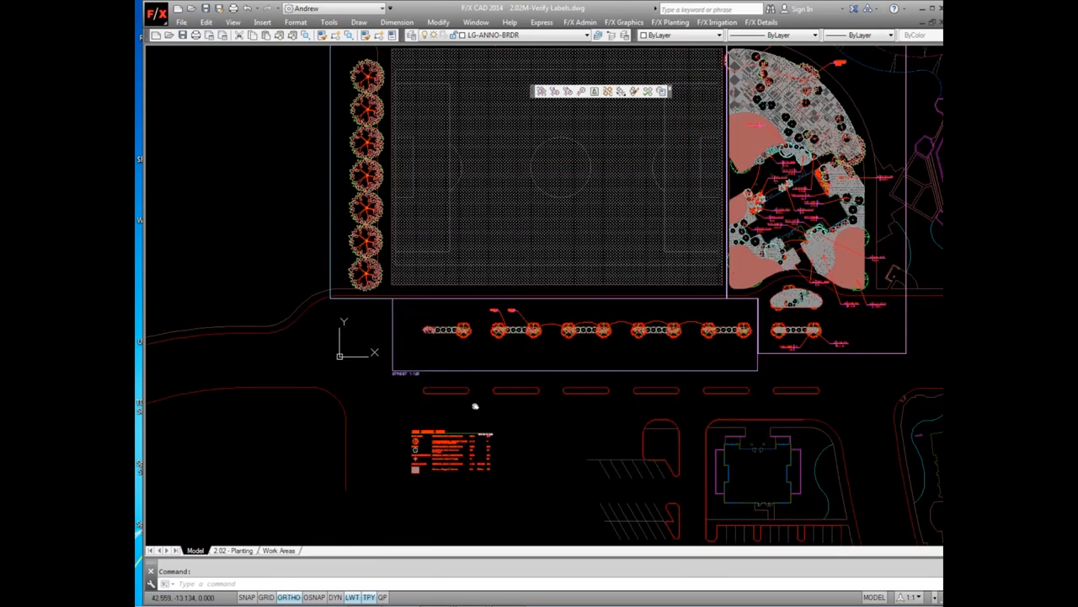
{"action": "middle_click_drag", "start_coordinate": [475, 406], "coordinate": [439, 452]}
{"action": "left_click", "coordinate": [719, 25]}
{"action": "mouse_move", "coordinate": [673, 23]}
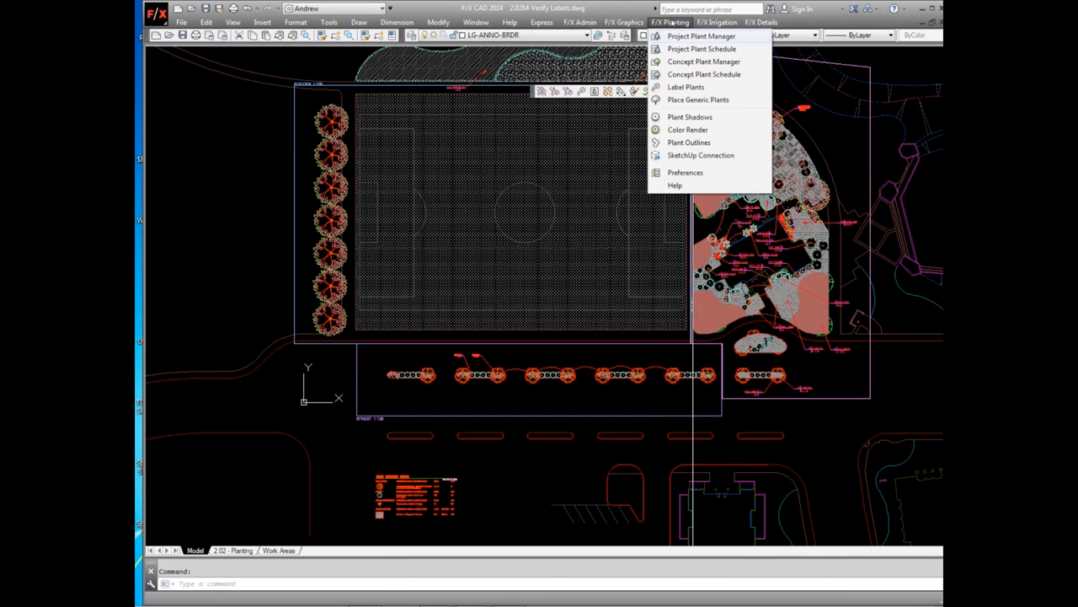
{"action": "left_click", "coordinate": [677, 49]}
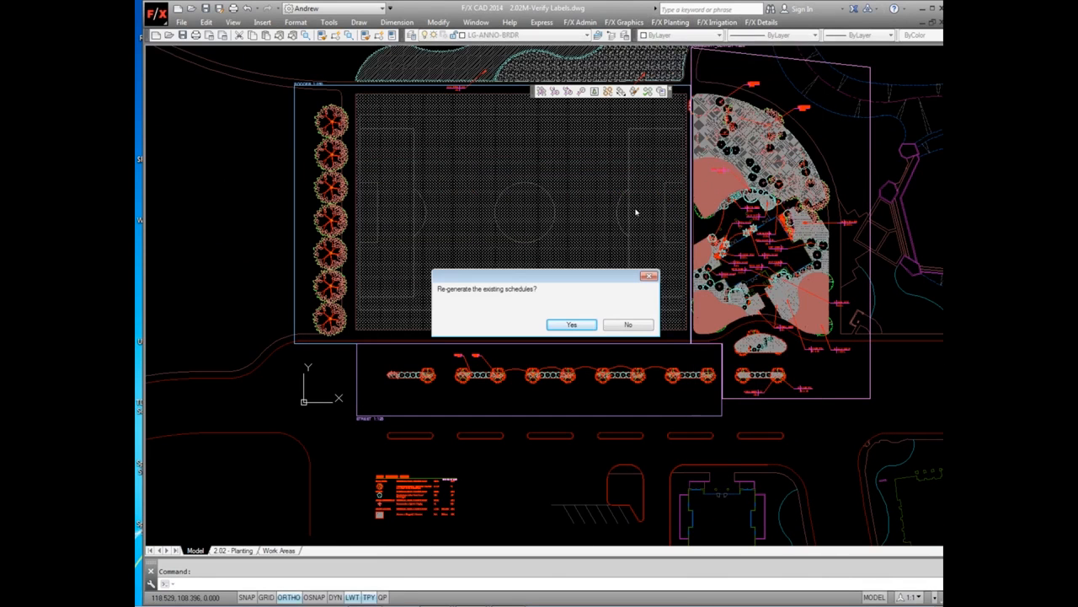
{"action": "left_click", "coordinate": [624, 326]}
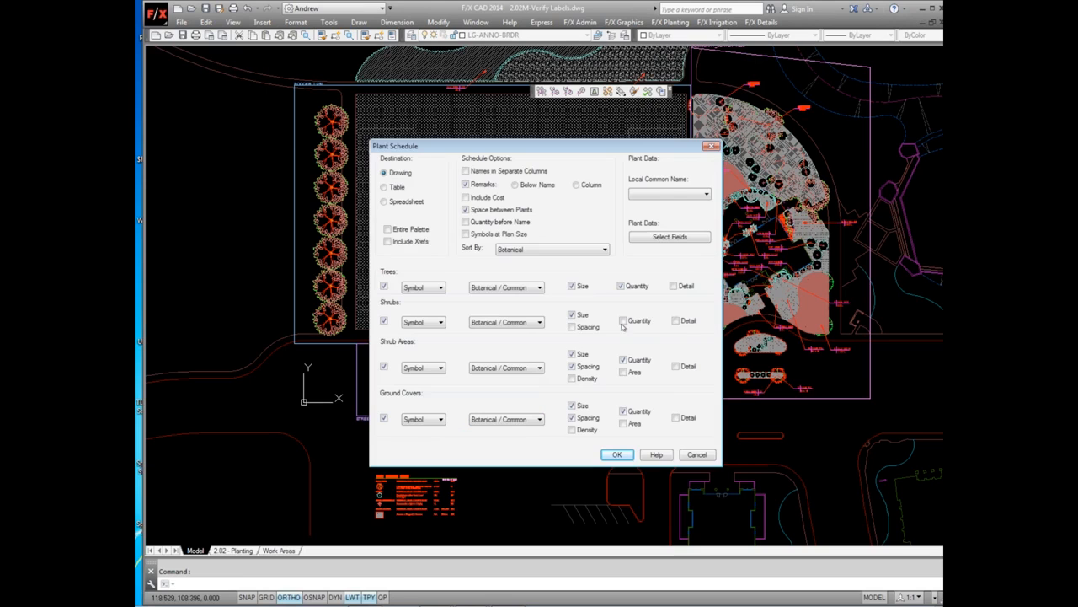
{"action": "left_click", "coordinate": [617, 455]}
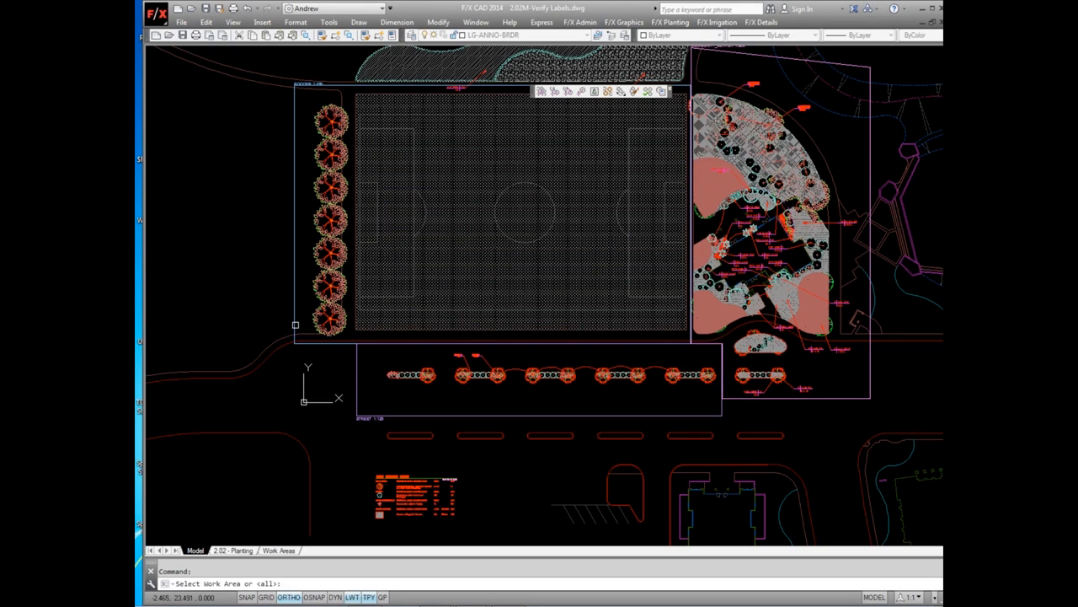
{"action": "left_click", "coordinate": [294, 313]}
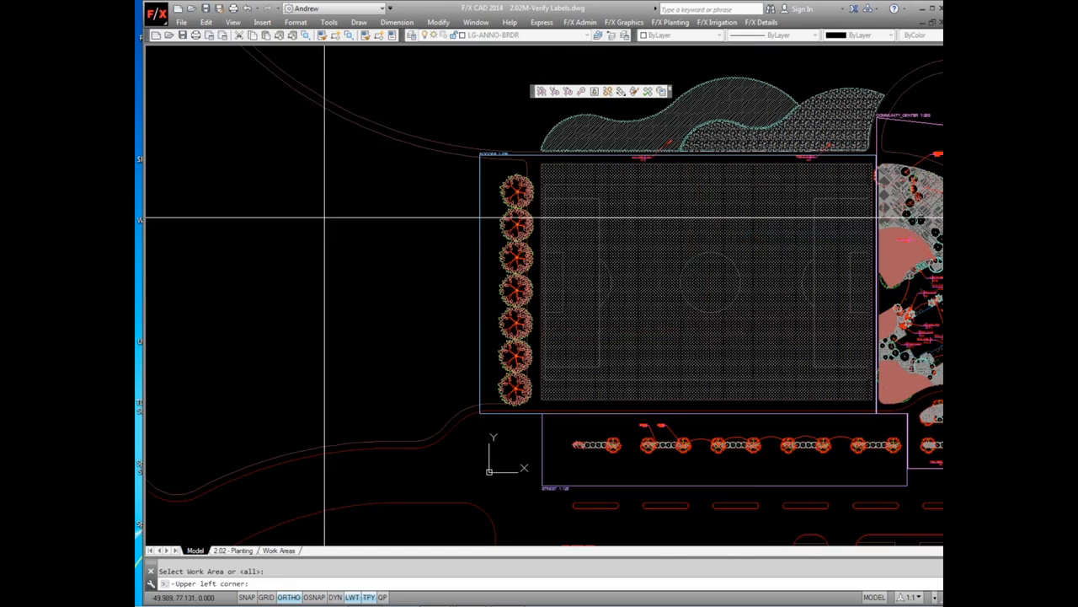
{"action": "left_click", "coordinate": [327, 215]}
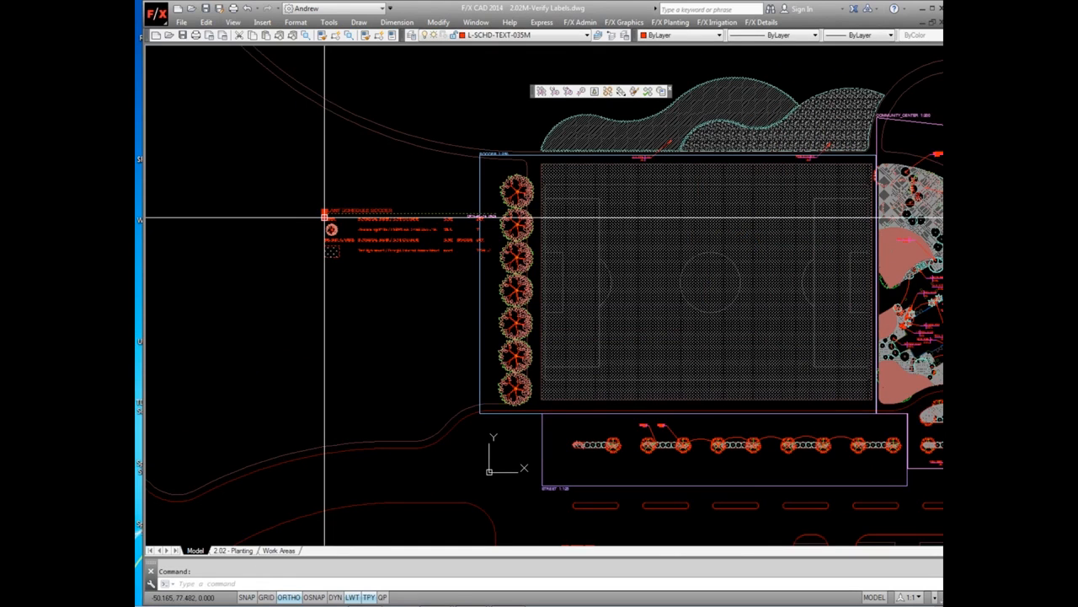
Move the Soccer plant schedule horizontally westward so that it clears the Soccer work area boundary
{"action": "left_click", "coordinate": [325, 213]}
{"action": "left_click", "coordinate": [282, 211]}
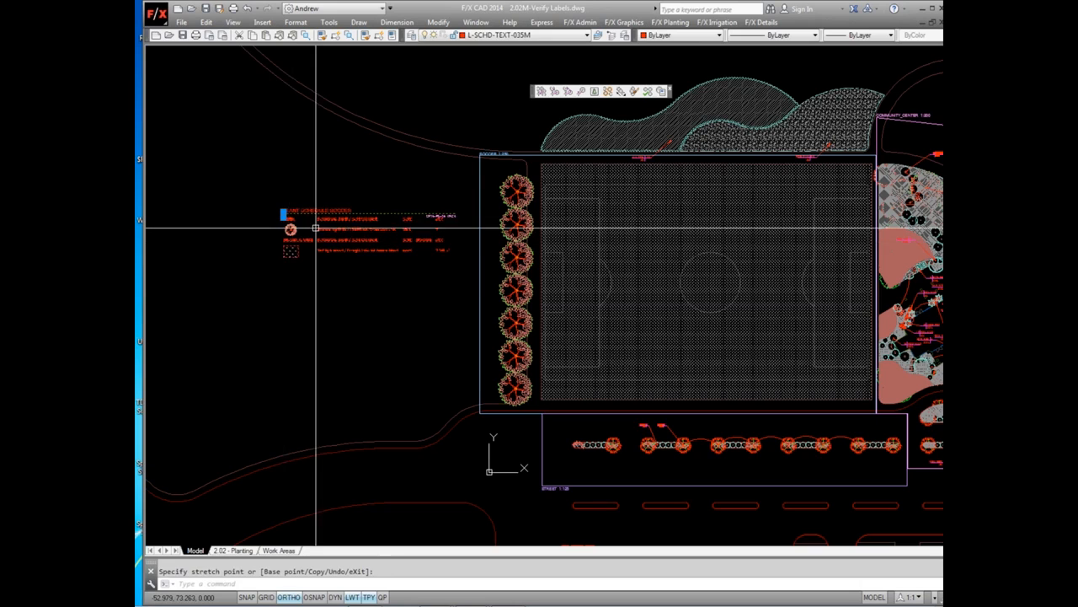
{"action": "key", "text": "Escape"}
{"action": "scroll", "coordinate": [316, 227], "scroll_direction": "up", "scroll_amount": 4}
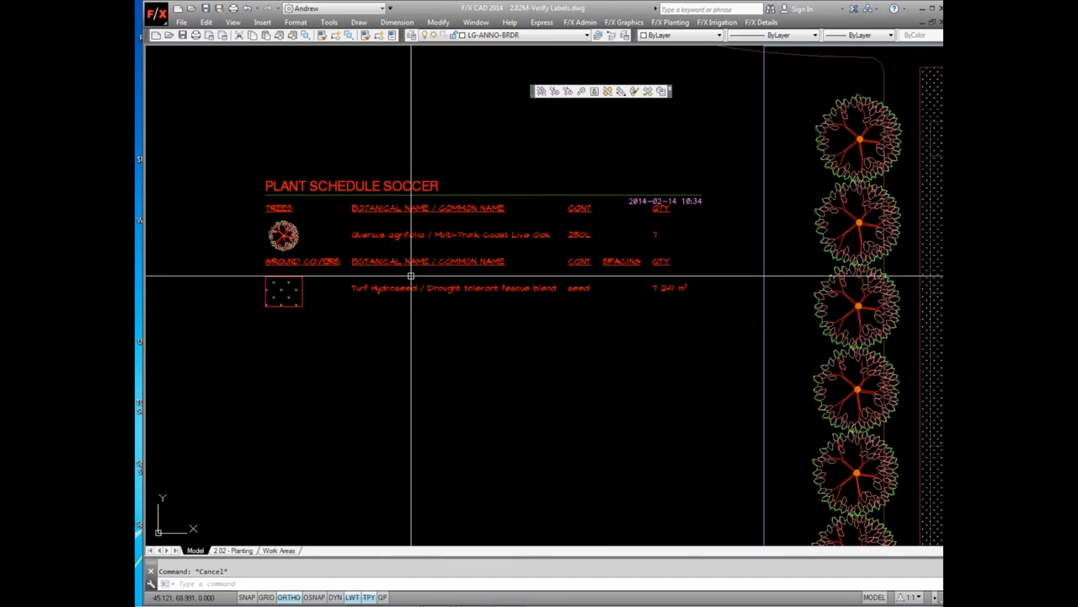
{"action": "scroll", "coordinate": [438, 312], "scroll_direction": "down", "scroll_amount": 4}
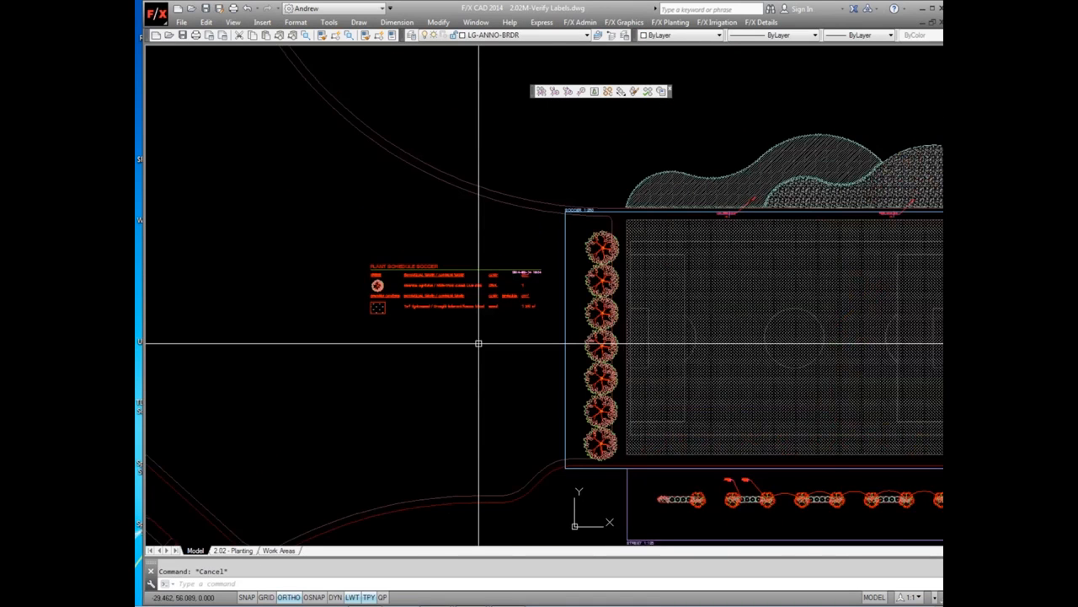
{"action": "mouse_move", "coordinate": [446, 337]}
{"action": "middle_mouse_down"}
{"action": "mouse_move", "coordinate": [285, 272]}
{"action": "mouse_move", "coordinate": [311, 317]}
{"action": "middle_mouse_up"}
{"action": "scroll", "coordinate": [285, 292], "scroll_direction": "down", "scroll_amount": 2}
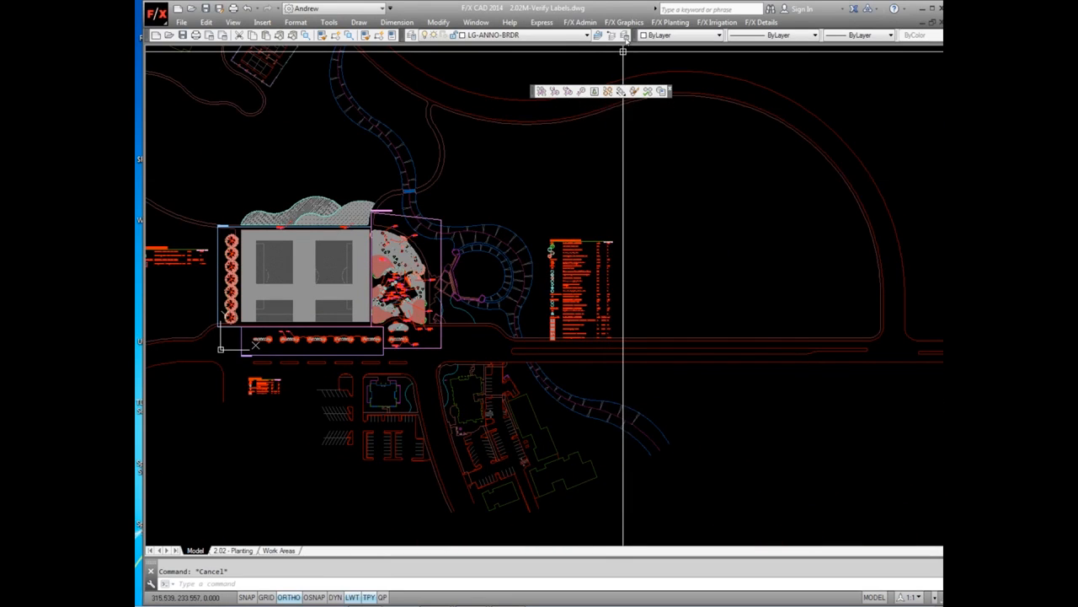
{"action": "left_click", "coordinate": [666, 23]}
{"action": "left_click", "coordinate": [665, 49]}
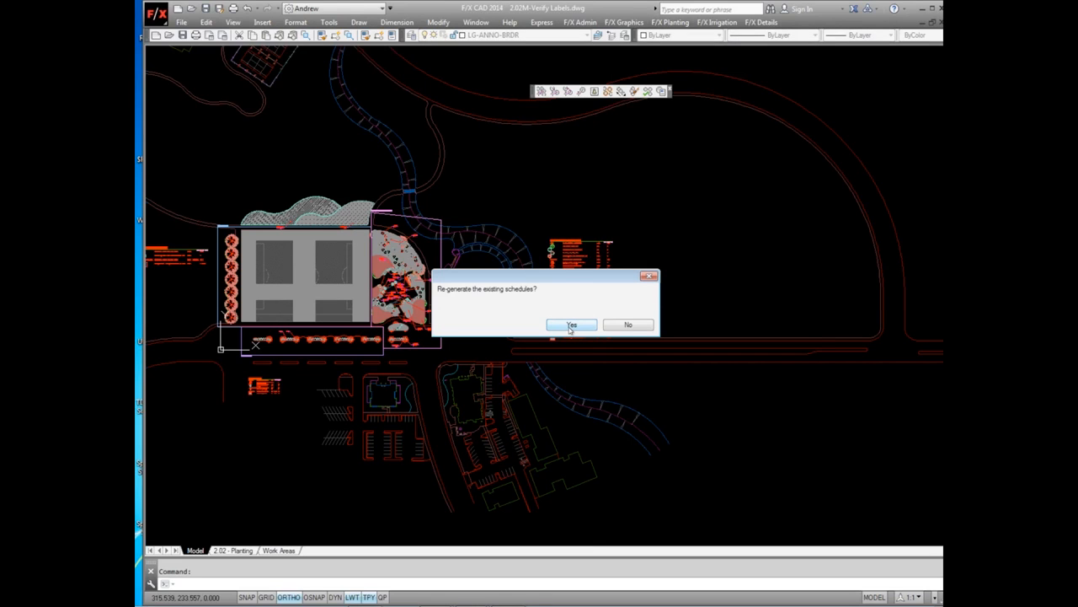
{"action": "left_click", "coordinate": [606, 325]}
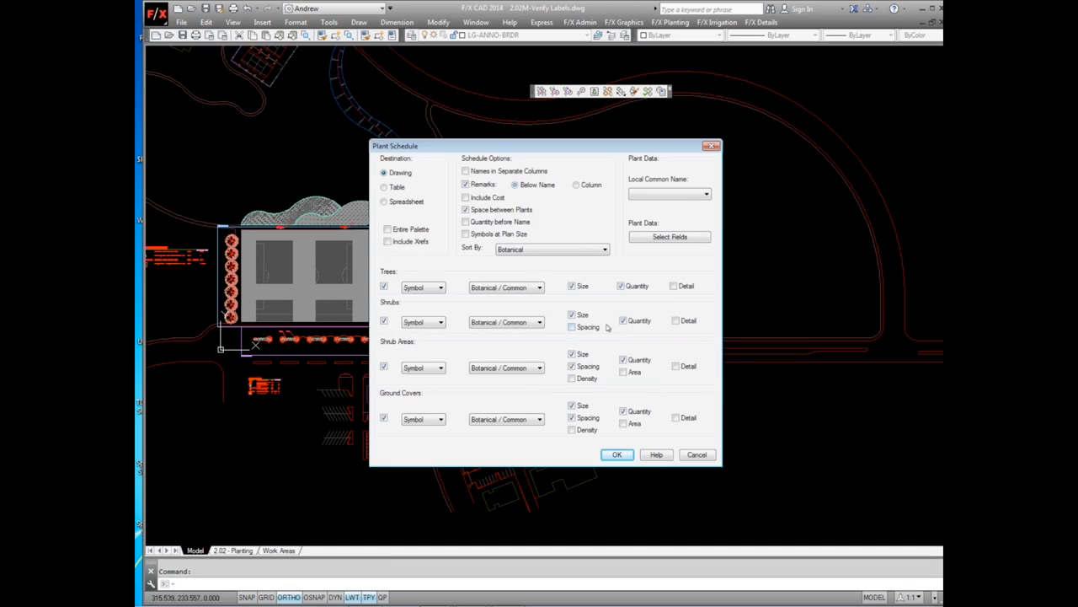
{"action": "left_click", "coordinate": [615, 454]}
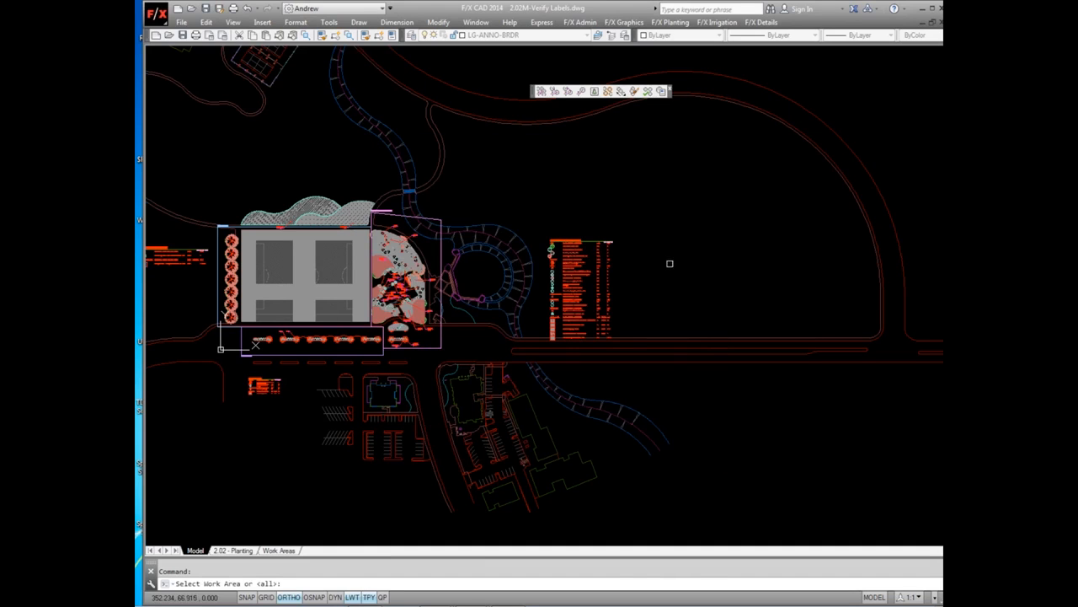
{"action": "key", "text": "Escape"}
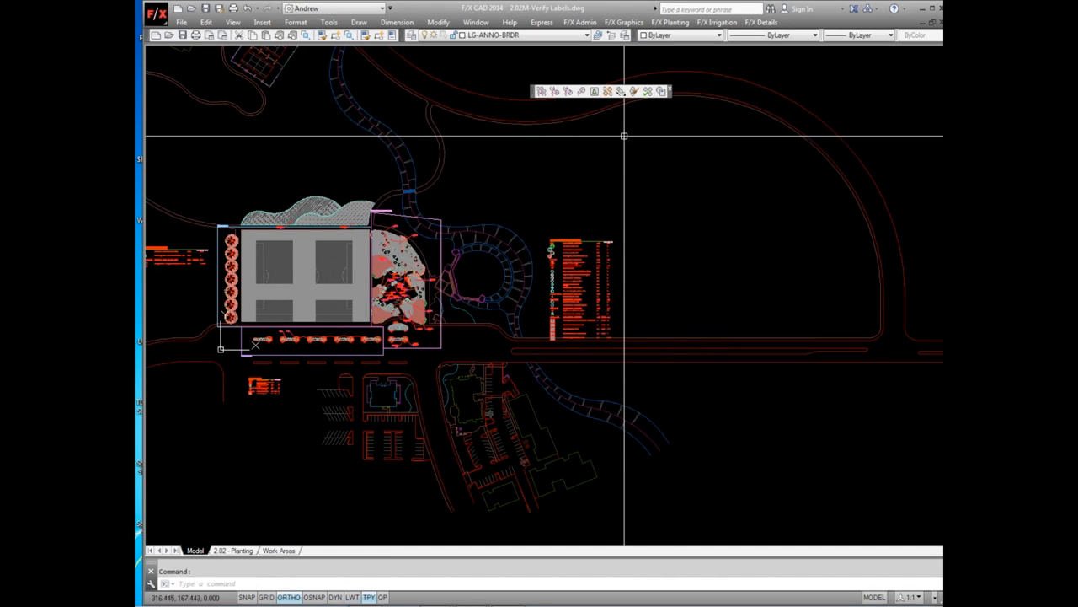
Generate a combined plant schedule for all work areas without regenerating the existing ones, placing it northeast of the Community Center schedule
{"action": "left_click", "coordinate": [663, 21]}
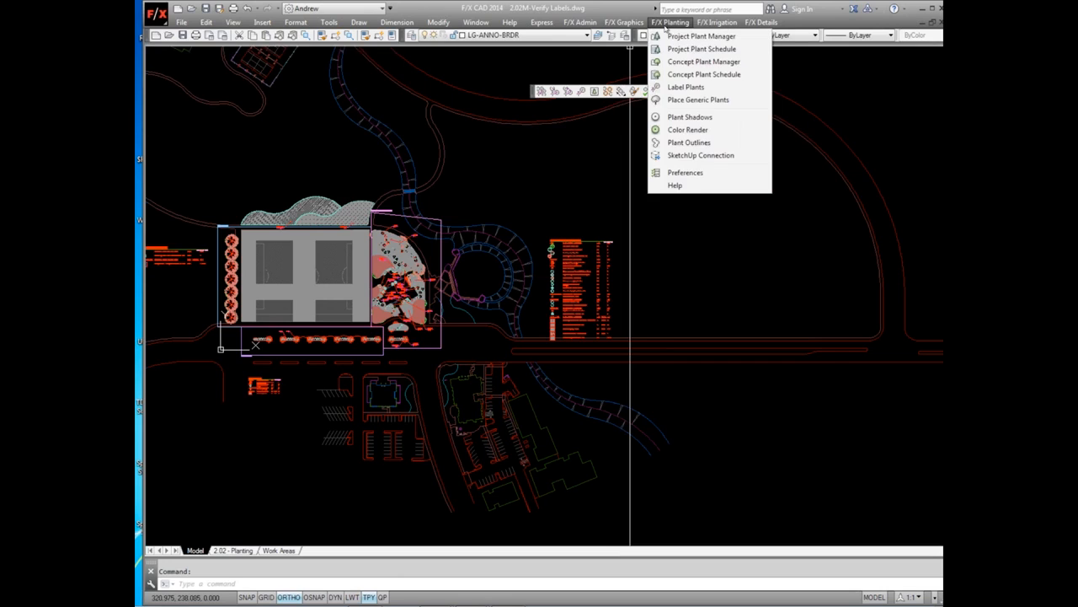
{"action": "left_click", "coordinate": [701, 49]}
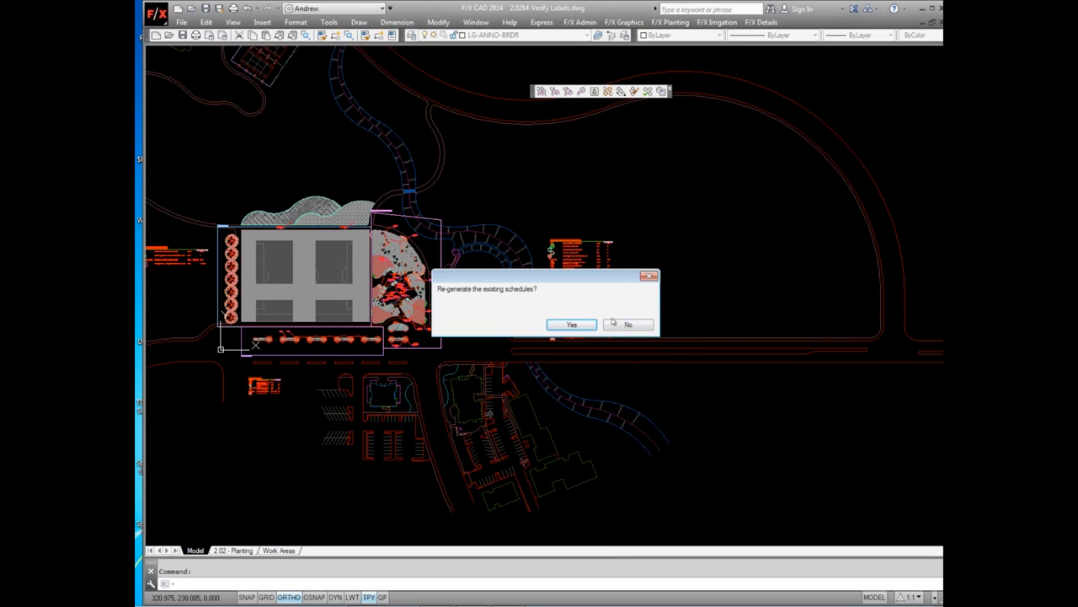
{"action": "left_click", "coordinate": [616, 326]}
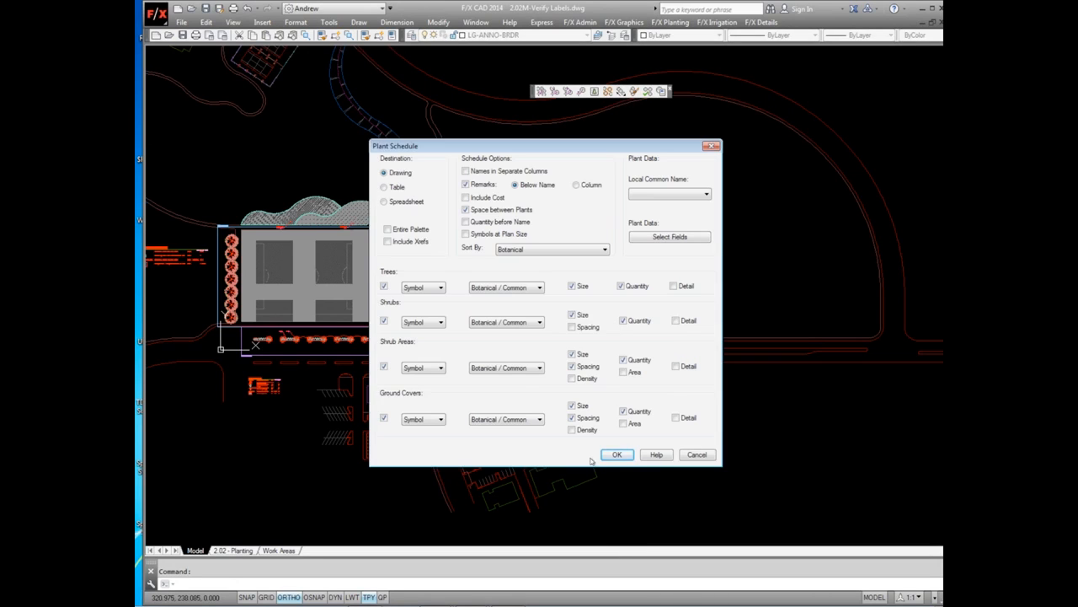
{"action": "left_click", "coordinate": [617, 454]}
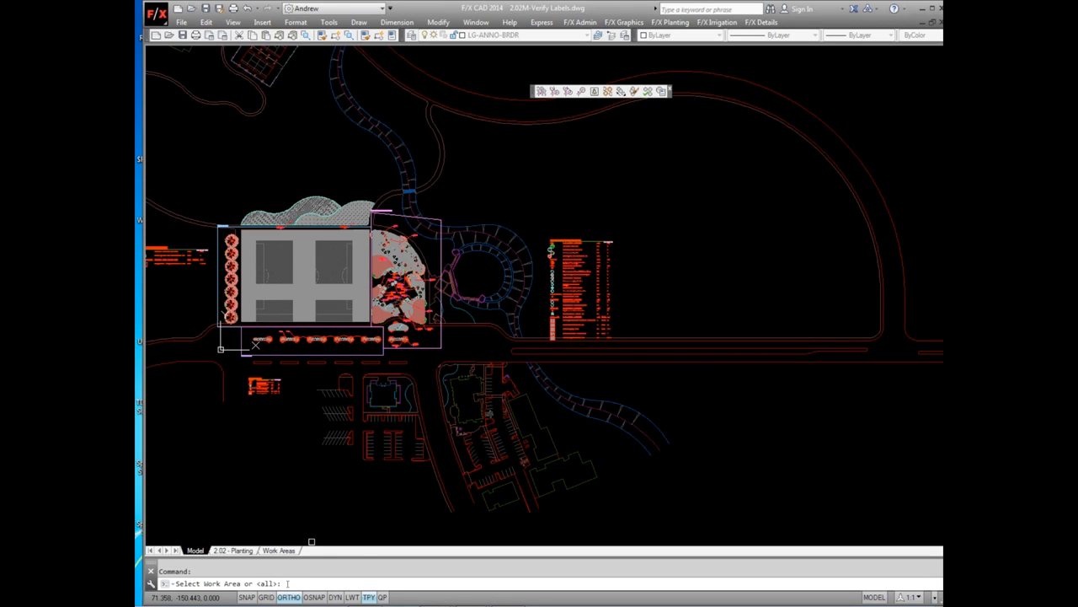
{"action": "key", "text": "Return"}
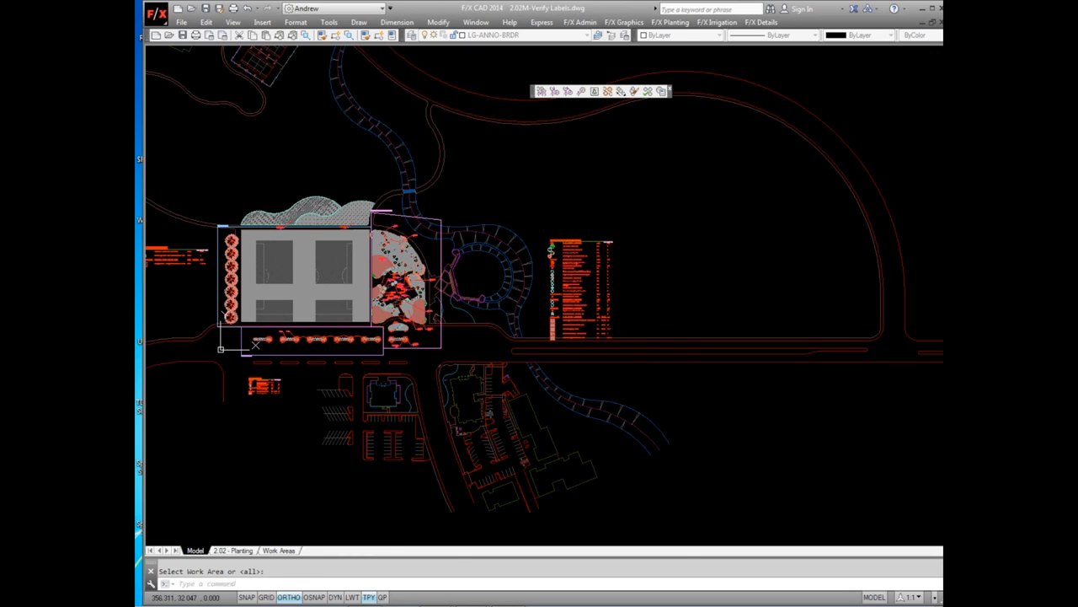
{"action": "left_click", "coordinate": [646, 195]}
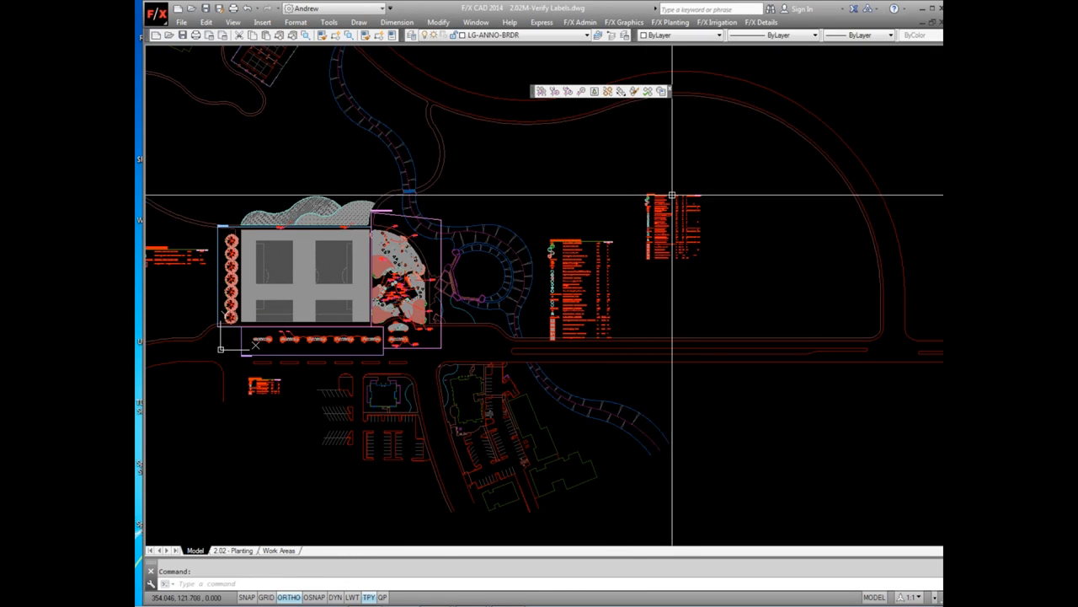
Examine the combined plant schedule's separate quantity columns per work area and compare its extent with the individual work area schedules
{"action": "scroll", "coordinate": [672, 199], "scroll_direction": "up", "scroll_amount": 2}
{"action": "scroll", "coordinate": [672, 199], "scroll_direction": "up", "scroll_amount": 8}
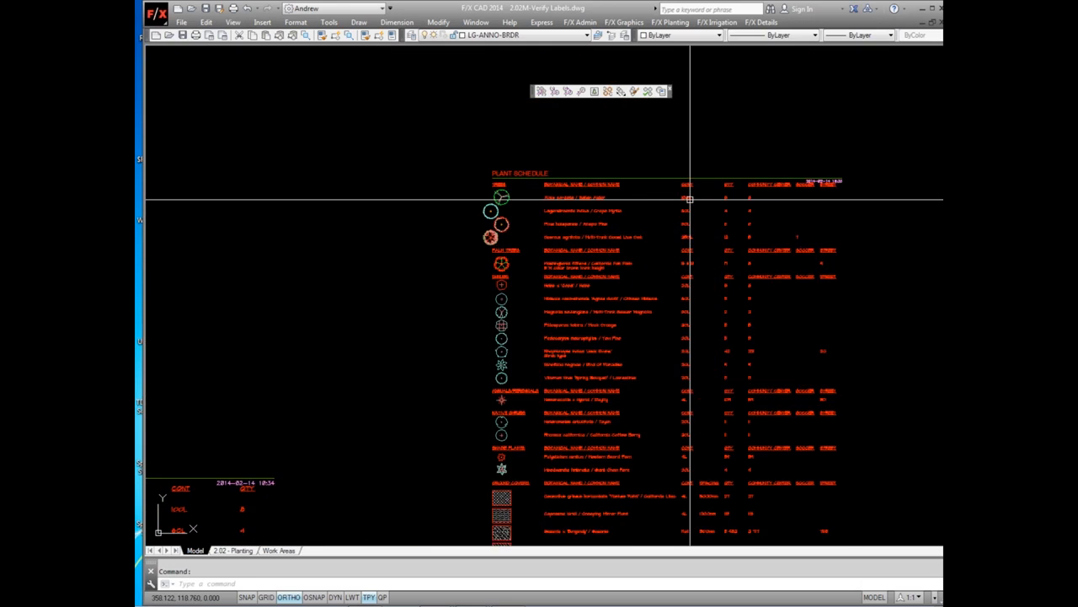
{"action": "scroll", "coordinate": [497, 188], "scroll_direction": "down", "scroll_amount": 4}
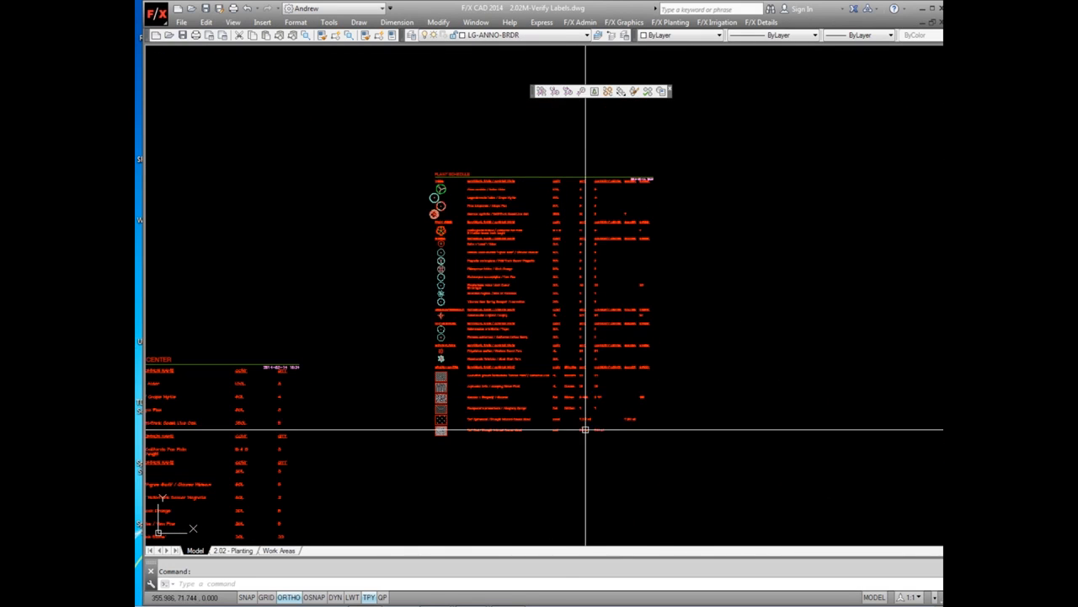
{"action": "scroll", "coordinate": [603, 185], "scroll_direction": "up", "scroll_amount": 4}
{"action": "scroll", "coordinate": [604, 185], "scroll_direction": "up", "scroll_amount": 2}
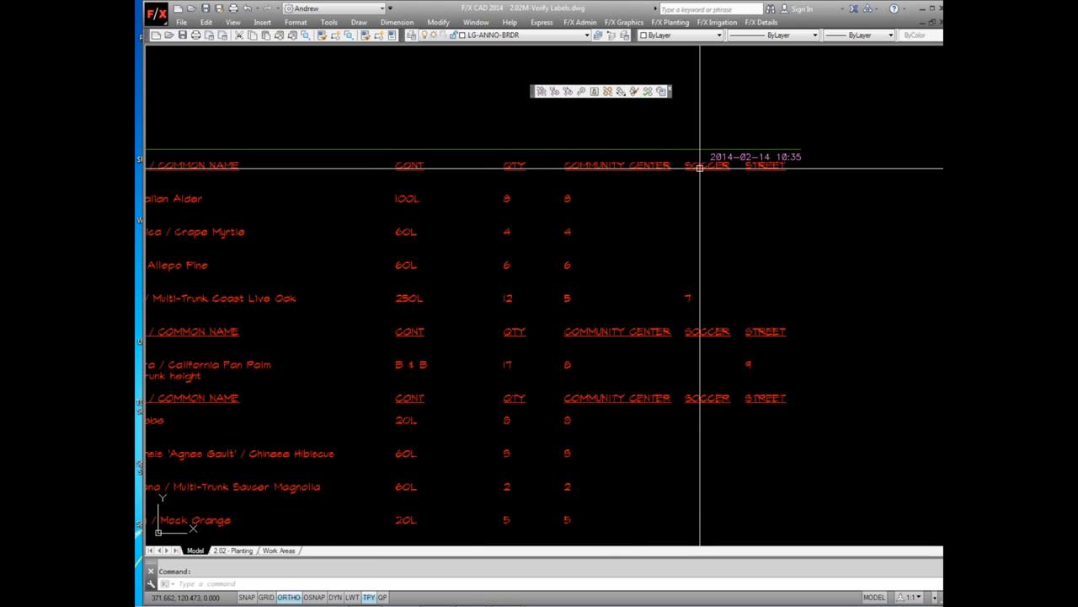
{"action": "scroll", "coordinate": [756, 182], "scroll_direction": "down", "scroll_amount": 4}
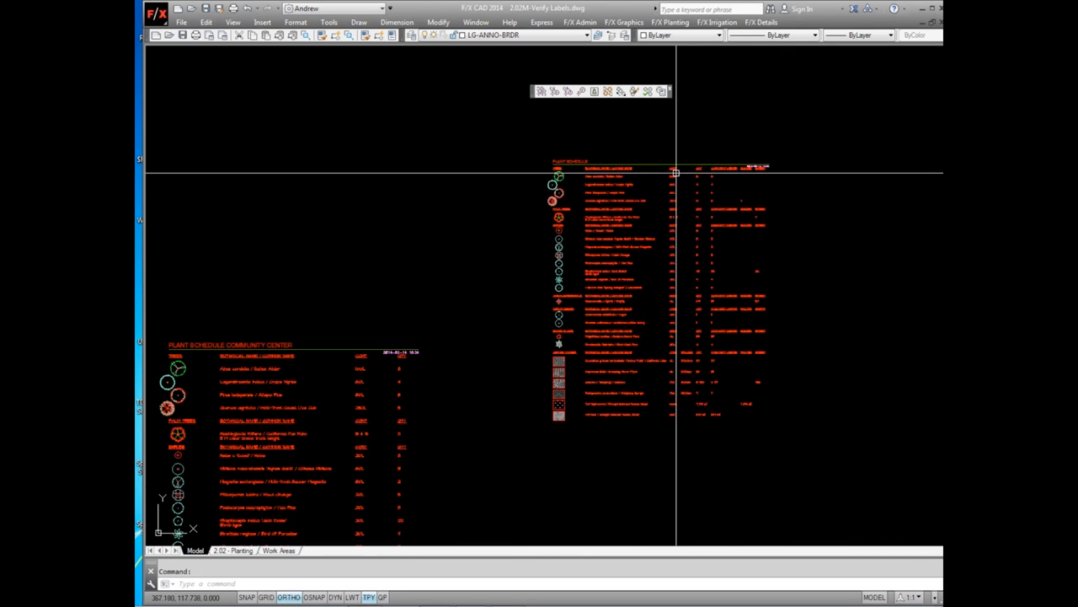
{"action": "middle_click_drag", "start_coordinate": [783, 301], "coordinate": [711, 307]}
{"action": "scroll", "coordinate": [569, 238], "scroll_direction": "down", "scroll_amount": 2}
{"action": "middle_click_drag", "start_coordinate": [532, 289], "coordinate": [650, 234]}
{"action": "scroll", "coordinate": [650, 239], "scroll_direction": "down", "scroll_amount": 2}
{"action": "middle_click_drag", "start_coordinate": [478, 331], "coordinate": [562, 312]}
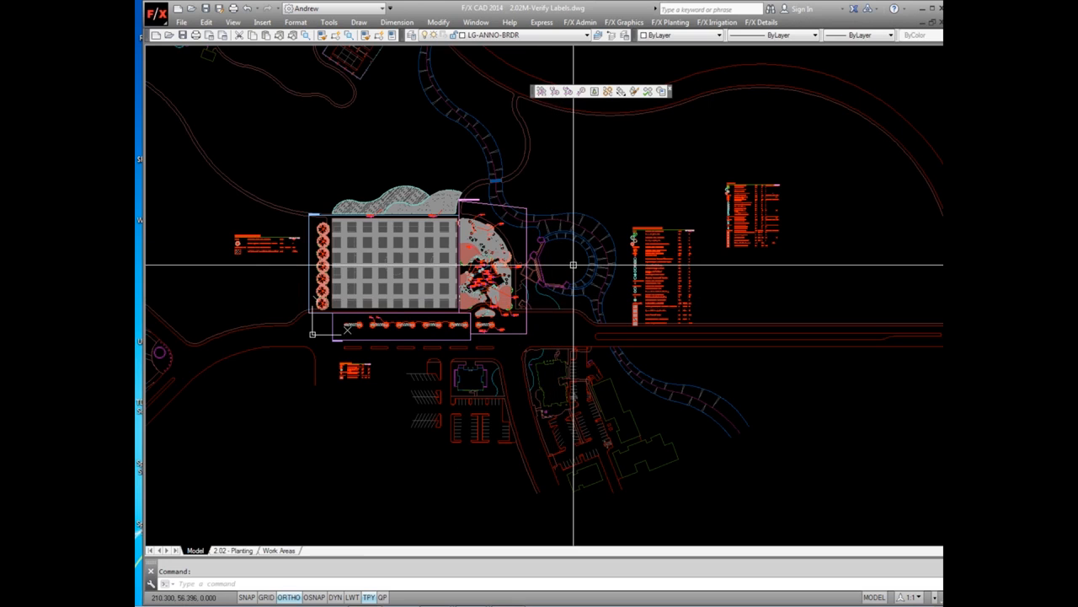
{"action": "middle_click_drag", "start_coordinate": [570, 271], "coordinate": [498, 286]}
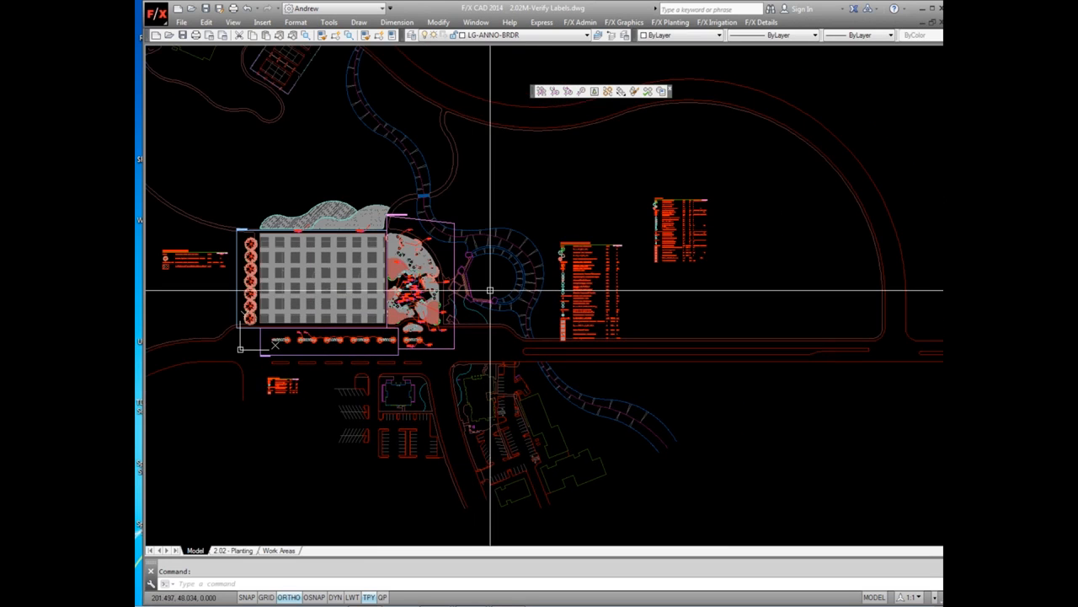
{"action": "scroll", "coordinate": [674, 214], "scroll_direction": "up", "scroll_amount": 8}
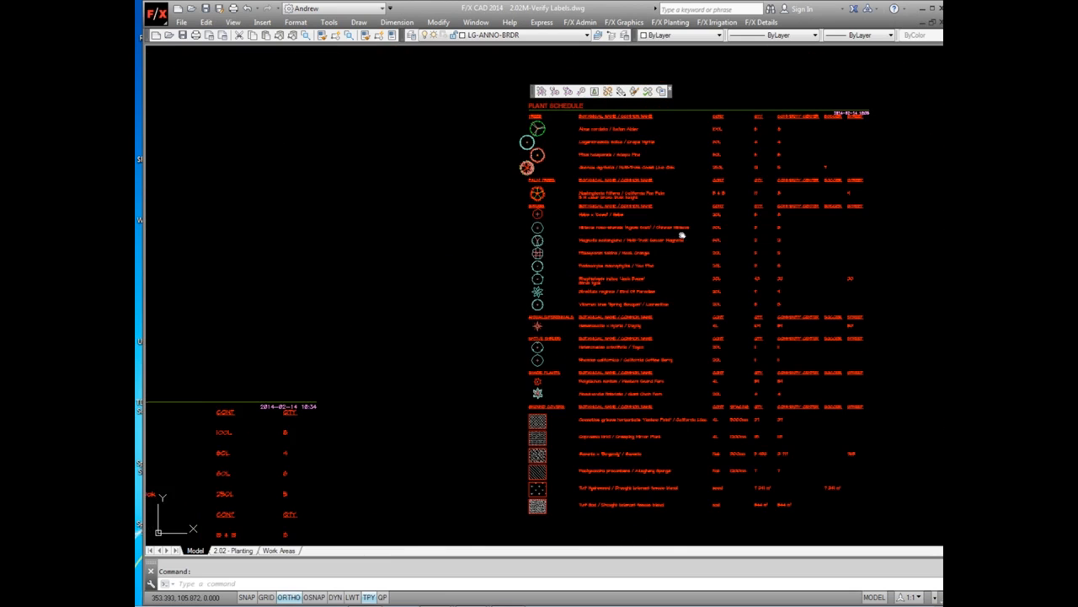
{"action": "scroll", "coordinate": [573, 225], "scroll_direction": "down", "scroll_amount": 4}
{"action": "middle_click_drag", "start_coordinate": [481, 321], "coordinate": [674, 257]}
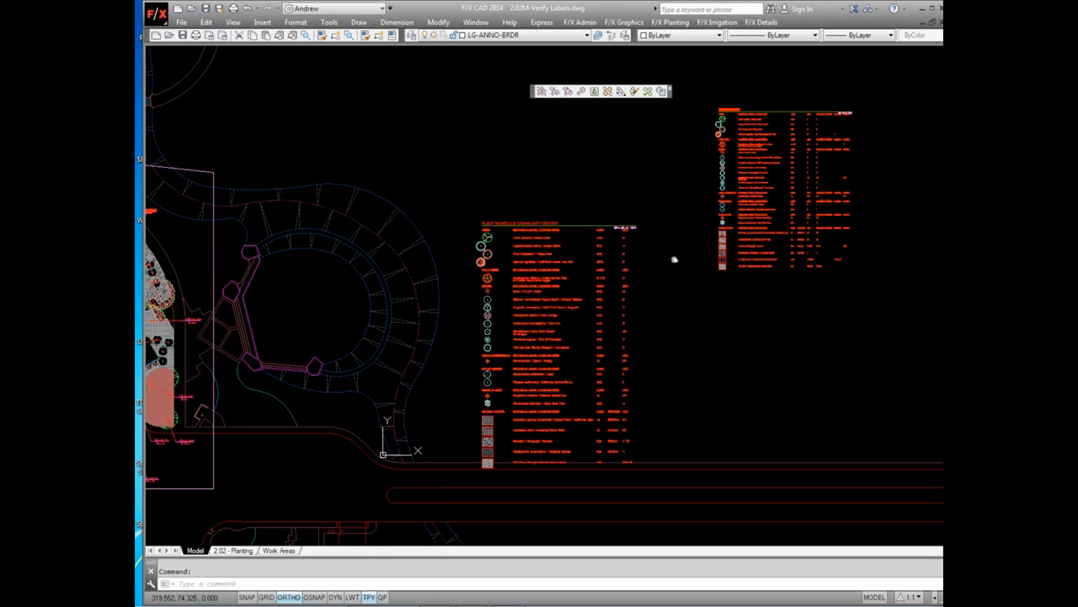
{"action": "middle_click_drag", "start_coordinate": [440, 337], "coordinate": [725, 330]}
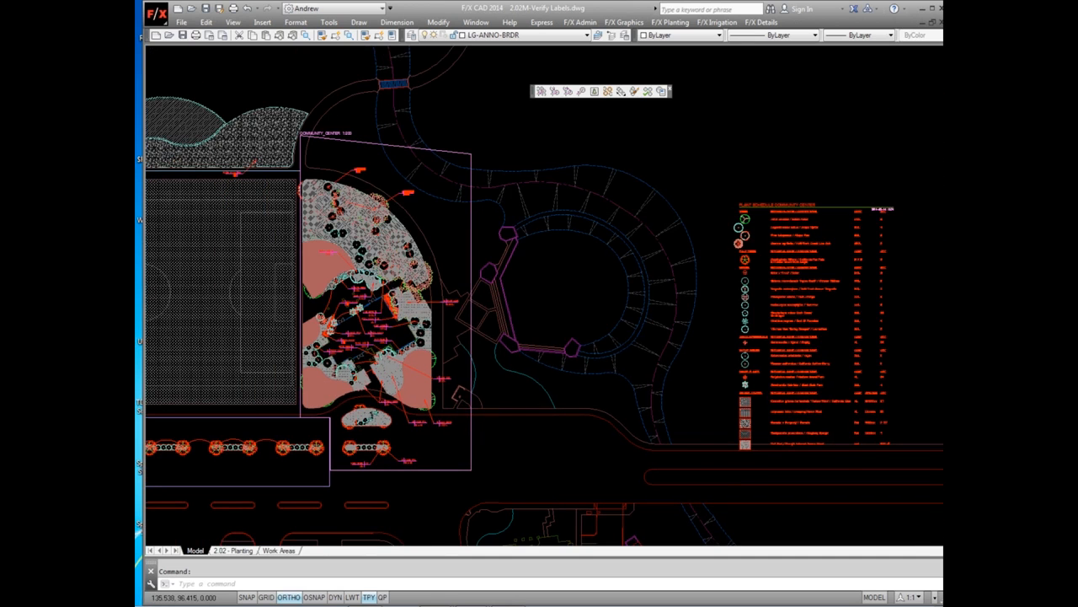
Inspect the plant labels in the Community Center work area and how they relate to the adjoining Soccer and Street areas
{"action": "scroll", "coordinate": [356, 164], "scroll_direction": "up", "scroll_amount": 7}
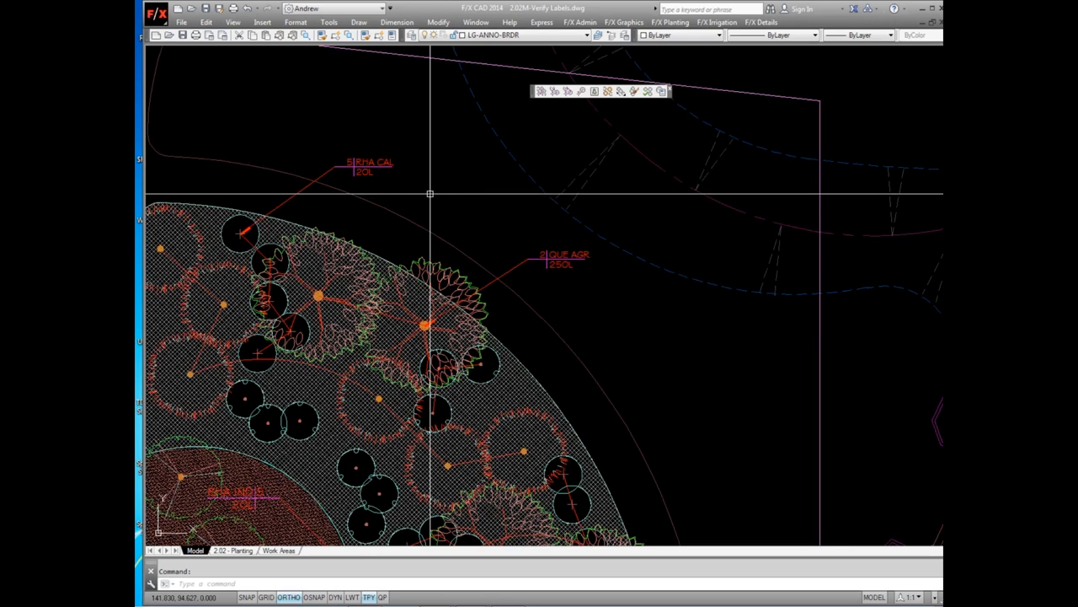
{"action": "scroll", "coordinate": [431, 198], "scroll_direction": "down", "scroll_amount": 2}
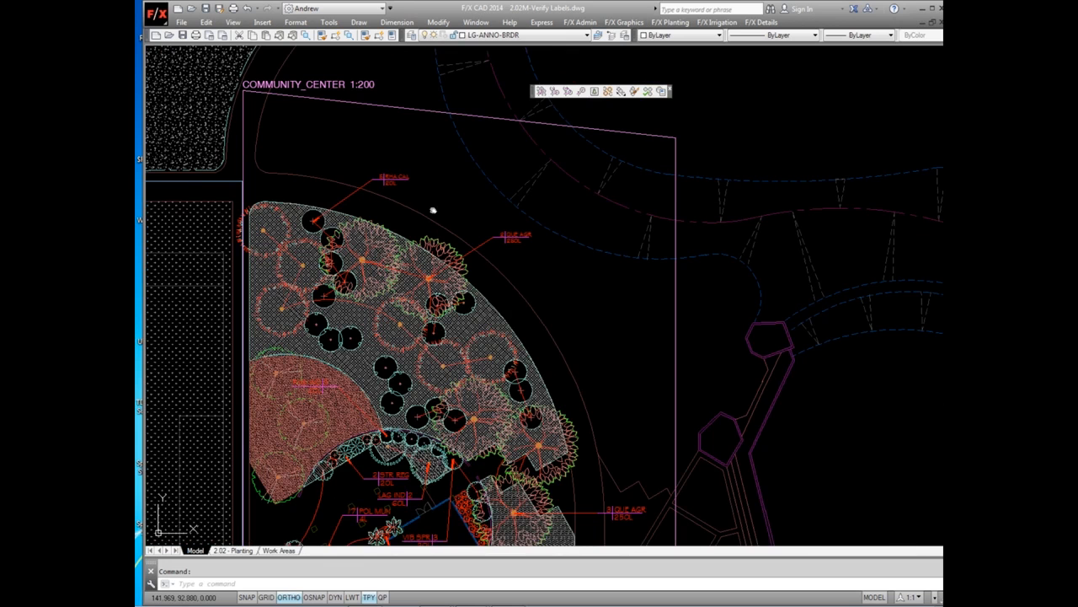
{"action": "middle_click_drag", "start_coordinate": [433, 211], "coordinate": [441, 147]}
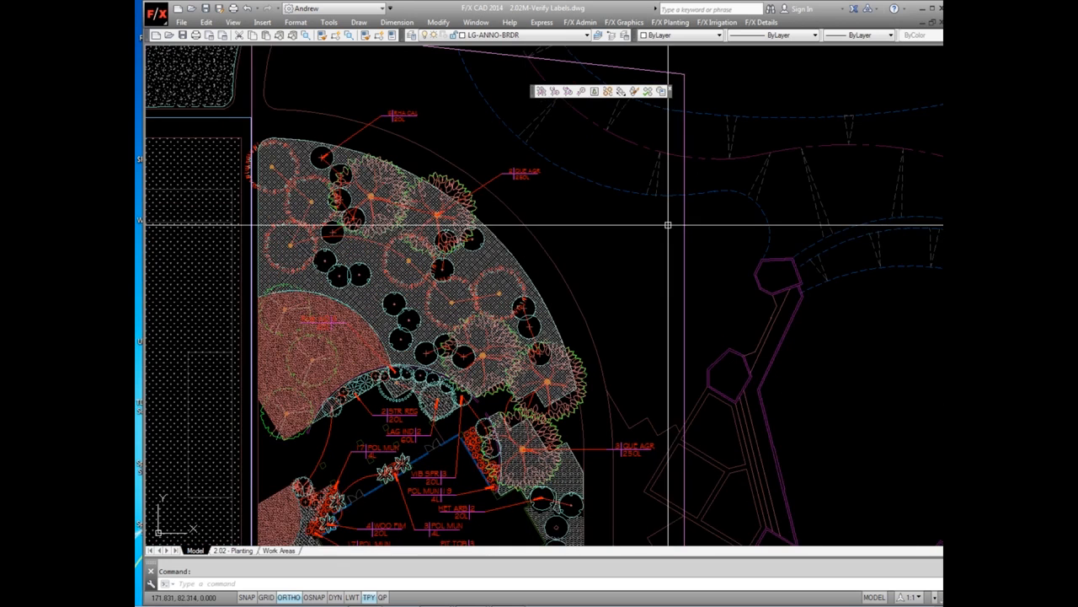
{"action": "scroll", "coordinate": [577, 203], "scroll_direction": "down", "scroll_amount": 2}
{"action": "middle_click_drag", "start_coordinate": [420, 225], "coordinate": [650, 193]}
{"action": "middle_click_drag", "start_coordinate": [381, 306], "coordinate": [382, 306]}
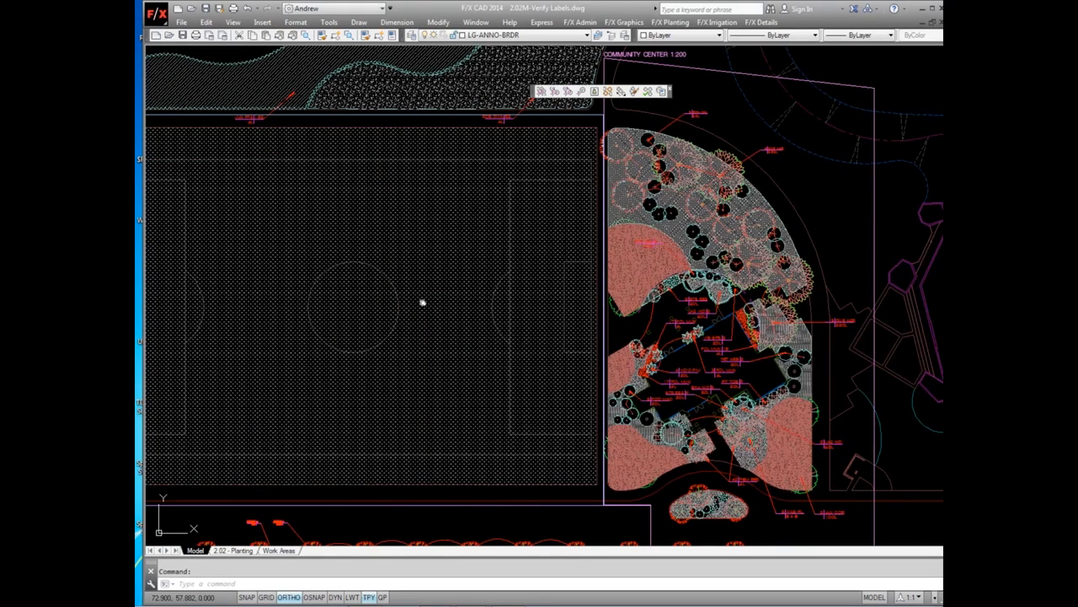
{"action": "middle_click_drag", "start_coordinate": [422, 303], "coordinate": [559, 267]}
{"action": "scroll", "coordinate": [630, 99], "scroll_direction": "down", "scroll_amount": 2}
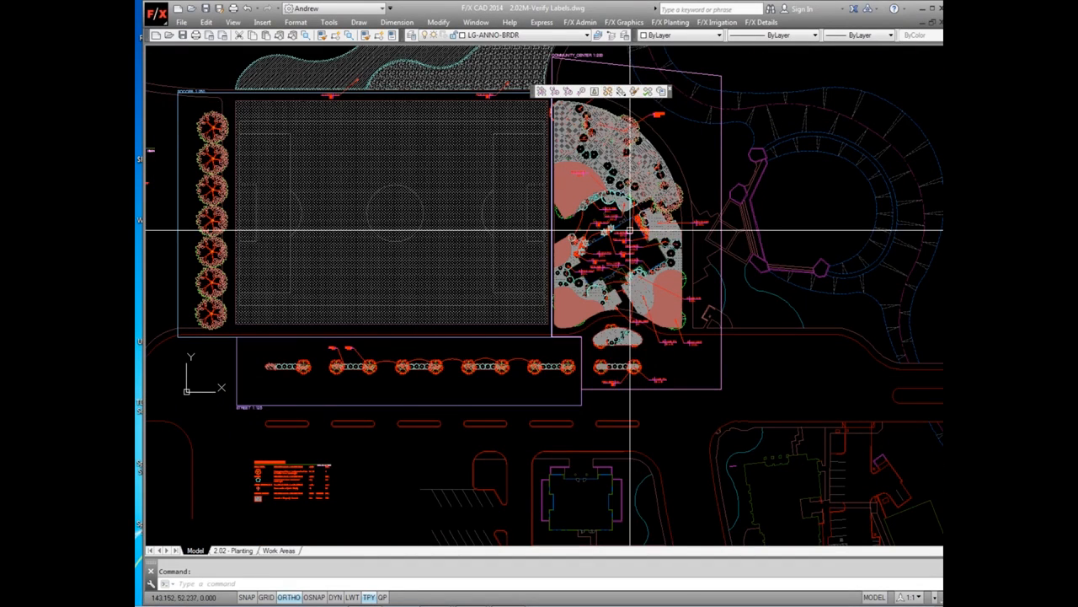
{"action": "mouse_move", "coordinate": [631, 245]}
{"action": "middle_mouse_down"}
{"action": "mouse_move", "coordinate": [585, 250]}
{"action": "mouse_move", "coordinate": [560, 274]}
{"action": "mouse_move", "coordinate": [509, 292]}
{"action": "middle_mouse_up"}
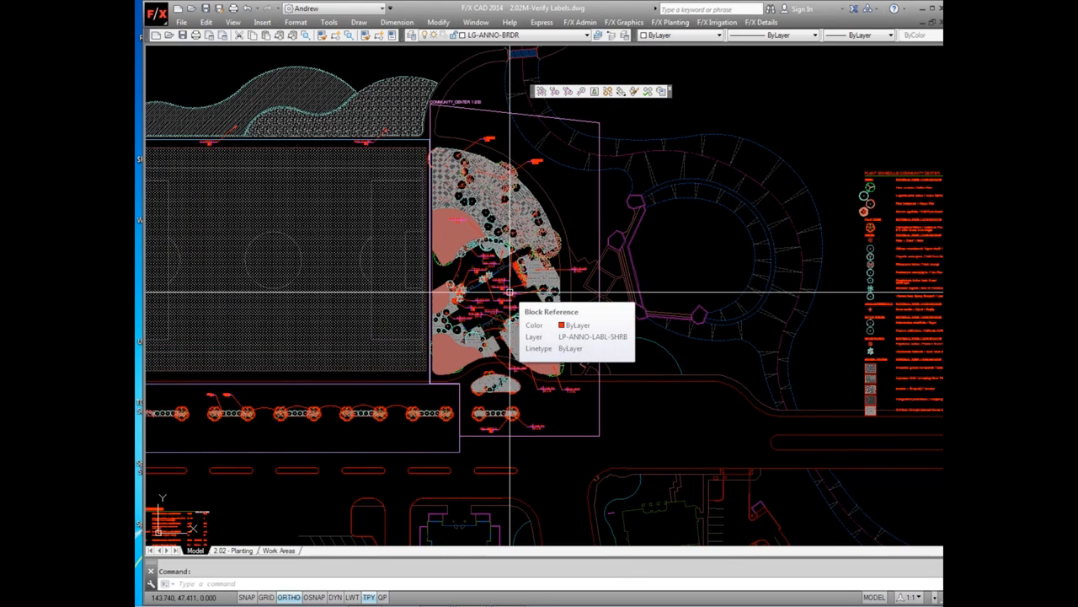
Switch to the 2.02 - Planting layout and move the floating planting toolbar off the sheet
{"action": "left_click", "coordinate": [239, 551]}
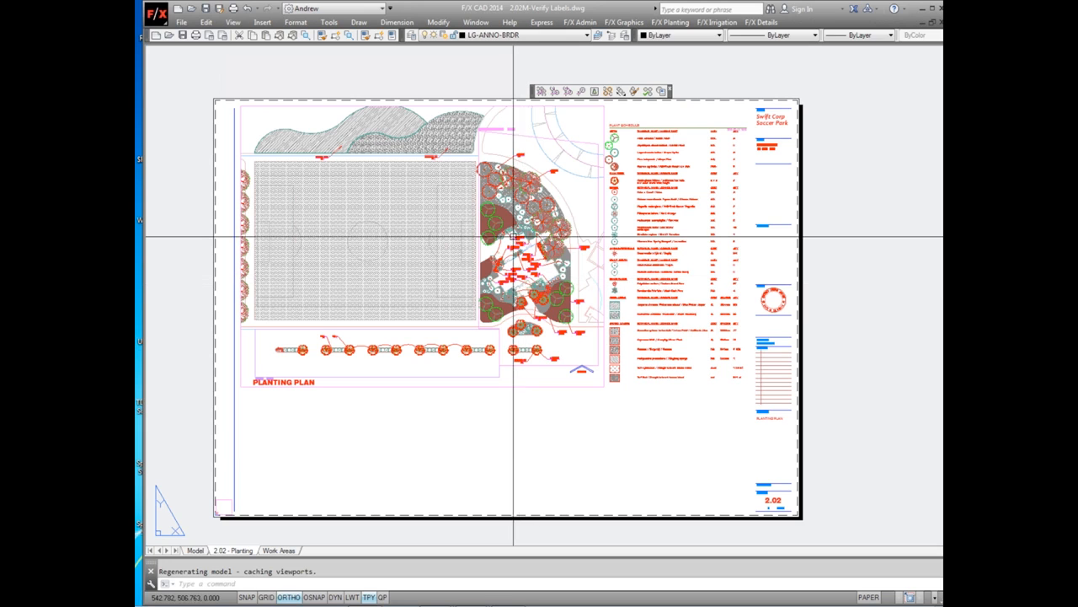
{"action": "middle_click_drag", "start_coordinate": [523, 228], "coordinate": [520, 229]}
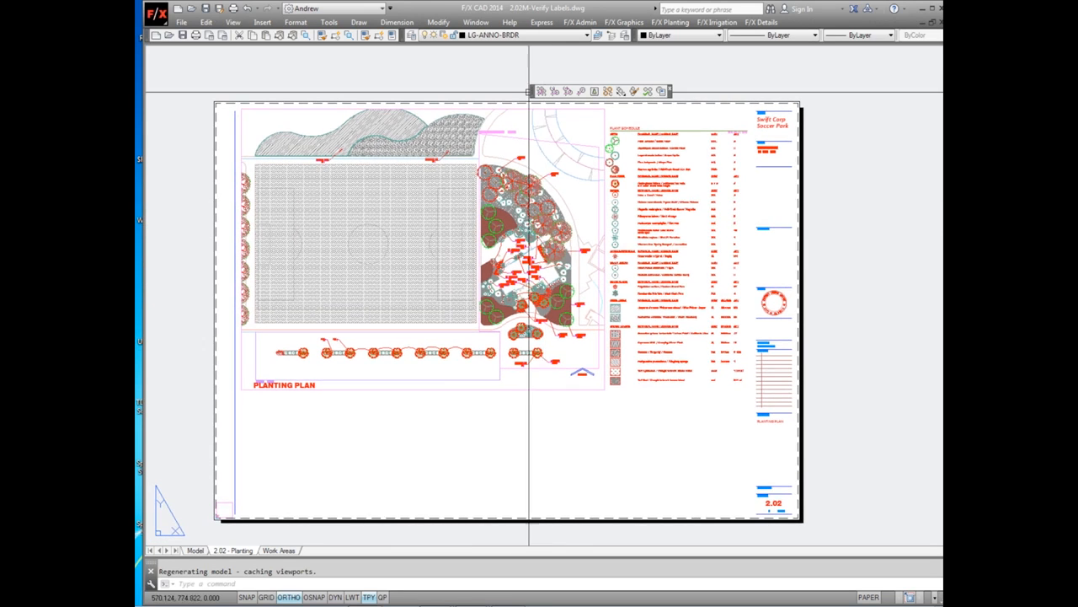
{"action": "left_click_drag", "start_coordinate": [531, 93], "coordinate": [538, 72]}
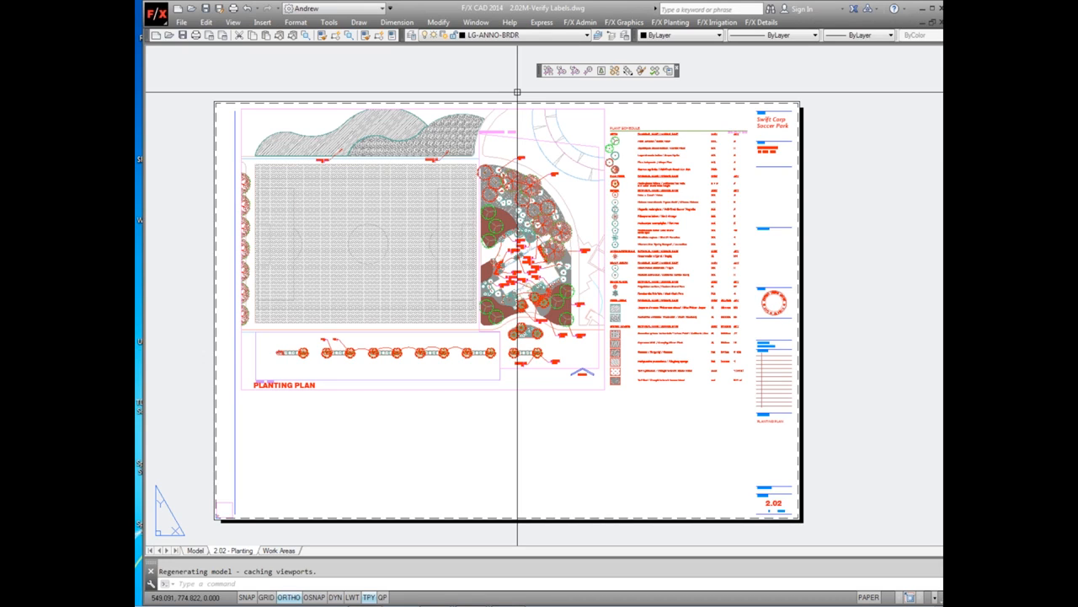
{"action": "left_click_drag", "start_coordinate": [536, 74], "coordinate": [792, 85]}
{"action": "middle_click_drag", "start_coordinate": [503, 172], "coordinate": [486, 148]}
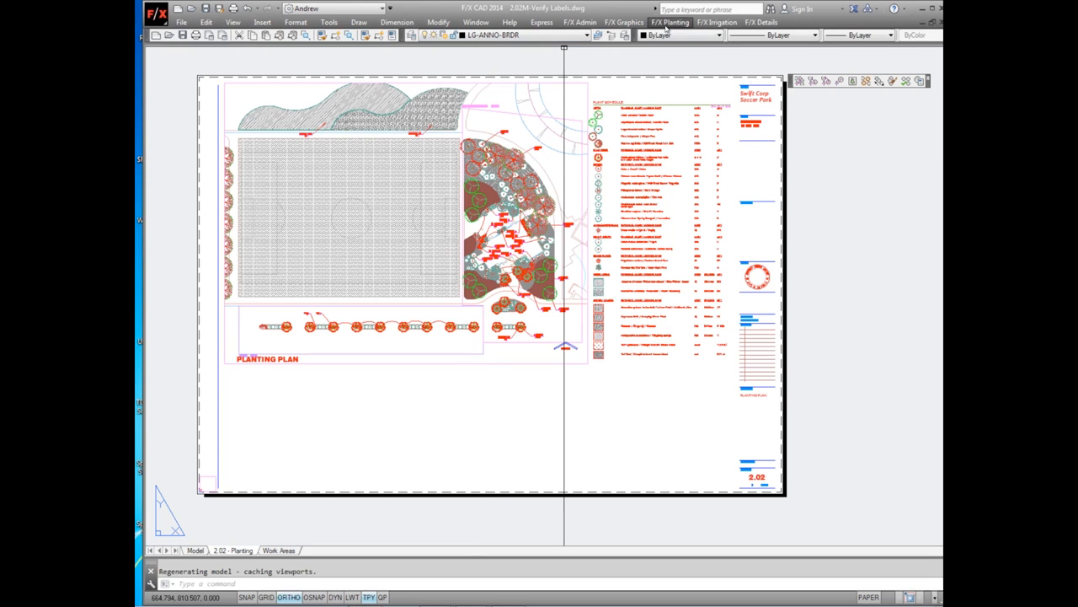
Start Color Render for the planting sheet and reposition the Plant Colorization window so it is fully on screen
{"action": "left_click", "coordinate": [668, 24]}
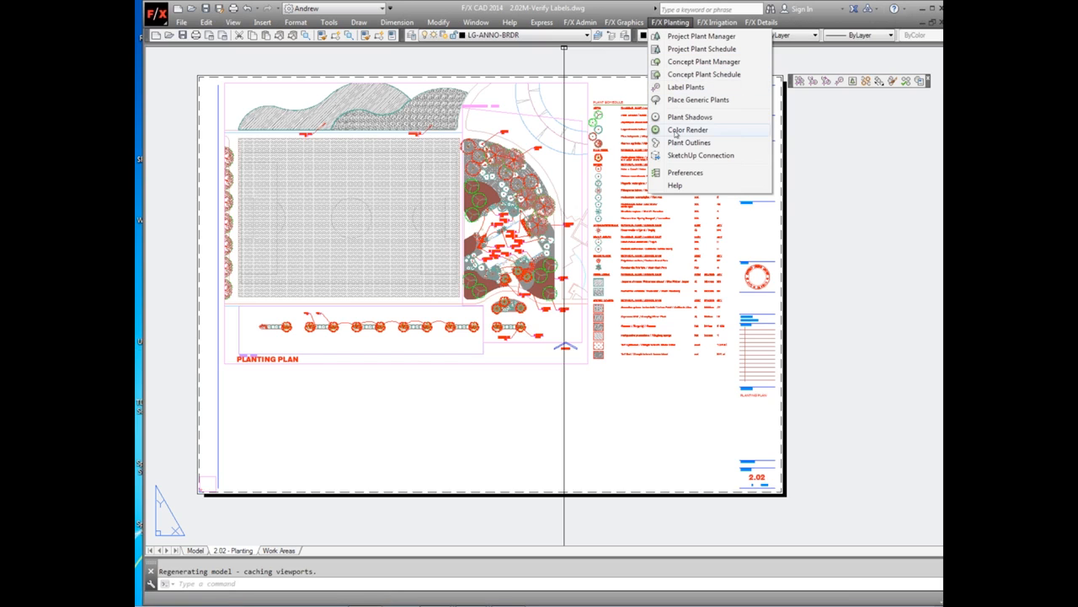
{"action": "left_click", "coordinate": [682, 130]}
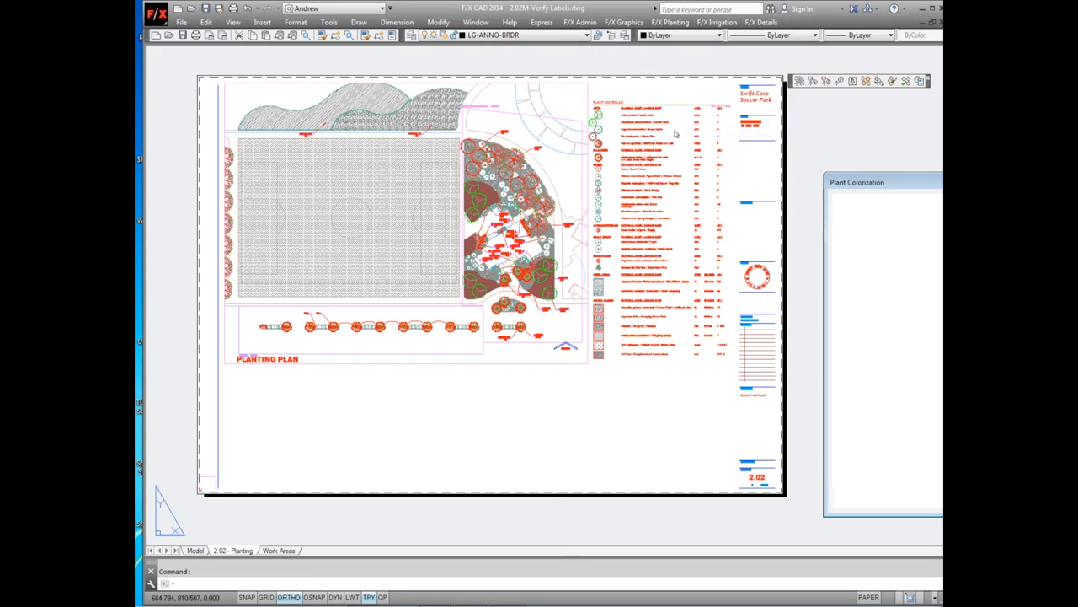
{"action": "left_click_drag", "start_coordinate": [867, 181], "coordinate": [281, 101]}
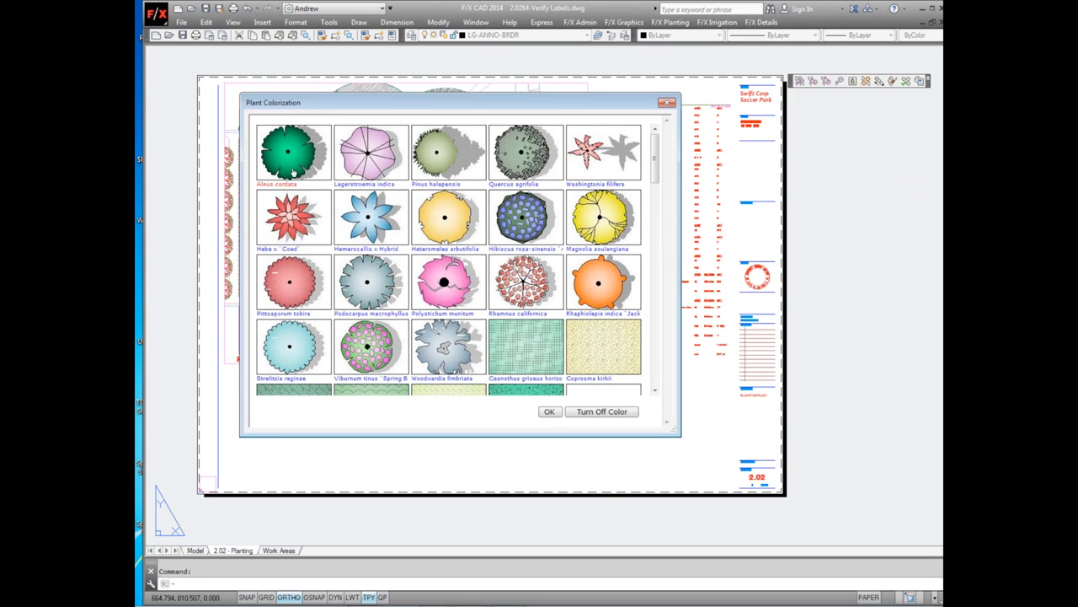
Assign tree symbol TREE-COLR-314 in color TREE-COLR-314-68 to the Acer palmatum entry that has no color symbol
{"action": "scroll", "coordinate": [371, 212], "scroll_direction": "down", "scroll_amount": 1}
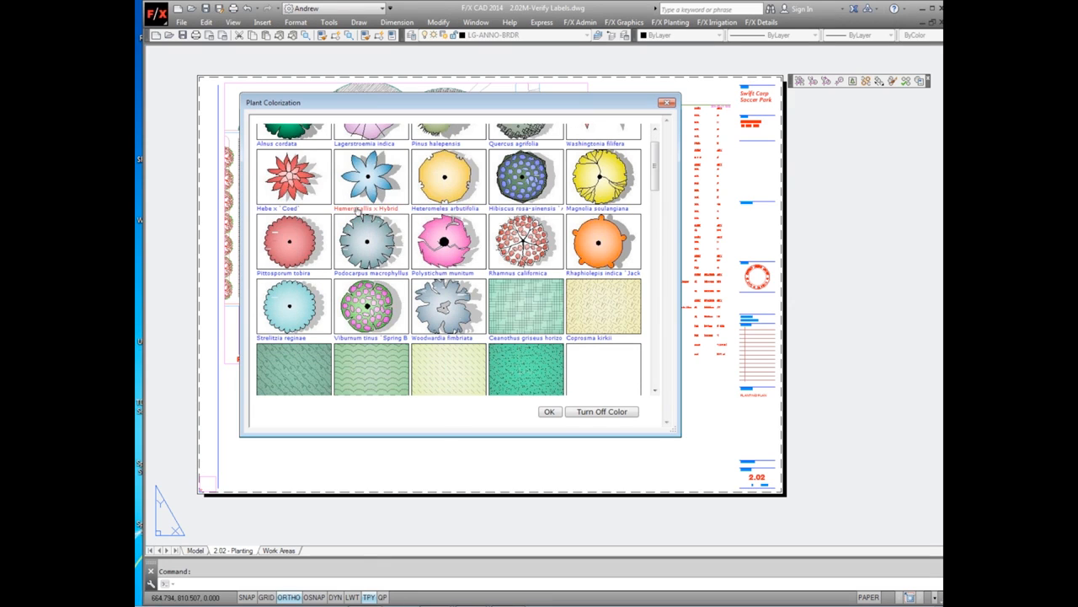
{"action": "scroll", "coordinate": [369, 212], "scroll_direction": "down", "scroll_amount": 5}
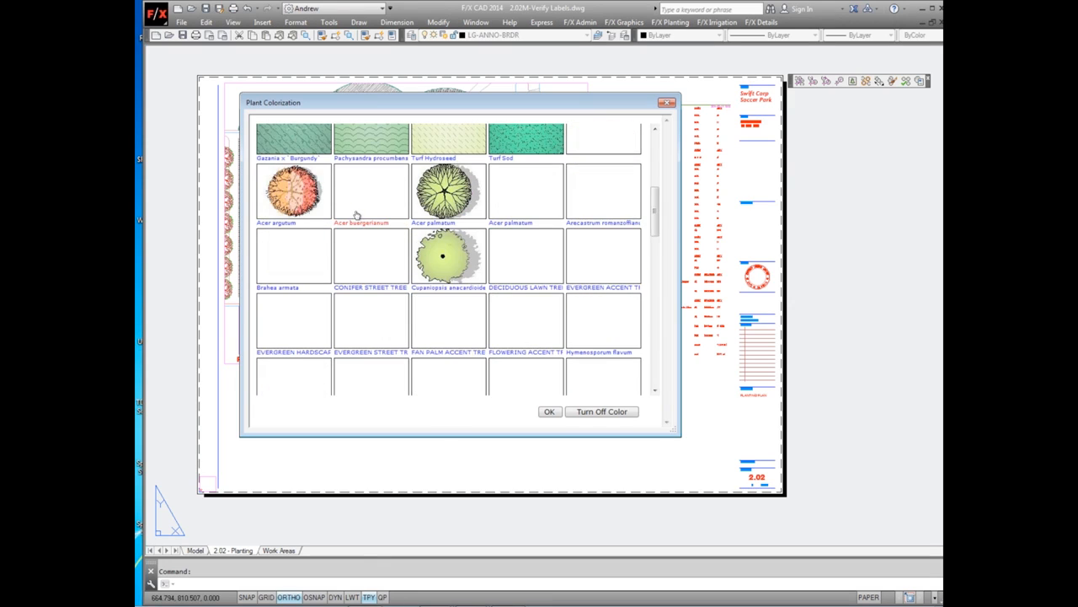
{"action": "scroll", "coordinate": [359, 219], "scroll_direction": "down", "scroll_amount": 1}
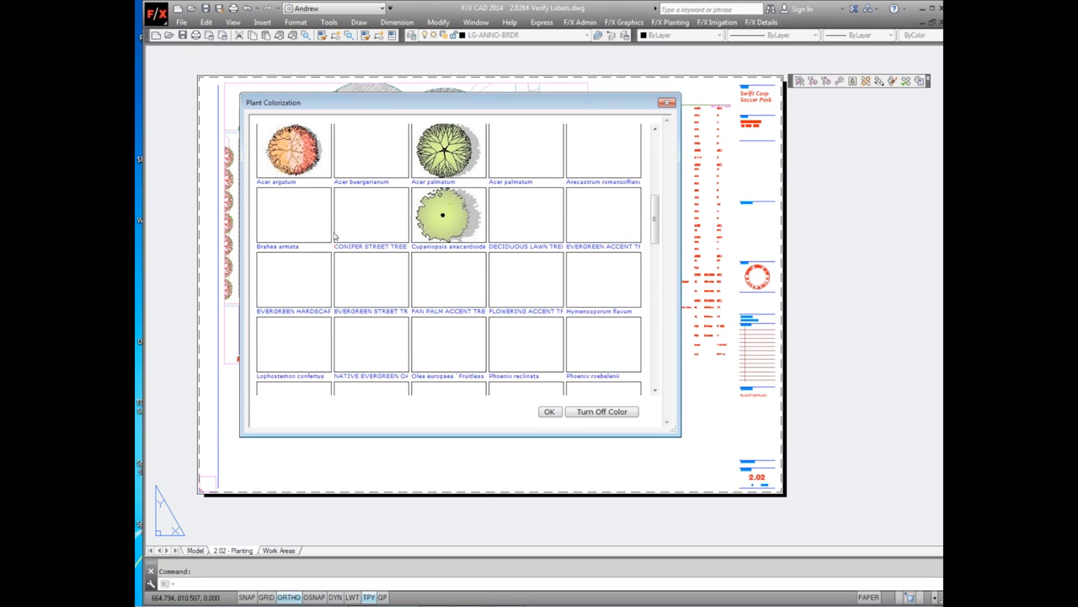
{"action": "double_click", "coordinate": [519, 183]}
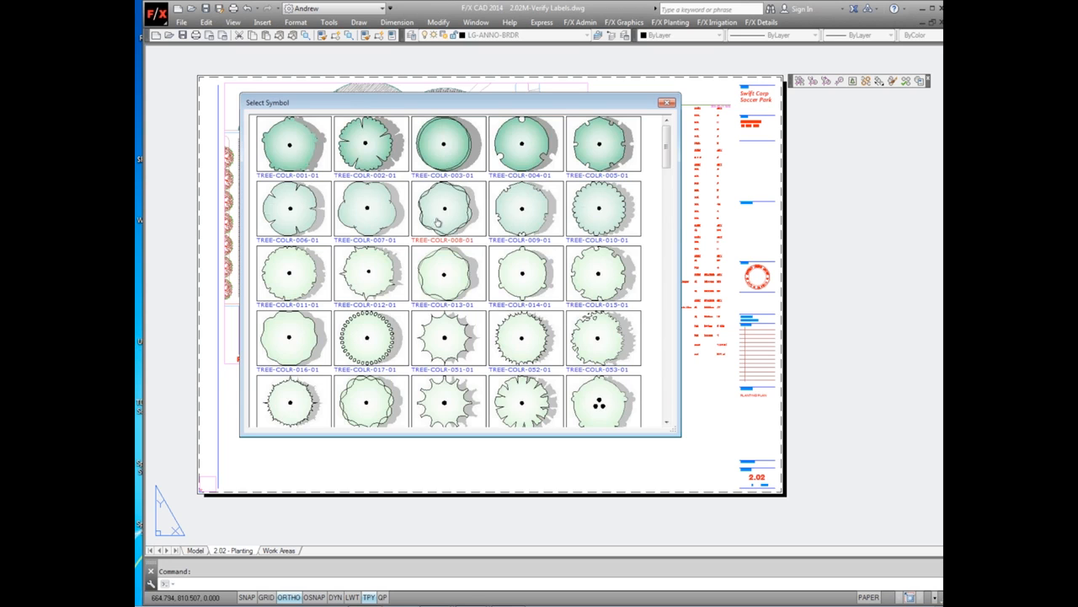
{"action": "scroll", "coordinate": [435, 223], "scroll_direction": "down", "scroll_amount": 1}
{"action": "scroll", "coordinate": [433, 224], "scroll_direction": "down", "scroll_amount": 1}
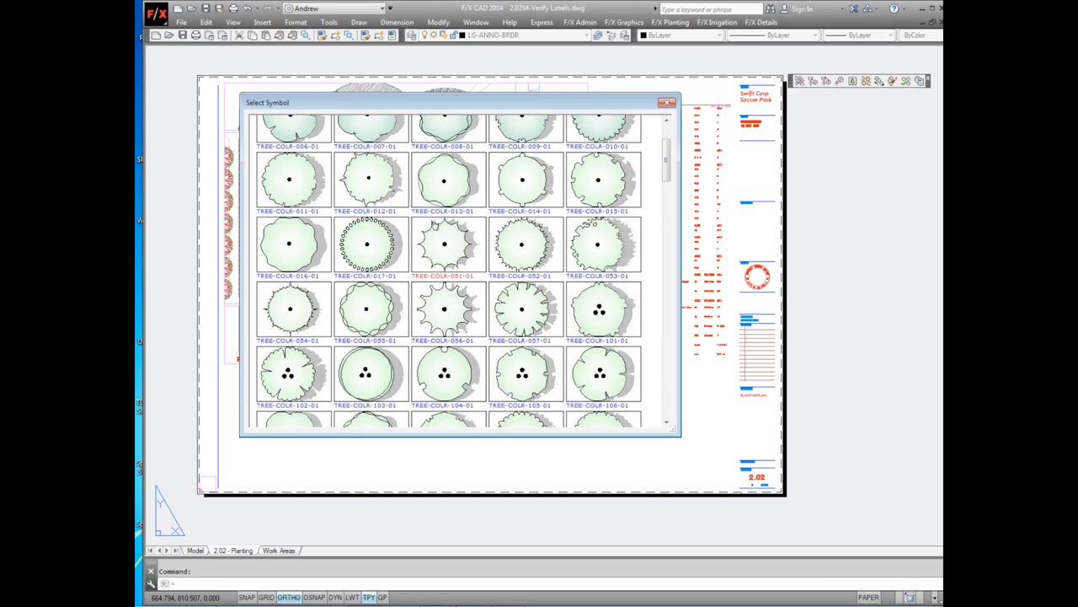
{"action": "scroll", "coordinate": [433, 224], "scroll_direction": "down", "scroll_amount": 5}
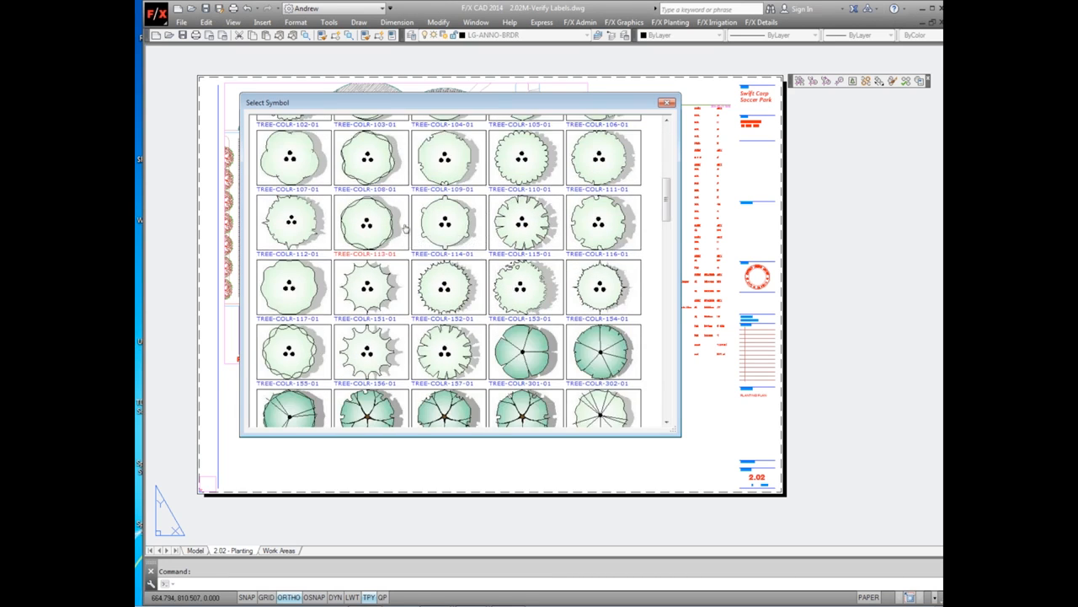
{"action": "scroll", "coordinate": [404, 227], "scroll_direction": "down", "scroll_amount": 3}
{"action": "double_click", "coordinate": [373, 349]}
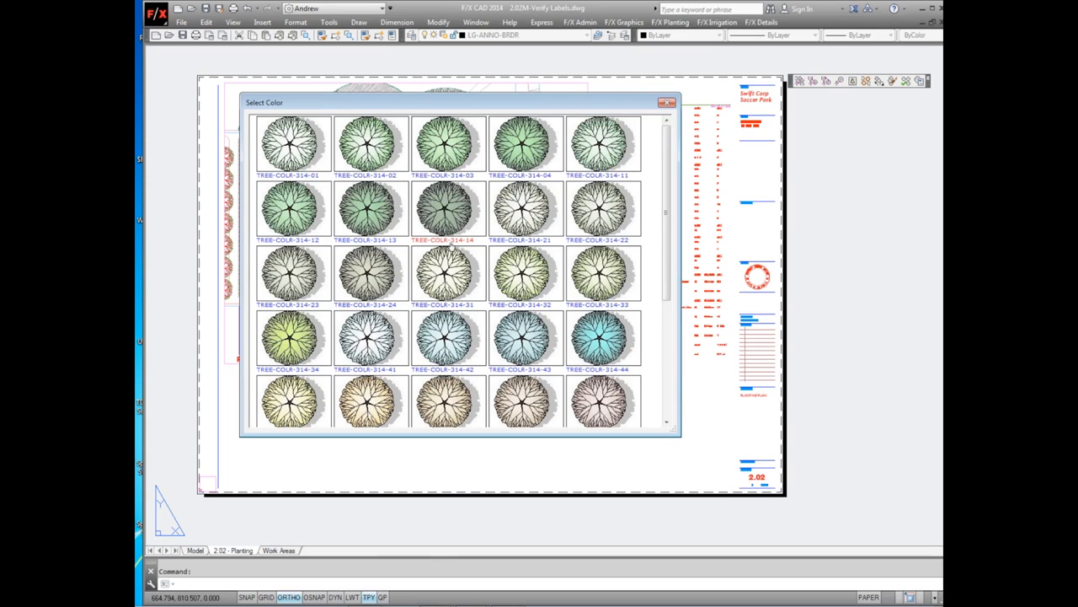
{"action": "scroll", "coordinate": [590, 265], "scroll_direction": "down", "scroll_amount": 3}
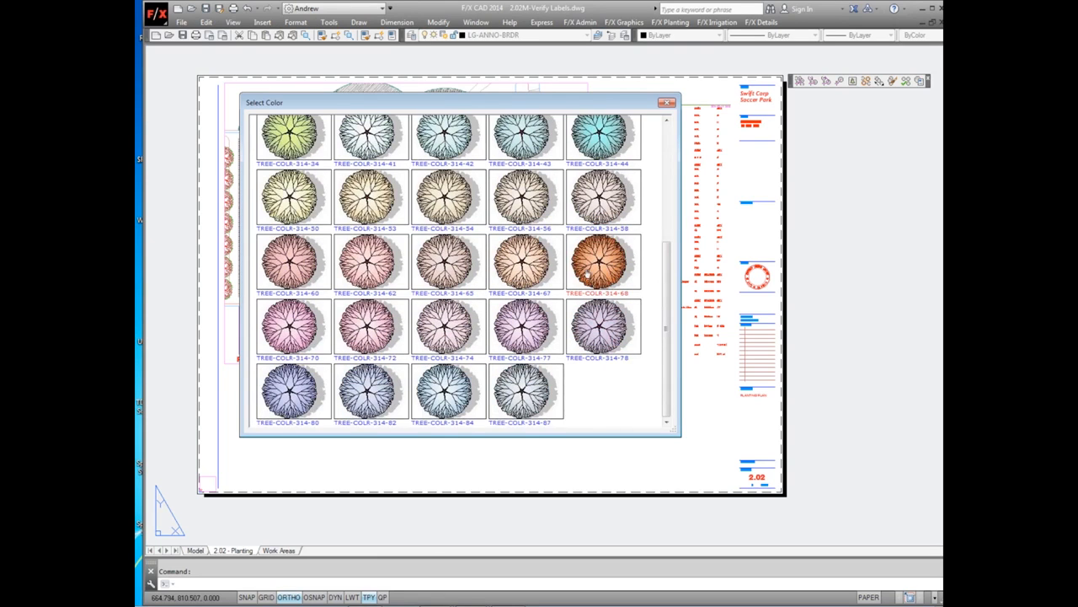
{"action": "left_click", "coordinate": [598, 268]}
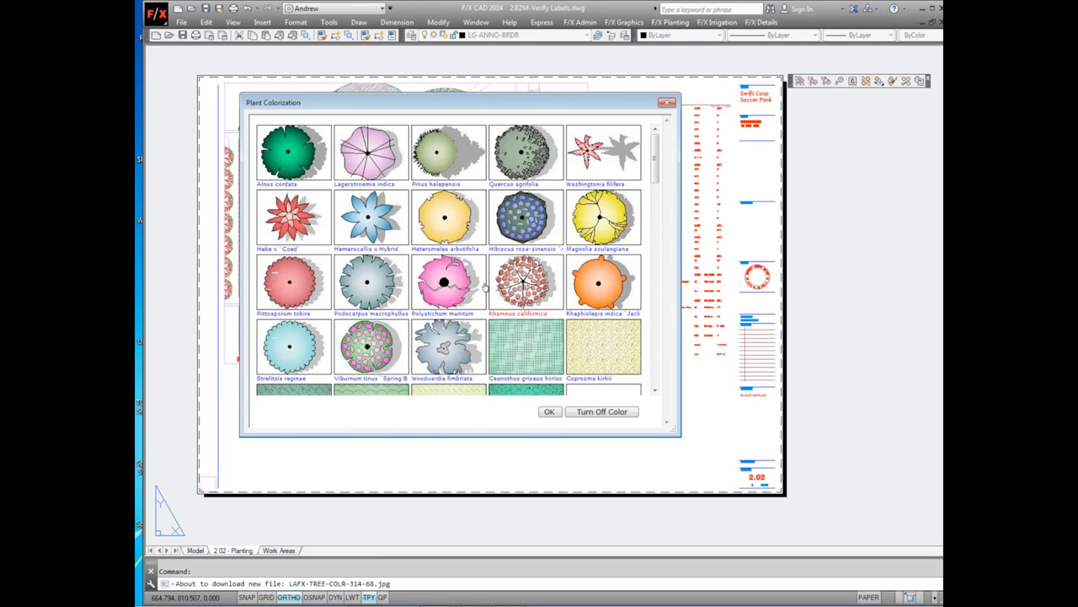
Assign symbol TREE-COLR-057 in color TREE-COLR-057-04 to Brahea armata and apply the plant colorization to the planting sheet
{"action": "scroll", "coordinate": [471, 288], "scroll_direction": "down", "scroll_amount": 3}
{"action": "scroll", "coordinate": [472, 288], "scroll_direction": "up", "scroll_amount": 3}
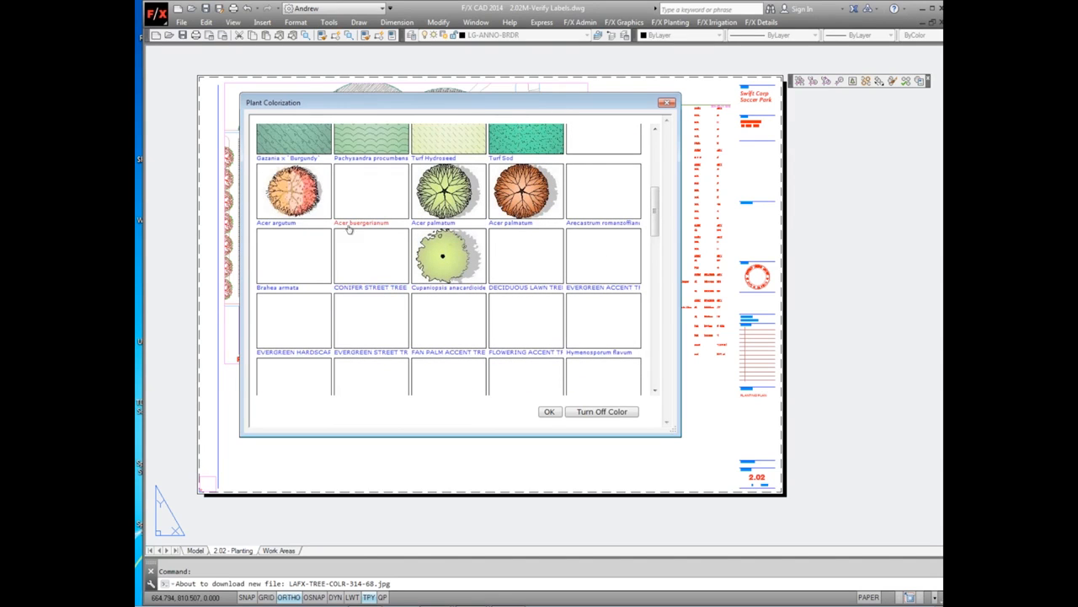
{"action": "left_click", "coordinate": [282, 271]}
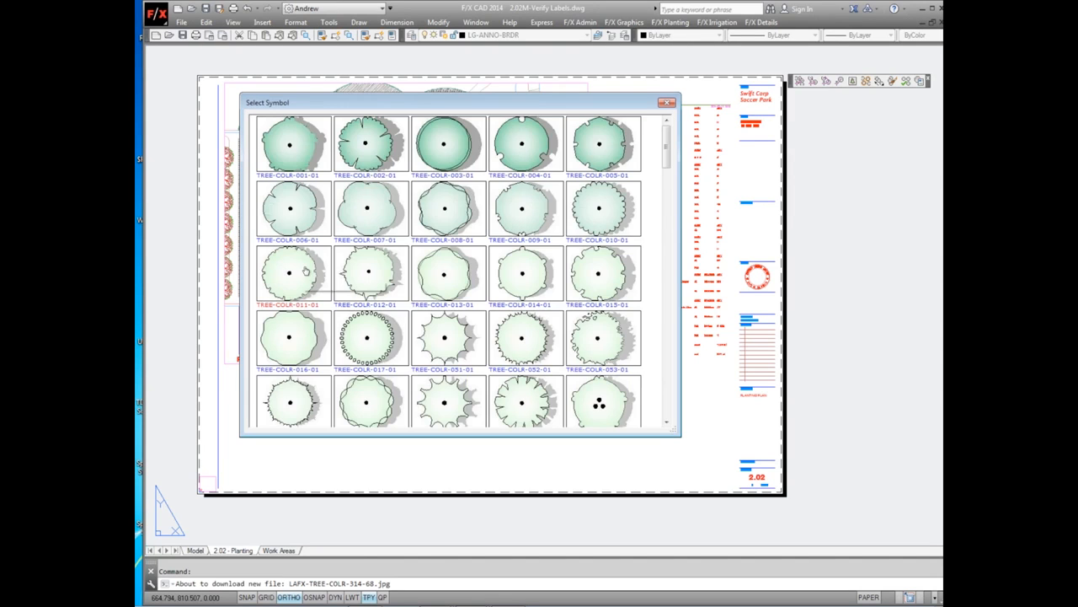
{"action": "scroll", "coordinate": [417, 261], "scroll_direction": "down", "scroll_amount": 1}
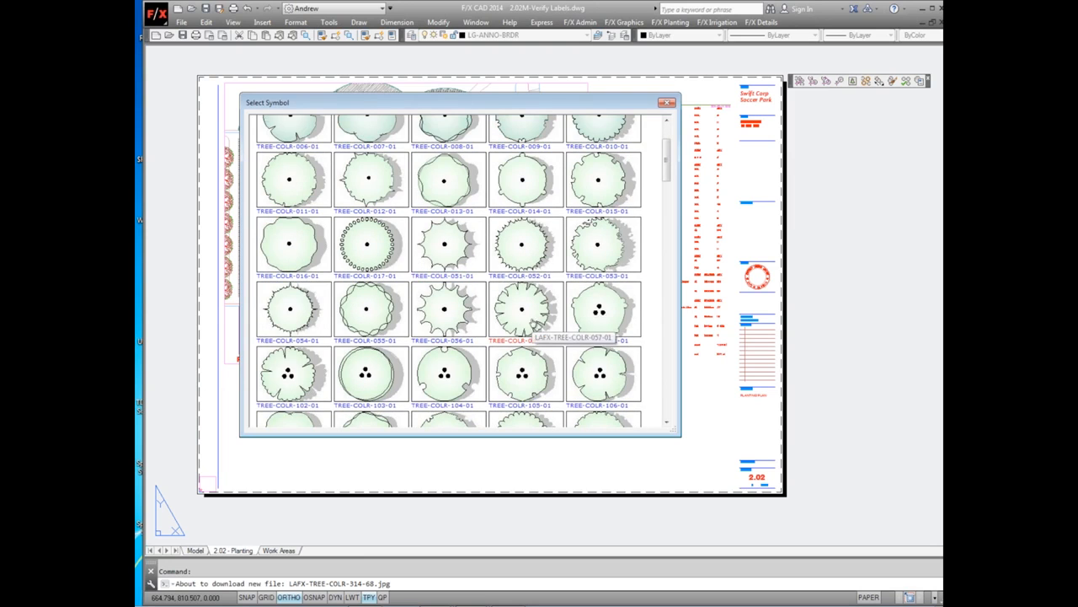
{"action": "left_click", "coordinate": [532, 322]}
{"action": "scroll", "coordinate": [415, 271], "scroll_direction": "down", "scroll_amount": 3}
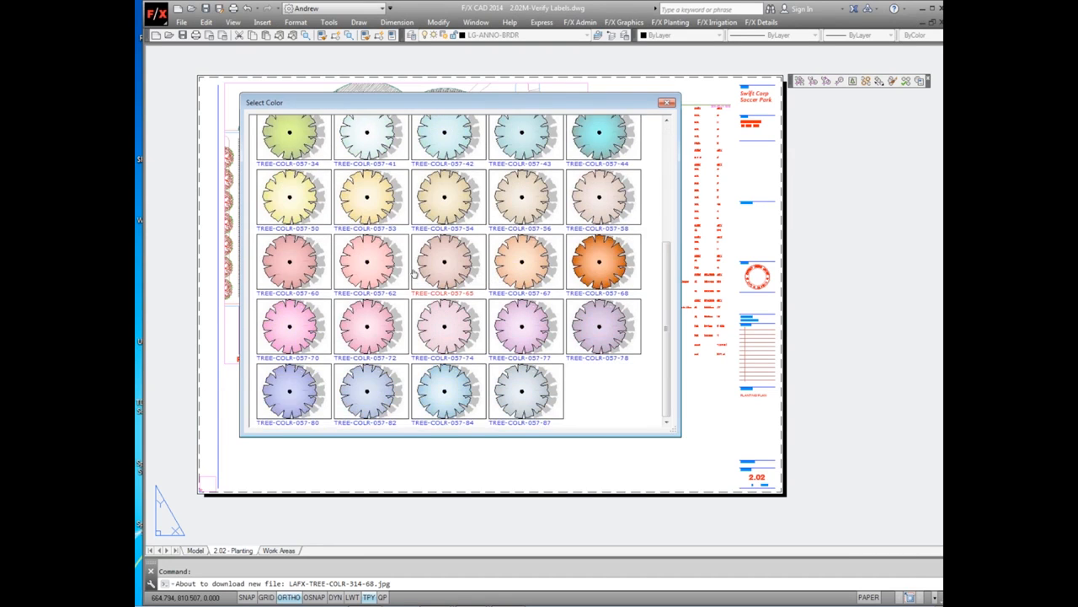
{"action": "scroll", "coordinate": [413, 272], "scroll_direction": "up", "scroll_amount": 3}
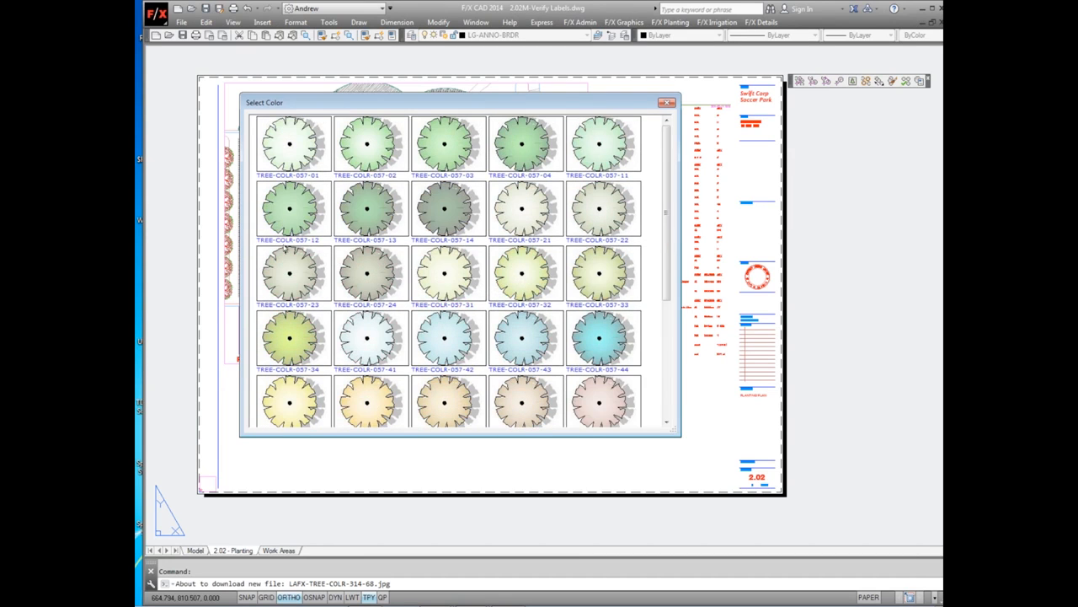
{"action": "left_click", "coordinate": [520, 143]}
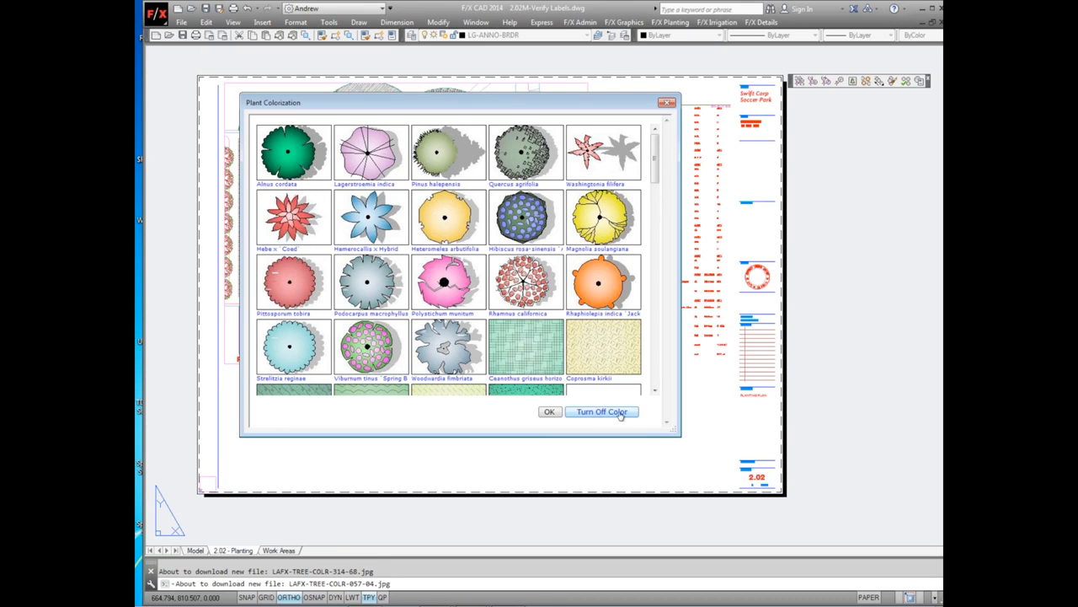
{"action": "left_click", "coordinate": [549, 412]}
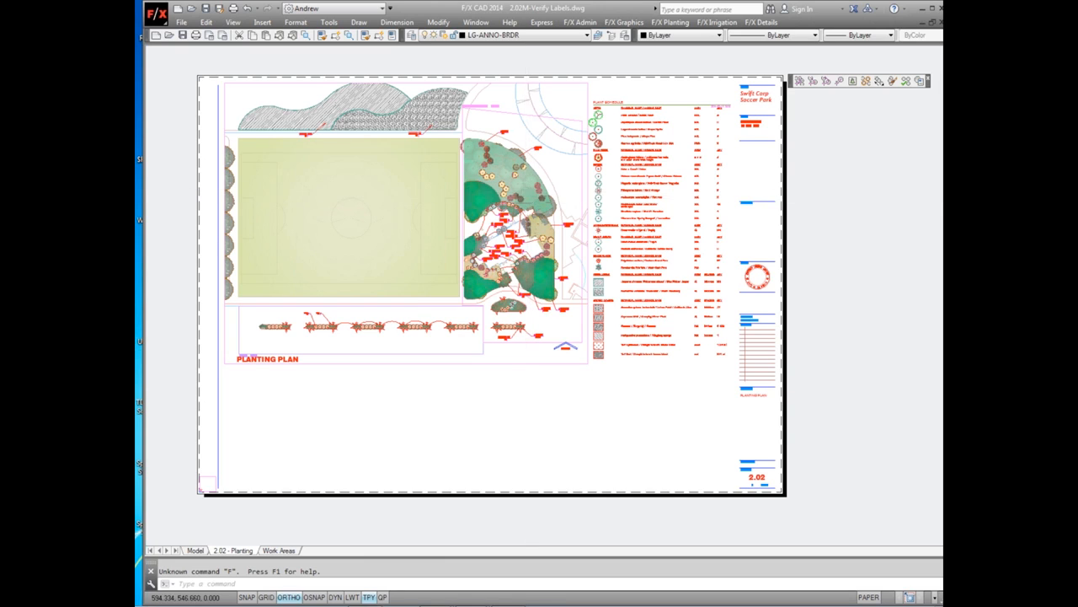
Open a plot preview of the 2.02 - Planting sheet and examine the color rendering of the planting areas and street planters
{"action": "scroll", "coordinate": [528, 190], "scroll_direction": "up", "scroll_amount": 2}
{"action": "scroll", "coordinate": [526, 196], "scroll_direction": "up", "scroll_amount": 2}
{"action": "scroll", "coordinate": [523, 196], "scroll_direction": "down", "scroll_amount": 5}
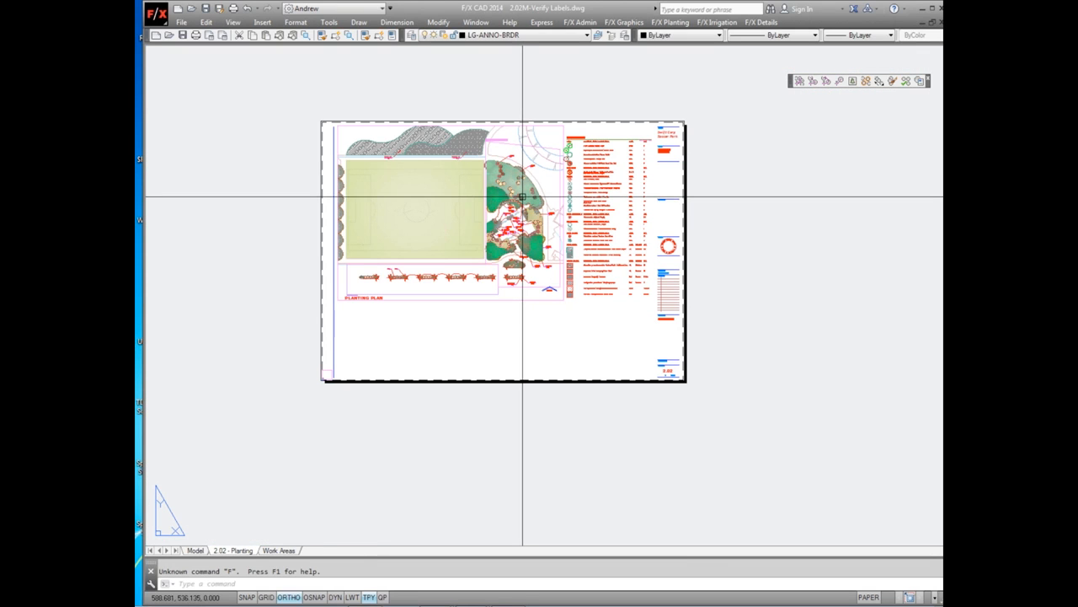
{"action": "left_click", "coordinate": [195, 35]}
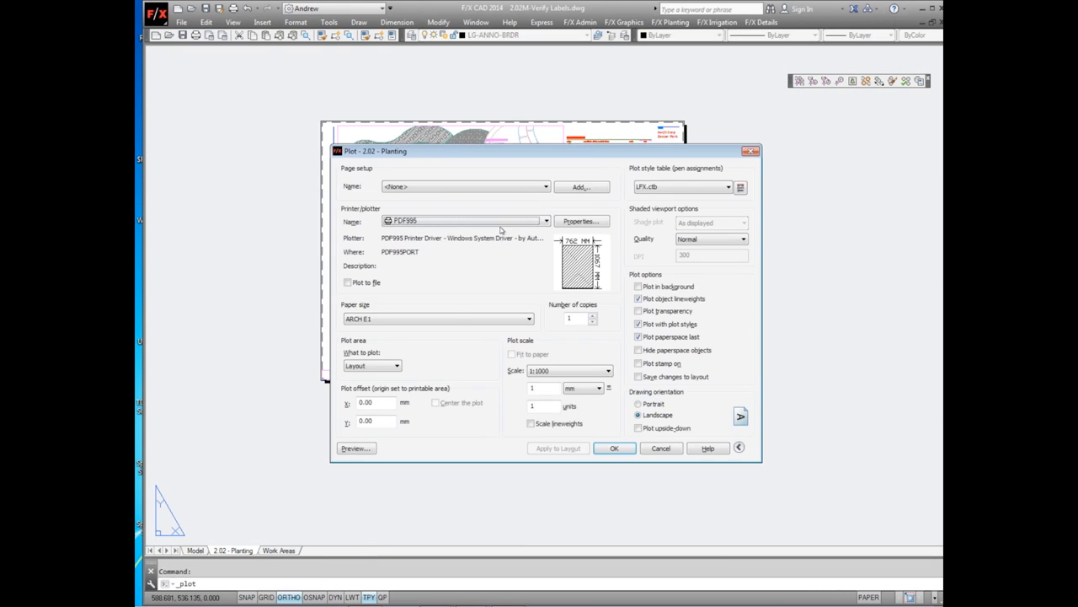
{"action": "left_click", "coordinate": [356, 448]}
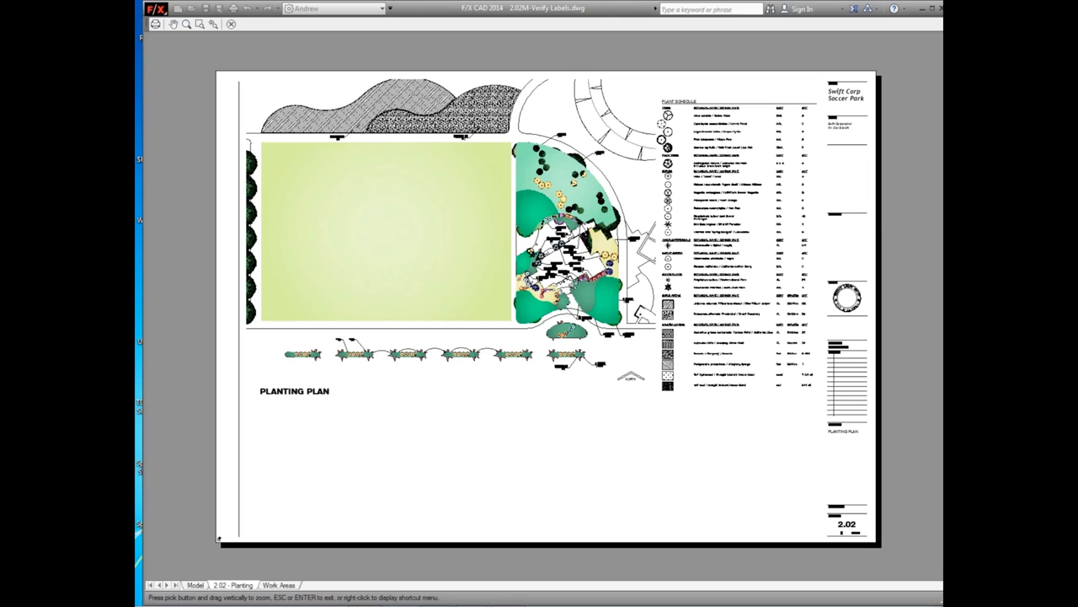
{"action": "key", "text": "Escape"}
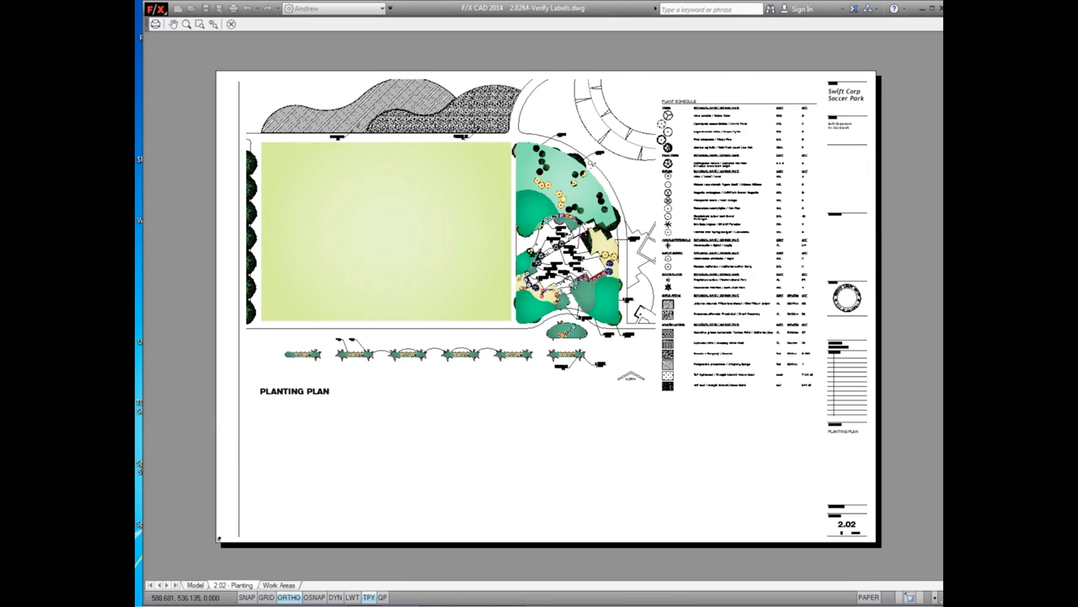
{"action": "scroll", "coordinate": [589, 164], "scroll_direction": "up", "scroll_amount": 3}
{"action": "scroll", "coordinate": [568, 212], "scroll_direction": "down", "scroll_amount": 2}
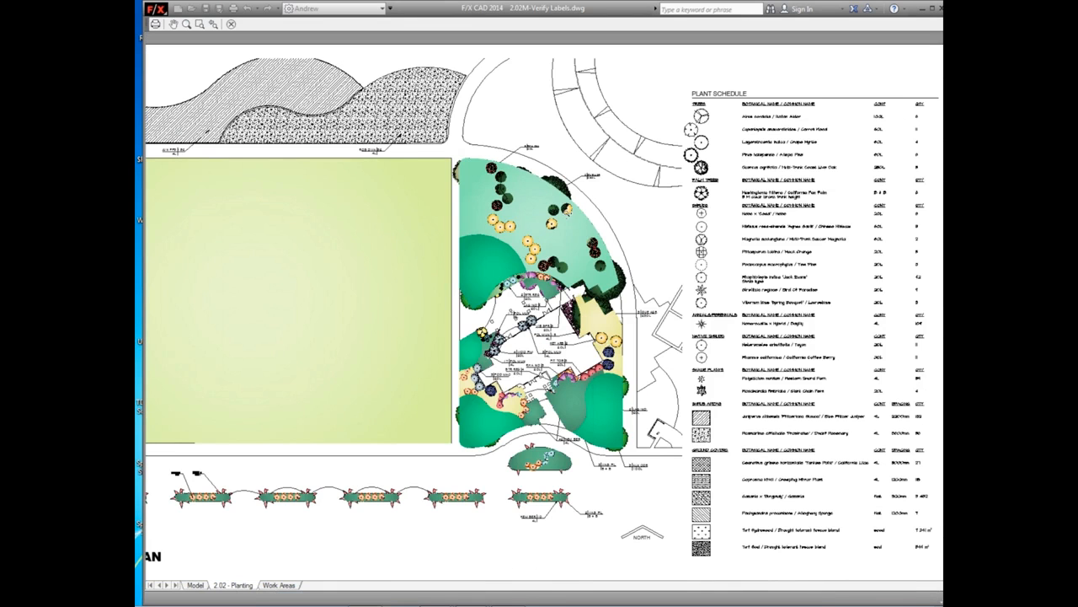
{"action": "scroll", "coordinate": [564, 214], "scroll_direction": "down", "scroll_amount": 1}
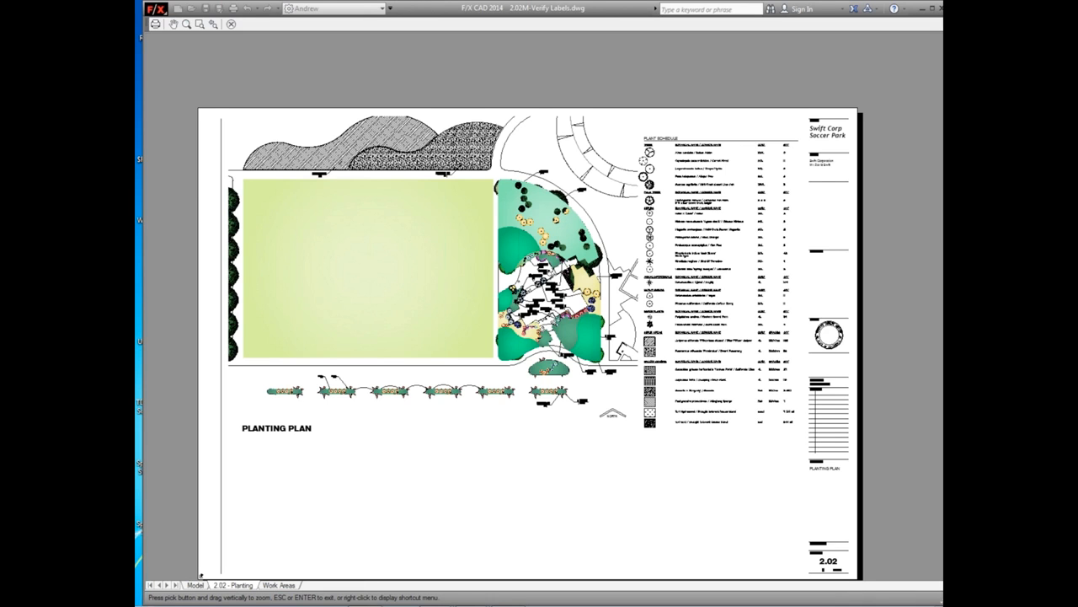
{"action": "scroll", "coordinate": [511, 392], "scroll_direction": "up", "scroll_amount": 8}
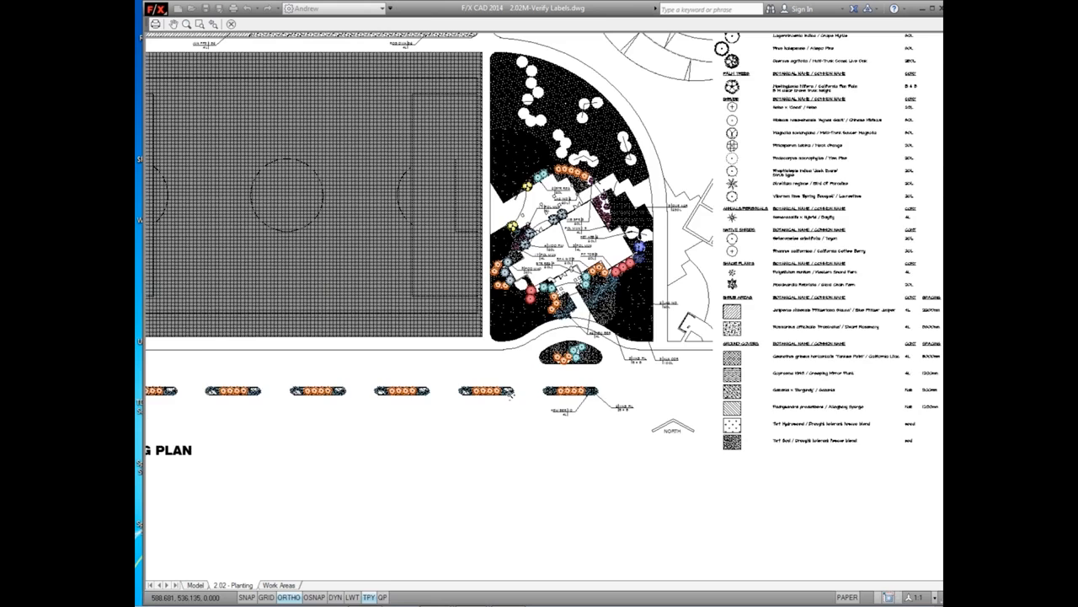
{"action": "scroll", "coordinate": [689, 388], "scroll_direction": "down", "scroll_amount": 4}
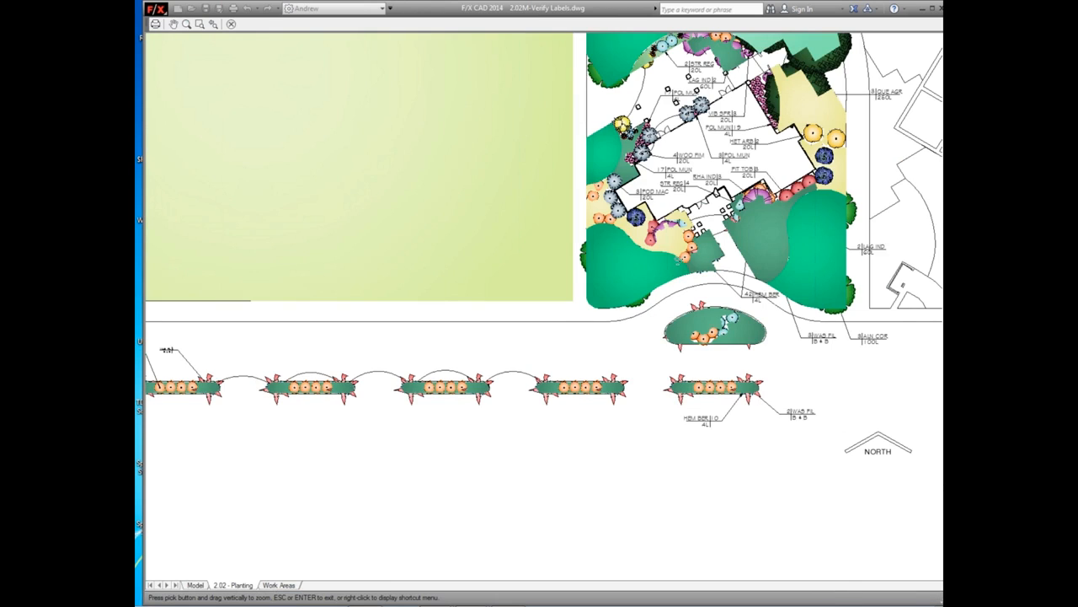
{"action": "scroll", "coordinate": [679, 259], "scroll_direction": "down", "scroll_amount": 4}
{"action": "key", "text": "Escape"}
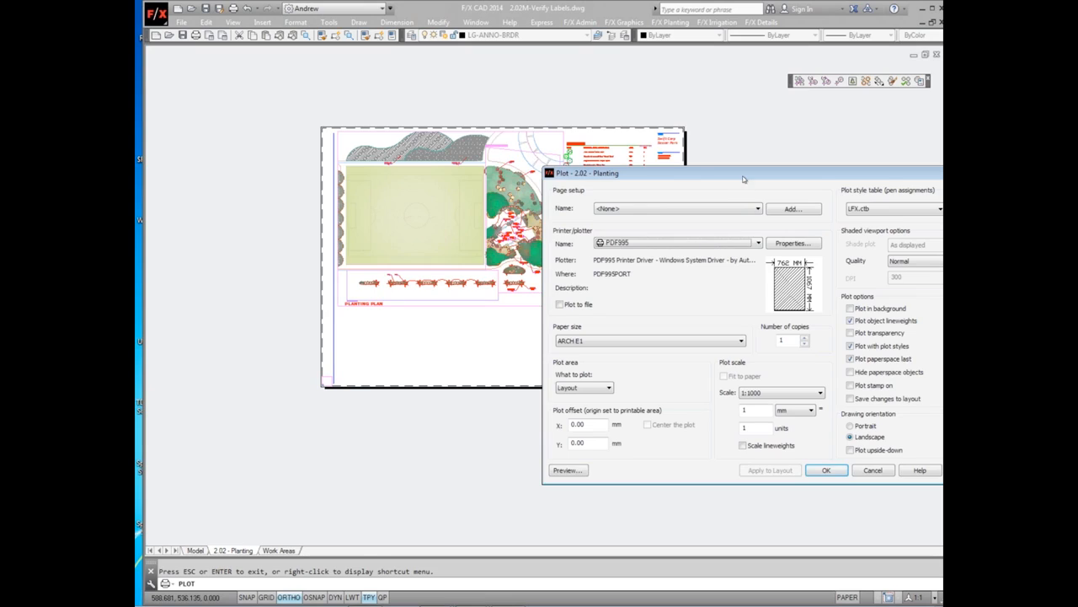
{"action": "mouse_move", "coordinate": [744, 177]}
{"action": "left_mouse_down"}
{"action": "mouse_move", "coordinate": [442, 131]}
{"action": "mouse_move", "coordinate": [683, 141]}
{"action": "left_mouse_up"}
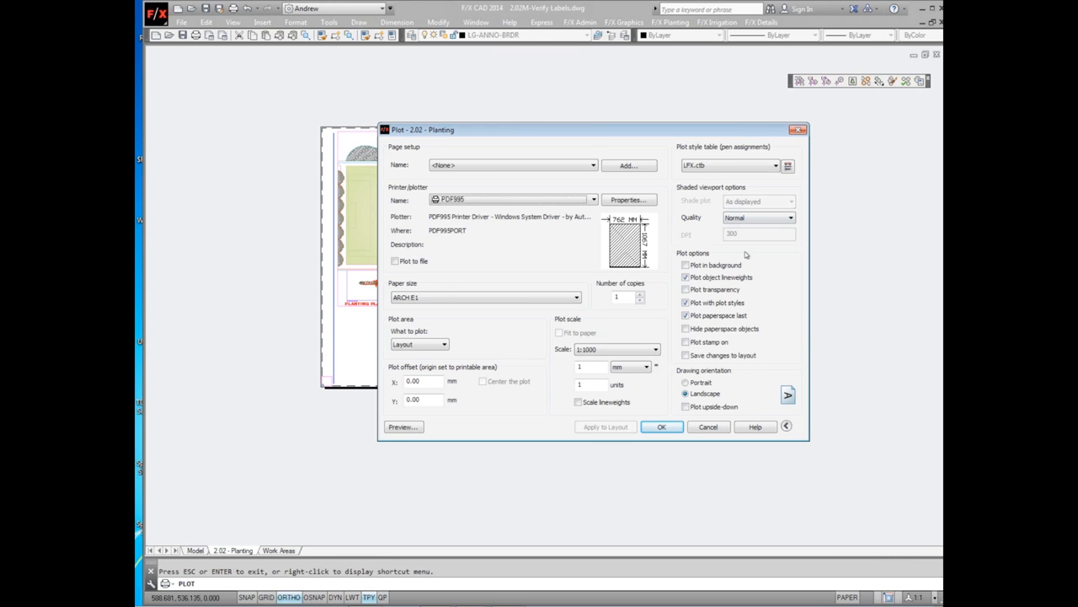
{"action": "mouse_move", "coordinate": [704, 129]}
{"action": "left_mouse_down"}
{"action": "mouse_move", "coordinate": [643, 270]}
{"action": "mouse_move", "coordinate": [675, 186]}
{"action": "mouse_move", "coordinate": [679, 116]}
{"action": "left_mouse_up"}
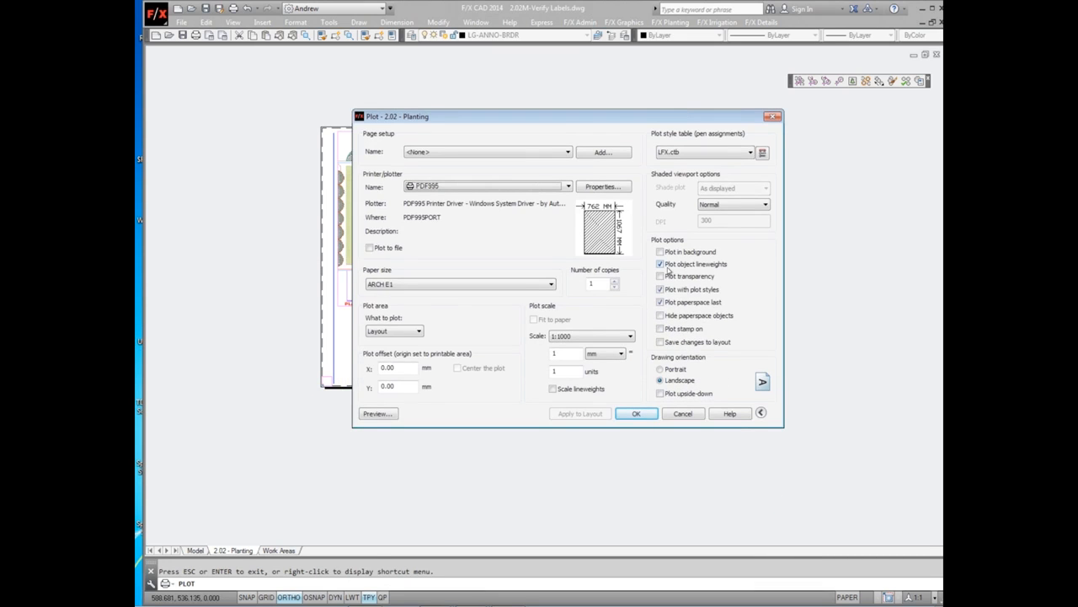
{"action": "left_click_drag", "start_coordinate": [614, 121], "coordinate": [731, 122]}
{"action": "left_click", "coordinate": [892, 118]}
Restart the plot for the planting sheet and preview it once more with the existing plot options
{"action": "key", "text": "Return"}
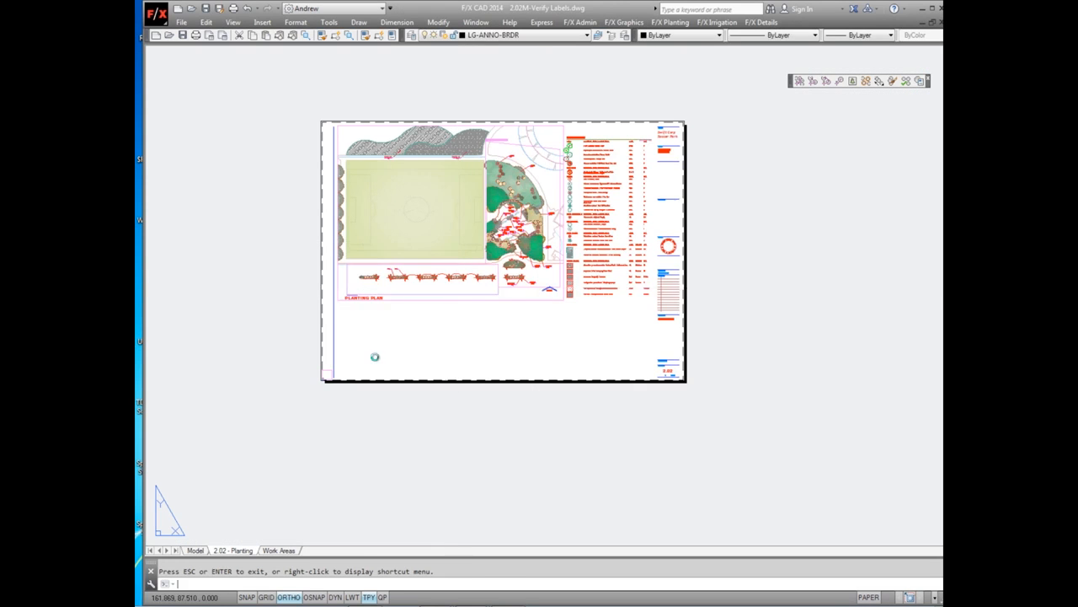
{"action": "left_click", "coordinate": [356, 448]}
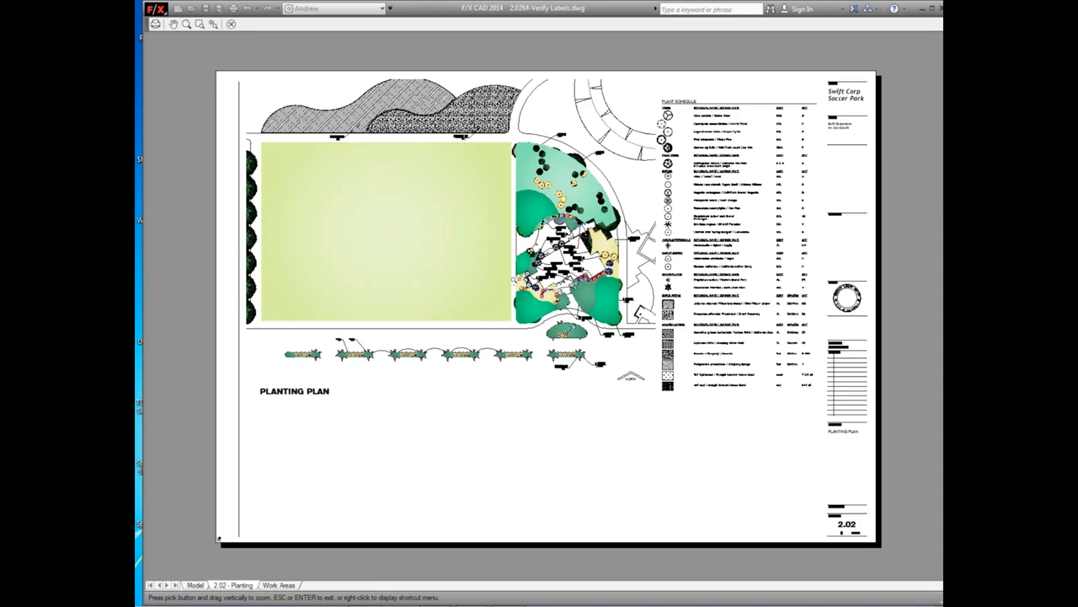
{"action": "key", "text": "Escape"}
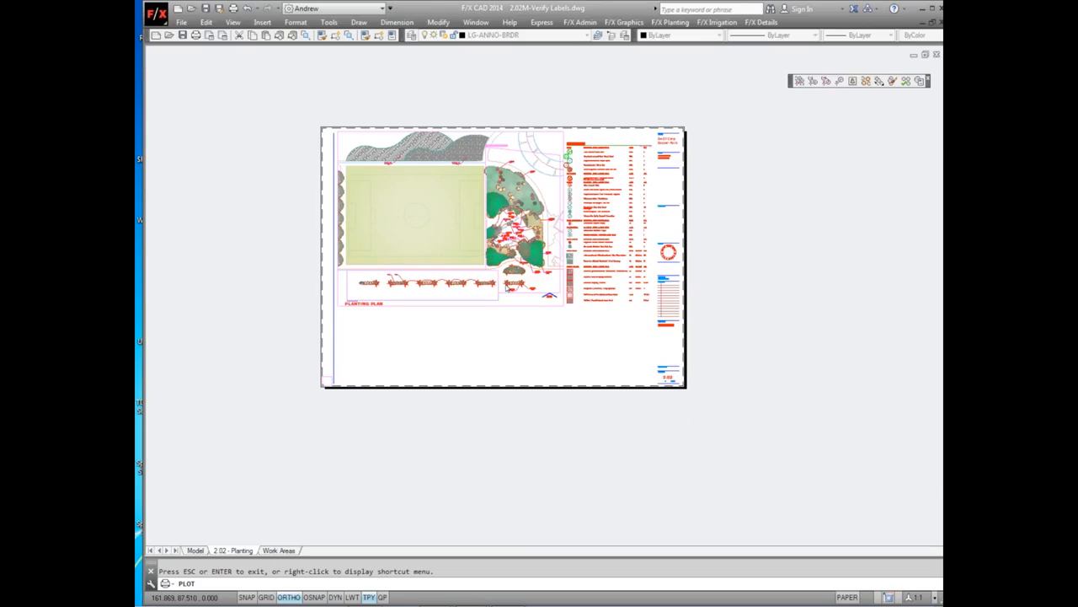
Turn on Plot transparency for the planting sheet and check overlapping canopies and groundcovers near the QUE AGR label in the preview
{"action": "left_click_drag", "start_coordinate": [662, 167], "coordinate": [407, 147]}
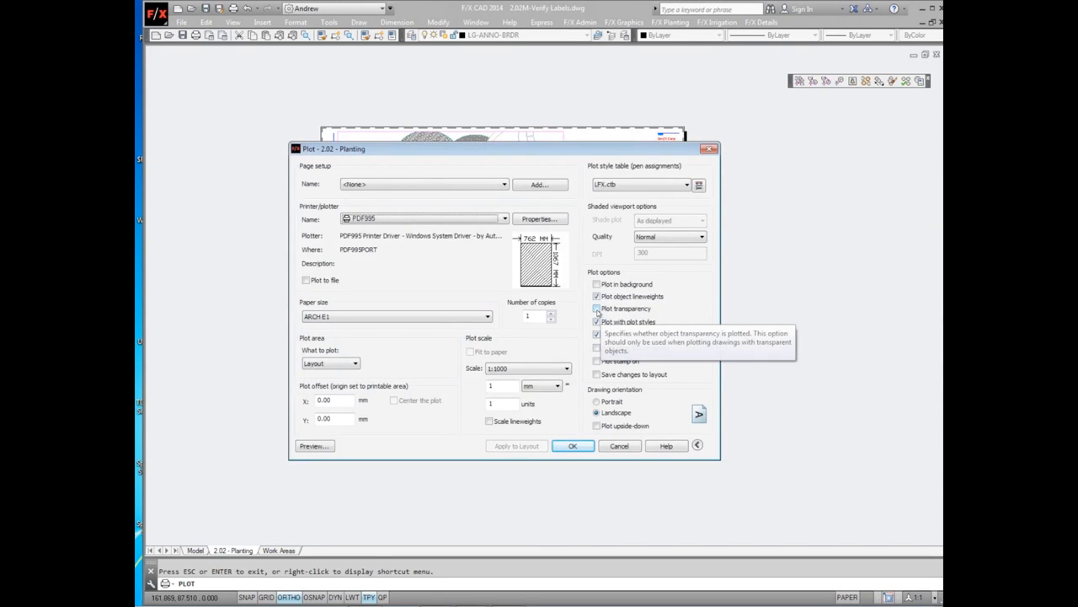
{"action": "left_click", "coordinate": [597, 309]}
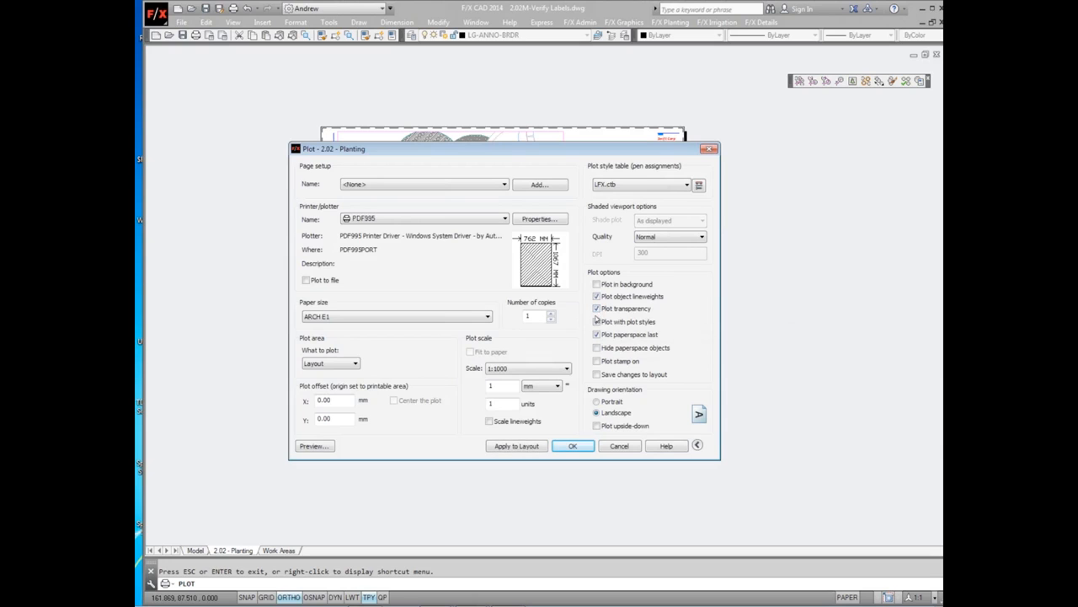
{"action": "left_click", "coordinate": [305, 446]}
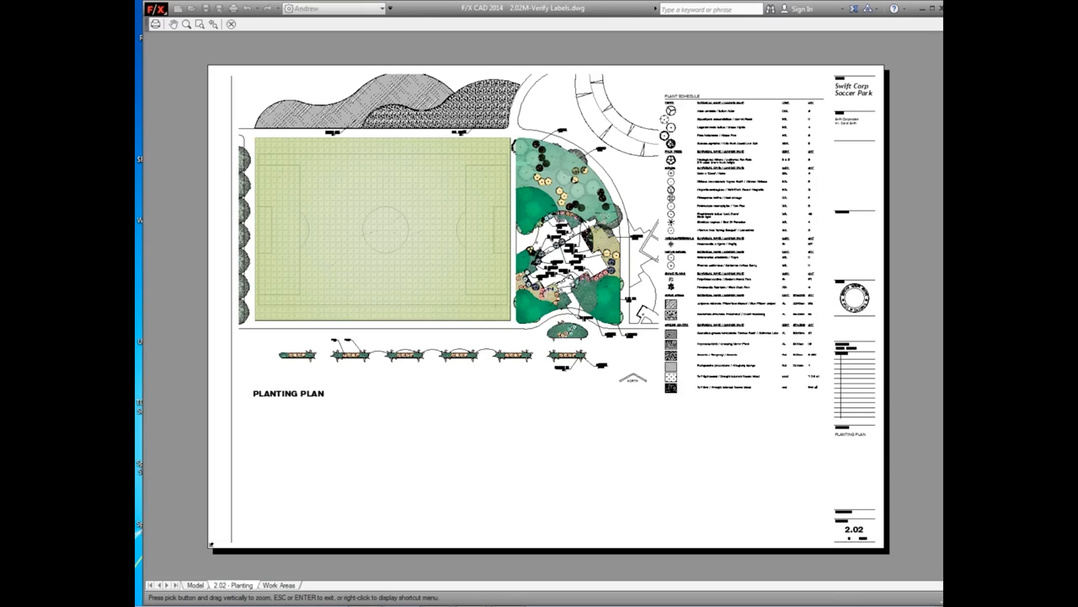
{"action": "scroll", "coordinate": [611, 216], "scroll_direction": "up", "scroll_amount": 3}
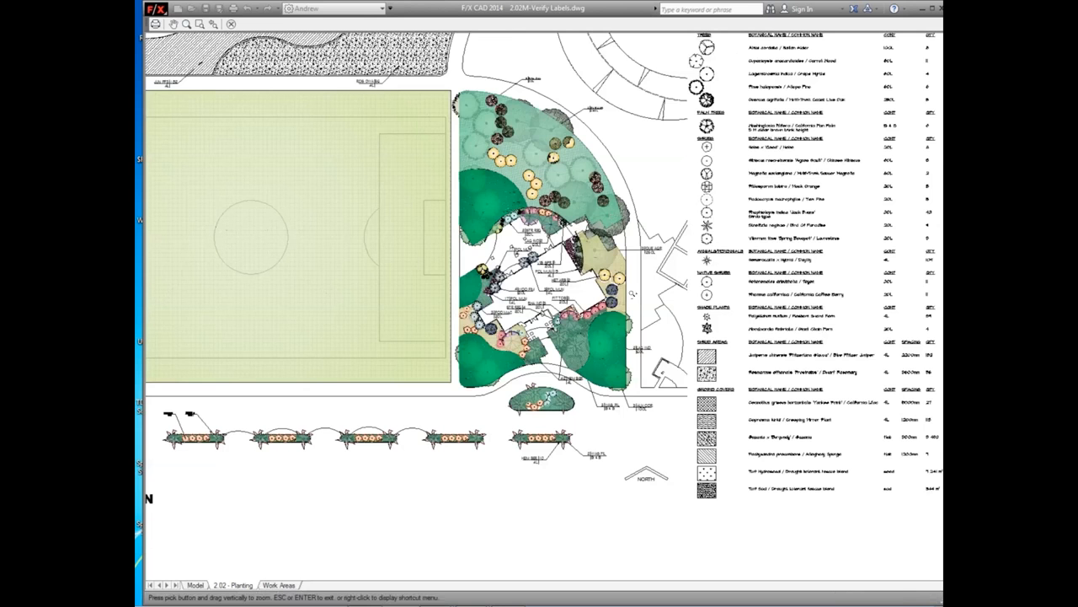
{"action": "scroll", "coordinate": [619, 223], "scroll_direction": "up", "scroll_amount": 6}
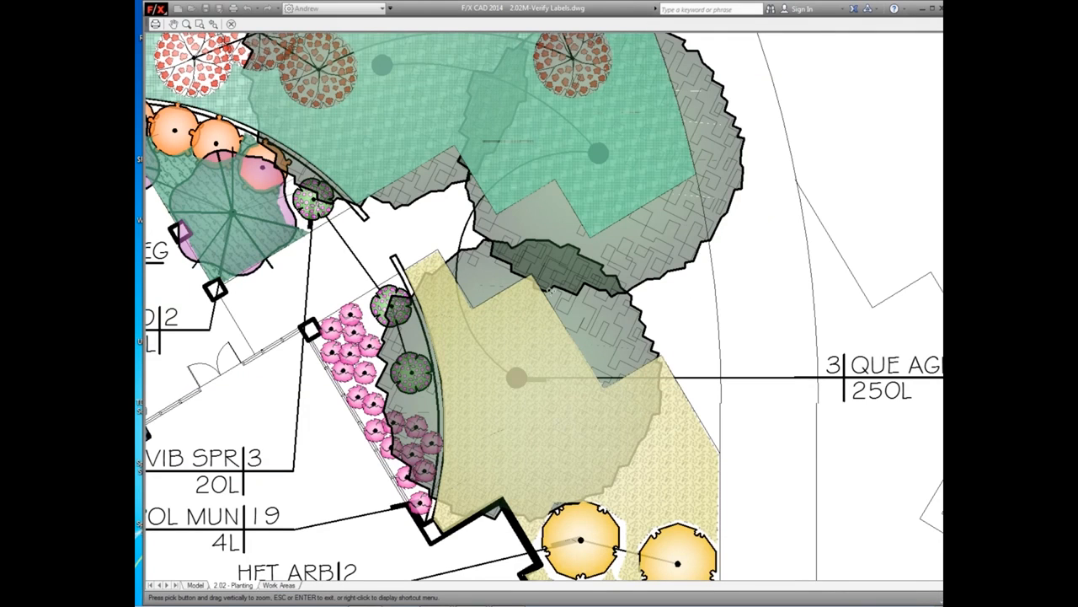
Examine the transparent preview from the QUE AGR canopies out to the full planting sheet, and close the plot without printing
{"action": "key", "text": "Escape"}
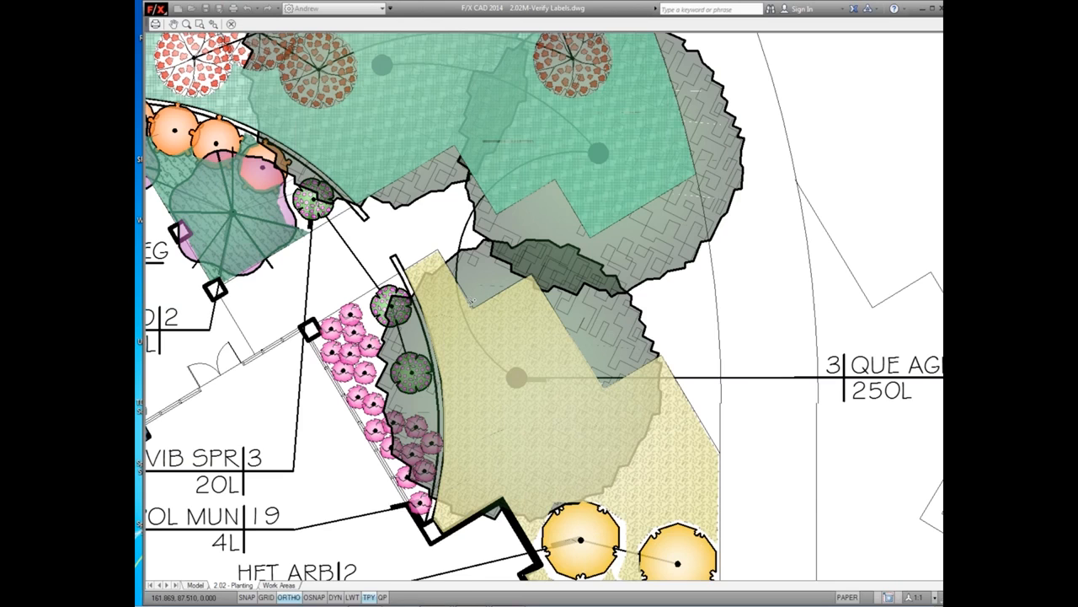
{"action": "scroll", "coordinate": [472, 300], "scroll_direction": "down", "scroll_amount": 3}
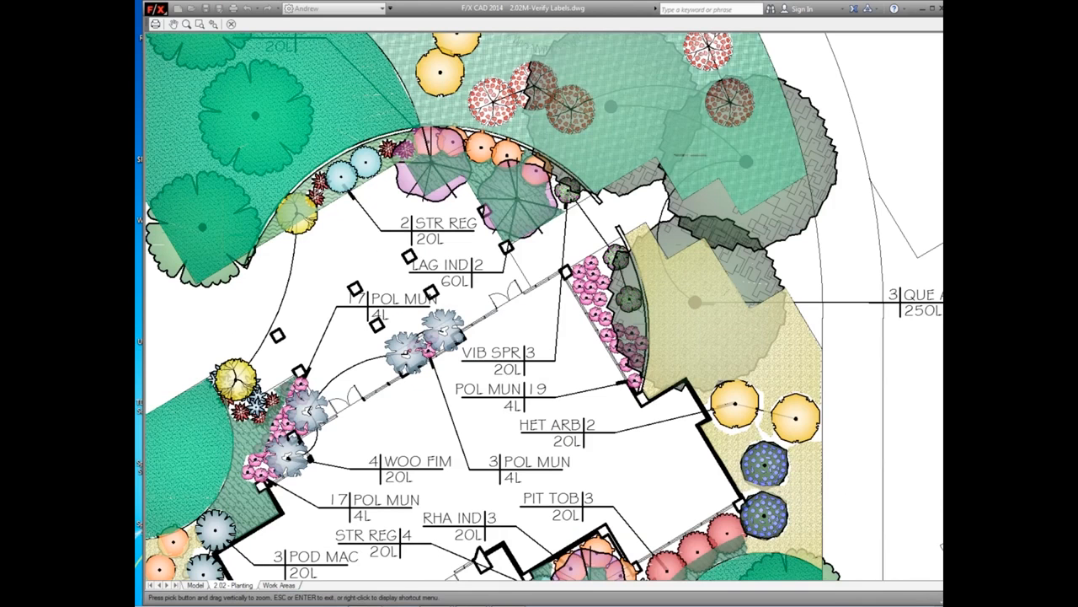
{"action": "key", "text": "Escape"}
{"action": "scroll", "coordinate": [316, 189], "scroll_direction": "down", "scroll_amount": 2}
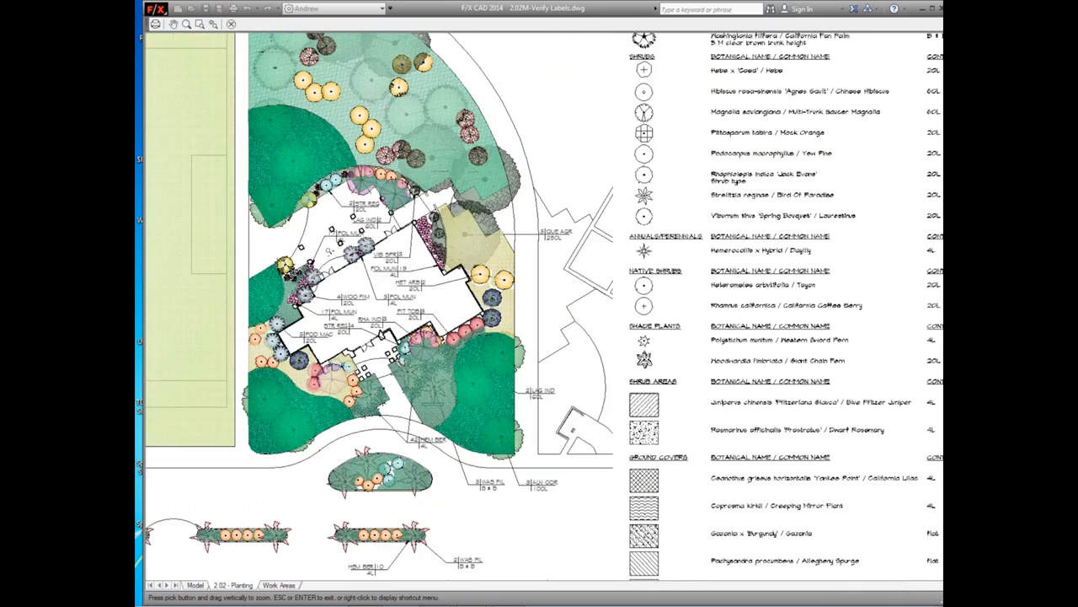
{"action": "middle_click_drag", "start_coordinate": [360, 276], "coordinate": [576, 263]}
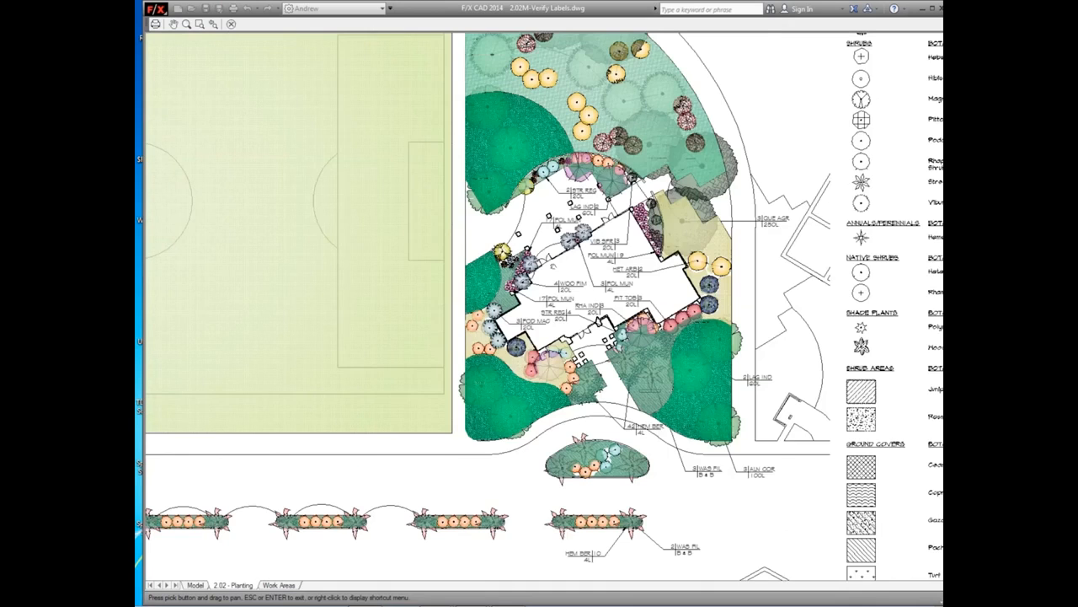
{"action": "scroll", "coordinate": [568, 267], "scroll_direction": "down", "scroll_amount": 2}
{"action": "scroll", "coordinate": [527, 256], "scroll_direction": "down", "scroll_amount": 2}
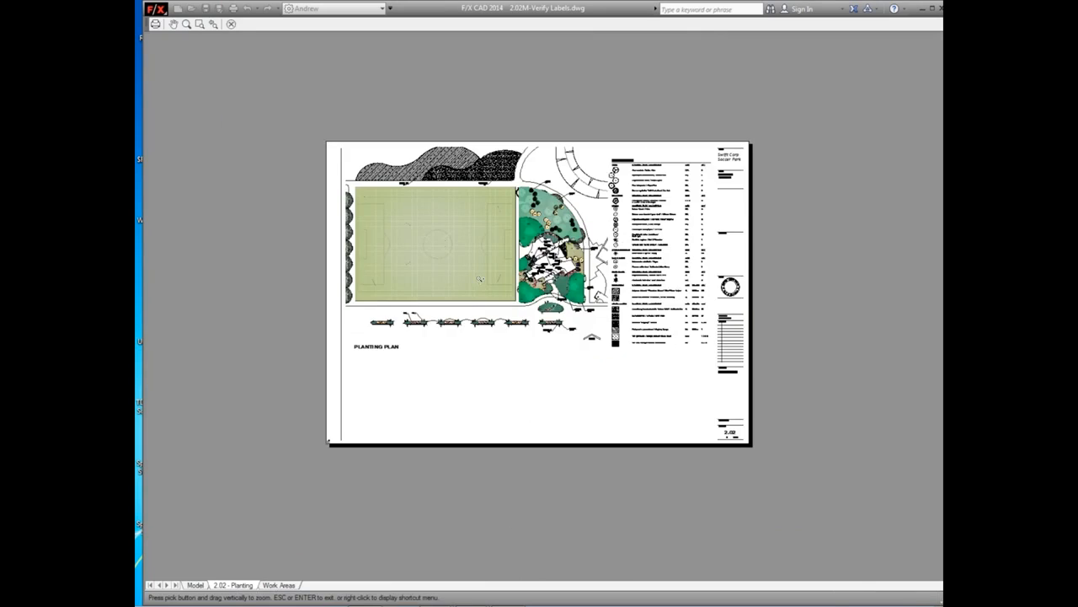
{"action": "key", "text": "Escape"}
{"action": "left_click_drag", "start_coordinate": [708, 171], "coordinate": [460, 113]}
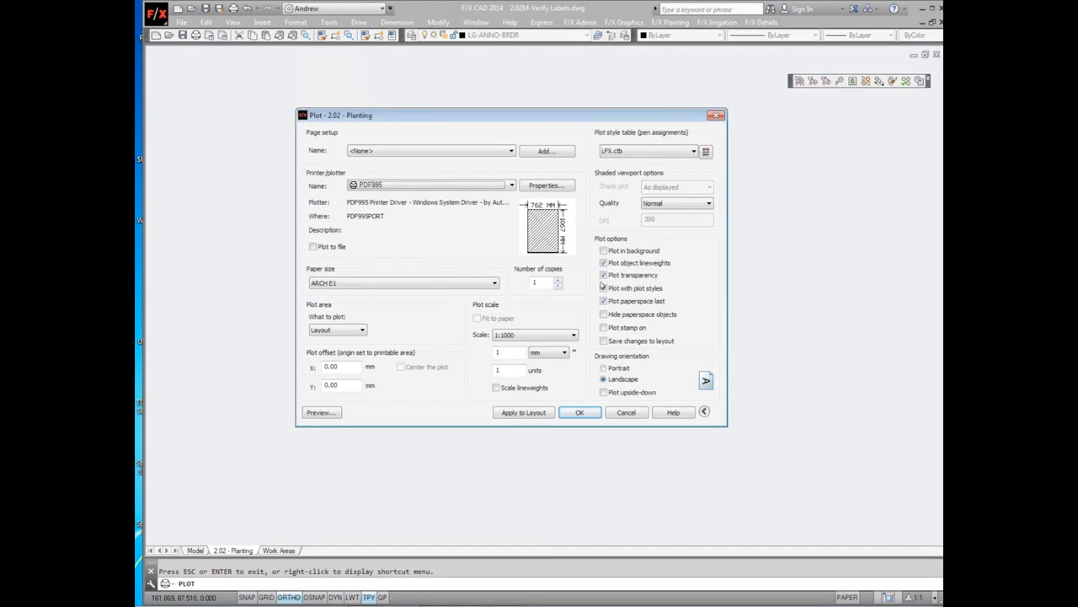
{"action": "left_click", "coordinate": [604, 275]}
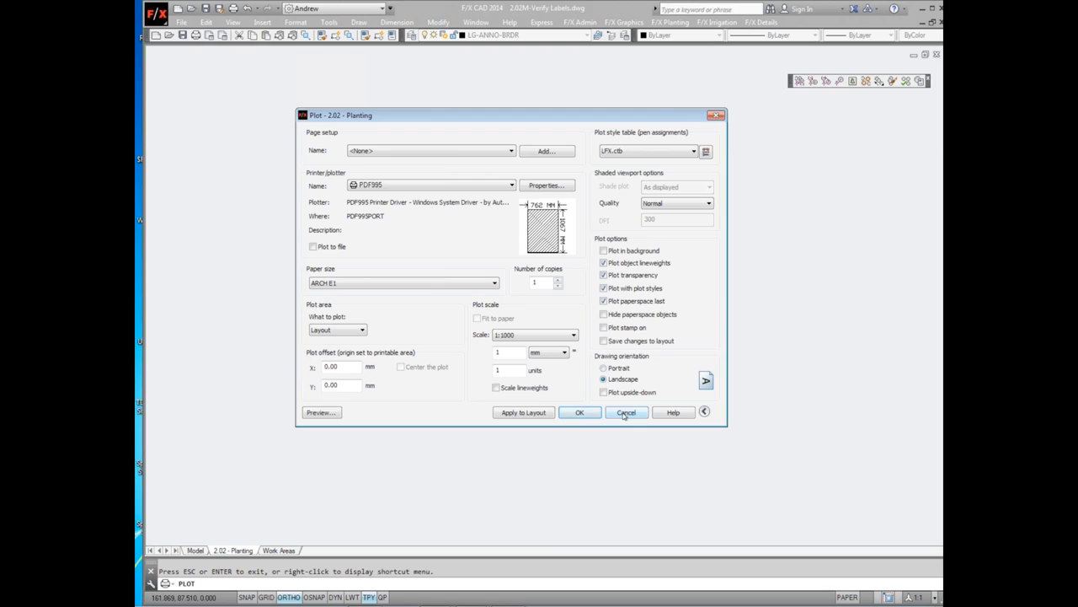
{"action": "left_click", "coordinate": [580, 412]}
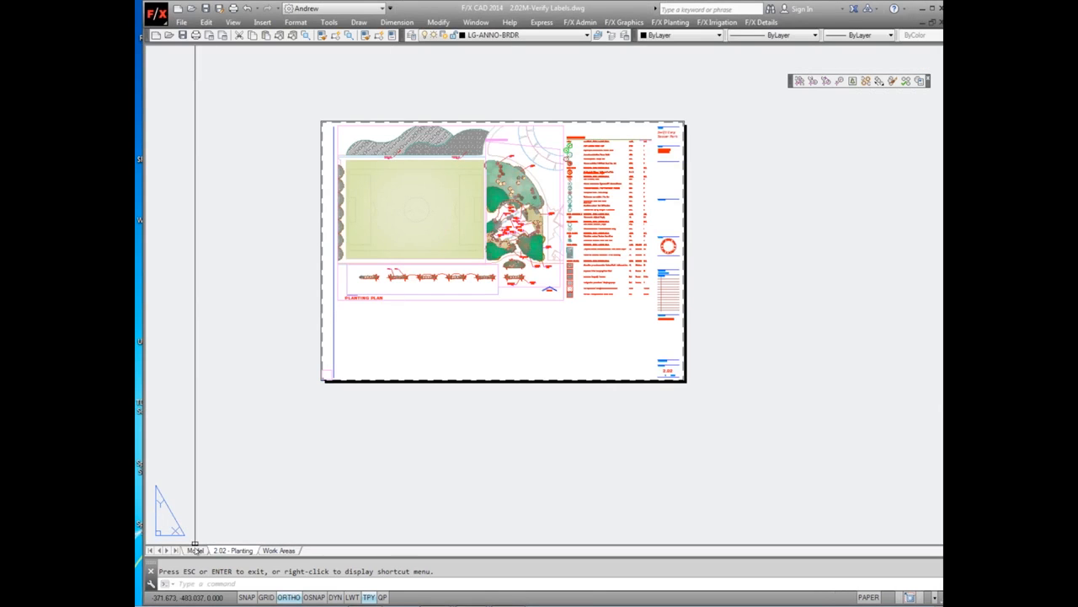
Switch to model space and turn off the color rendering for all plants through Plant Colorization
{"action": "left_click", "coordinate": [195, 551]}
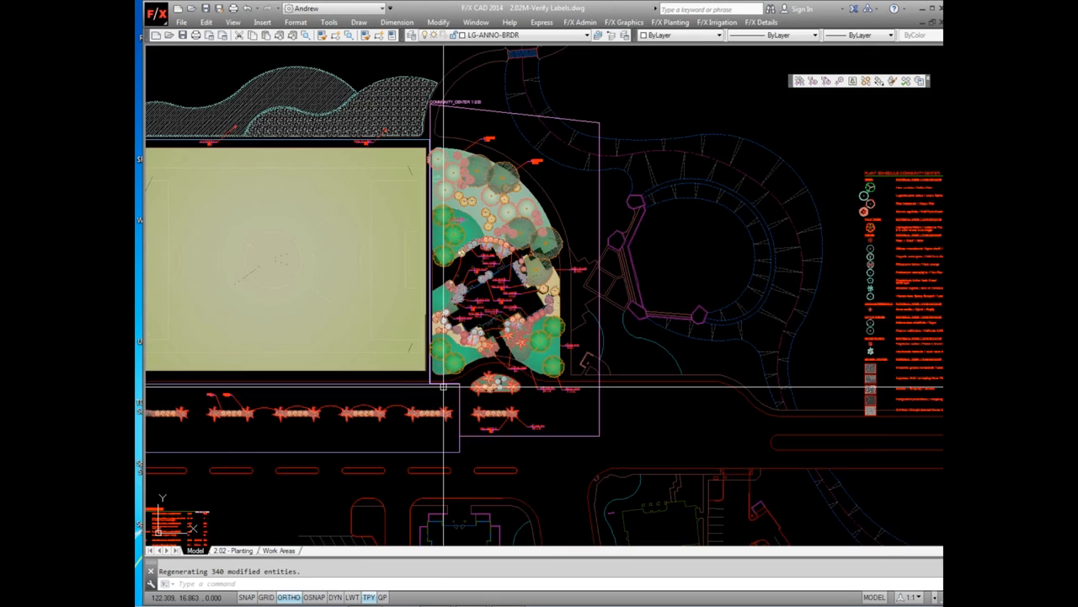
{"action": "left_click", "coordinate": [670, 22]}
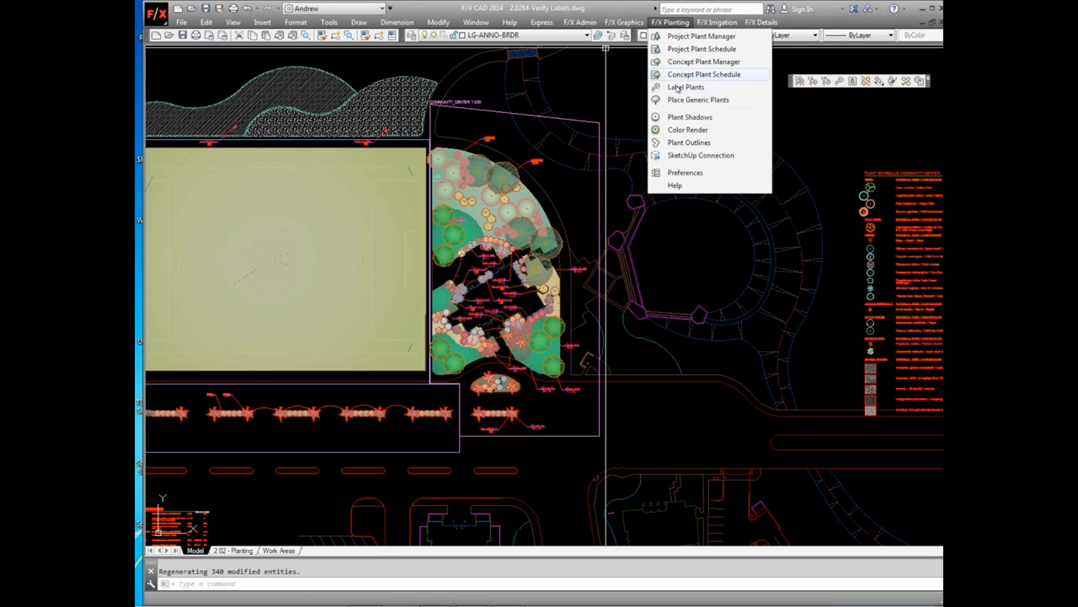
{"action": "left_click", "coordinate": [681, 129]}
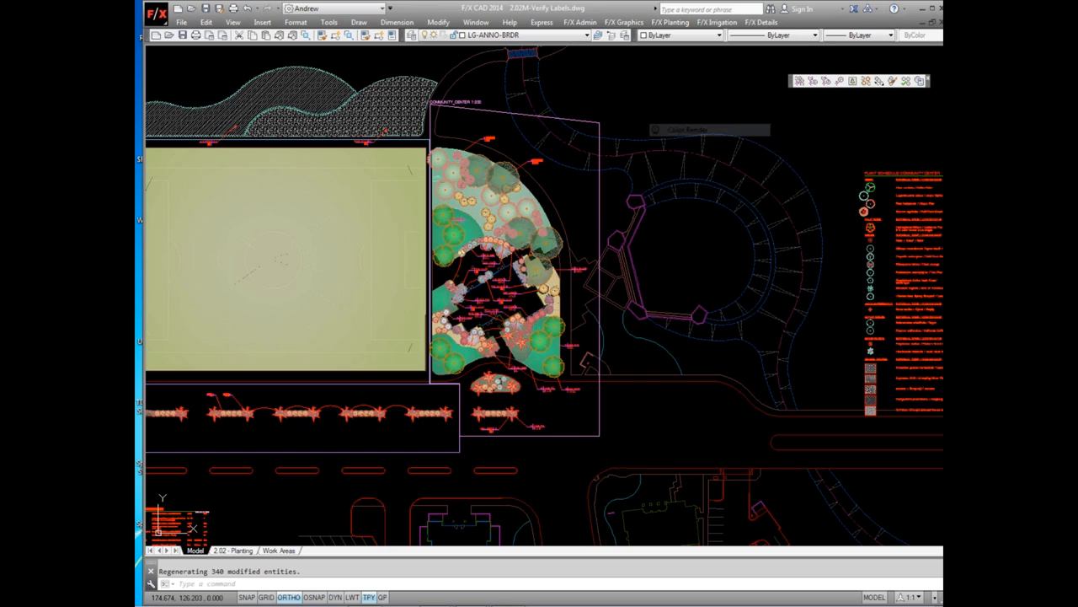
{"action": "left_click_drag", "start_coordinate": [578, 106], "coordinate": [648, 77]}
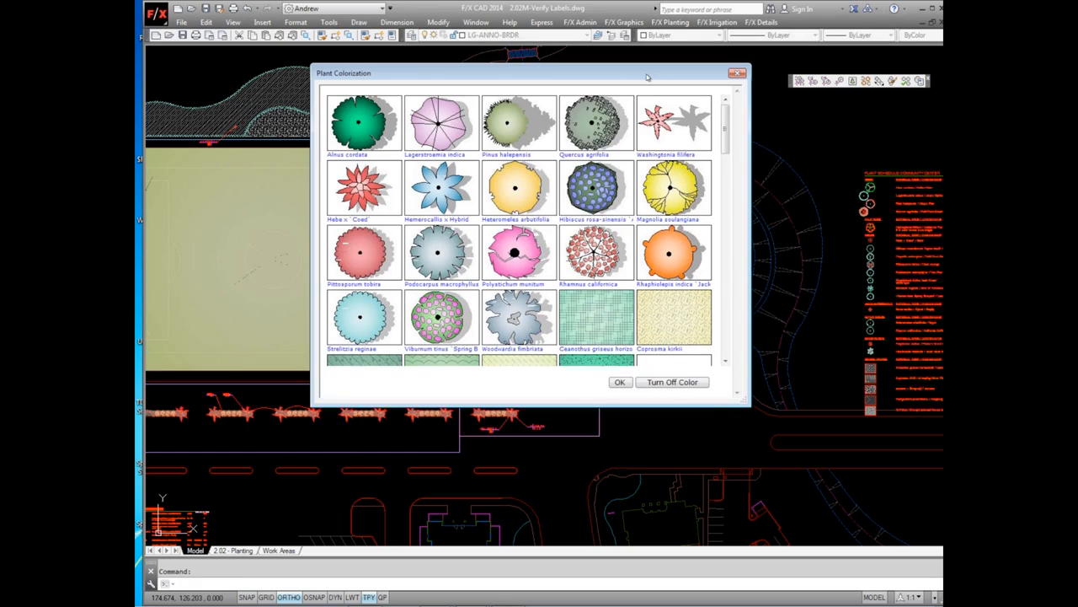
{"action": "left_click", "coordinate": [678, 386]}
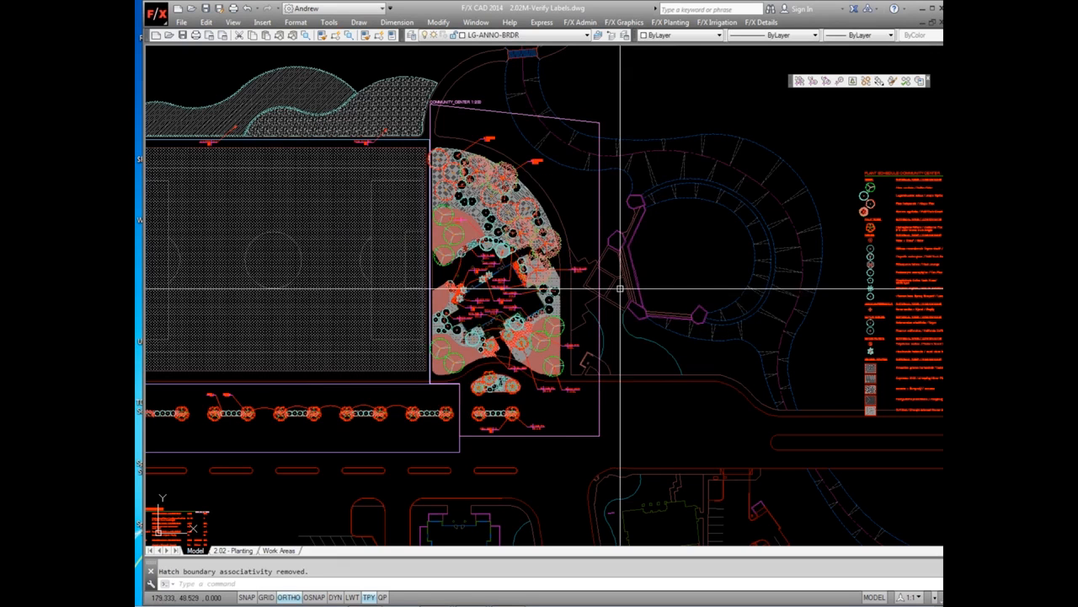
Reapply the Color Render to all plants in model space with the existing plant color assignments
{"action": "left_click", "coordinate": [670, 22]}
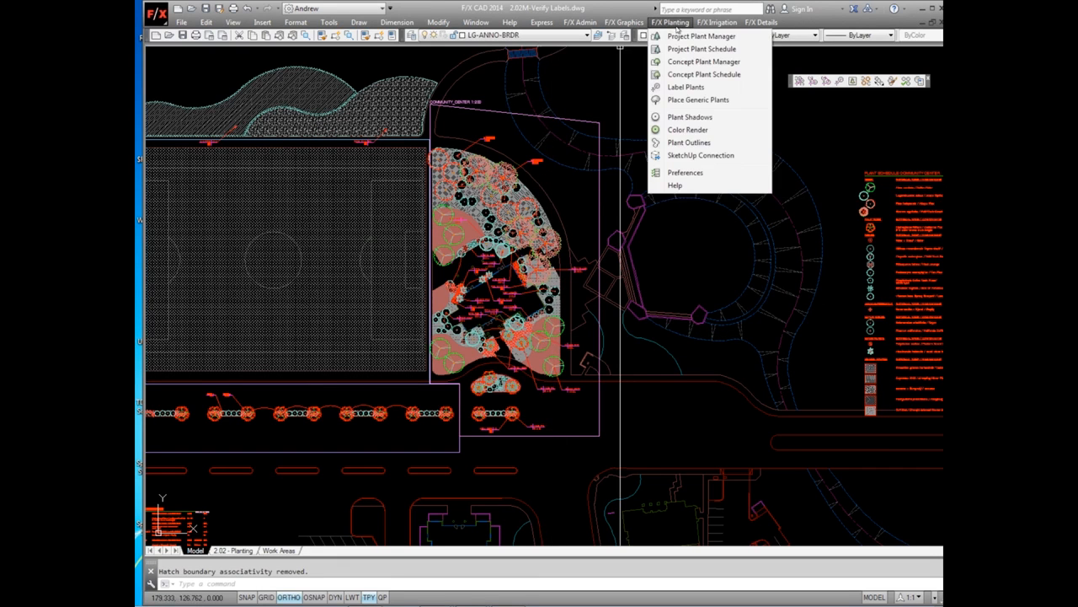
{"action": "left_click", "coordinate": [680, 132]}
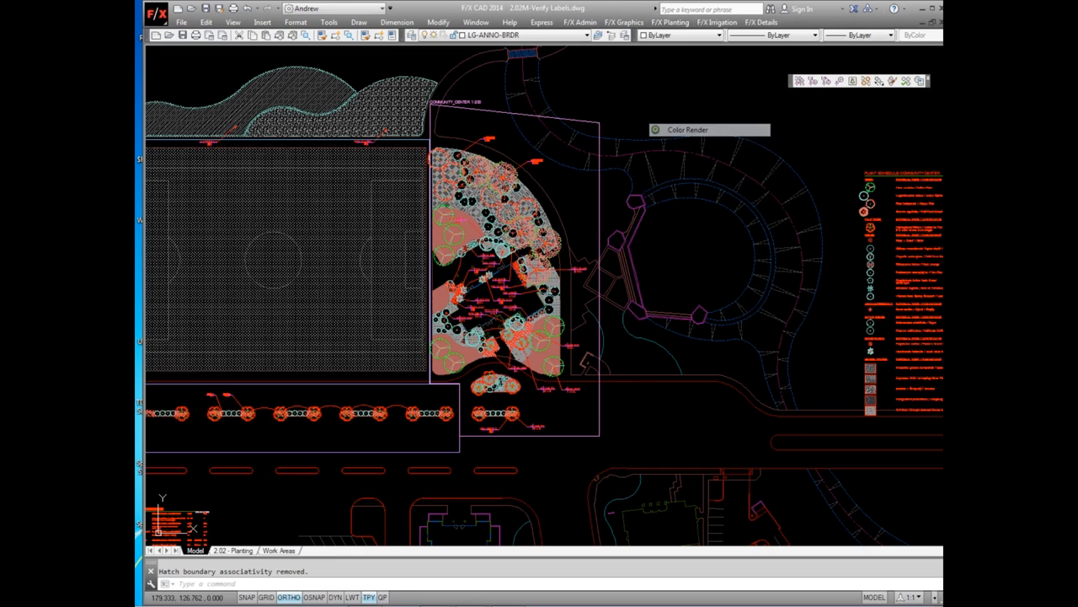
{"action": "left_click", "coordinate": [619, 383]}
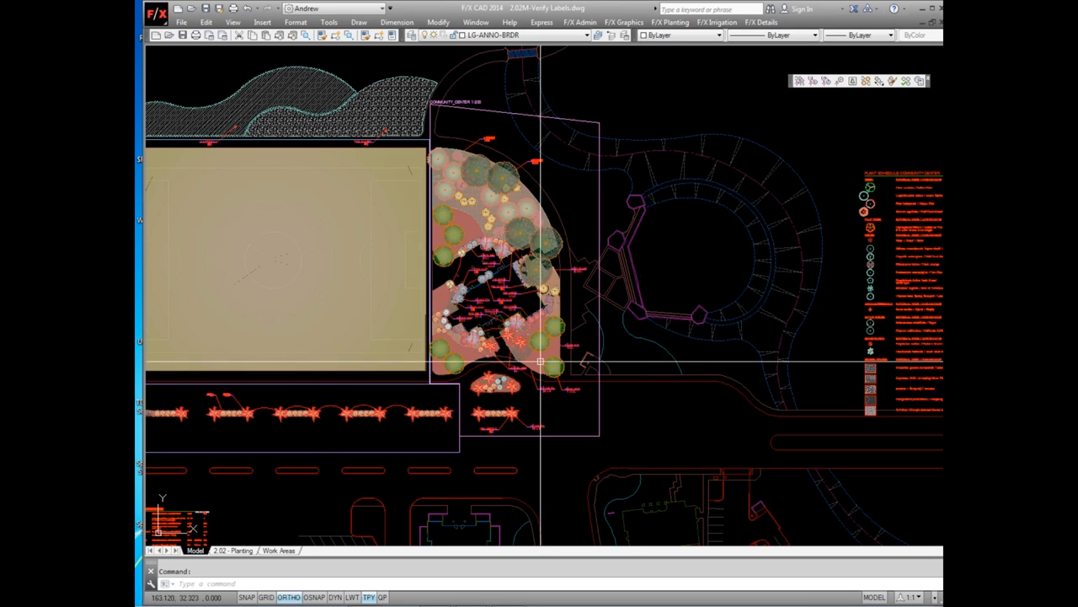
{"action": "mouse_move", "coordinate": [237, 551]}
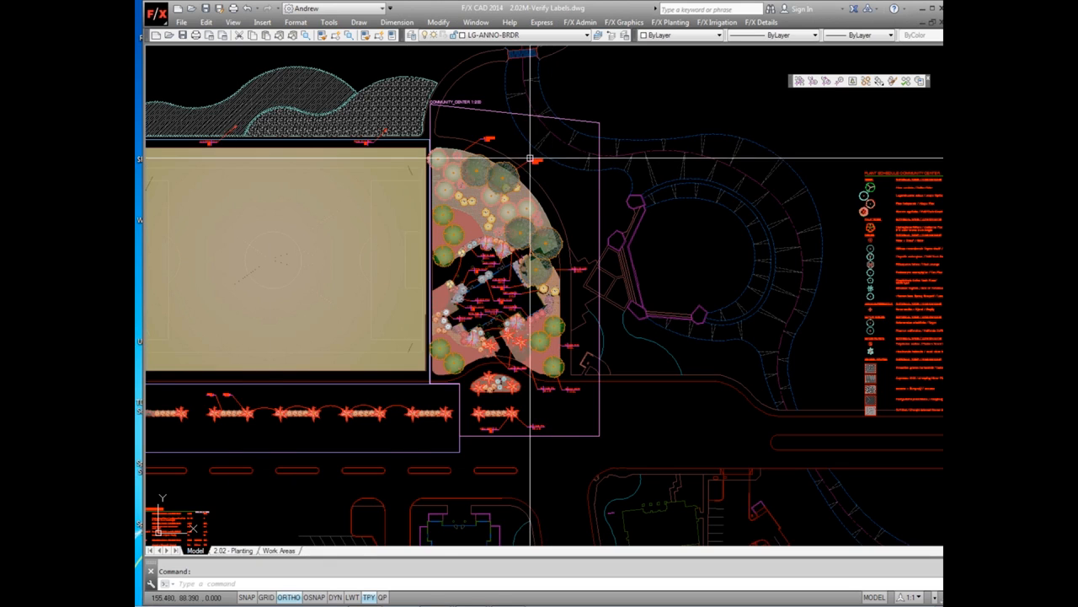
{"action": "middle_click_drag", "start_coordinate": [479, 290], "coordinate": [569, 284]}
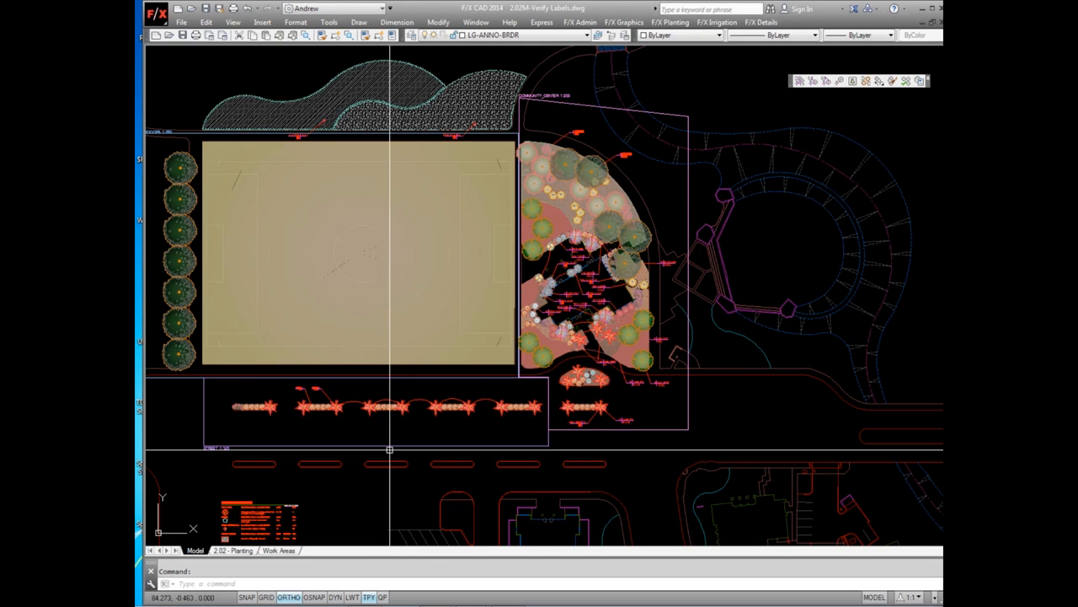
Preview the 2.02 - Planting sheet with Plot transparency off and examine the tree canopies and groundcovers around the building
{"action": "left_click", "coordinate": [237, 551]}
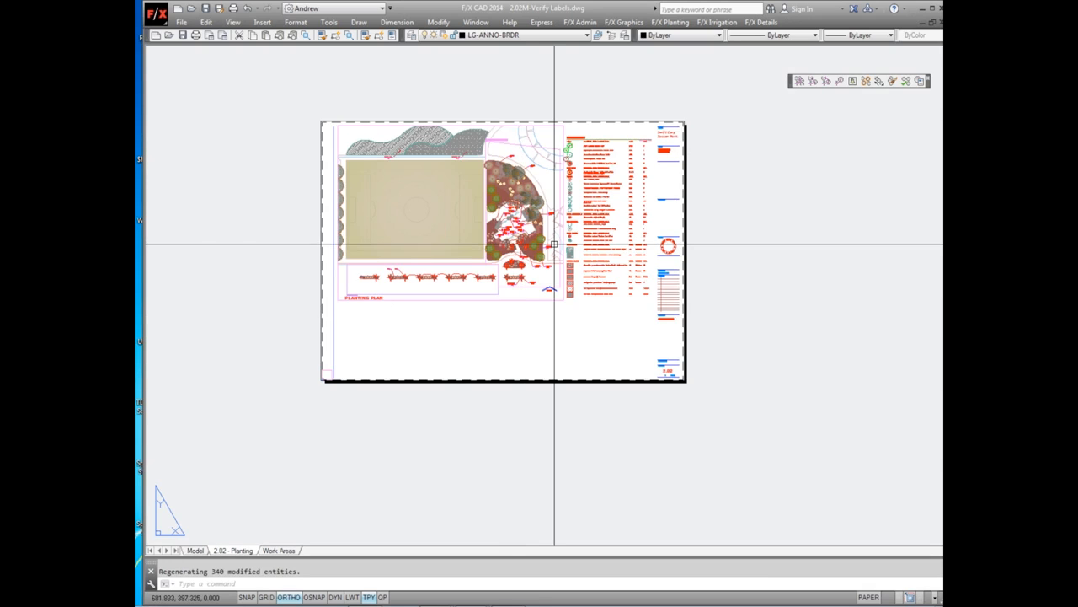
{"action": "key", "text": "ctrl+p"}
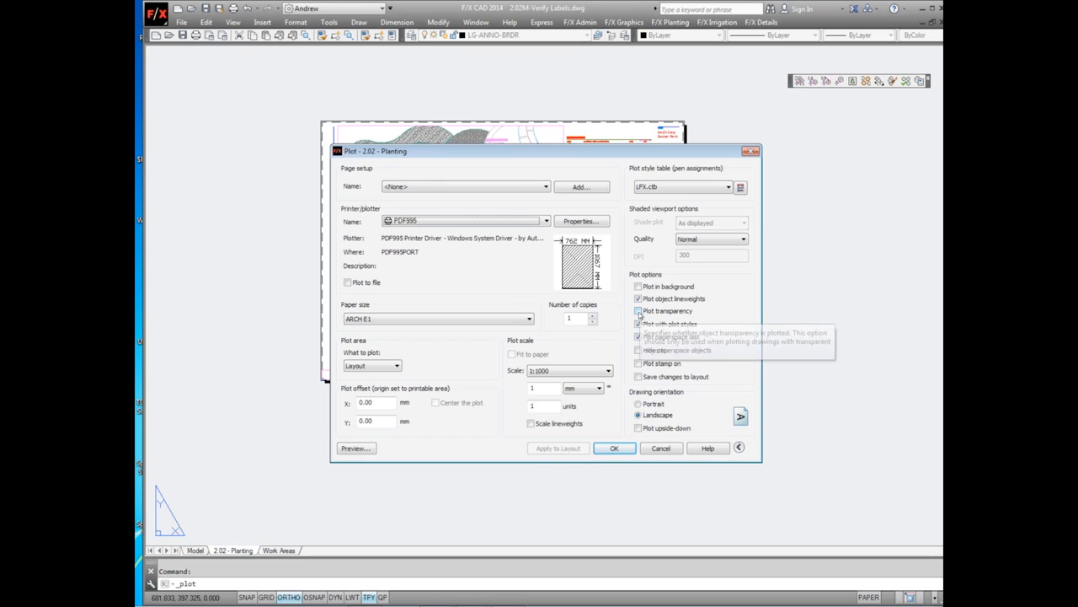
{"action": "left_click", "coordinate": [354, 448]}
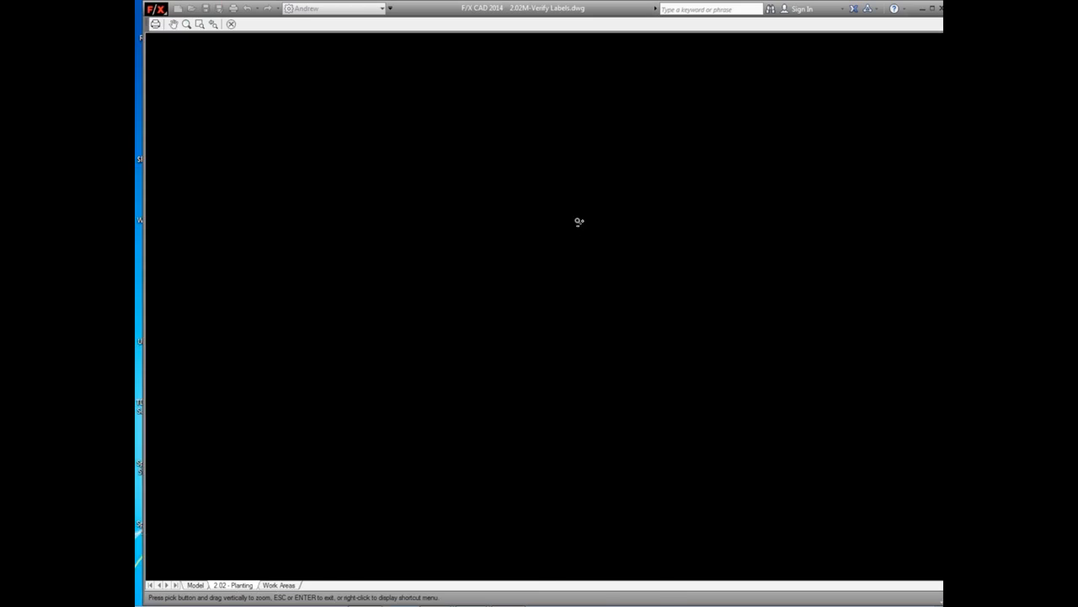
{"action": "scroll", "coordinate": [588, 206], "scroll_direction": "up", "scroll_amount": 5}
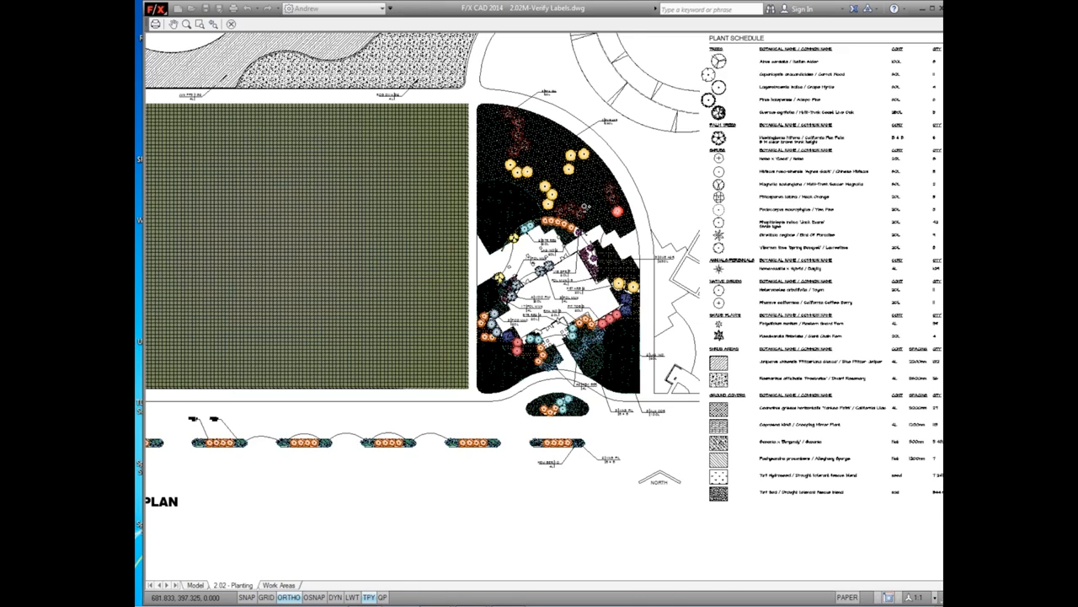
{"action": "scroll", "coordinate": [587, 214], "scroll_direction": "down", "scroll_amount": 5}
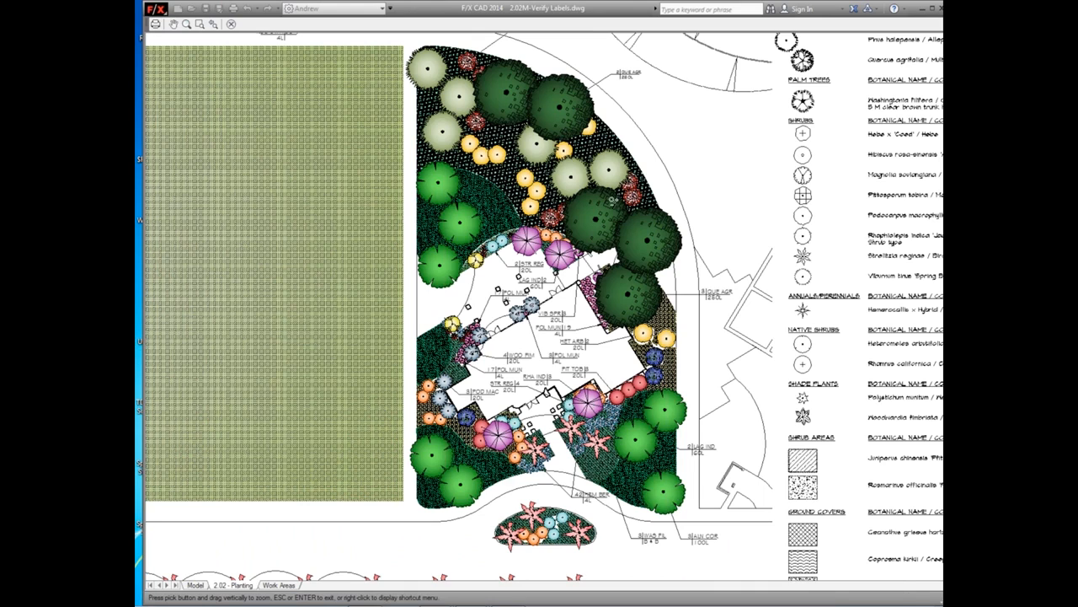
{"action": "scroll", "coordinate": [615, 203], "scroll_direction": "up", "scroll_amount": 4}
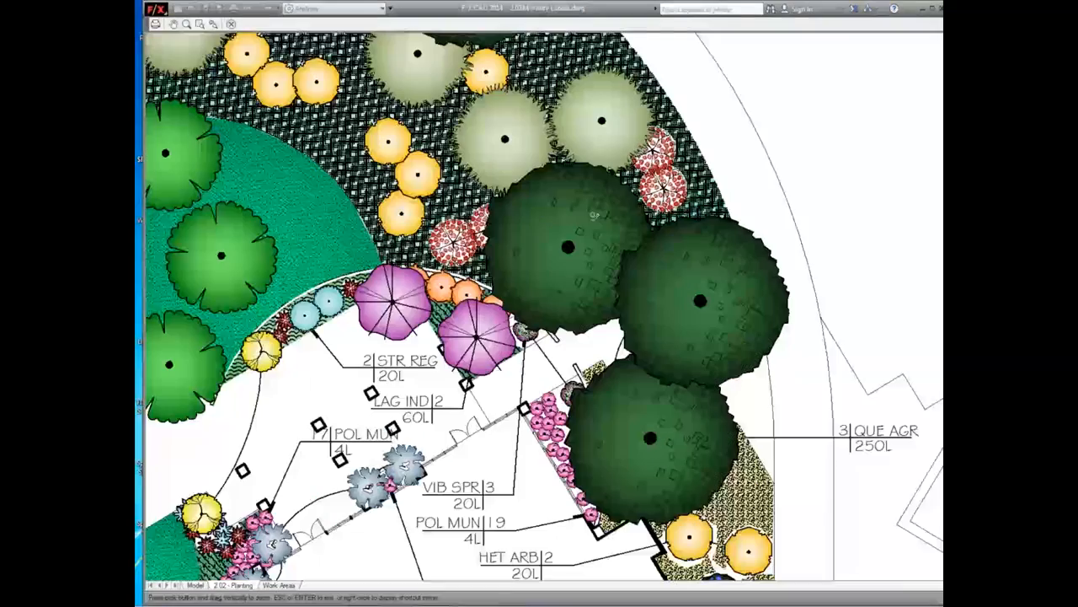
{"action": "scroll", "coordinate": [592, 216], "scroll_direction": "down", "scroll_amount": 3}
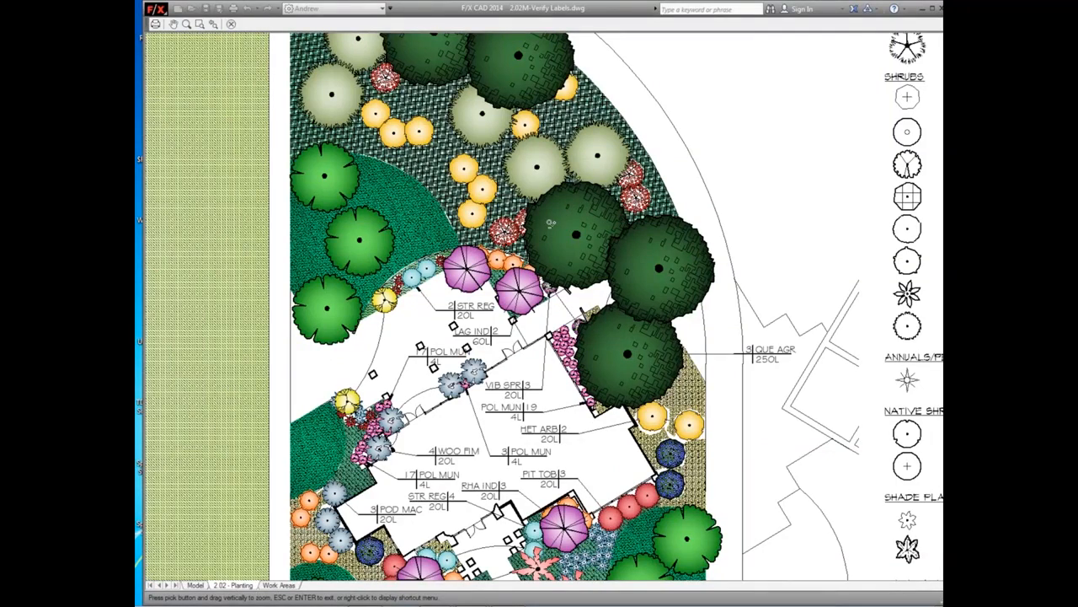
{"action": "scroll", "coordinate": [550, 222], "scroll_direction": "down", "scroll_amount": 5}
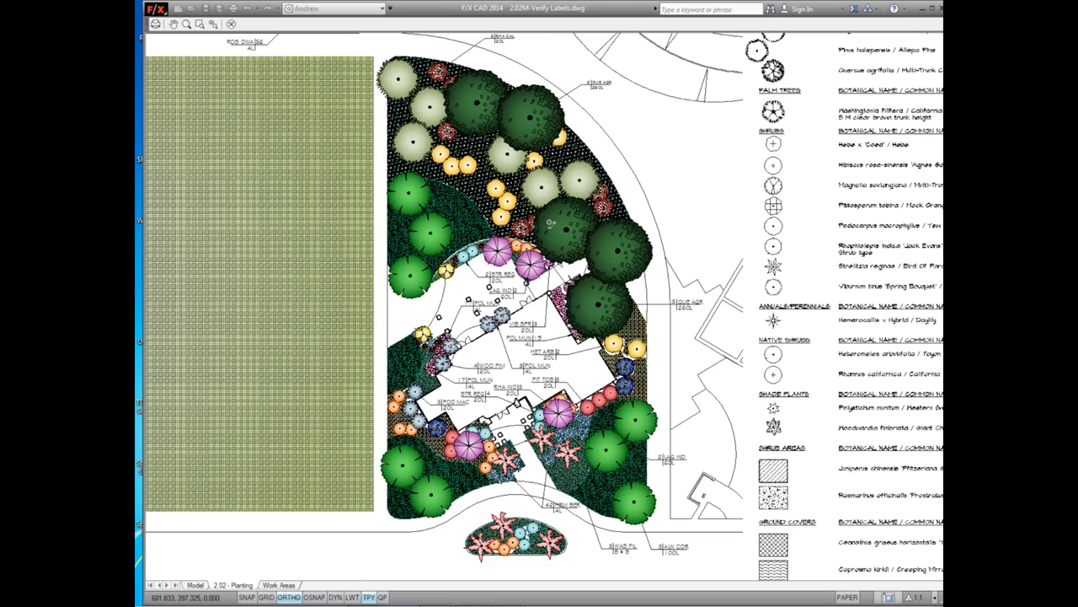
{"action": "key", "text": "Escape"}
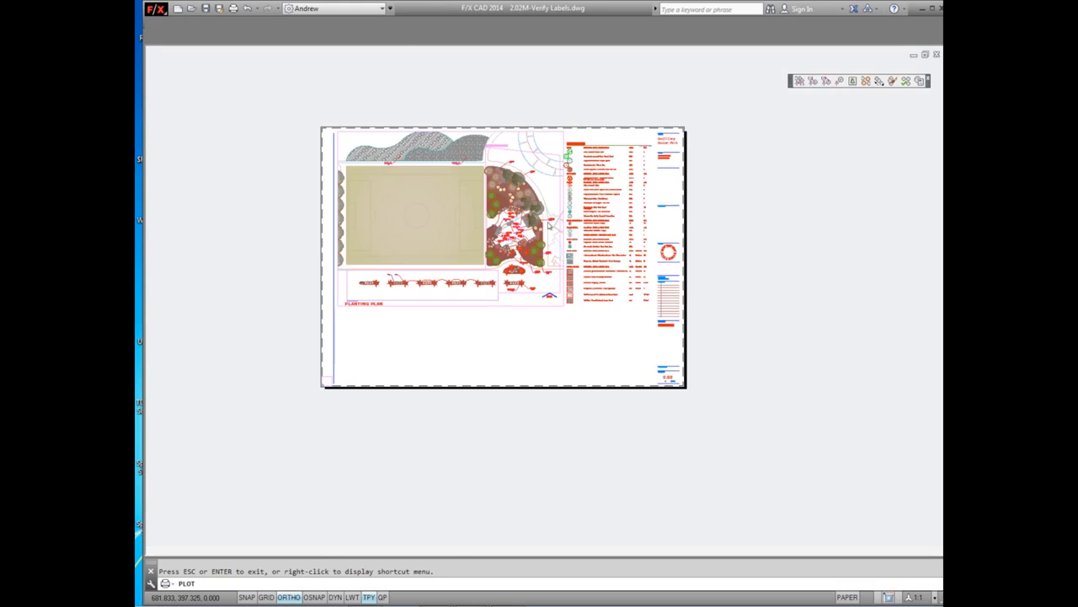
Turn on Plot transparency for the planting sheet and examine the shrubs beneath the QUE AGR canopies in a new preview
{"action": "left_click_drag", "start_coordinate": [753, 176], "coordinate": [504, 150]}
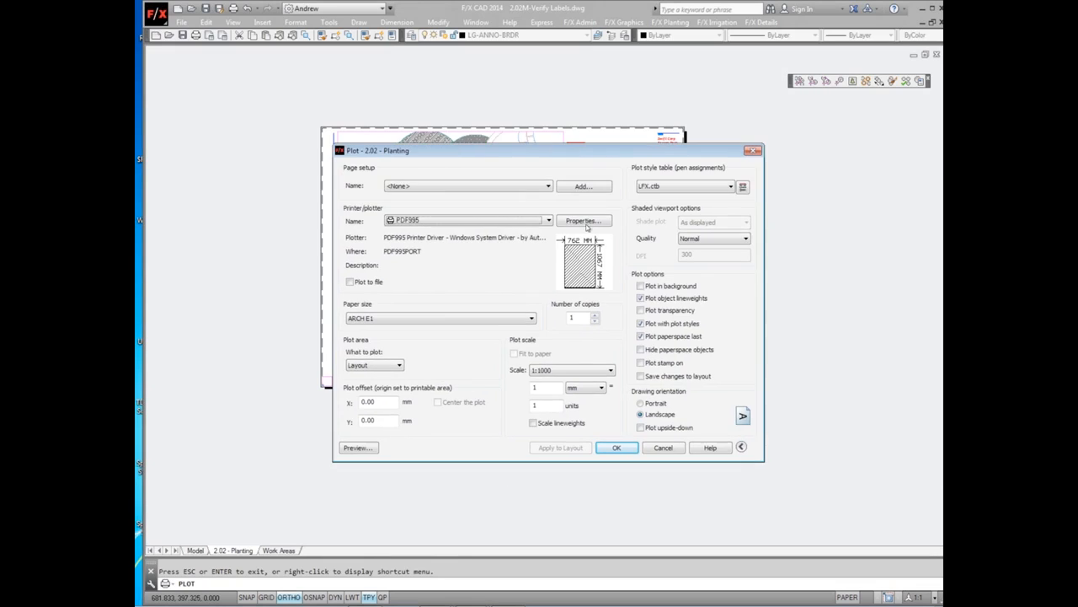
{"action": "left_click", "coordinate": [639, 310]}
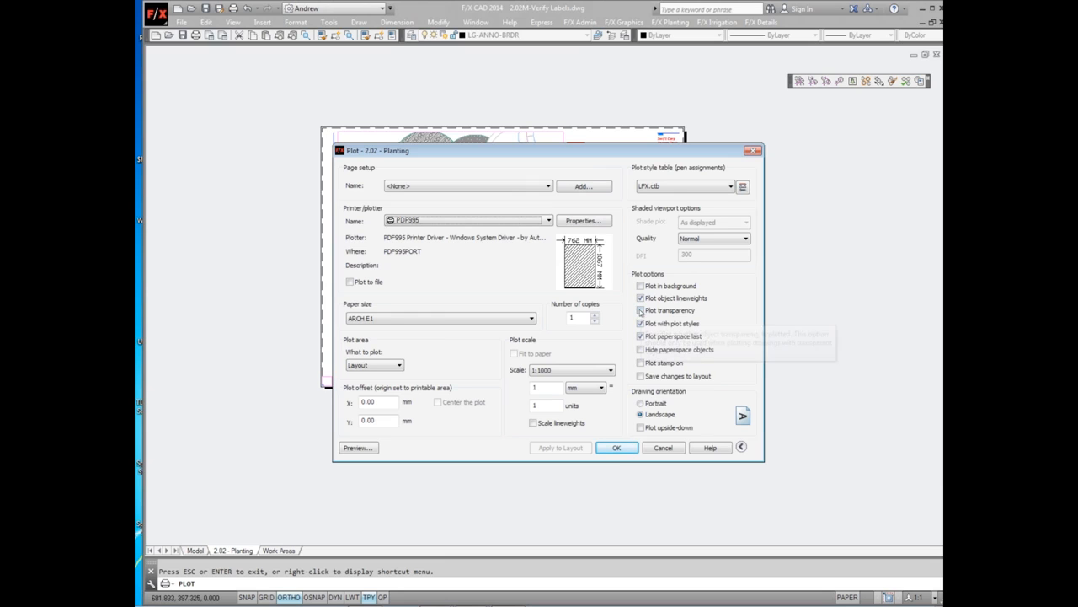
{"action": "left_click", "coordinate": [358, 448]}
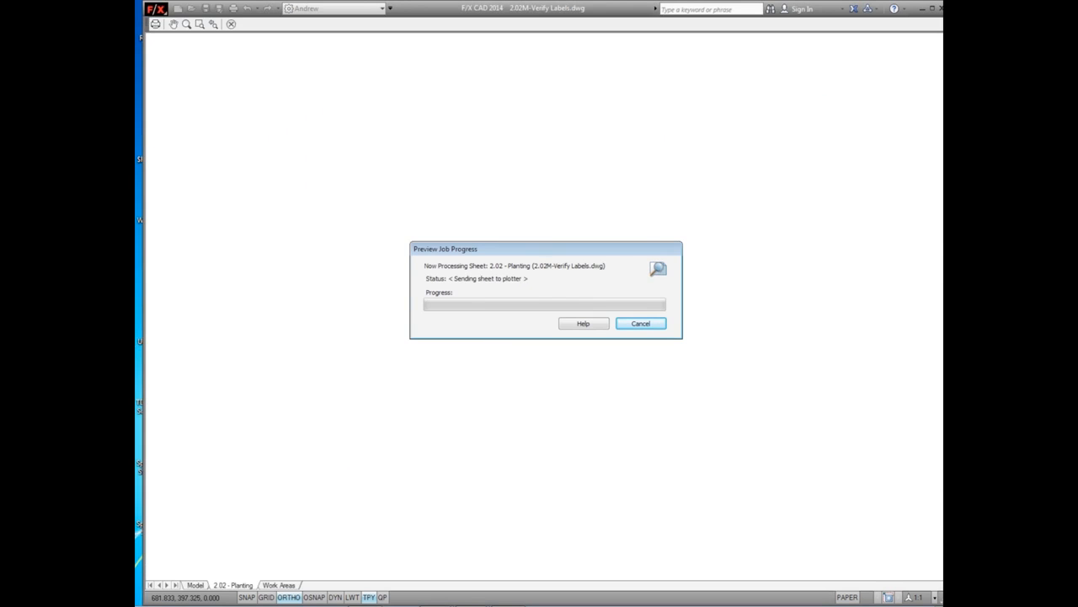
{"action": "scroll", "coordinate": [599, 199], "scroll_direction": "up", "scroll_amount": 1}
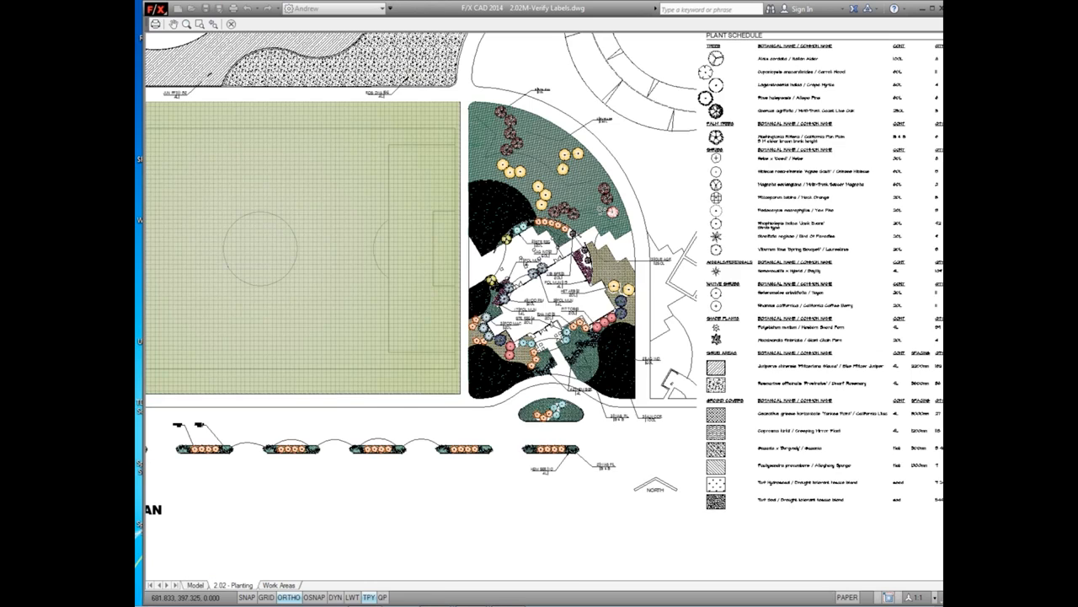
{"action": "scroll", "coordinate": [600, 206], "scroll_direction": "up", "scroll_amount": 2}
{"action": "scroll", "coordinate": [613, 220], "scroll_direction": "up", "scroll_amount": 2}
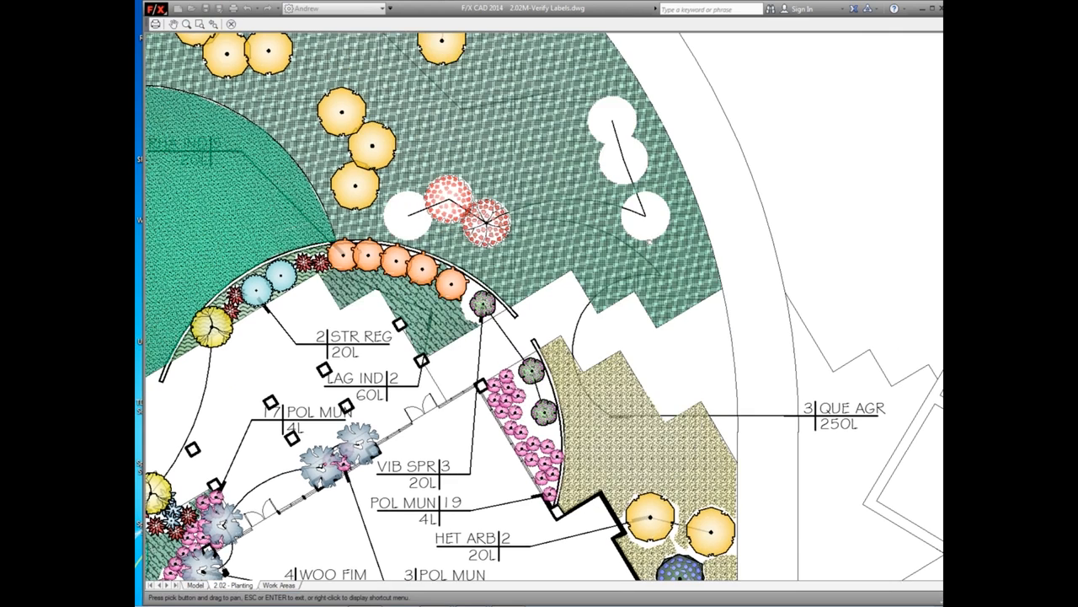
{"action": "middle_click_drag", "start_coordinate": [649, 241], "coordinate": [710, 226]}
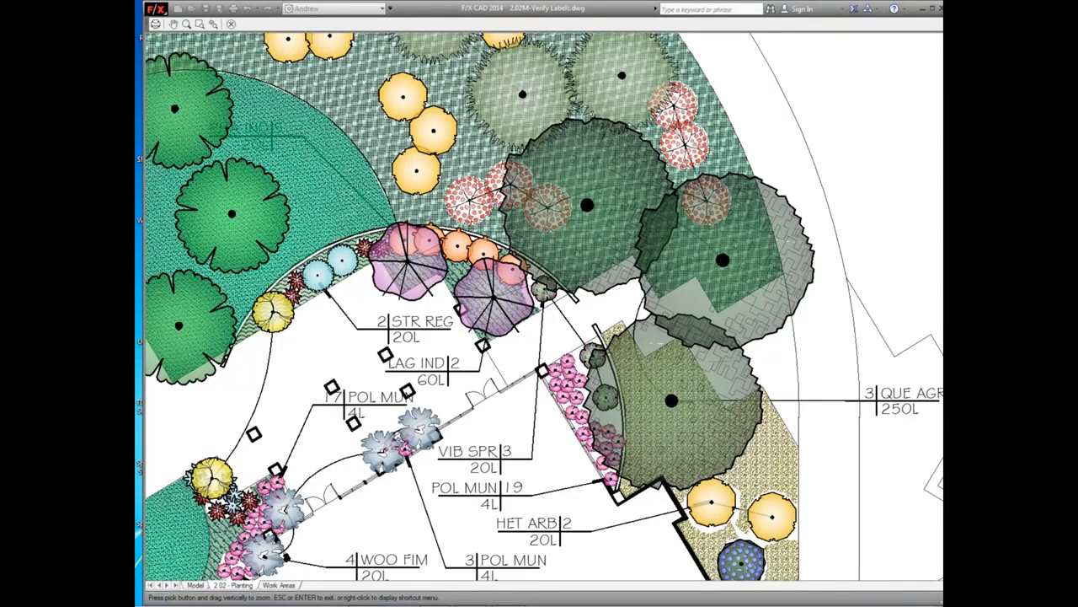
{"action": "key", "text": "Escape"}
{"action": "scroll", "coordinate": [522, 274], "scroll_direction": "down", "scroll_amount": 2}
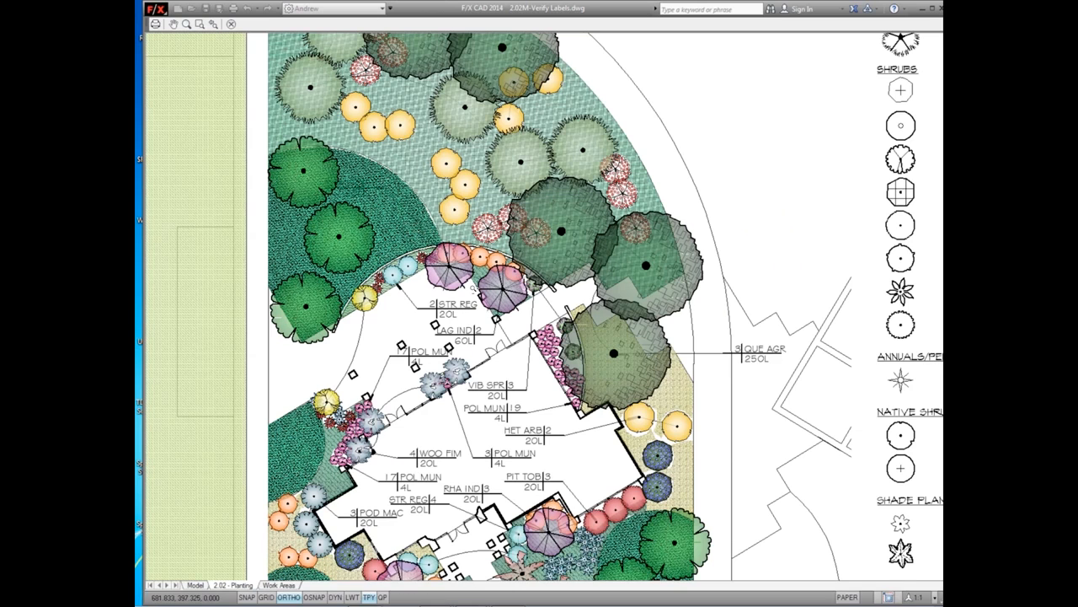
{"action": "scroll", "coordinate": [475, 286], "scroll_direction": "down", "scroll_amount": 2}
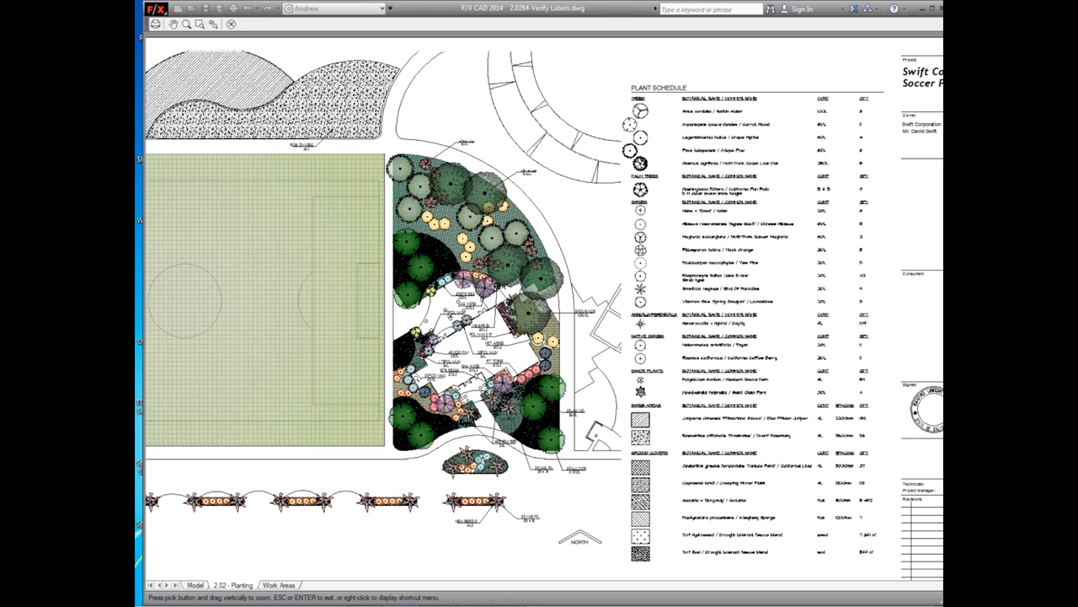
Examine the whole planting sheet in the plot preview with transparency on and return to the plot settings
{"action": "key", "text": "Escape"}
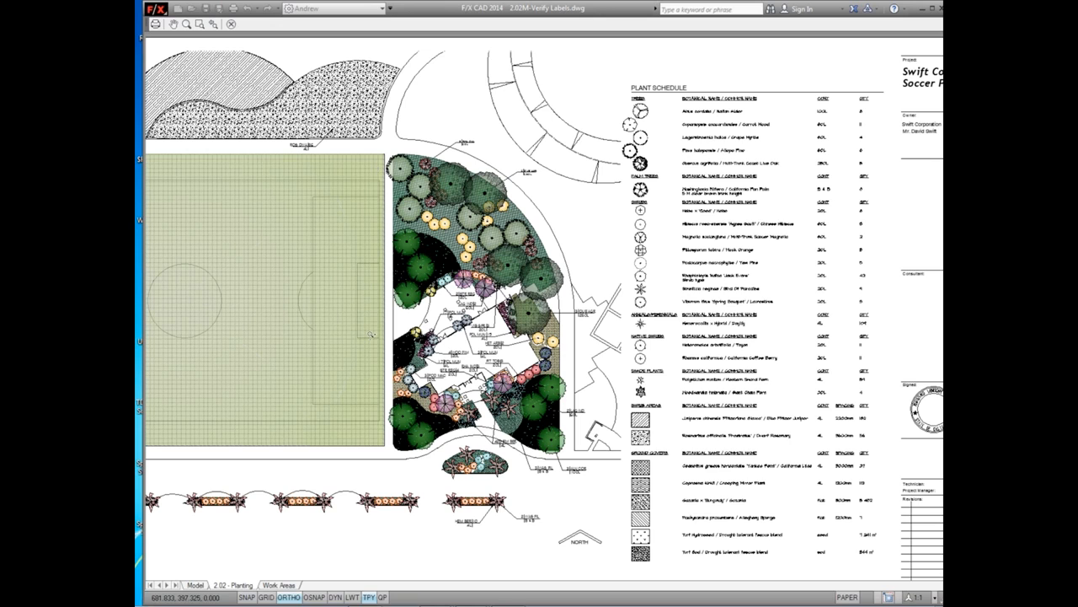
{"action": "scroll", "coordinate": [371, 335], "scroll_direction": "down", "scroll_amount": 1}
{"action": "middle_click_drag", "start_coordinate": [372, 335], "coordinate": [480, 280]}
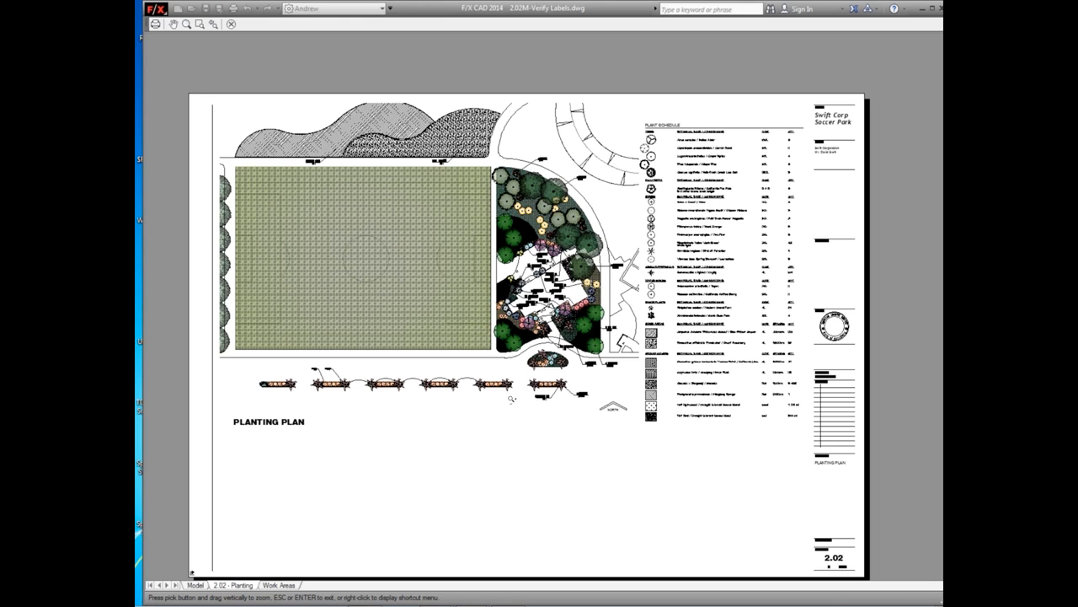
{"action": "key", "text": "Escape"}
{"action": "key", "text": "Escape"}
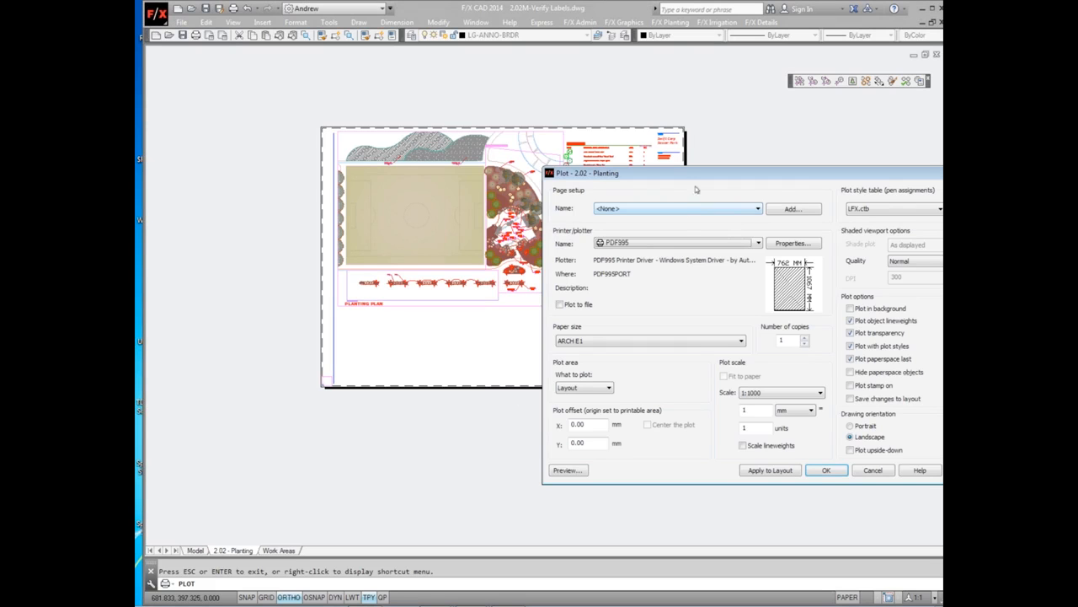
Preview the 2.02 - Planting sheet again with Plot transparency on, examine its plant schedule symbols and cancel the plot
{"action": "left_click_drag", "start_coordinate": [701, 177], "coordinate": [484, 189]}
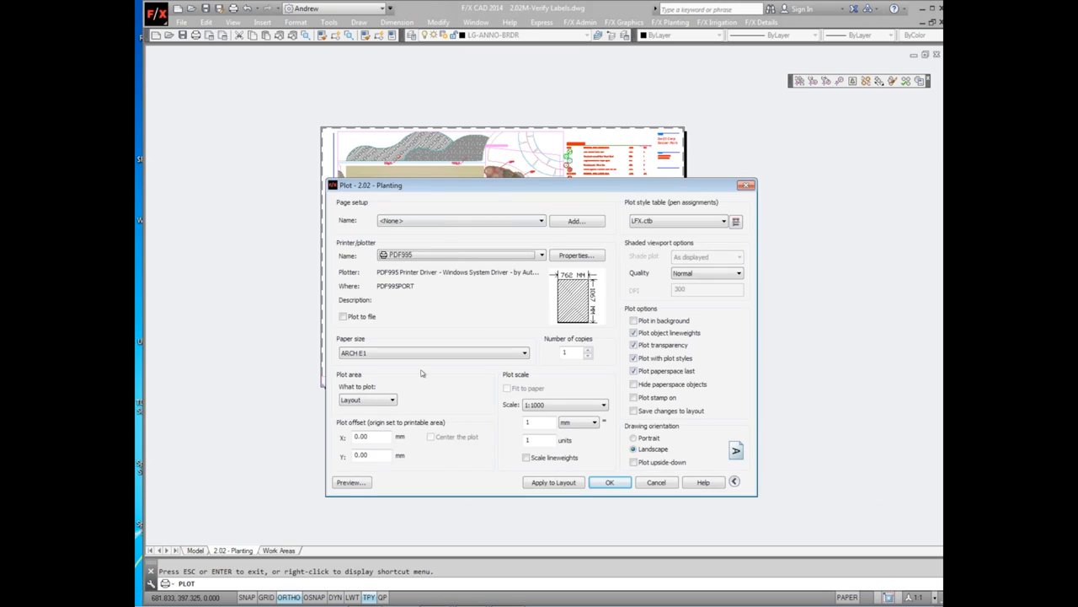
{"action": "left_click", "coordinate": [351, 481]}
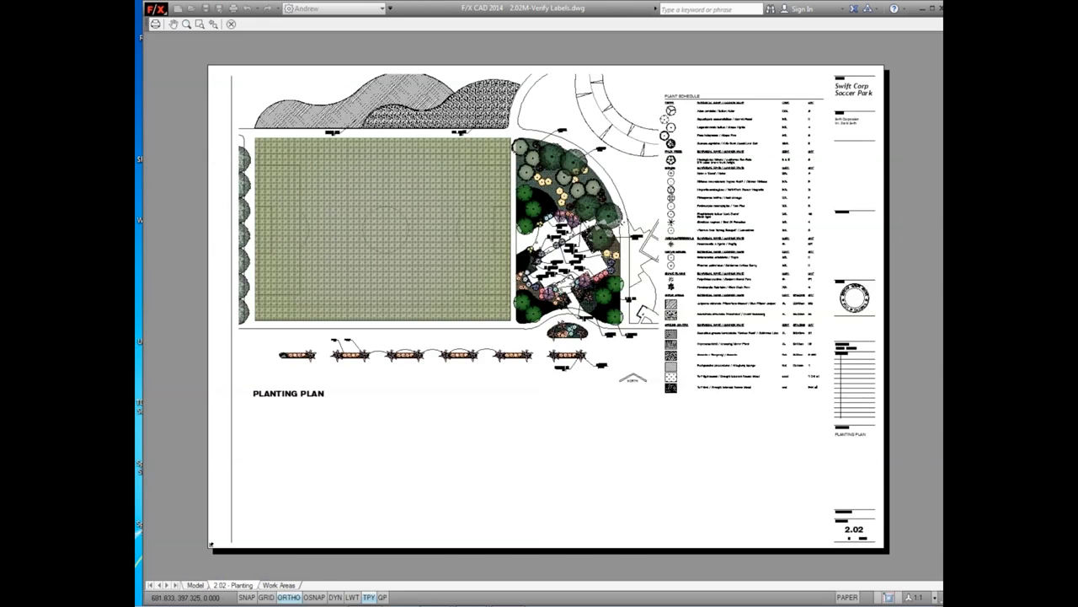
{"action": "scroll", "coordinate": [617, 220], "scroll_direction": "up", "scroll_amount": 2}
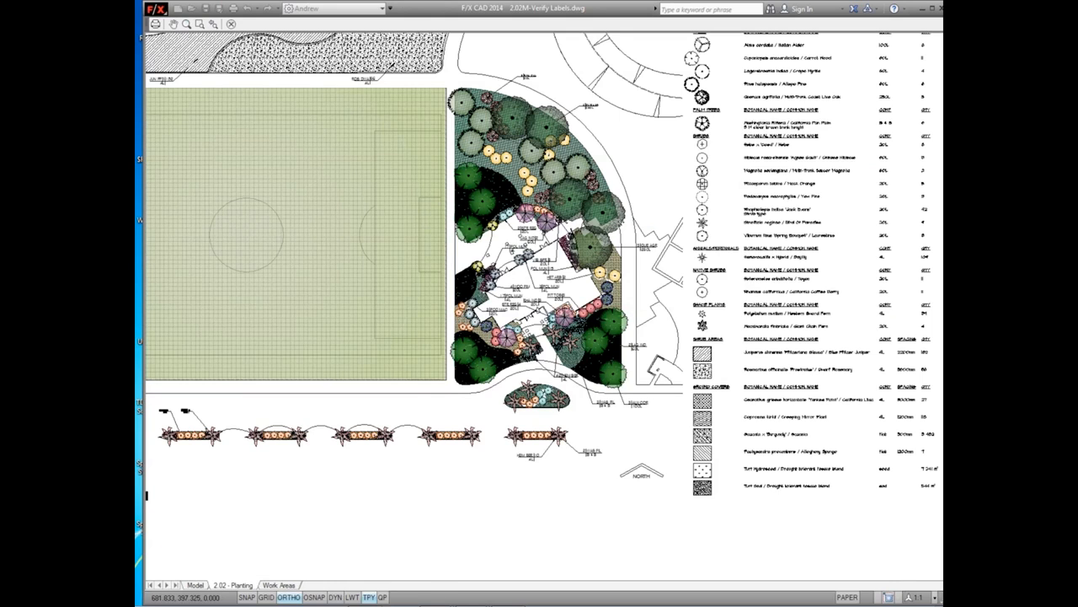
{"action": "key", "text": "Escape"}
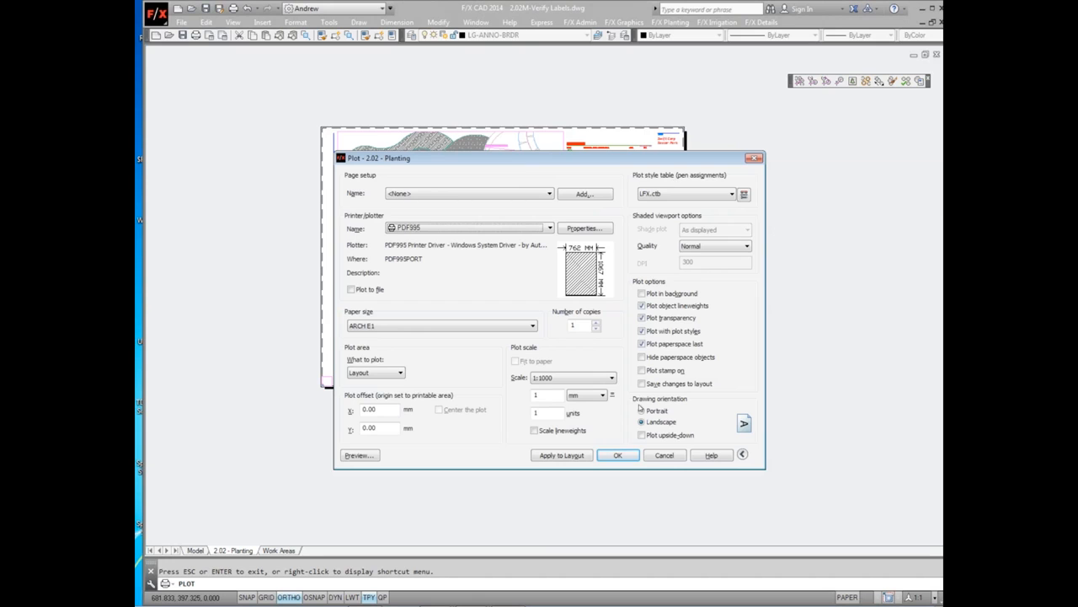
{"action": "left_click", "coordinate": [662, 457]}
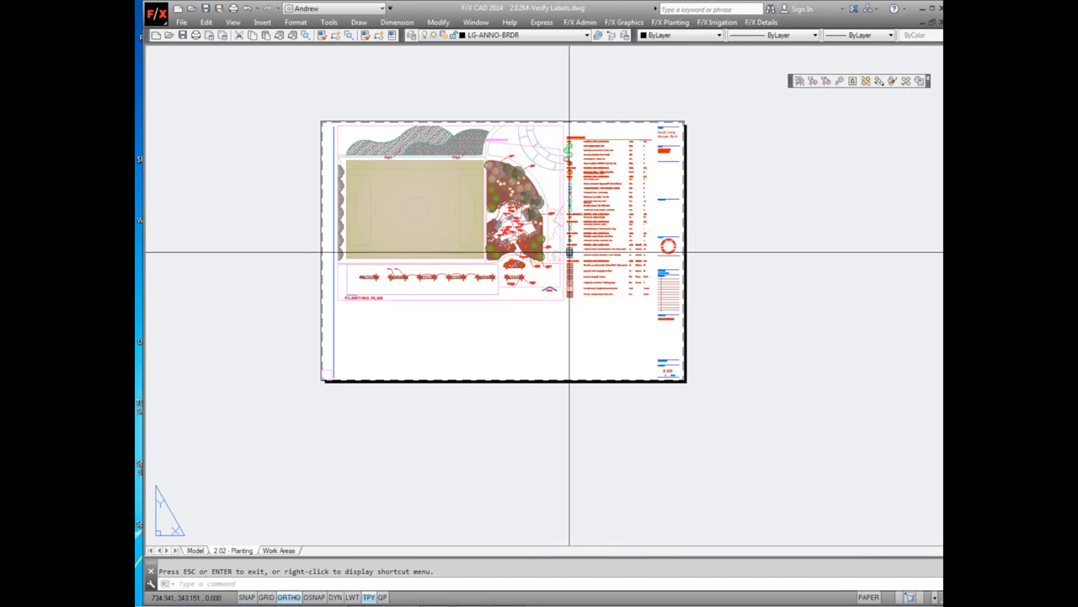
Regenerate the existing Project Plant Schedule on the planting sheet so its symbols match the color-rendered plants
{"action": "scroll", "coordinate": [577, 185], "scroll_direction": "up", "scroll_amount": 2}
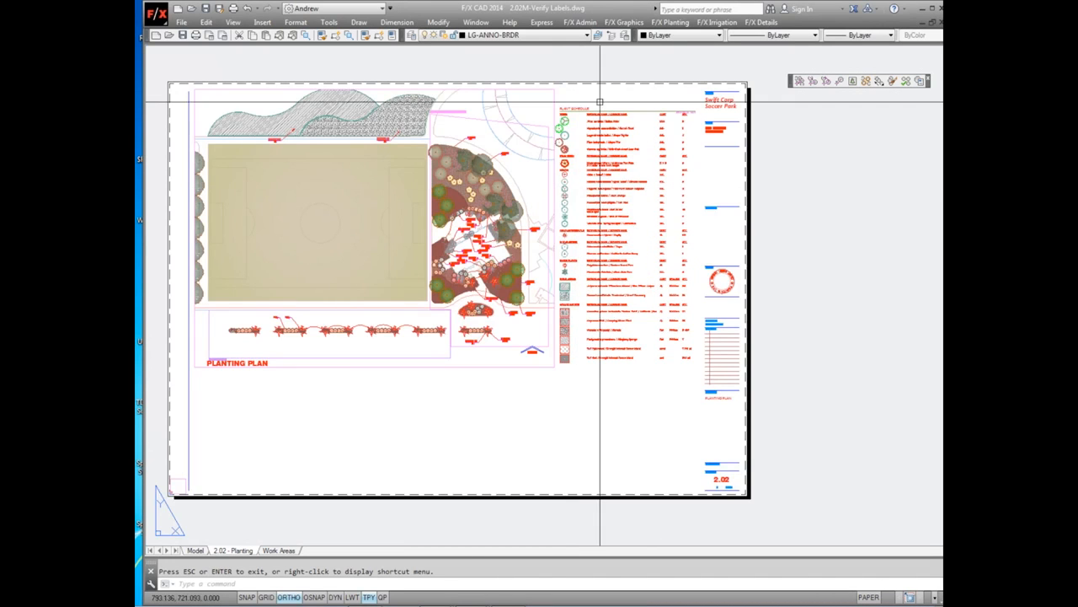
{"action": "left_click", "coordinate": [657, 23]}
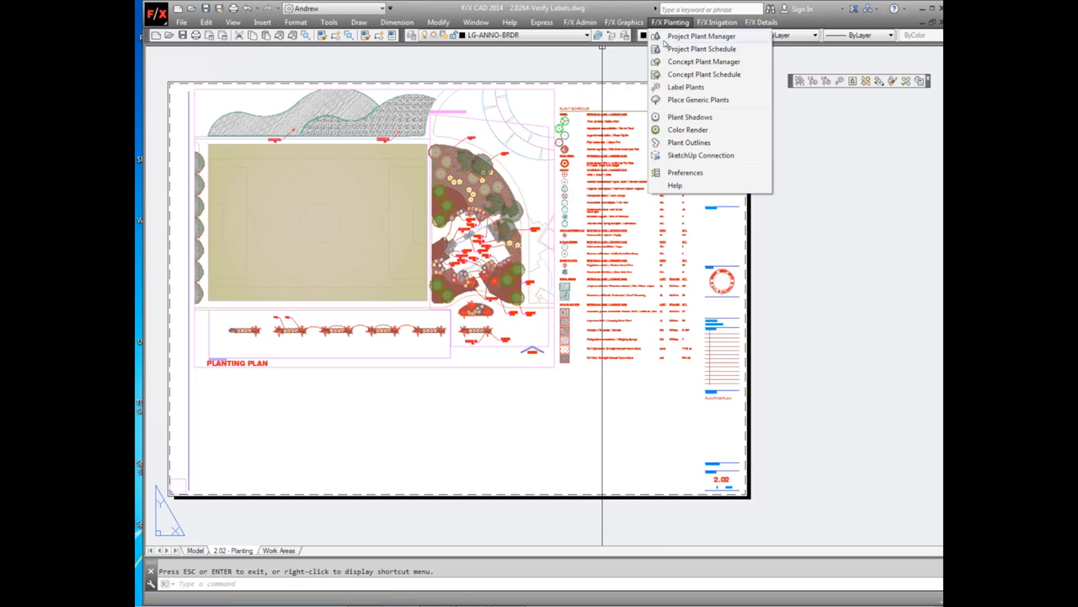
{"action": "left_click", "coordinate": [675, 48]}
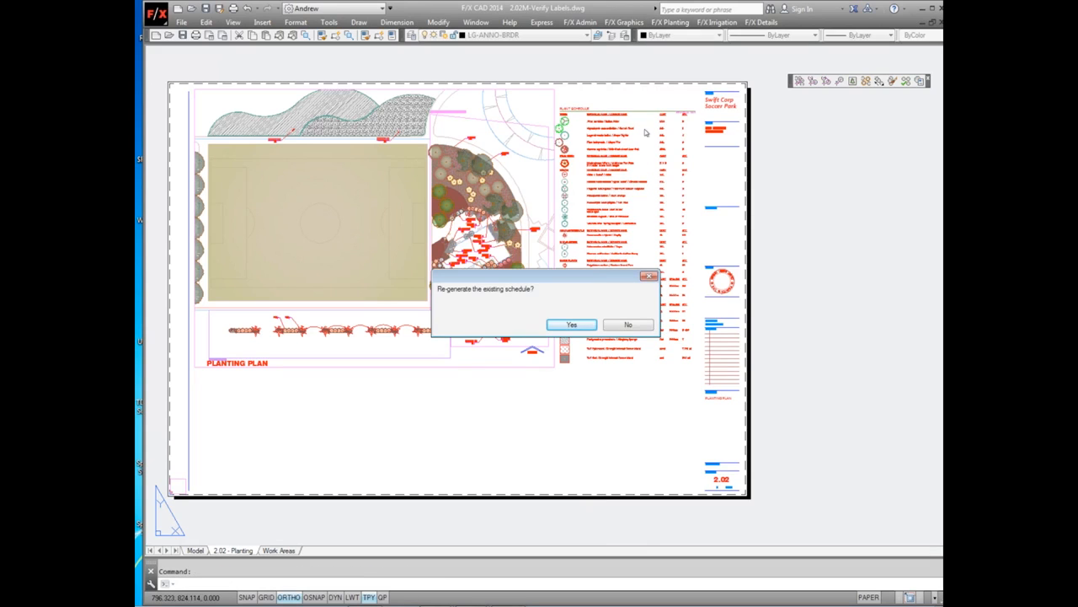
{"action": "left_click", "coordinate": [573, 324]}
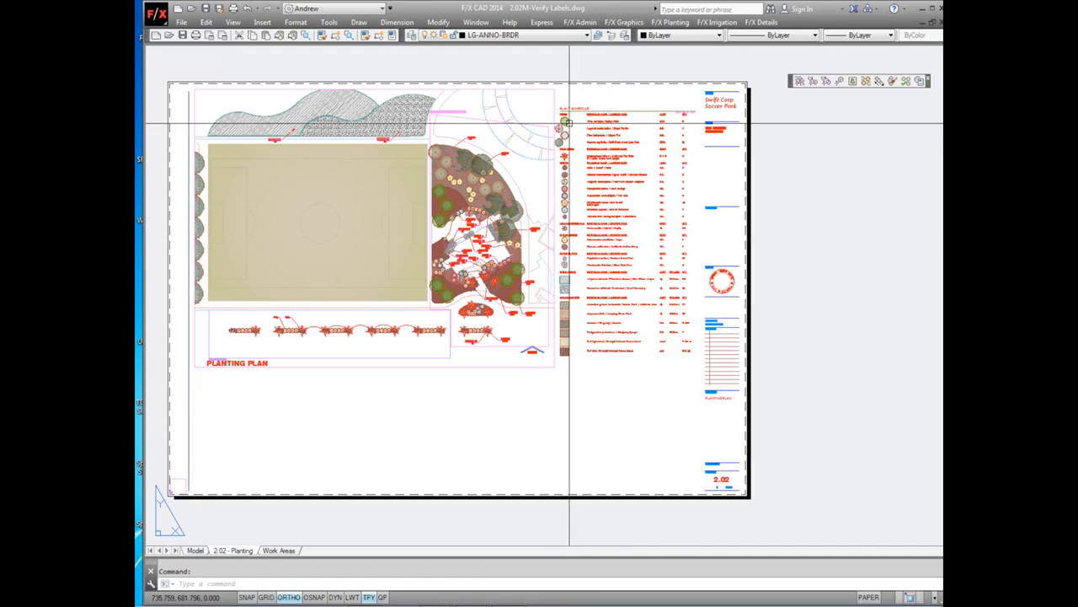
{"action": "scroll", "coordinate": [568, 96], "scroll_direction": "up", "scroll_amount": 2}
{"action": "scroll", "coordinate": [567, 96], "scroll_direction": "up", "scroll_amount": 2}
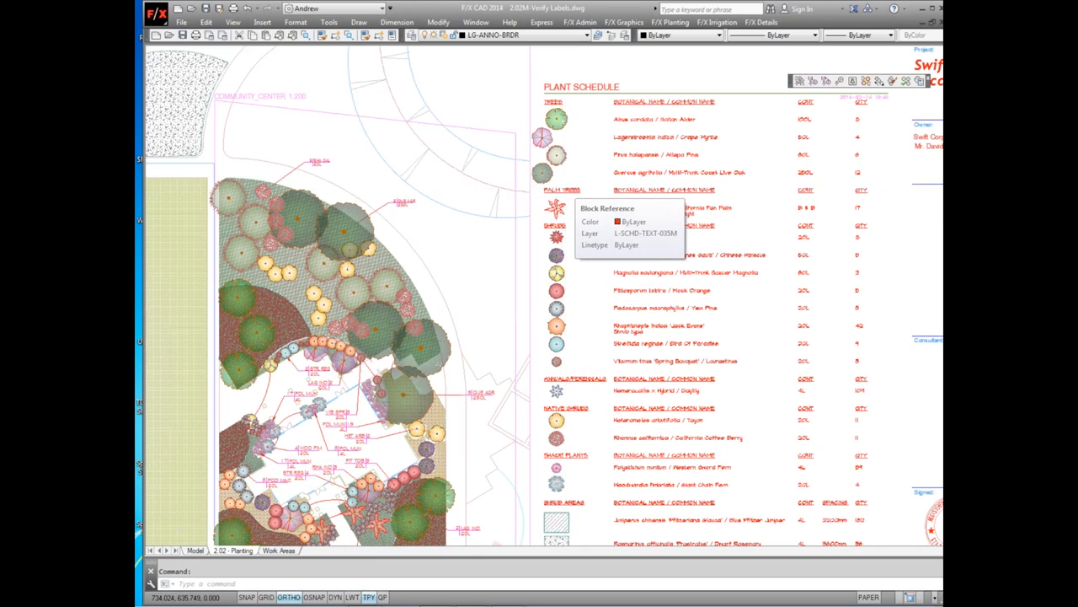
{"action": "scroll", "coordinate": [564, 187], "scroll_direction": "down", "scroll_amount": 2}
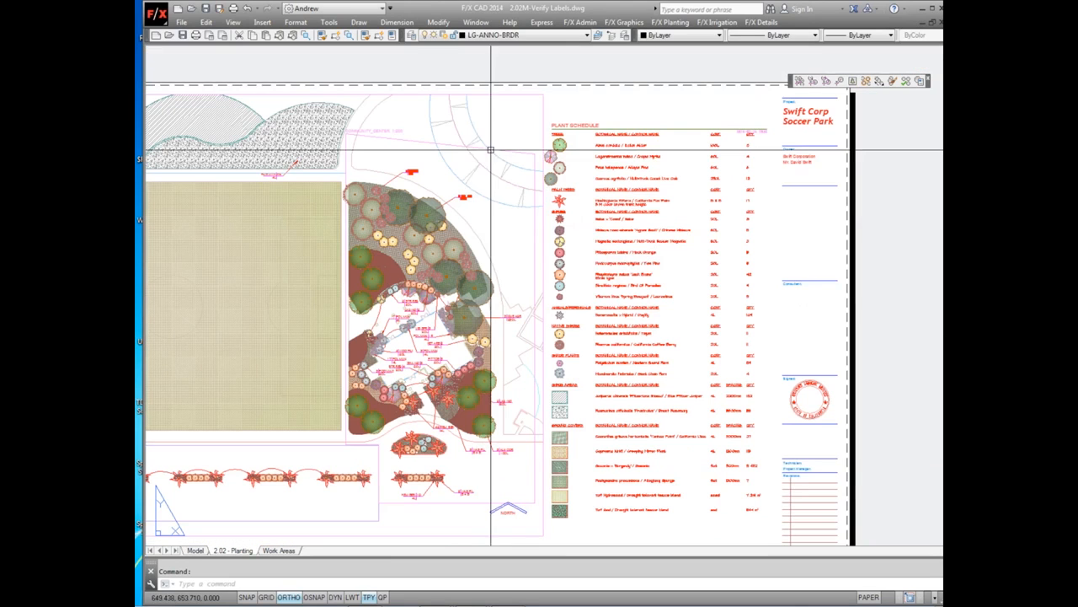
Apply Plant Shadows to the soccer park's plants using the preset shadow angle
{"action": "left_click", "coordinate": [665, 23]}
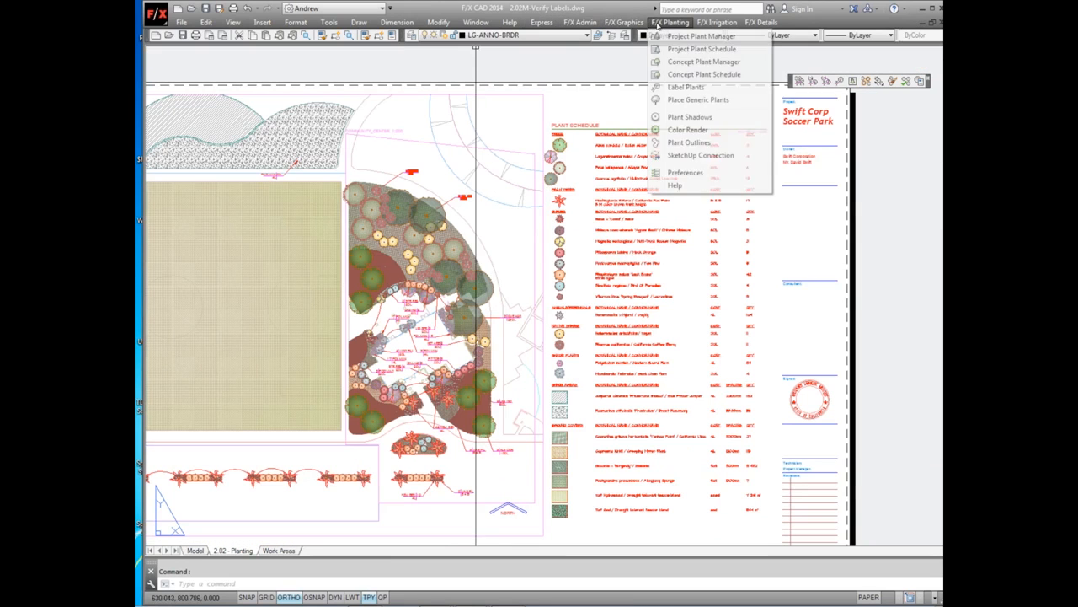
{"action": "left_click", "coordinate": [679, 117]}
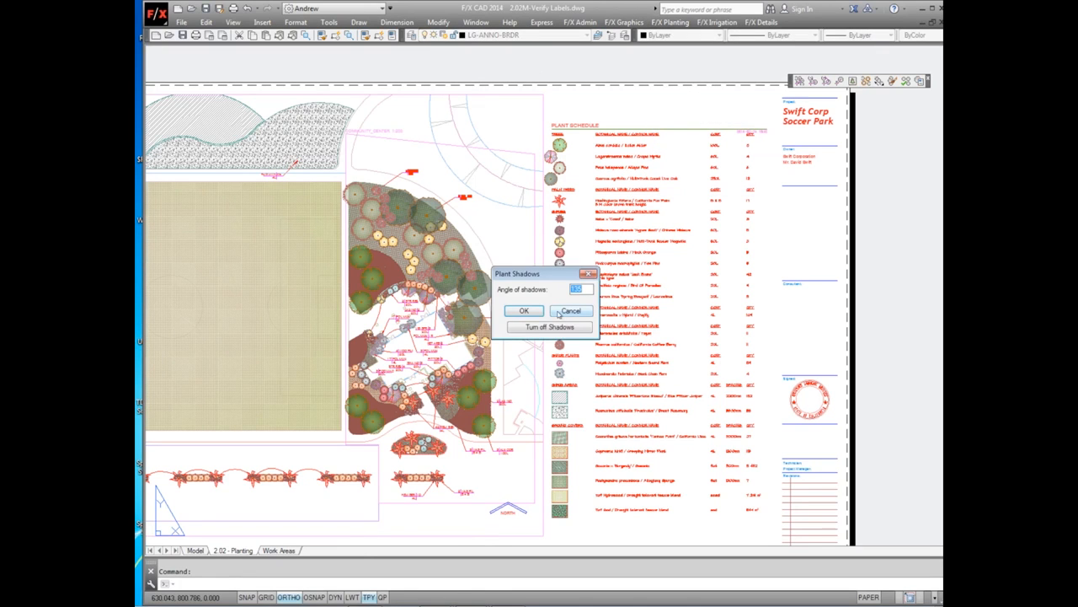
{"action": "left_click", "coordinate": [524, 311]}
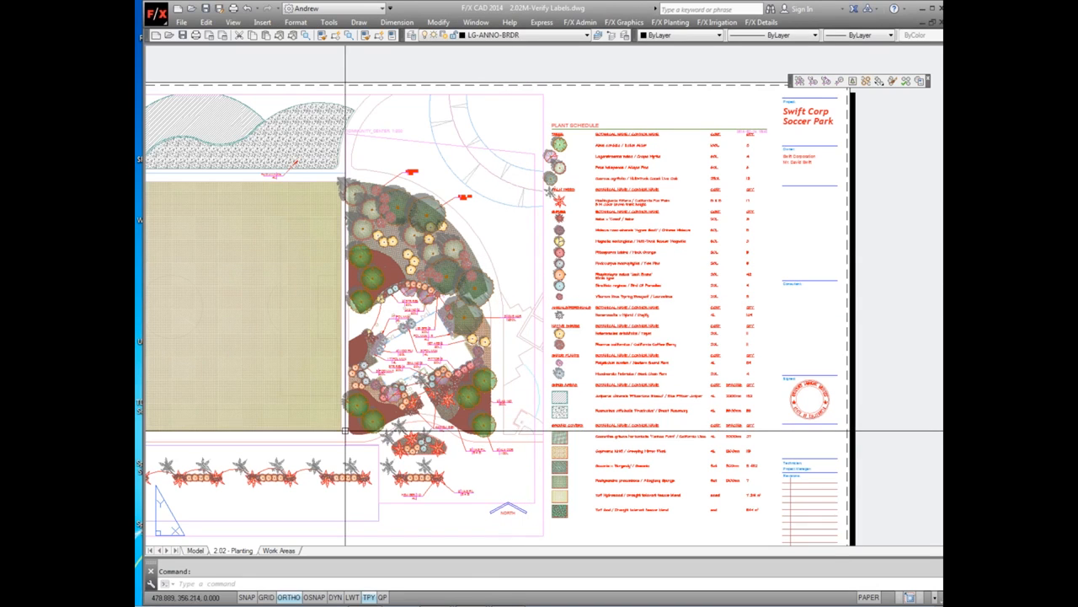
Preview the 2.02 - Planting sheet with Plot transparency on and examine the plant shadows around the building and QUE AGR canopies
{"action": "key", "text": "ctrl+p"}
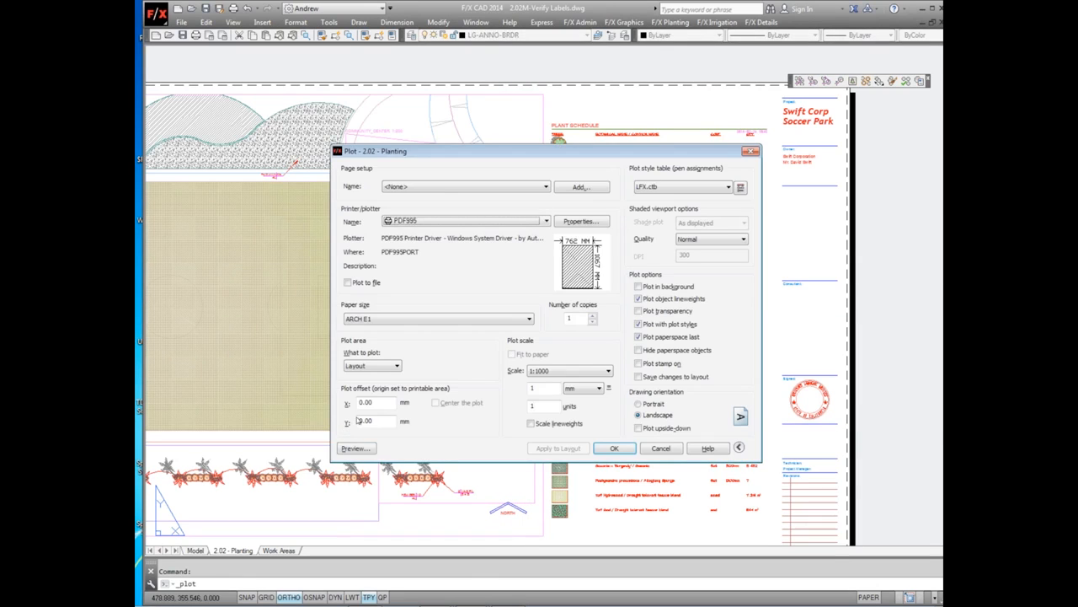
{"action": "left_click", "coordinate": [638, 311]}
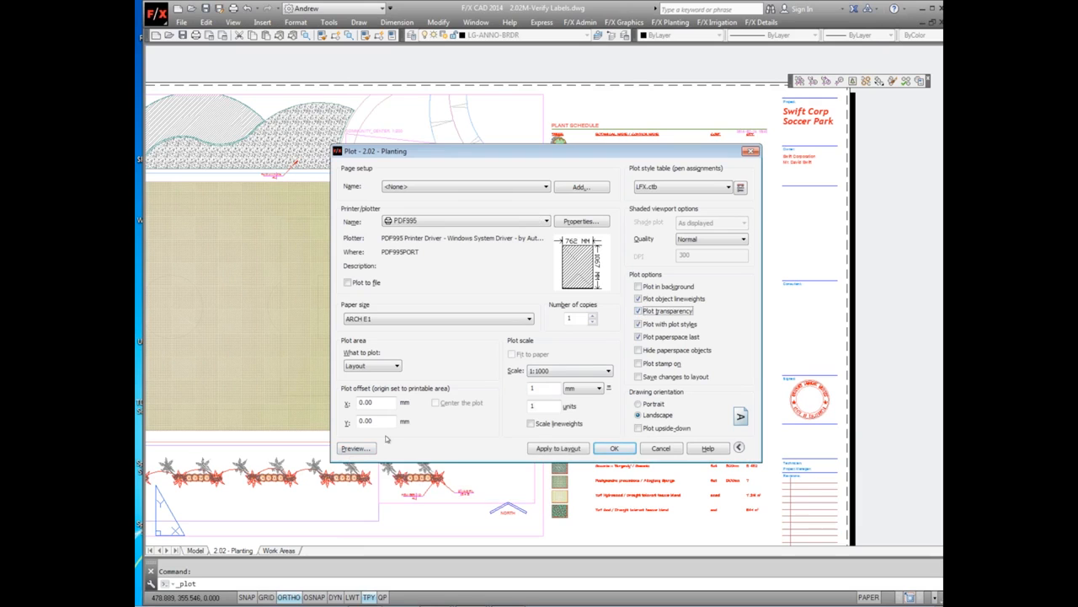
{"action": "left_click", "coordinate": [369, 447]}
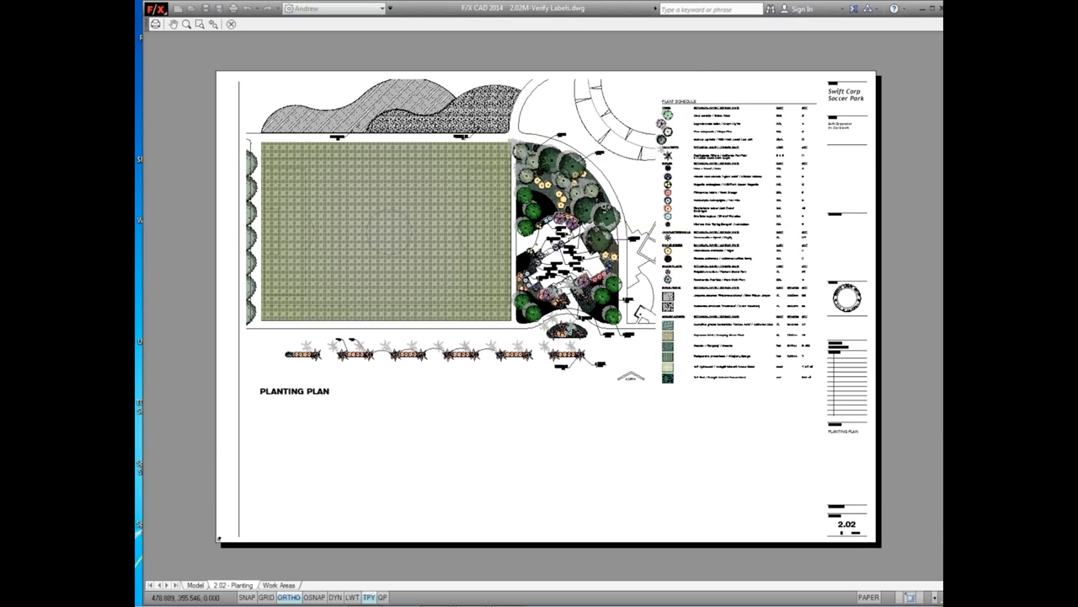
{"action": "scroll", "coordinate": [607, 207], "scroll_direction": "up", "scroll_amount": 6}
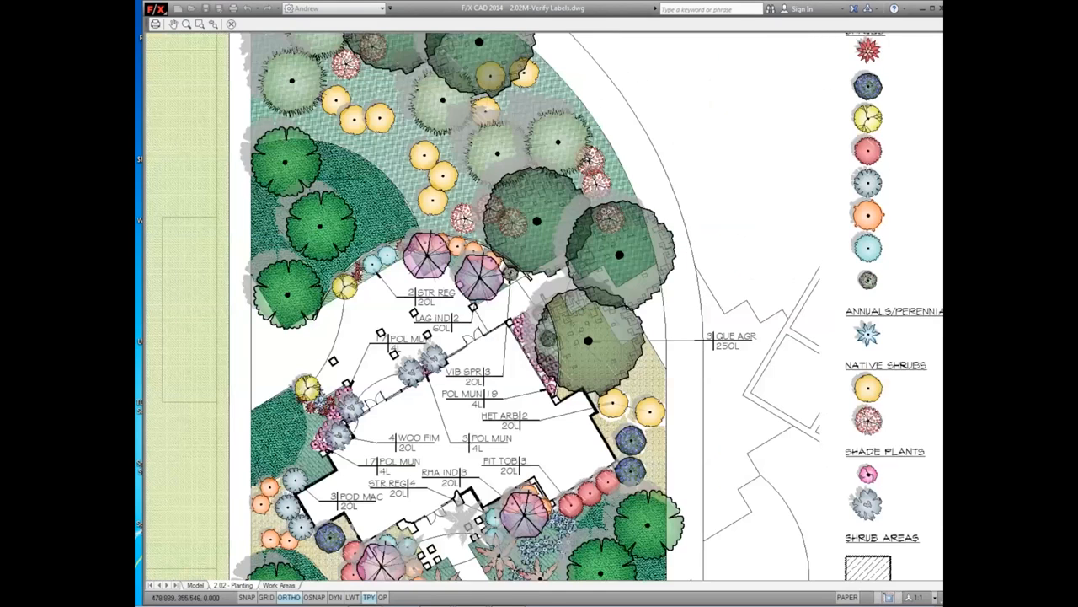
{"action": "scroll", "coordinate": [601, 211], "scroll_direction": "up", "scroll_amount": 4}
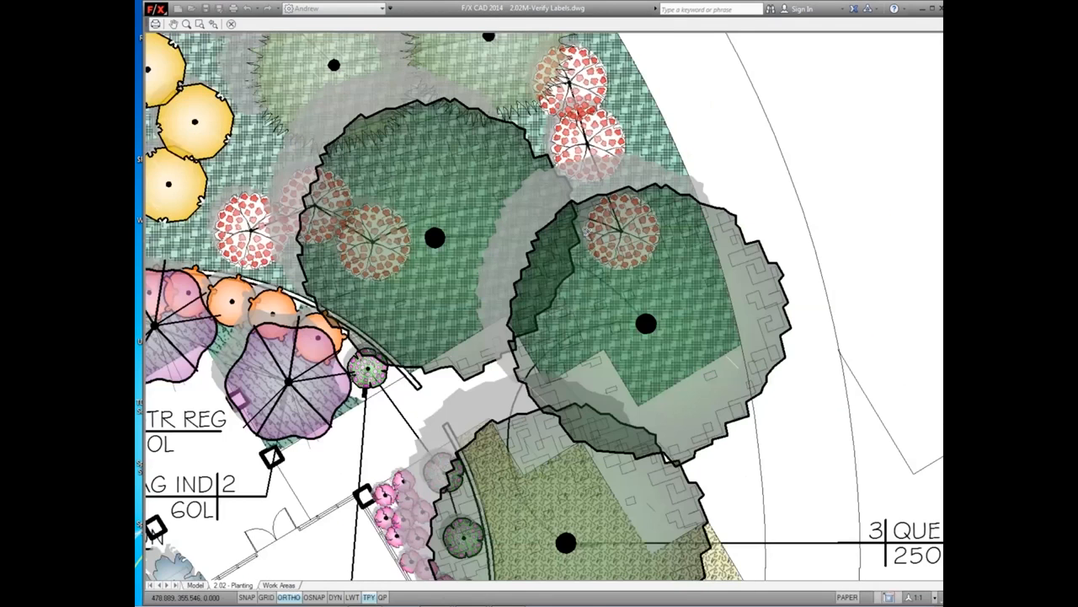
{"action": "scroll", "coordinate": [566, 237], "scroll_direction": "down", "scroll_amount": 5}
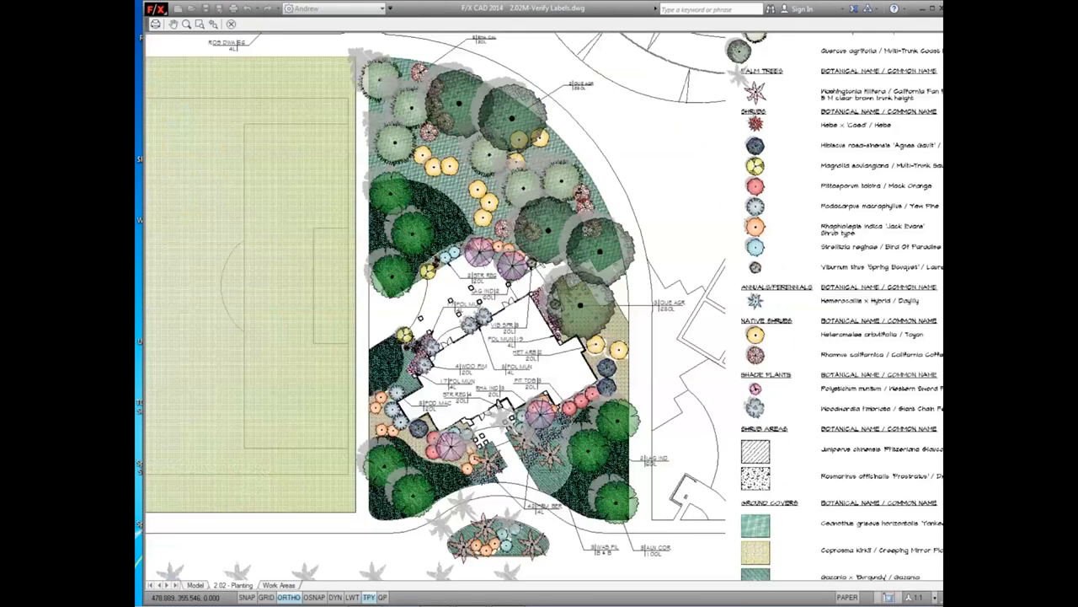
{"action": "scroll", "coordinate": [525, 260], "scroll_direction": "down", "scroll_amount": 4}
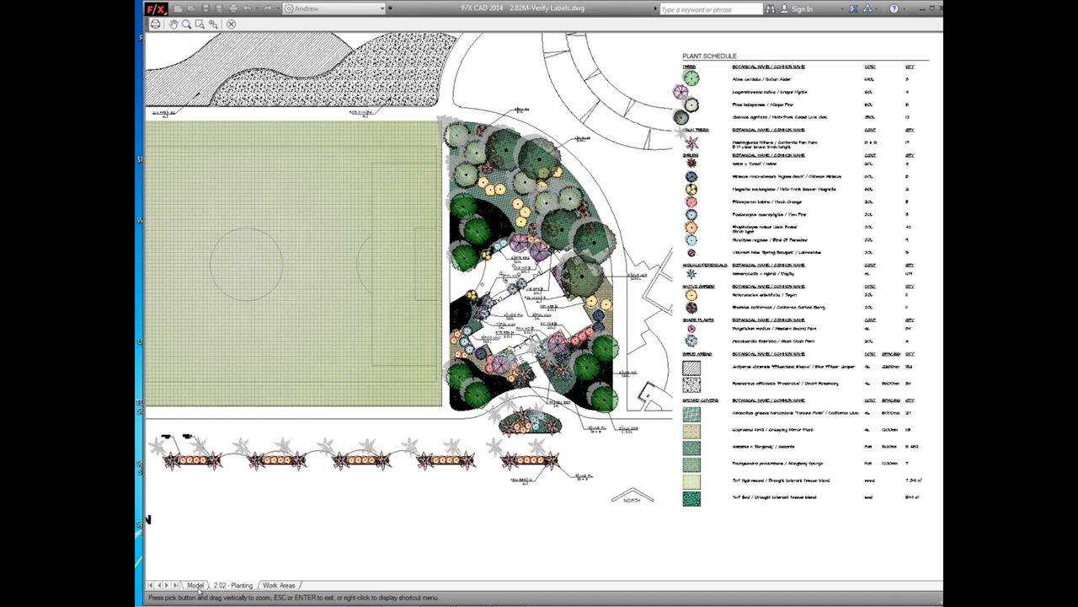
Leave the plot preview, review the shadowed plan and colored schedule on the sheet, and dismiss the plot settings
{"action": "key", "text": "Escape"}
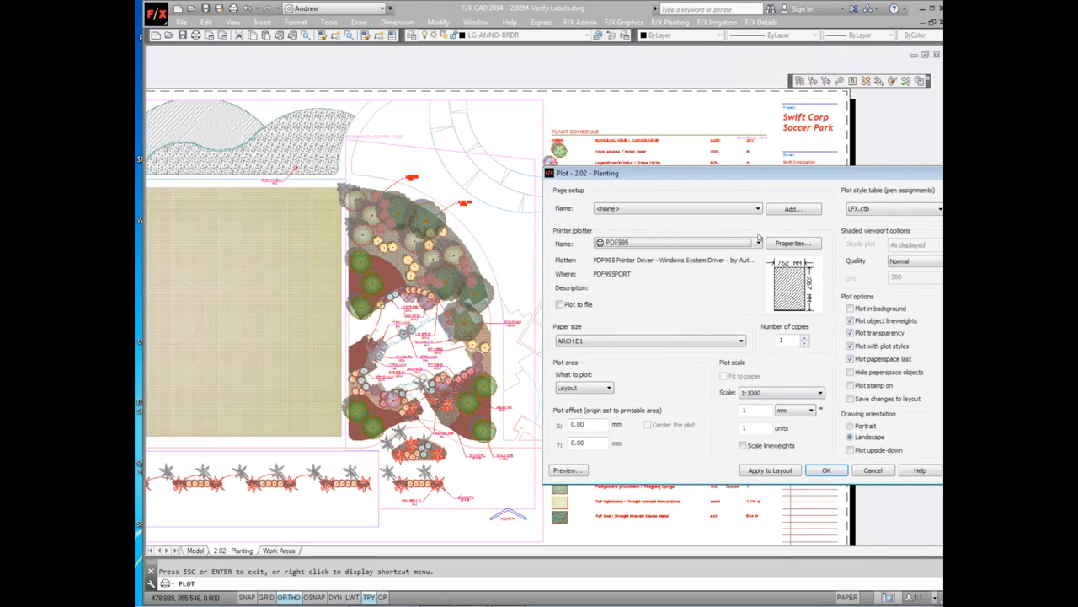
{"action": "left_click_drag", "start_coordinate": [744, 174], "coordinate": [543, 147]}
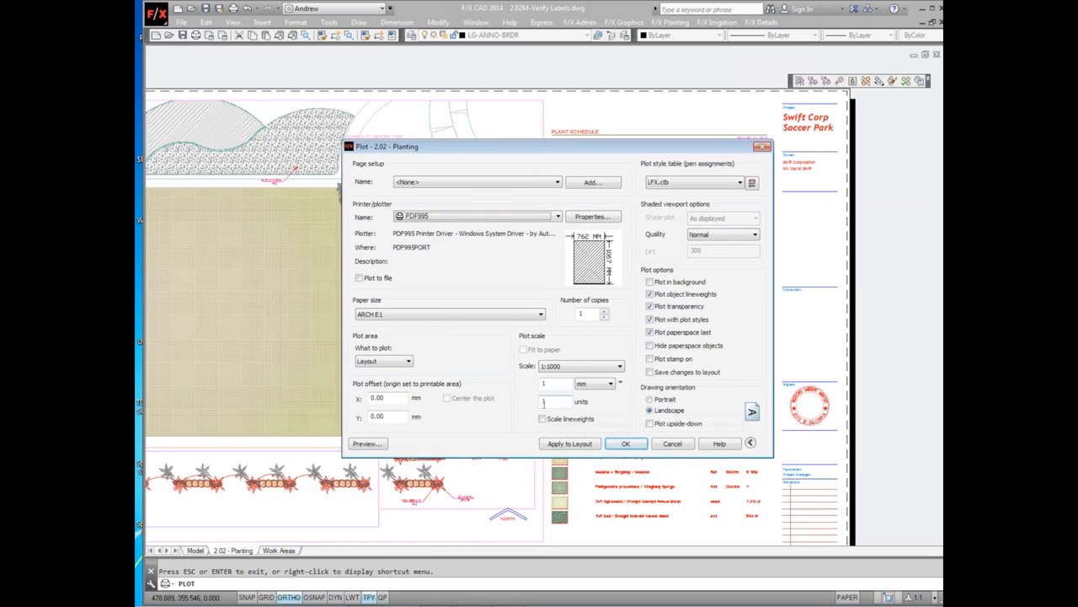
{"action": "left_click_drag", "start_coordinate": [545, 150], "coordinate": [698, 443]}
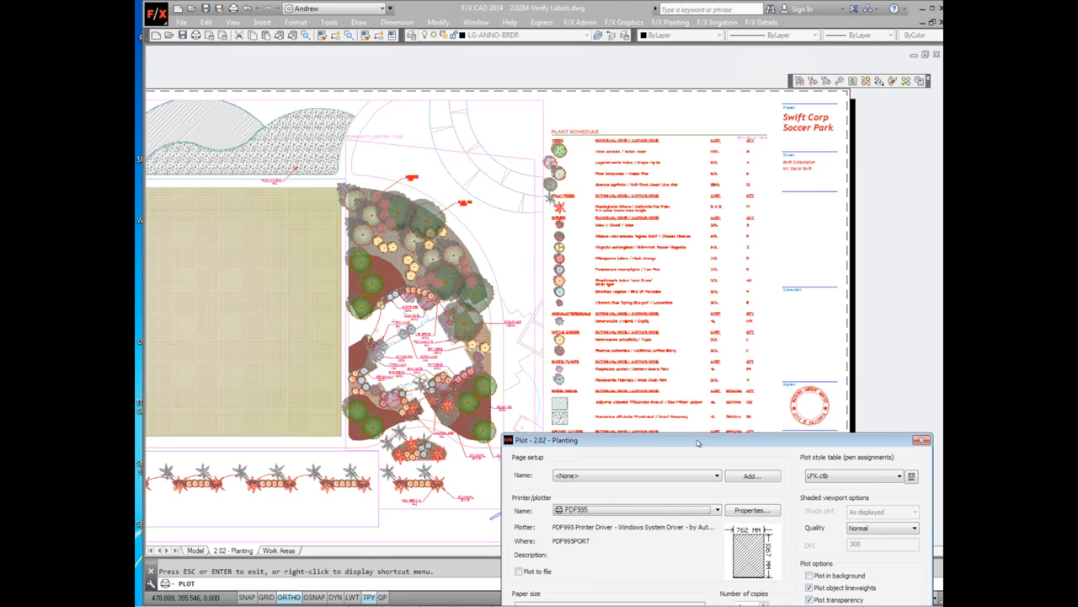
{"action": "left_click_drag", "start_coordinate": [697, 442], "coordinate": [545, 132]}
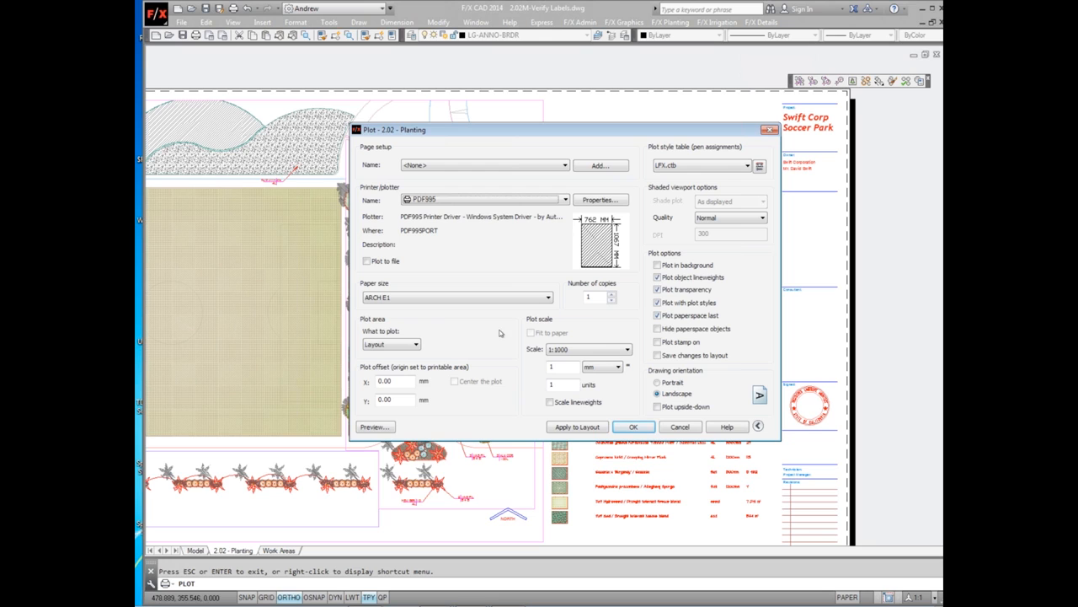
{"action": "left_click_drag", "start_coordinate": [582, 130], "coordinate": [549, 130]}
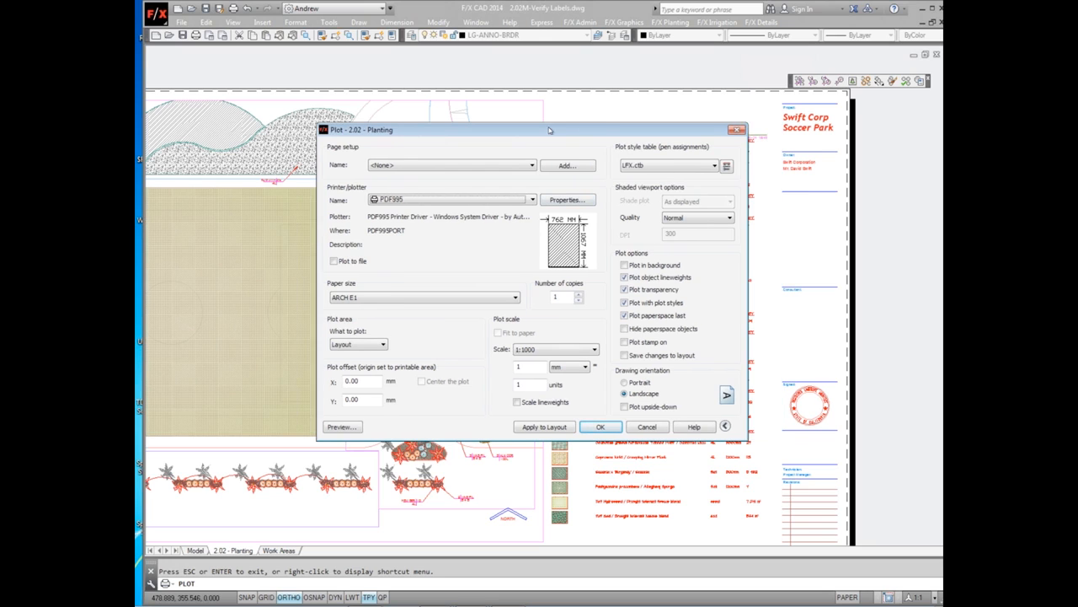
{"action": "key", "text": "Return"}
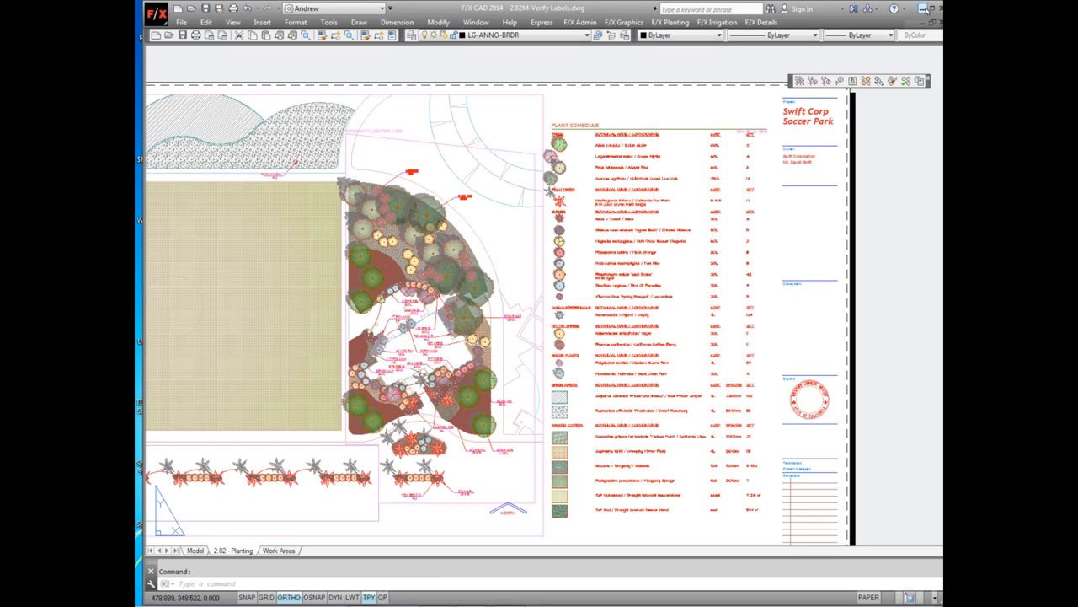
Minimize the open CAD, PowerPoint and Word windows and open a new Chrome browser window
{"action": "left_click", "coordinate": [923, 8]}
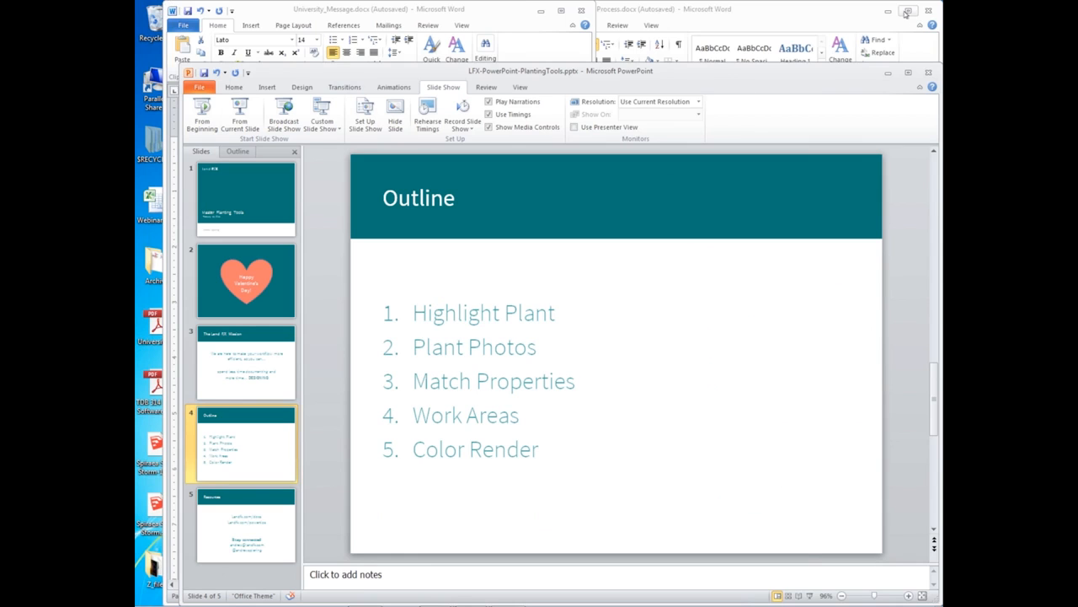
{"action": "left_click", "coordinate": [888, 12]}
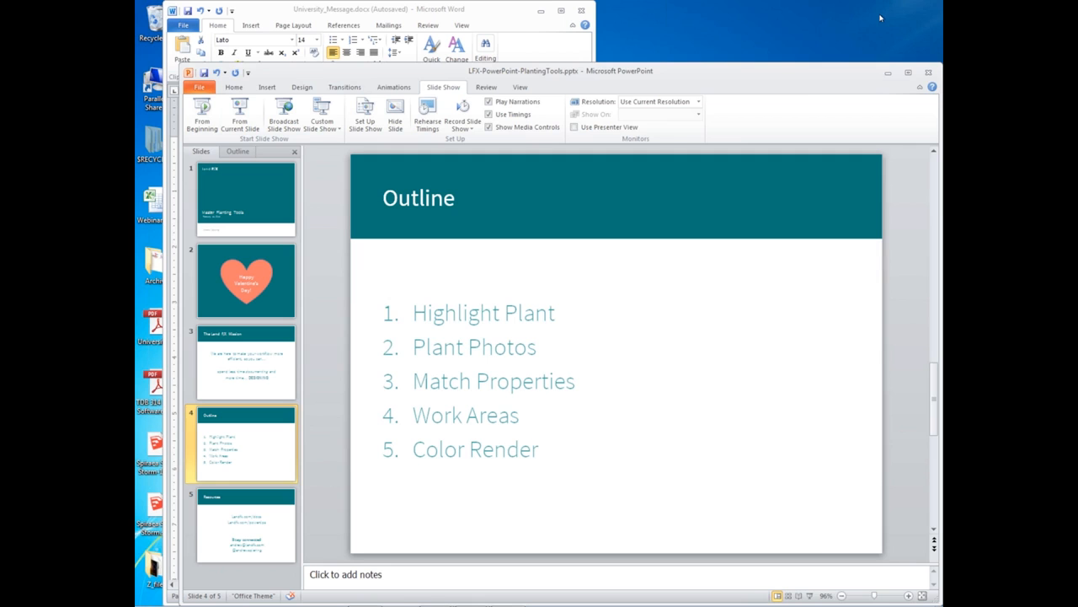
{"action": "left_click", "coordinate": [887, 72]}
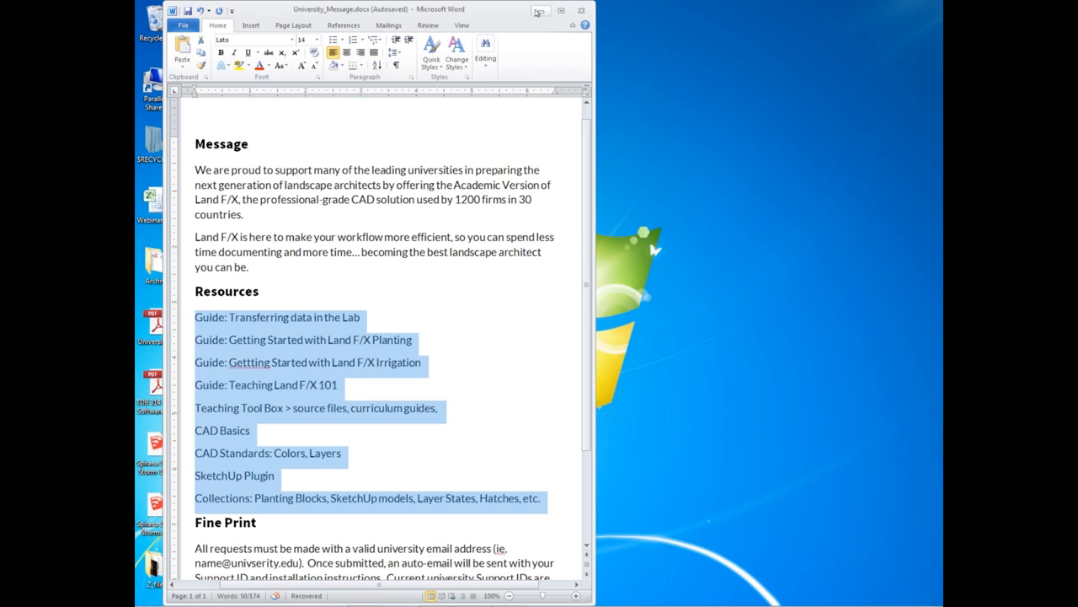
{"action": "left_click", "coordinate": [537, 11]}
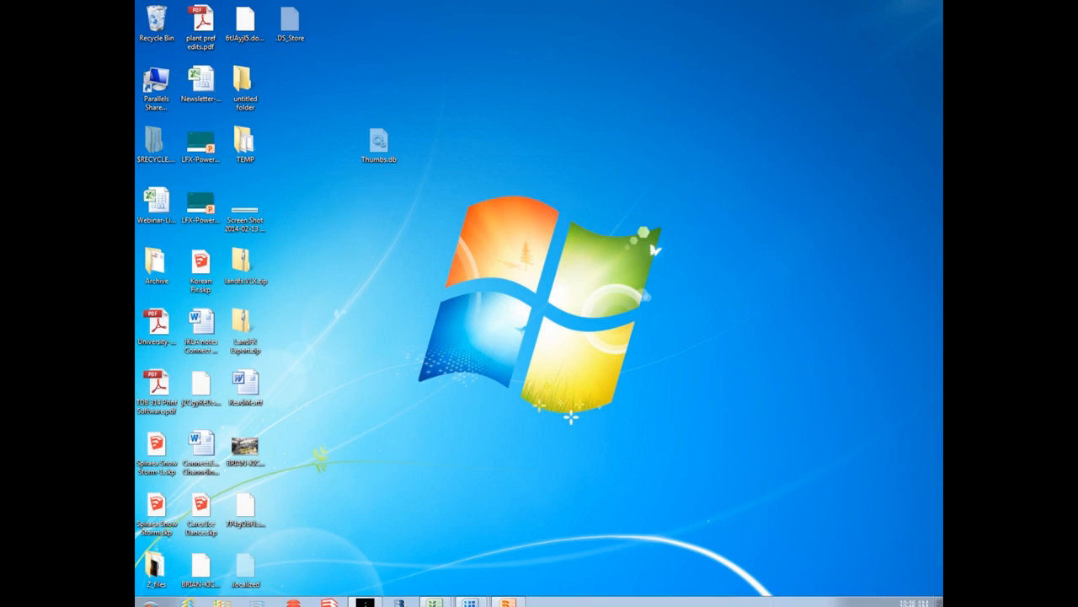
{"action": "left_click", "coordinate": [295, 596]}
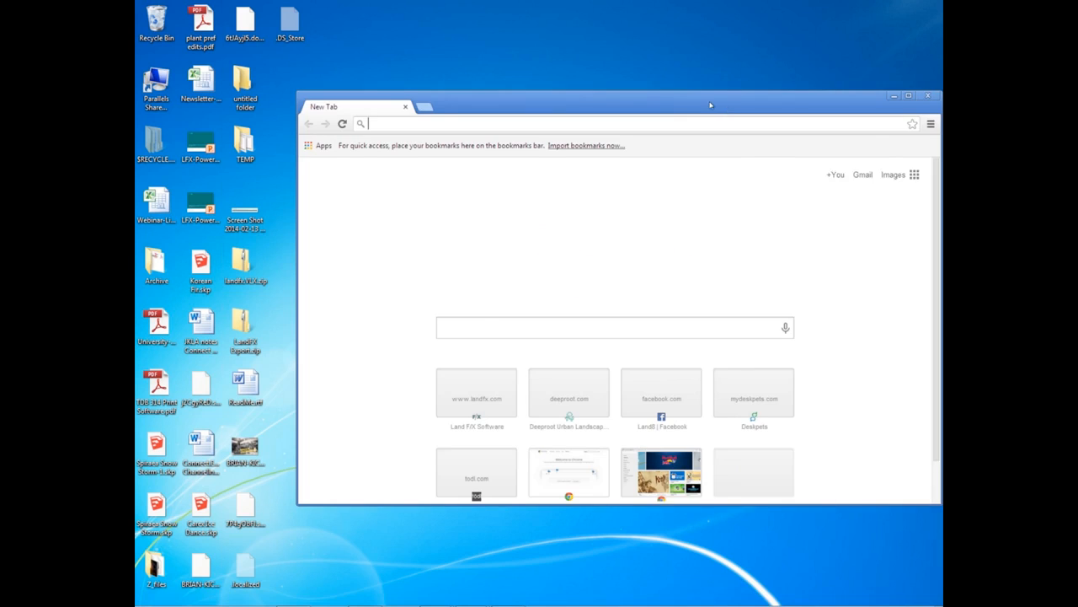
{"action": "double_click", "coordinate": [710, 105]}
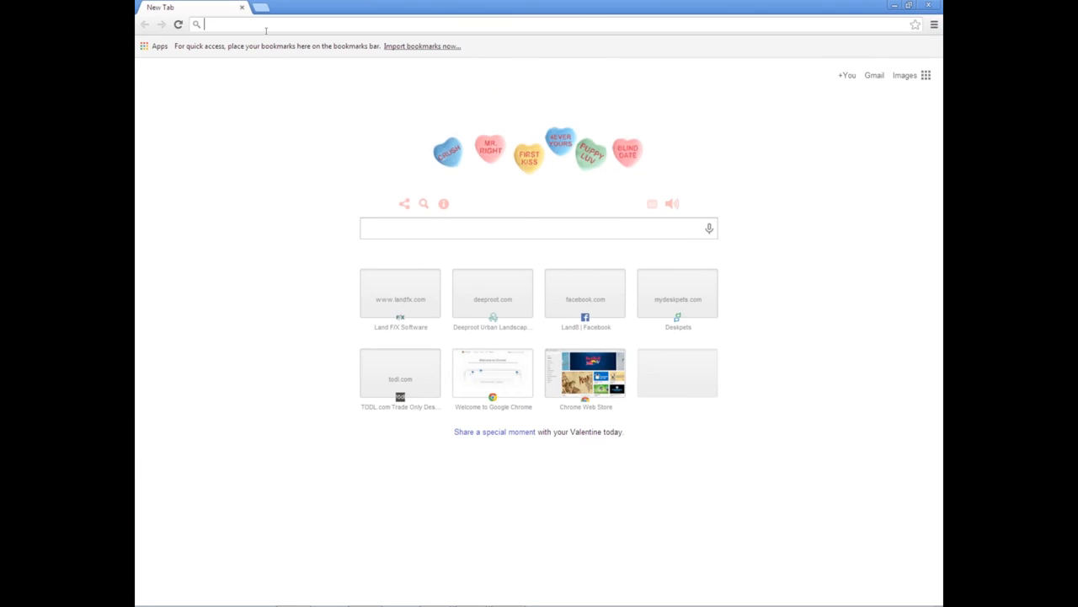
{"action": "type", "text": "landfx.com"}
{"action": "key", "text": "Return"}
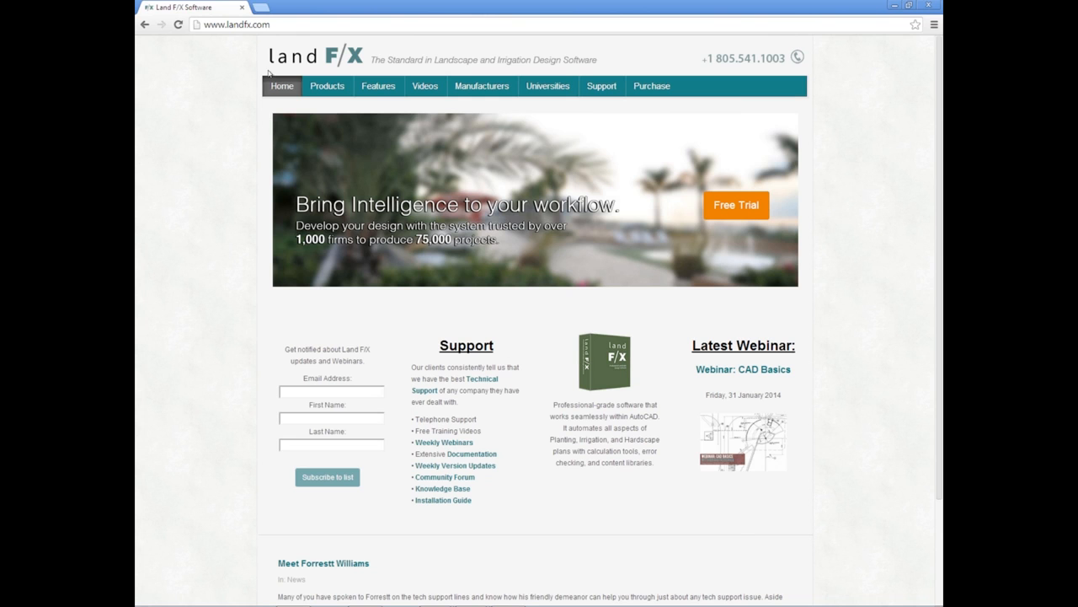
{"action": "left_click", "coordinate": [310, 24]}
{"action": "left_click", "coordinate": [281, 24]}
{"action": "type", "text": "/docs"}
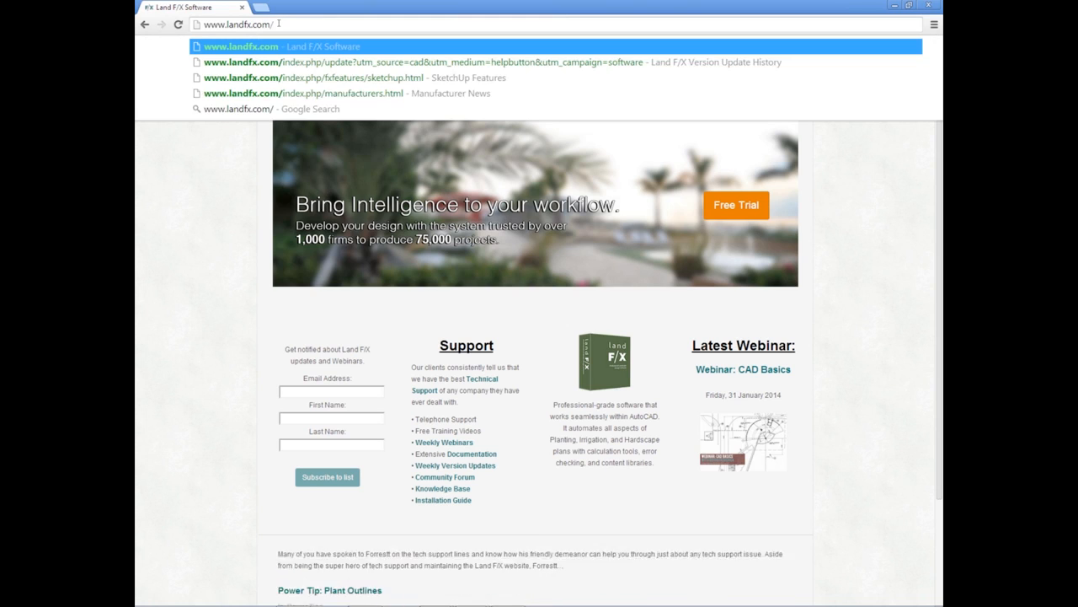
{"action": "key", "text": "Return"}
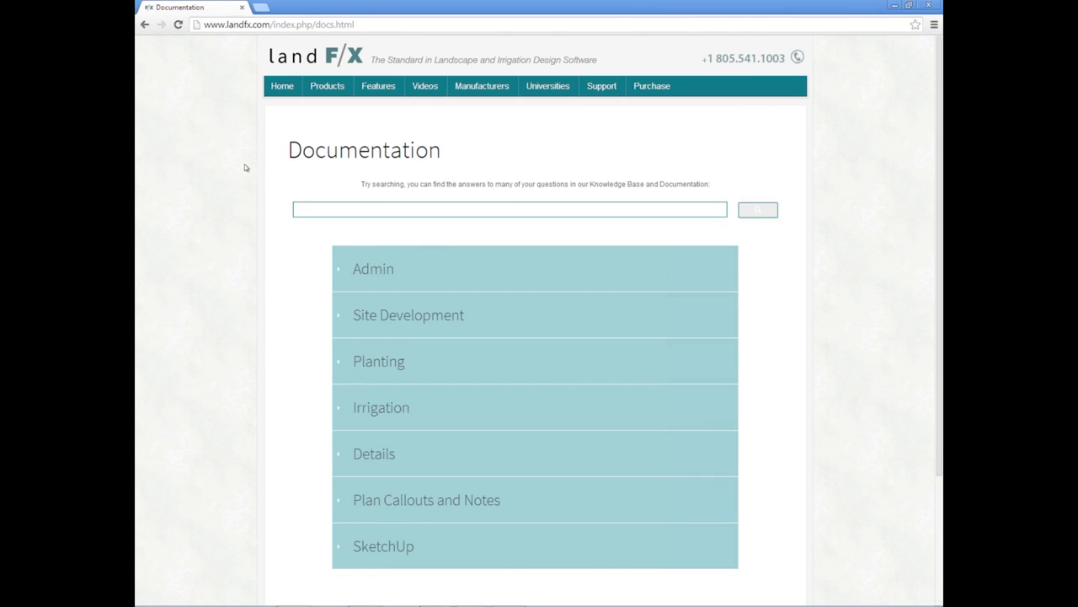
Open the Setup Your Plotter for Lines Merge article from the Plotting section of the Admin documentation
{"action": "scroll", "coordinate": [248, 199], "scroll_direction": "down", "scroll_amount": 1}
{"action": "scroll", "coordinate": [249, 199], "scroll_direction": "up", "scroll_amount": 1}
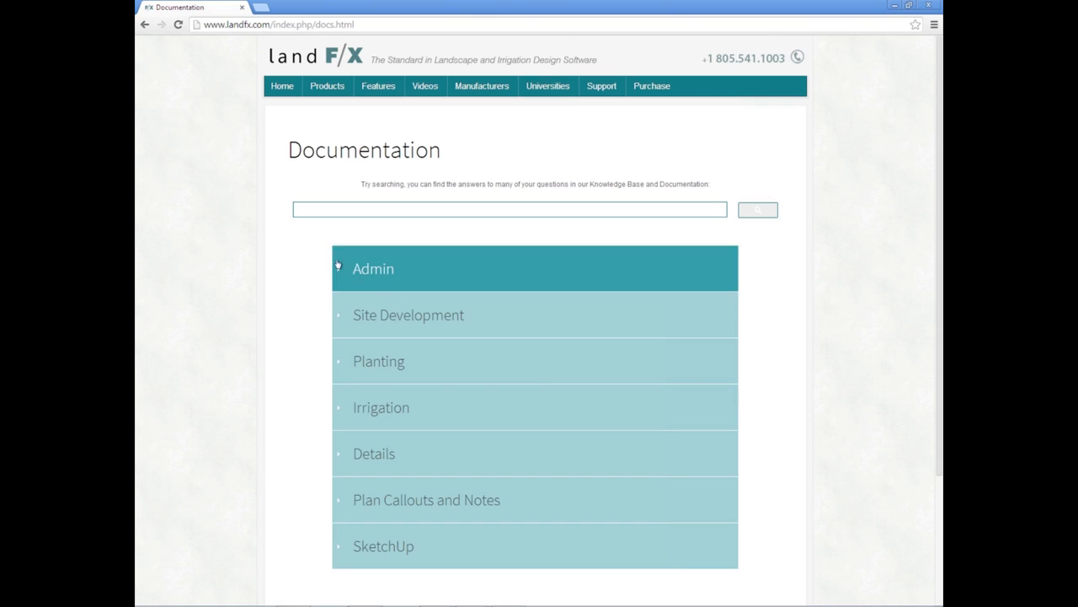
{"action": "scroll", "coordinate": [308, 265], "scroll_direction": "down", "scroll_amount": 1}
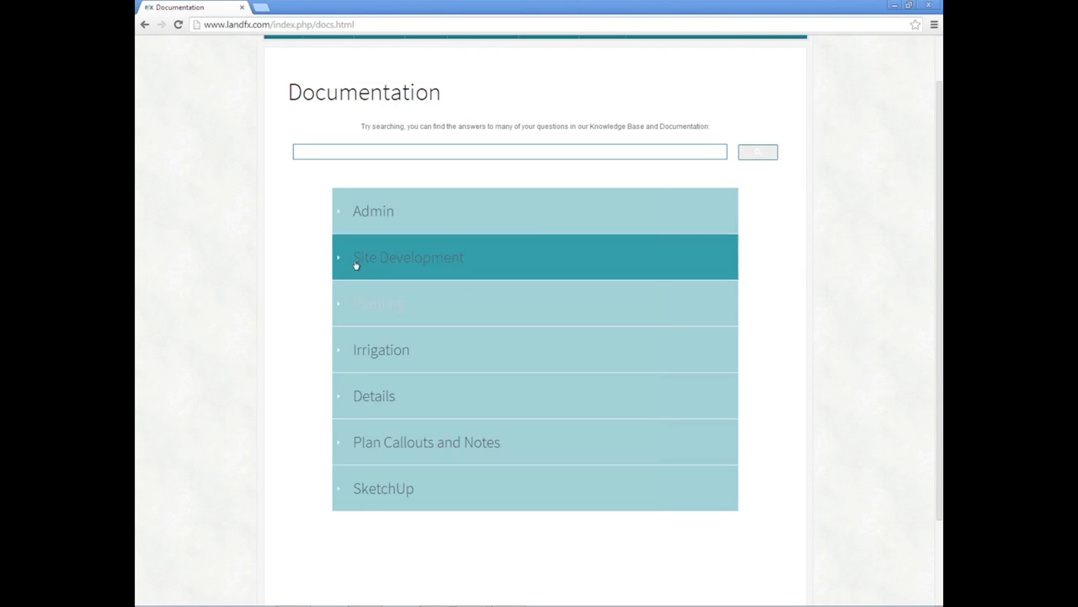
{"action": "left_click", "coordinate": [342, 220]}
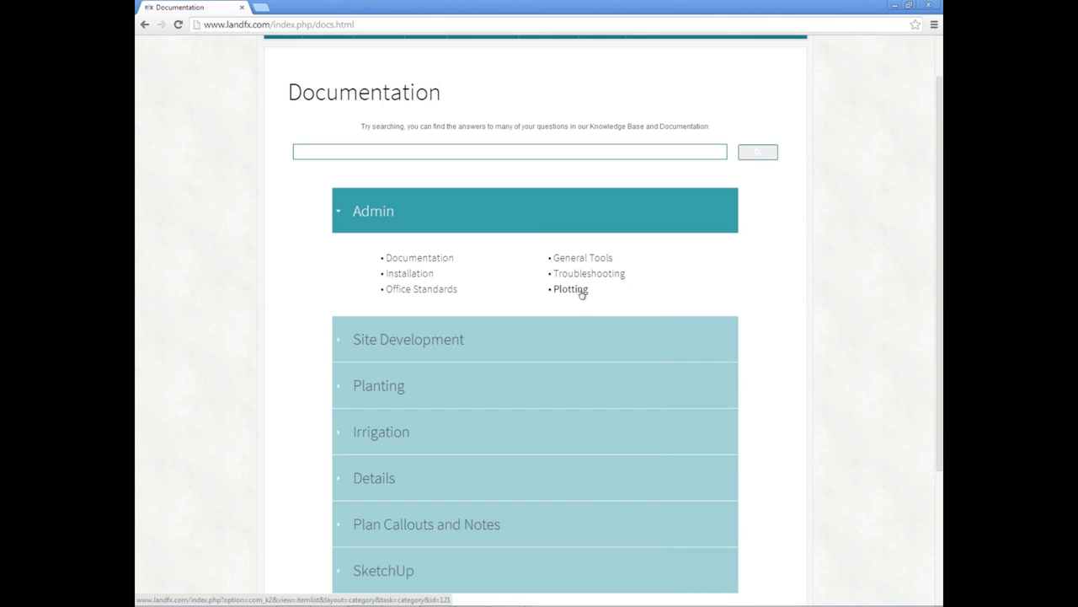
{"action": "left_click", "coordinate": [581, 292]}
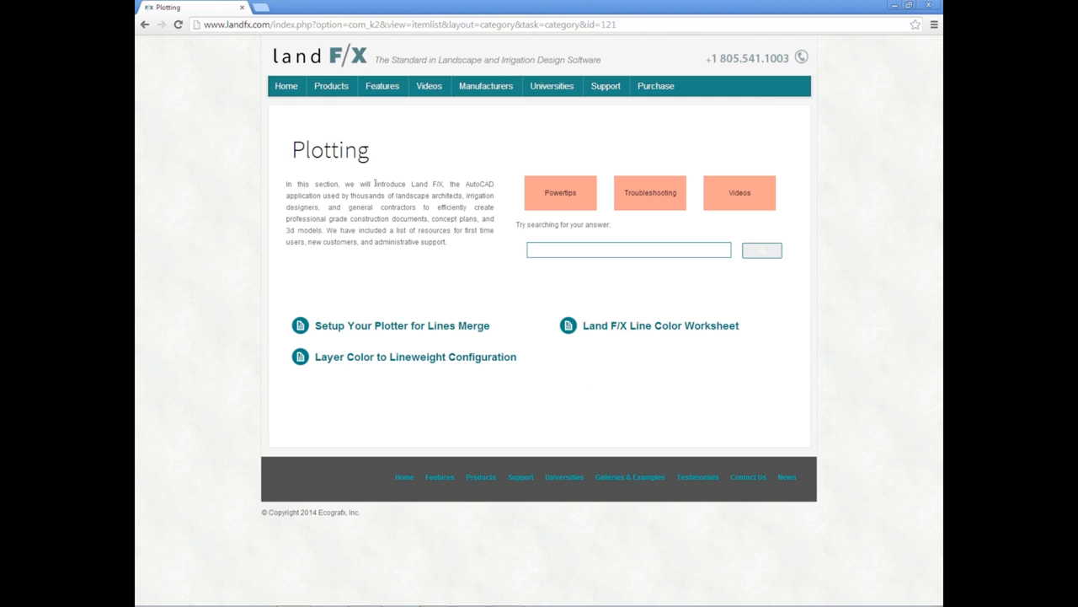
{"action": "left_click", "coordinate": [340, 327]}
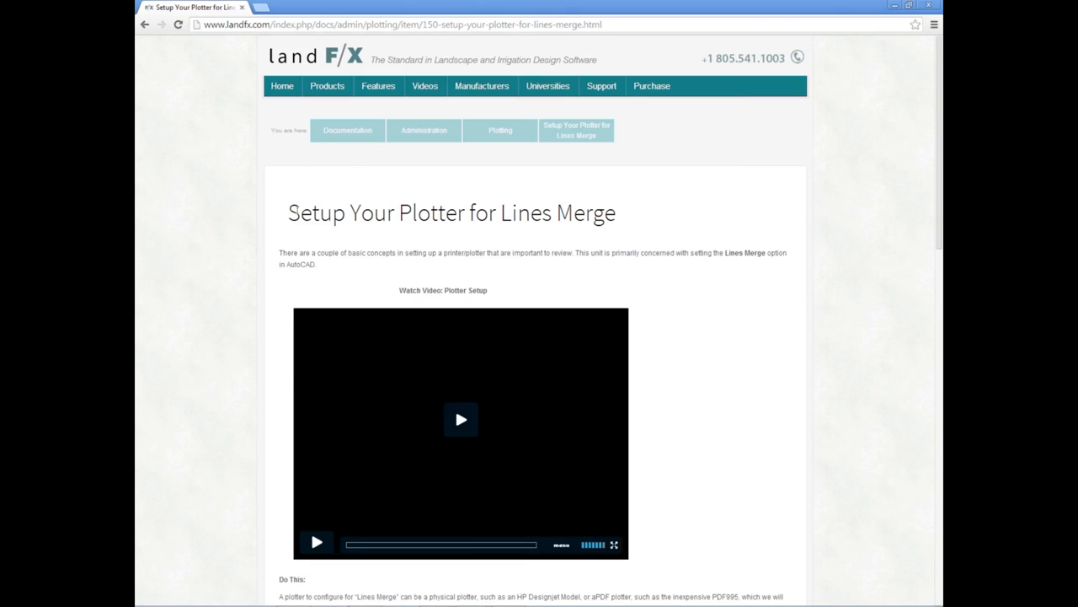
Go back through the Plotting and Administration documentation pages and reopen the Setup Your Plotter for Lines Merge article
{"action": "left_click", "coordinate": [145, 24]}
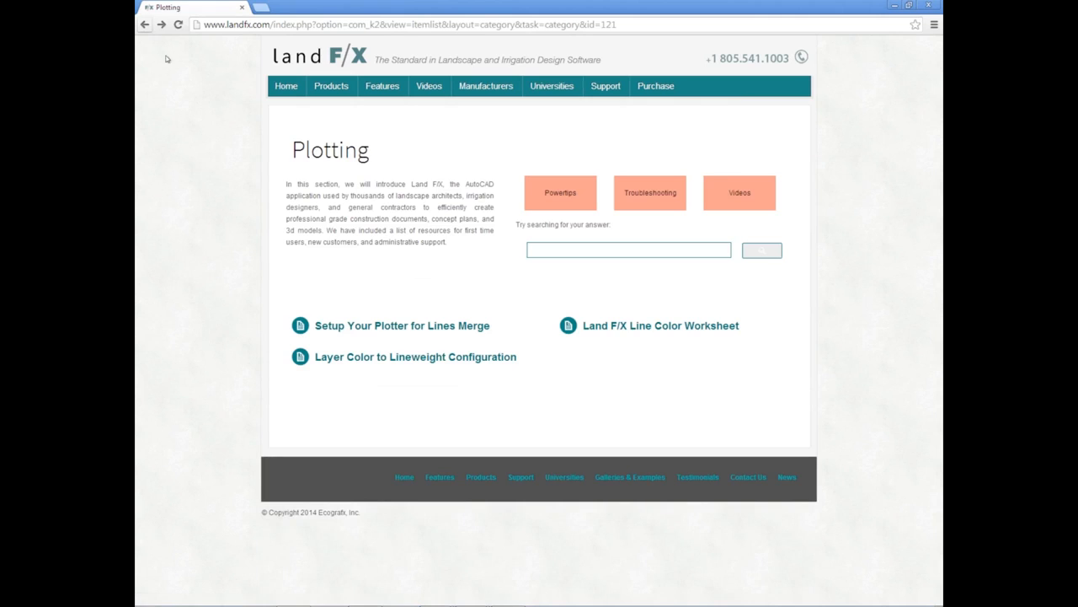
{"action": "left_click", "coordinate": [371, 327]}
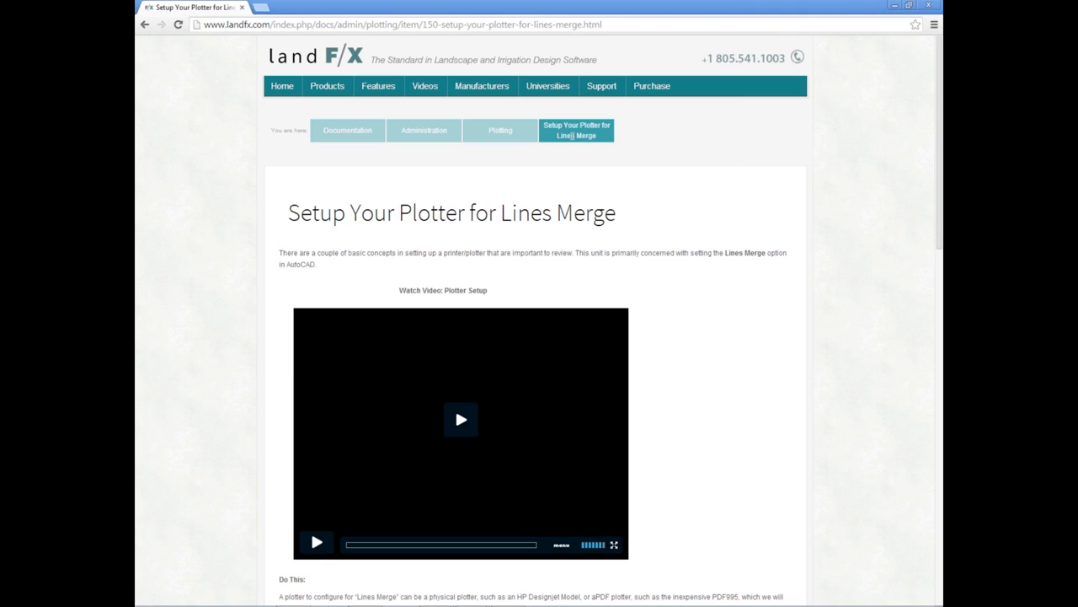
{"action": "left_click", "coordinate": [514, 135]}
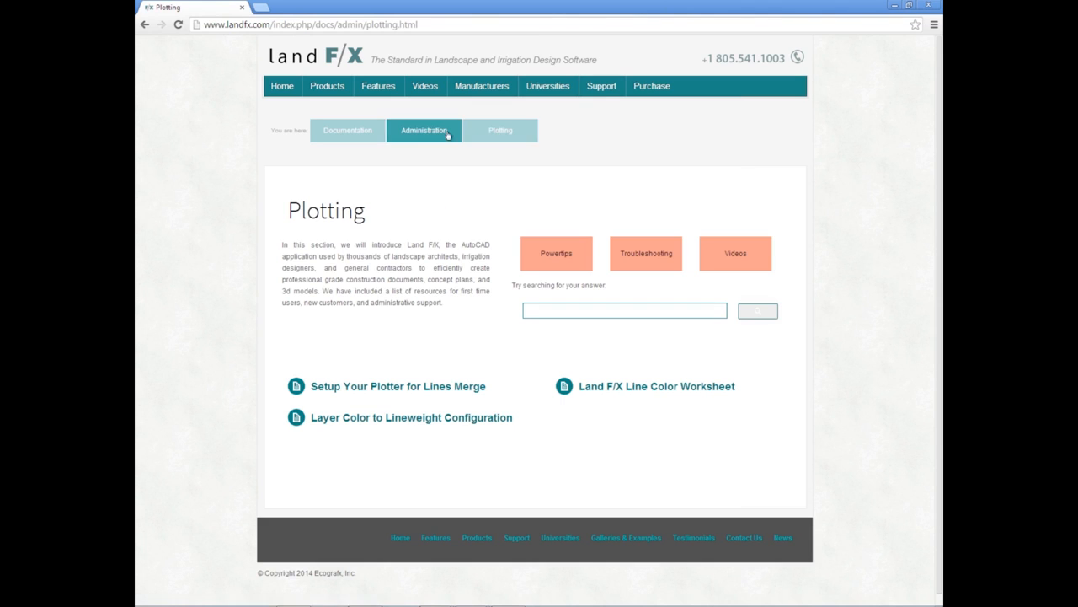
{"action": "left_click", "coordinate": [447, 135]}
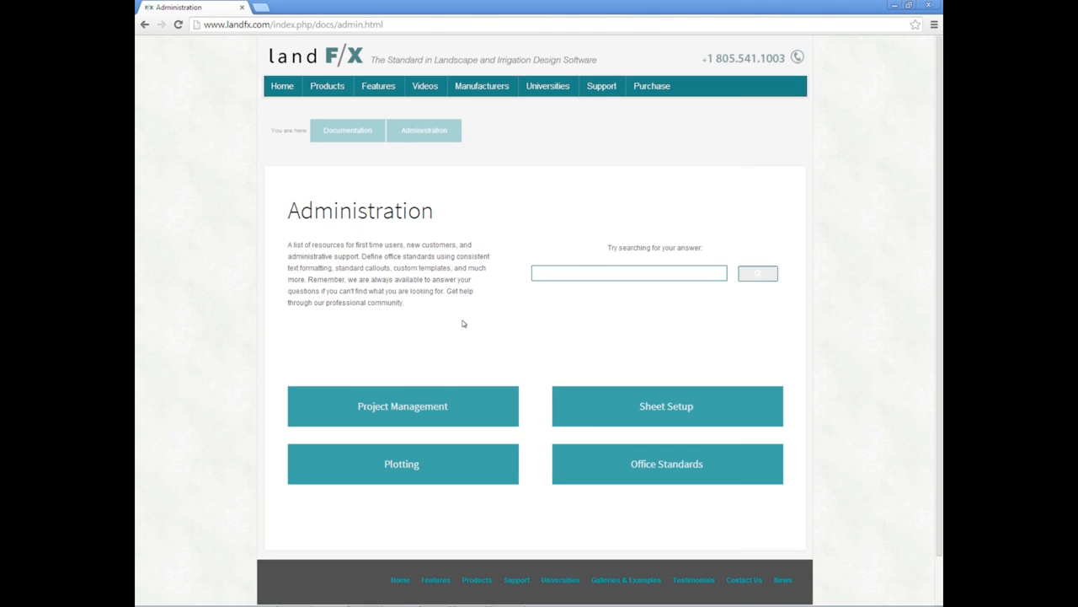
{"action": "left_click", "coordinate": [408, 471]}
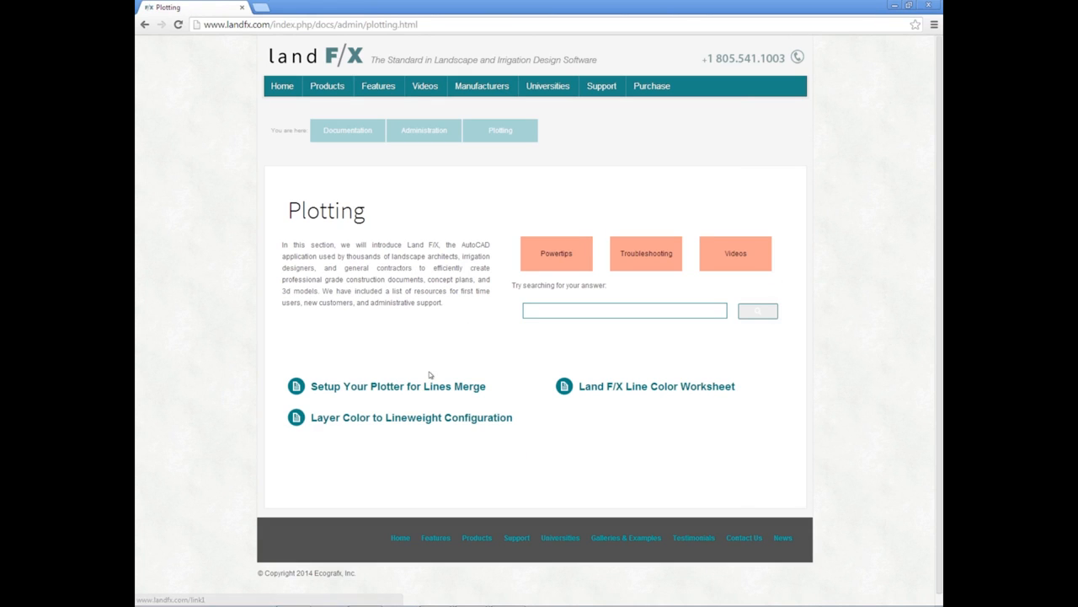
{"action": "left_click", "coordinate": [425, 388]}
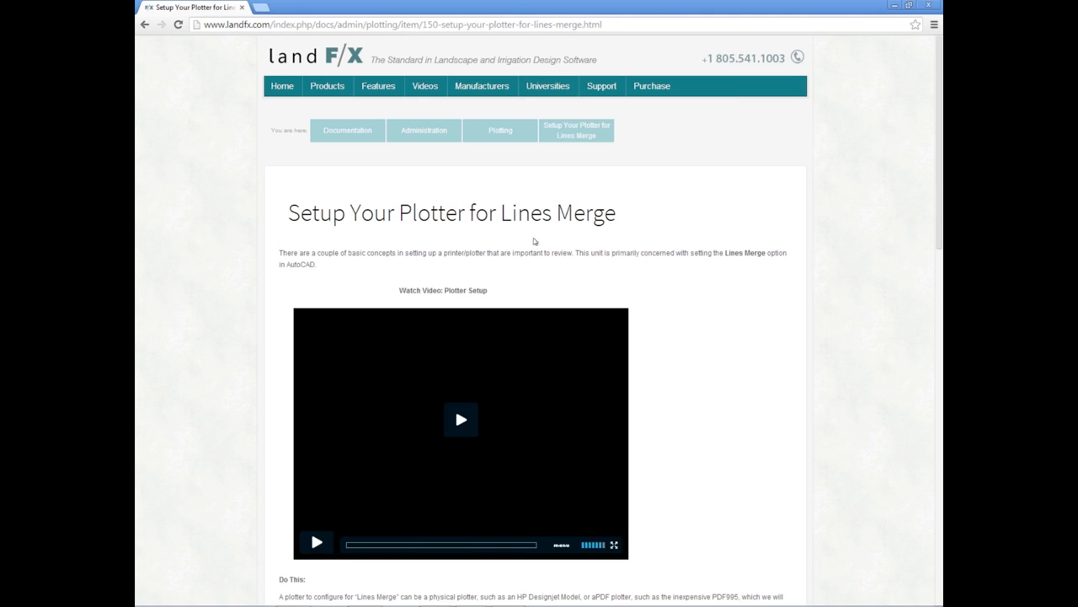
Examine the Lines Merge article's instructions on plotter properties, Merge Control, saving the pc3 file, and the theory note
{"action": "scroll", "coordinate": [678, 255], "scroll_direction": "down", "scroll_amount": 3}
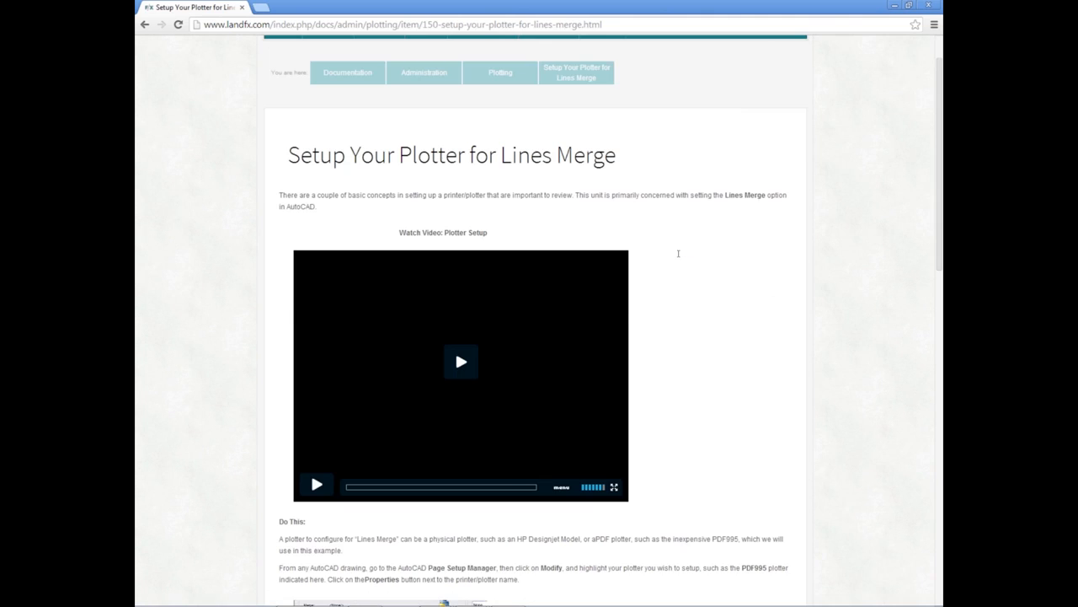
{"action": "scroll", "coordinate": [691, 261], "scroll_direction": "up", "scroll_amount": 3}
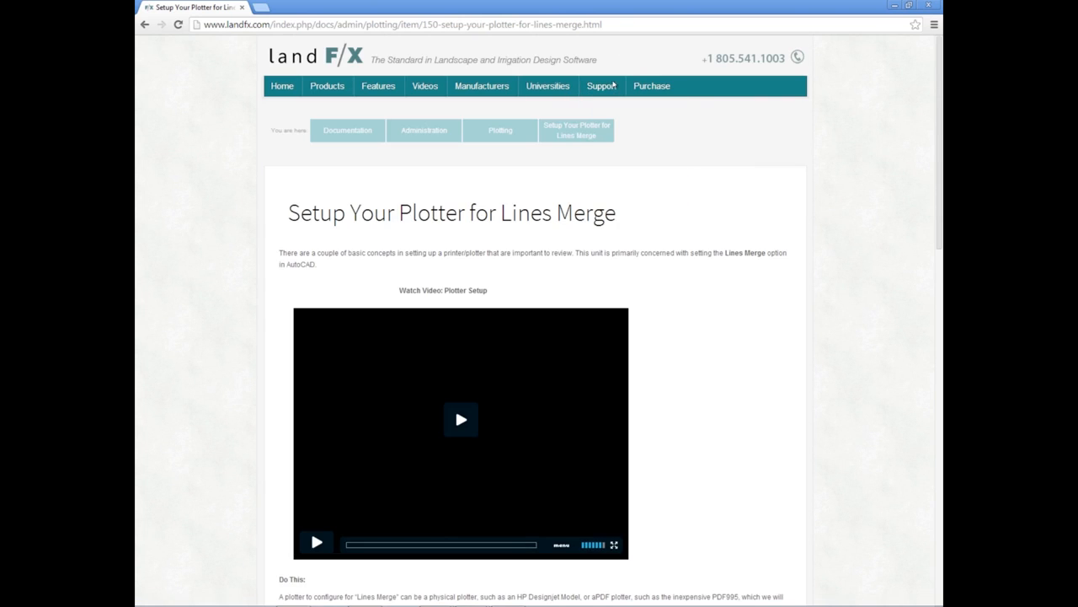
{"action": "scroll", "coordinate": [639, 251], "scroll_direction": "down", "scroll_amount": 2}
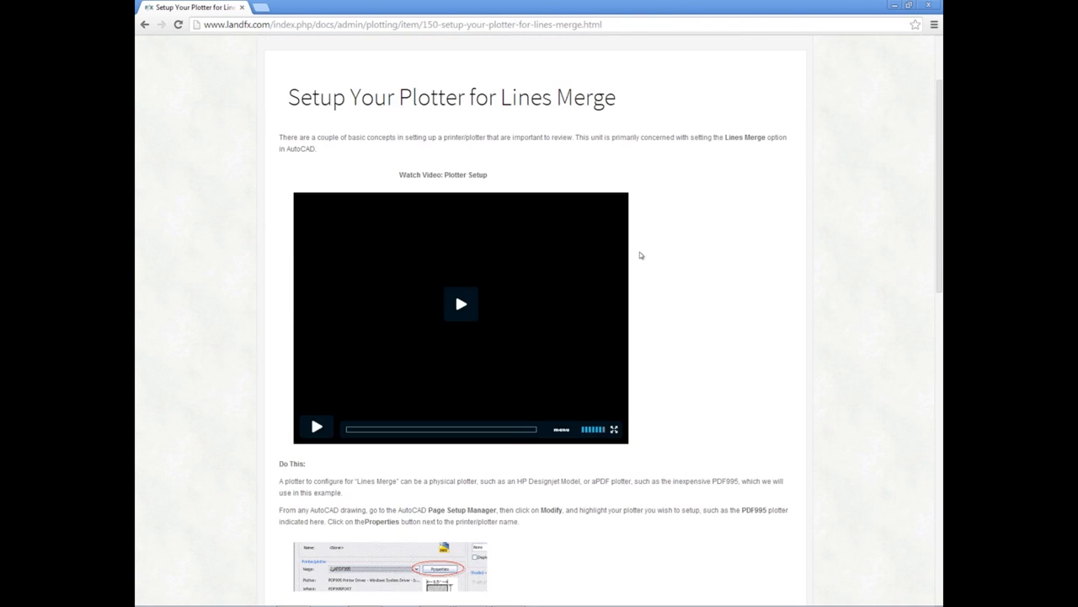
{"action": "scroll", "coordinate": [701, 317], "scroll_direction": "down", "scroll_amount": 1}
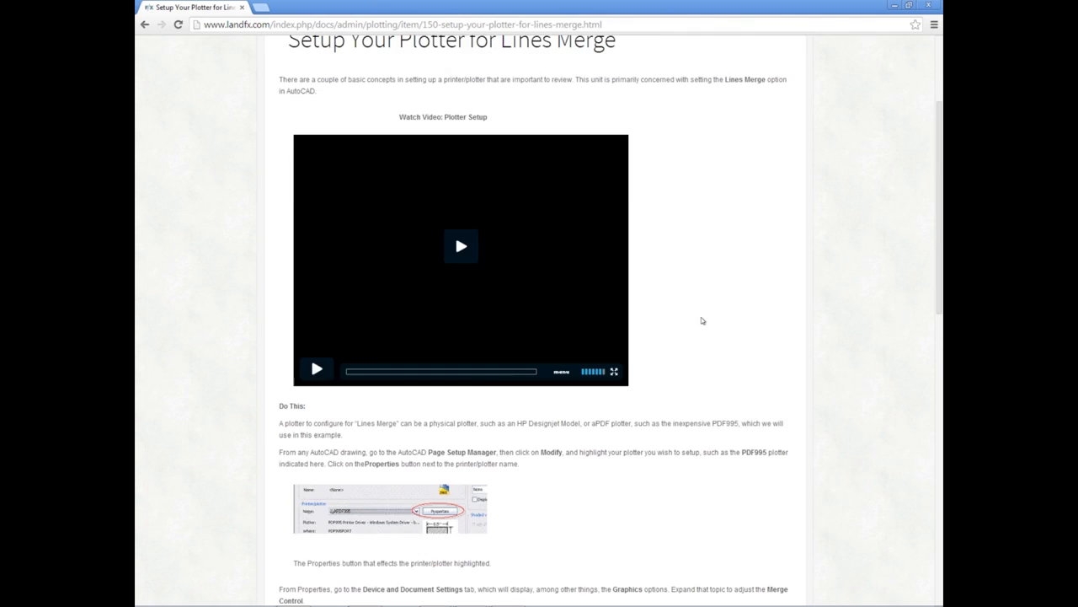
{"action": "scroll", "coordinate": [691, 320], "scroll_direction": "down", "scroll_amount": 4}
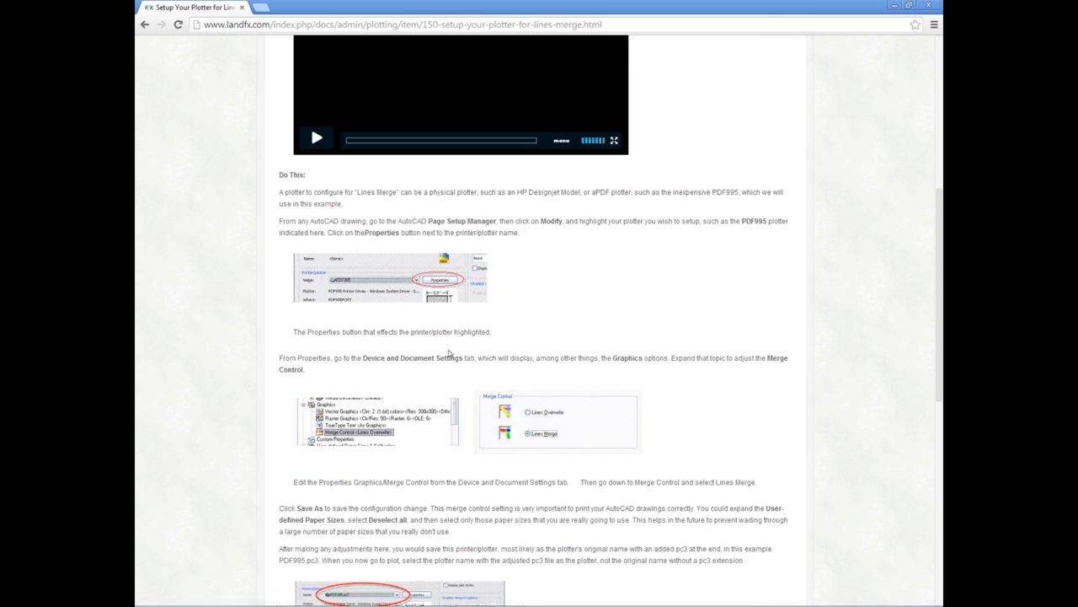
{"action": "scroll", "coordinate": [451, 353], "scroll_direction": "down", "scroll_amount": 1}
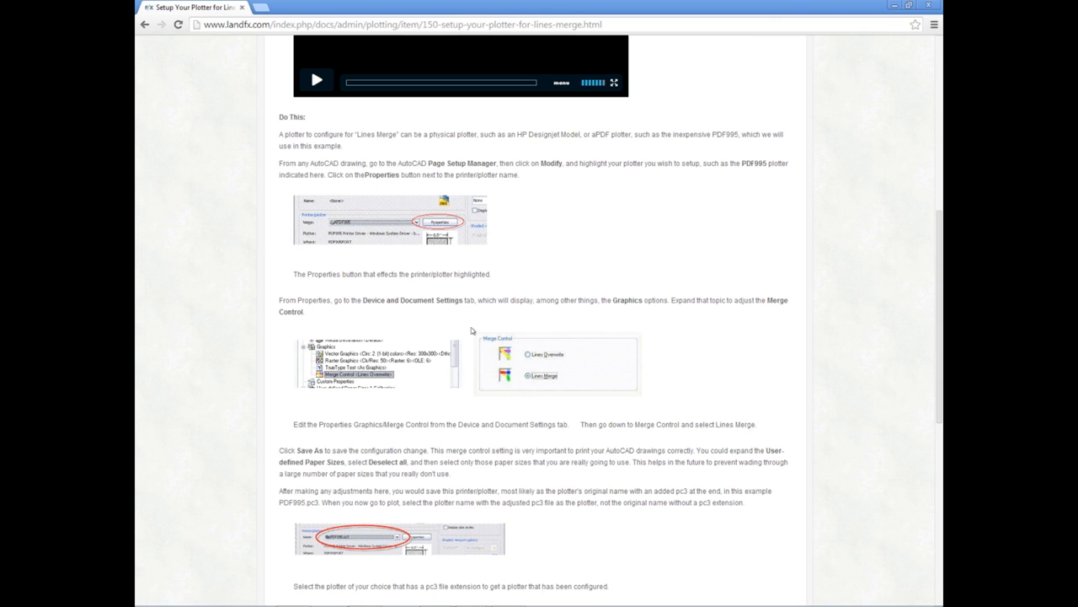
{"action": "scroll", "coordinate": [471, 330], "scroll_direction": "down", "scroll_amount": 1}
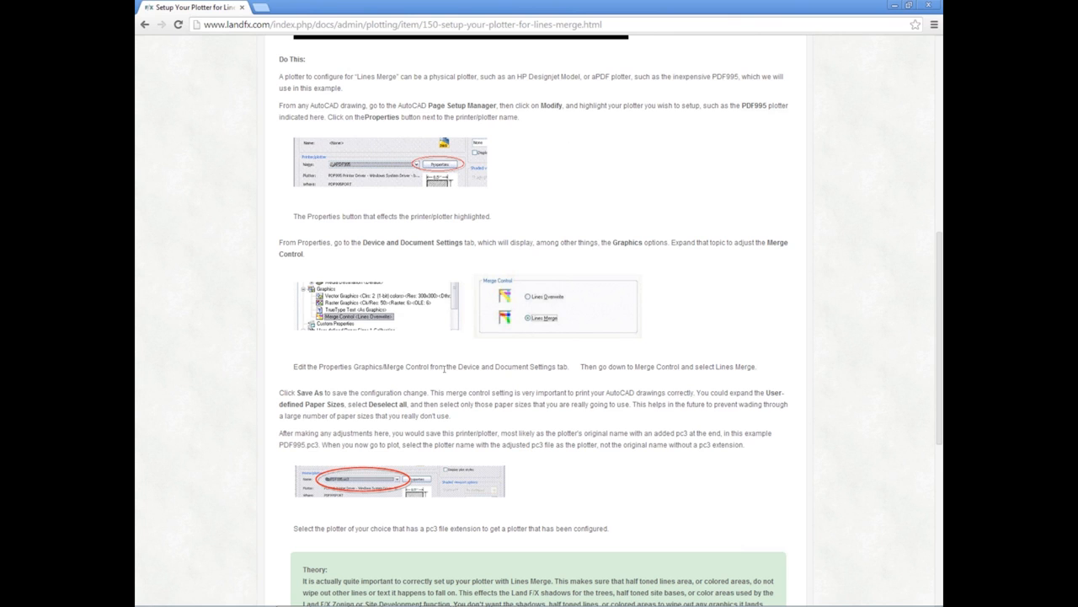
{"action": "scroll", "coordinate": [444, 369], "scroll_direction": "down", "scroll_amount": 1}
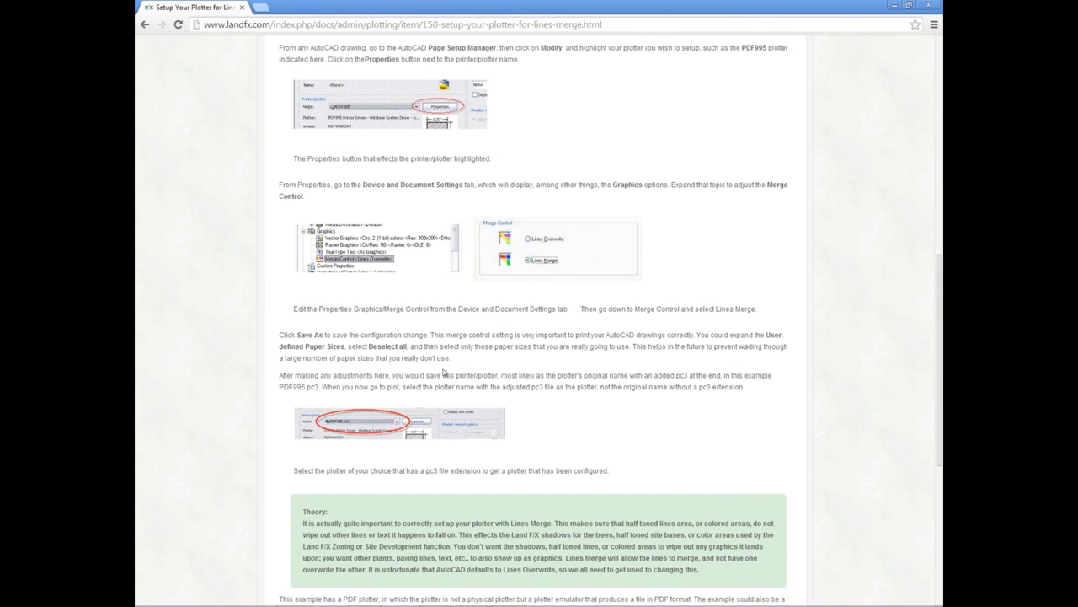
{"action": "scroll", "coordinate": [444, 371], "scroll_direction": "up", "scroll_amount": 10}
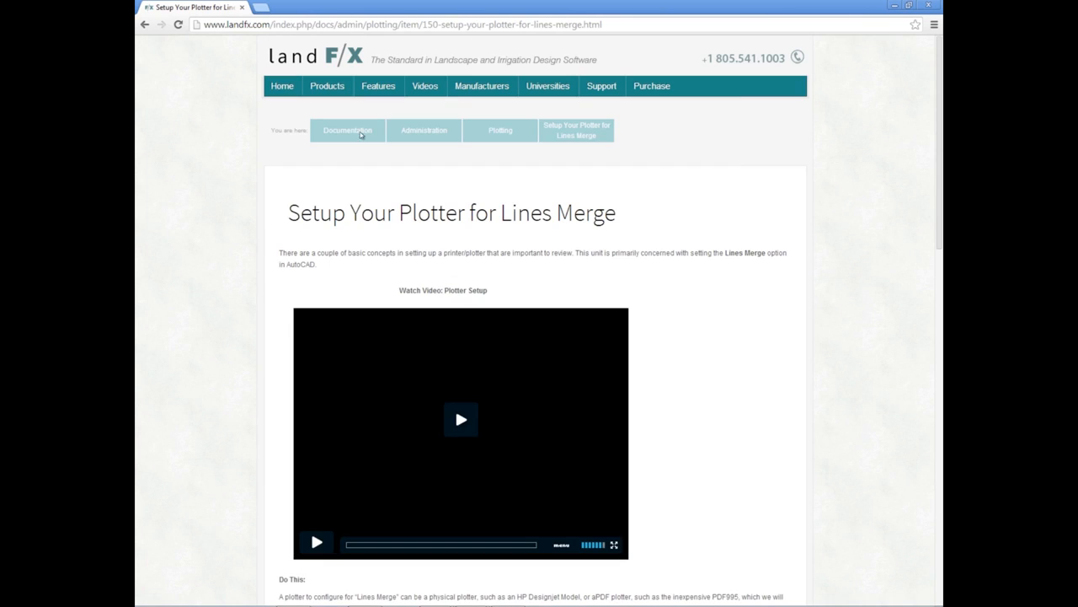
Return to the main Documentation page and retrace the path through Admin and Plotting to the Lines Merge article
{"action": "left_click", "coordinate": [360, 131]}
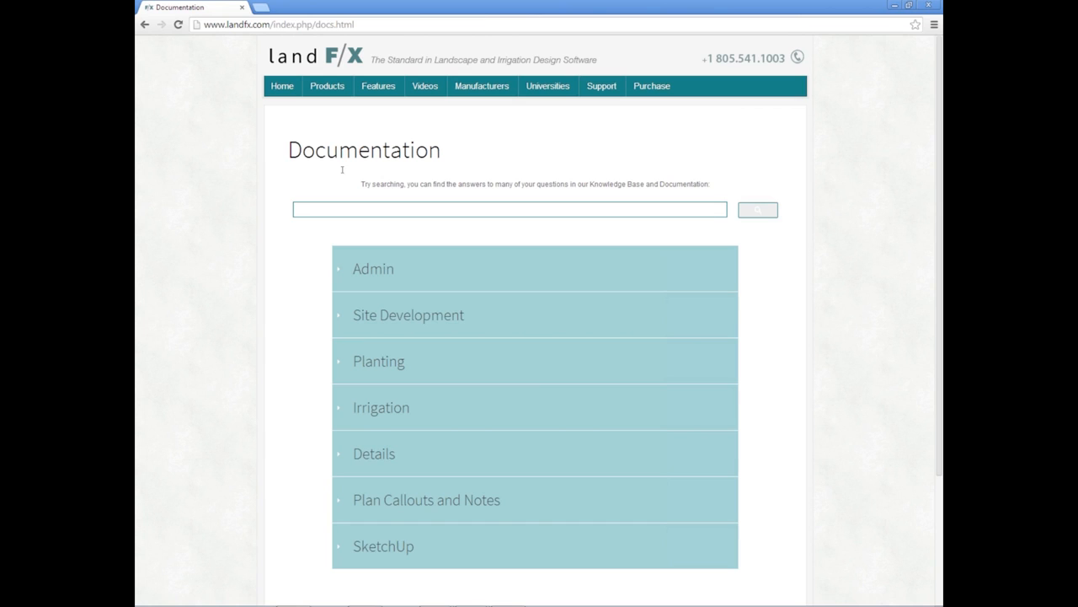
{"action": "left_click", "coordinate": [337, 269]}
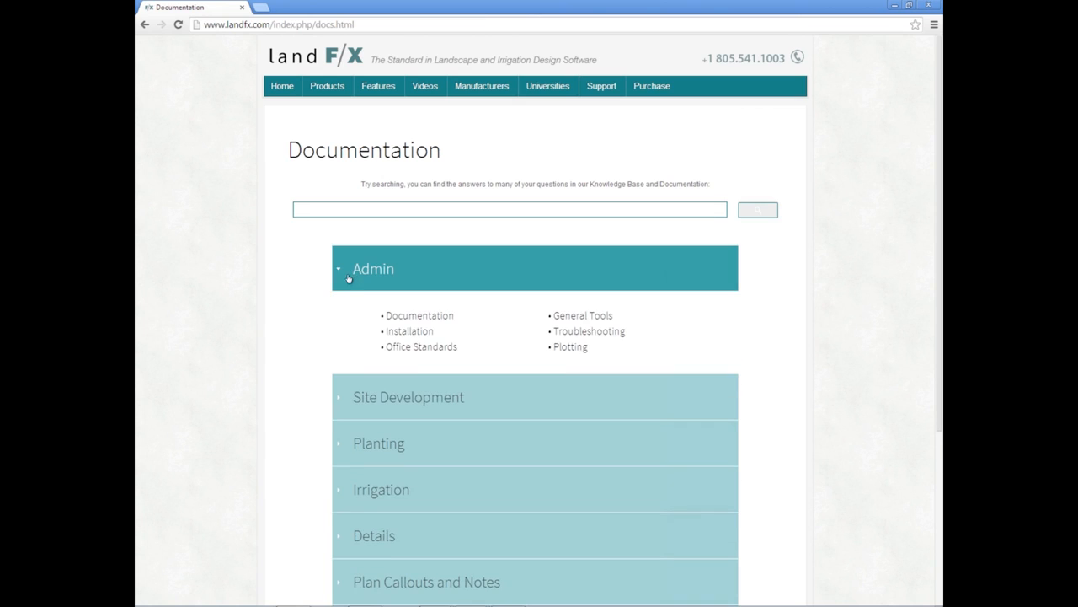
{"action": "left_click", "coordinate": [569, 348]}
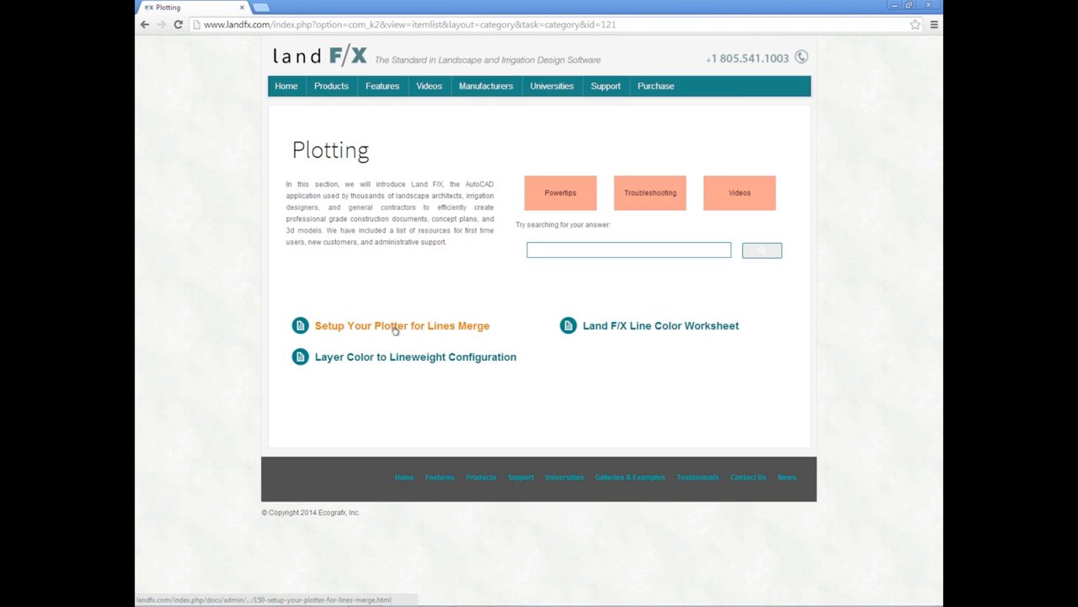
{"action": "left_click", "coordinate": [395, 328]}
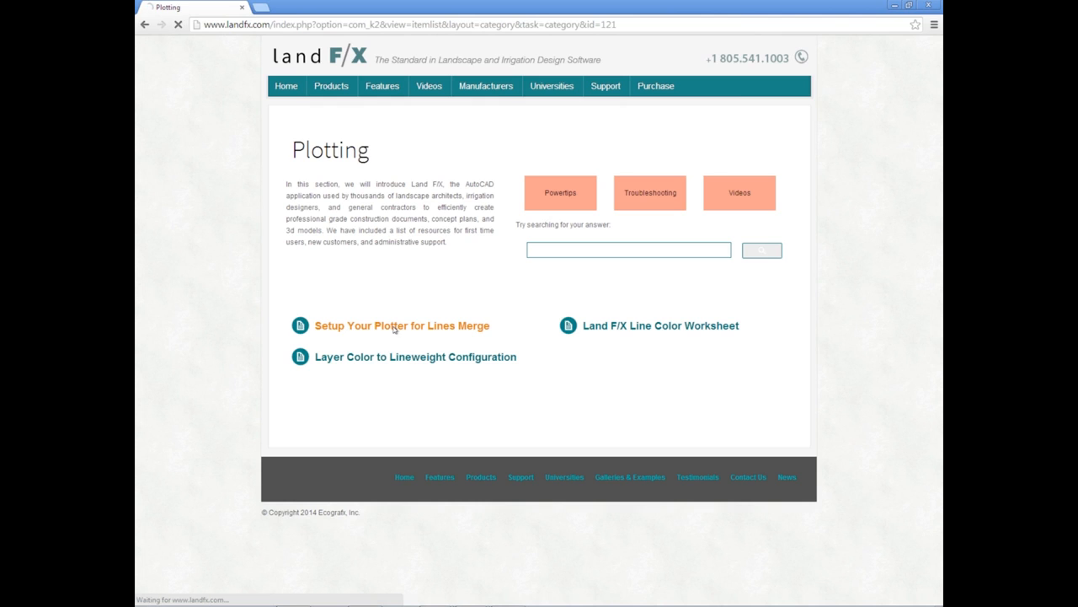
{"action": "scroll", "coordinate": [676, 283], "scroll_direction": "down", "scroll_amount": 1}
{"action": "scroll", "coordinate": [676, 283], "scroll_direction": "up", "scroll_amount": 1}
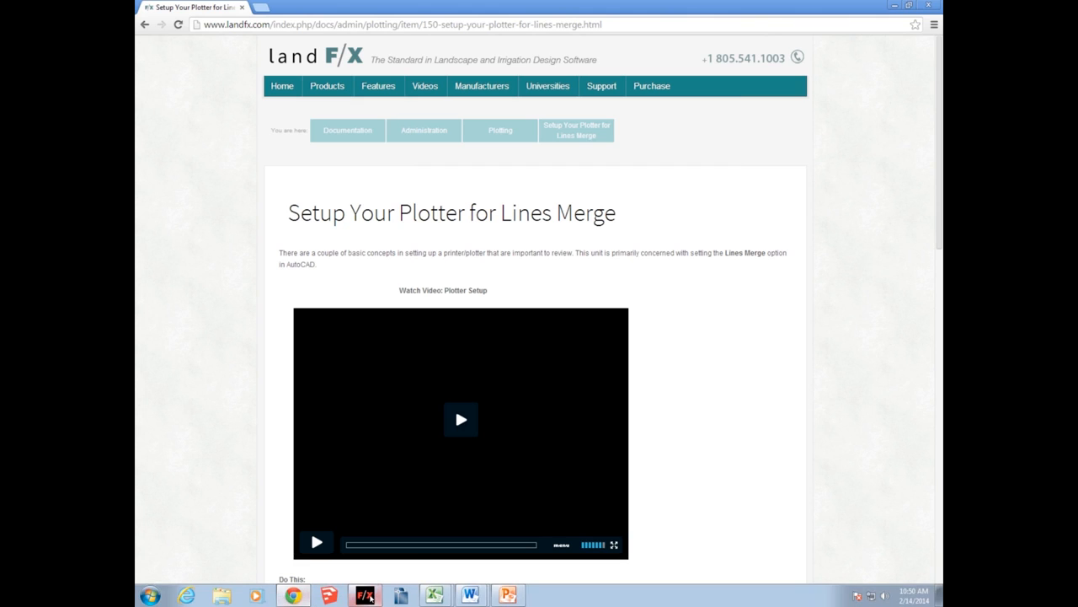
Switch to F/X CAD and display the soccer park drawing in model space, leaving no plants selected
{"action": "left_click", "coordinate": [381, 570]}
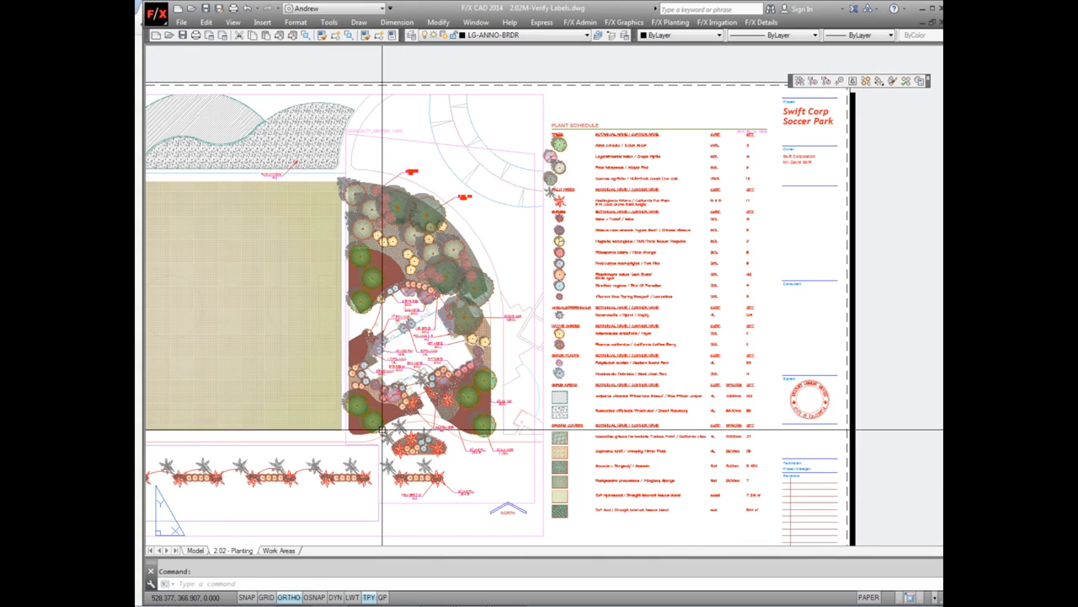
{"action": "mouse_move", "coordinate": [191, 552]}
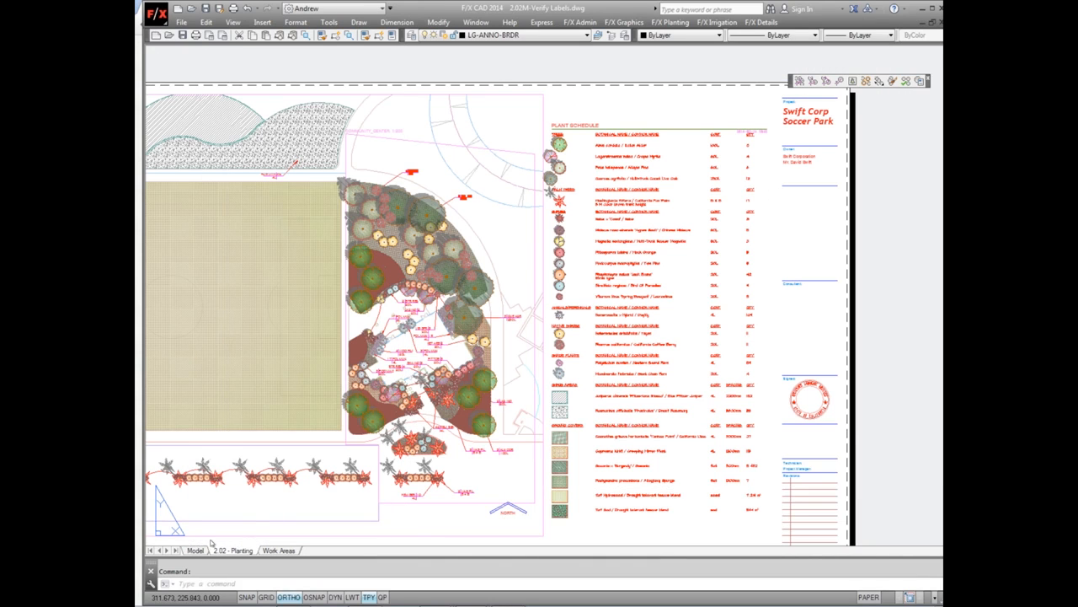
{"action": "left_click", "coordinate": [195, 550]}
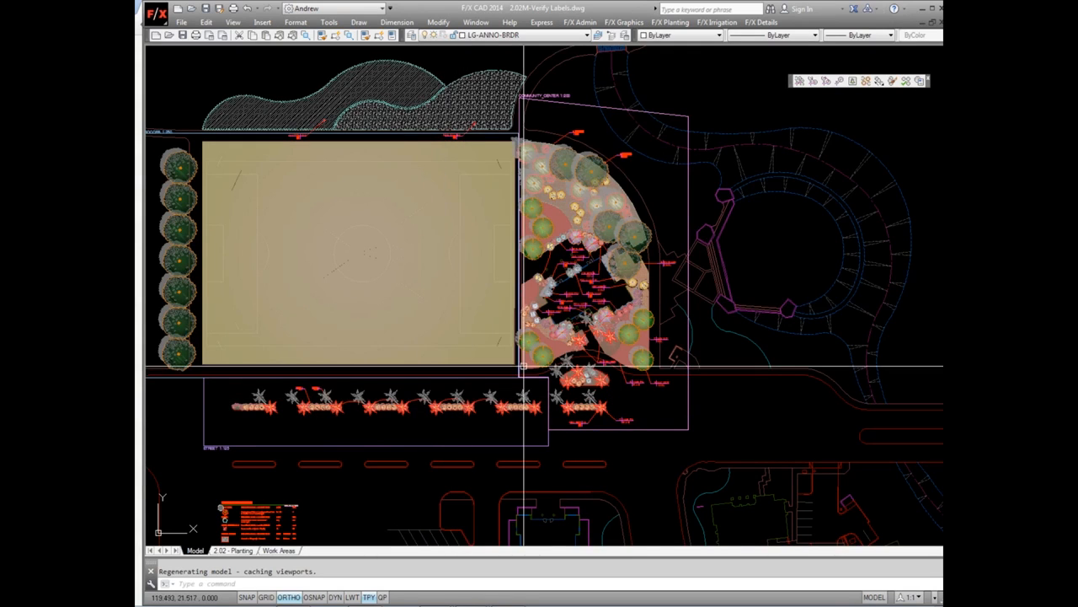
{"action": "left_click", "coordinate": [632, 235]}
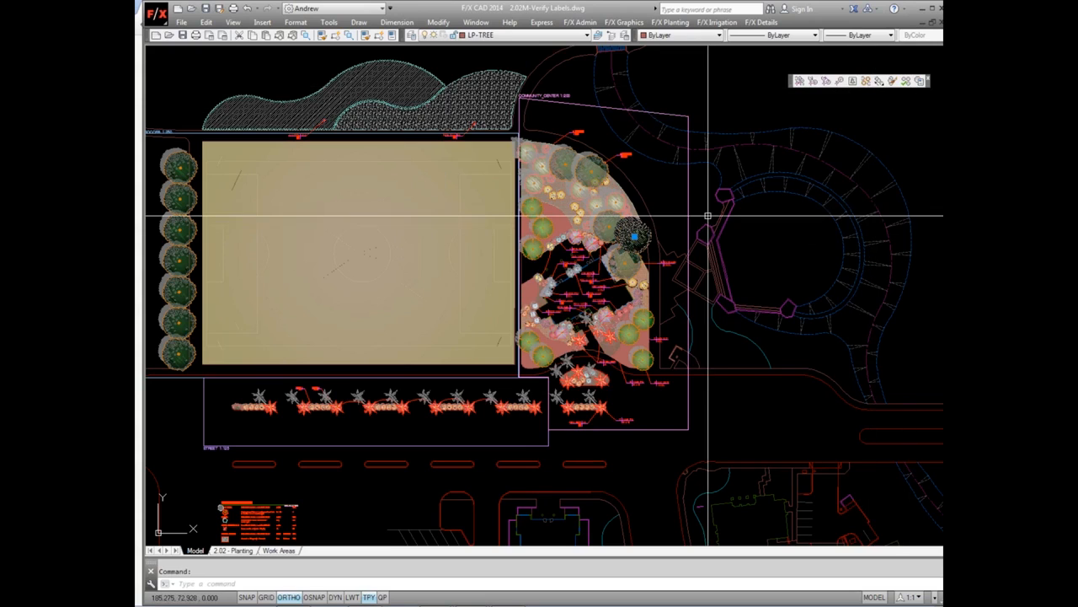
{"action": "key", "text": "Escape"}
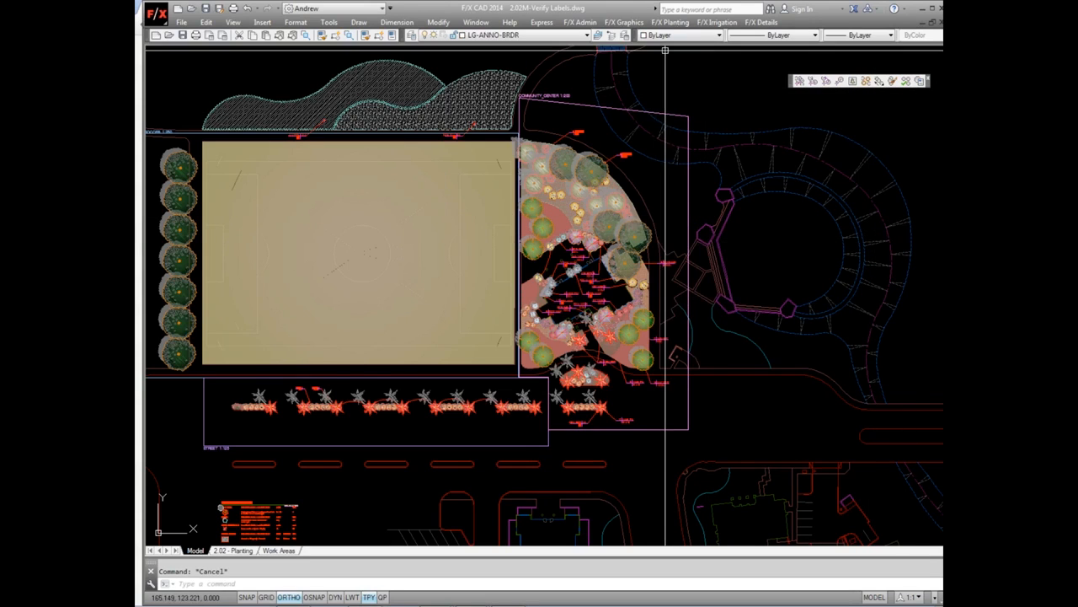
Start Color Render to edit the project's plant colorization
{"action": "left_click", "coordinate": [670, 22]}
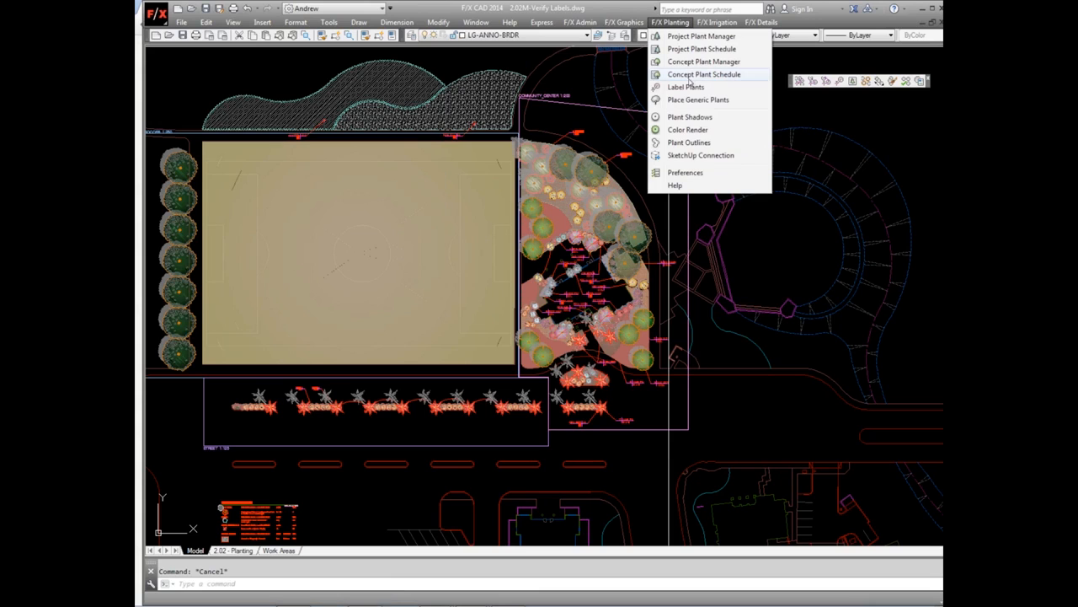
{"action": "left_click", "coordinate": [687, 130]}
{"action": "left_click", "coordinate": [585, 132]}
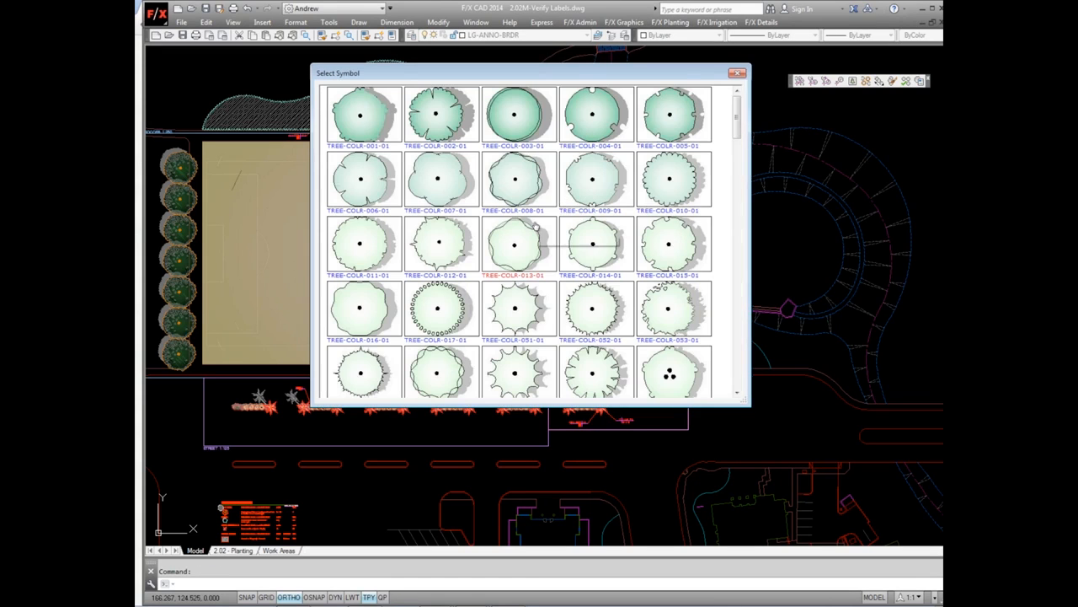
{"action": "scroll", "coordinate": [524, 233], "scroll_direction": "down", "scroll_amount": 10}
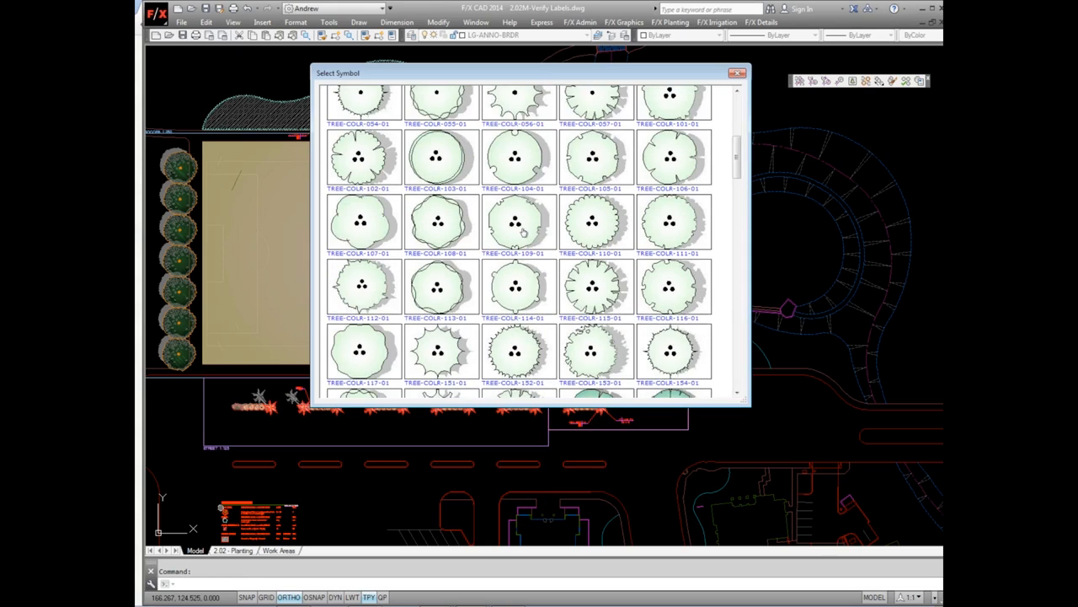
{"action": "scroll", "coordinate": [522, 233], "scroll_direction": "down", "scroll_amount": 3}
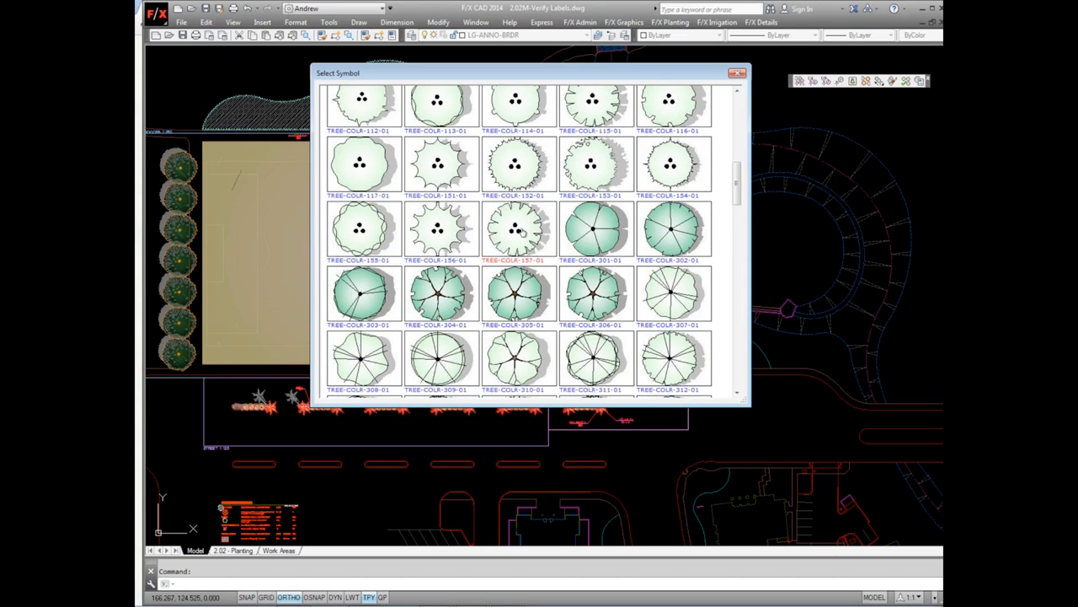
{"action": "scroll", "coordinate": [521, 233], "scroll_direction": "down", "scroll_amount": 5}
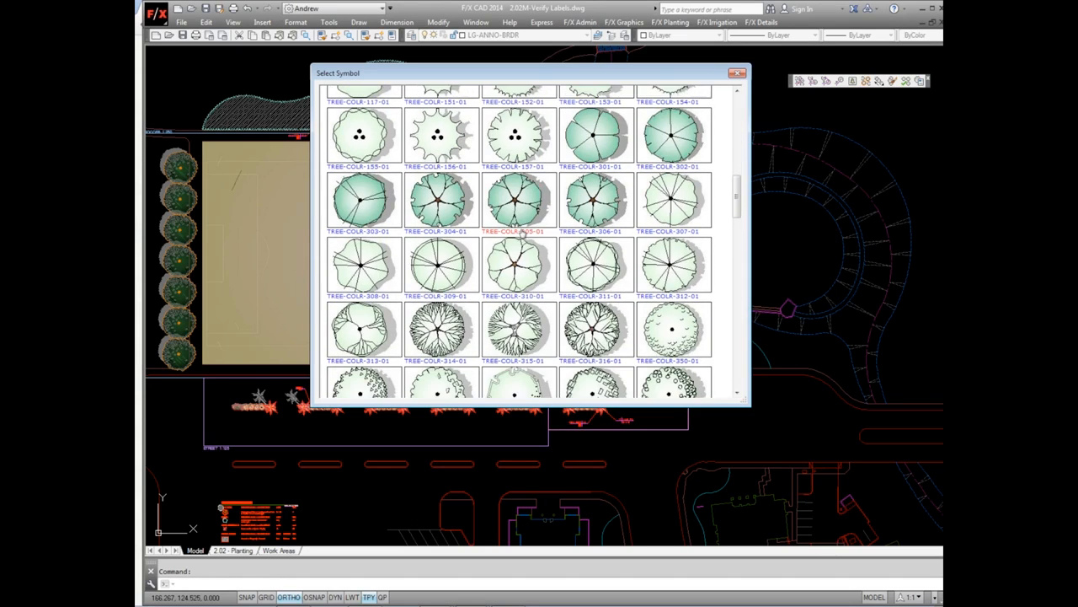
{"action": "scroll", "coordinate": [521, 236], "scroll_direction": "down", "scroll_amount": 4}
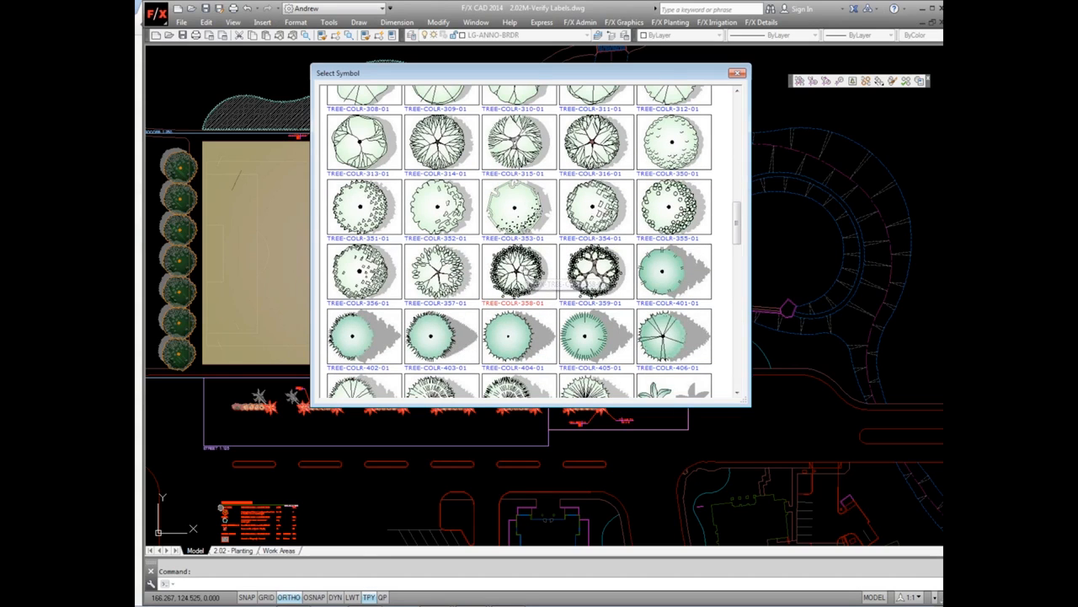
{"action": "left_click", "coordinate": [518, 271]}
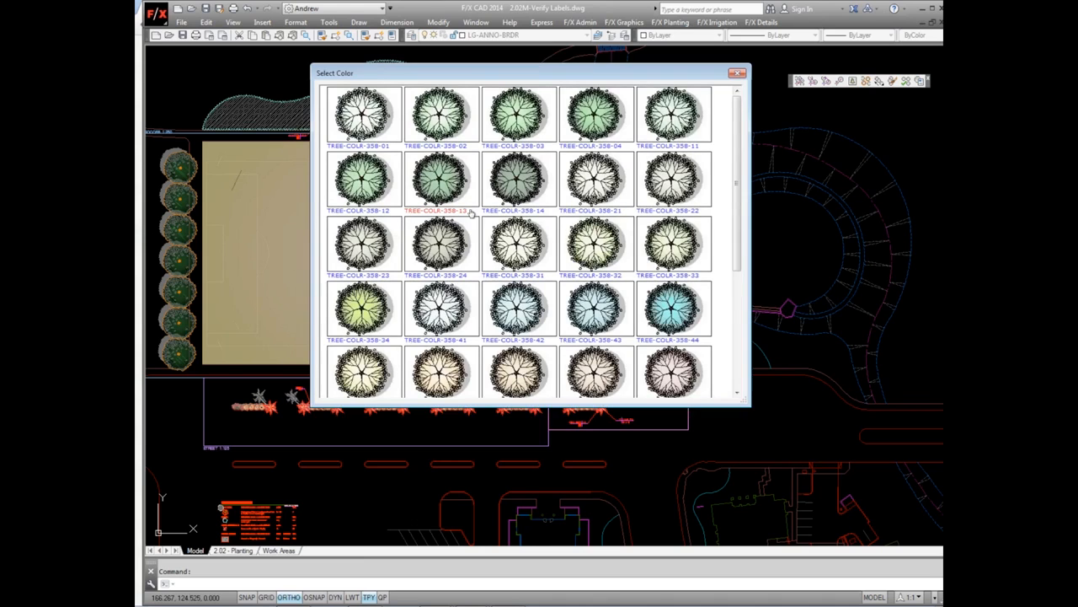
{"action": "scroll", "coordinate": [472, 214], "scroll_direction": "down", "scroll_amount": 5}
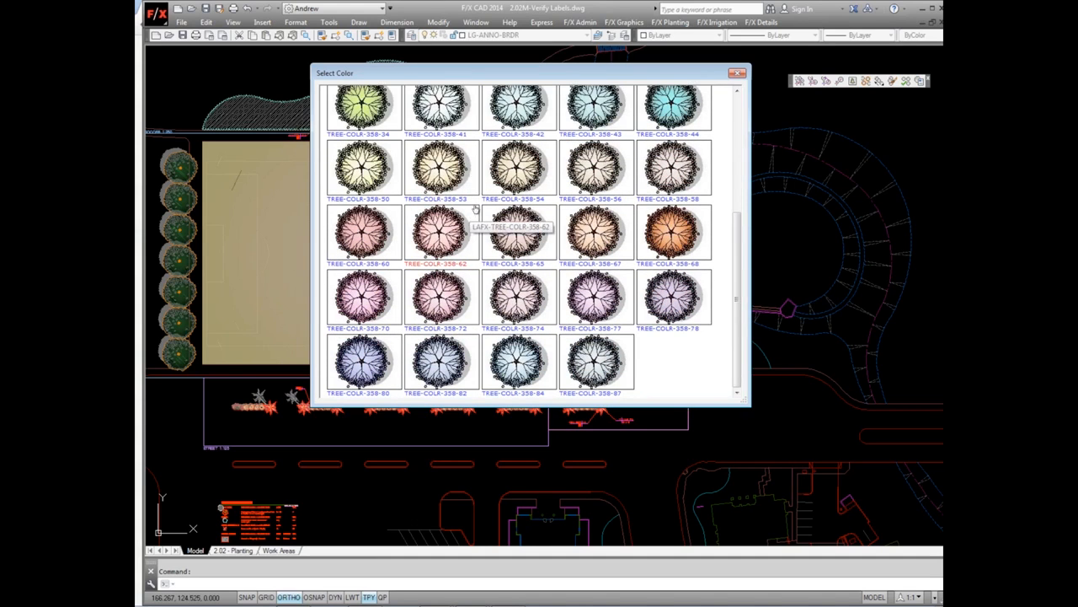
{"action": "left_click", "coordinate": [736, 73]}
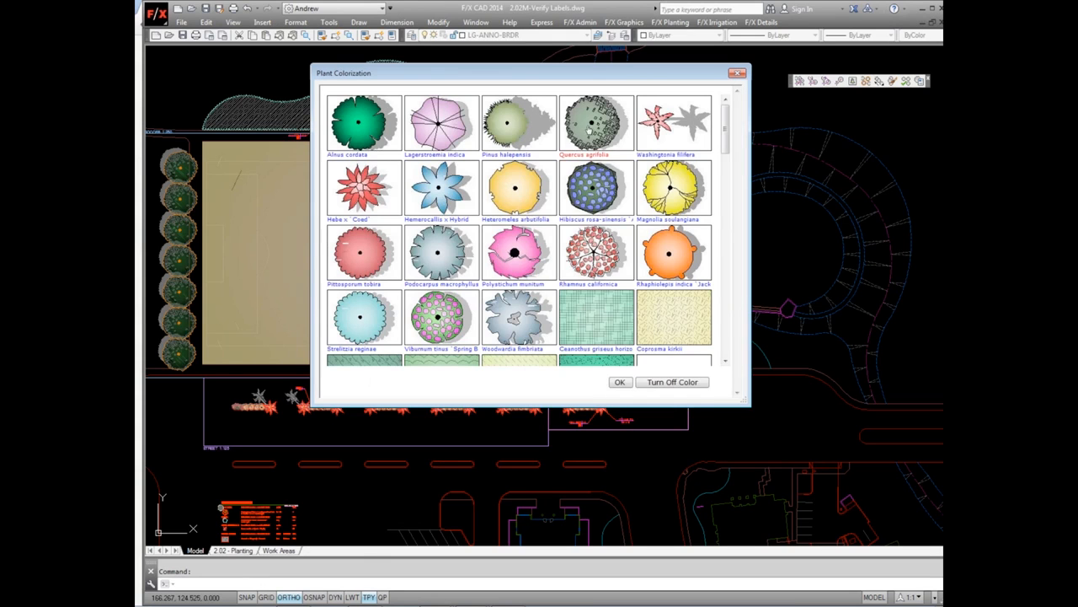
Assign color symbol TREE-COLR-751-33 to Quercus agrifolia and apply the colorization to the drawing
{"action": "left_click", "coordinate": [589, 131]}
{"action": "scroll", "coordinate": [511, 240], "scroll_direction": "down", "scroll_amount": 5}
{"action": "scroll", "coordinate": [511, 240], "scroll_direction": "down", "scroll_amount": 5}
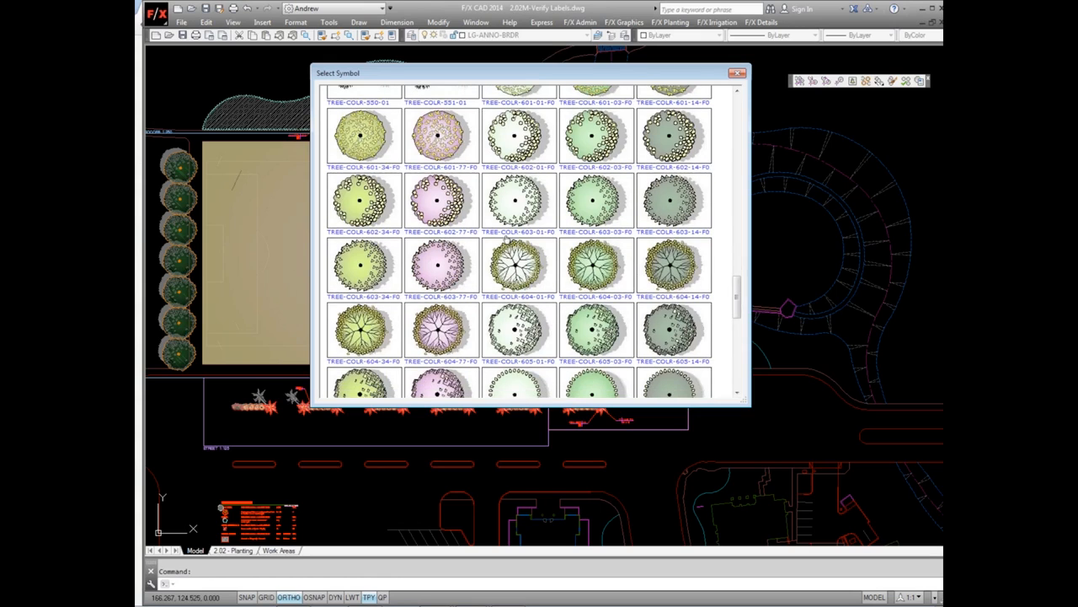
{"action": "scroll", "coordinate": [508, 241], "scroll_direction": "down", "scroll_amount": 4}
{"action": "scroll", "coordinate": [509, 240], "scroll_direction": "down", "scroll_amount": 5}
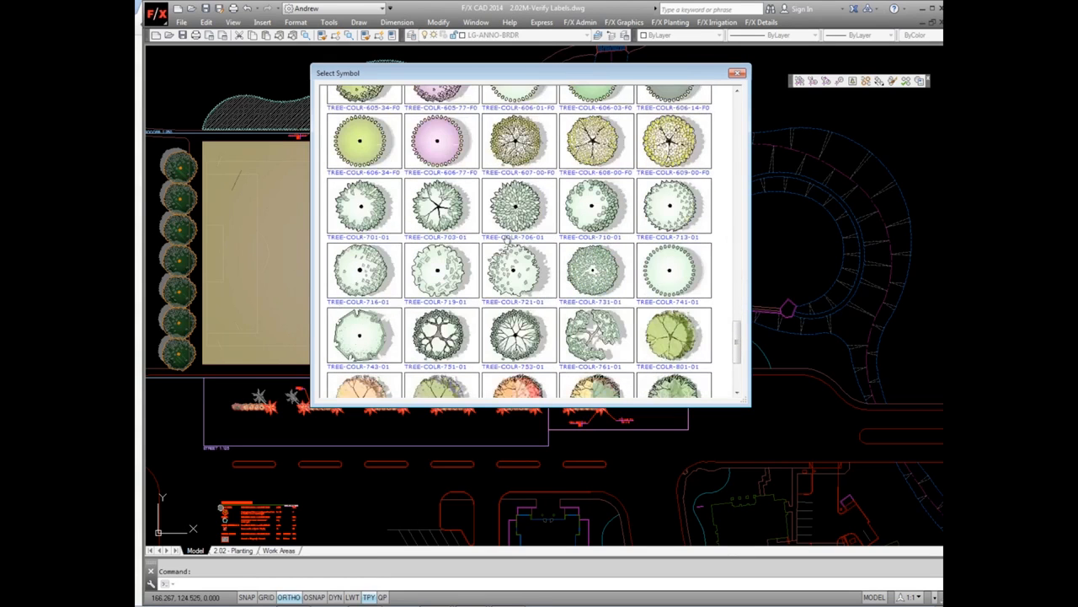
{"action": "scroll", "coordinate": [508, 240], "scroll_direction": "down", "scroll_amount": 2}
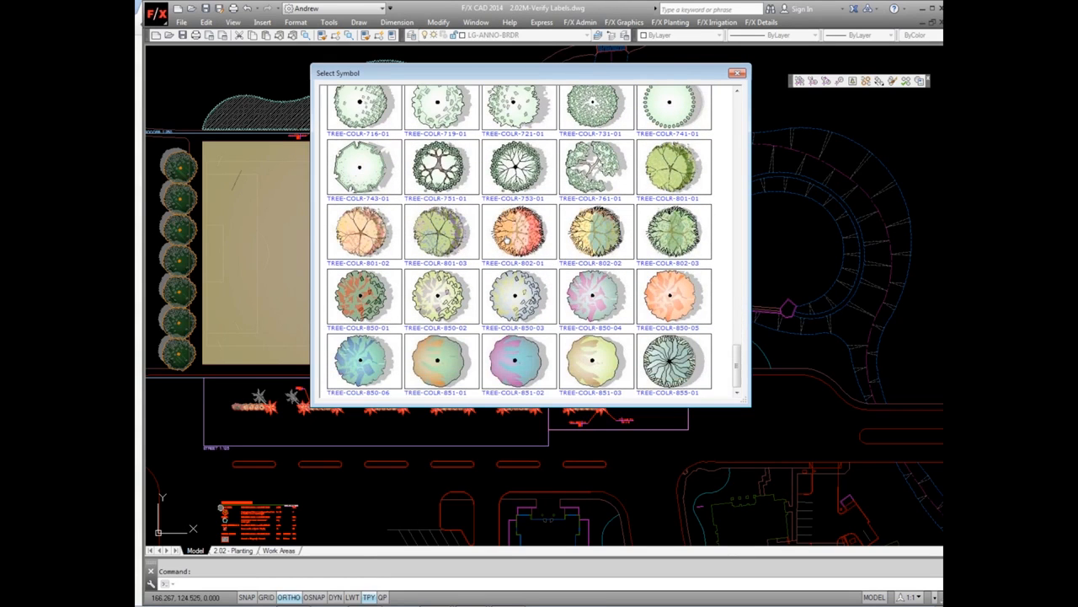
{"action": "left_click", "coordinate": [504, 240]}
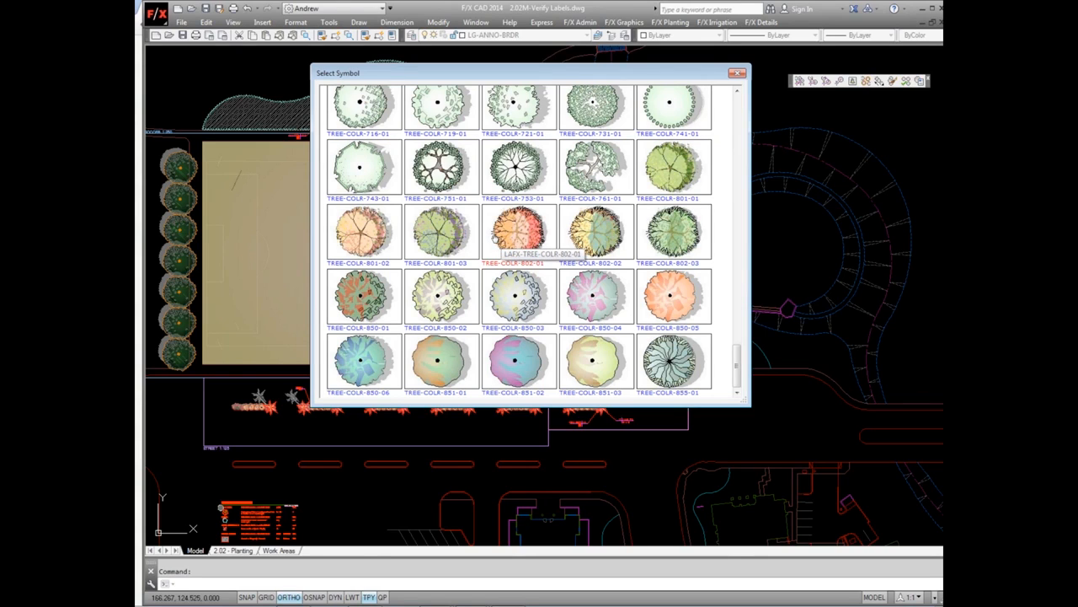
{"action": "left_click", "coordinate": [453, 171]}
{"action": "double_click", "coordinate": [455, 172]}
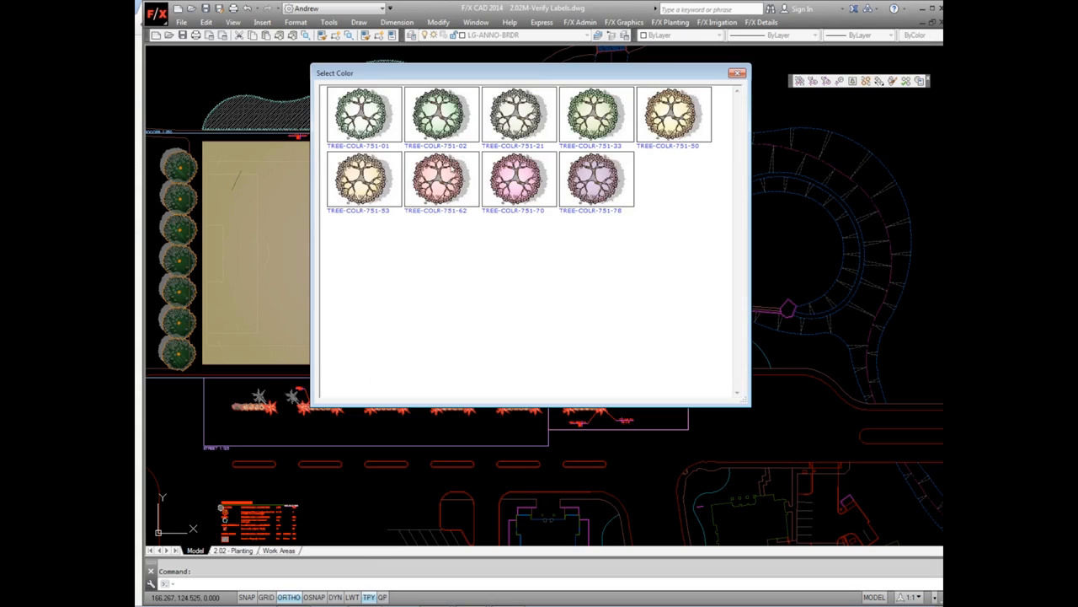
{"action": "left_click", "coordinate": [587, 128]}
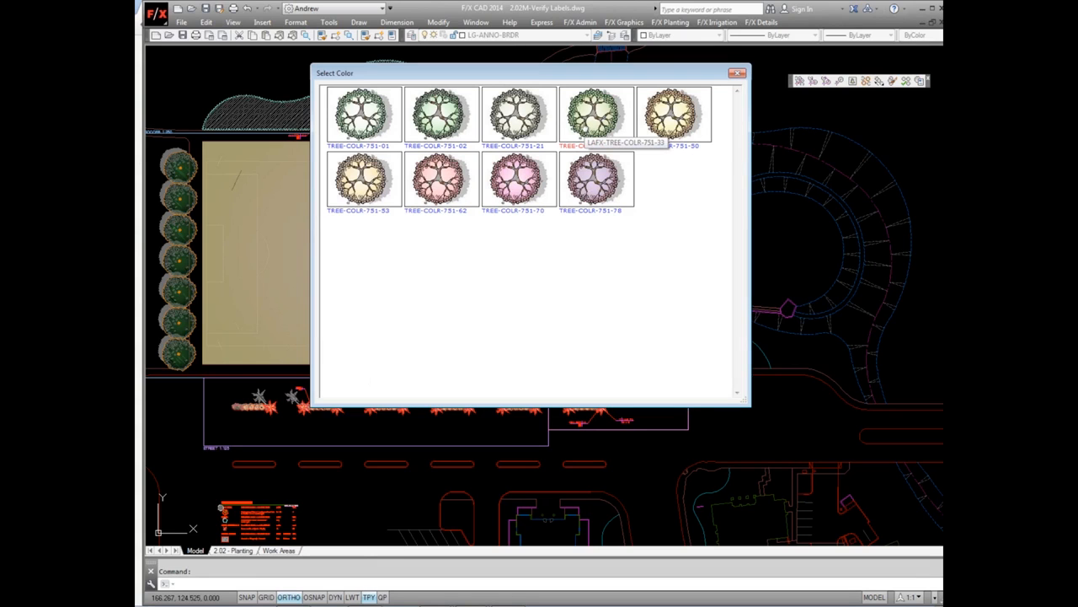
{"action": "double_click", "coordinate": [588, 128]}
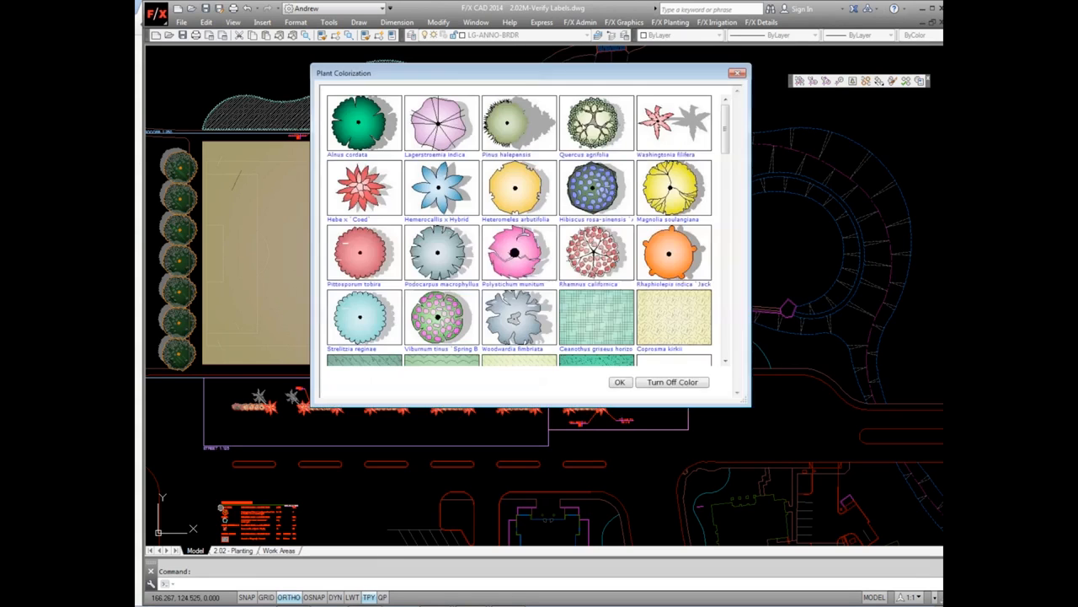
{"action": "left_click", "coordinate": [616, 381]}
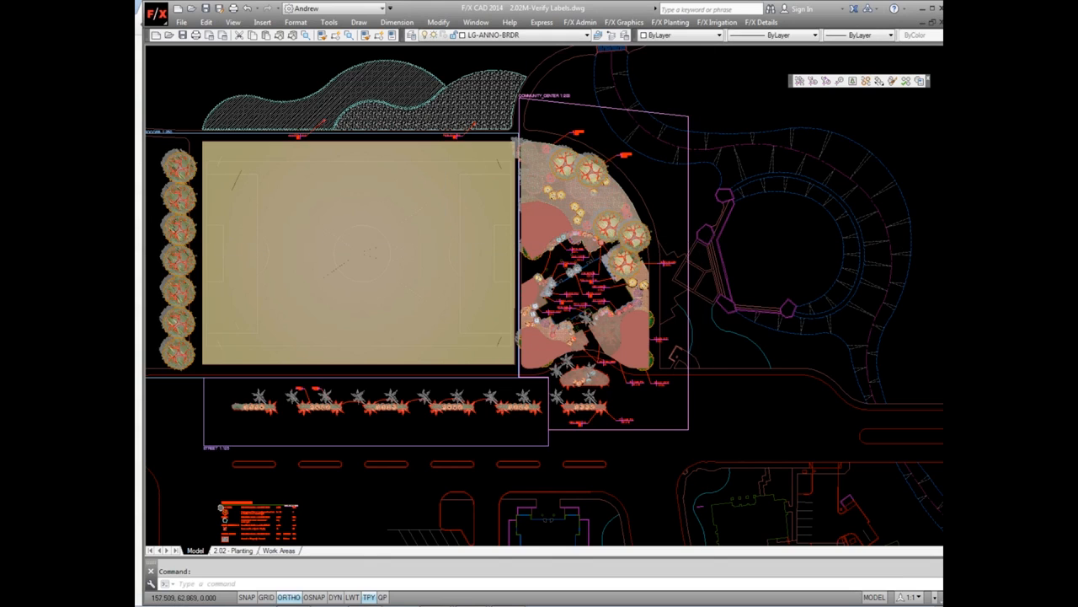
Update the Project Plant Schedule on the 2.02 - Planting layout with the new Quercus agrifolia symbol
{"action": "scroll", "coordinate": [641, 239], "scroll_direction": "up", "scroll_amount": 2}
{"action": "scroll", "coordinate": [640, 238], "scroll_direction": "up", "scroll_amount": 4}
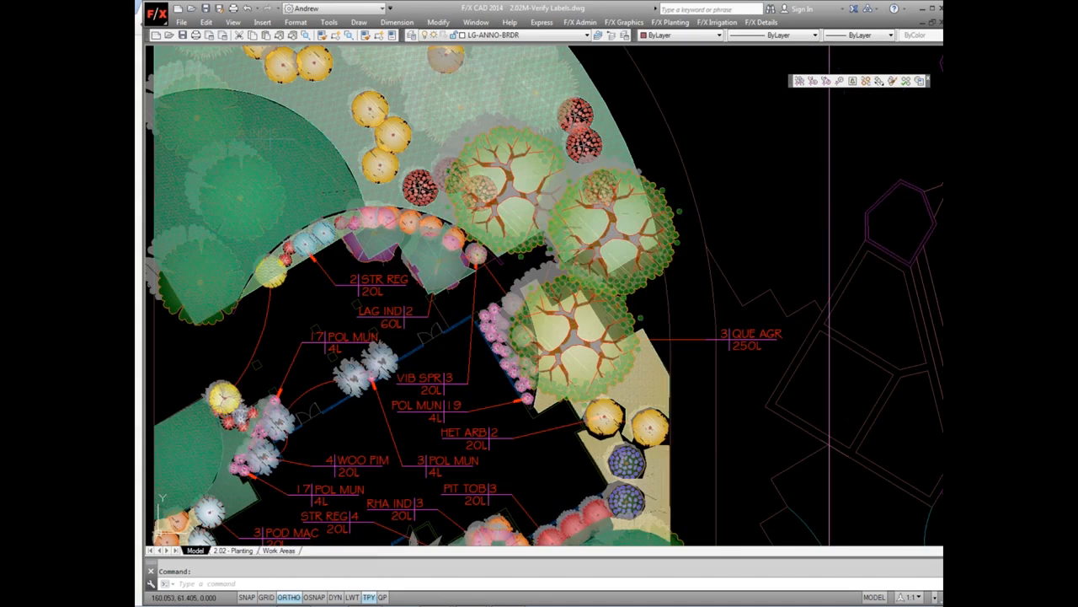
{"action": "key", "text": "Escape"}
{"action": "scroll", "coordinate": [433, 443], "scroll_direction": "down", "scroll_amount": 5}
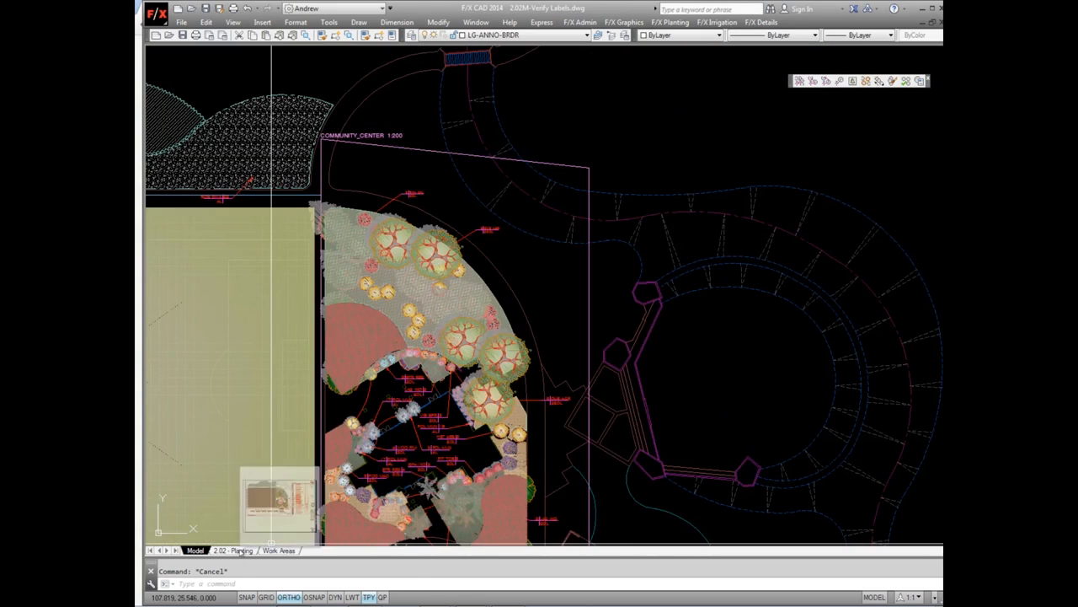
{"action": "left_click", "coordinate": [242, 551]}
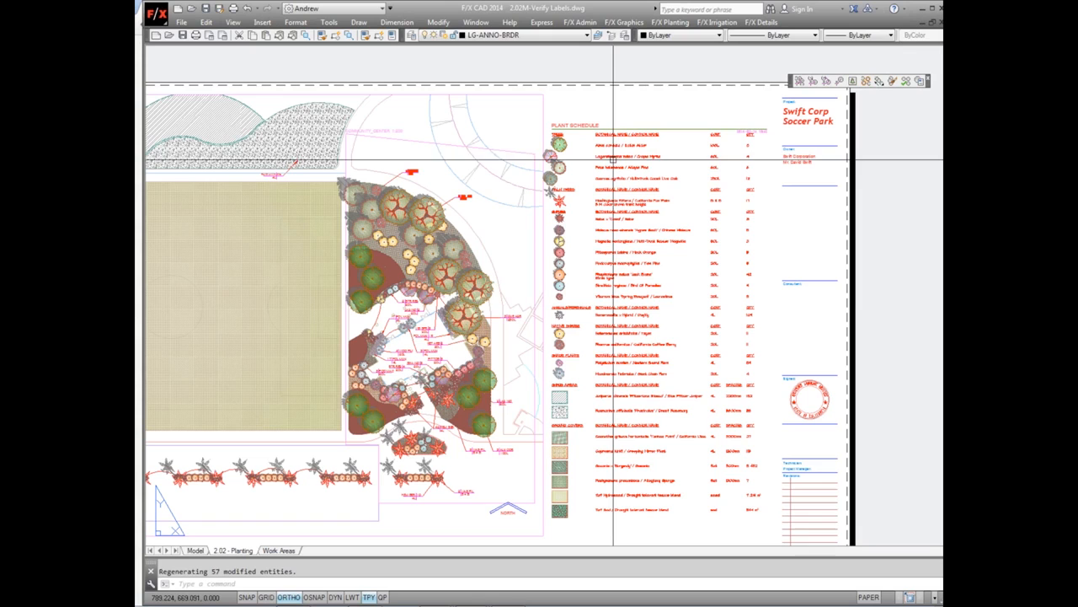
{"action": "left_click", "coordinate": [667, 23]}
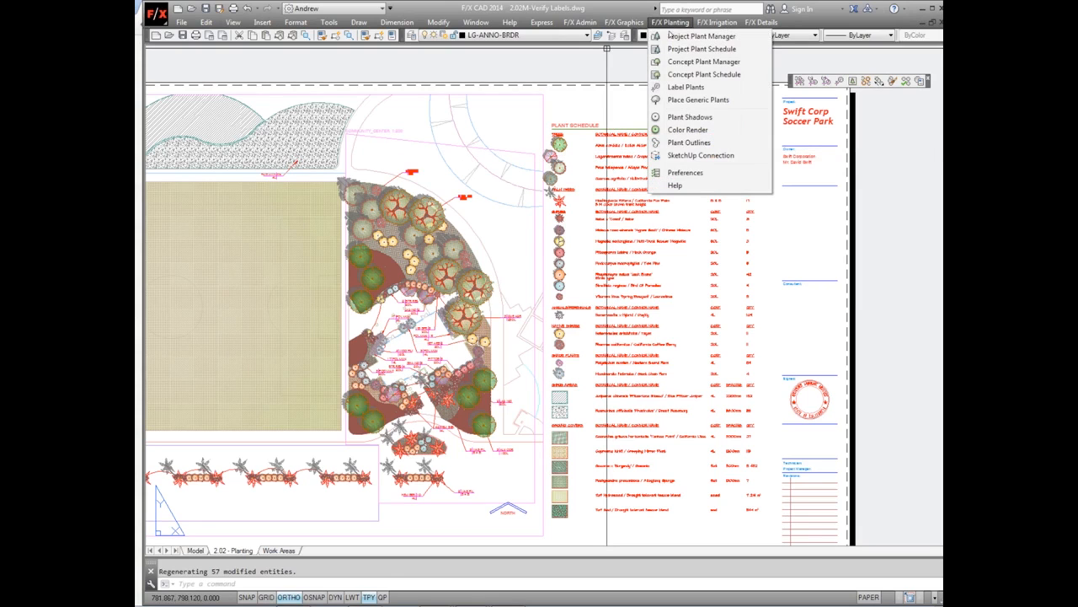
{"action": "left_click", "coordinate": [676, 50]}
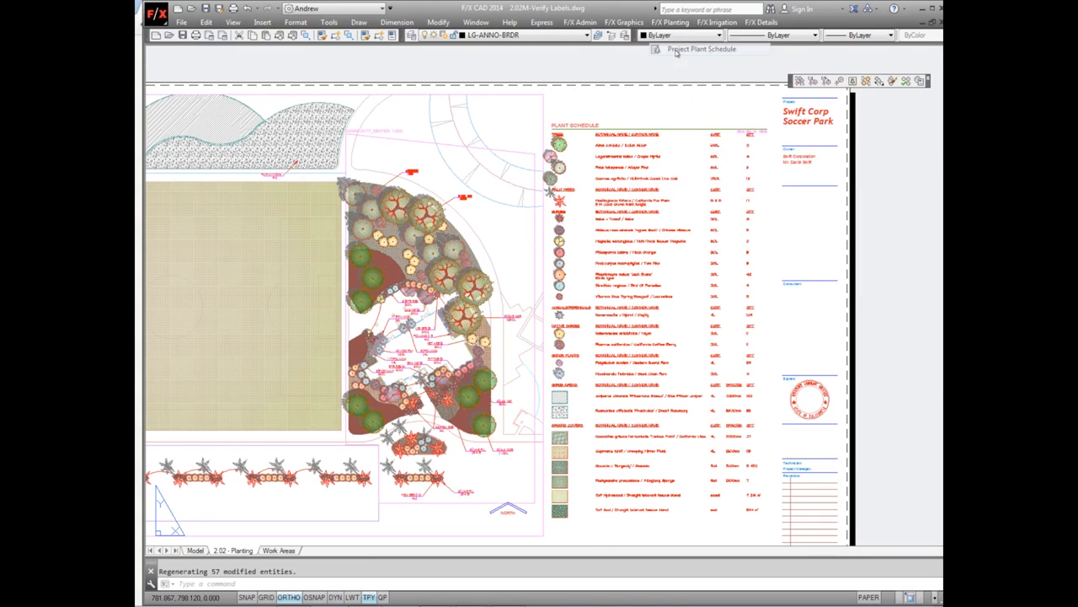
{"action": "left_click", "coordinate": [573, 324]}
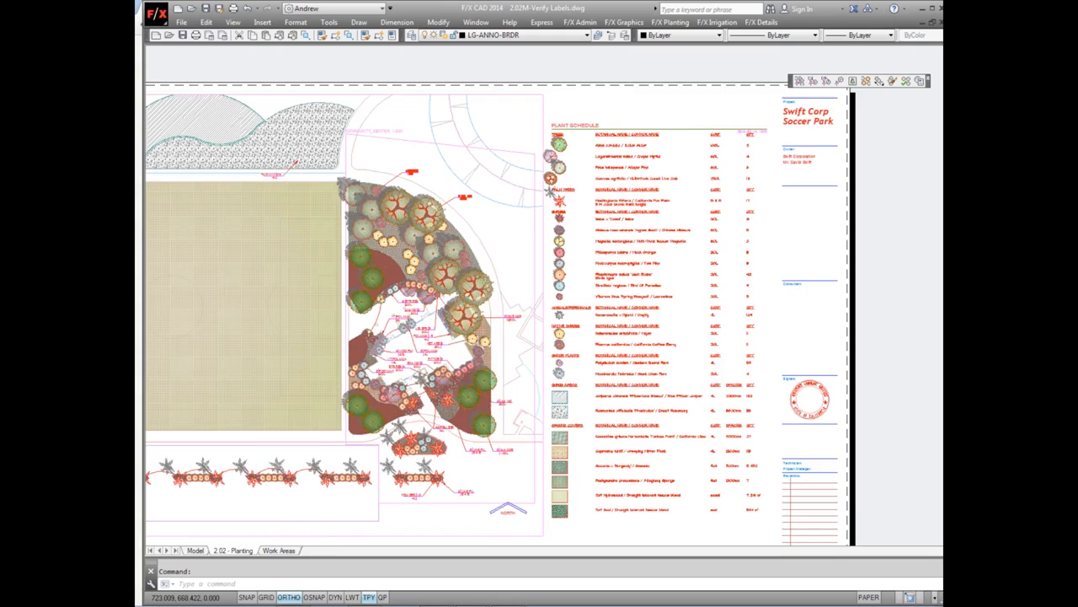
Enable plot transparency in the 2.02 - Planting plot settings and preview the plot
{"action": "scroll", "coordinate": [549, 179], "scroll_direction": "up", "scroll_amount": 6}
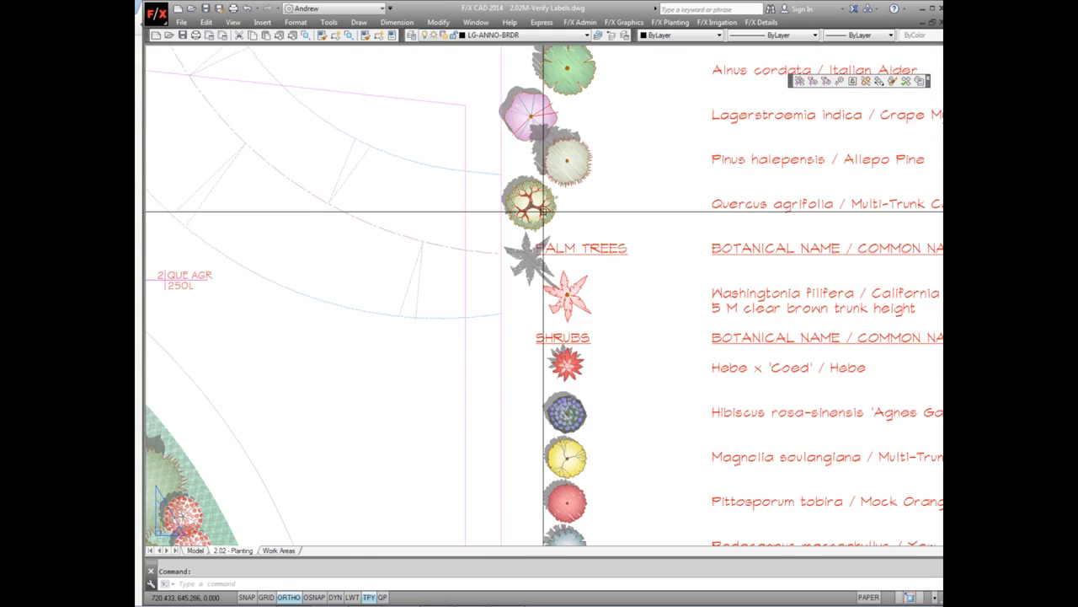
{"action": "scroll", "coordinate": [543, 213], "scroll_direction": "down", "scroll_amount": 6}
{"action": "scroll", "coordinate": [545, 212], "scroll_direction": "up", "scroll_amount": 2}
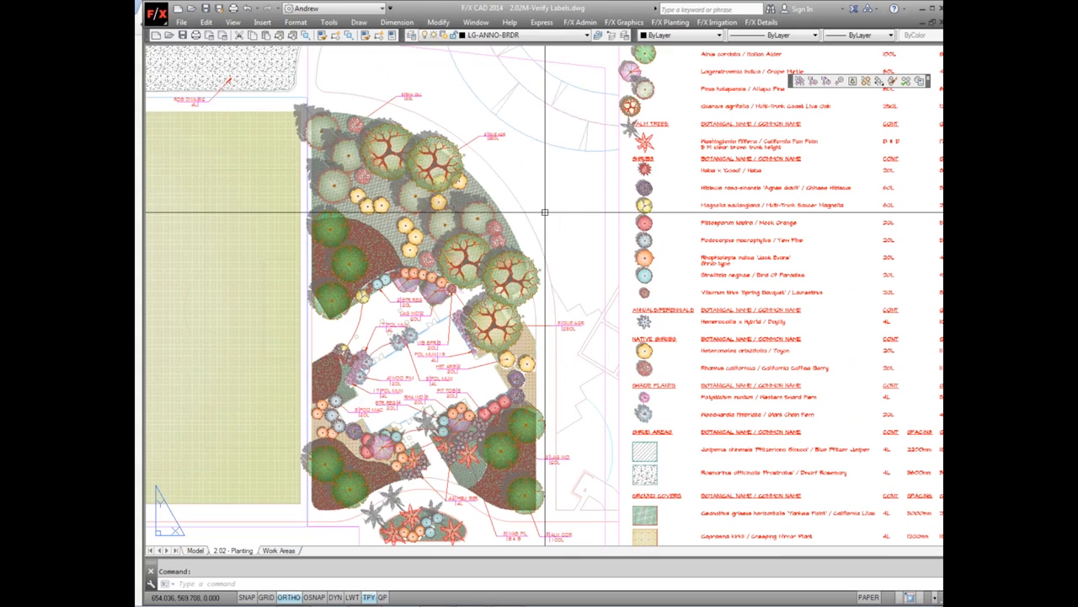
{"action": "key", "text": "ctrl+p"}
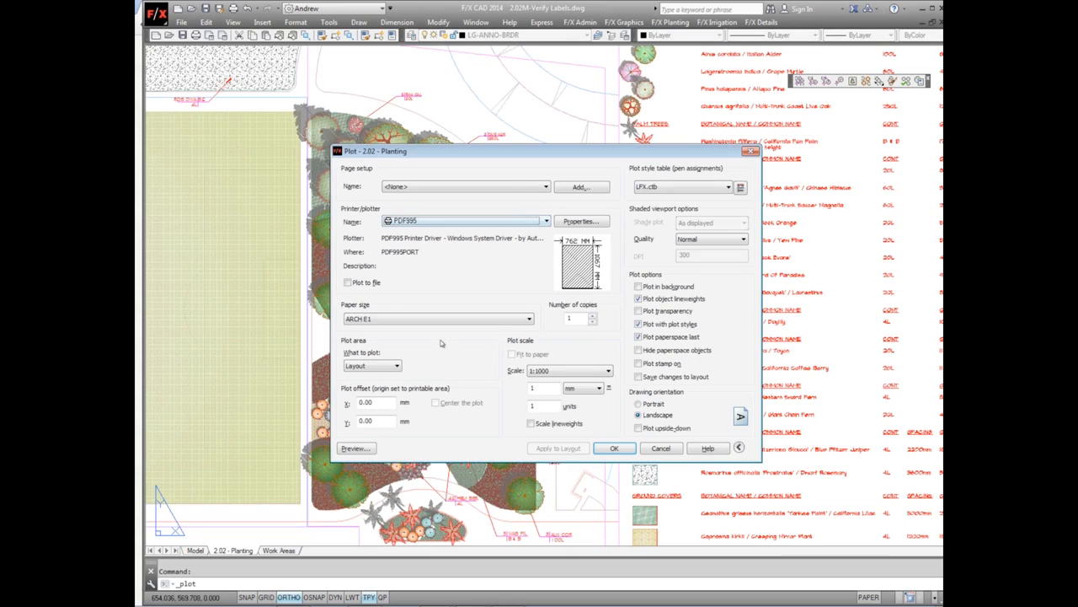
{"action": "left_click", "coordinate": [638, 311]}
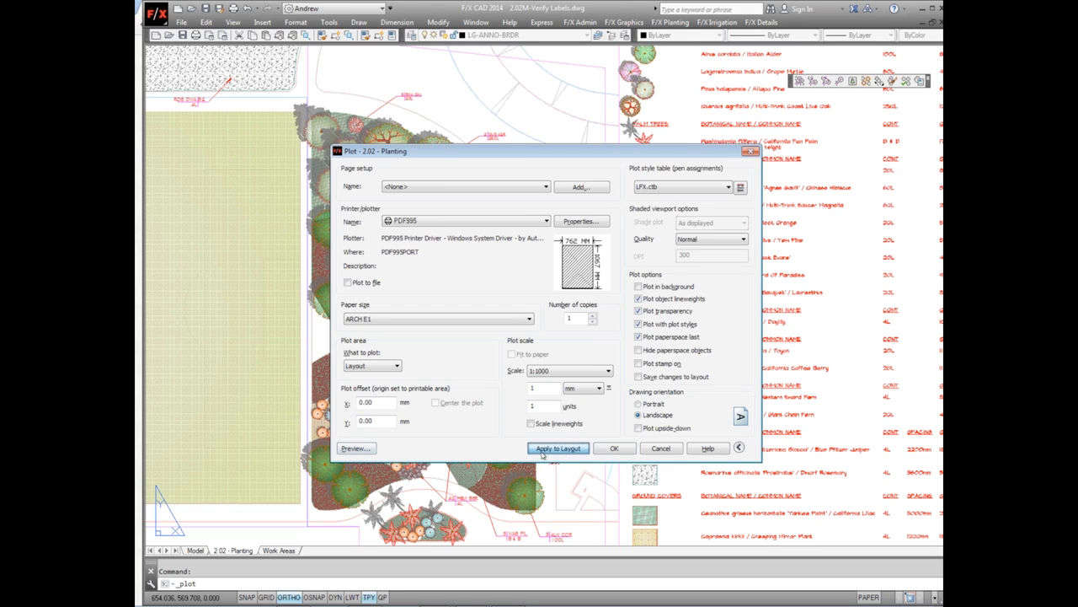
{"action": "left_click", "coordinate": [362, 448]}
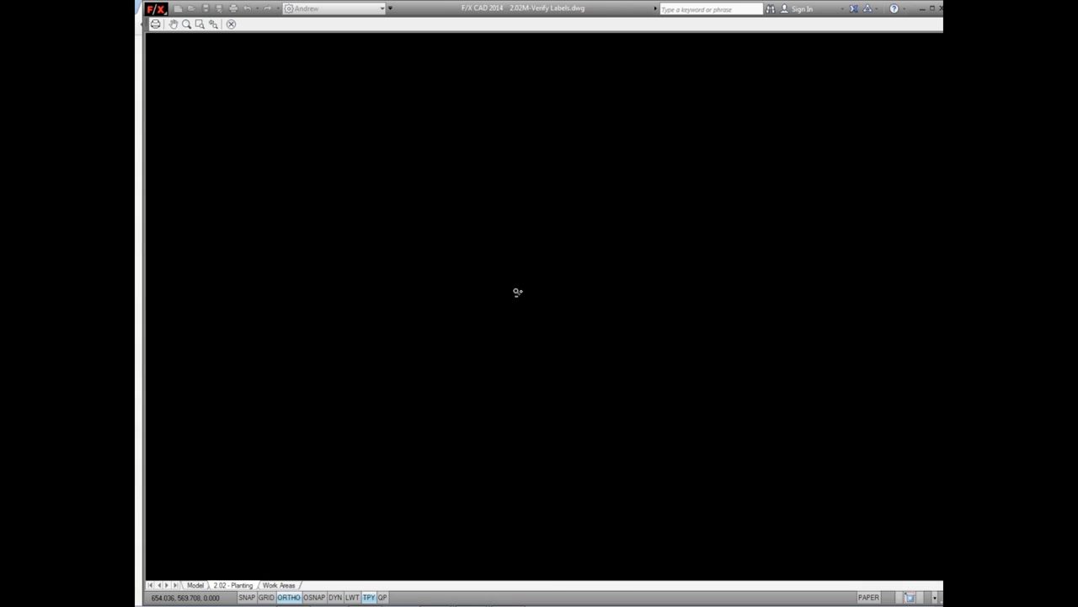
Examine the Quercus agrifolia canopies over the planting beneath them in the plot preview, and return to the plot settings
{"action": "scroll", "coordinate": [606, 220], "scroll_direction": "up", "scroll_amount": 2}
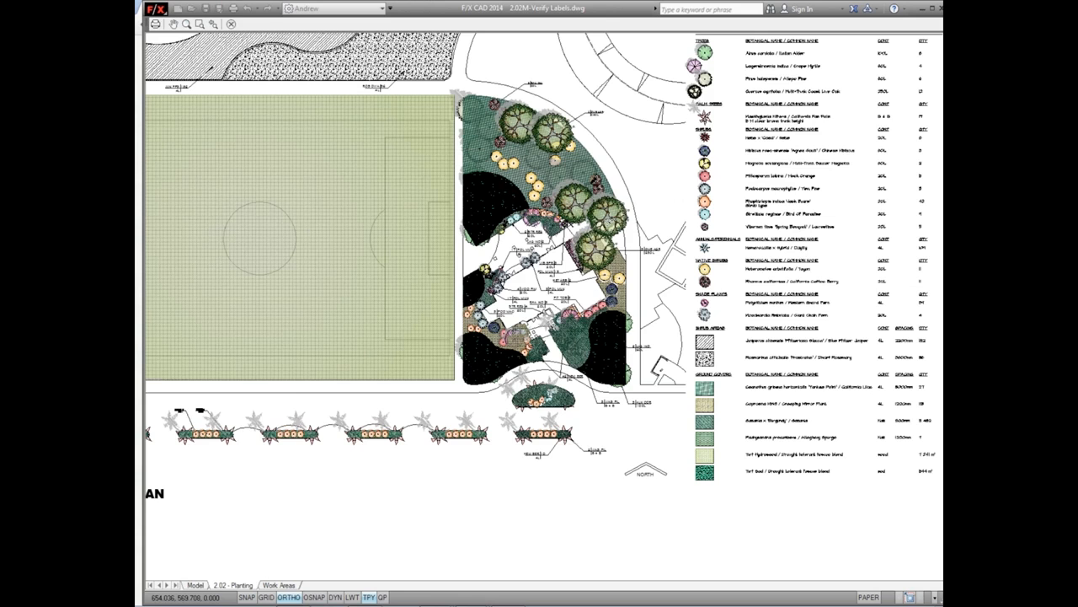
{"action": "scroll", "coordinate": [606, 215], "scroll_direction": "up", "scroll_amount": 8}
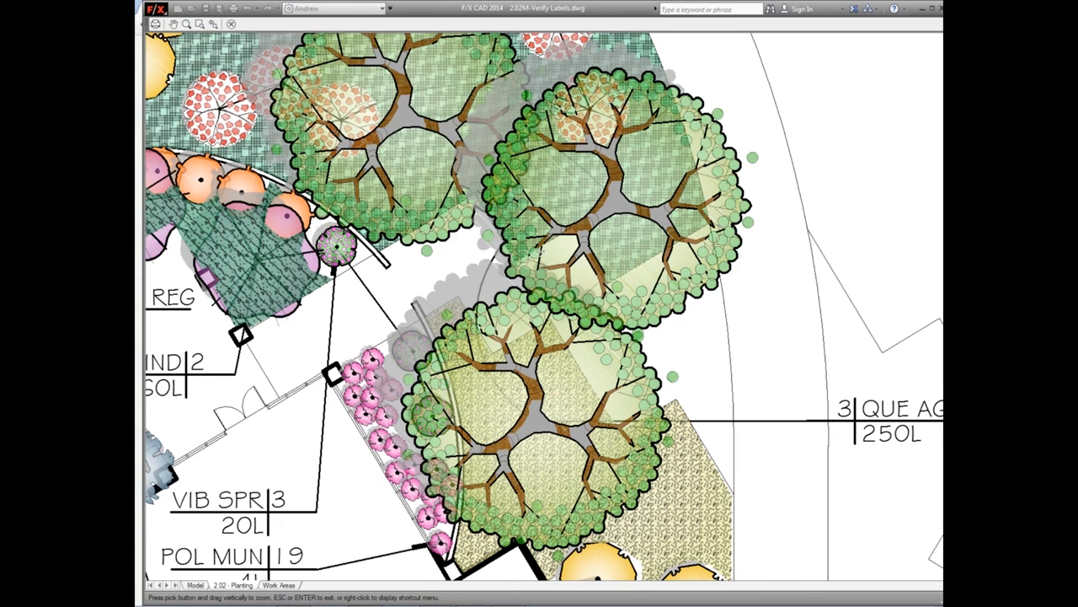
{"action": "key", "text": "Escape"}
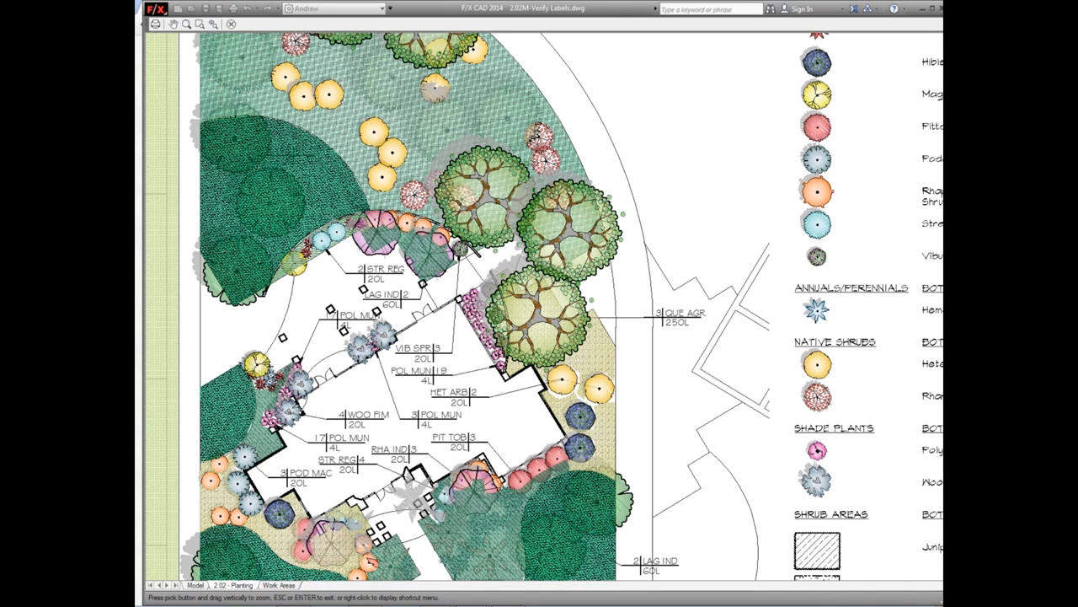
{"action": "key", "text": "Escape"}
{"action": "scroll", "coordinate": [601, 235], "scroll_direction": "up", "scroll_amount": 2}
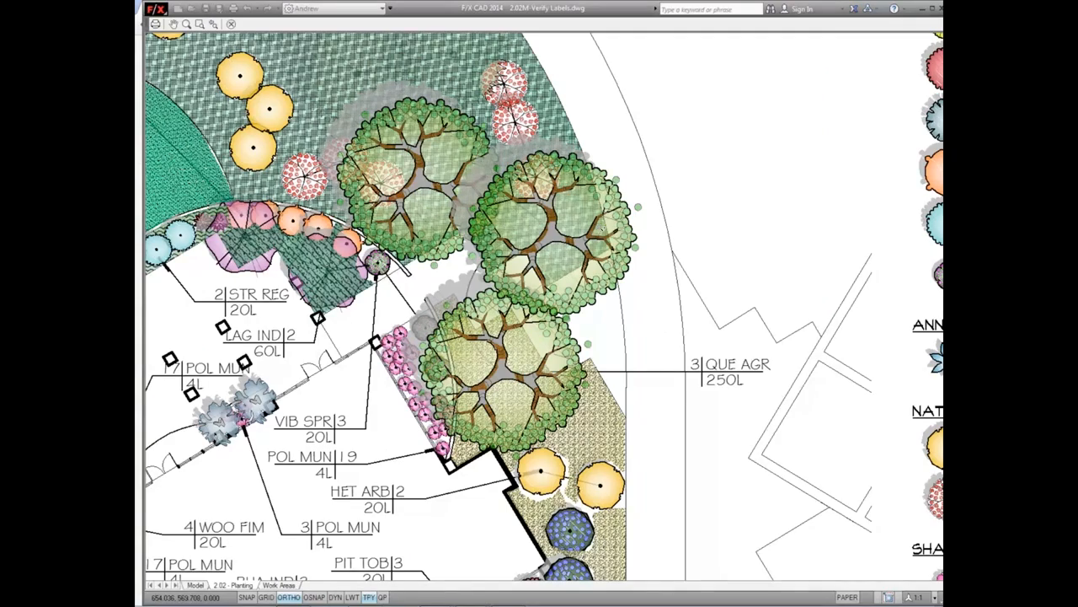
{"action": "scroll", "coordinate": [590, 237], "scroll_direction": "up", "scroll_amount": 2}
{"action": "key", "text": "Escape"}
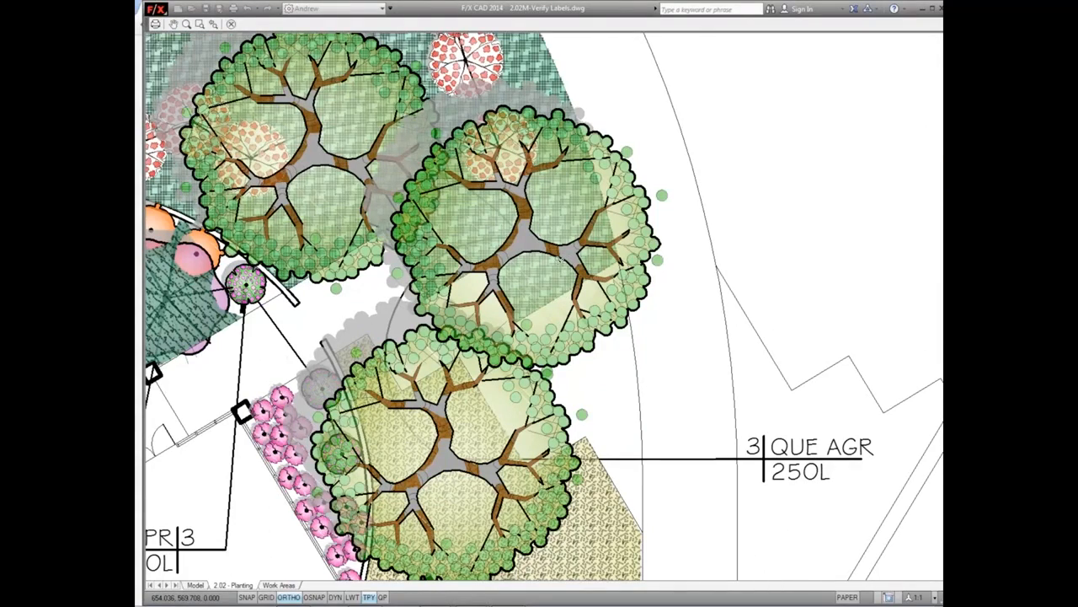
{"action": "scroll", "coordinate": [472, 253], "scroll_direction": "down", "scroll_amount": 4}
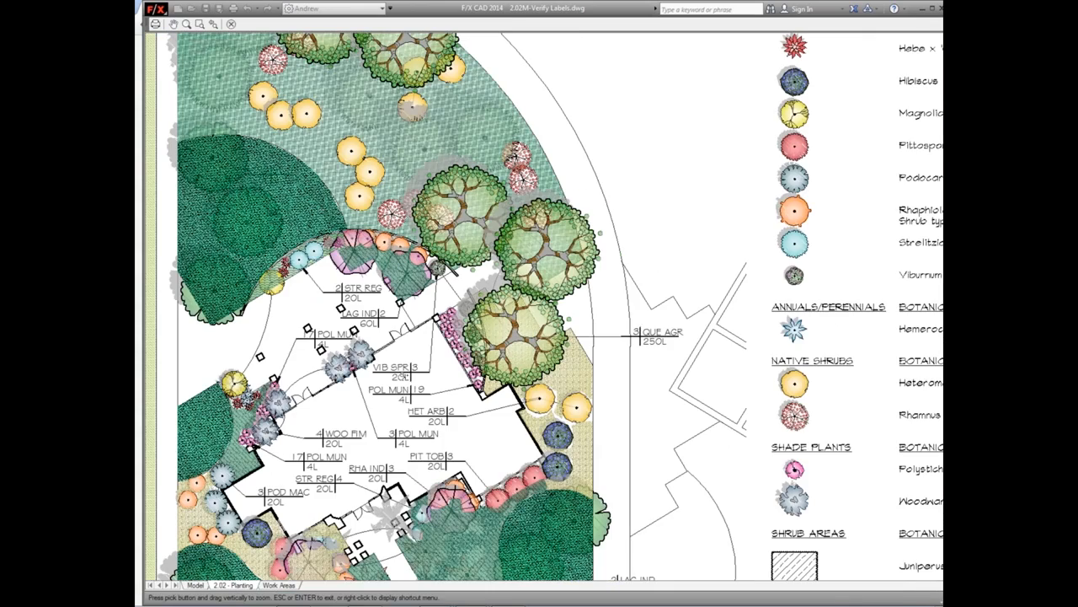
{"action": "scroll", "coordinate": [471, 252], "scroll_direction": "down", "scroll_amount": 2}
{"action": "key", "text": "ctrl+0"}
{"action": "key", "text": "ctrl+p"}
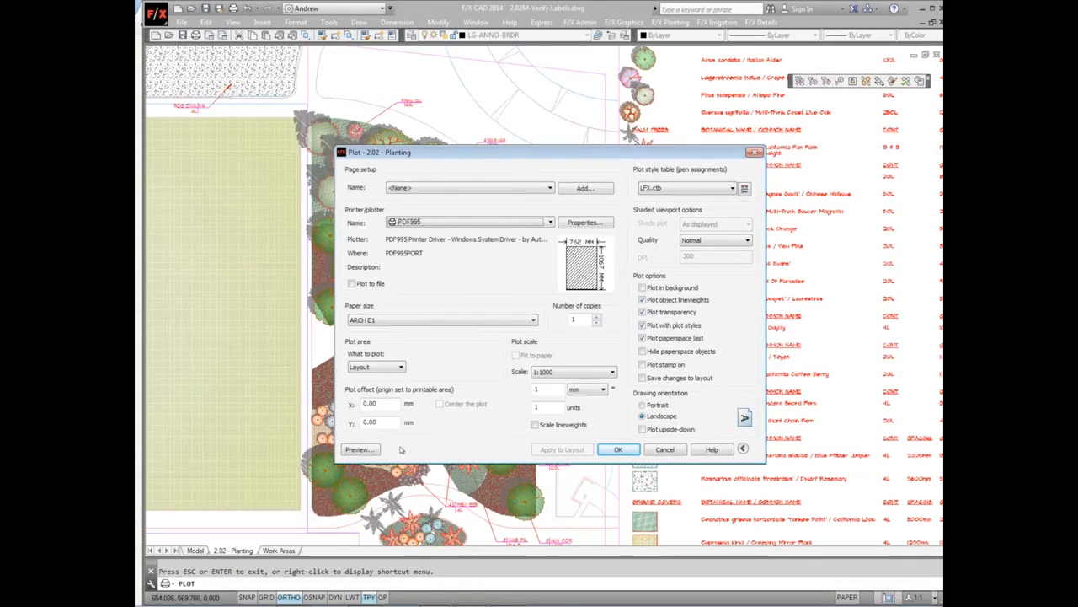
Close the plot settings without plotting and examine the color-rendered planting plan and plant schedule on the 2.02 - Planting layout
{"action": "left_click", "coordinate": [664, 449]}
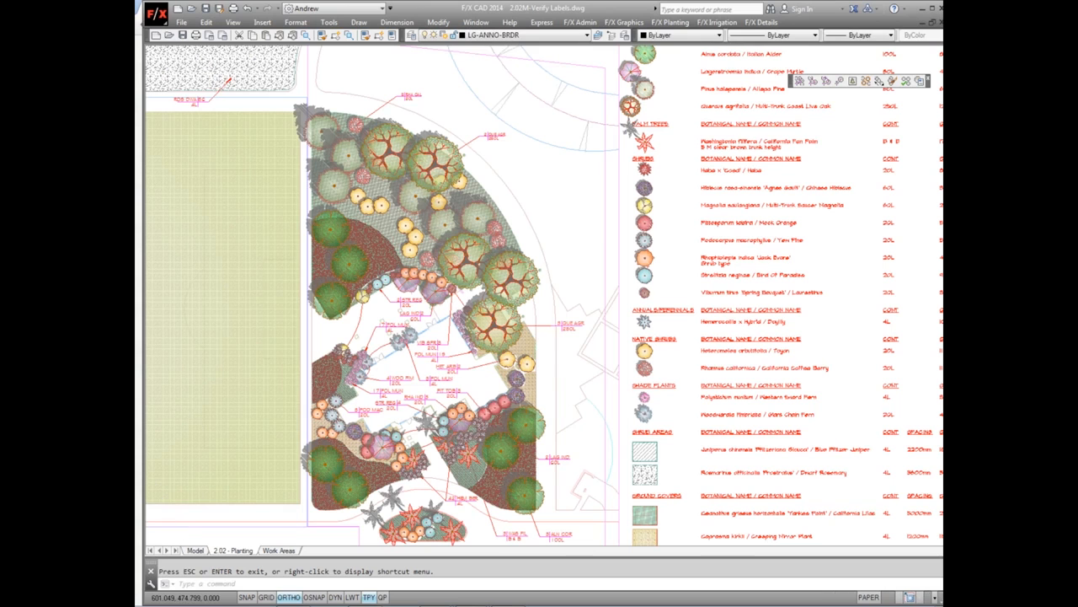
{"action": "scroll", "coordinate": [469, 341], "scroll_direction": "down", "scroll_amount": 2}
{"action": "middle_click_drag", "start_coordinate": [469, 340], "coordinate": [507, 298]}
{"action": "scroll", "coordinate": [507, 299], "scroll_direction": "down", "scroll_amount": 2}
{"action": "scroll", "coordinate": [509, 303], "scroll_direction": "up", "scroll_amount": 2}
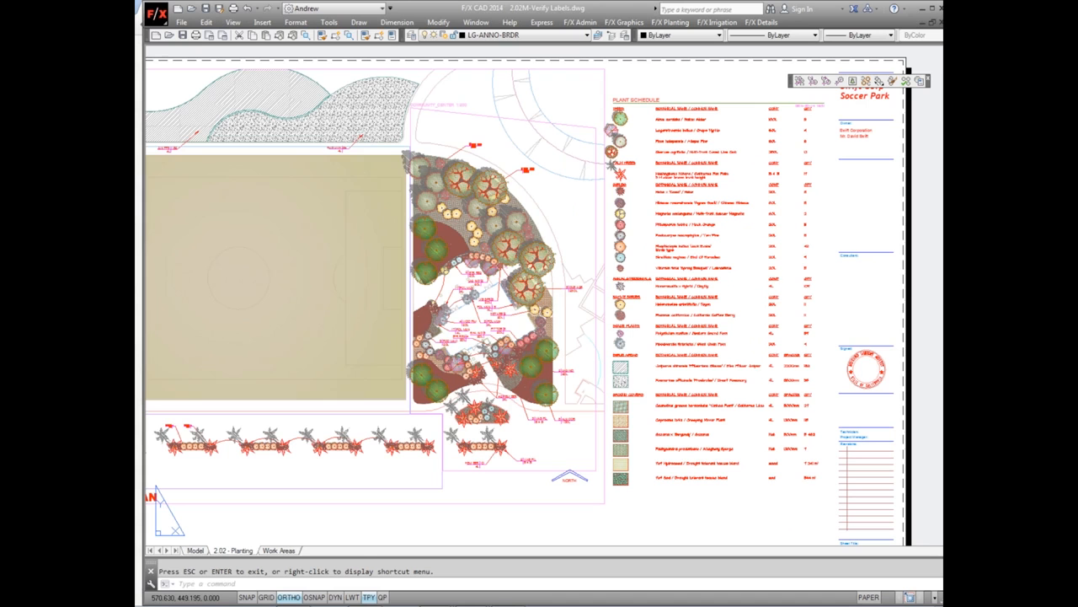
{"action": "scroll", "coordinate": [511, 312], "scroll_direction": "down", "scroll_amount": 1}
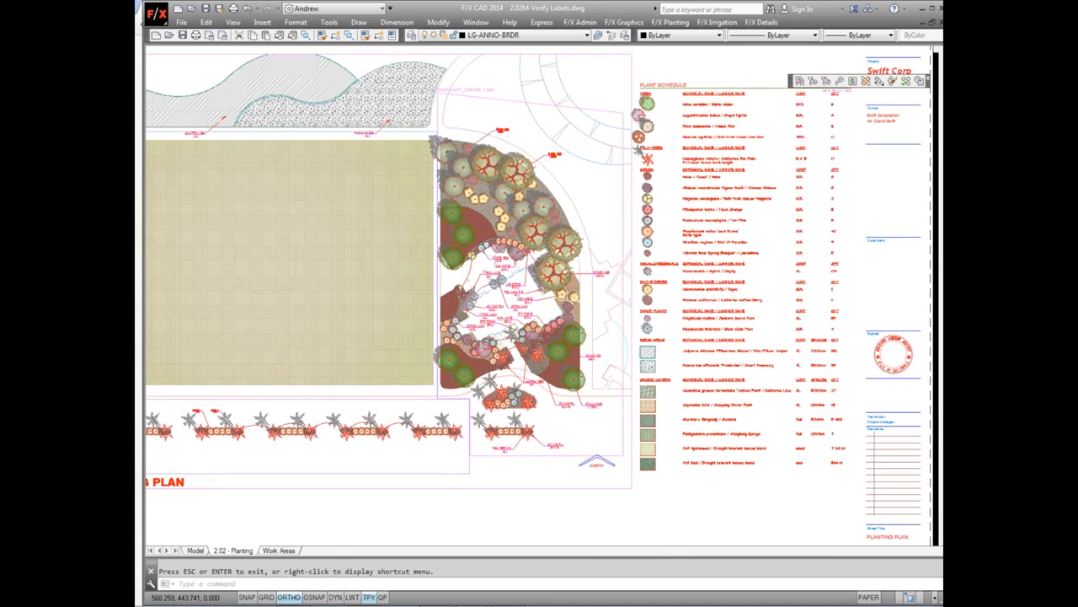
{"action": "scroll", "coordinate": [511, 312], "scroll_direction": "down", "scroll_amount": 2}
{"action": "middle_click", "coordinate": [511, 311]}
{"action": "middle_click", "coordinate": [510, 312]}
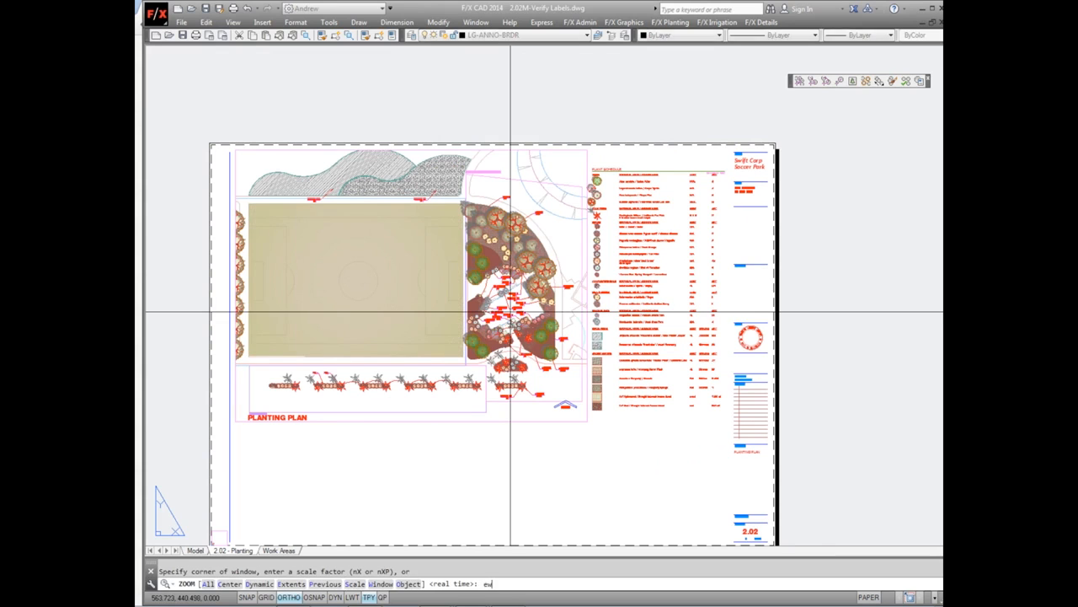
Zoom the 2.02 - Planting layout to its extents and switch to model space
{"action": "key", "text": "Escape"}
{"action": "type", "text": "z"}
{"action": "key", "text": "Return"}
{"action": "type", "text": "e"}
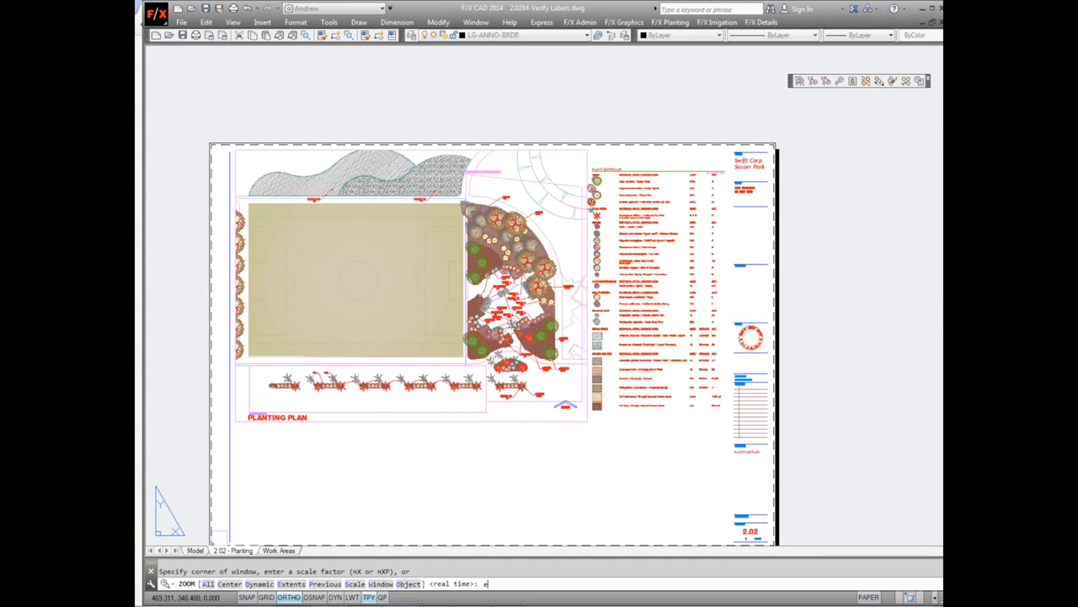
{"action": "key", "text": "Return"}
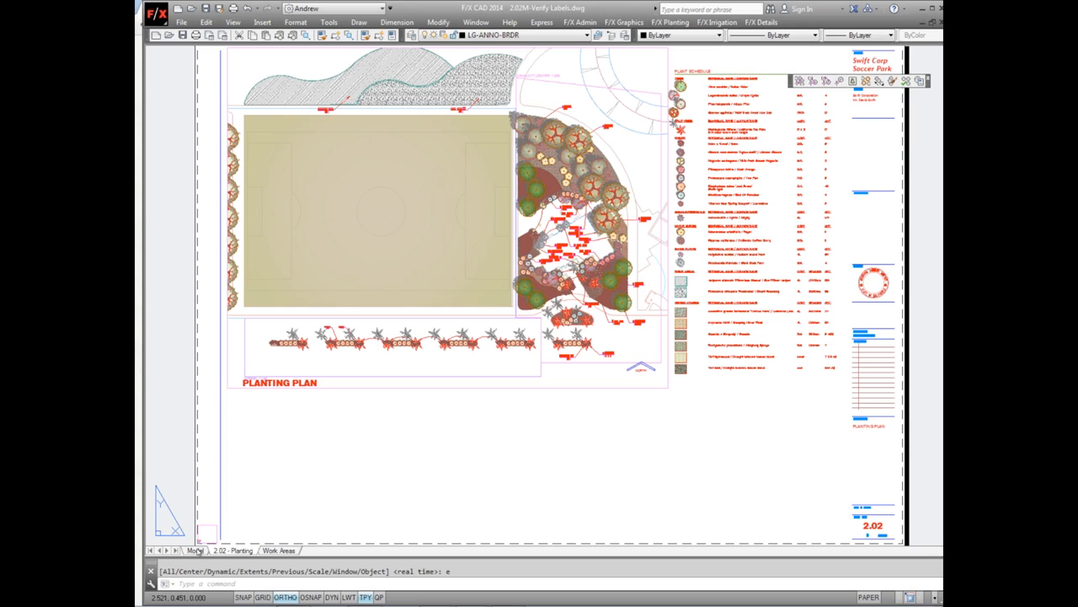
{"action": "left_click", "coordinate": [195, 549]}
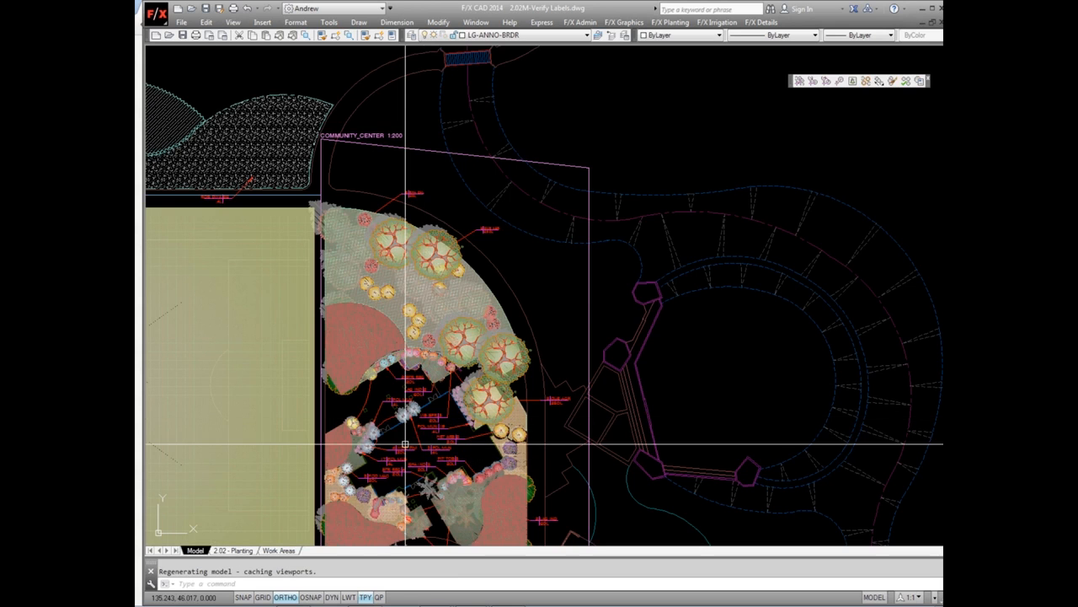
{"action": "scroll", "coordinate": [405, 444], "scroll_direction": "down", "scroll_amount": 3}
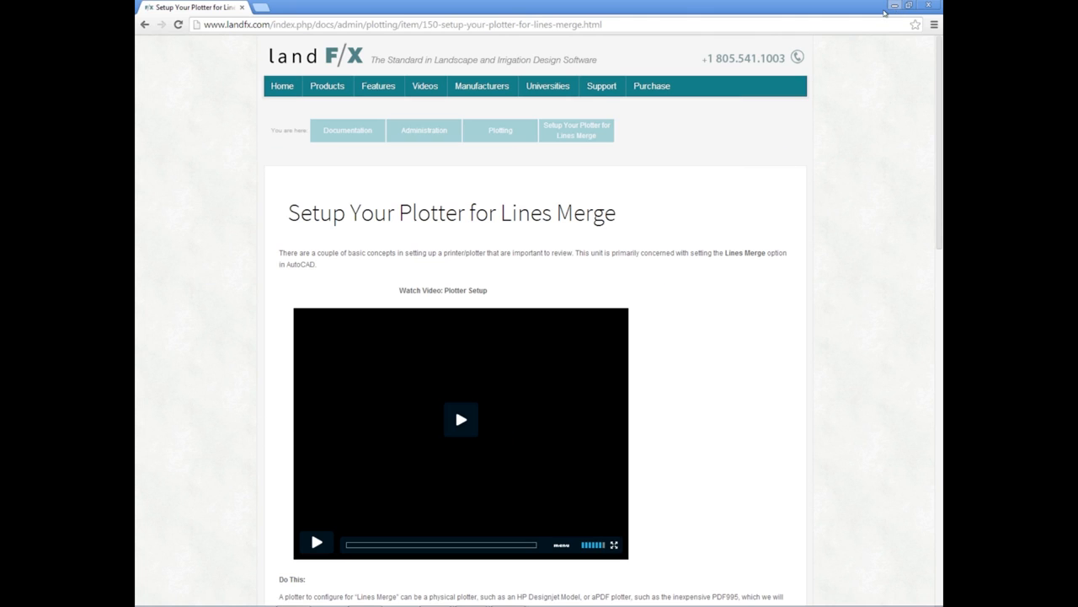
Minimize the browser, switch to the LFX-PowerPoint-PlantingTools.pptx presentation in PowerPoint and run the slide show from the beginning to the Resources slide
{"action": "left_click", "coordinate": [895, 7]}
{"action": "left_click", "coordinate": [507, 595]}
{"action": "key", "text": "Page_Down"}
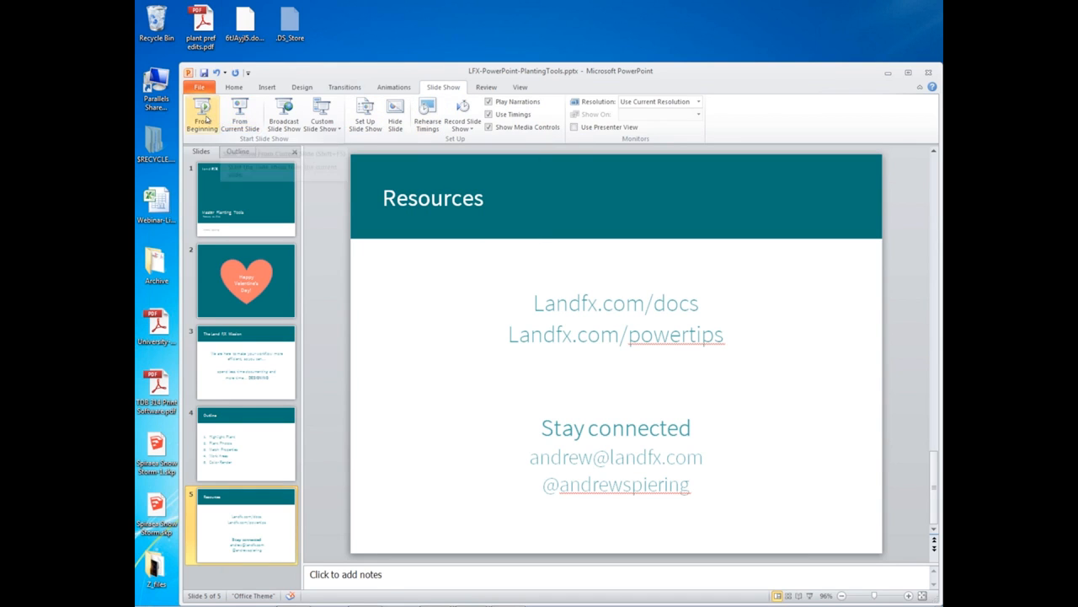
{"action": "left_click", "coordinate": [203, 114]}
{"action": "left_click", "coordinate": [305, 305]}
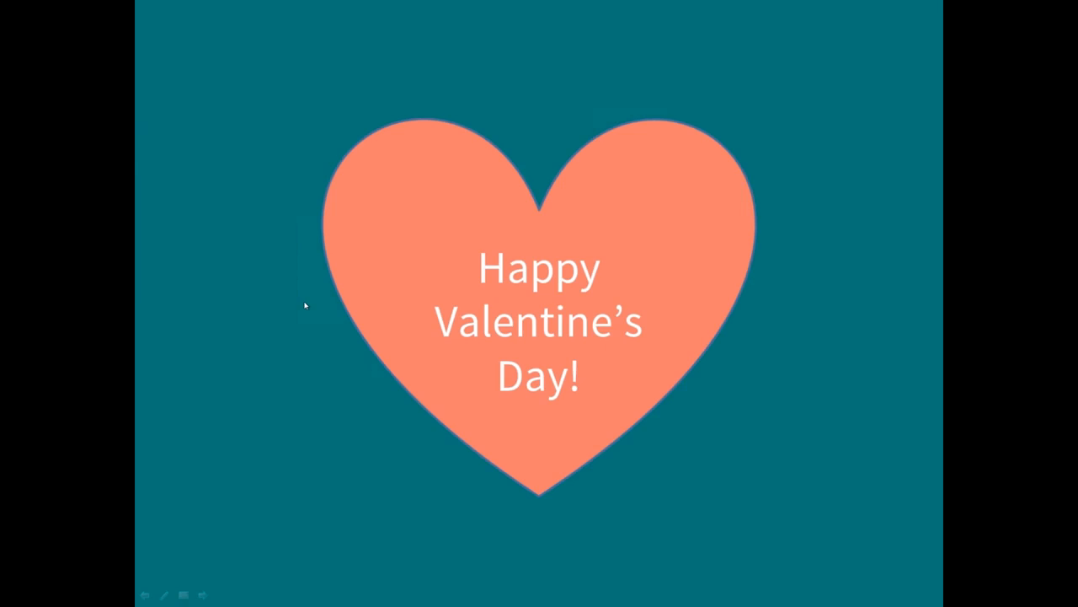
{"action": "left_click", "coordinate": [305, 305]}
{"action": "left_click", "coordinate": [304, 305]}
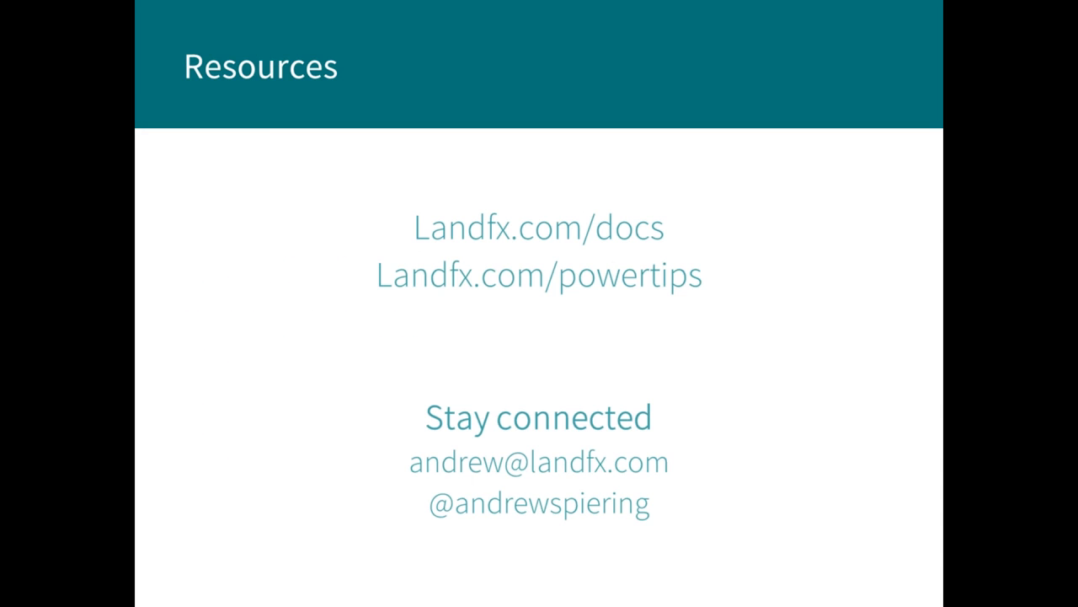